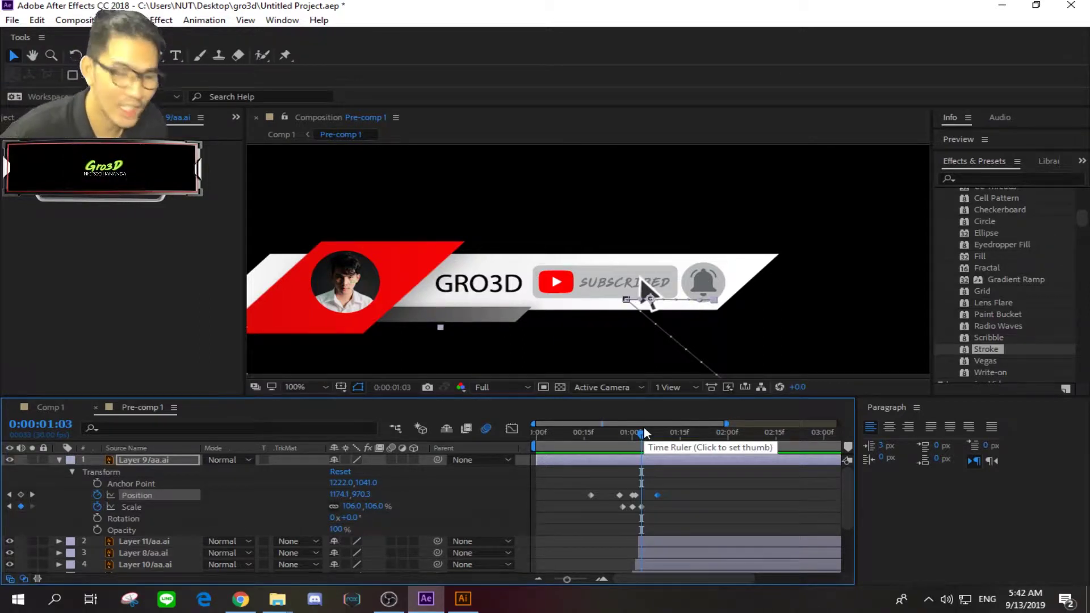
# Scrub the Pre-comp 1 playhead from 0:00:01:03 to 0:00:01:08 to preview the banner.
pyautogui.moveTo(638, 433); pyautogui.dragTo(655, 434)
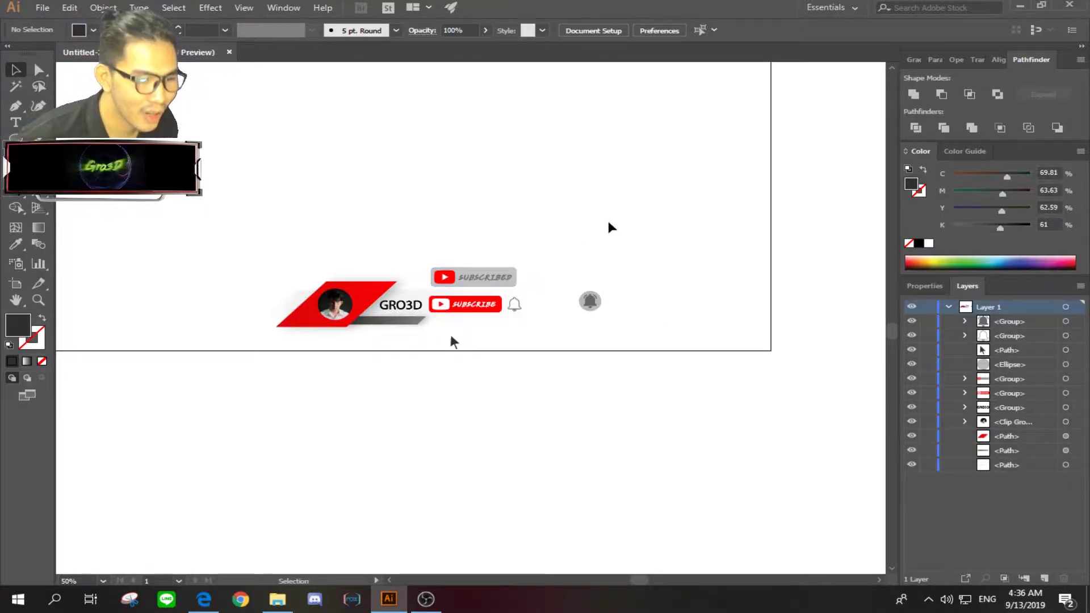
# Draw a dark rectangle covering the whole banner area.
pyautogui.moveTo(611, 227); pyautogui.dragTo(246, 345)
pyautogui.hotkey('ctrl', 'h')
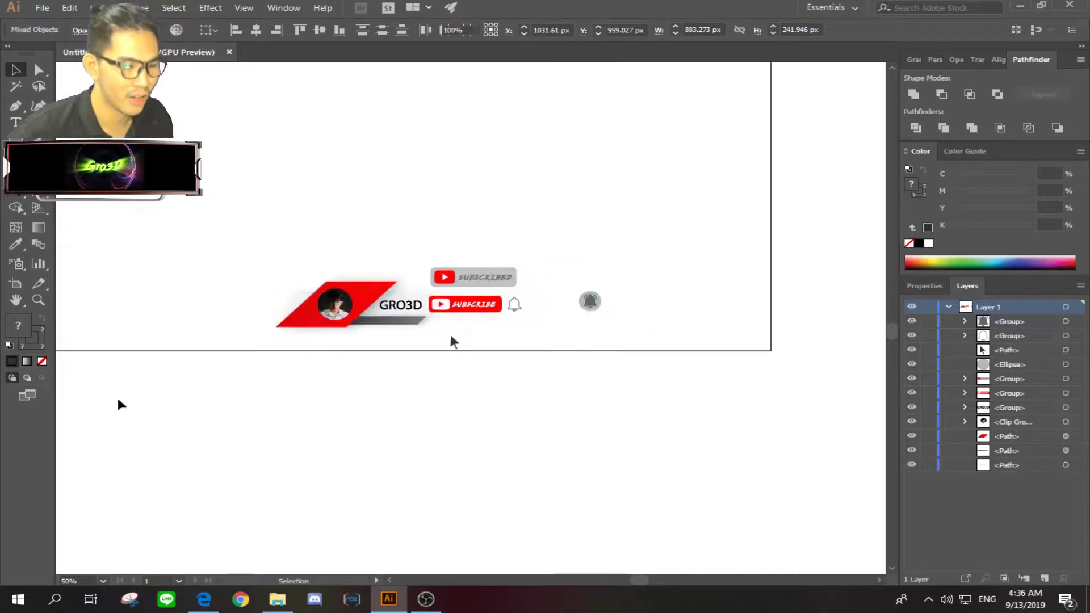
pyautogui.click(452, 338)
pyautogui.press('l')
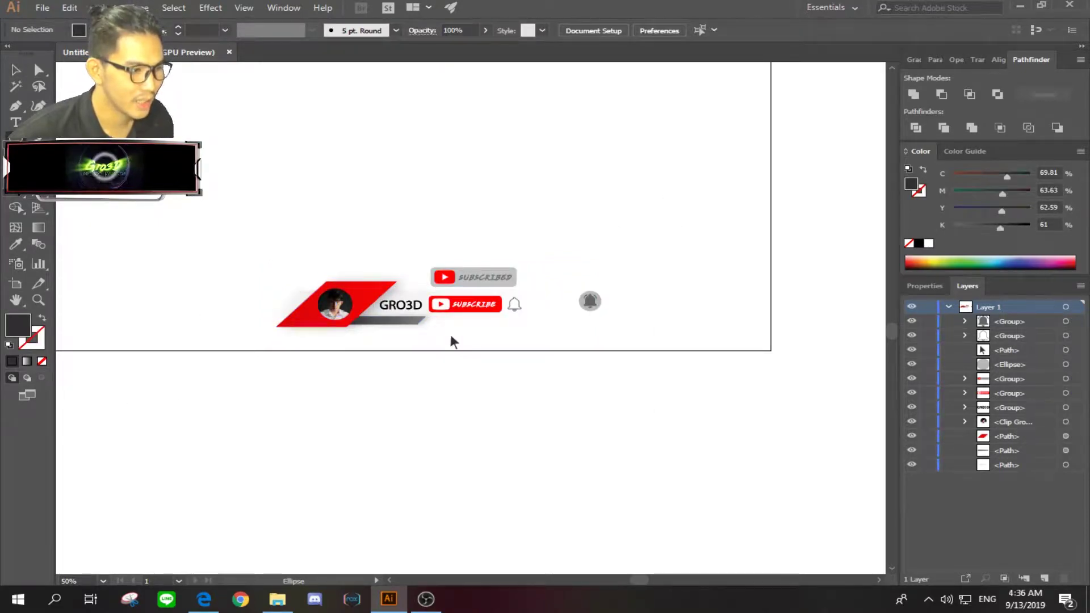
pyautogui.press('m')
pyautogui.moveTo(207, 185); pyautogui.dragTo(647, 350)
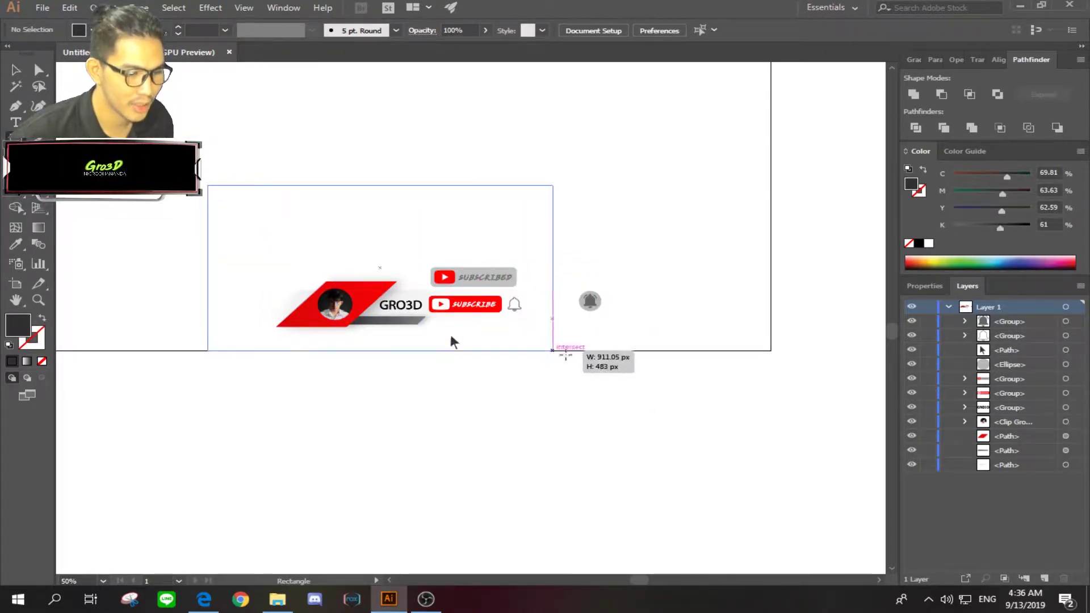
# Send the new rectangle behind all the banner artwork.
pyautogui.click(16, 69)
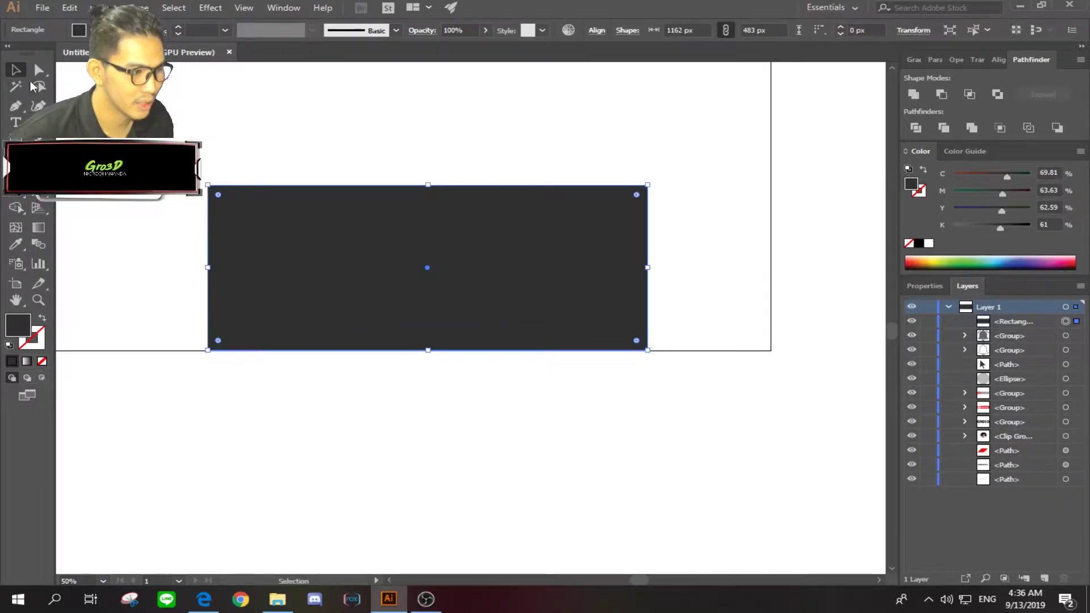
pyautogui.rightClick(307, 222)
pyautogui.moveTo(446, 443)
pyautogui.click(505, 481)
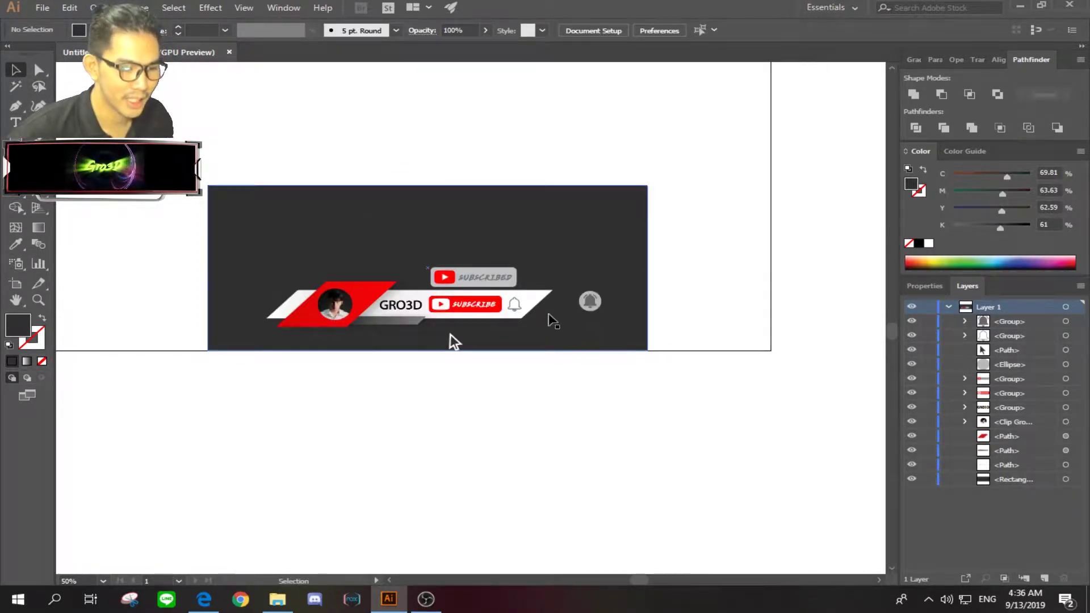
# Reposition the dark rectangle behind the banner and zoom to 100%.
pyautogui.click(570, 340)
pyautogui.moveTo(572, 340); pyautogui.dragTo(576, 256)
pyautogui.doubleClick(575, 221)
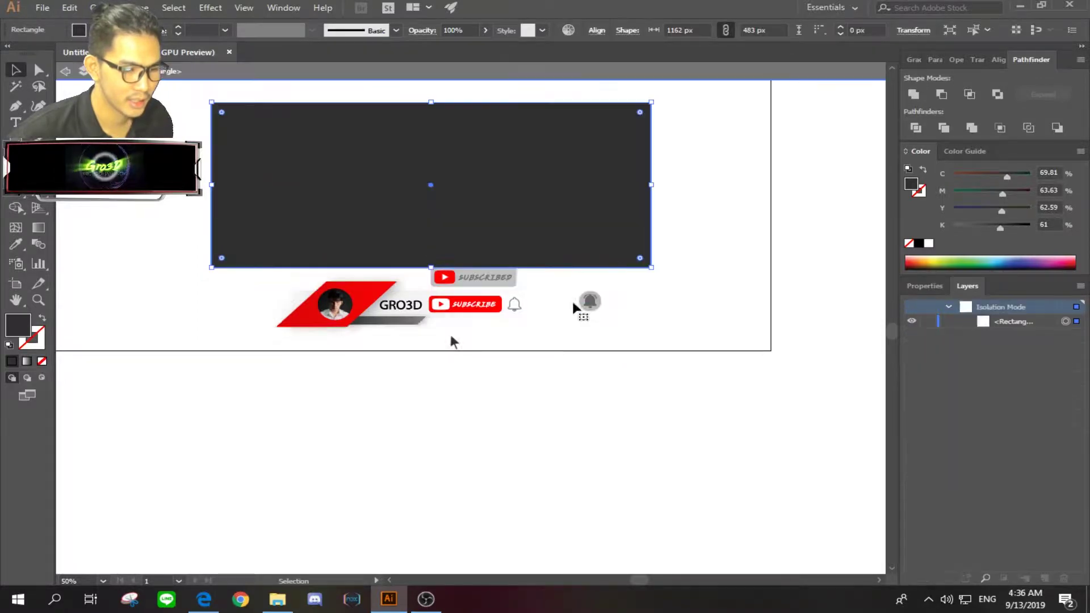
pyautogui.press('Escape')
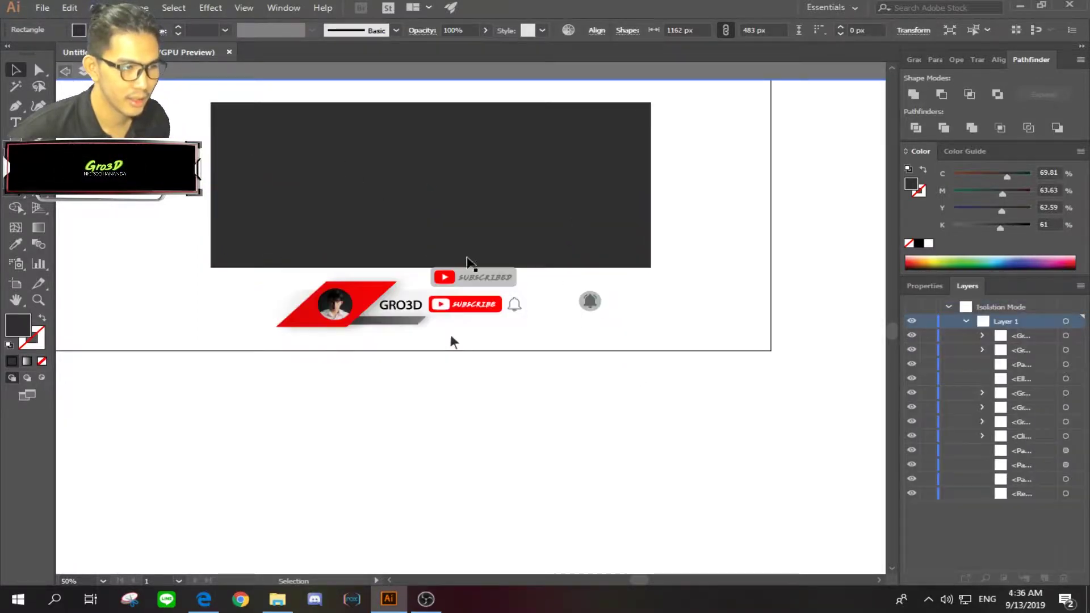
pyautogui.moveTo(586, 244); pyautogui.dragTo(577, 268)
pyautogui.press('Escape')
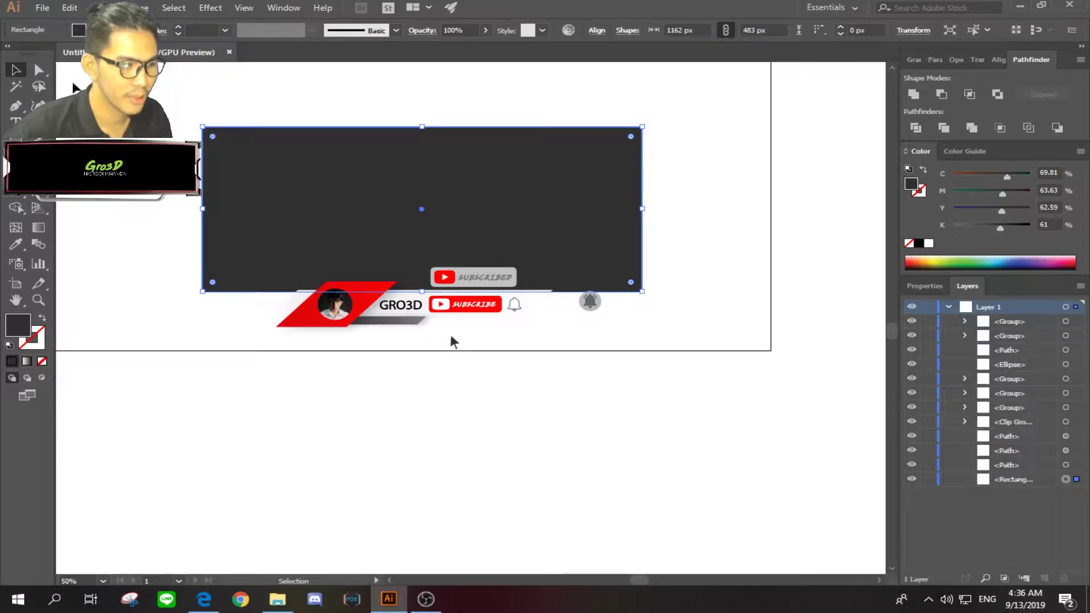
pyautogui.click(287, 375)
pyautogui.moveTo(296, 246); pyautogui.dragTo(287, 304)
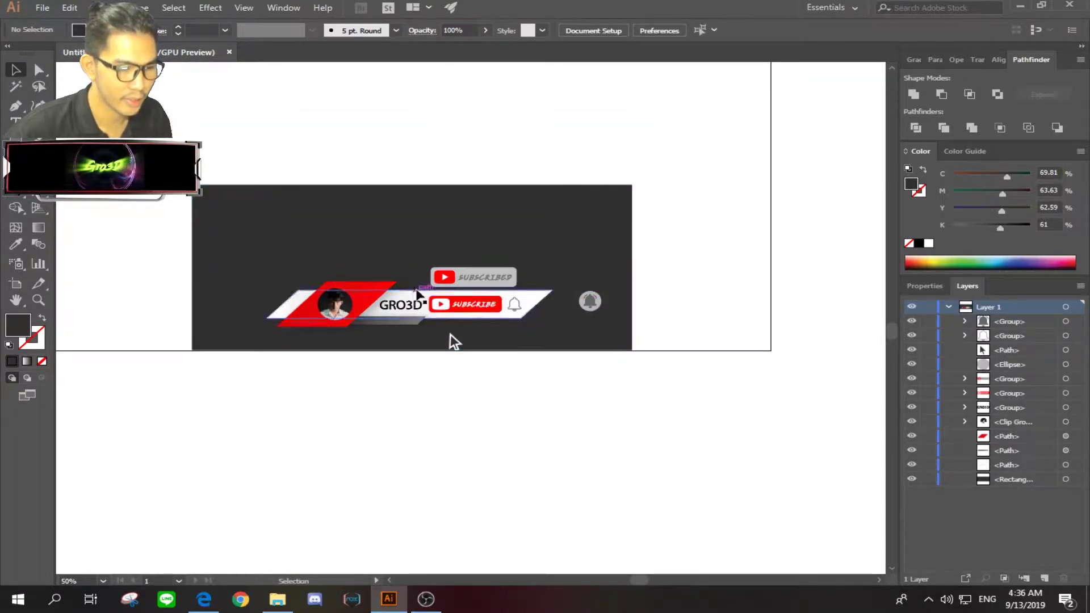
pyautogui.hotkey('ctrl', '1')
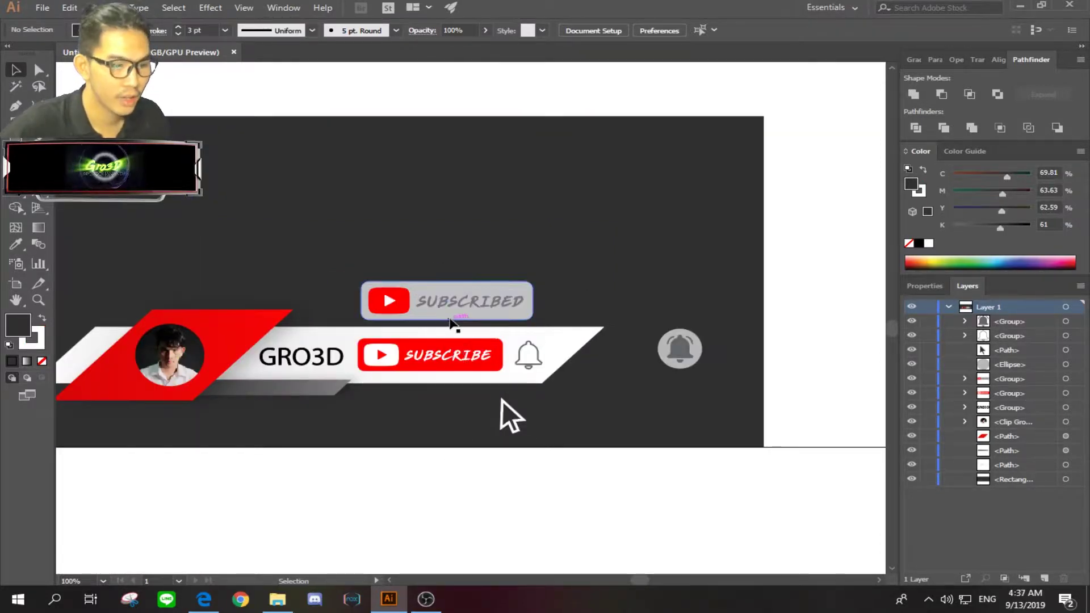
pyautogui.click(450, 321)
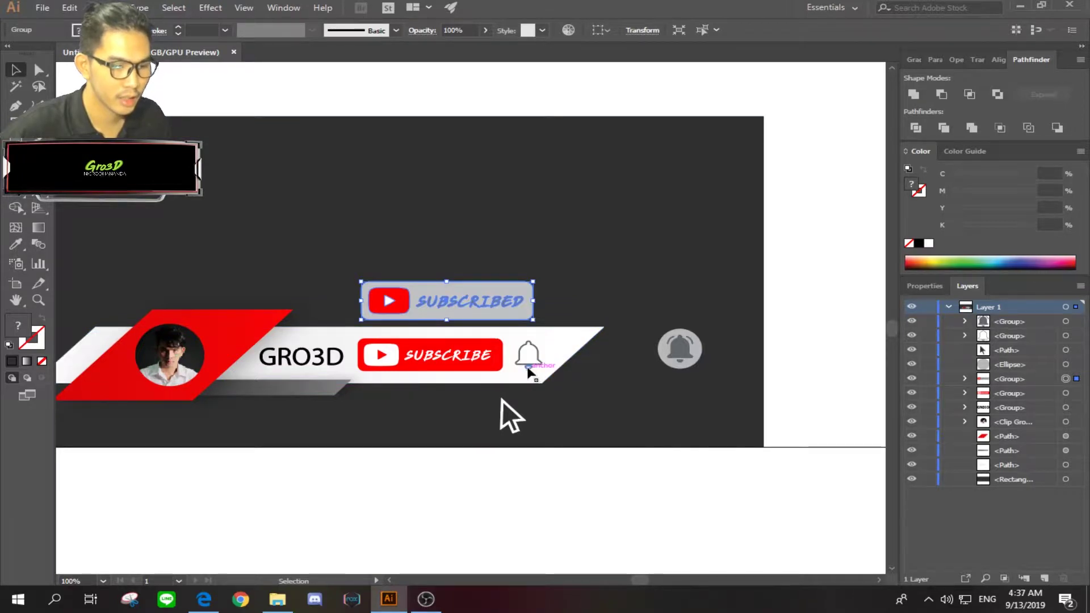
pyautogui.moveTo(532, 367)
pyautogui.mouseDown()
pyautogui.moveTo(600, 370)
pyautogui.moveTo(564, 320)
pyautogui.mouseUp()
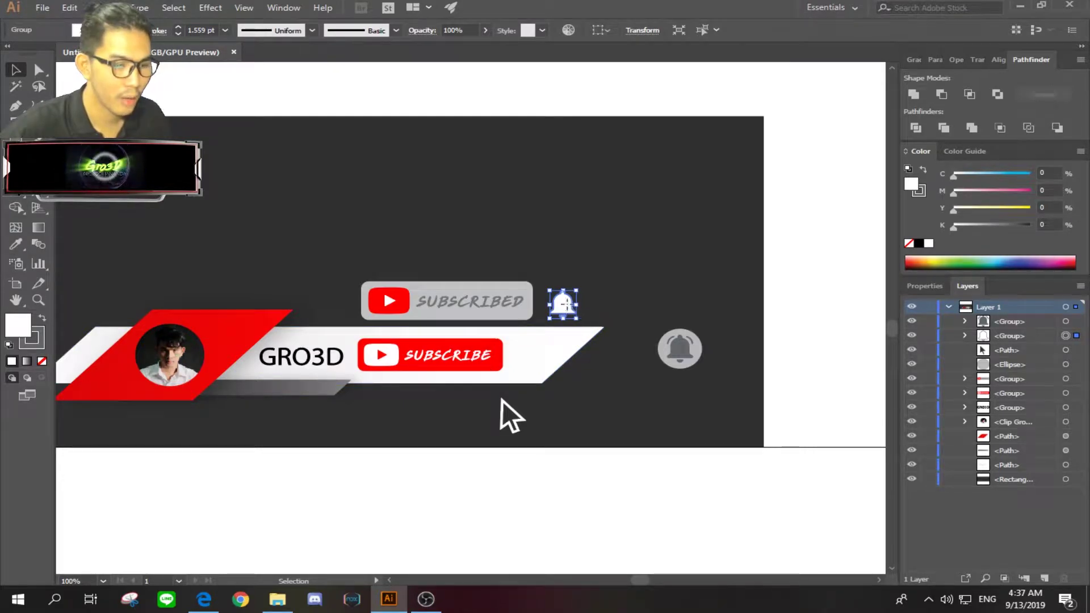
pyautogui.moveTo(561, 318); pyautogui.dragTo(535, 360)
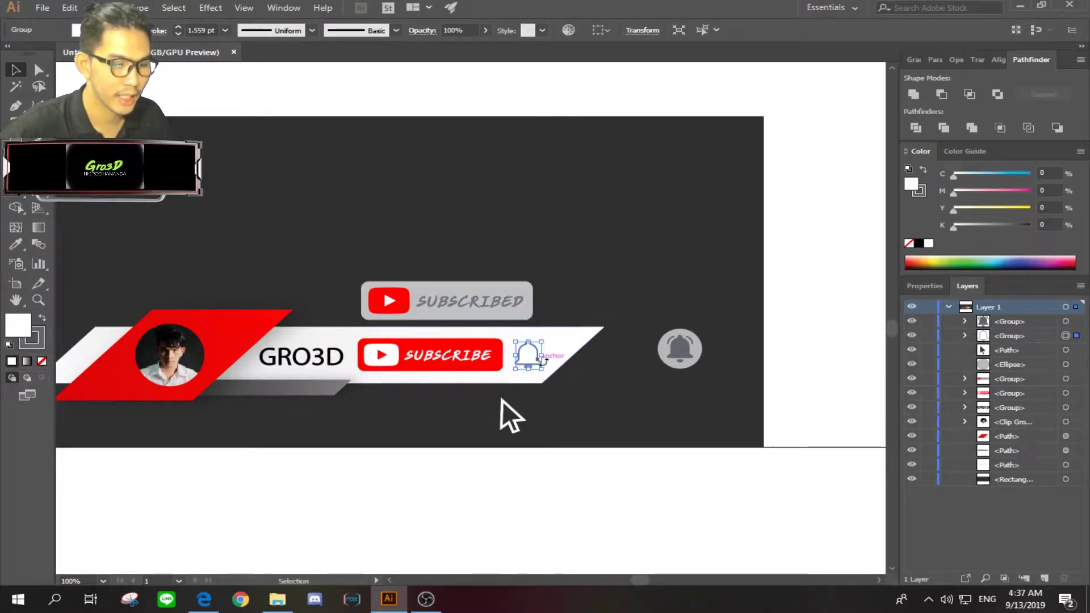
pyautogui.click(577, 479)
pyautogui.click(688, 359)
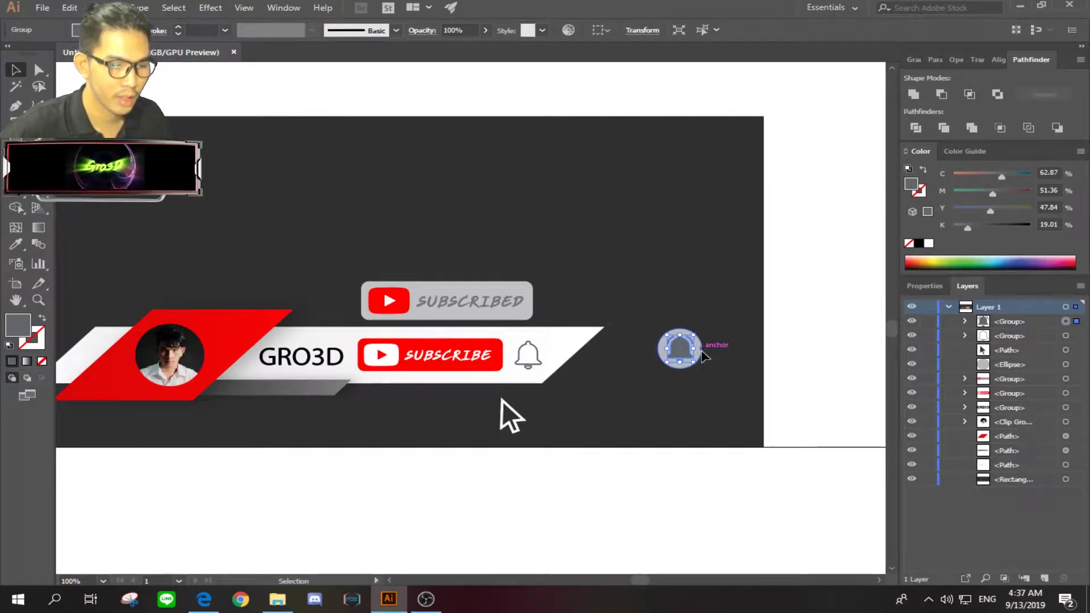
pyautogui.click(706, 354)
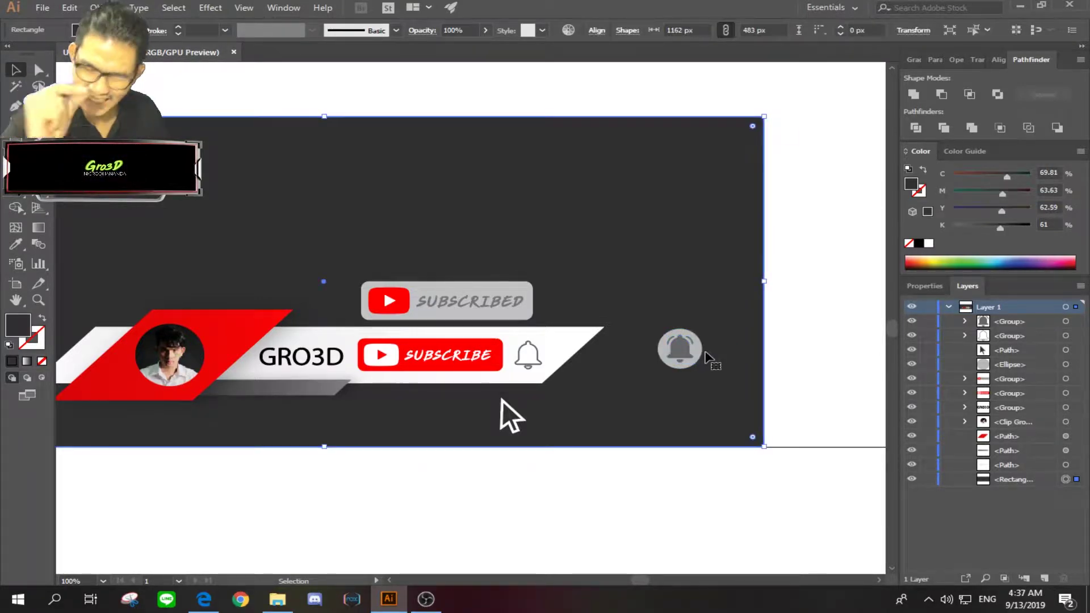
pyautogui.click(622, 496)
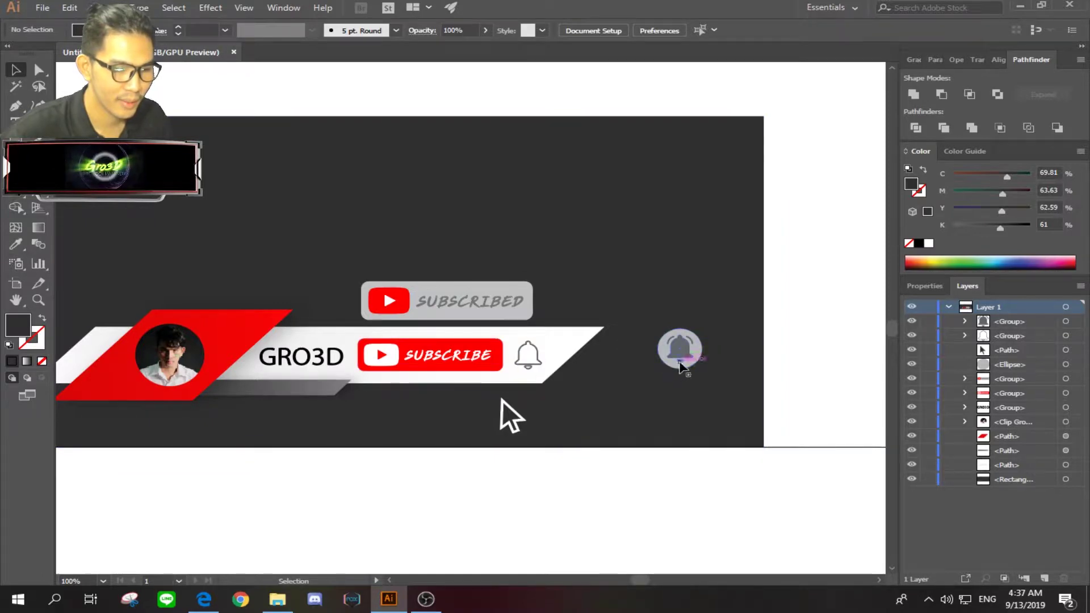
pyautogui.click(683, 358)
pyautogui.click(453, 506)
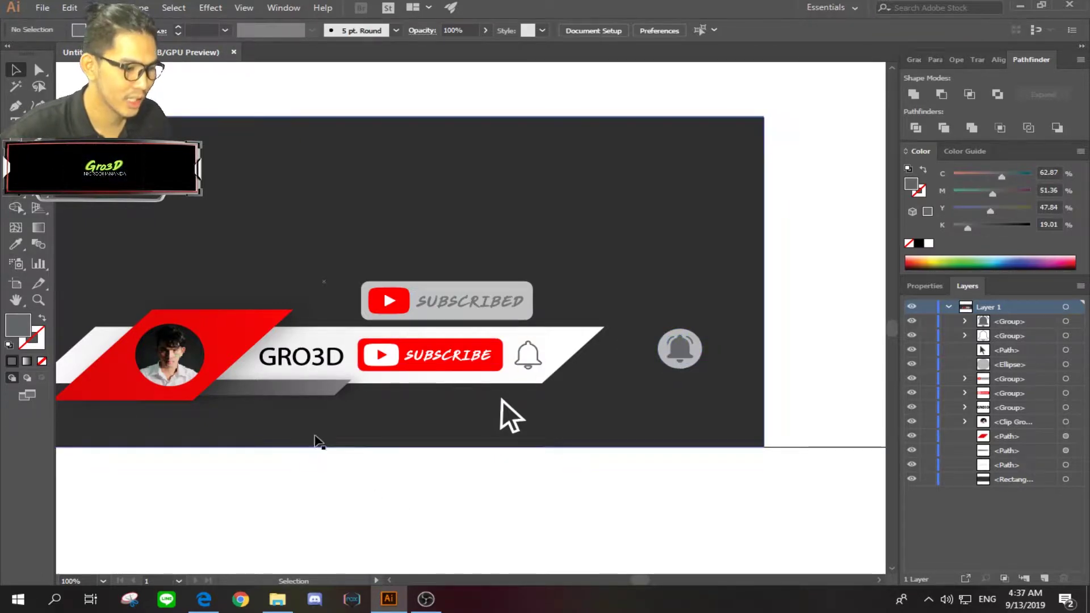
pyautogui.moveTo(329, 496); pyautogui.dragTo(528, 489)
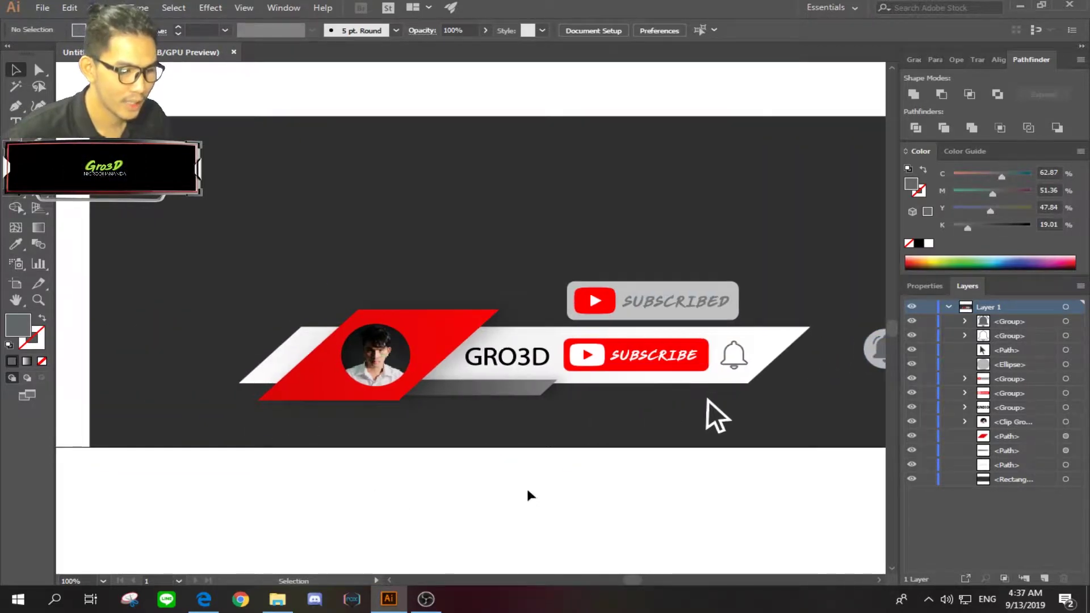
pyautogui.scroll(-2, 530, 493)
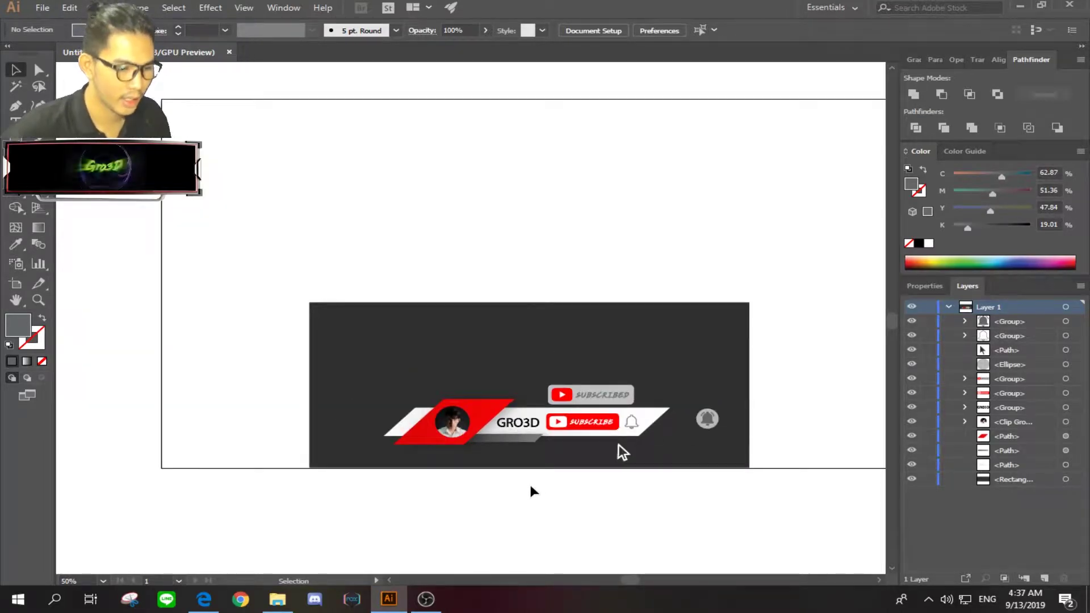
pyautogui.click(481, 347)
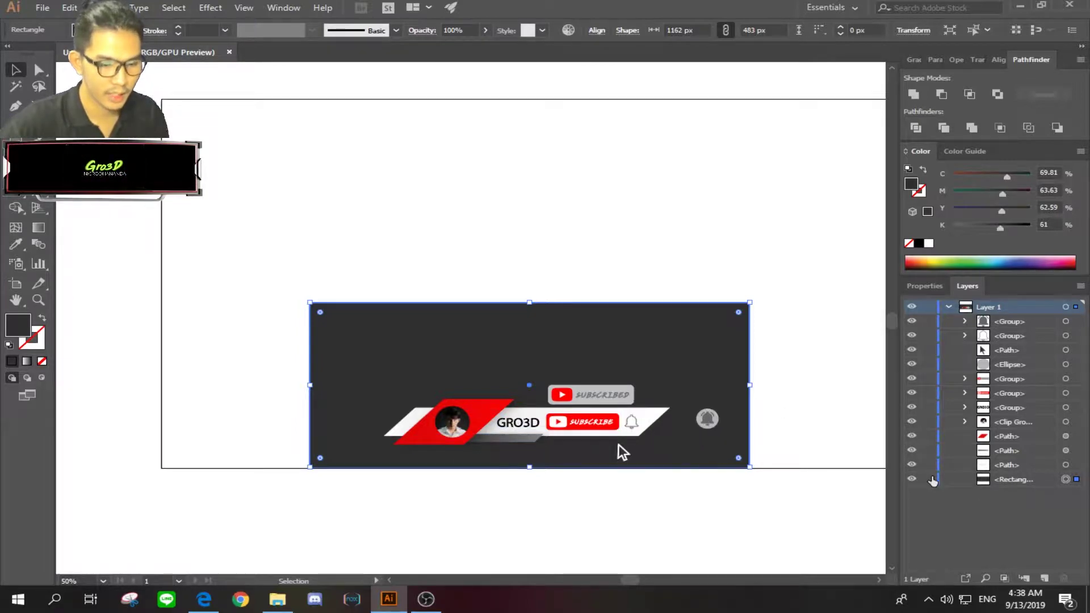
# Lock the background rectangle in the Layers panel.
pyautogui.click(929, 480)
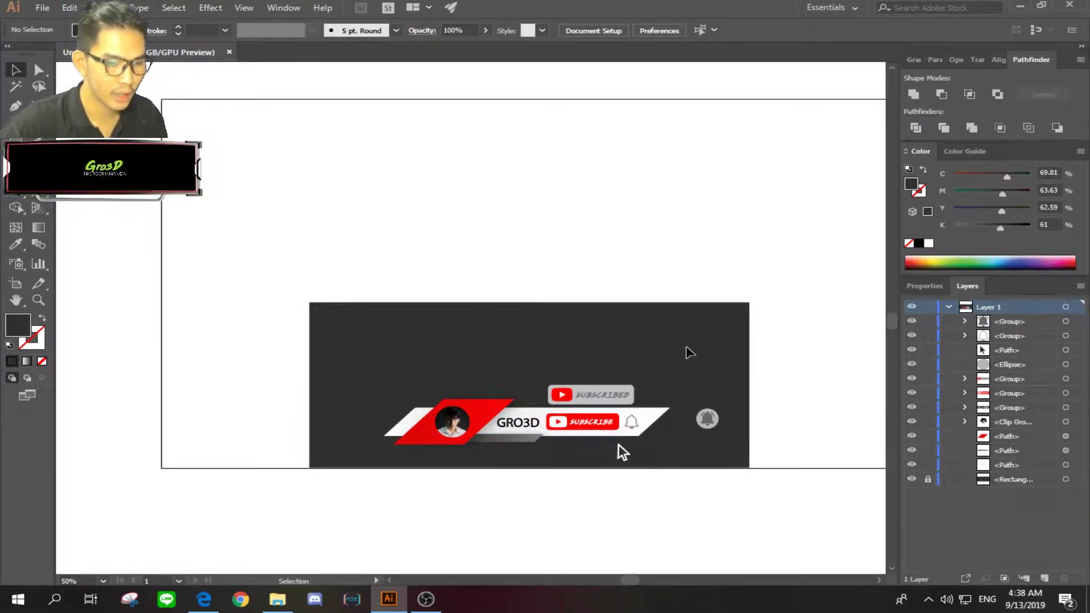
pyautogui.keyDown('alt'); pyautogui.scroll(3, 645, 377); pyautogui.keyUp('alt')
pyautogui.scroll(-2, 499, 382)
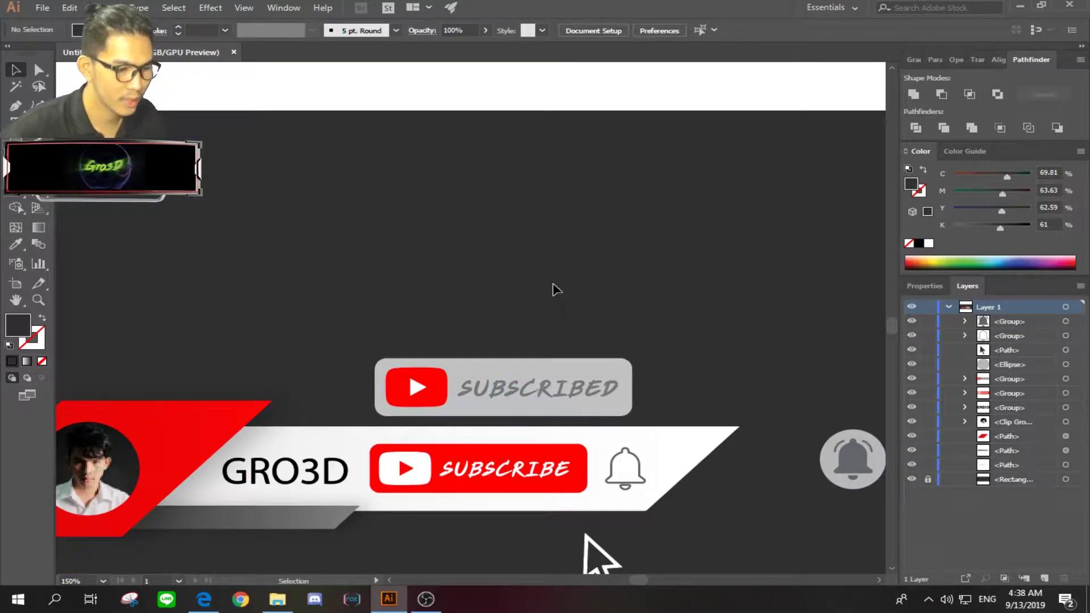
# Move the SUBSCRIBED button so it sits directly above the red SUBSCRIBE button.
pyautogui.click(500, 402)
pyautogui.keyDown('alt'); pyautogui.scroll(1, 489, 299); pyautogui.keyUp('alt')
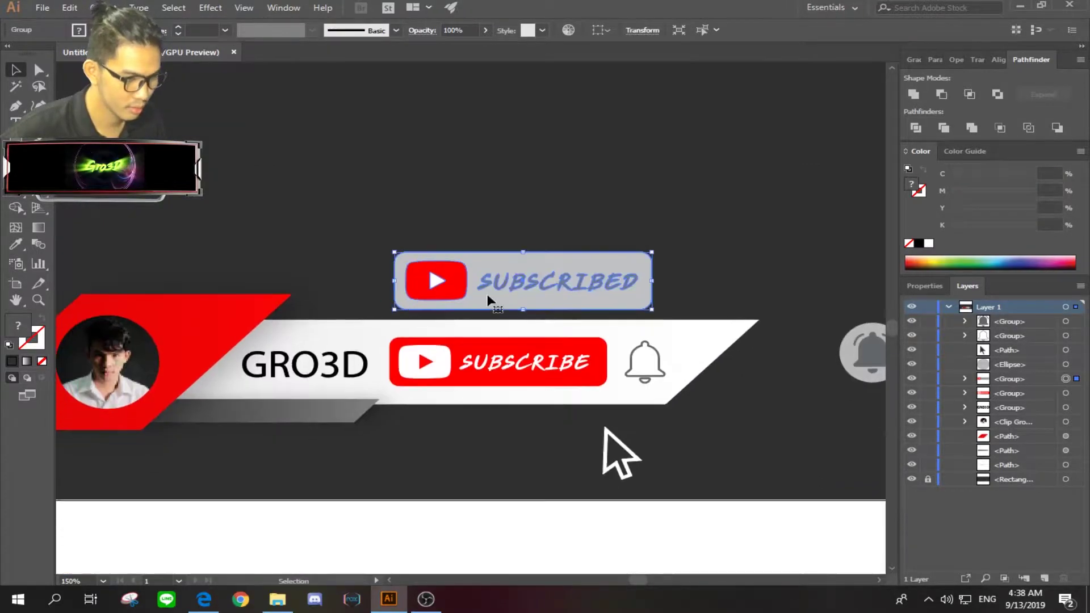
pyautogui.keyDown('alt'); pyautogui.scroll(1, 484, 308); pyautogui.keyUp('alt')
pyautogui.moveTo(483, 306); pyautogui.dragTo(514, 440)
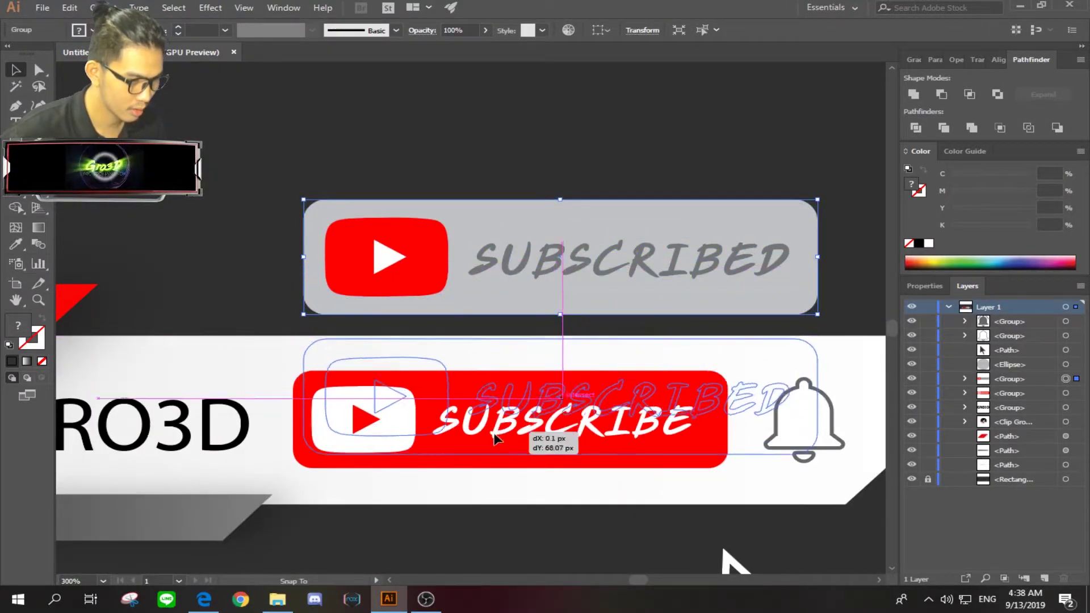
pyautogui.keyDown('alt'); pyautogui.scroll(1, 492, 260); pyautogui.keyUp('alt')
pyautogui.hscroll(1, 584, 360)
pyautogui.moveTo(584, 360); pyautogui.dragTo(588, 175)
pyautogui.keyDown('alt'); pyautogui.scroll(-1, 586, 211); pyautogui.keyUp('alt')
pyautogui.keyDown('alt'); pyautogui.scroll(-1, 586, 211); pyautogui.keyUp('alt')
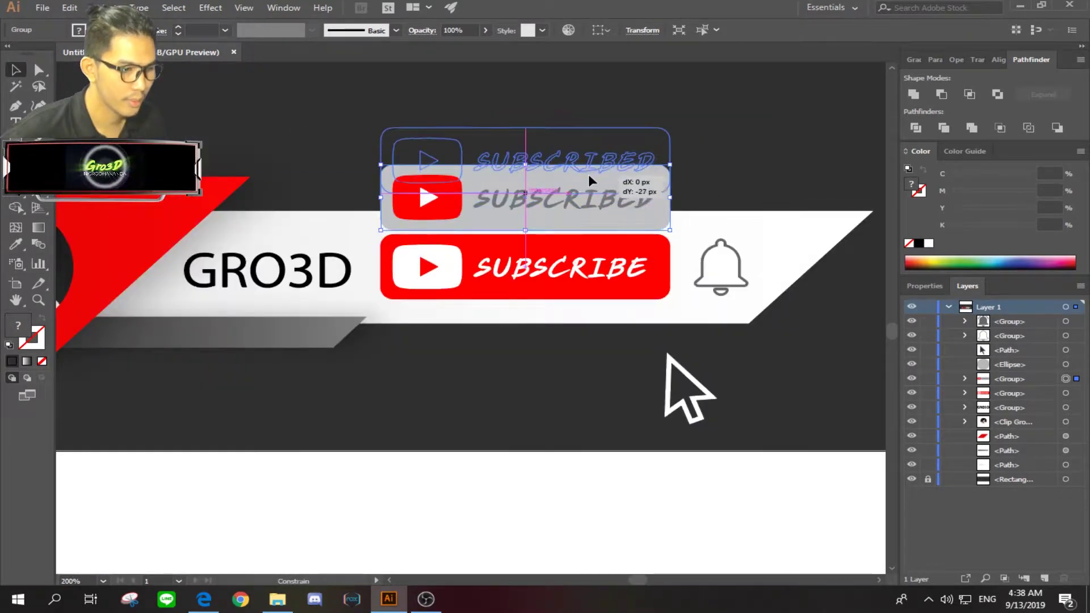
pyautogui.click(579, 480)
pyautogui.keyDown('alt'); pyautogui.scroll(-1, 577, 474); pyautogui.keyUp('alt')
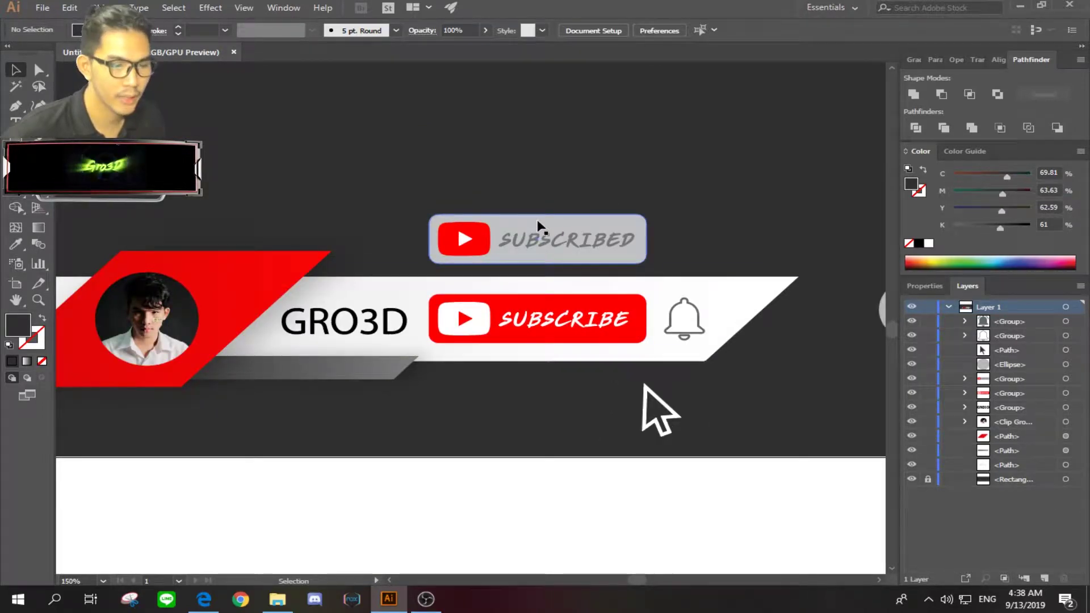
pyautogui.keyDown('alt'); pyautogui.scroll(-2, 539, 227); pyautogui.keyUp('alt')
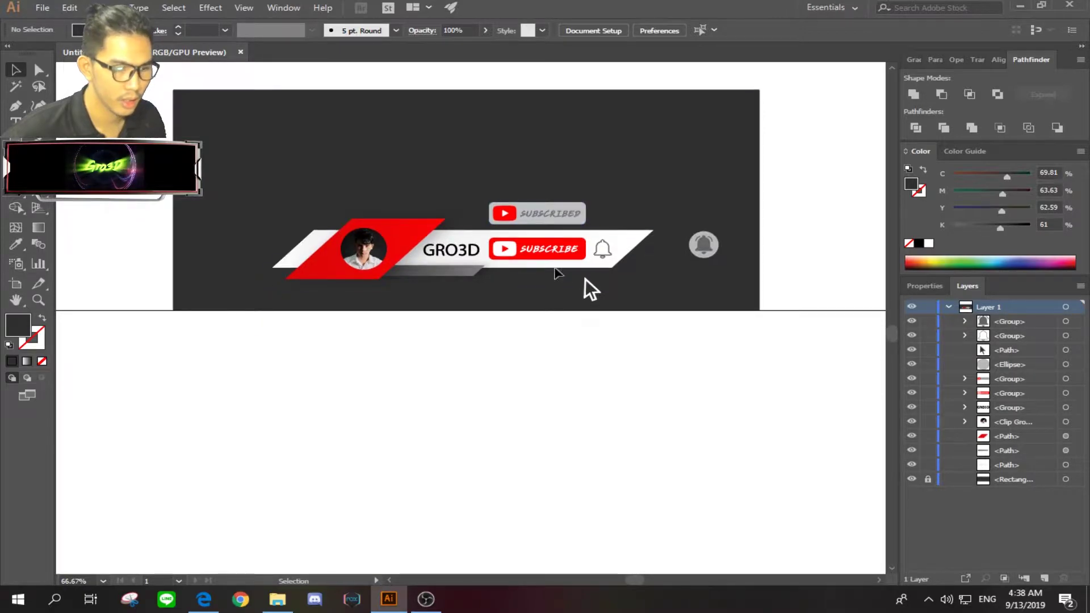
pyautogui.click(537, 249)
pyautogui.click(555, 374)
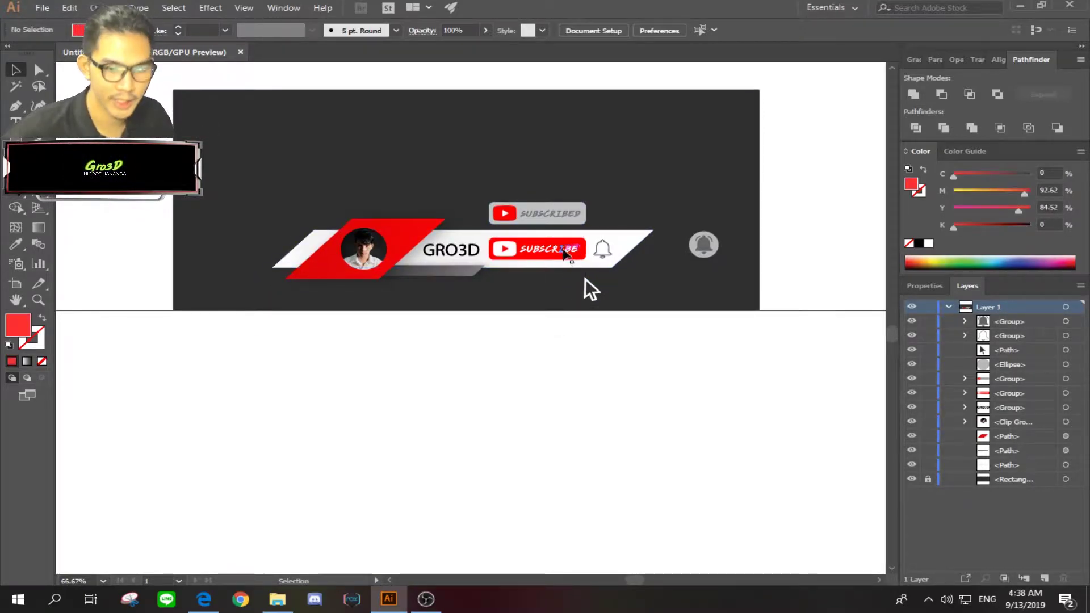
pyautogui.click(1066, 393)
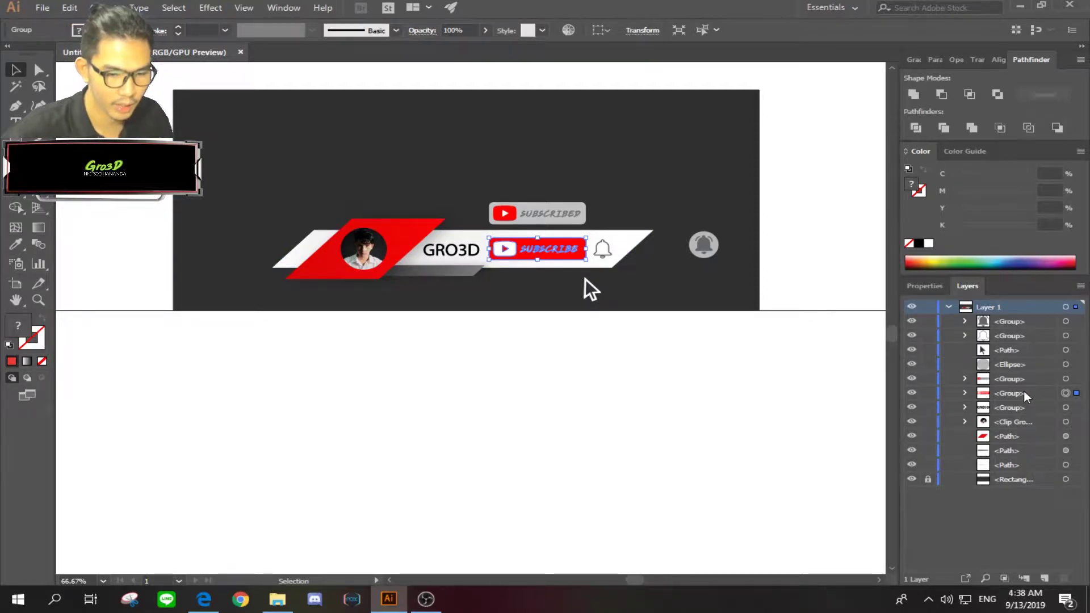
pyautogui.hotkey('ctrl', 'shift', 'a')
pyautogui.keyDown('alt'); pyautogui.scroll(2, 497, 218); pyautogui.keyUp('alt')
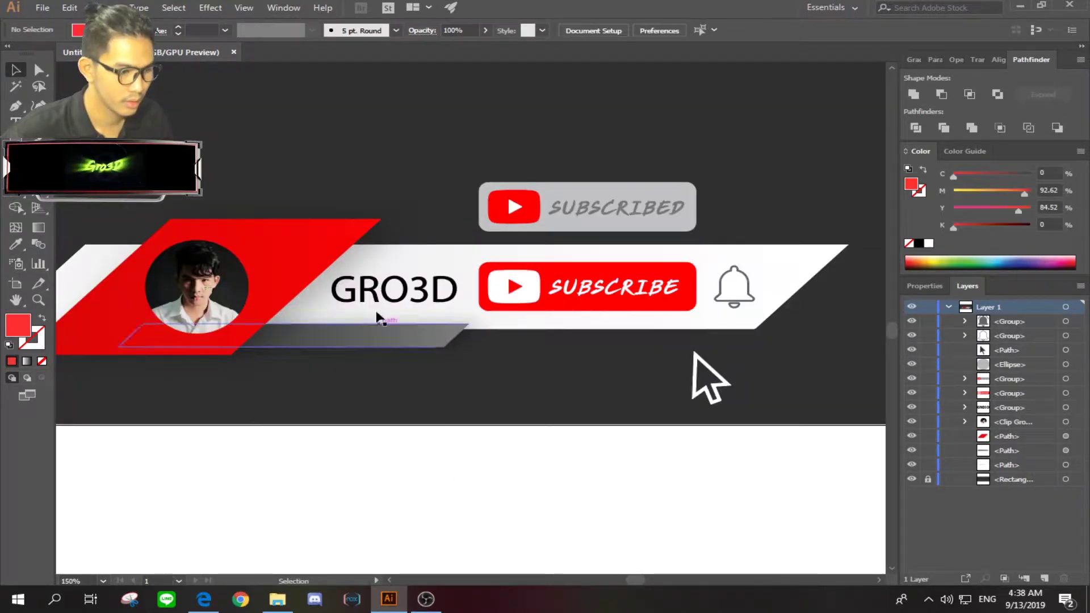
pyautogui.click(379, 295)
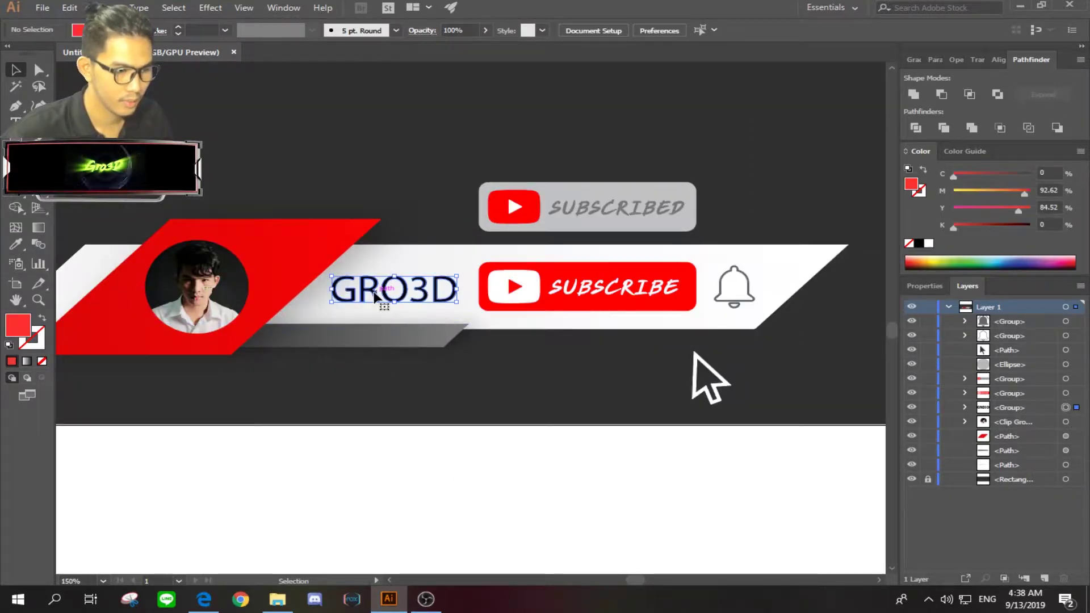
pyautogui.click(266, 269)
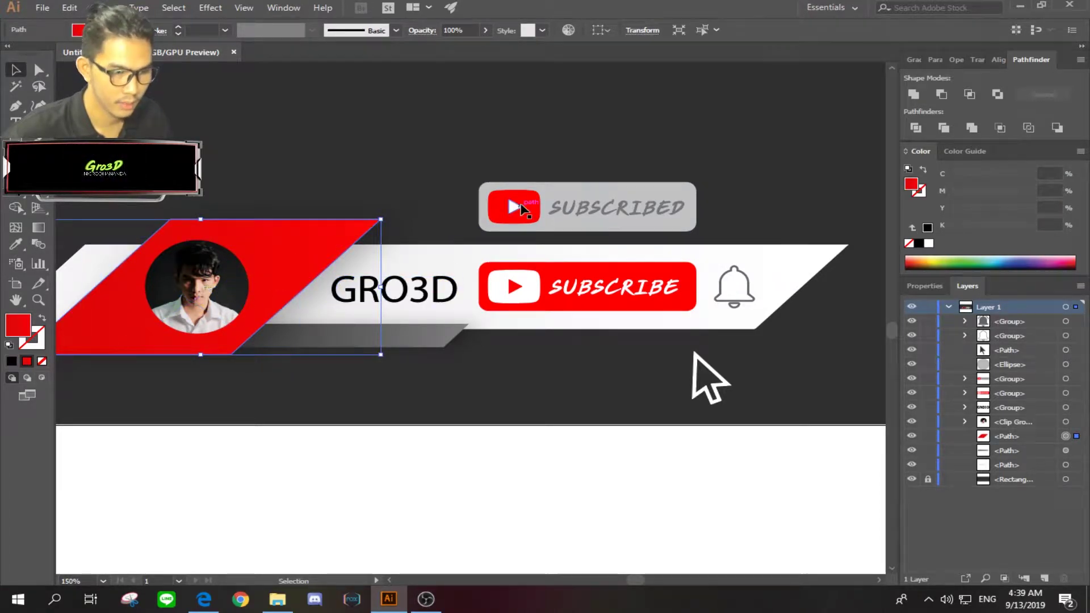
pyautogui.click(559, 211)
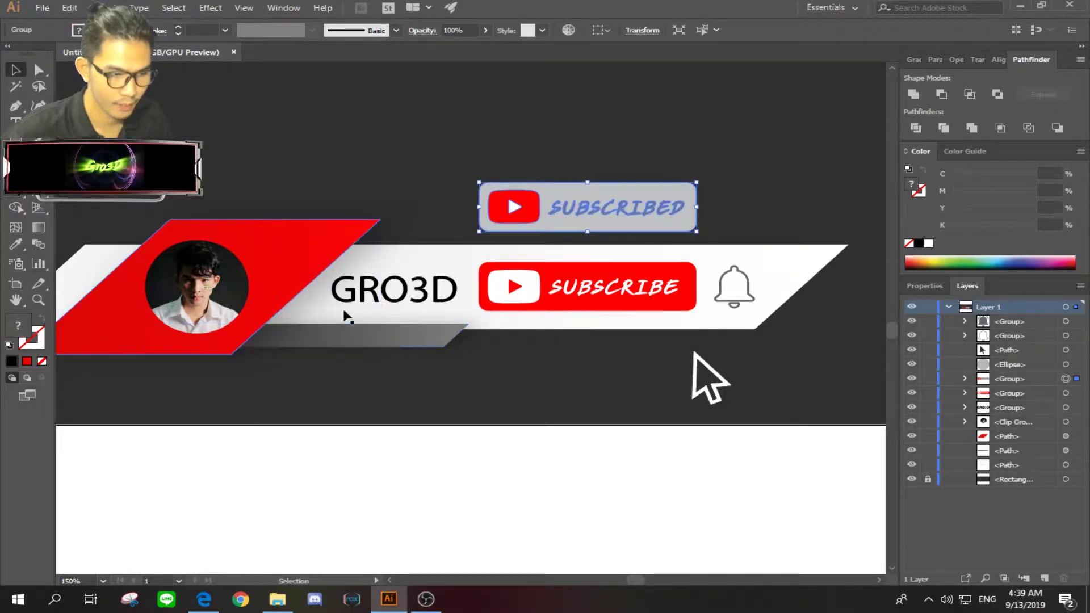
pyautogui.click(321, 312)
pyautogui.moveTo(420, 254); pyautogui.dragTo(463, 188)
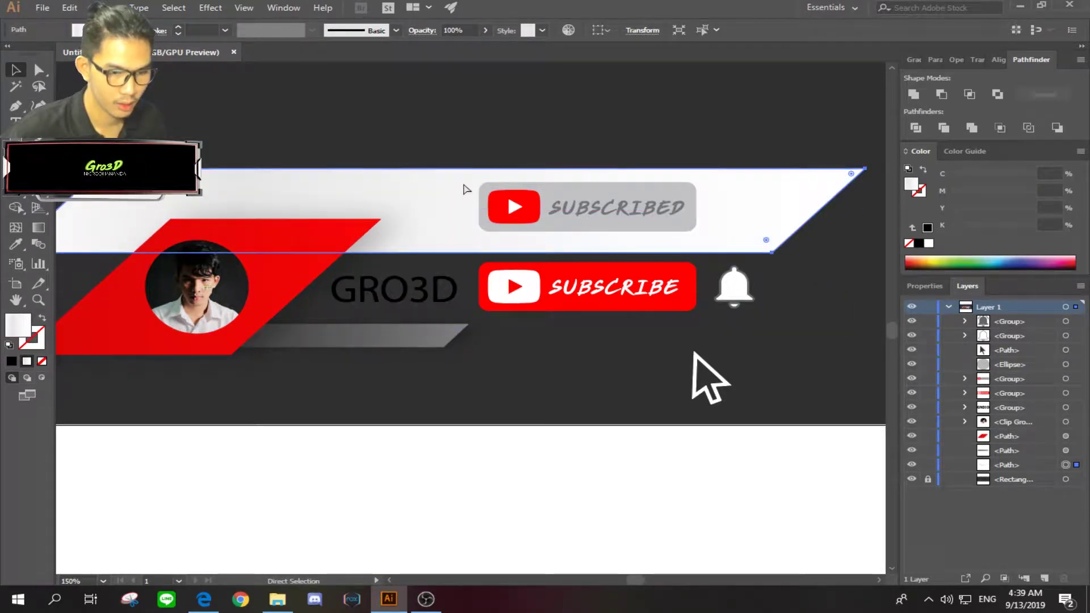
pyautogui.hotkey('ctrl', 'z')
pyautogui.click(397, 337)
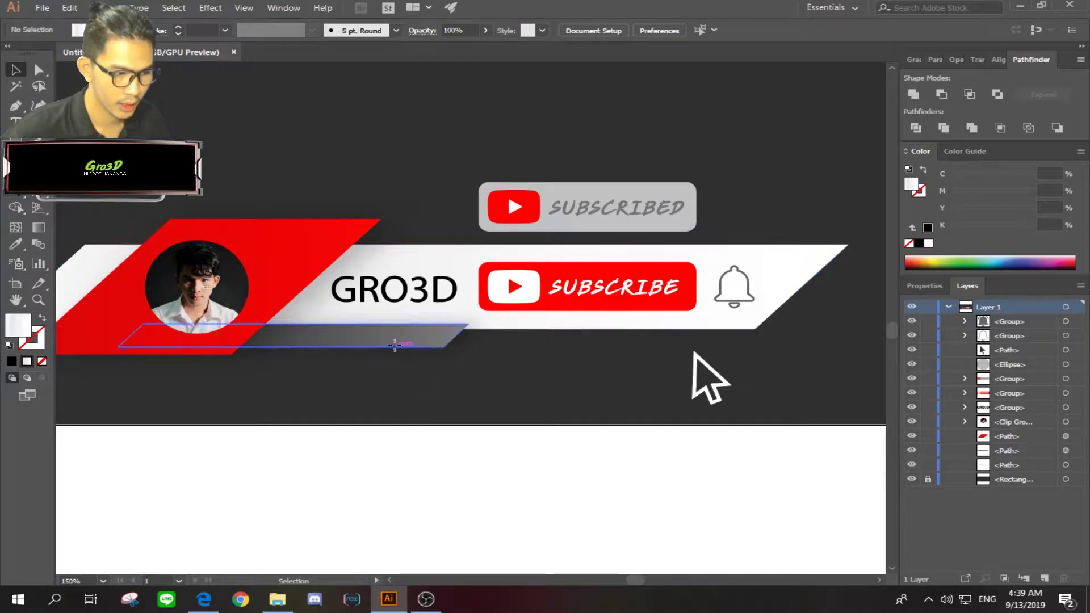
pyautogui.moveTo(398, 341); pyautogui.dragTo(407, 423)
pyautogui.hotkey('ctrl', 'z')
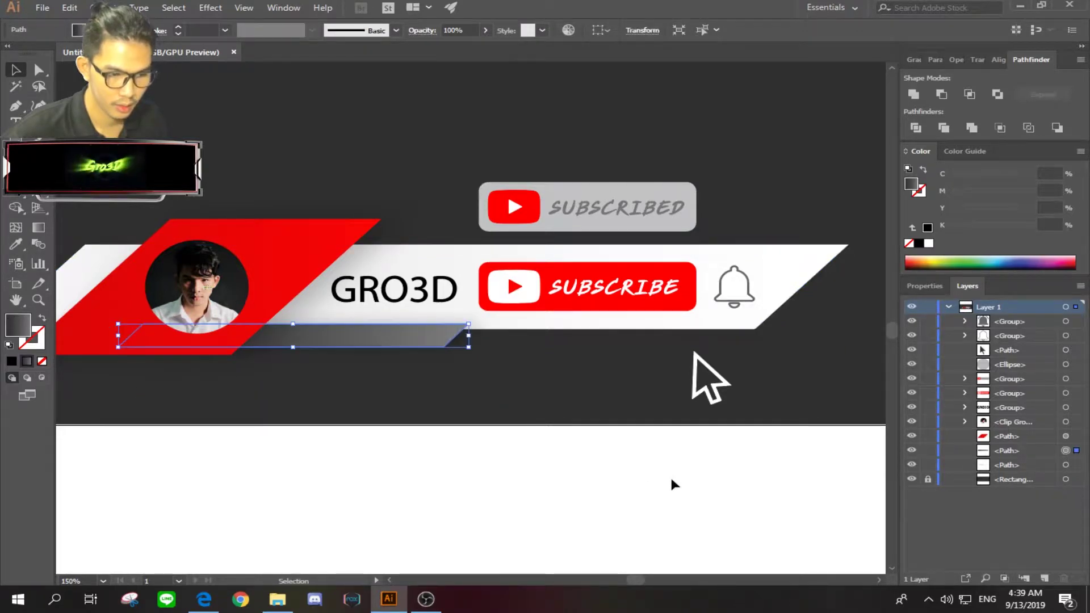
pyautogui.click(676, 482)
pyautogui.click(738, 298)
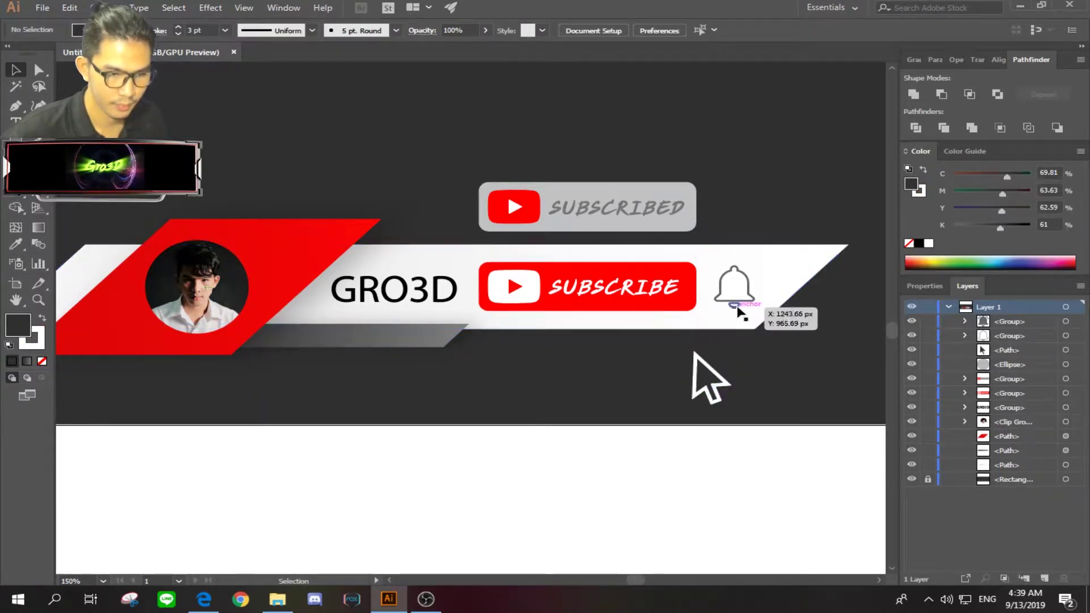
pyautogui.hscroll(5, 742, 424)
pyautogui.click(295, 201)
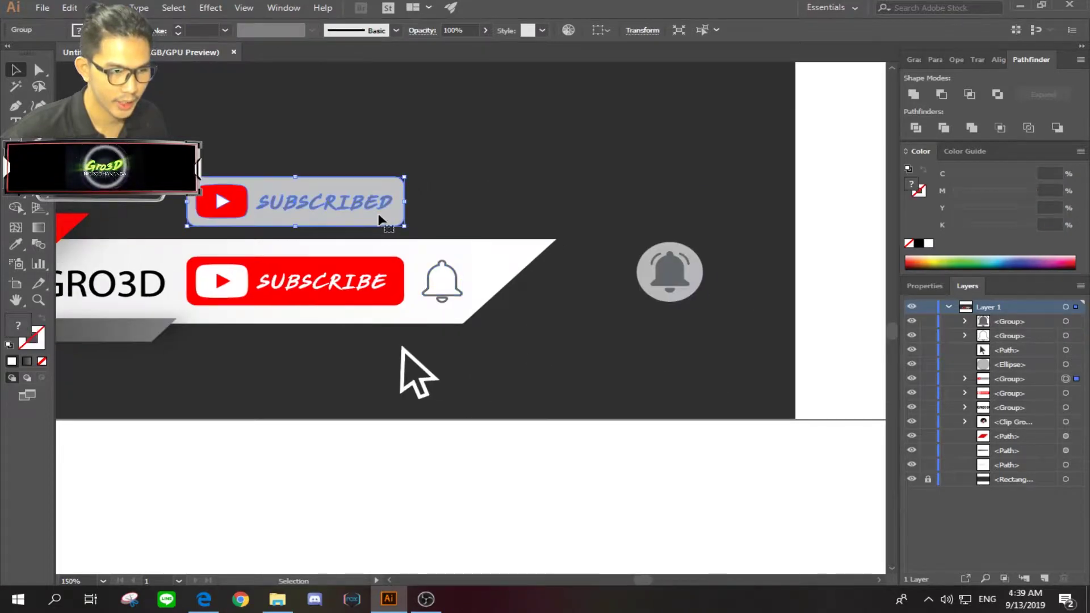
pyautogui.click(667, 286)
pyautogui.click(729, 327)
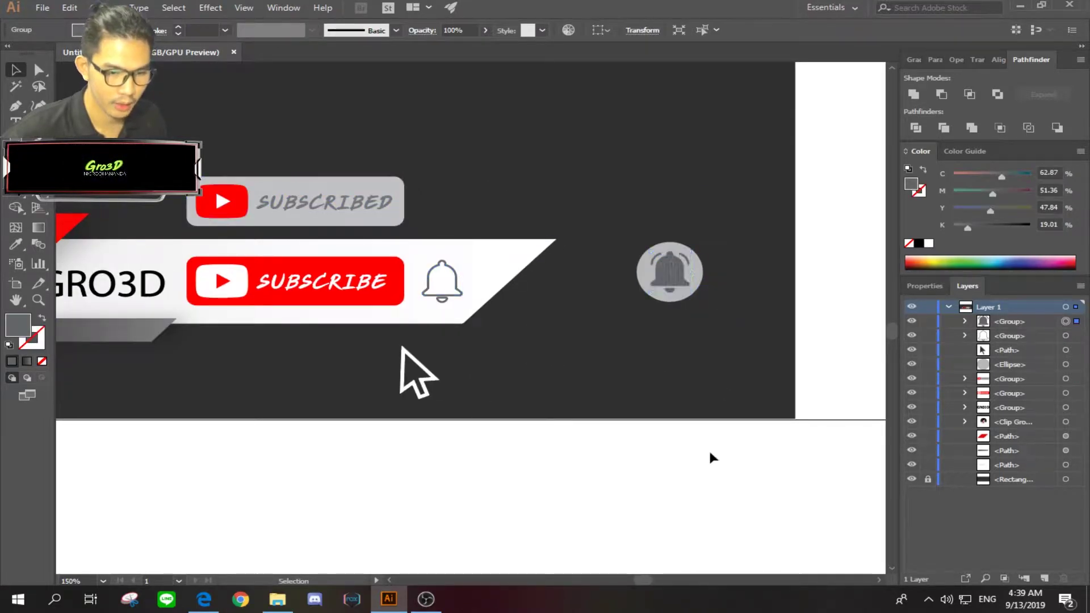
pyautogui.click(702, 277)
pyautogui.click(652, 453)
# Inspect the profile photo, red parallelogram and white bar, then collapse Layer 1.
pyautogui.hotkey('ctrl', '-')
pyautogui.hotkey('ctrl', '-')
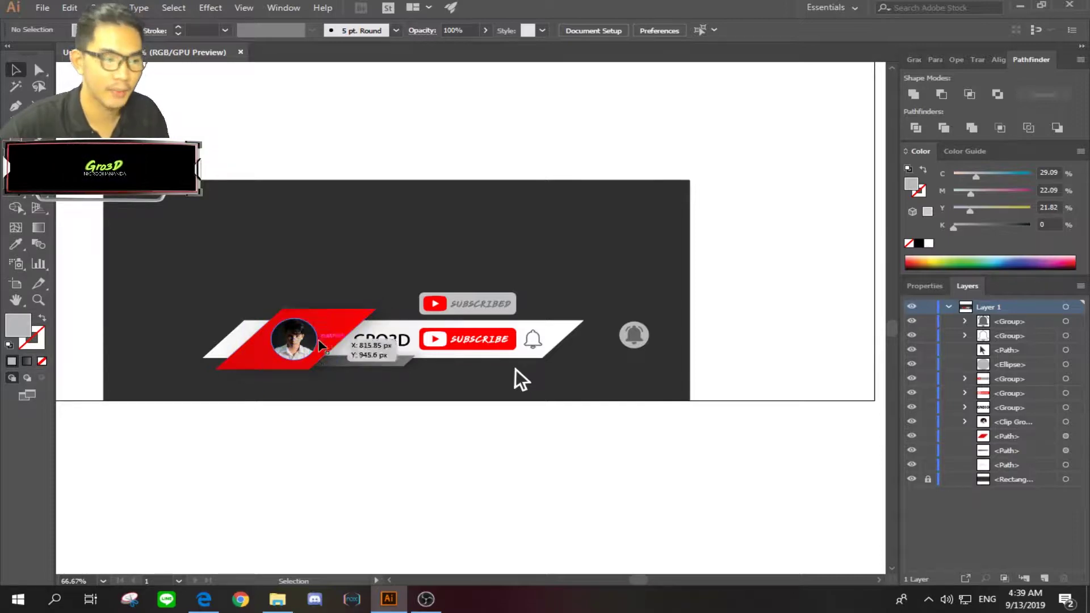
pyautogui.click(303, 354)
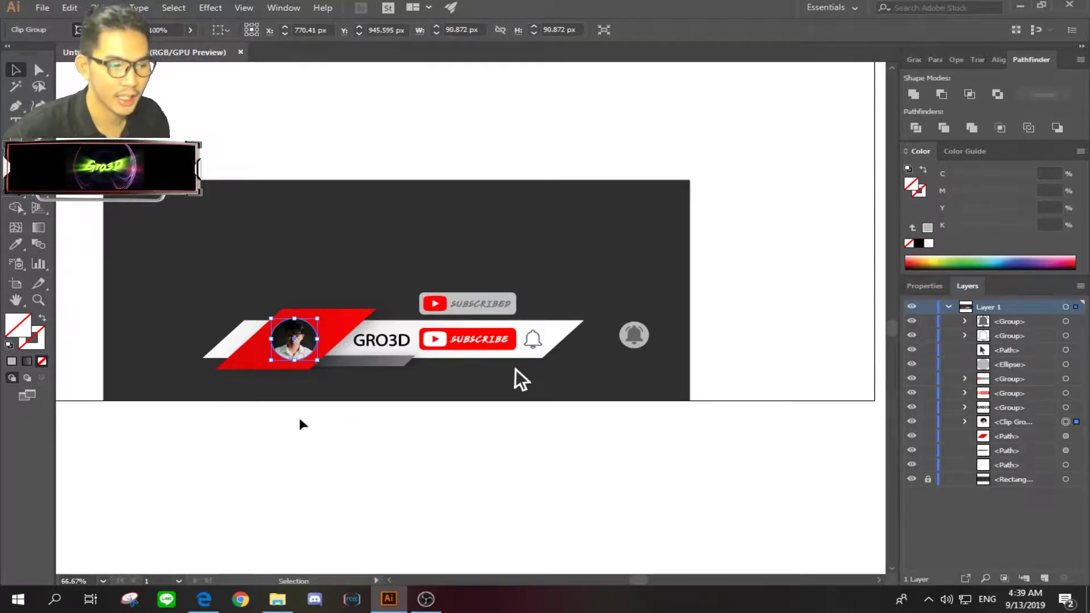
pyautogui.click(294, 361)
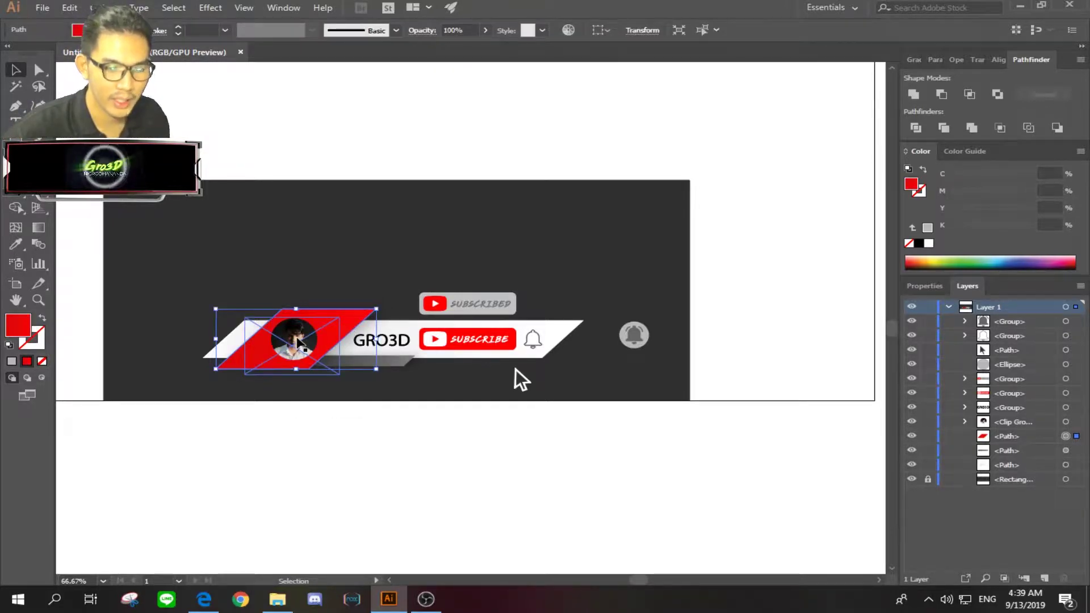
pyautogui.click(344, 464)
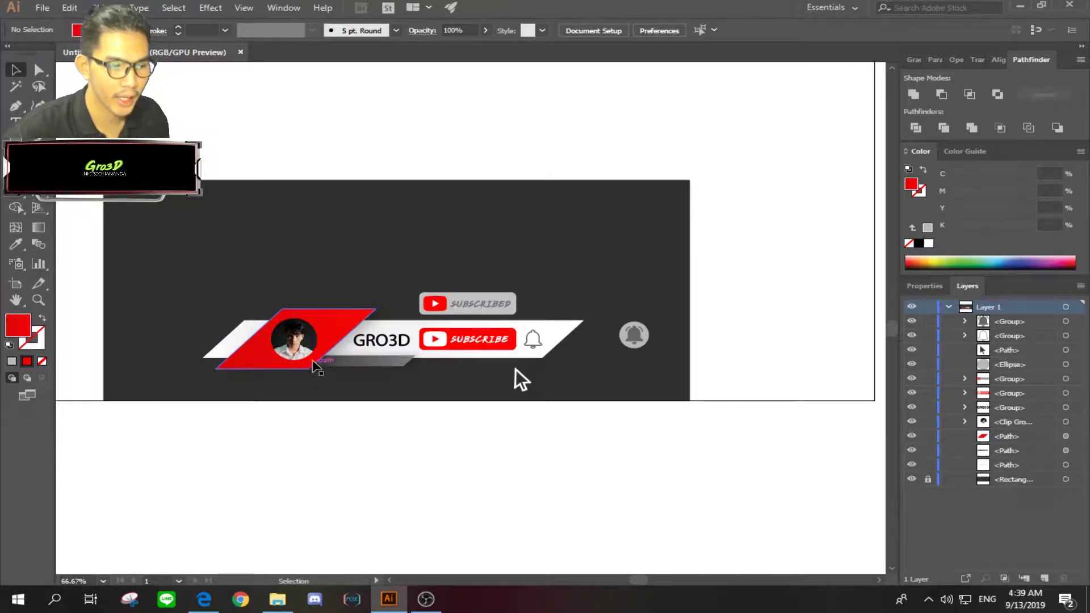
pyautogui.click(308, 353)
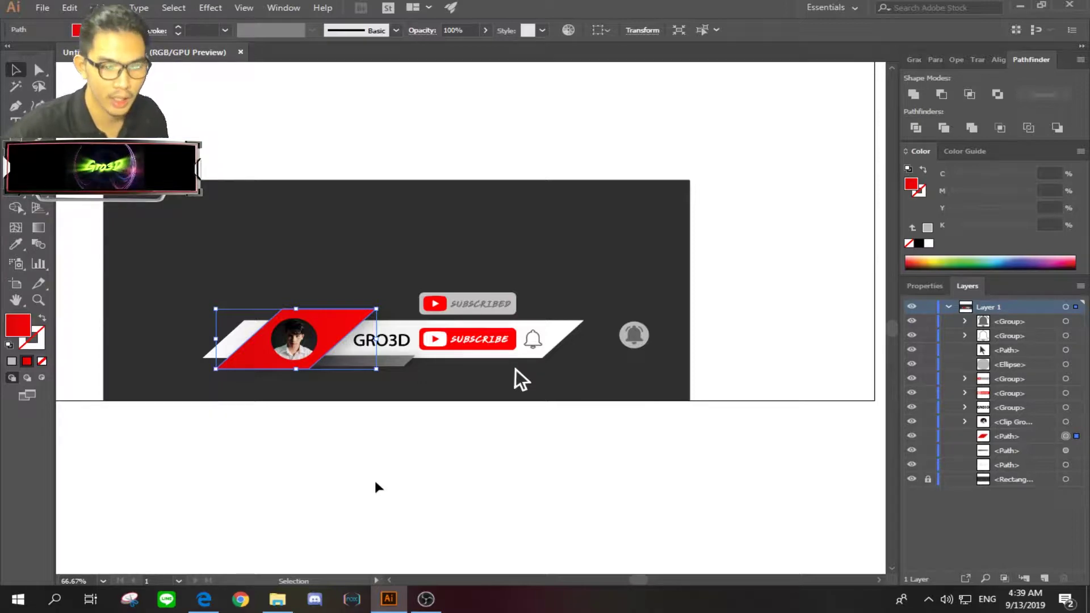
pyautogui.click(445, 513)
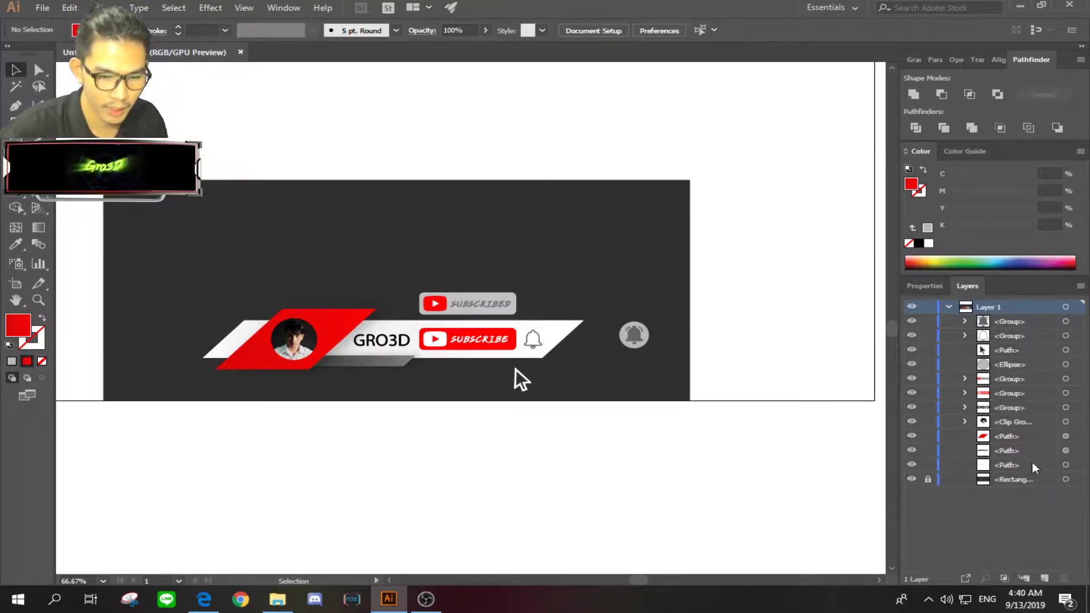
pyautogui.click(1066, 466)
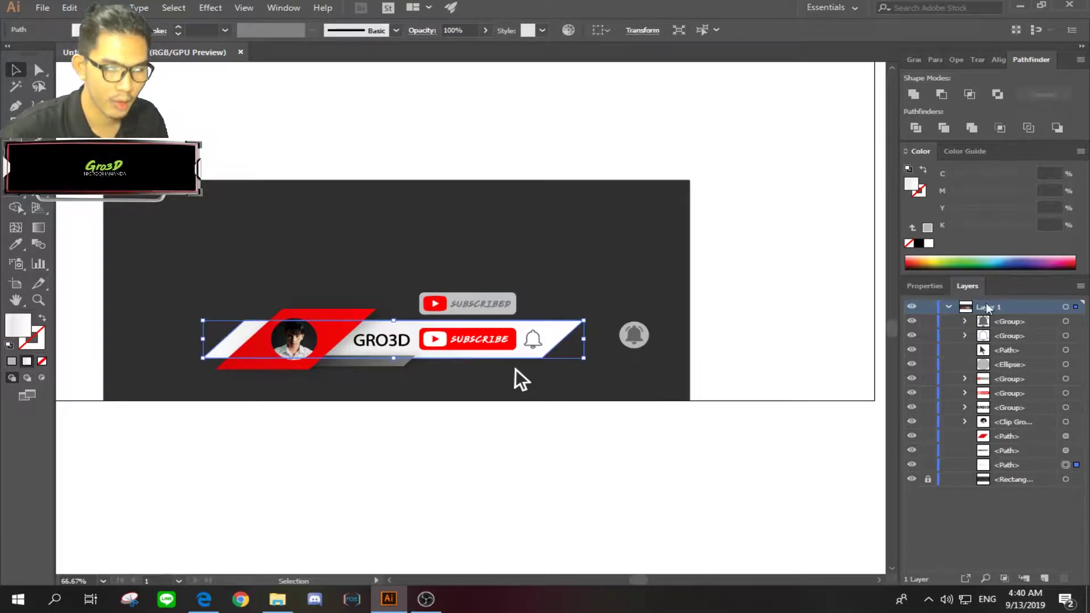
pyautogui.click(949, 307)
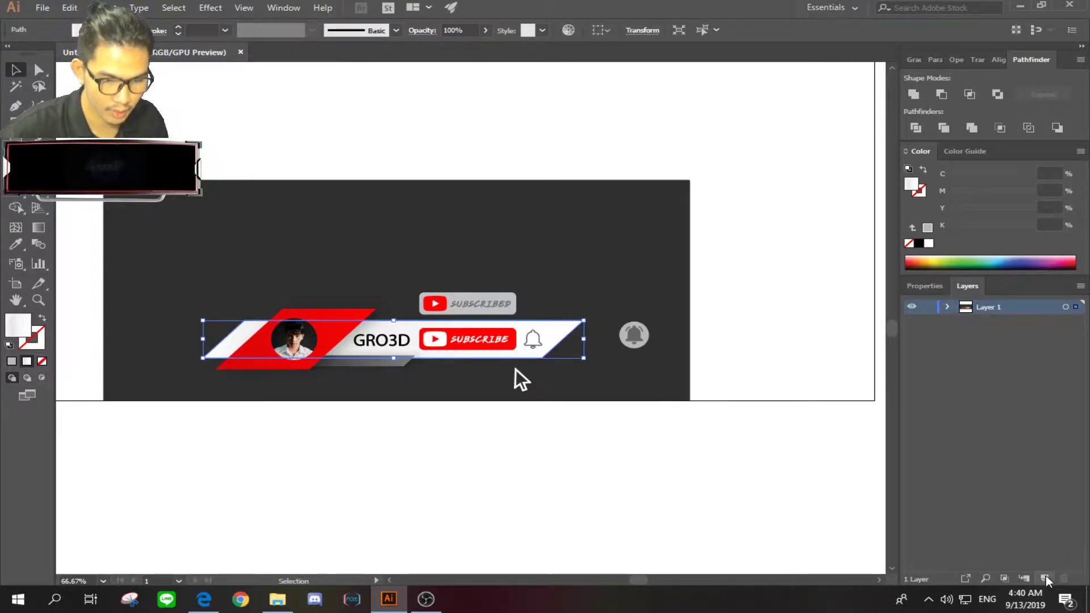
# Add several new empty layers and expand Layer 1 to show its items.
pyautogui.click(1045, 578)
pyautogui.click(1044, 578)
pyautogui.click(1045, 578)
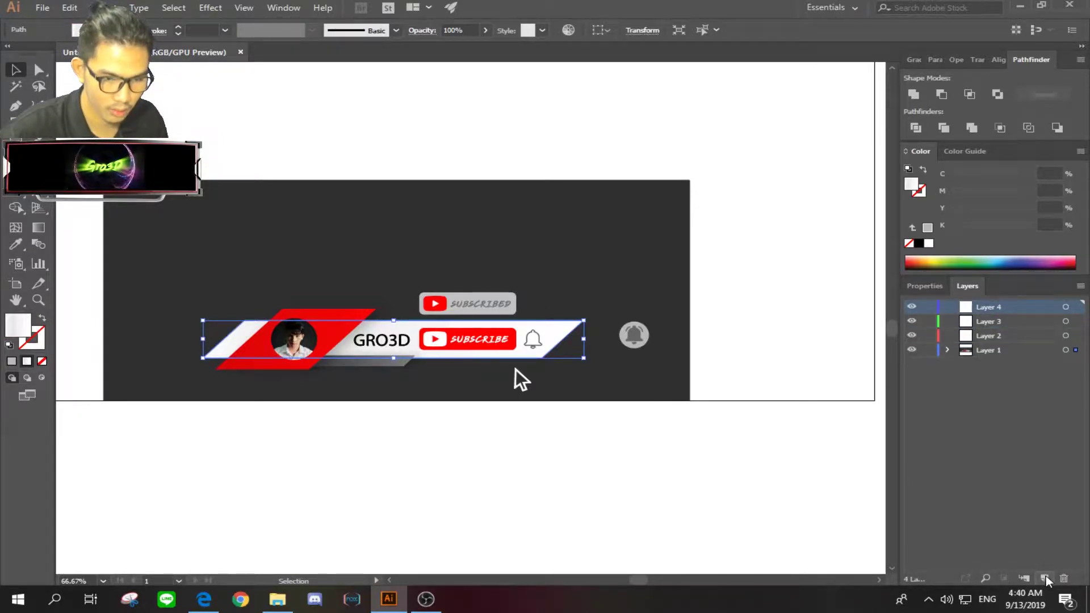
pyautogui.click(1044, 578)
pyautogui.click(1045, 578)
pyautogui.click(1045, 578)
pyautogui.click(1045, 578)
pyautogui.click(1044, 578)
pyautogui.click(1044, 577)
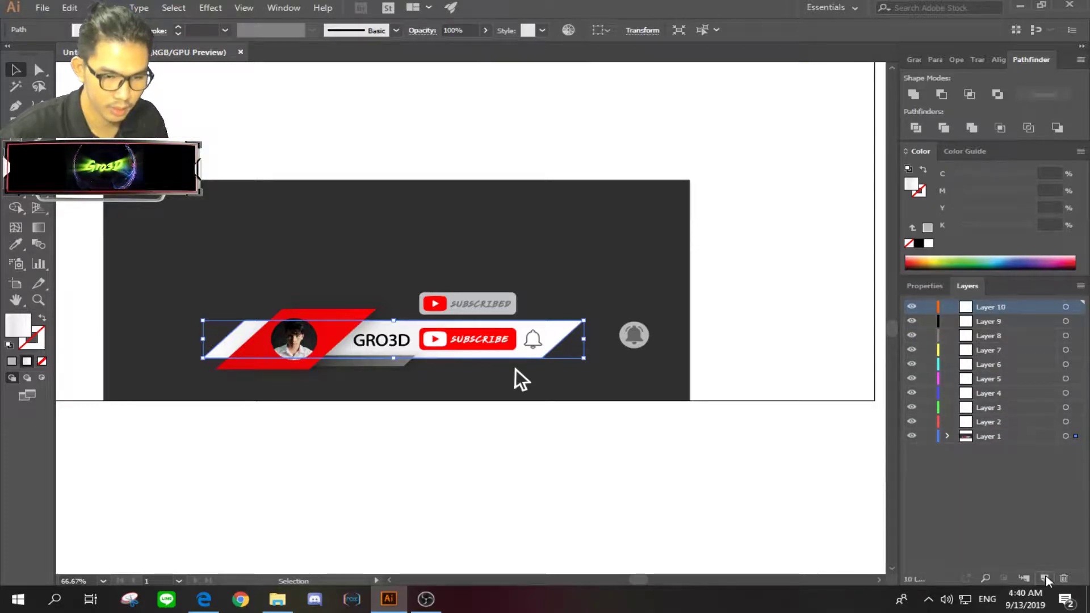
pyautogui.click(1045, 578)
pyautogui.click(947, 450)
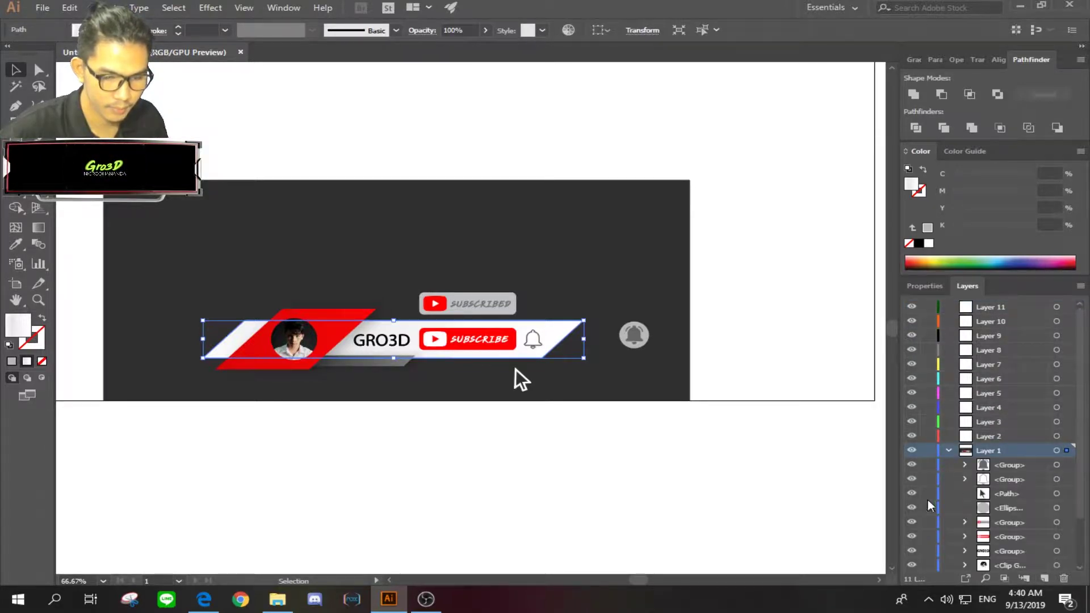
# Move each banner element out of Layer 1 into its own layer, Layers 2 through 11.
pyautogui.click(1003, 467)
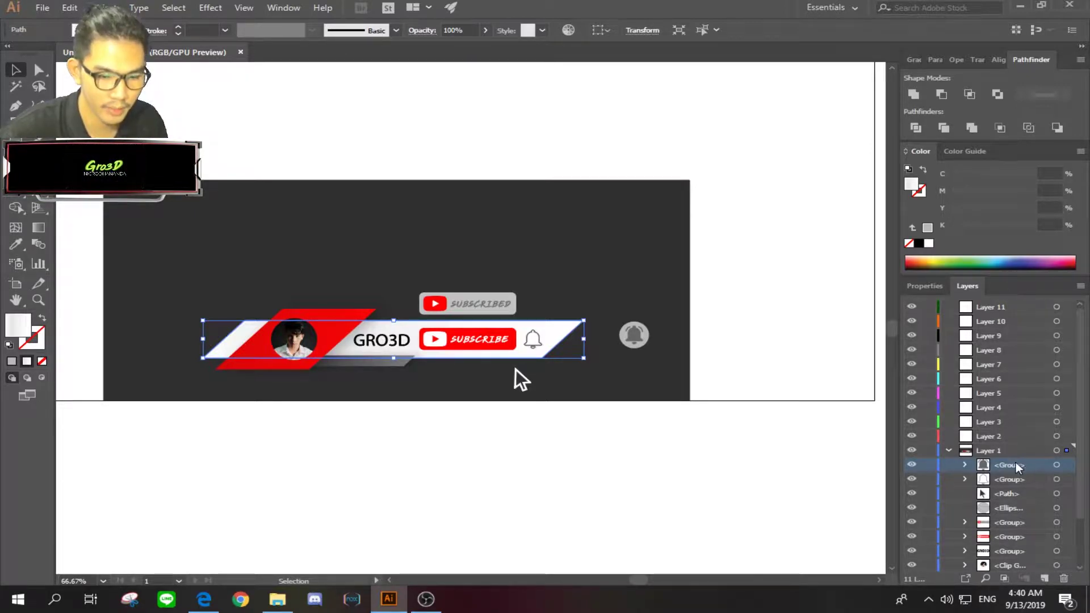
pyautogui.moveTo(1007, 465); pyautogui.dragTo(1006, 307)
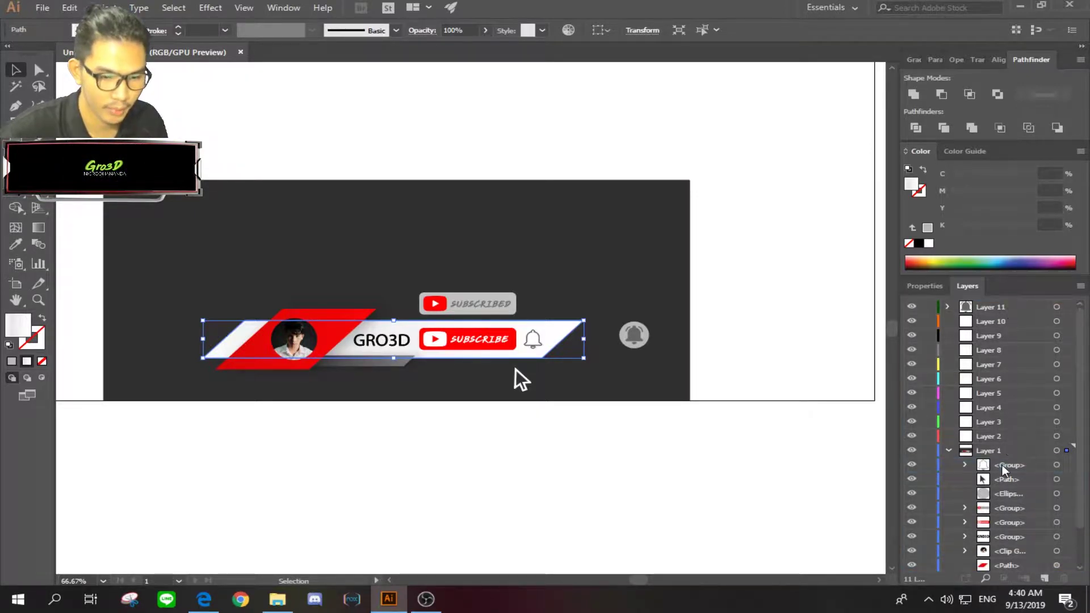
pyautogui.moveTo(1003, 468)
pyautogui.mouseDown()
pyautogui.moveTo(1002, 321)
pyautogui.moveTo(1007, 378)
pyautogui.moveTo(1002, 335)
pyautogui.mouseUp()
pyautogui.moveTo(1008, 465); pyautogui.dragTo(997, 348)
pyautogui.moveTo(1007, 465); pyautogui.dragTo(999, 364)
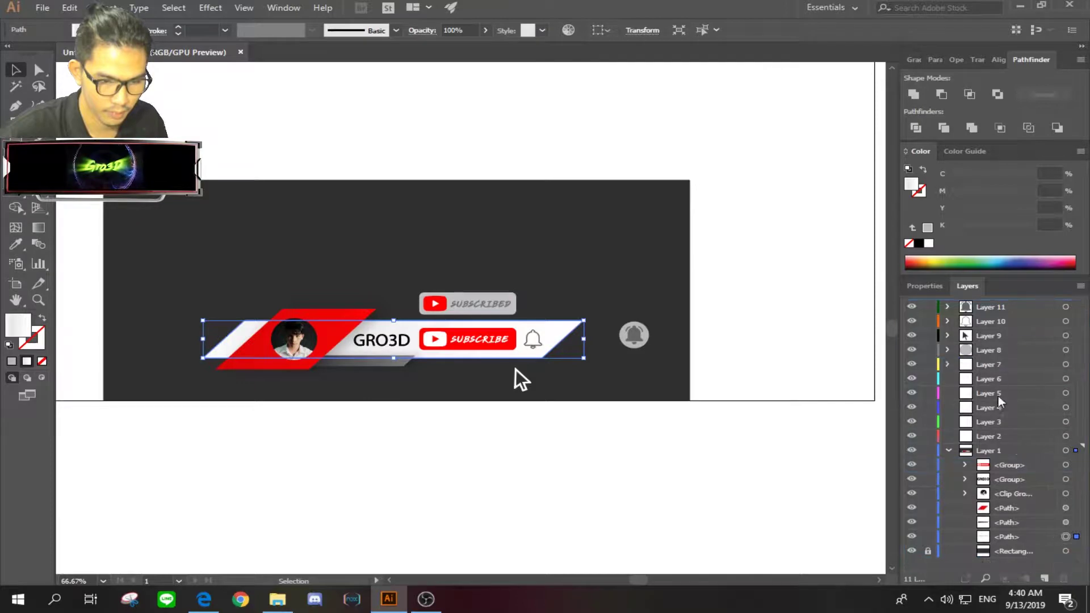
pyautogui.moveTo(1008, 464); pyautogui.dragTo(999, 378)
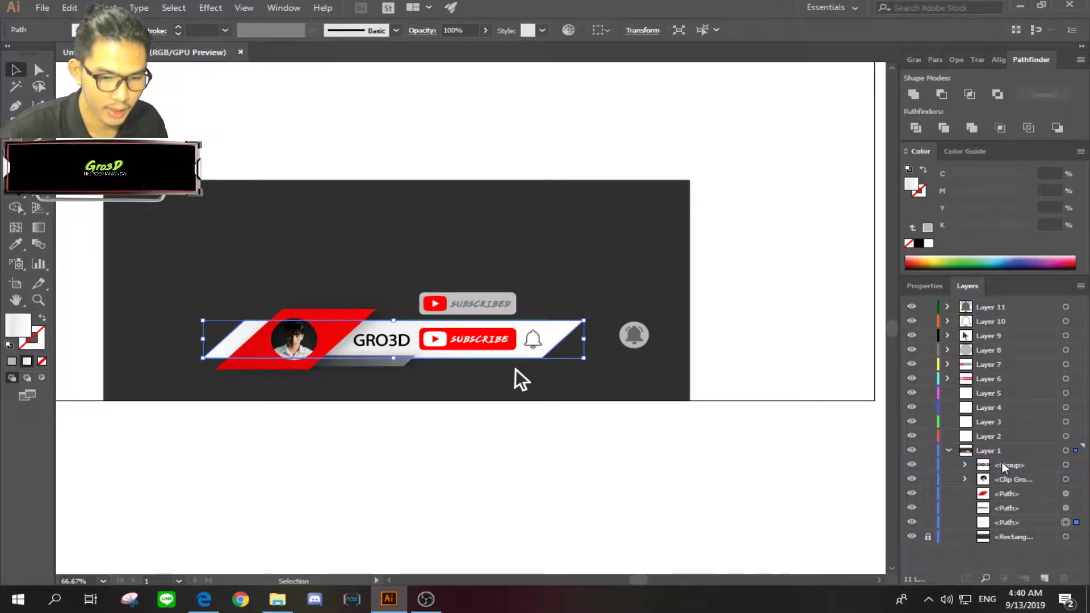
pyautogui.moveTo(1002, 465); pyautogui.dragTo(999, 392)
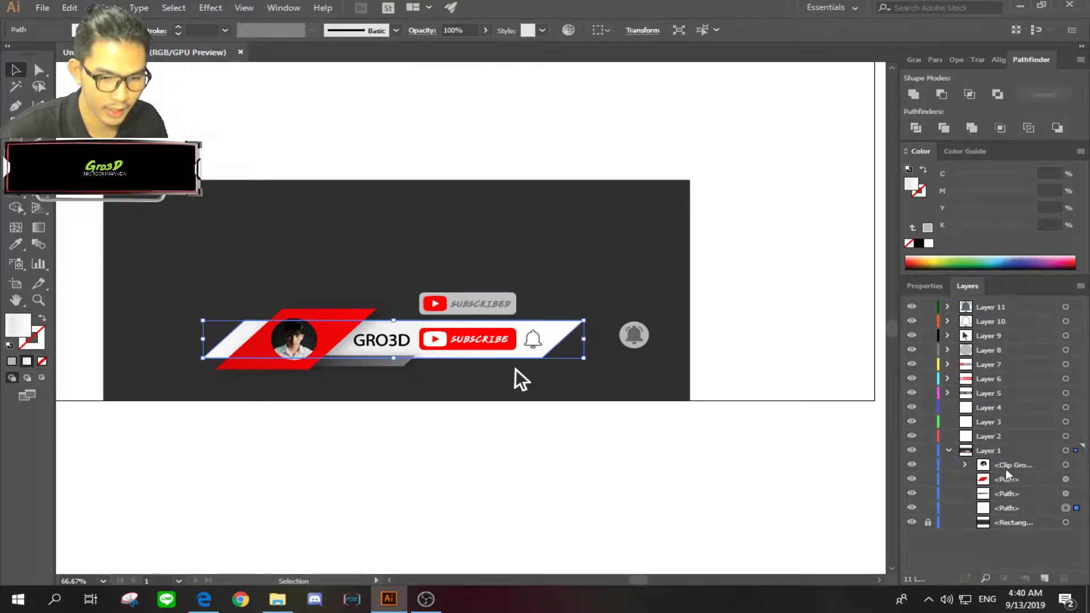
pyautogui.moveTo(1007, 466); pyautogui.dragTo(999, 407)
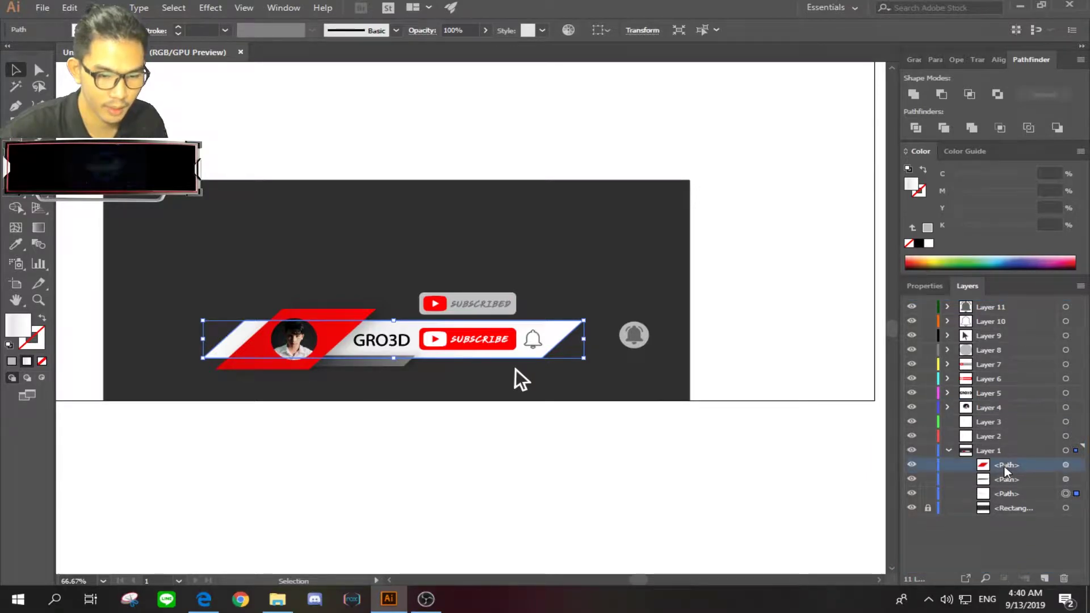
pyautogui.moveTo(1005, 465); pyautogui.dragTo(999, 421)
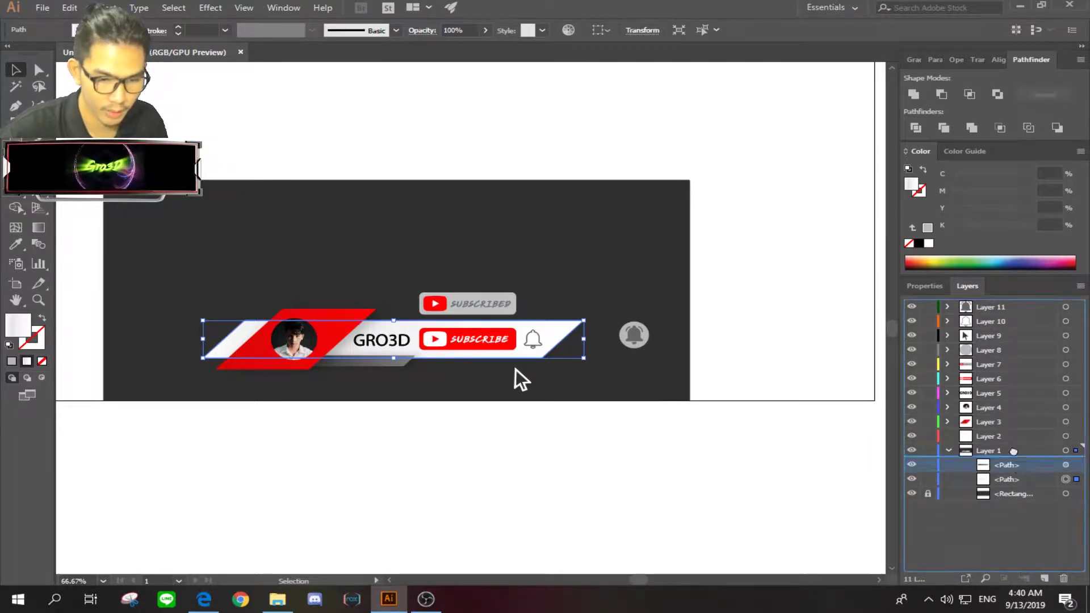
pyautogui.moveTo(1006, 465); pyautogui.dragTo(1000, 436)
# Unlock and delete the dark background rectangle in Layer 1.
pyautogui.hotkey('ctrl', 'shift', 'a')
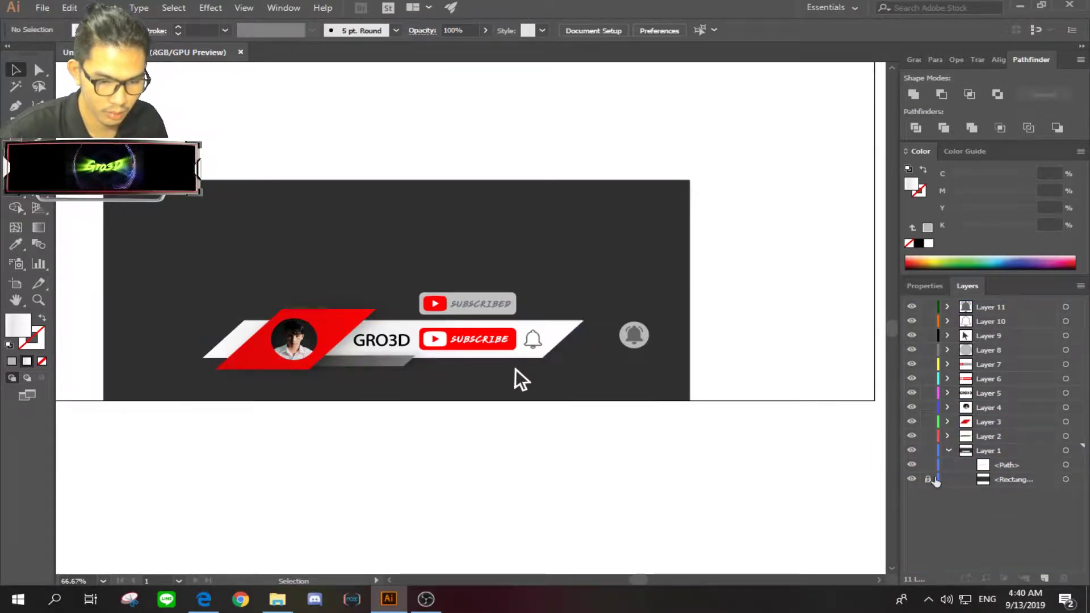
pyautogui.click(928, 479)
pyautogui.click(1066, 479)
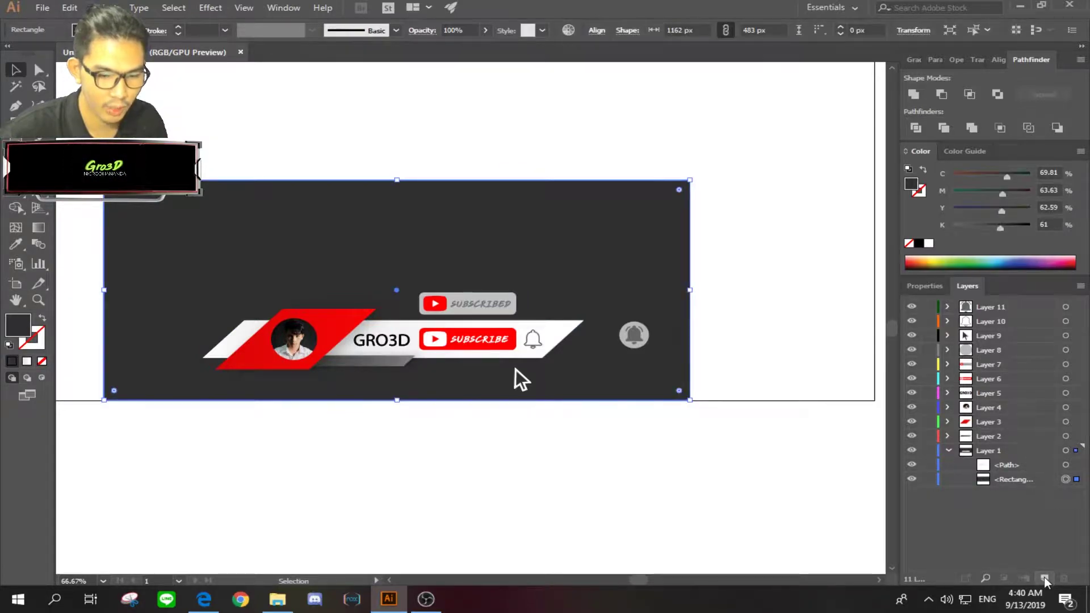
pyautogui.click(1064, 578)
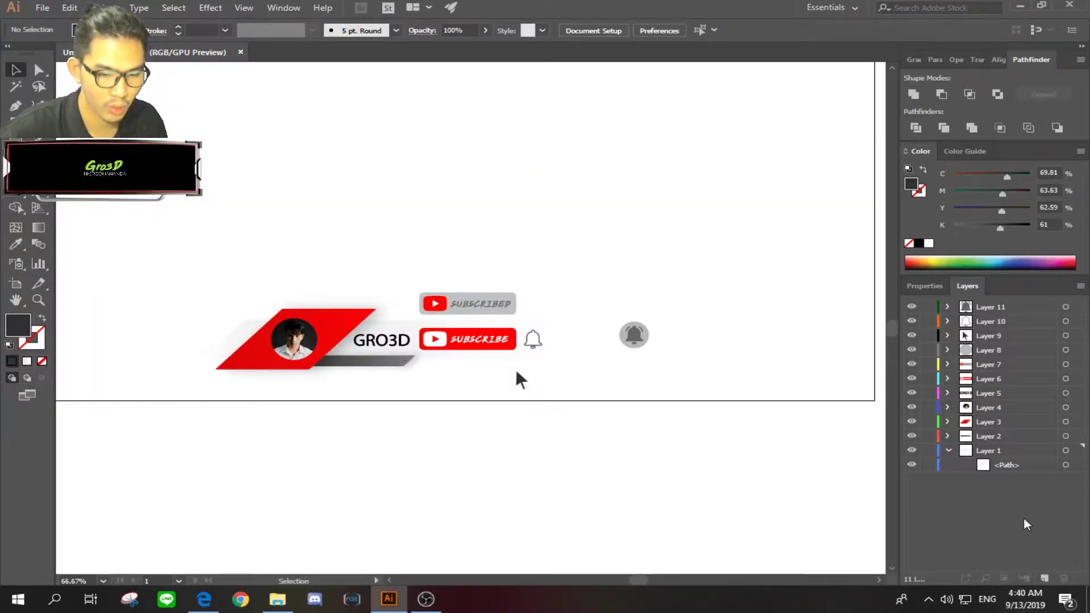
pyautogui.click(949, 452)
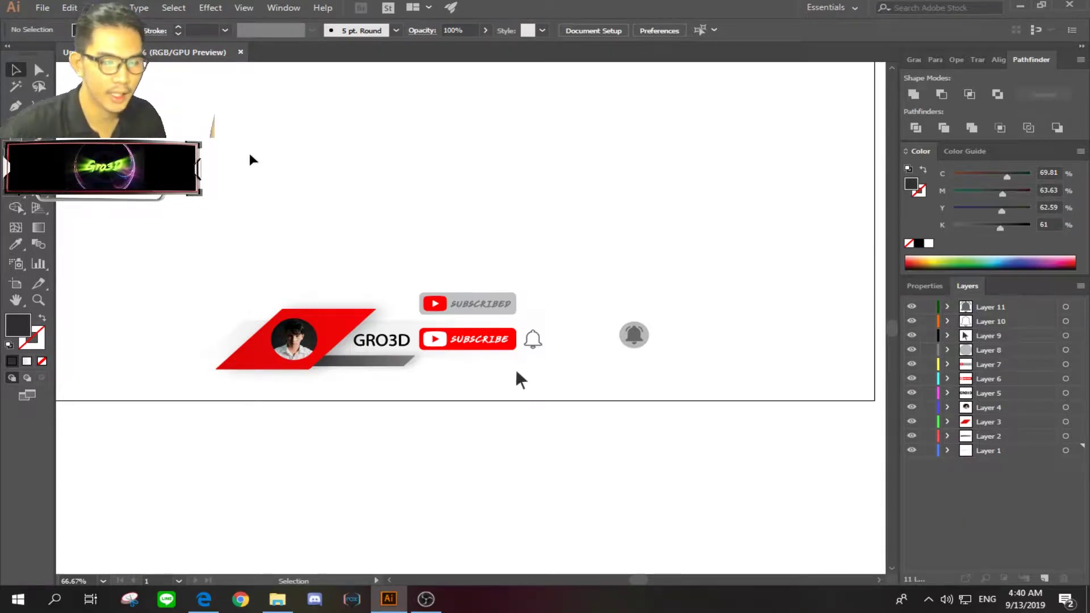
# Zoom out to the full artboard, test-move the artwork, then undo the move.
pyautogui.scroll(-2, 295, 170)
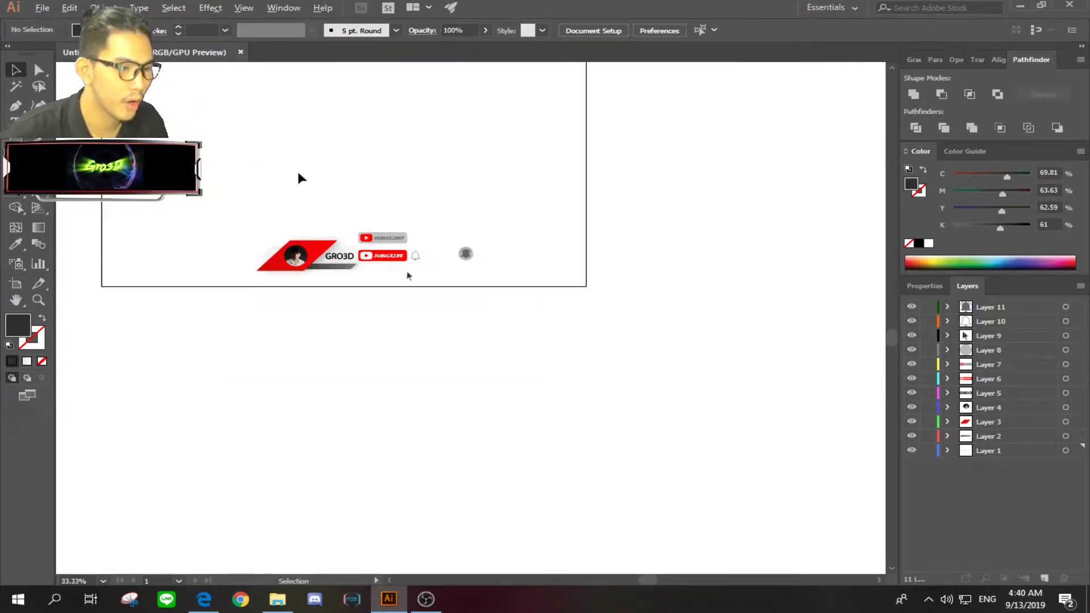
pyautogui.moveTo(280, 156); pyautogui.dragTo(373, 260)
pyautogui.moveTo(590, 302); pyautogui.dragTo(262, 449)
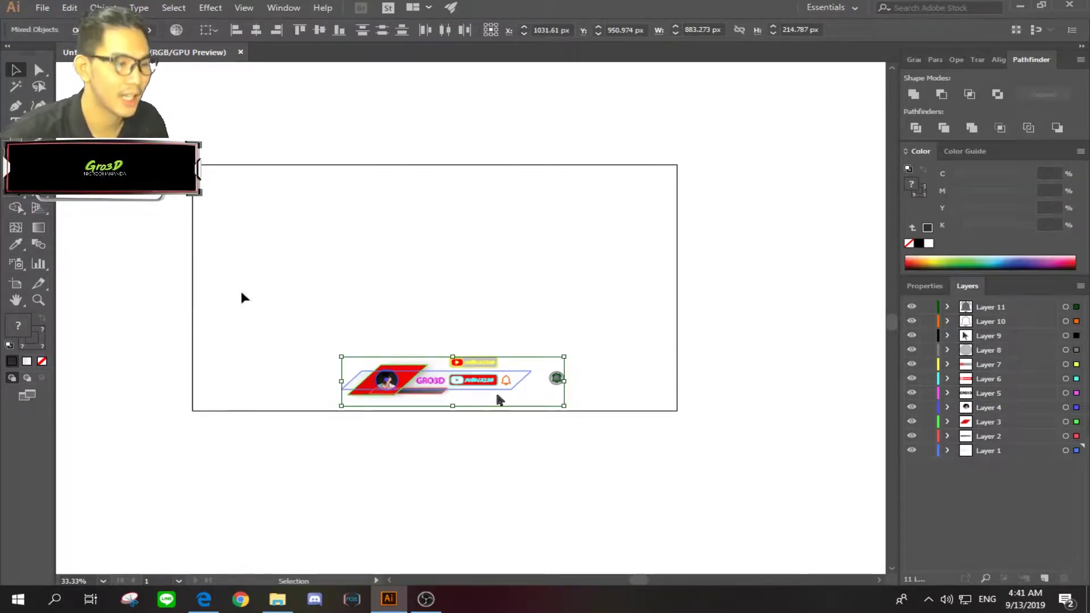
pyautogui.moveTo(499, 400); pyautogui.dragTo(509, 310)
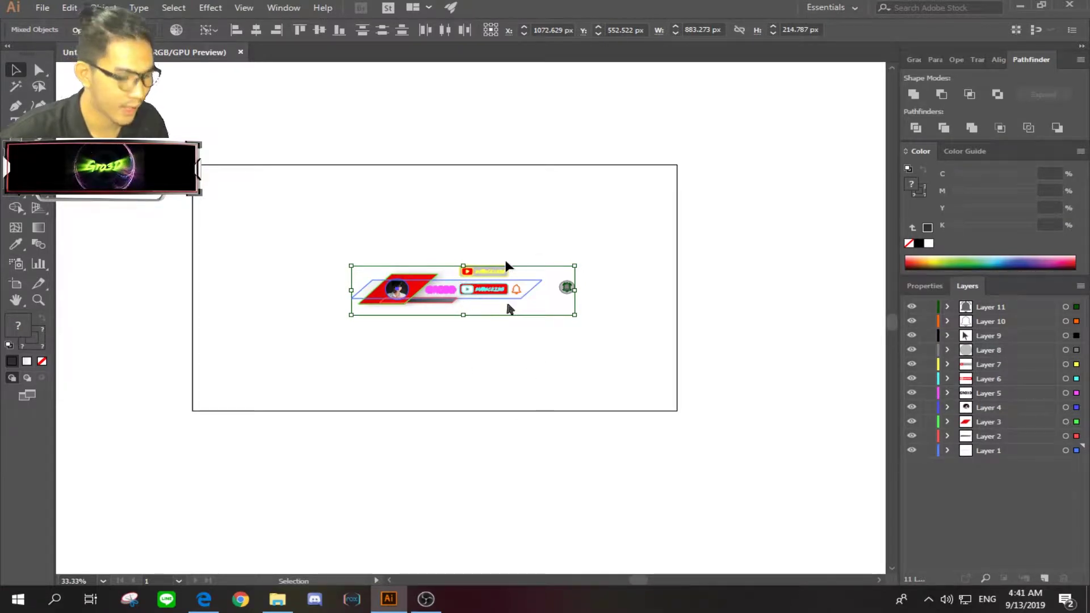
pyautogui.hotkey('ctrl', 'z')
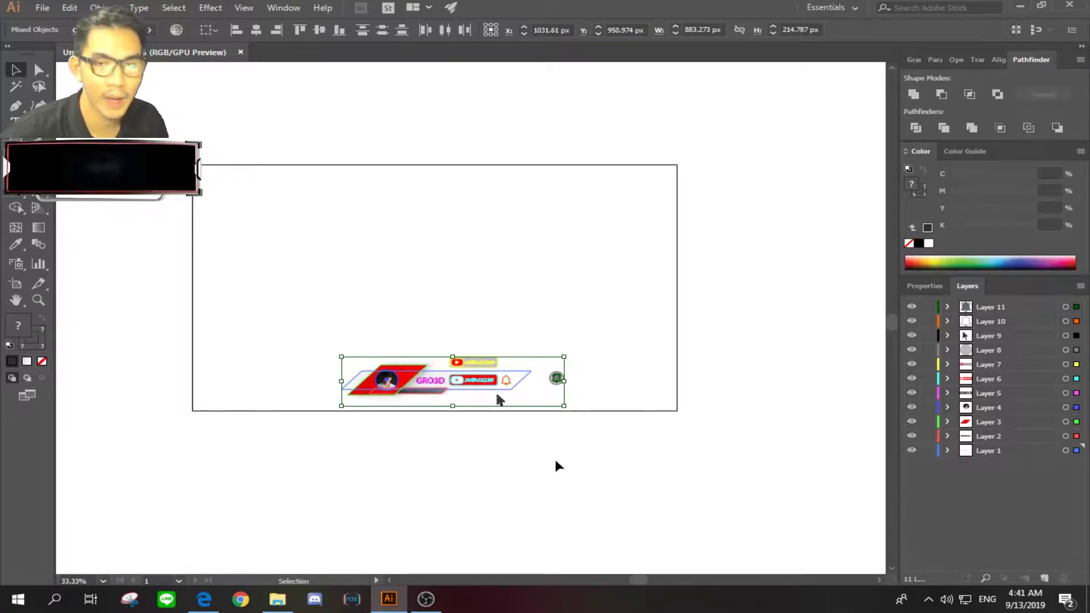
# Save the artwork as A.ai in the gro3d folder.
pyautogui.click(540, 463)
pyautogui.click(42, 7)
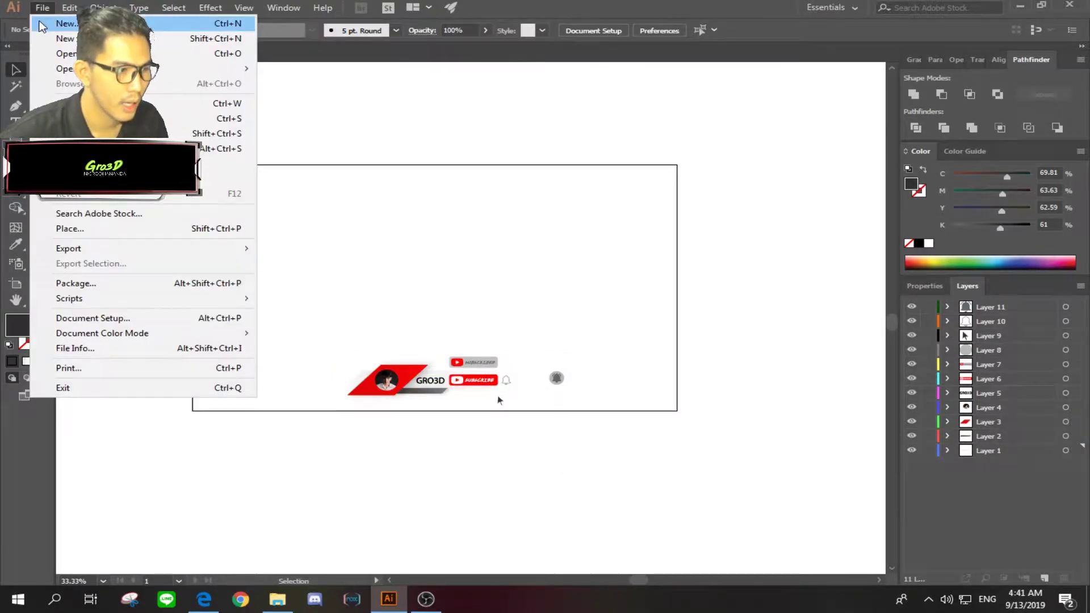
pyautogui.press('Up')
pyautogui.press('Return')
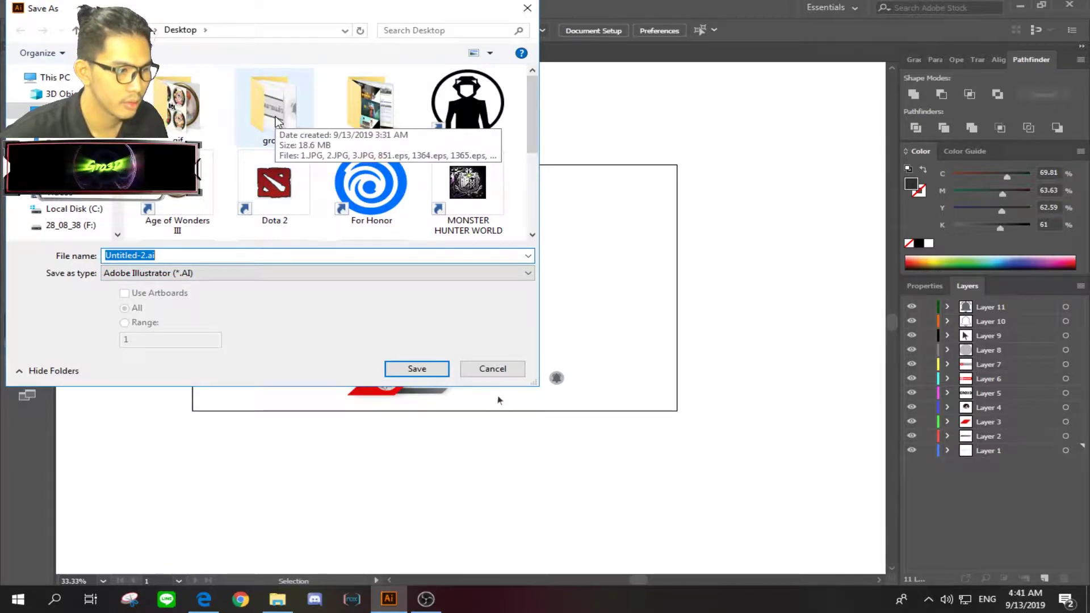
pyautogui.doubleClick(275, 121)
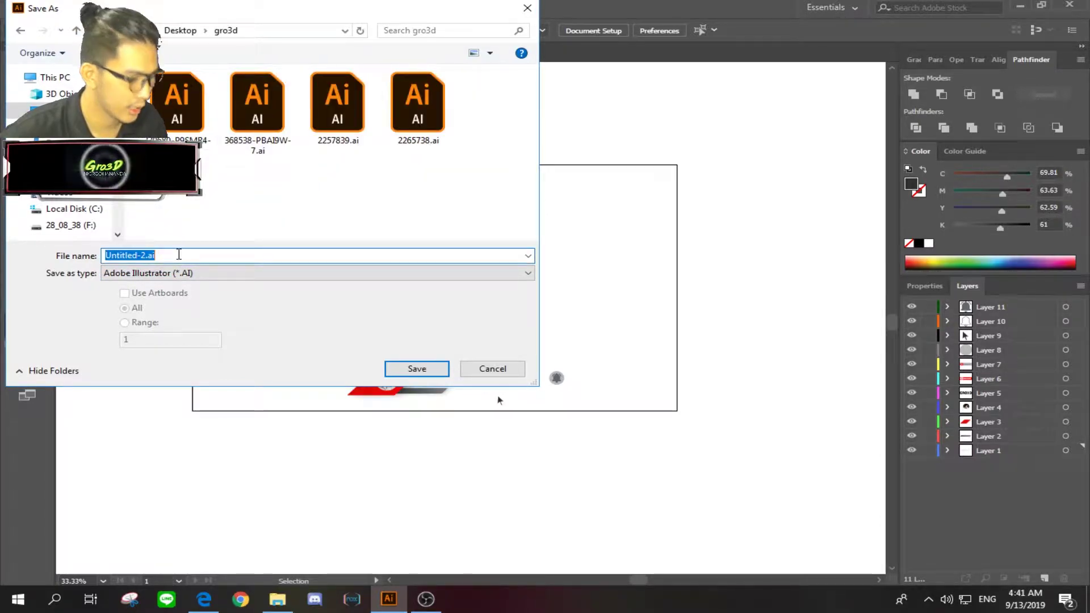
pyautogui.write('A')
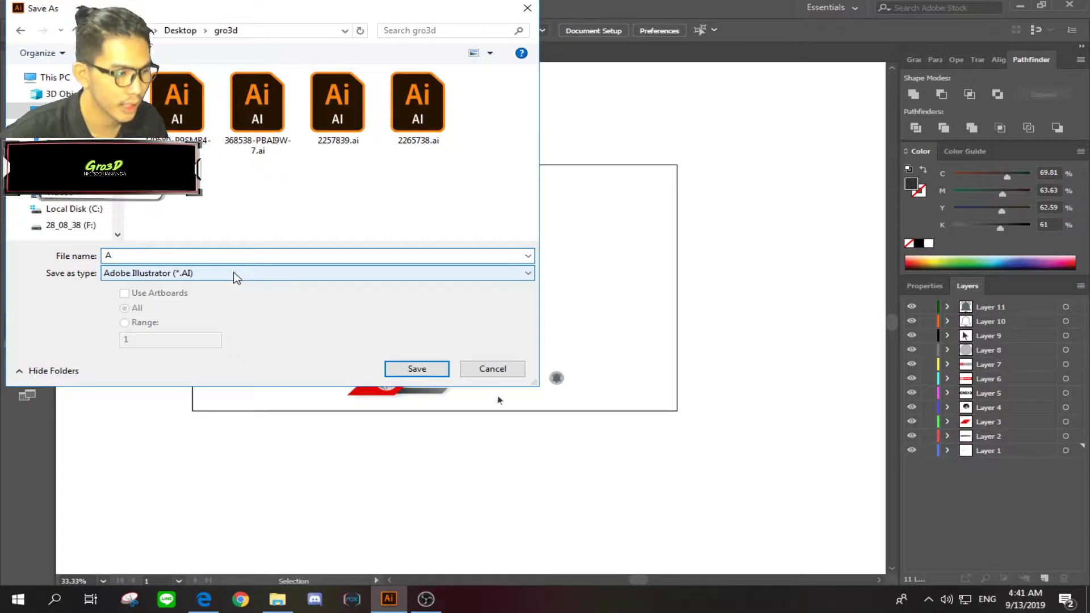
pyautogui.click(237, 273)
pyautogui.click(234, 280)
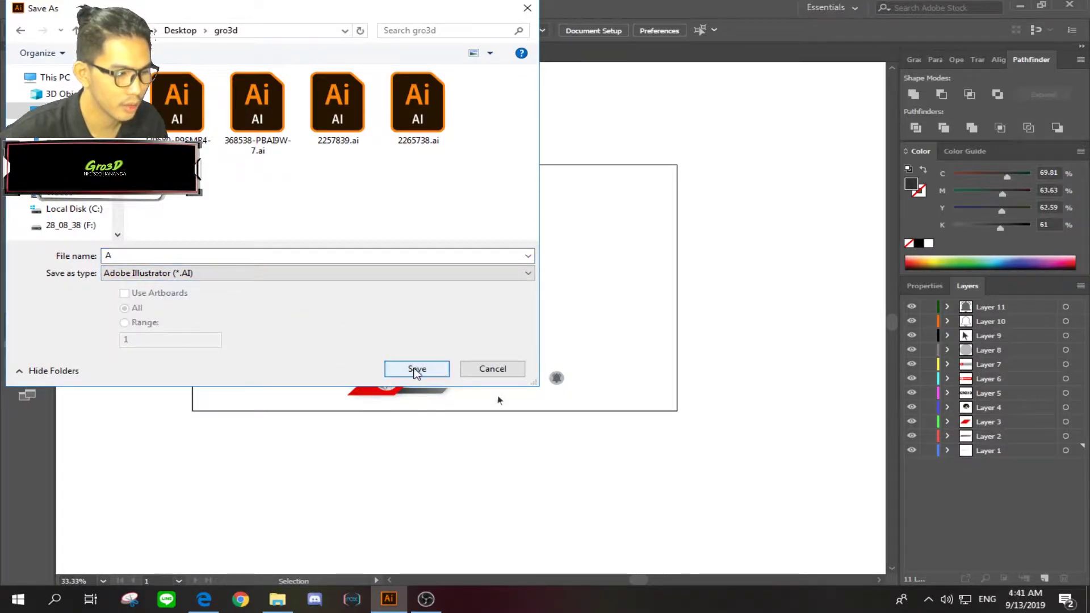
pyautogui.click(414, 369)
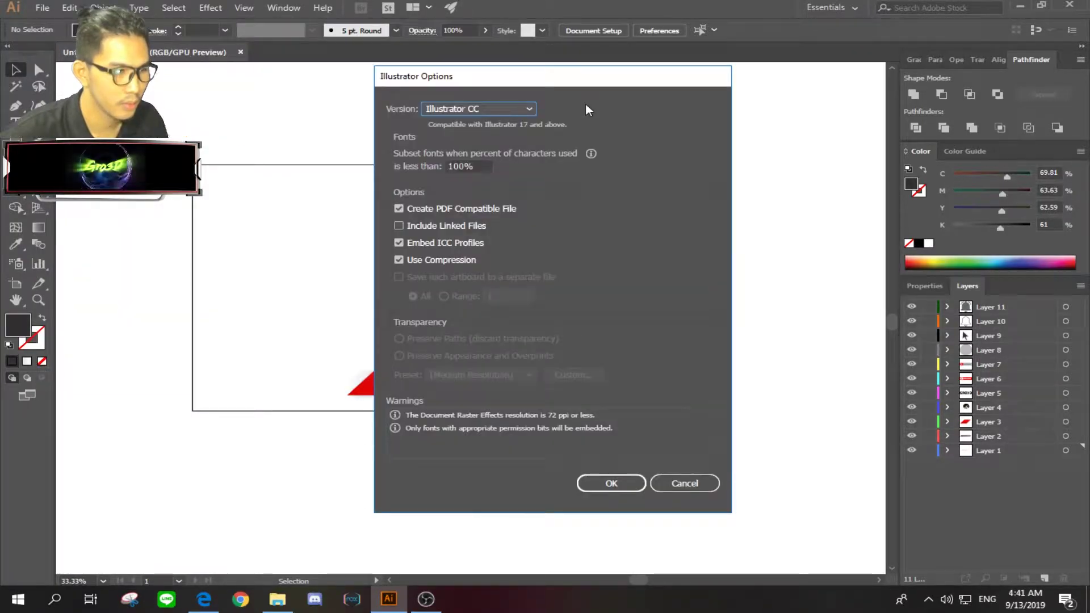
# Set the save compatibility to Illustrator CS6 and confirm.
pyautogui.click(520, 109)
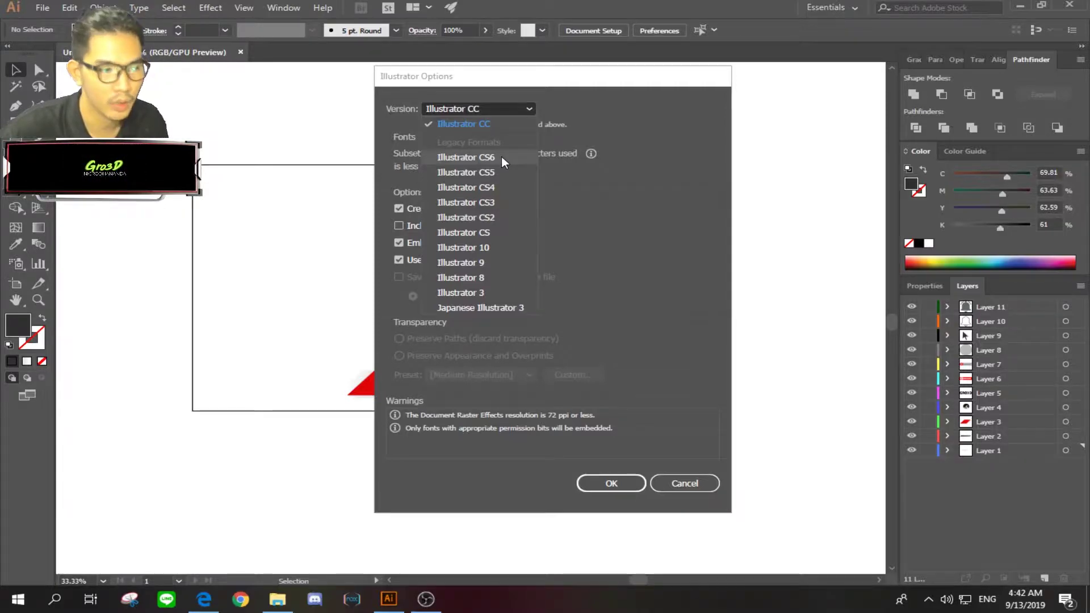
pyautogui.click(502, 157)
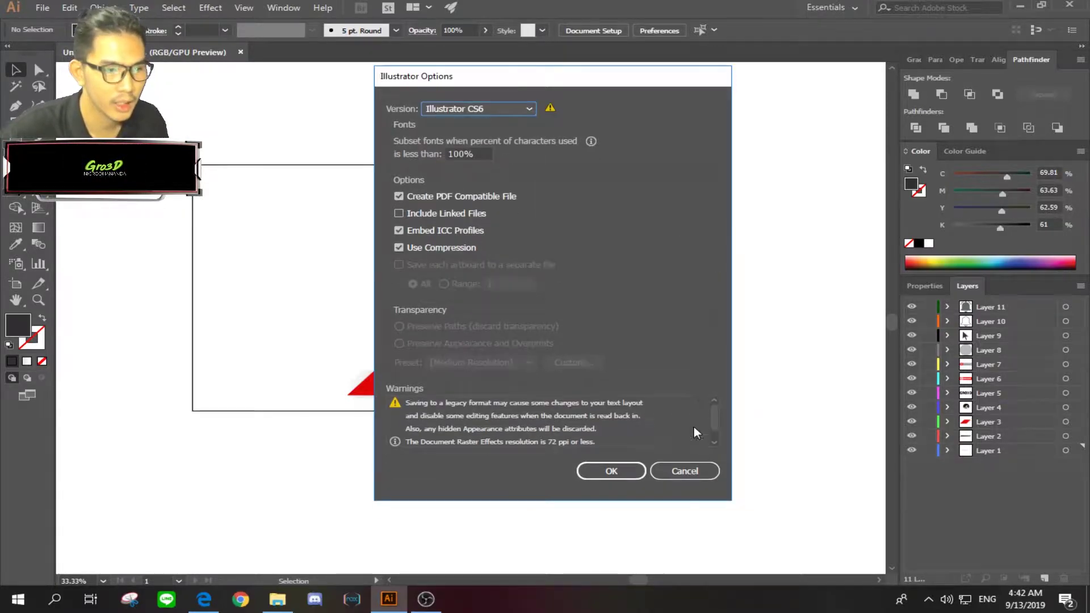
pyautogui.click(620, 471)
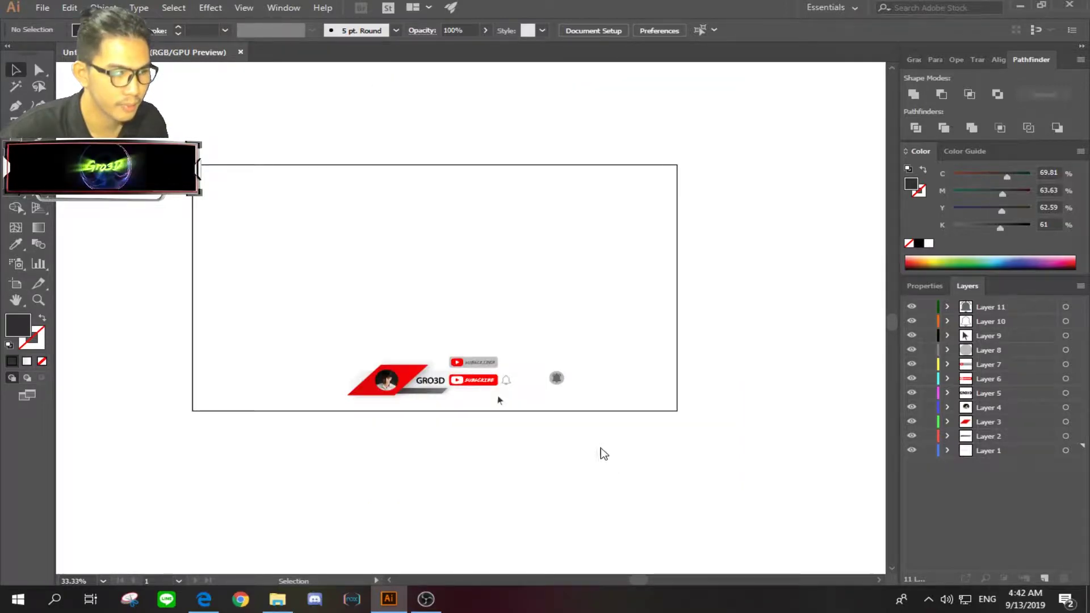
# Minimize Illustrator, launch After Effects, and enlarge the Project and Composition panels.
pyautogui.click(1018, 6)
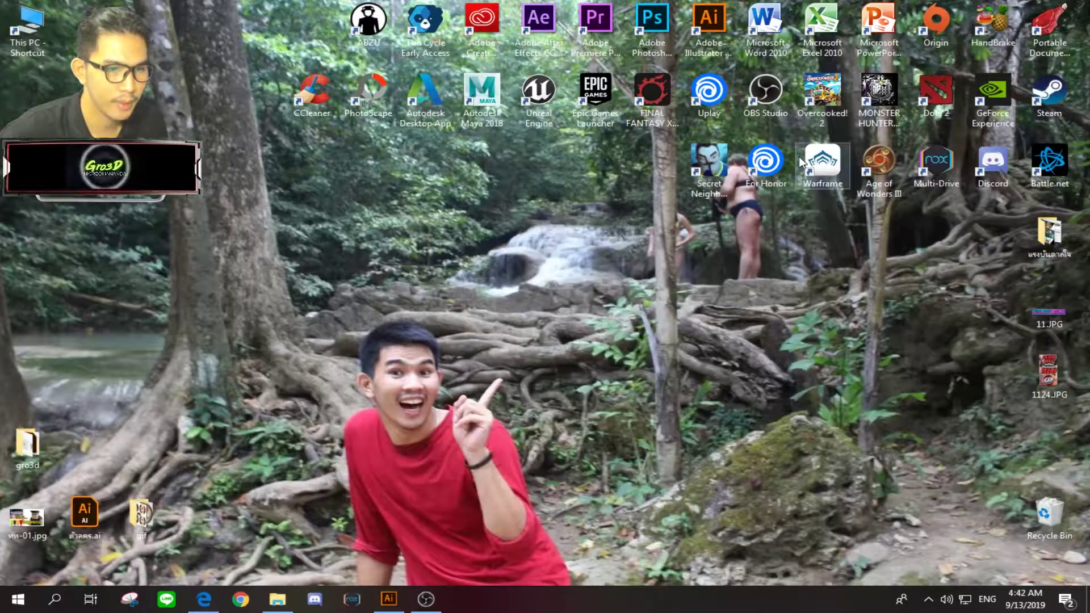
pyautogui.doubleClick(547, 31)
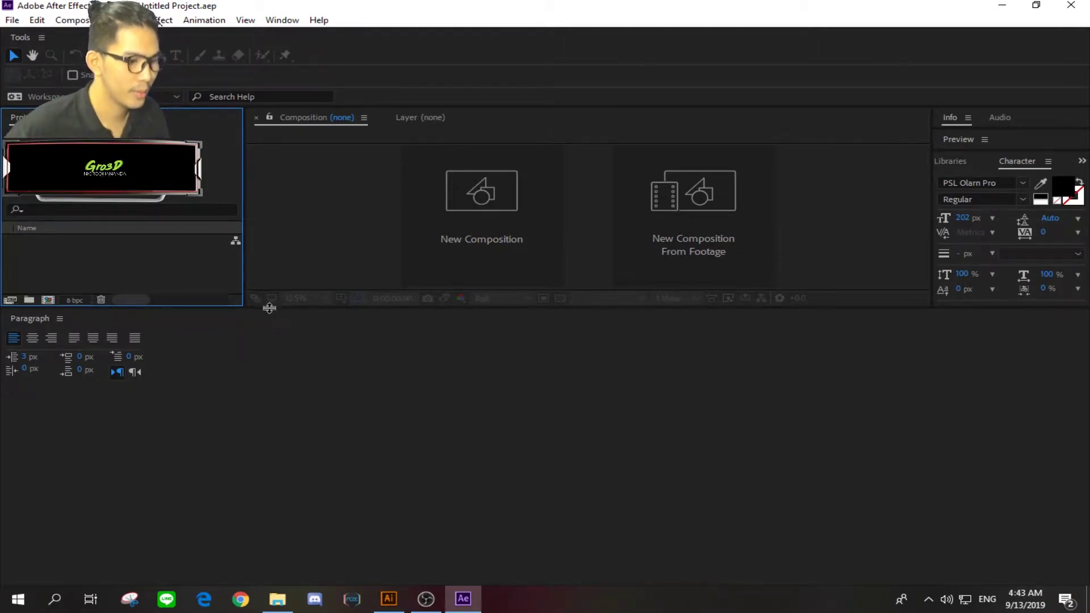
pyautogui.moveTo(267, 311); pyautogui.dragTo(285, 469)
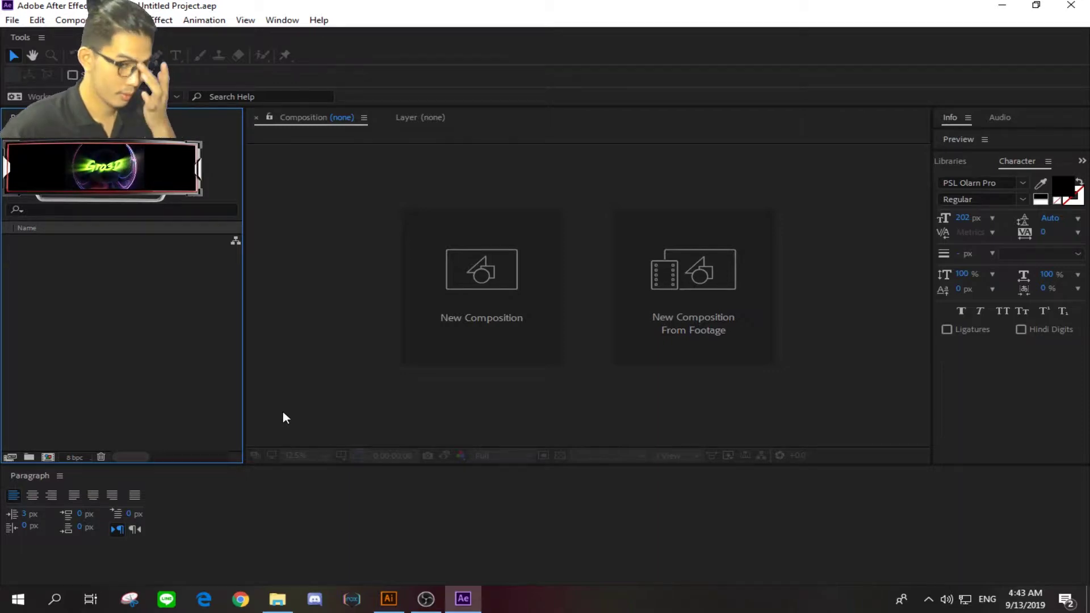
# Create composition GG at 1920×1080, 30 fps, with a 0:00:10:00 duration.
pyautogui.rightClick(92, 284)
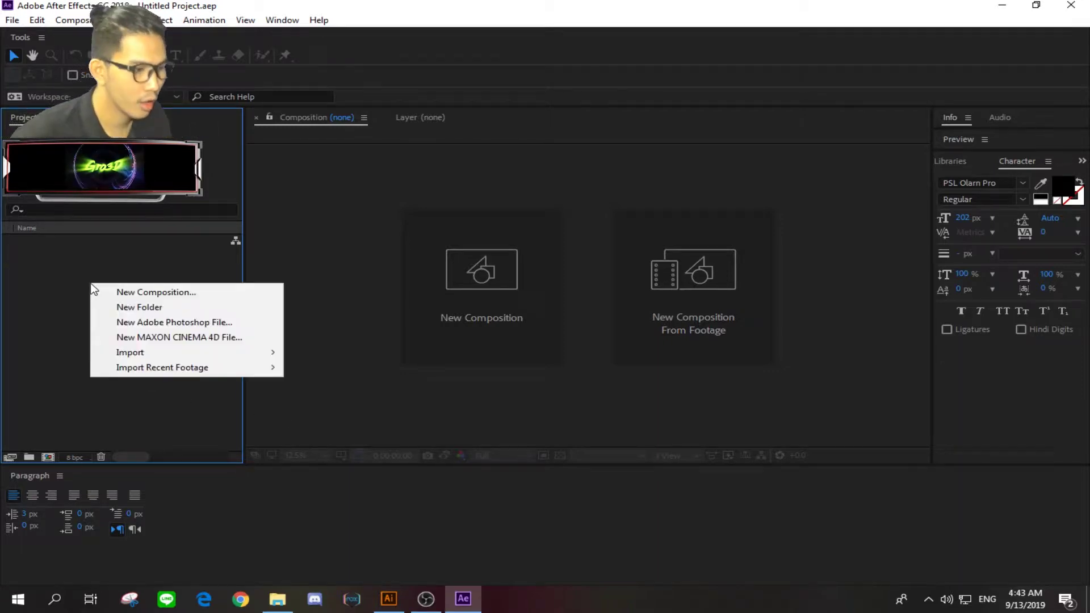
pyautogui.click(272, 294)
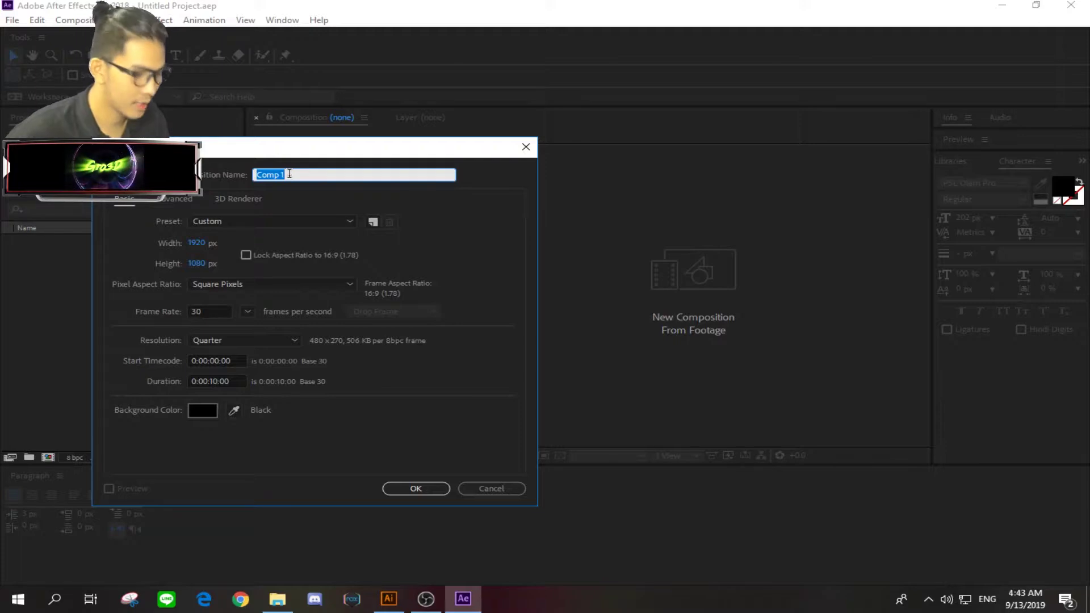
pyautogui.write('GG')
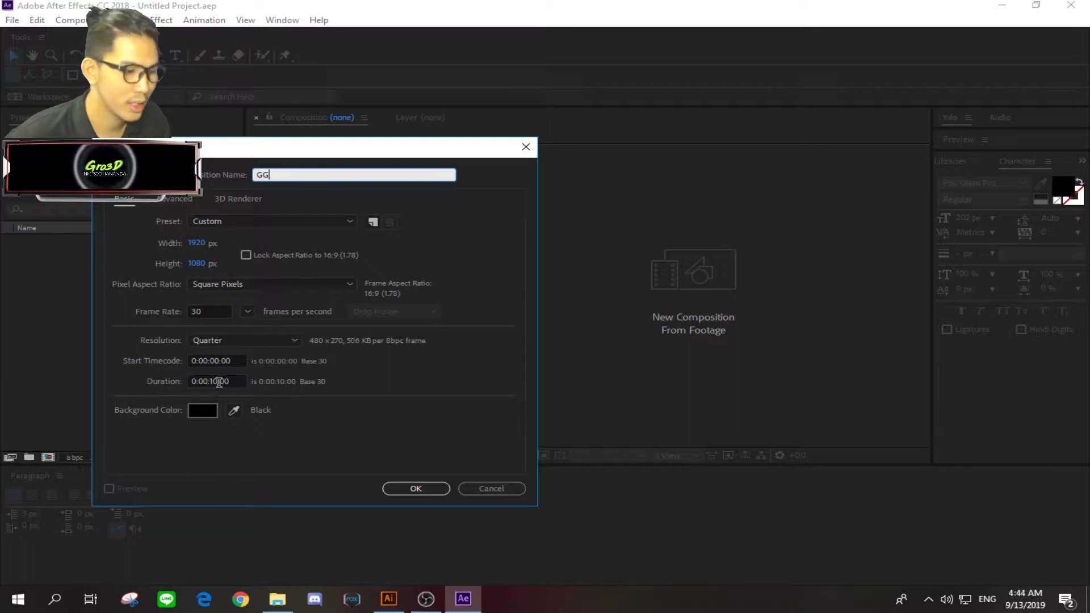
pyautogui.click(220, 382)
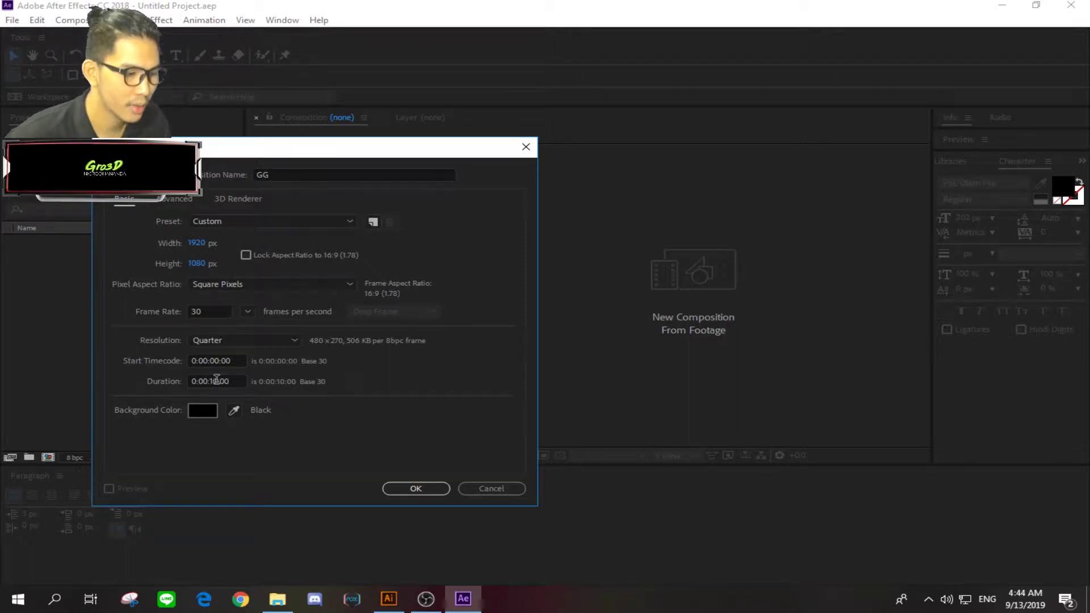
pyautogui.click(216, 381)
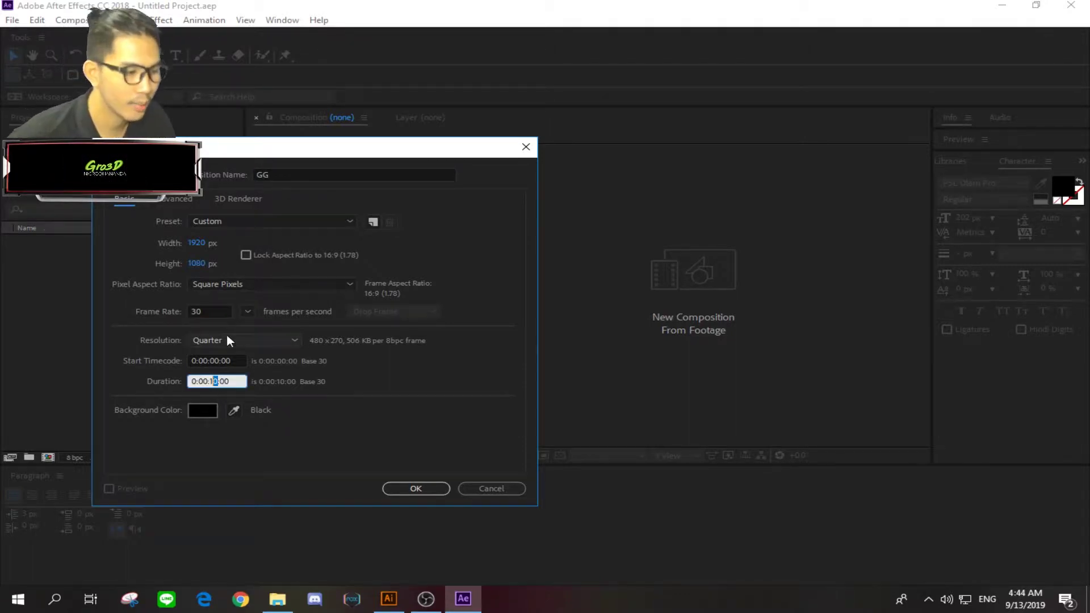
pyautogui.click(313, 435)
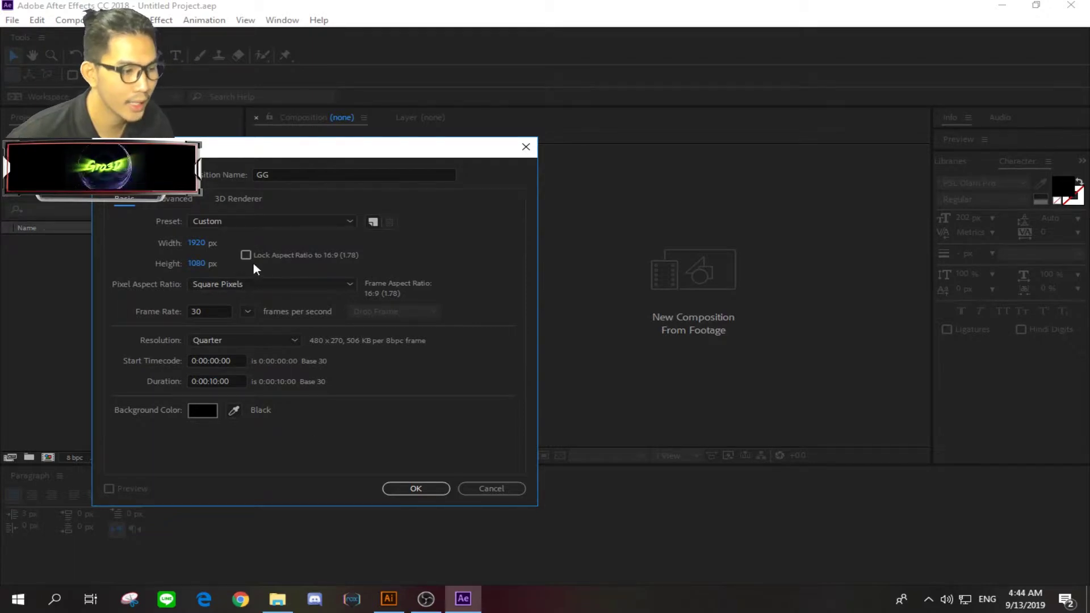
pyautogui.click(415, 489)
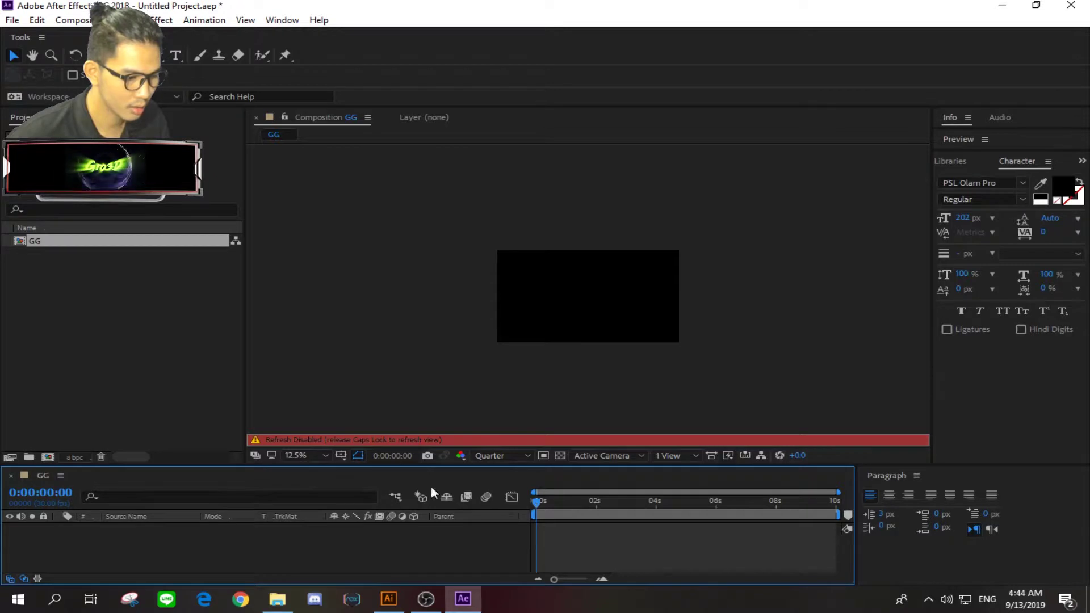
# Import A.ai from the Desktop gro3d folder with Import As set to Composition.
pyautogui.rightClick(24, 293)
pyautogui.click(242, 364)
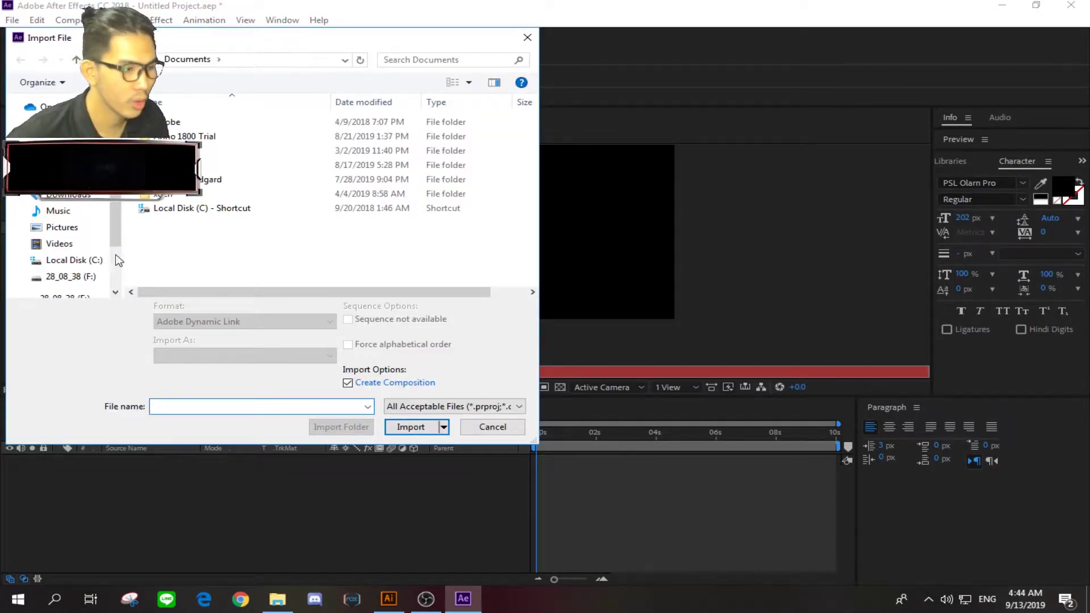
pyautogui.click(63, 161)
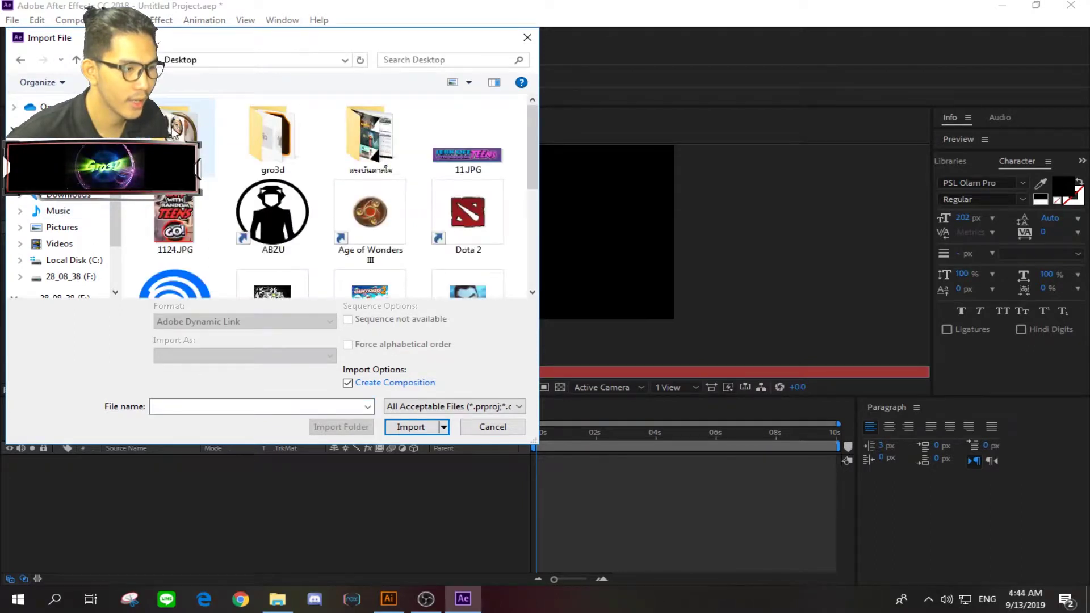
pyautogui.doubleClick(268, 133)
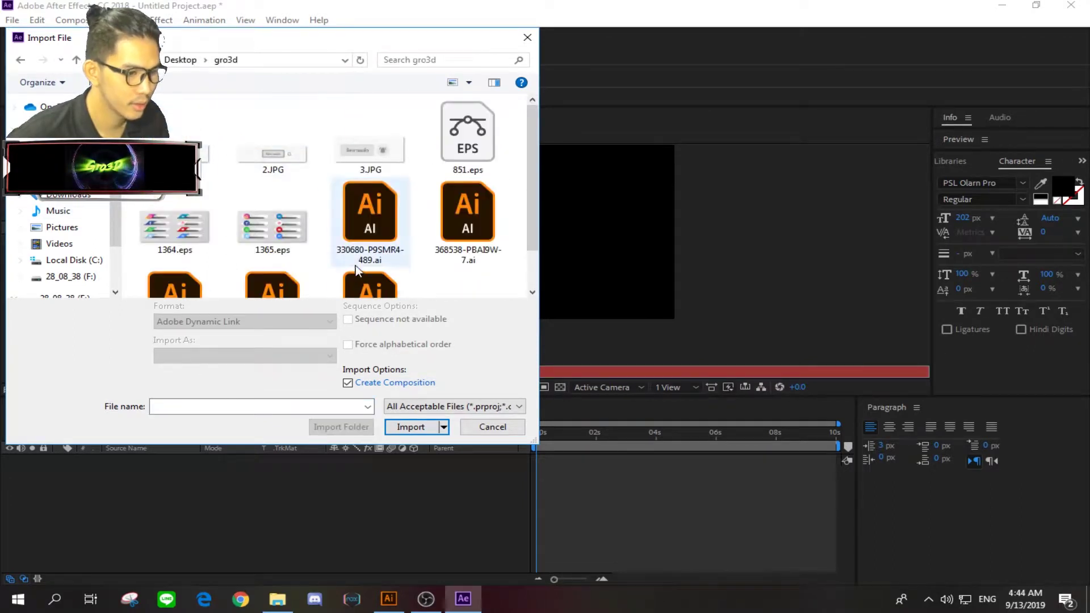
pyautogui.scroll(-1, 369, 238)
pyautogui.click(385, 284)
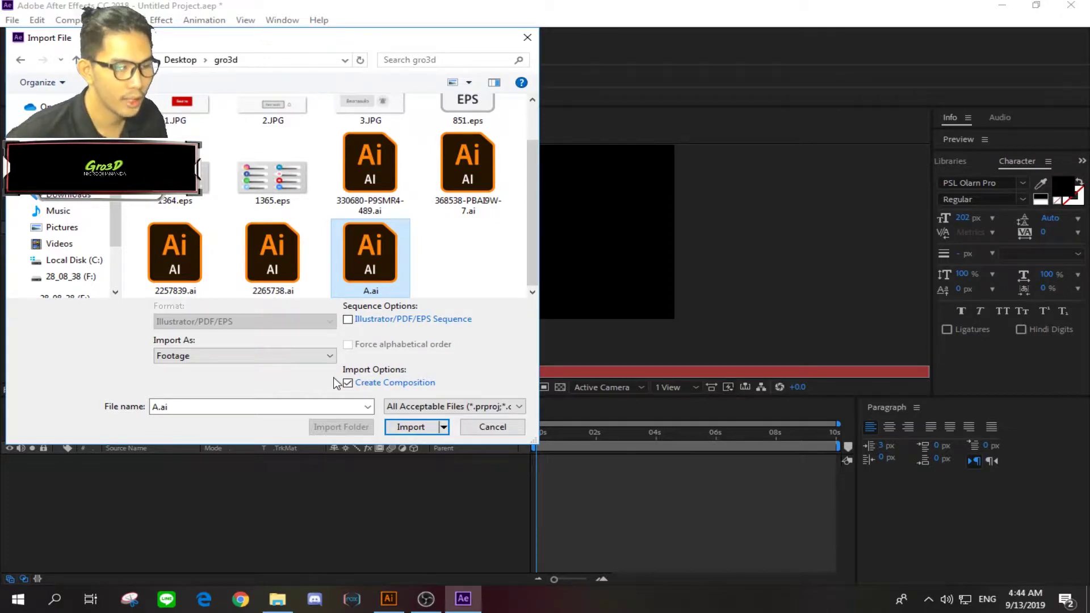
pyautogui.click(316, 357)
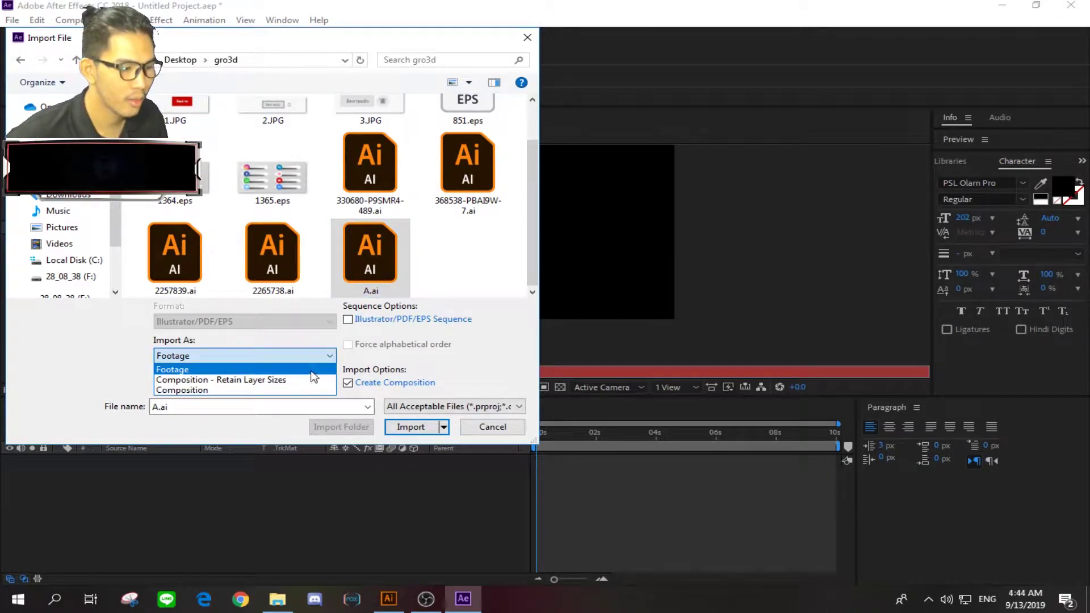
pyautogui.click(213, 391)
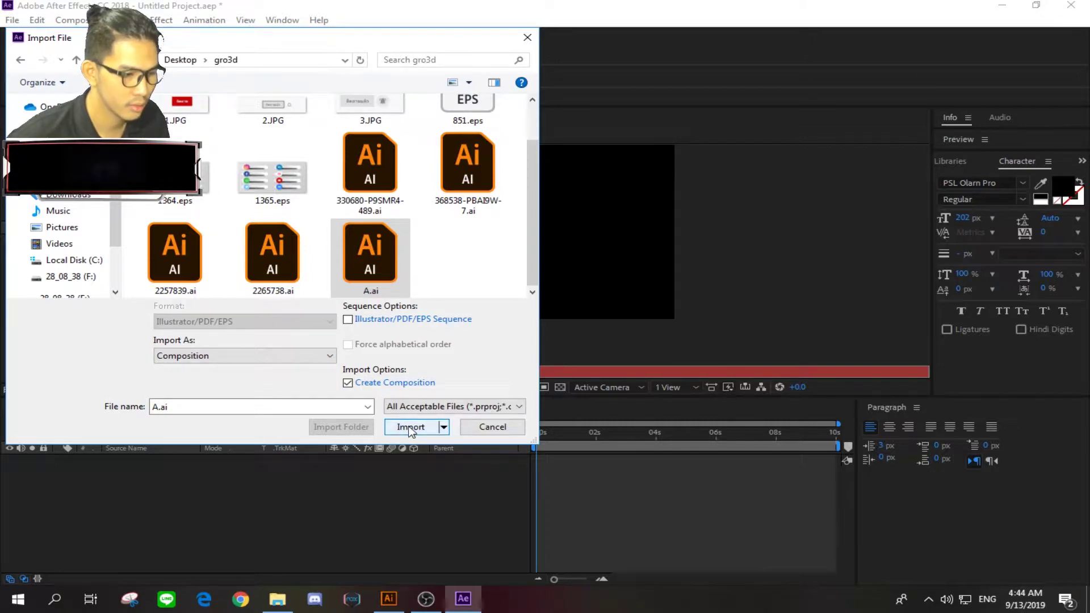
# Select the layer files in the Layers folder, Layer 1 through Layer 9, and add them to the composition.
pyautogui.click(410, 429)
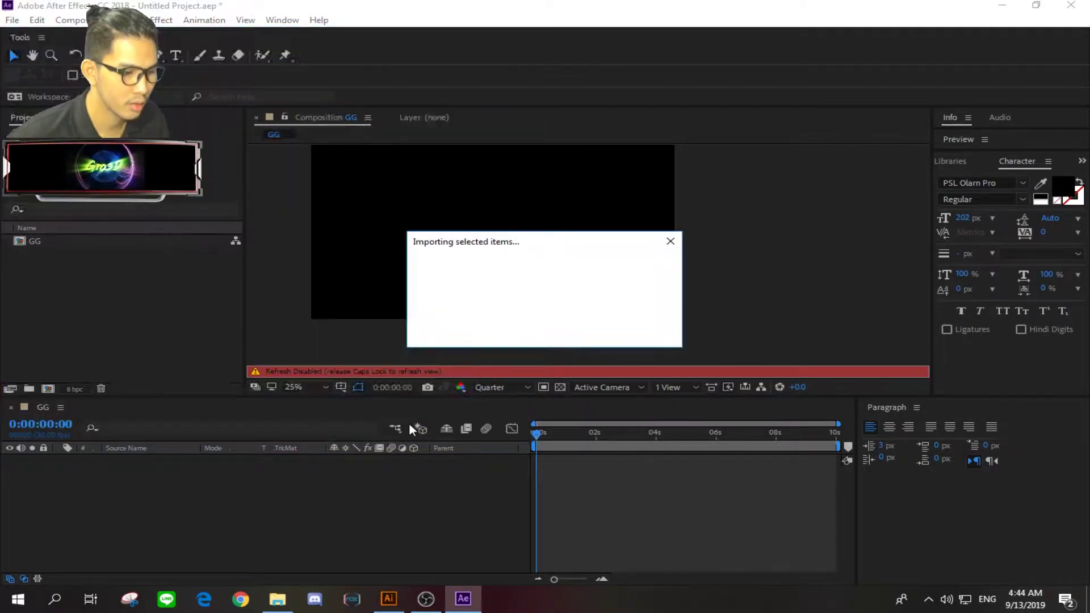
pyautogui.click(10, 254)
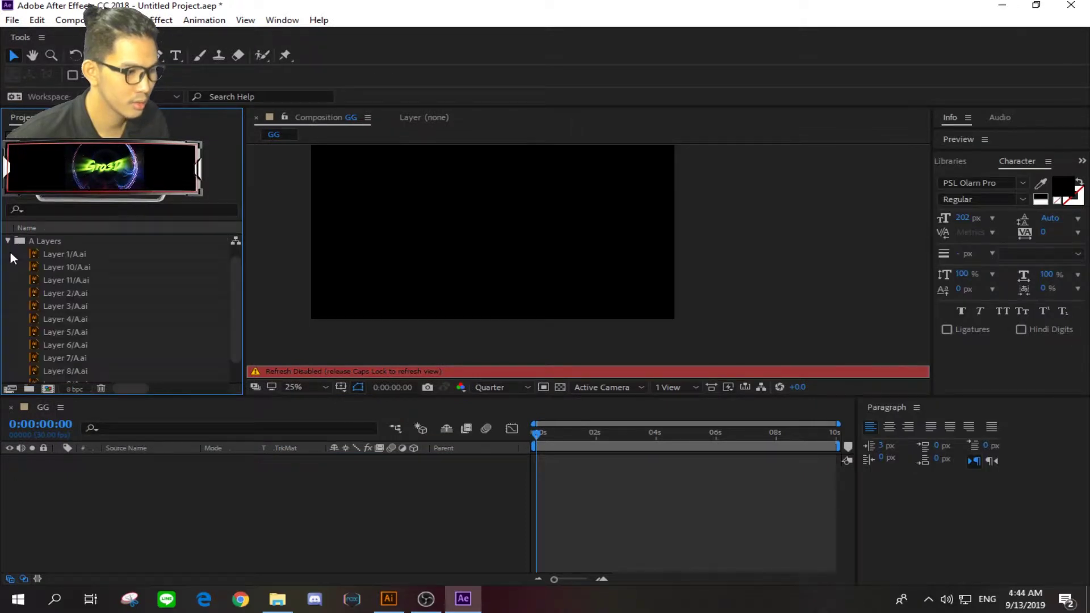
pyautogui.scroll(1, 76, 268)
pyautogui.click(69, 270)
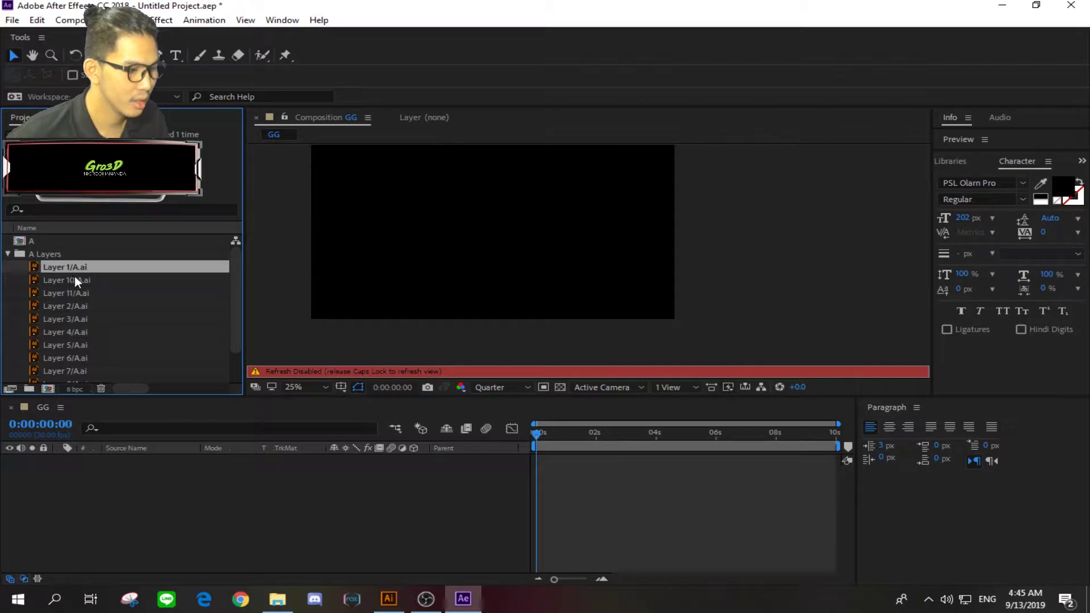
pyautogui.scroll(-1, 77, 285)
pyautogui.keyDown('shift'); pyautogui.click(73, 357); pyautogui.keyUp('shift')
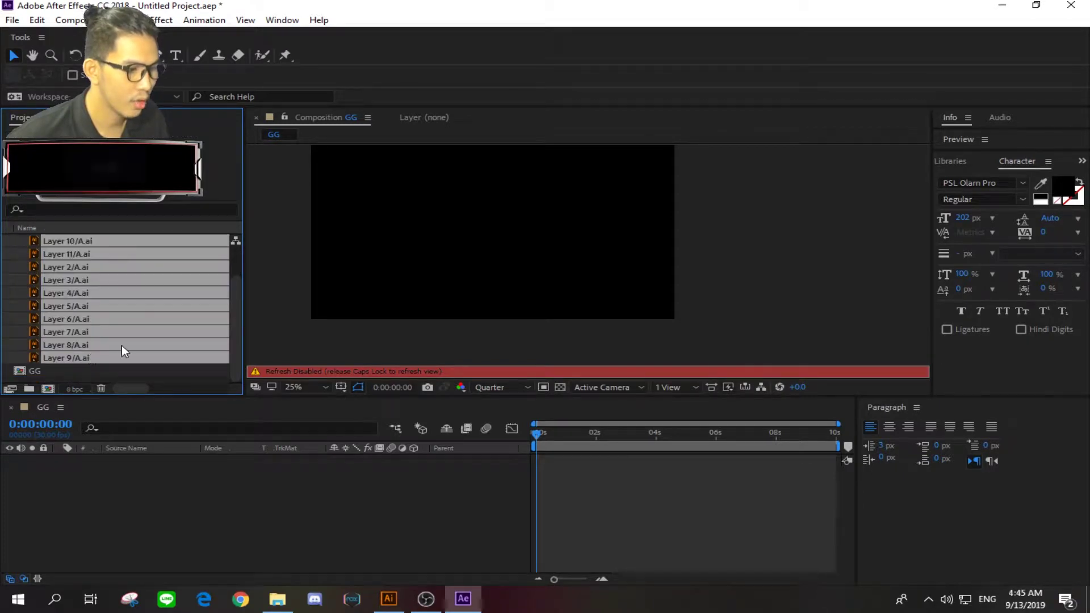
pyautogui.moveTo(71, 346); pyautogui.dragTo(99, 480)
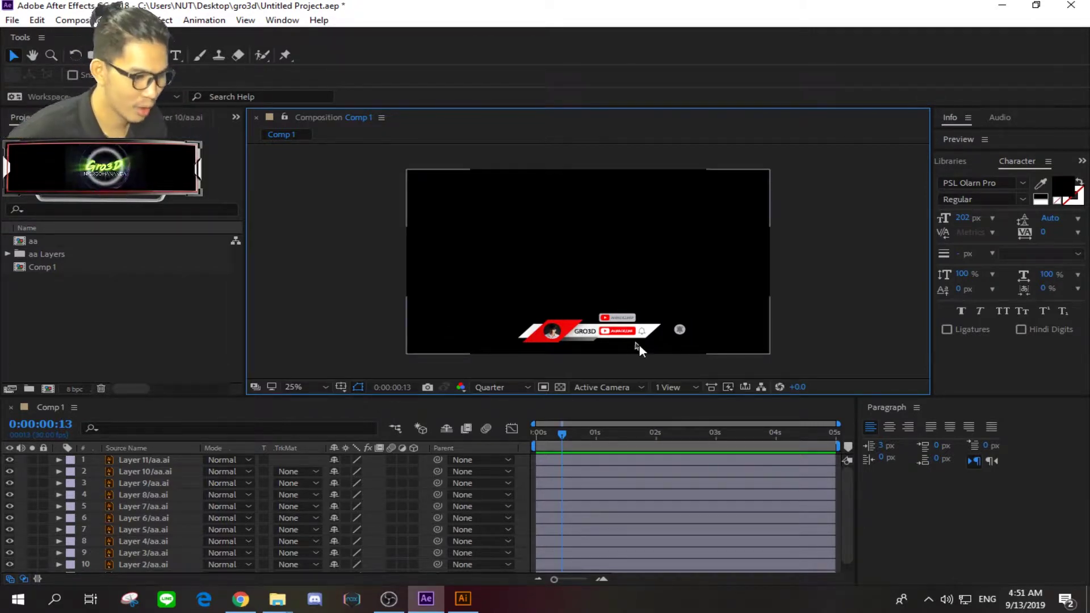
# Return Comp 1 to 0:00:00:00 and select all its aa.ai layers, Layer 11 through Layer 2.
pyautogui.moveTo(562, 430); pyautogui.dragTo(534, 433)
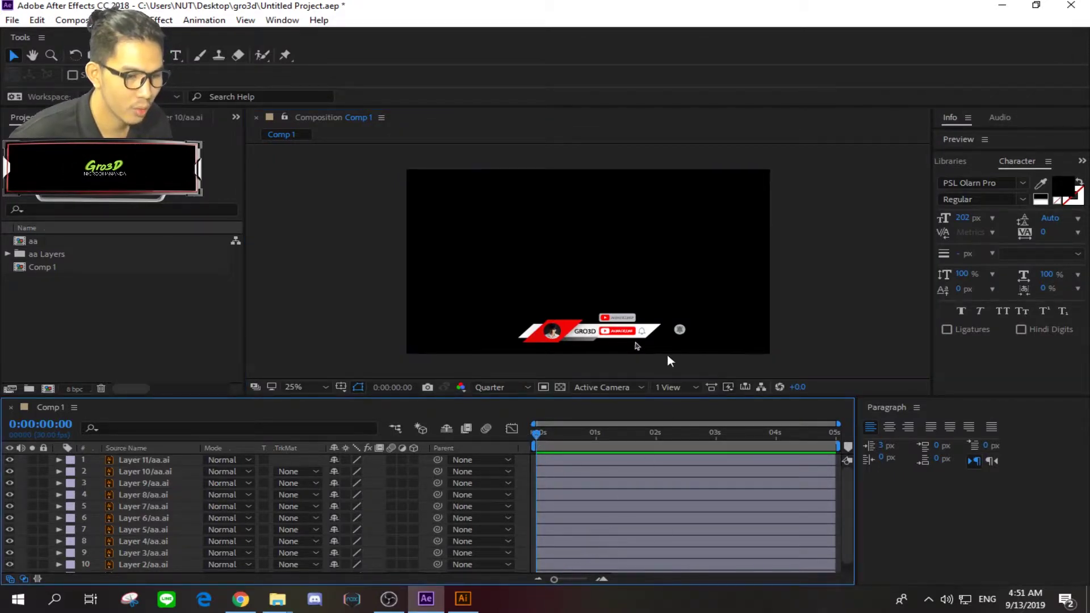
pyautogui.click(638, 343)
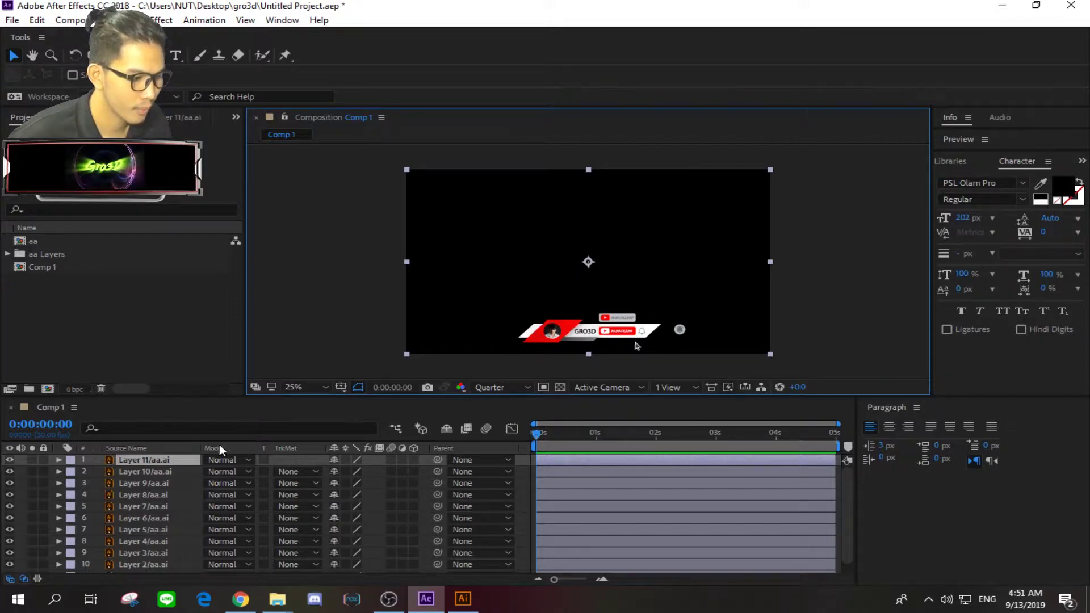
pyautogui.moveTo(135, 463); pyautogui.dragTo(135, 566)
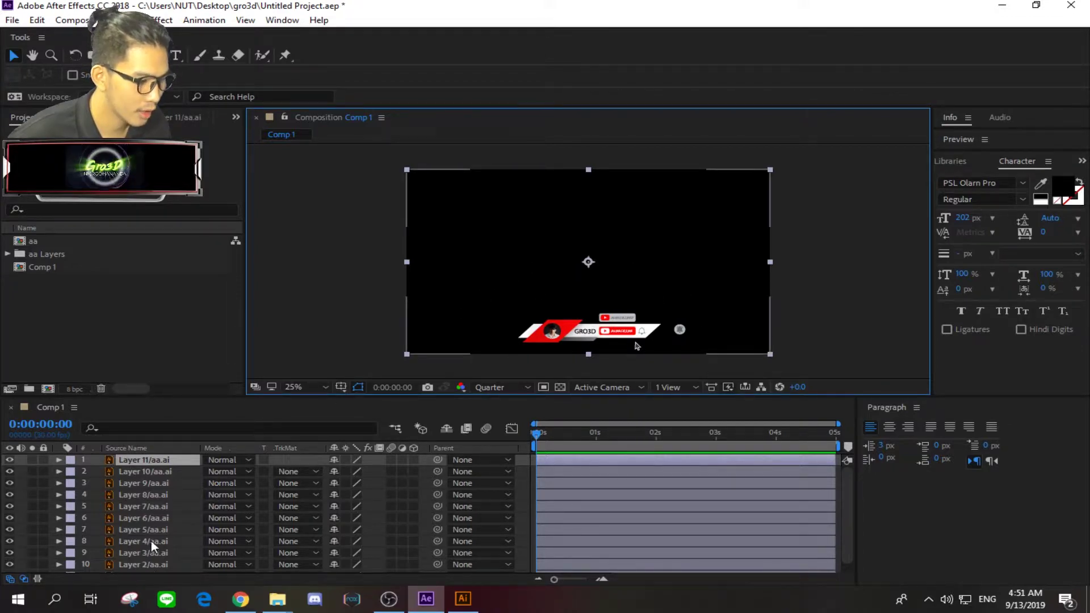
pyautogui.scroll(1, 158, 518)
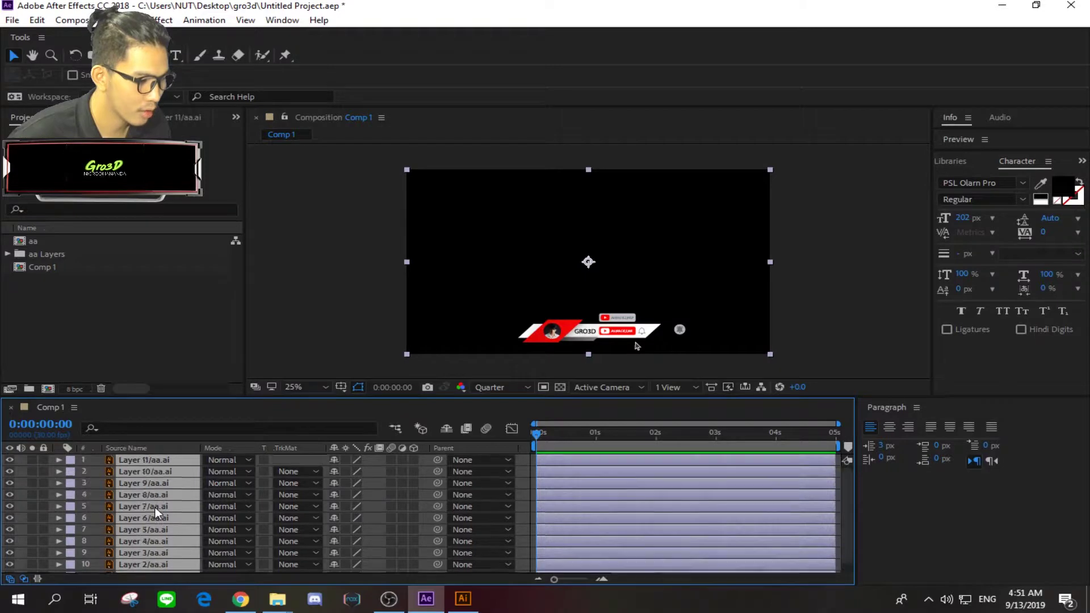
pyautogui.click(9, 255)
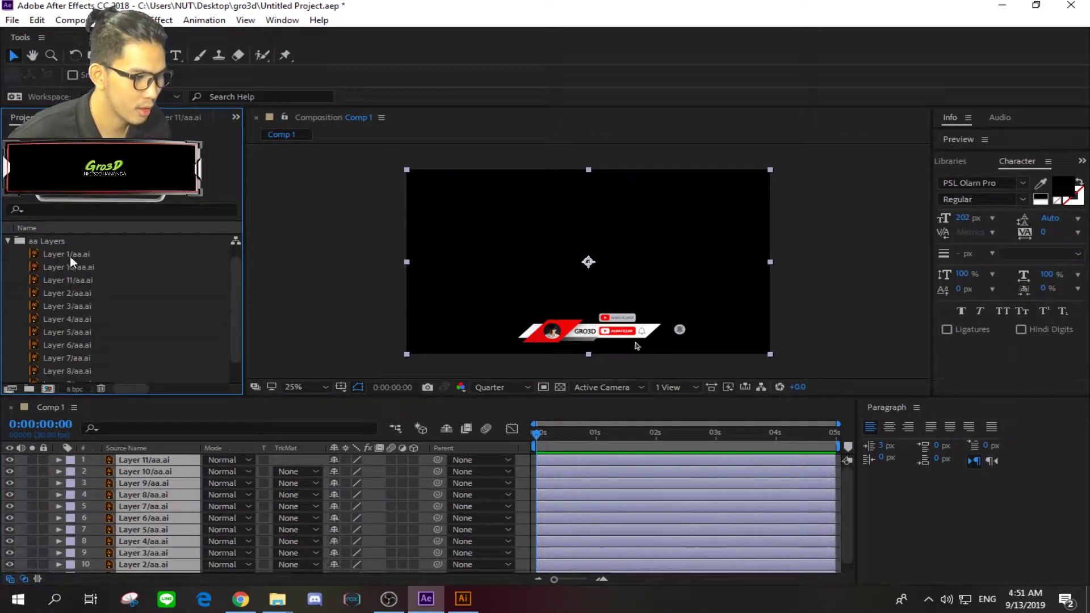
pyautogui.click(8, 242)
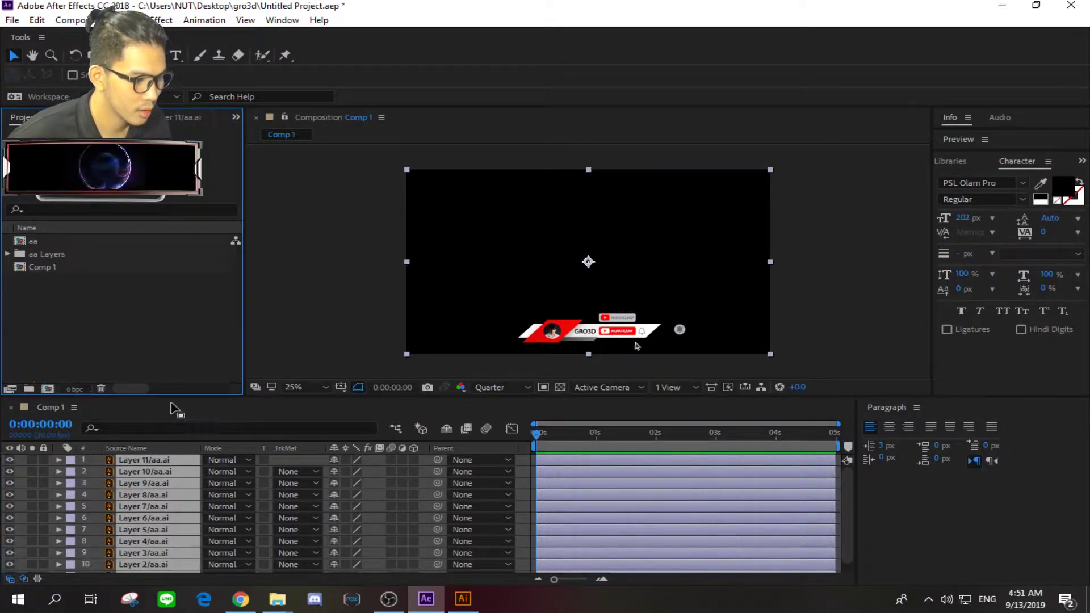
pyautogui.scroll(-1, 151, 492)
pyautogui.scroll(1, 156, 506)
# Pre-compose the selected aa.ai layers into Pre-comp 1, moving all attributes into it.
pyautogui.rightClick(156, 502)
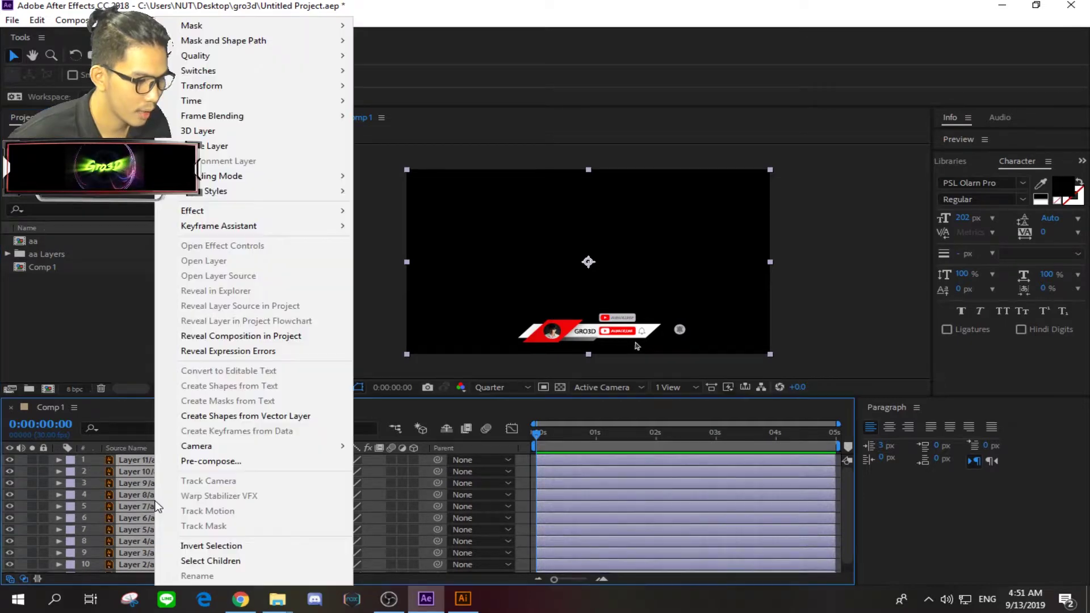
pyautogui.click(220, 465)
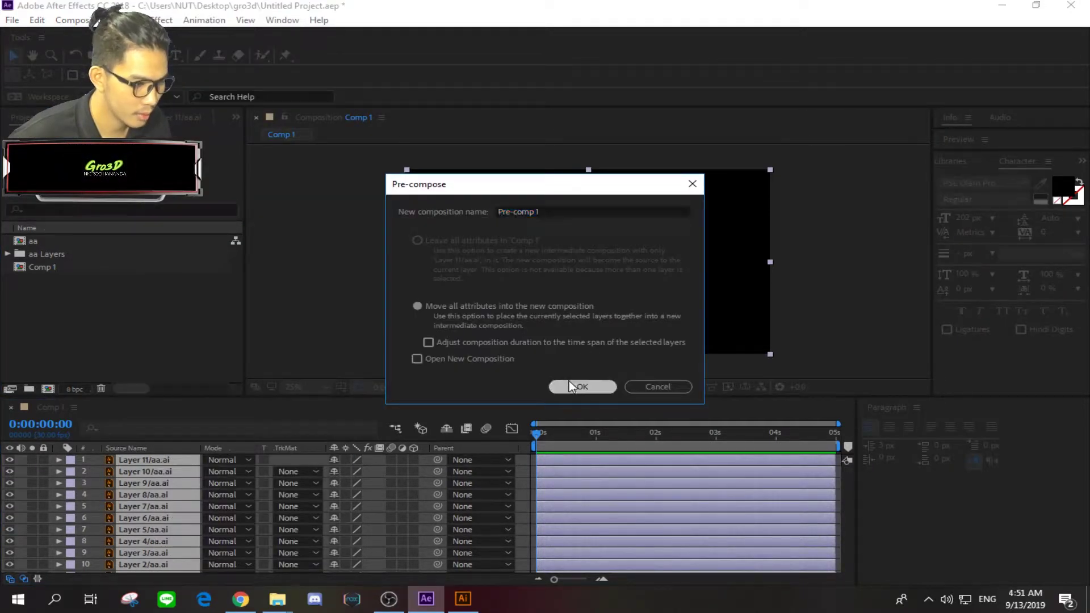
pyautogui.click(569, 385)
# Check Pre-comp 1's placement by shifting the lower-third down and back up into frame.
pyautogui.click(145, 508)
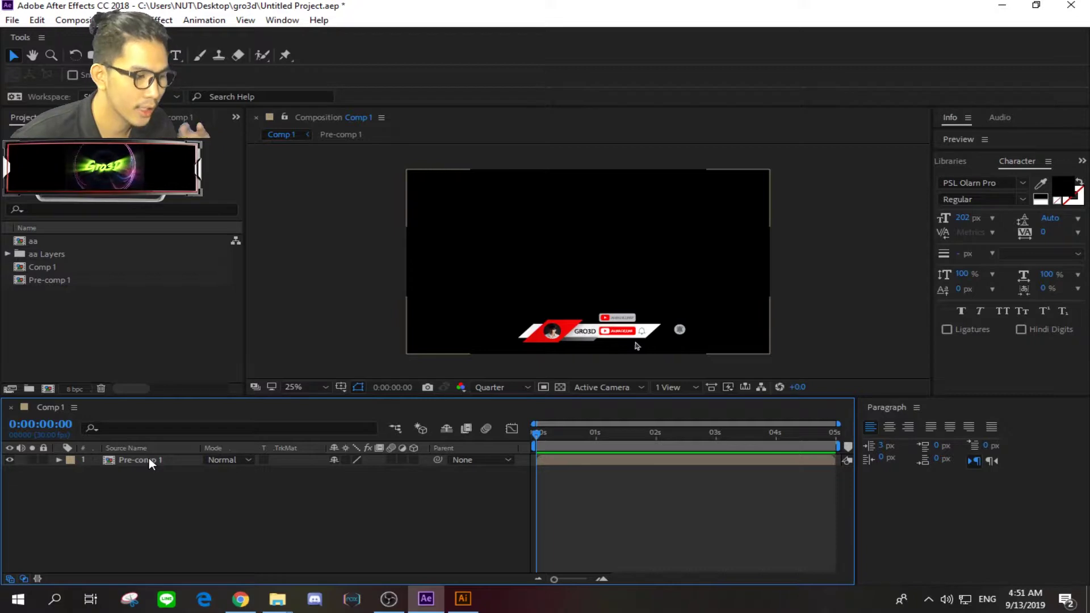
pyautogui.click(147, 460)
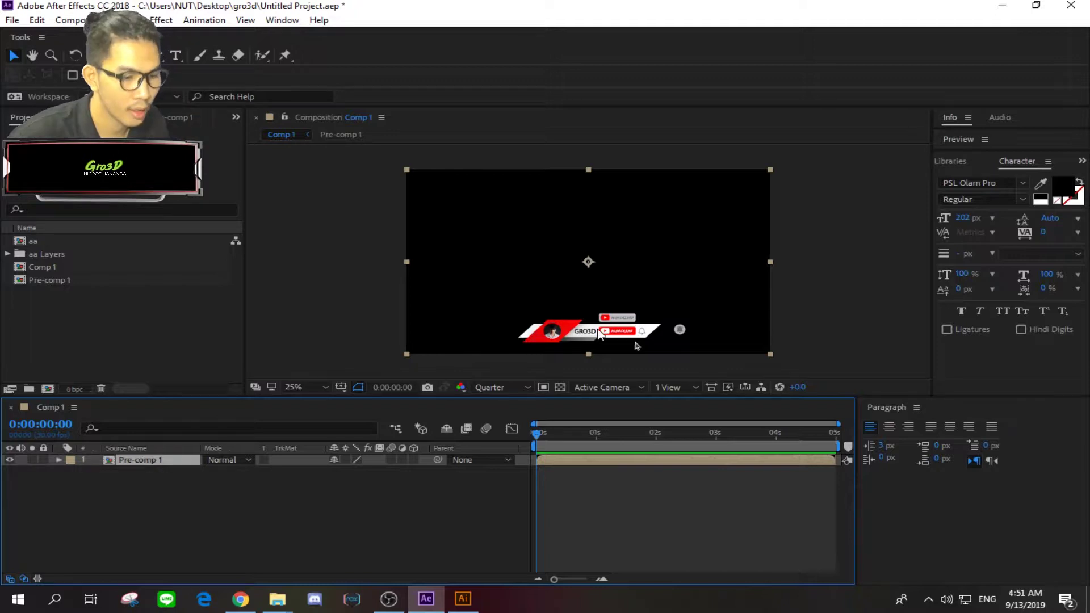
pyautogui.moveTo(598, 335); pyautogui.dragTo(598, 382)
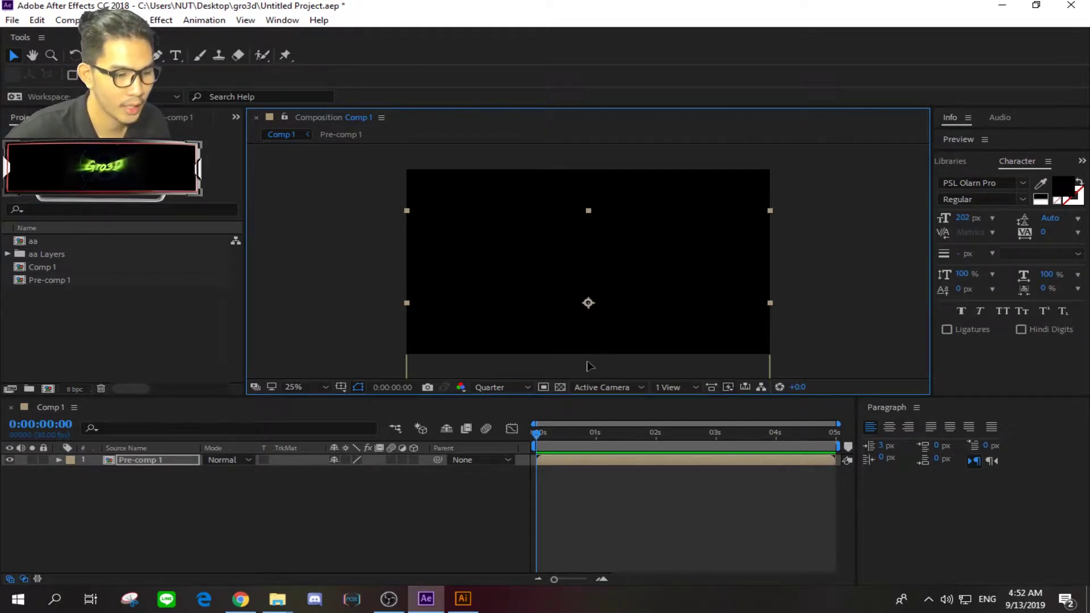
pyautogui.moveTo(592, 369); pyautogui.dragTo(585, 324)
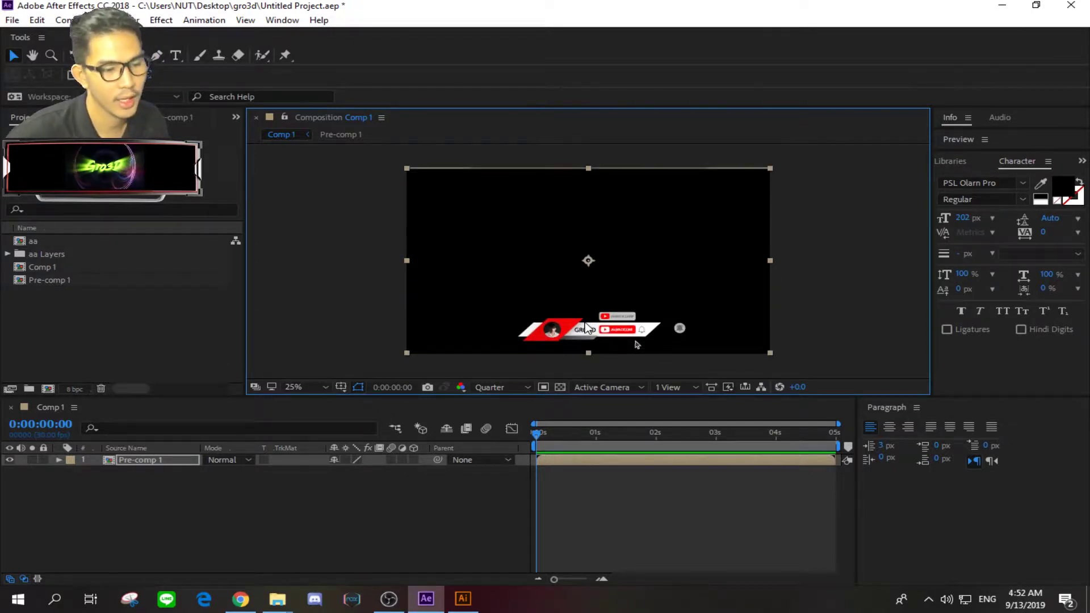
# Open Pre-comp 1 from the timeline to work on its separate aa.ai layers.
pyautogui.doubleClick(138, 457)
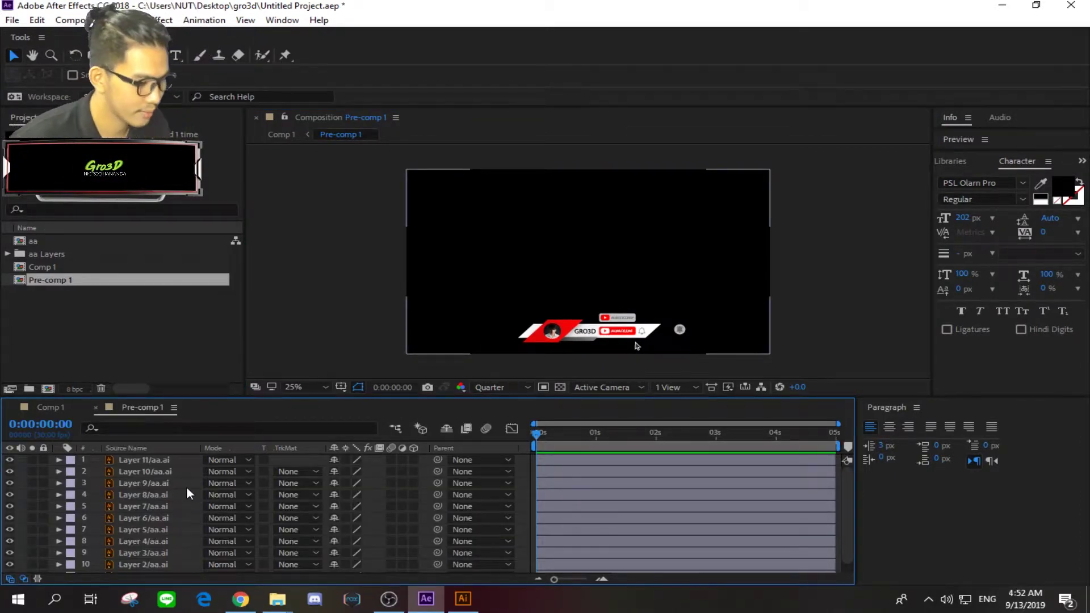
pyautogui.scroll(-1, 76, 504)
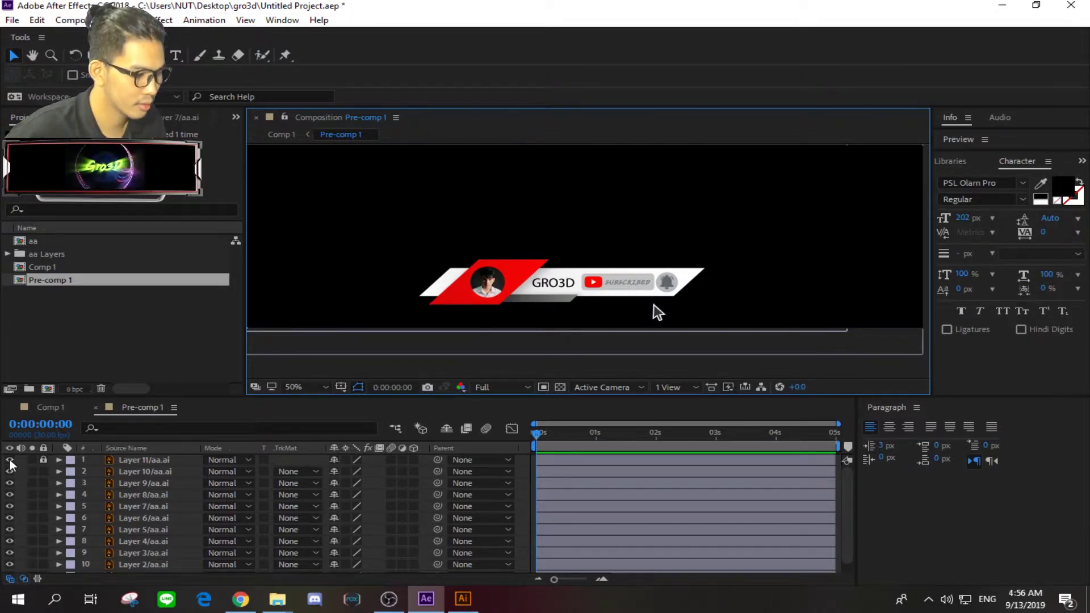
# Set Layer 3/aa.ai's Transform to Scale 102% and Position 954, 540.
pyautogui.click(136, 543)
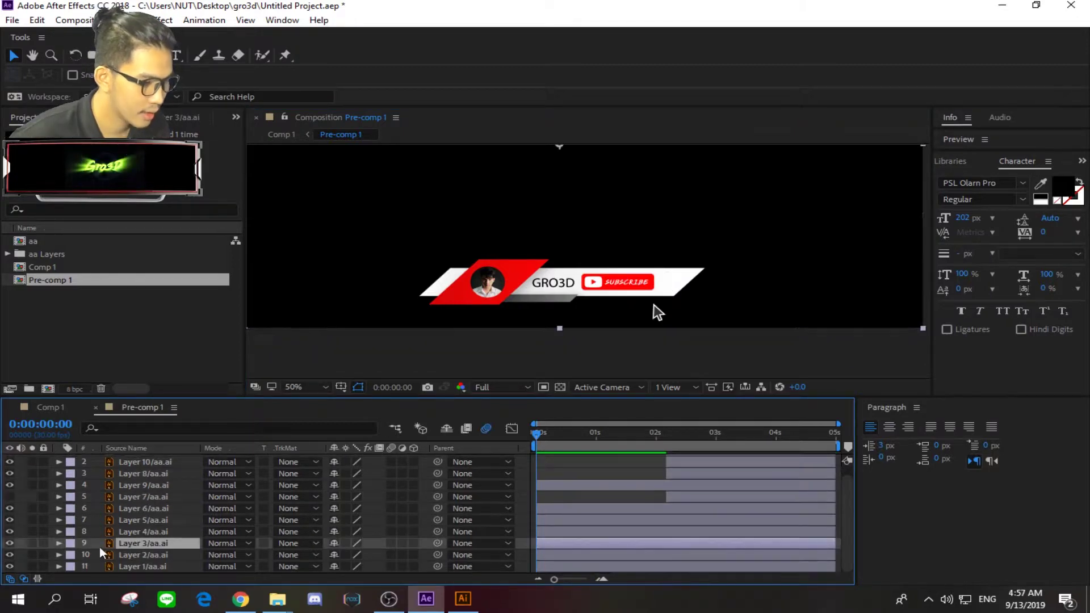
pyautogui.click(59, 543)
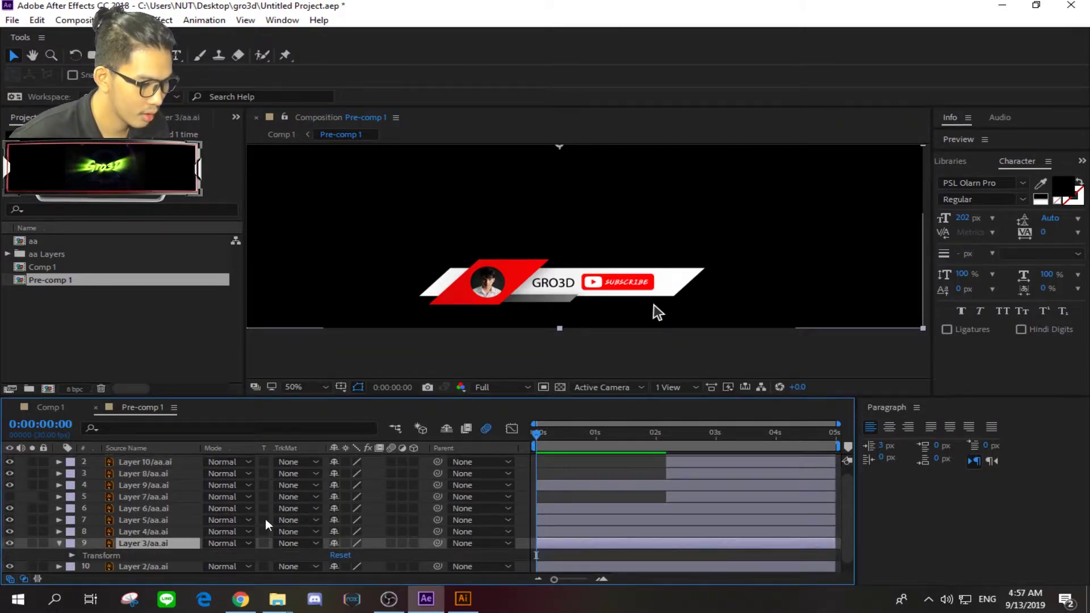
pyautogui.click(72, 555)
pyautogui.scroll(-2, 145, 538)
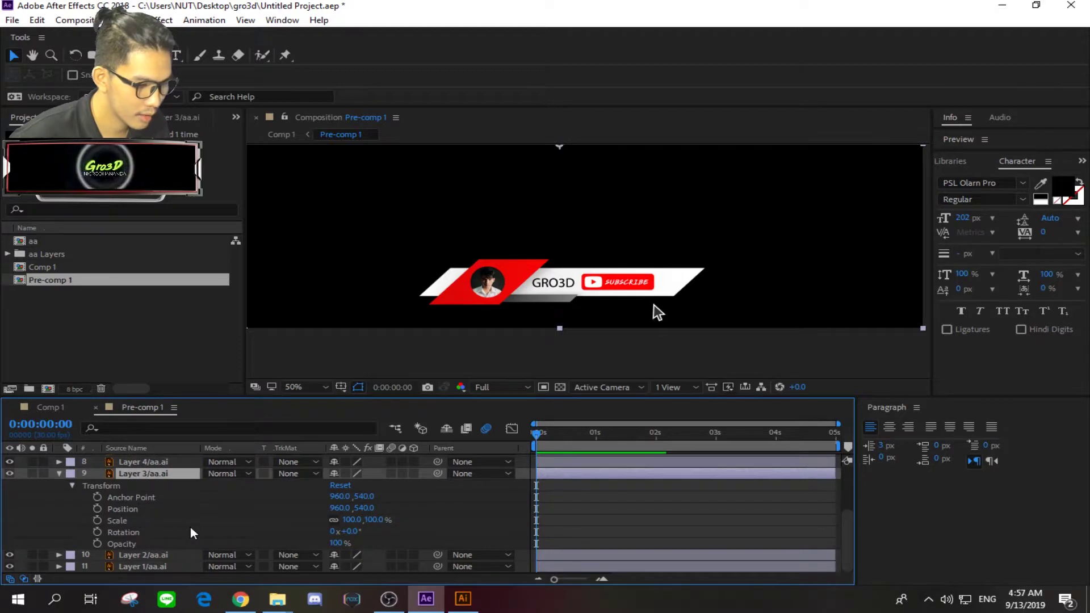
pyautogui.moveTo(343, 543); pyautogui.dragTo(434, 552)
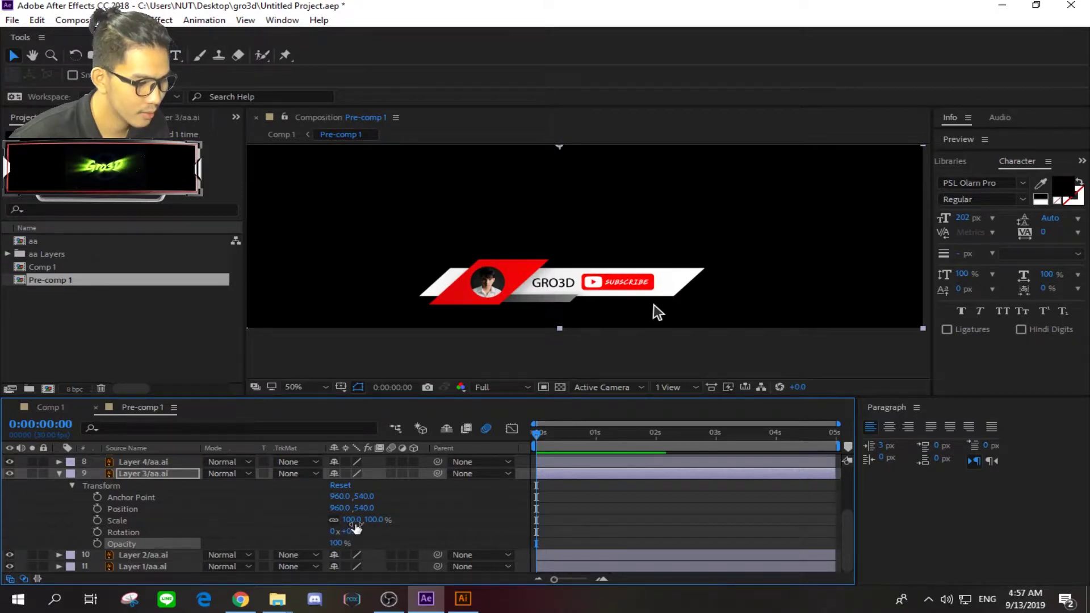
pyautogui.moveTo(352, 520)
pyautogui.mouseDown()
pyautogui.moveTo(456, 517)
pyautogui.moveTo(352, 519)
pyautogui.mouseUp()
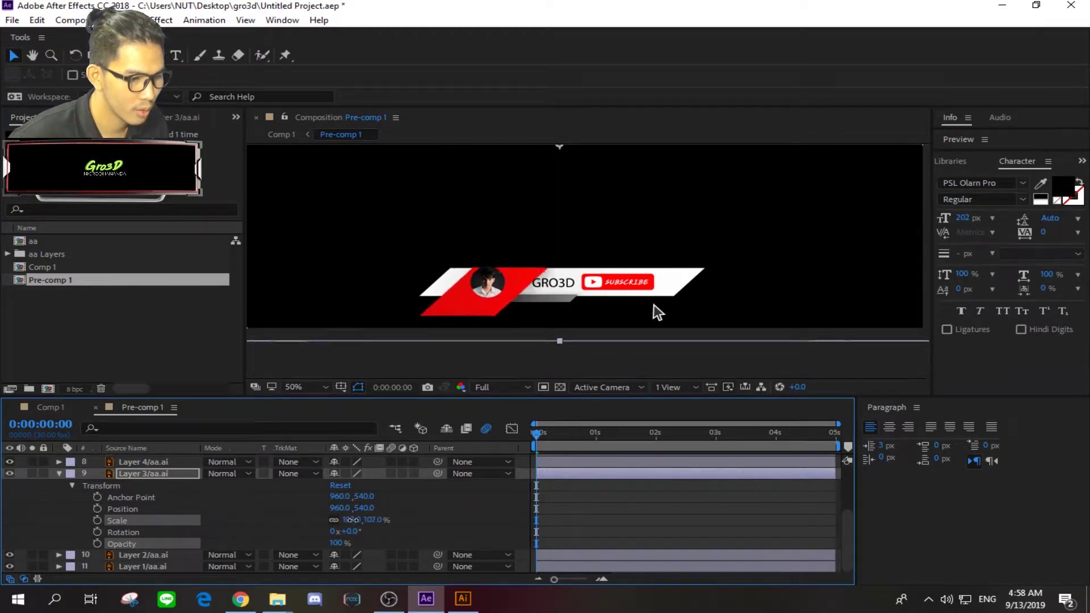
pyautogui.moveTo(353, 519)
pyautogui.mouseDown()
pyautogui.moveTo(559, 510)
pyautogui.moveTo(358, 498)
pyautogui.moveTo(686, 501)
pyautogui.moveTo(282, 497)
pyautogui.moveTo(333, 498)
pyautogui.moveTo(311, 504)
pyautogui.moveTo(336, 511)
pyautogui.mouseUp()
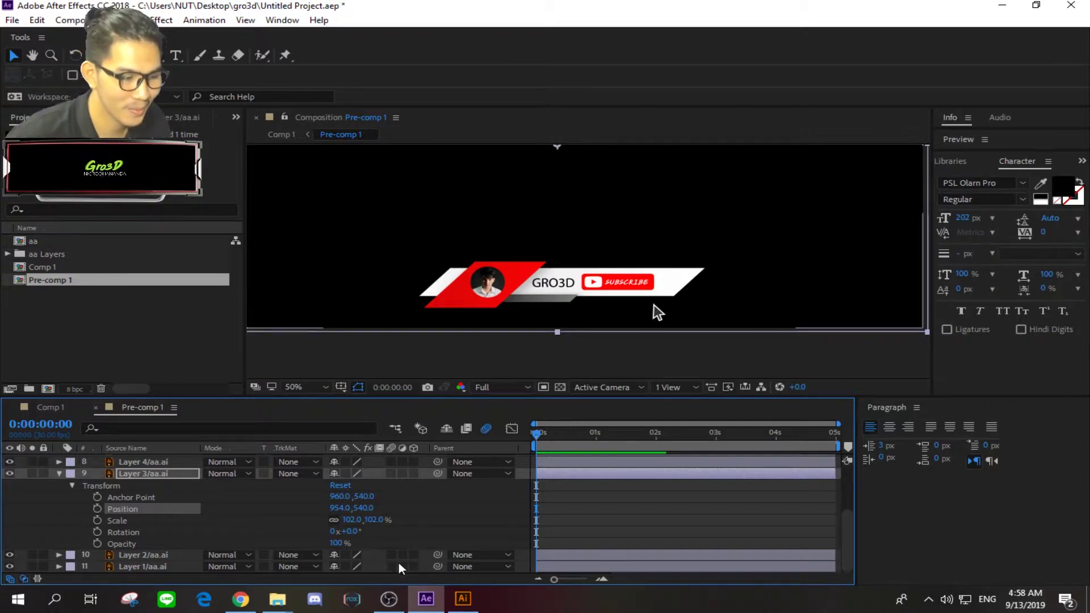
pyautogui.click(58, 472)
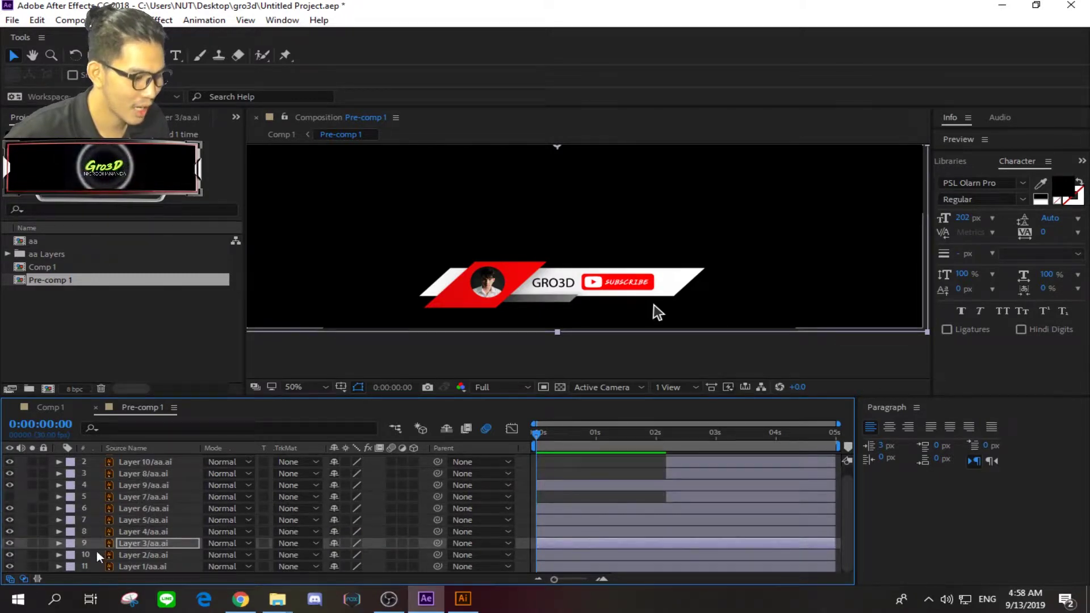
# Draw an open horizontal mask path across the banner on Layer 1/aa.ai with the Pen tool.
pyautogui.click(142, 566)
pyautogui.click(58, 566)
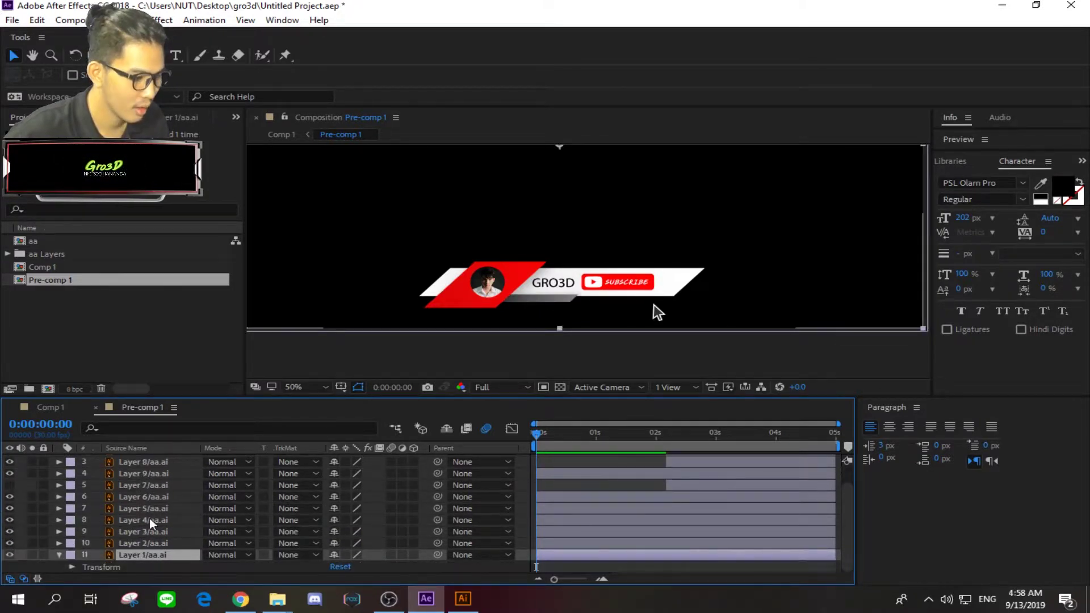
pyautogui.click(72, 566)
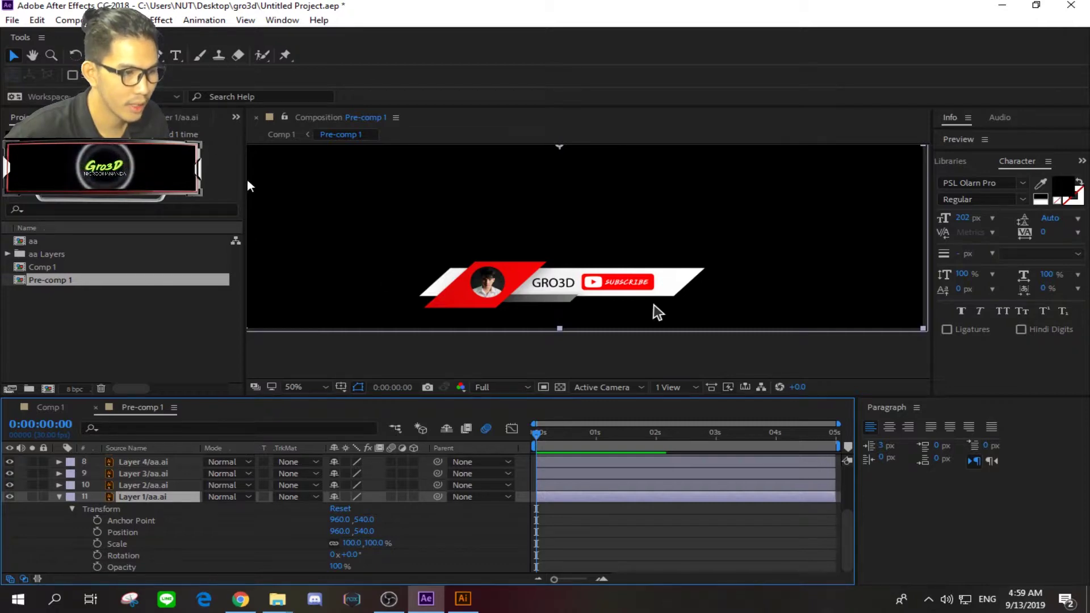
pyautogui.press('g')
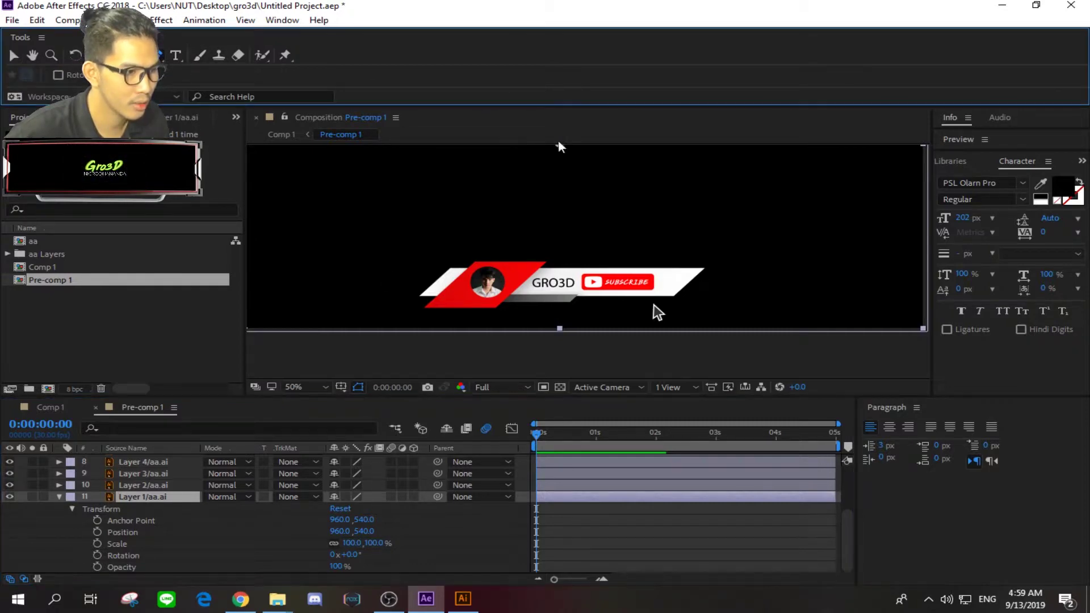
pyautogui.click(717, 280)
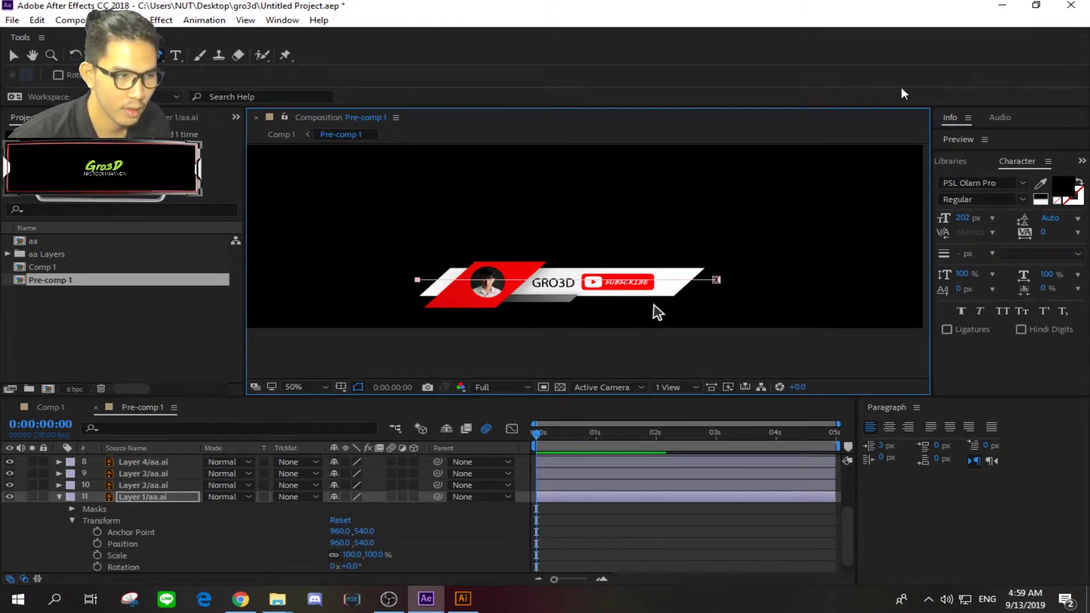
pyautogui.click(282, 20)
pyautogui.click(326, 173)
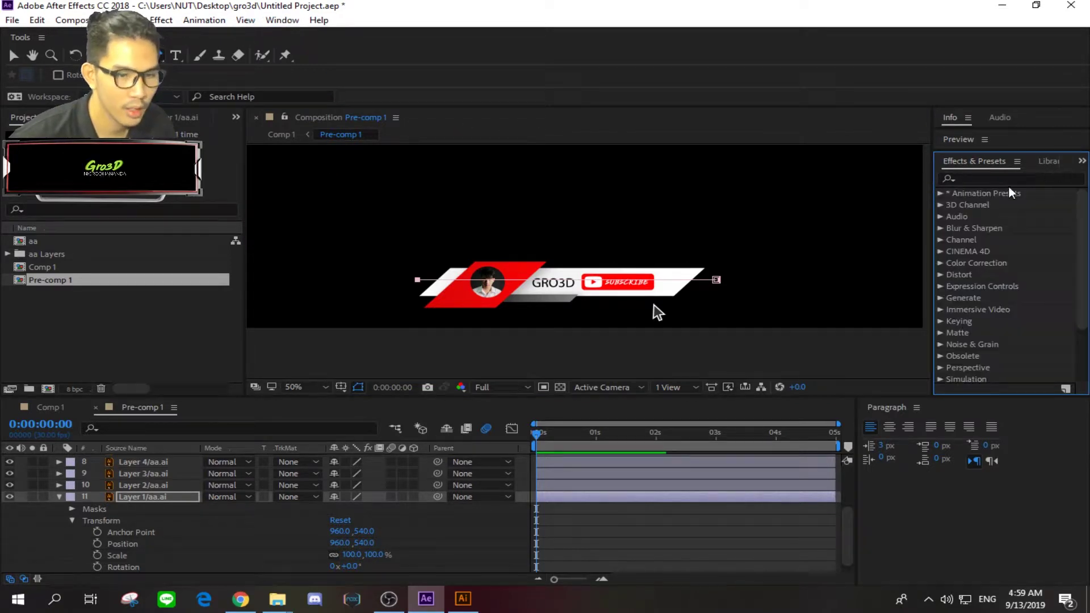
# Apply the Stroke effect from the Effects & Presets library to Layer 1/aa.ai.
pyautogui.click(282, 20)
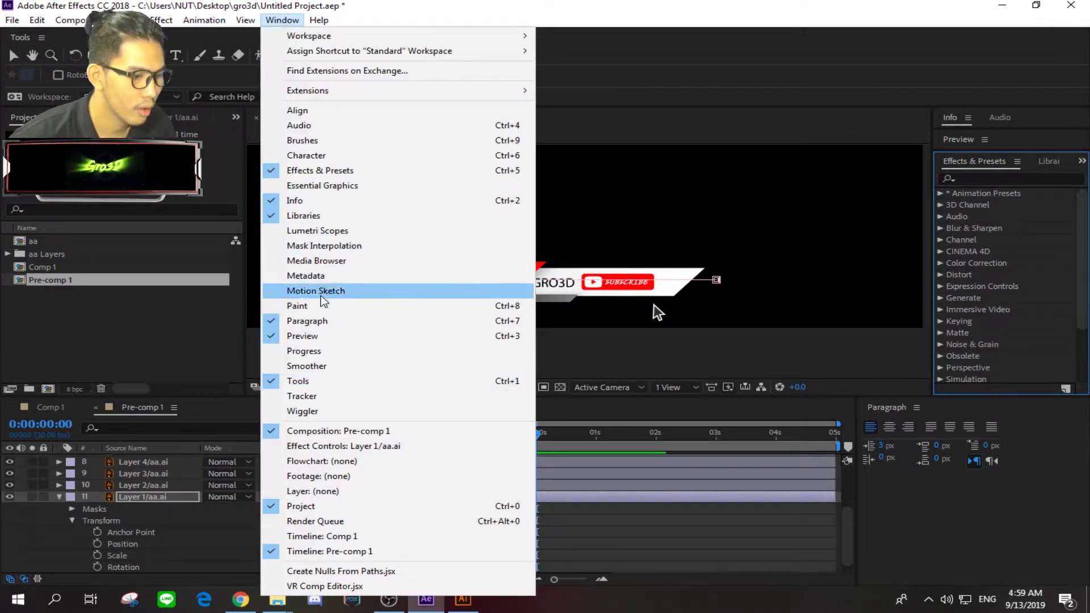
pyautogui.click(968, 257)
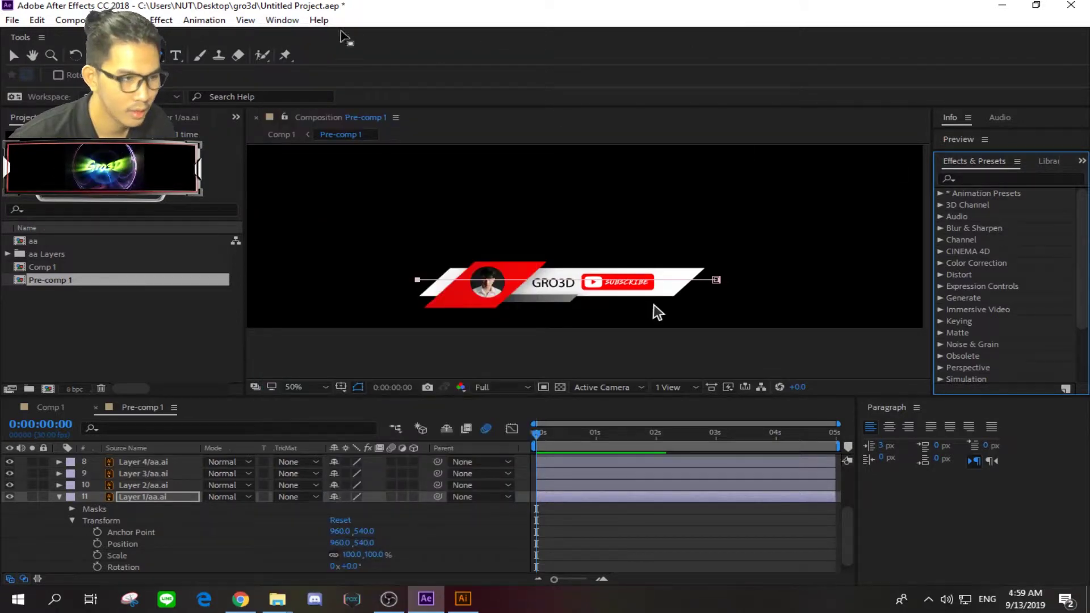
pyautogui.click(282, 20)
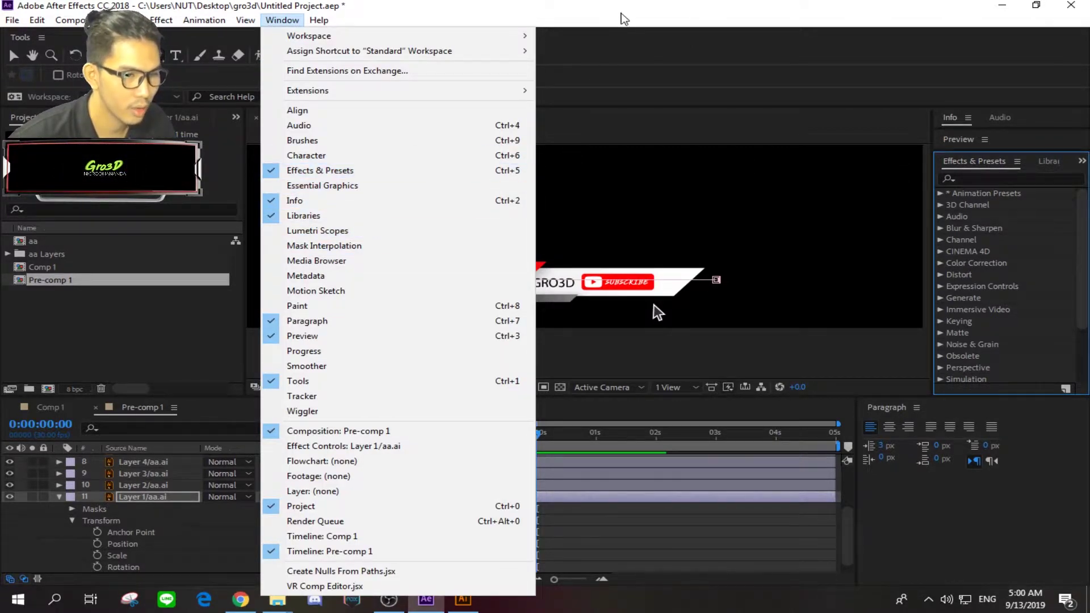
pyautogui.click(1051, 232)
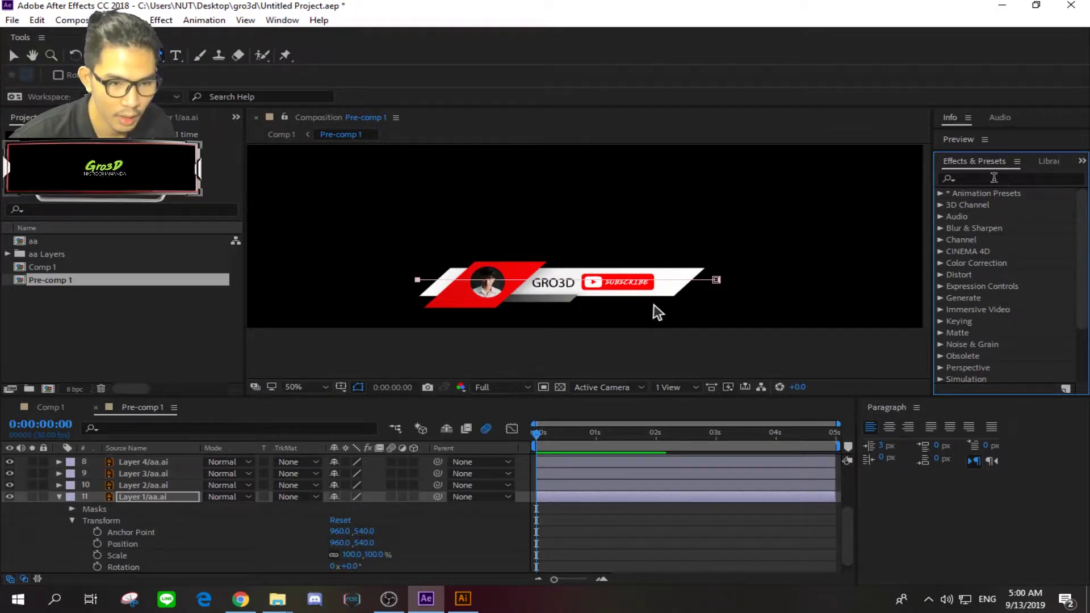
pyautogui.scroll(-3, 969, 332)
pyautogui.click(941, 295)
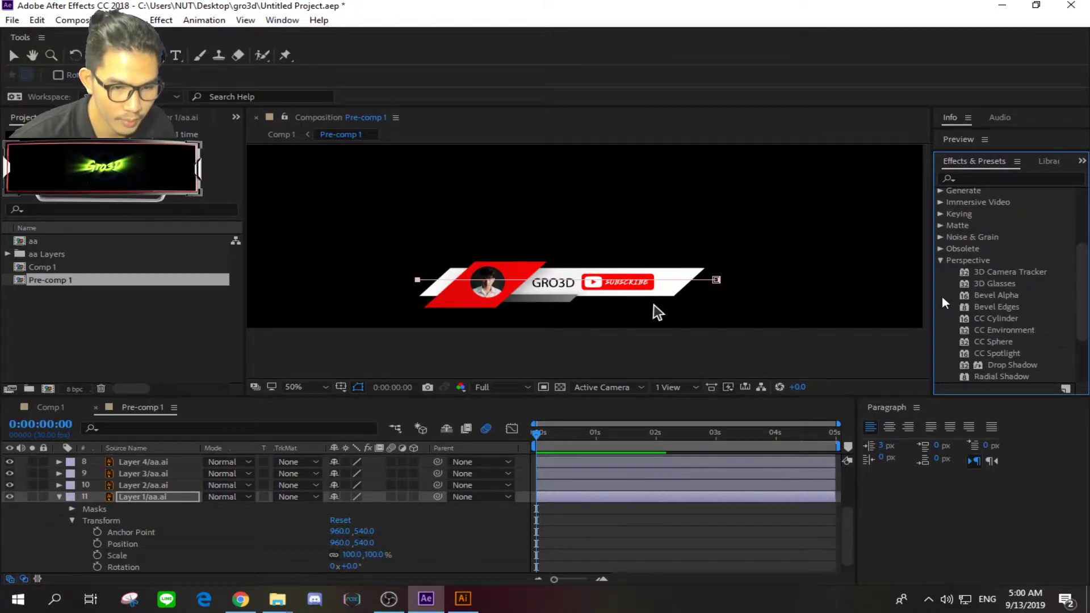
pyautogui.scroll(-1, 953, 325)
pyautogui.moveTo(988, 319); pyautogui.dragTo(927, 353)
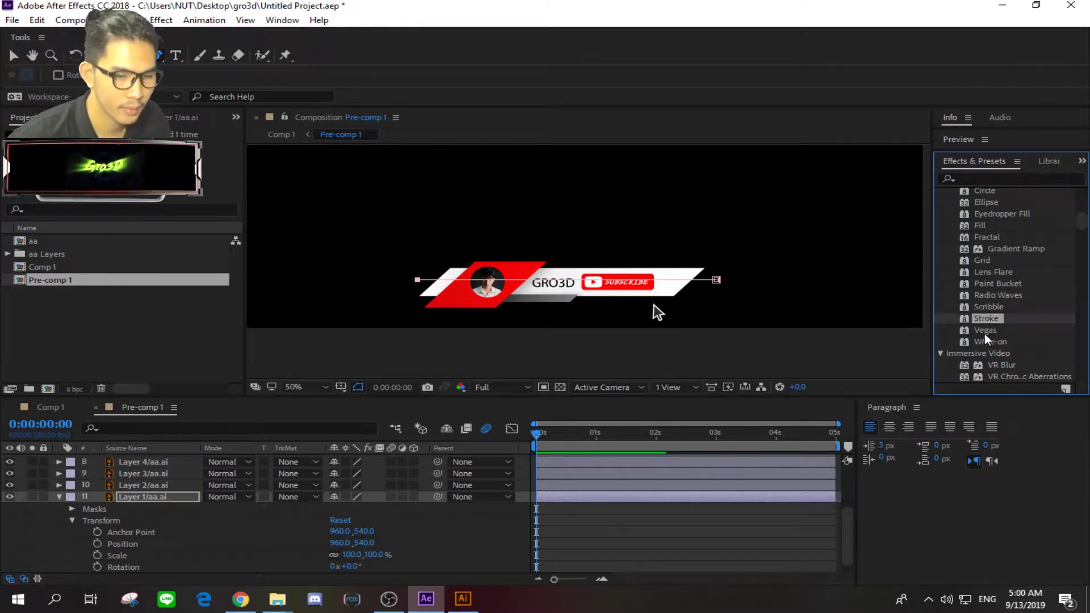
pyautogui.moveTo(986, 318)
pyautogui.mouseDown()
pyautogui.moveTo(127, 502)
pyautogui.moveTo(1016, 318)
pyautogui.mouseUp()
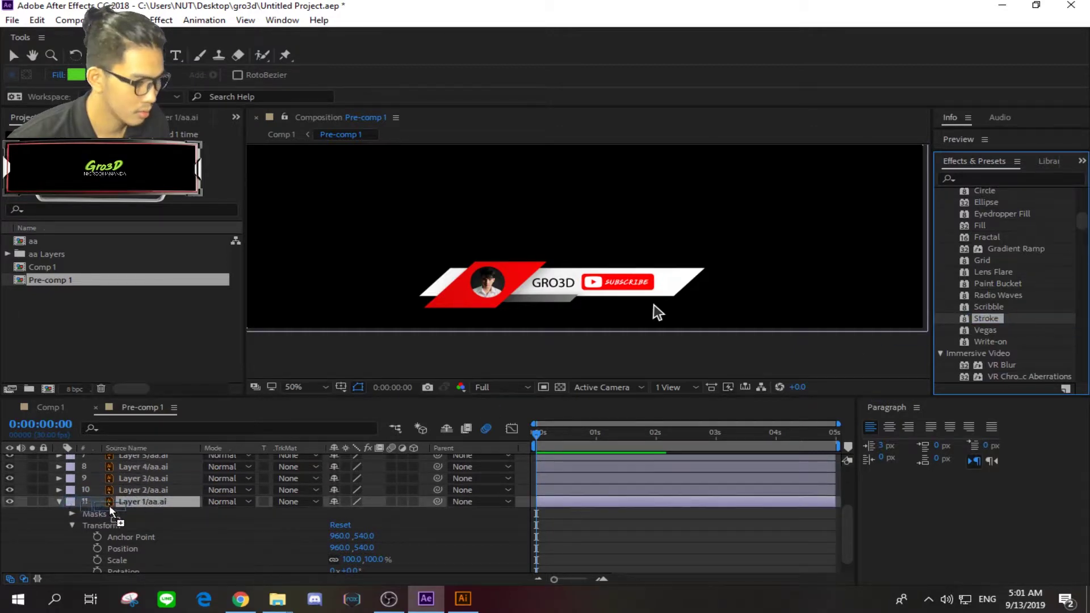
pyautogui.moveTo(182, 461); pyautogui.dragTo(134, 502)
# Enlarge the Stroke brush size and set Hardness to 100% to form a thick white rounded band.
pyautogui.scroll(2, 1055, 278)
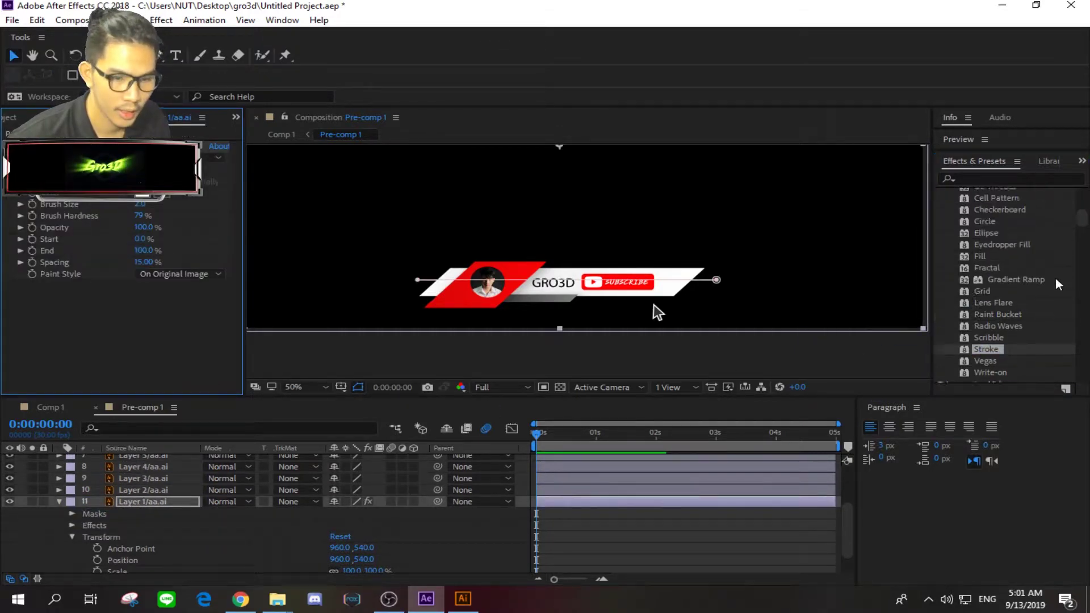
pyautogui.scroll(2, 1041, 274)
pyautogui.scroll(2, 1041, 279)
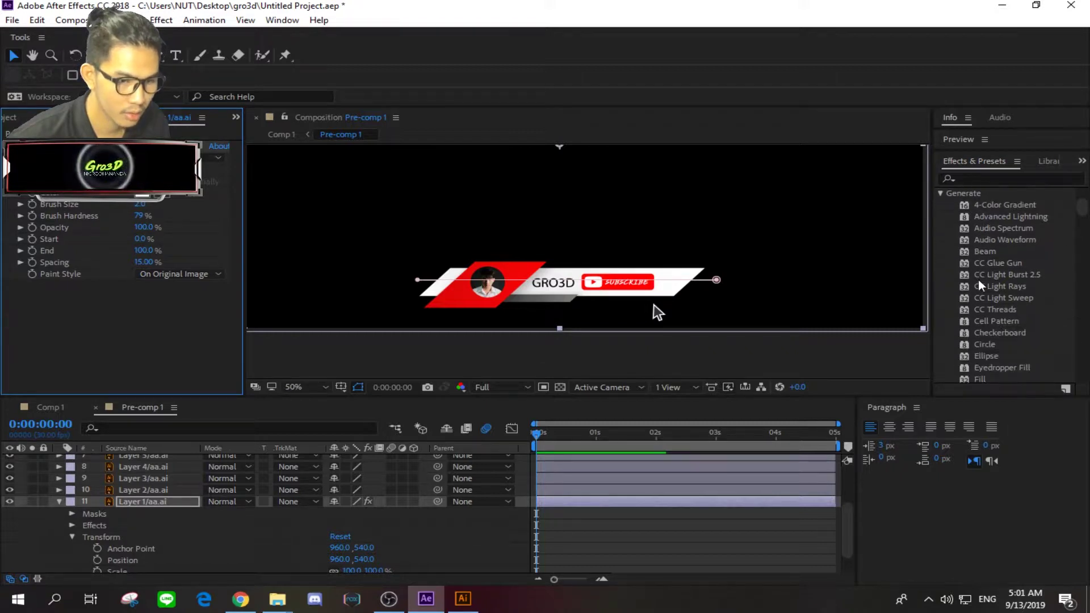
pyautogui.scroll(-2, 979, 280)
pyautogui.scroll(-1, 988, 329)
pyautogui.scroll(-2, 996, 330)
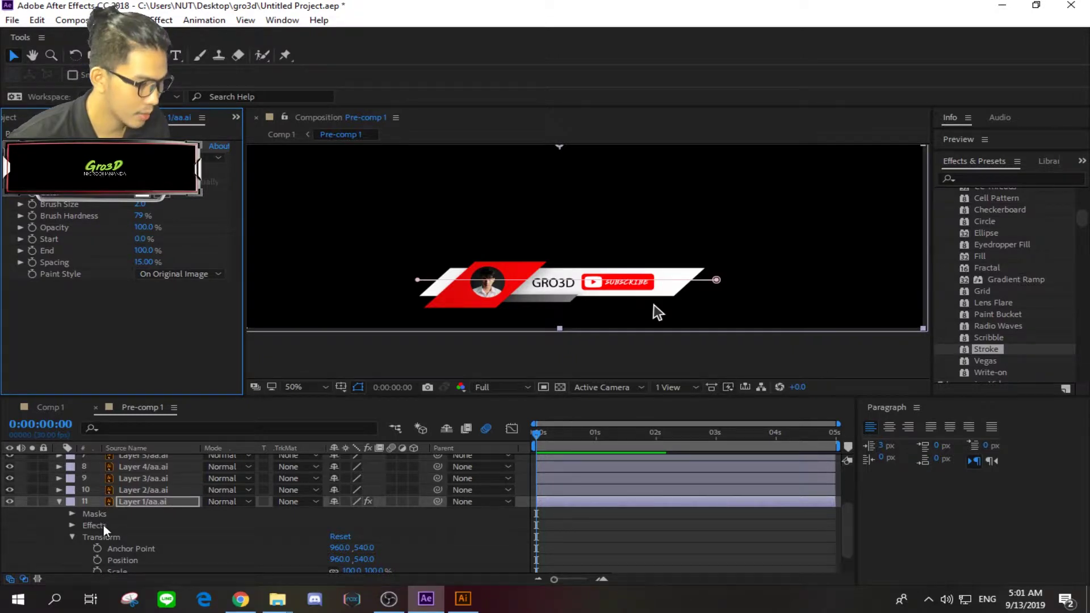
pyautogui.scroll(-2, 104, 526)
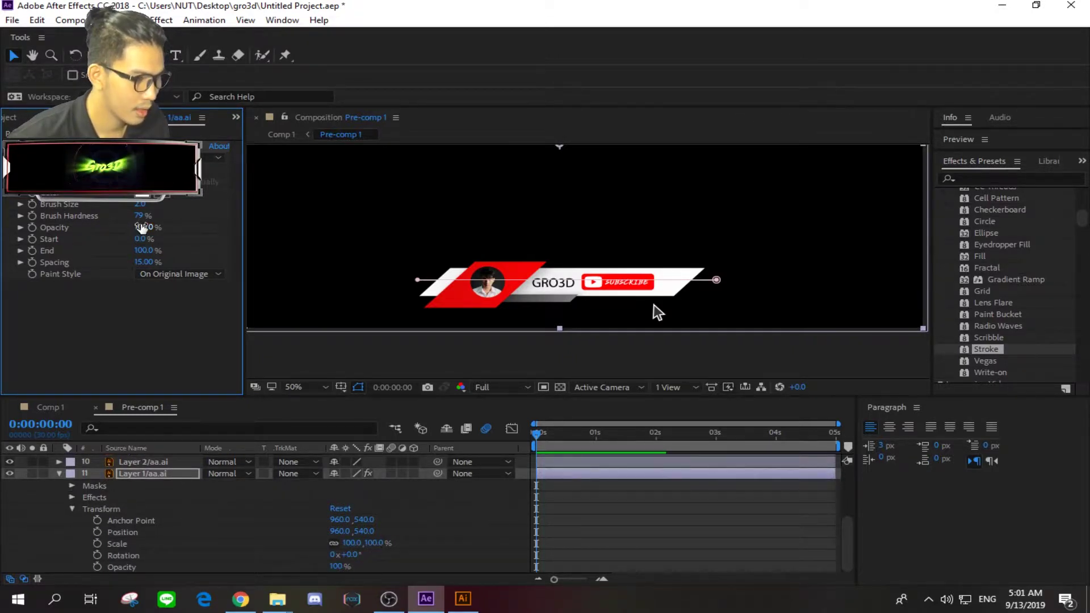
pyautogui.moveTo(141, 204)
pyautogui.mouseDown()
pyautogui.moveTo(788, 183)
pyautogui.moveTo(8, 282)
pyautogui.moveTo(388, 318)
pyautogui.moveTo(404, 339)
pyautogui.mouseUp()
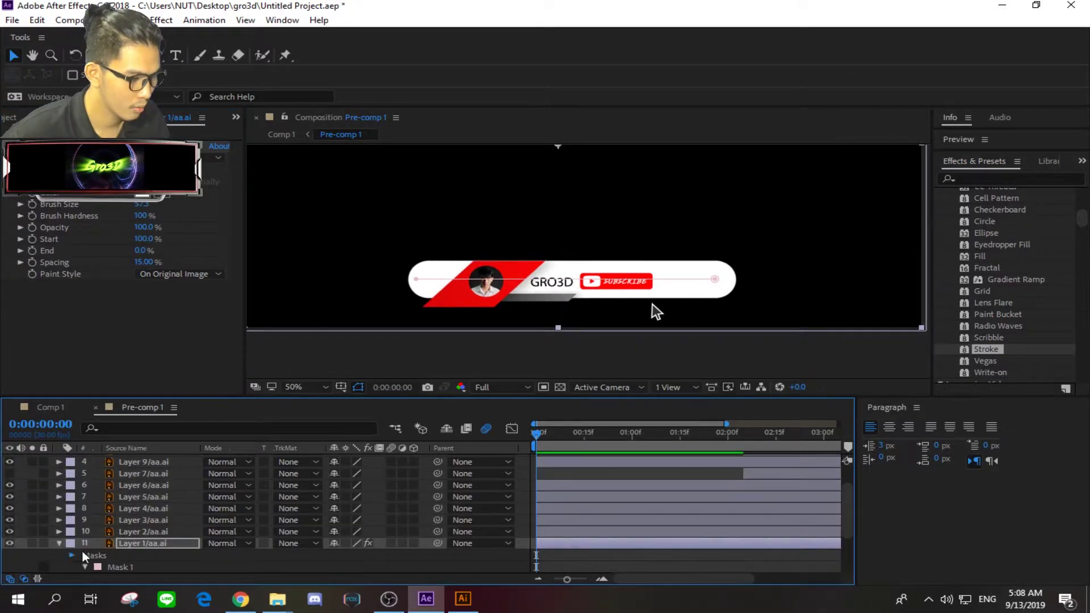
pyautogui.click(72, 555)
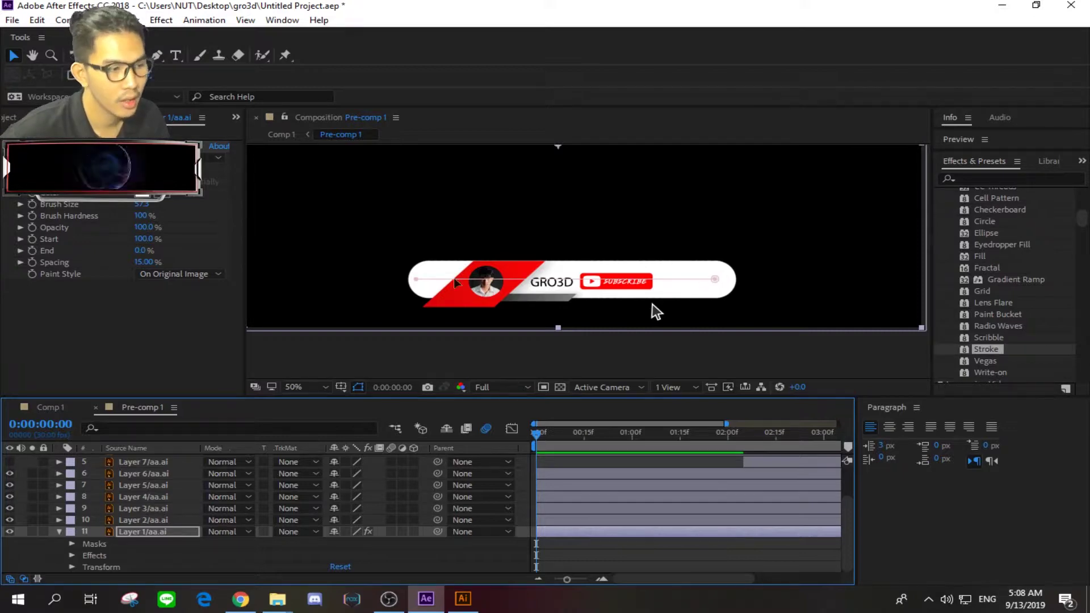
# Keyframe the Stroke Start from 0% at 0:00:00:00 to 100% at 0:00:00:10.
pyautogui.moveTo(537, 435)
pyautogui.mouseDown()
pyautogui.moveTo(579, 443)
pyautogui.moveTo(475, 441)
pyautogui.mouseUp()
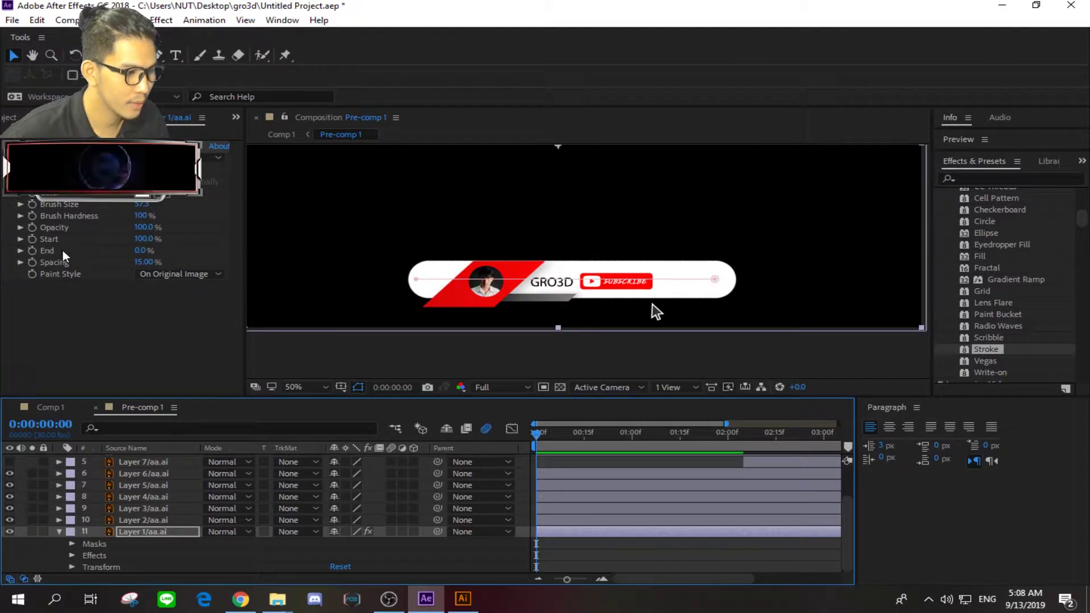
pyautogui.click(32, 238)
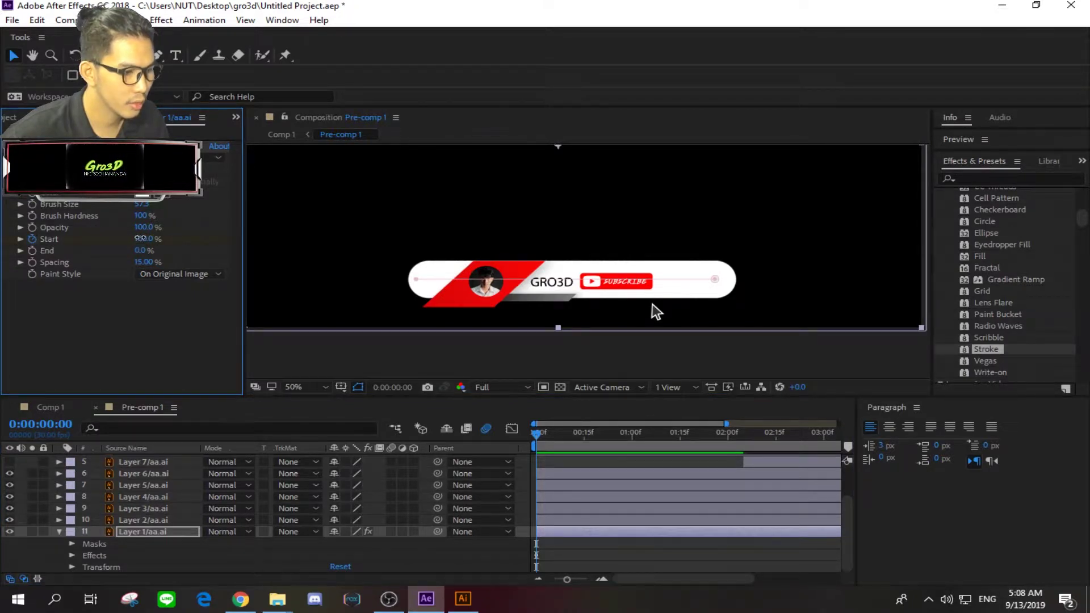
pyautogui.moveTo(138, 239); pyautogui.dragTo(15, 241)
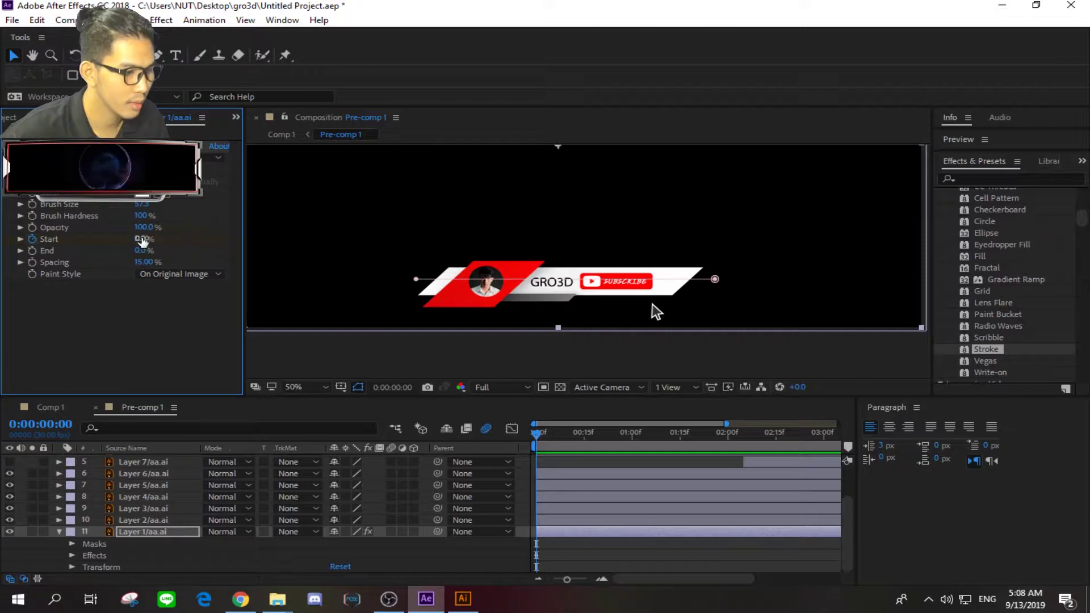
pyautogui.moveTo(141, 239); pyautogui.dragTo(34, 238)
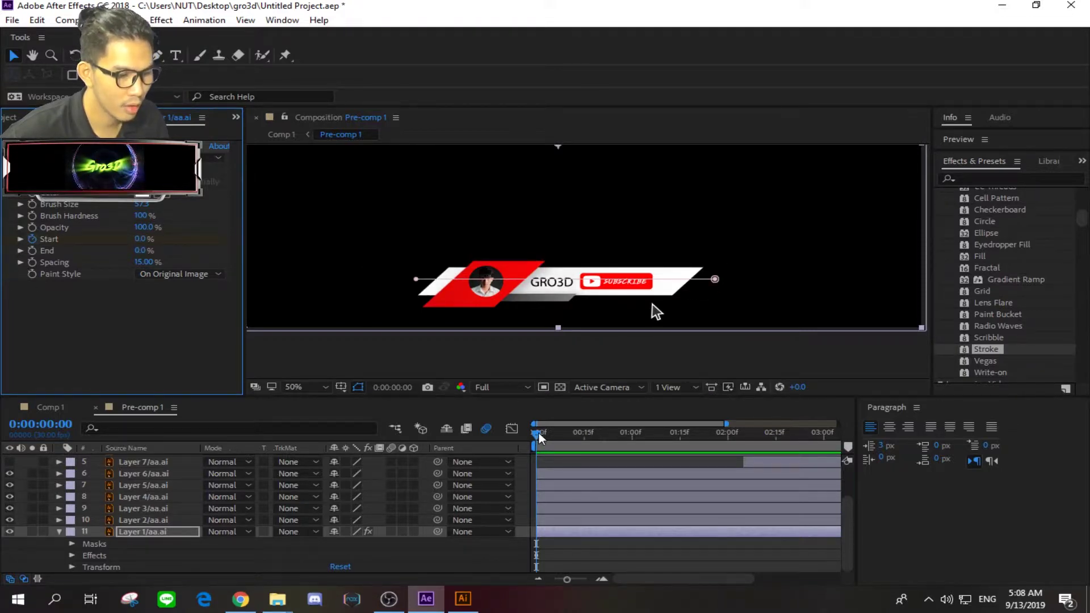
pyautogui.moveTo(540, 433); pyautogui.dragTo(571, 435)
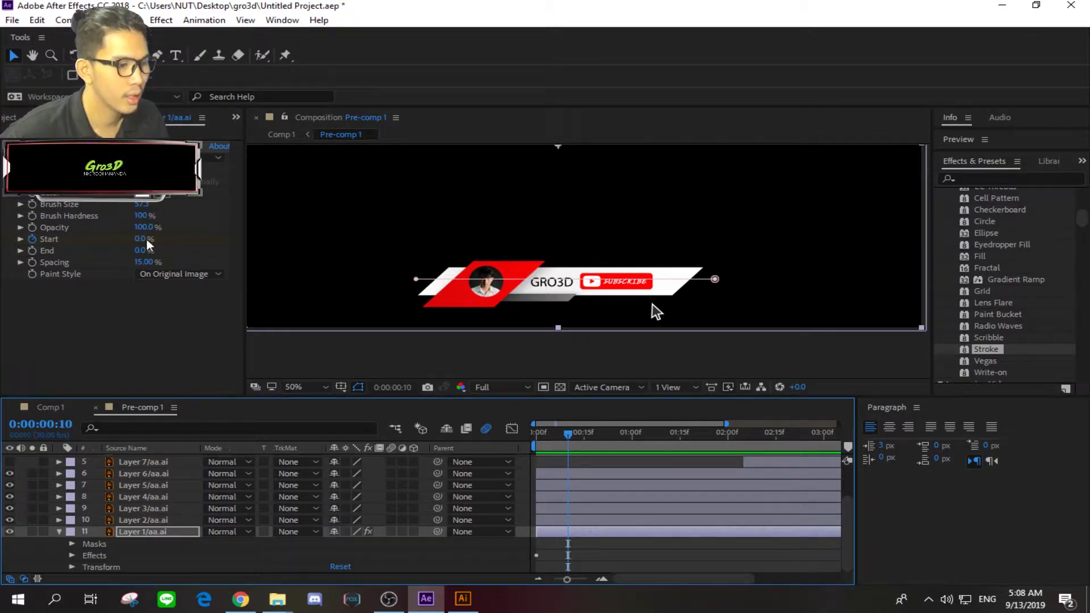
pyautogui.moveTo(142, 238); pyautogui.dragTo(750, 295)
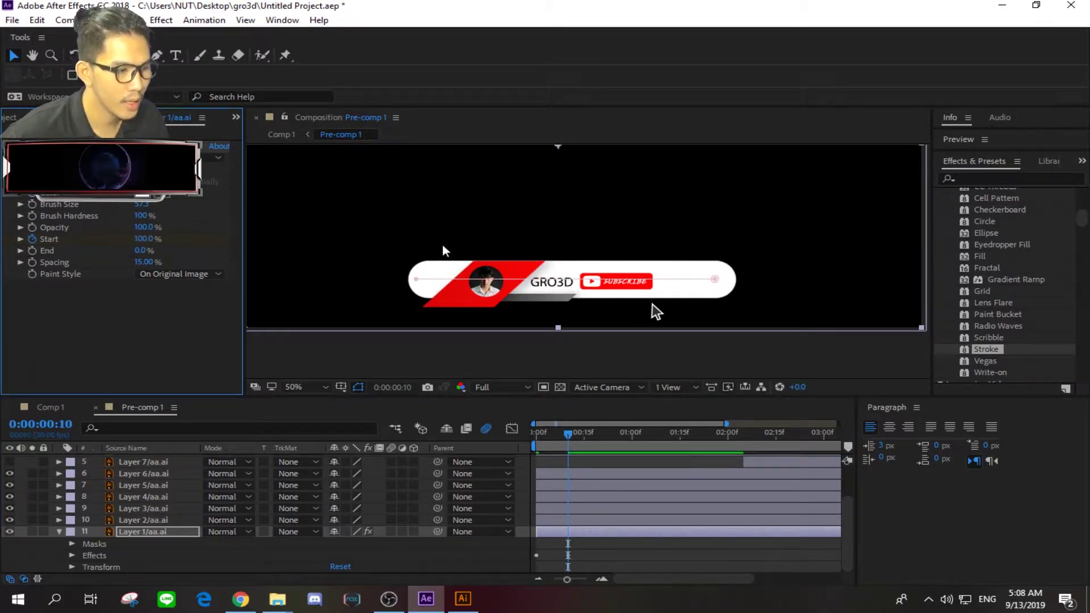
pyautogui.moveTo(534, 435)
pyautogui.mouseDown()
pyautogui.moveTo(565, 447)
pyautogui.moveTo(547, 448)
pyautogui.mouseUp()
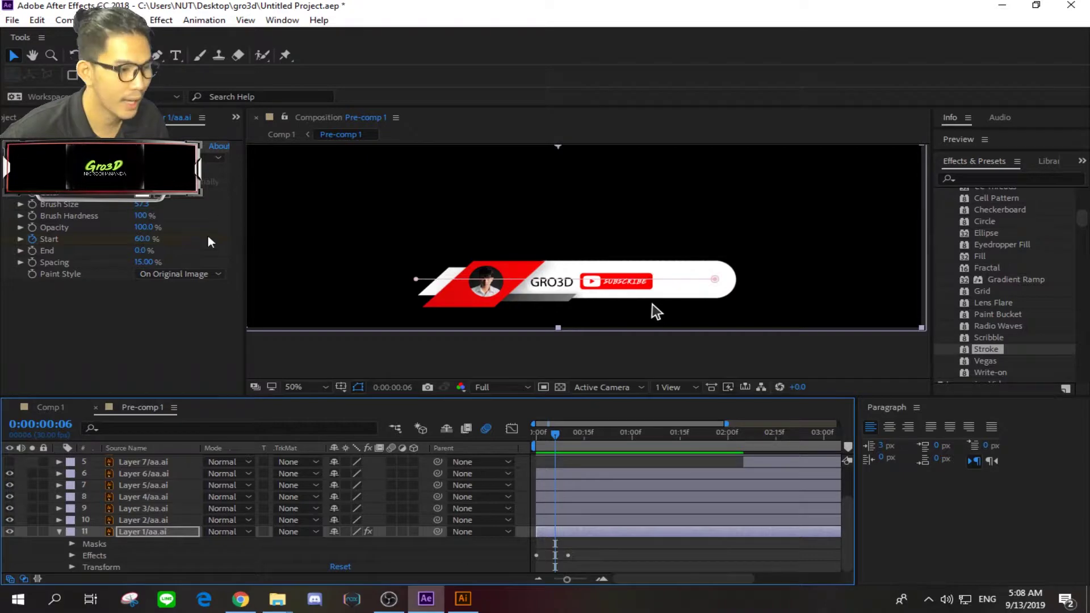
pyautogui.click(182, 277)
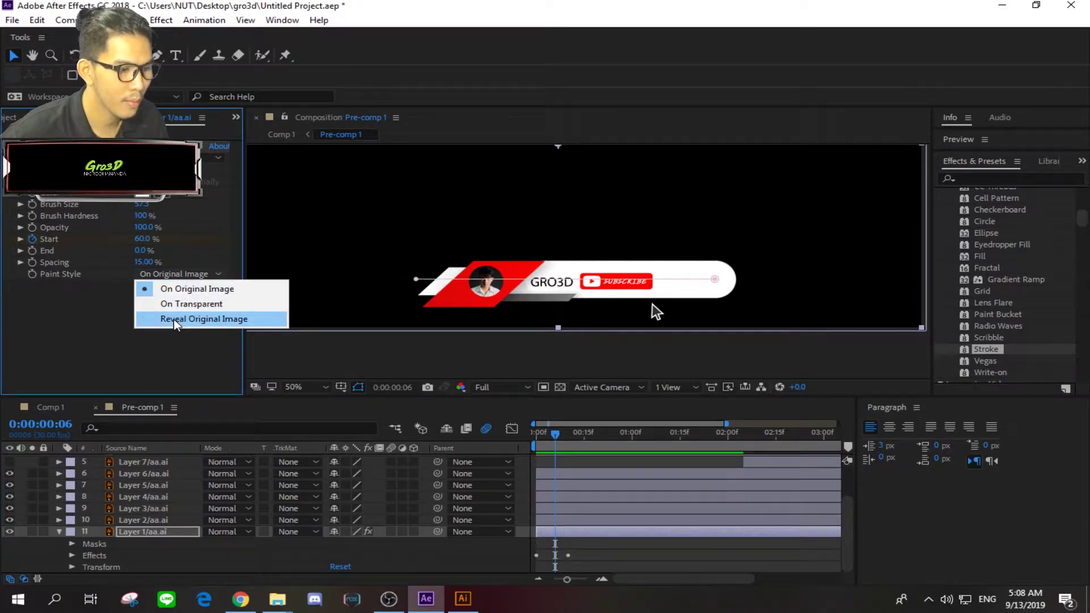
pyautogui.click(174, 319)
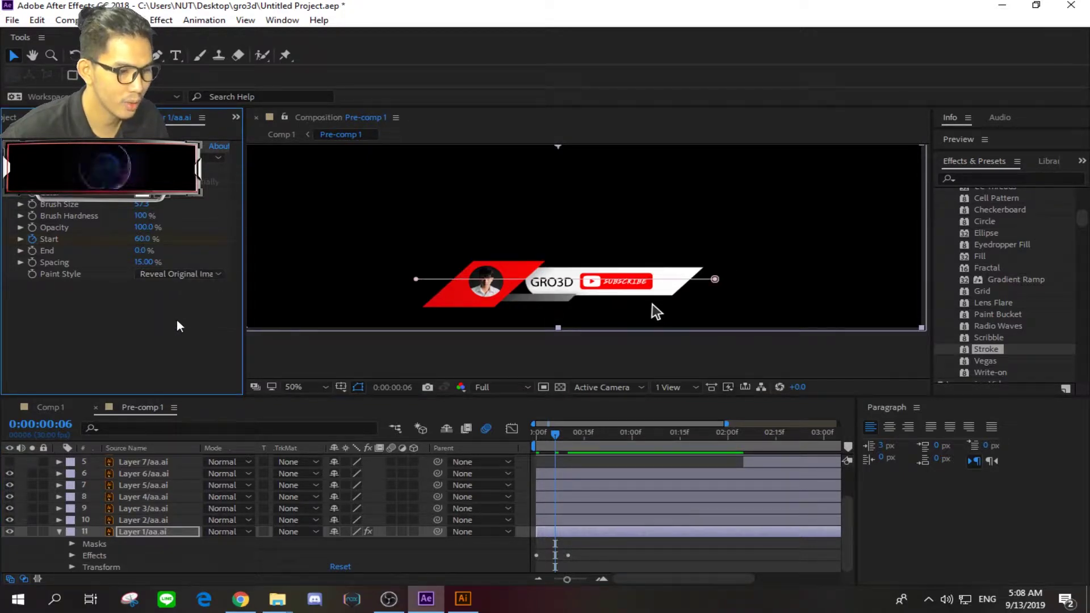
pyautogui.moveTo(557, 432)
pyautogui.mouseDown()
pyautogui.moveTo(503, 431)
pyautogui.moveTo(559, 444)
pyautogui.moveTo(444, 435)
pyautogui.mouseUp()
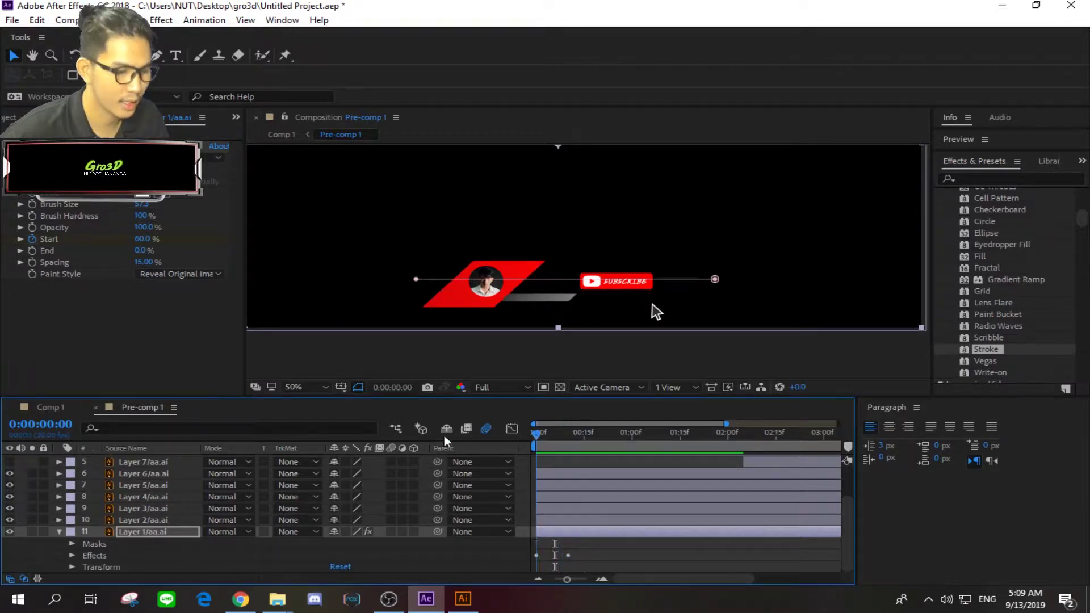
pyautogui.press('space')
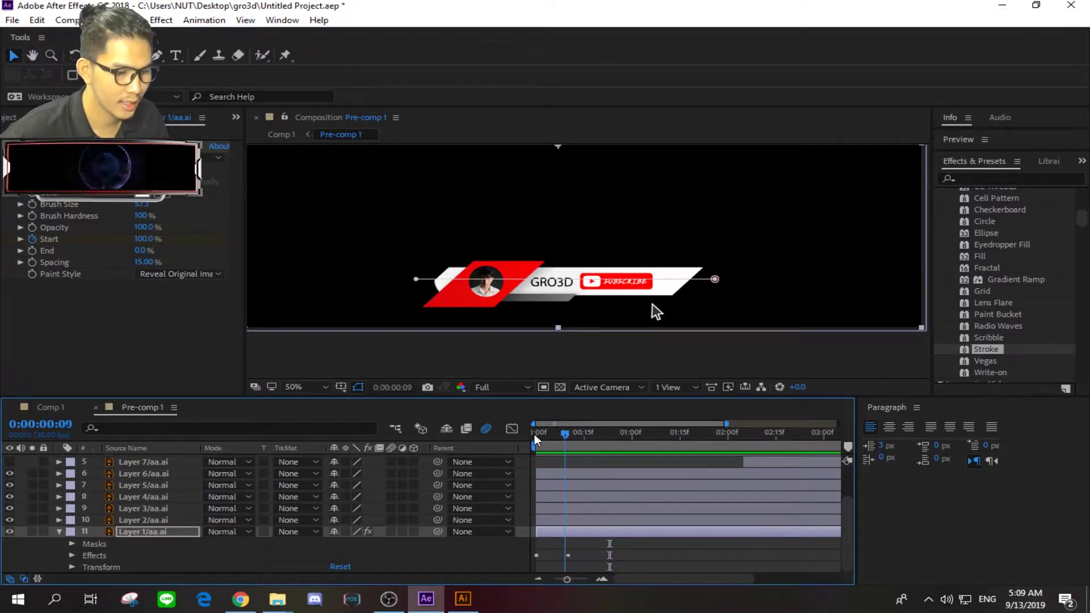
pyautogui.press('space')
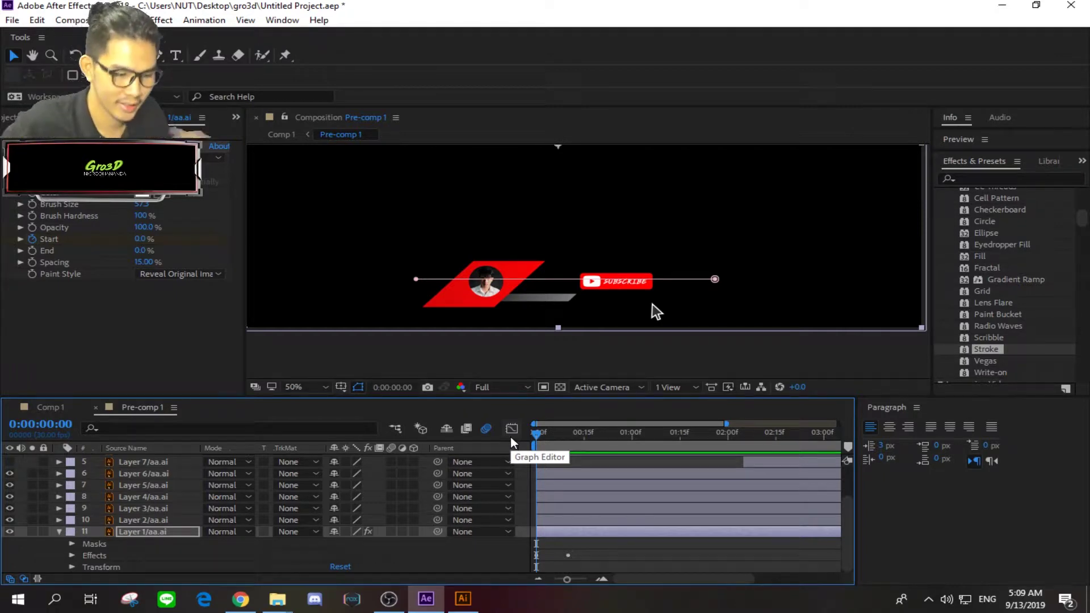
# Show Layer 1's Stroke keyframes and pull the Start keyframe earlier, previewing the bar reveal.
pyautogui.click(663, 555)
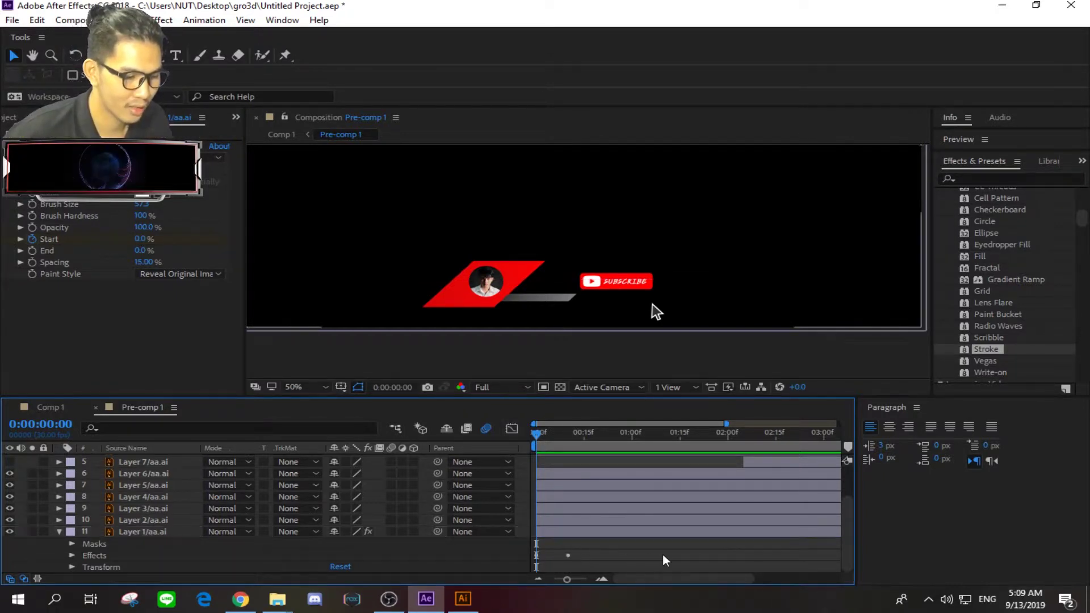
pyautogui.click(71, 555)
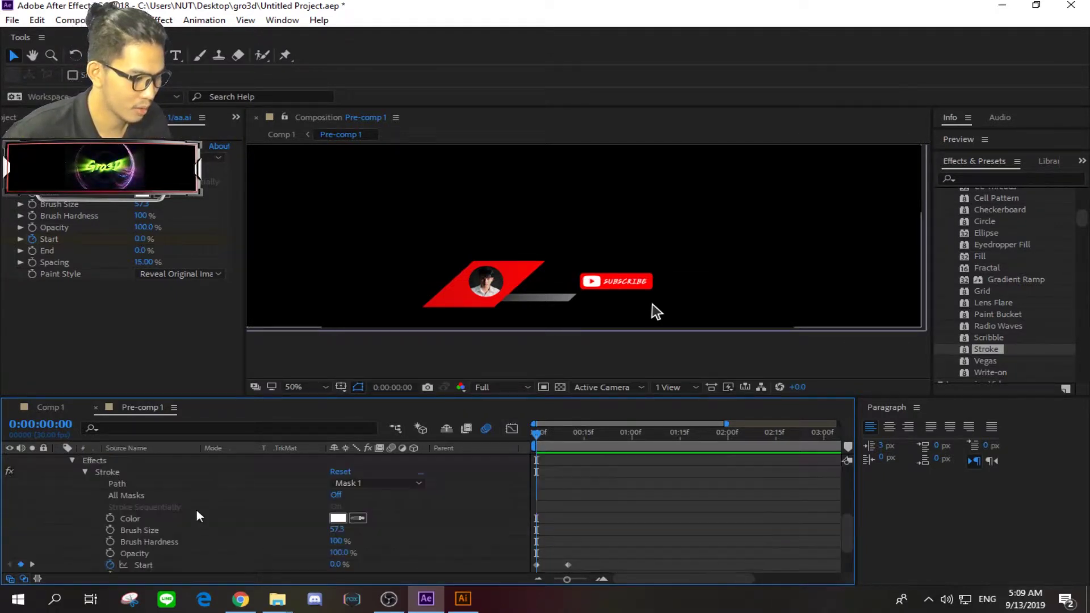
pyautogui.scroll(-5, 214, 506)
pyautogui.moveTo(568, 514); pyautogui.dragTo(584, 509)
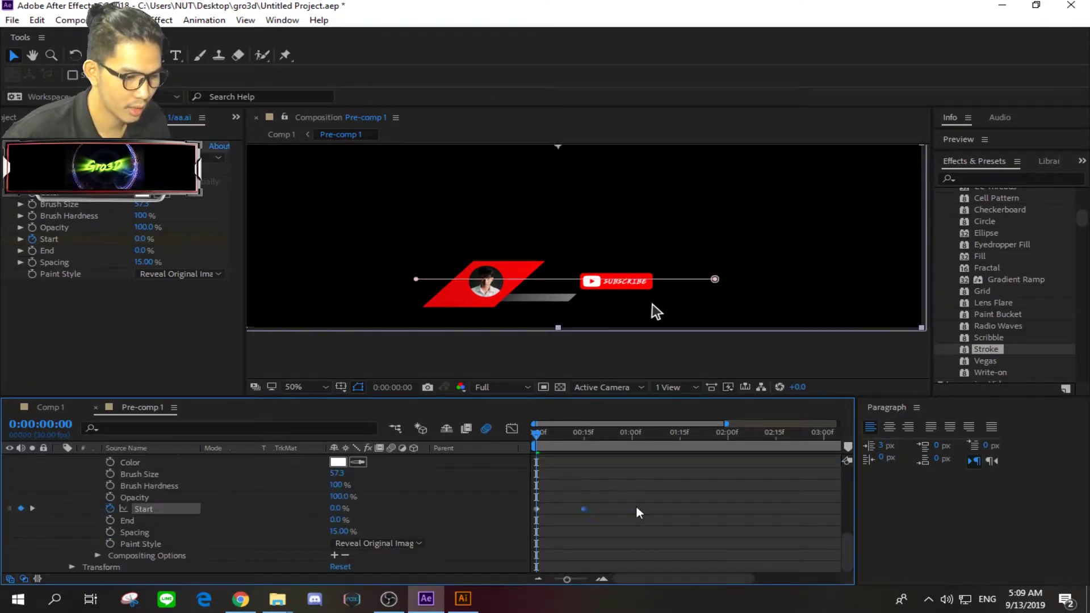
pyautogui.press('space')
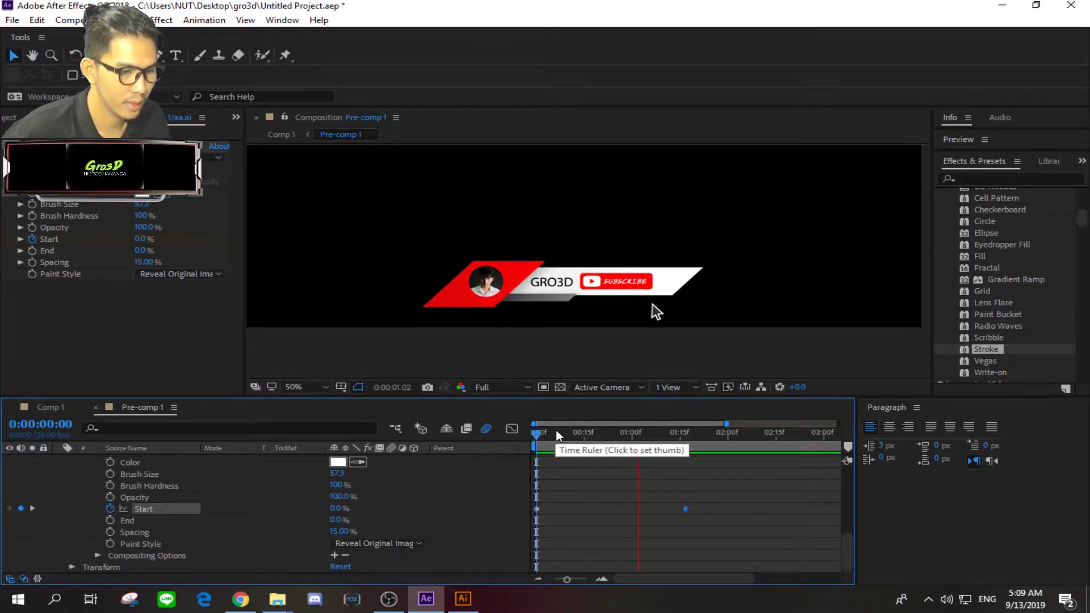
pyautogui.press('space')
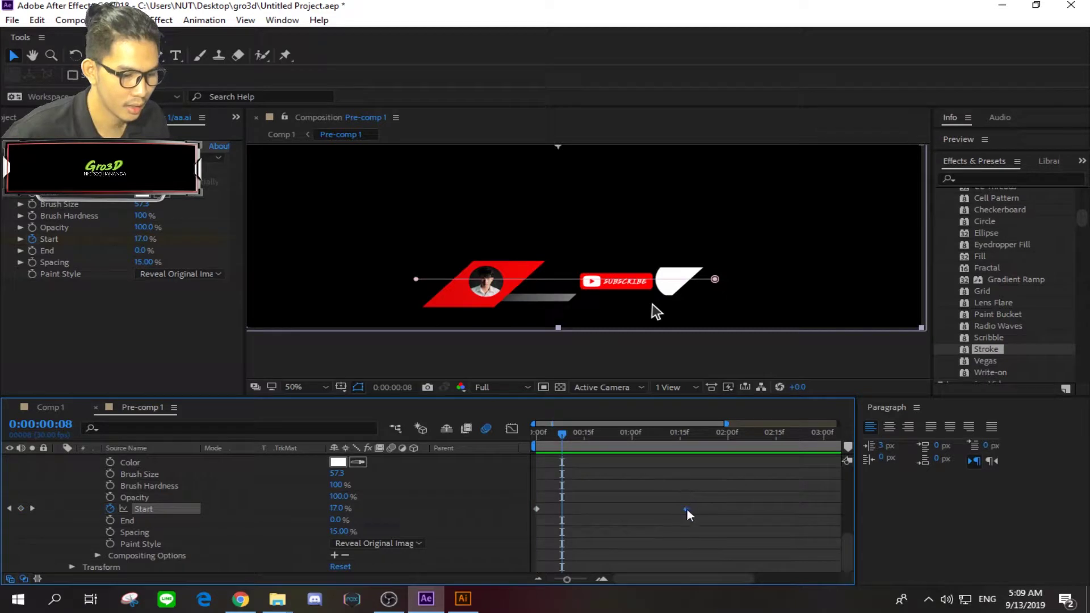
pyautogui.moveTo(685, 509); pyautogui.dragTo(624, 509)
pyautogui.moveTo(565, 433); pyautogui.dragTo(523, 435)
pyautogui.press('space')
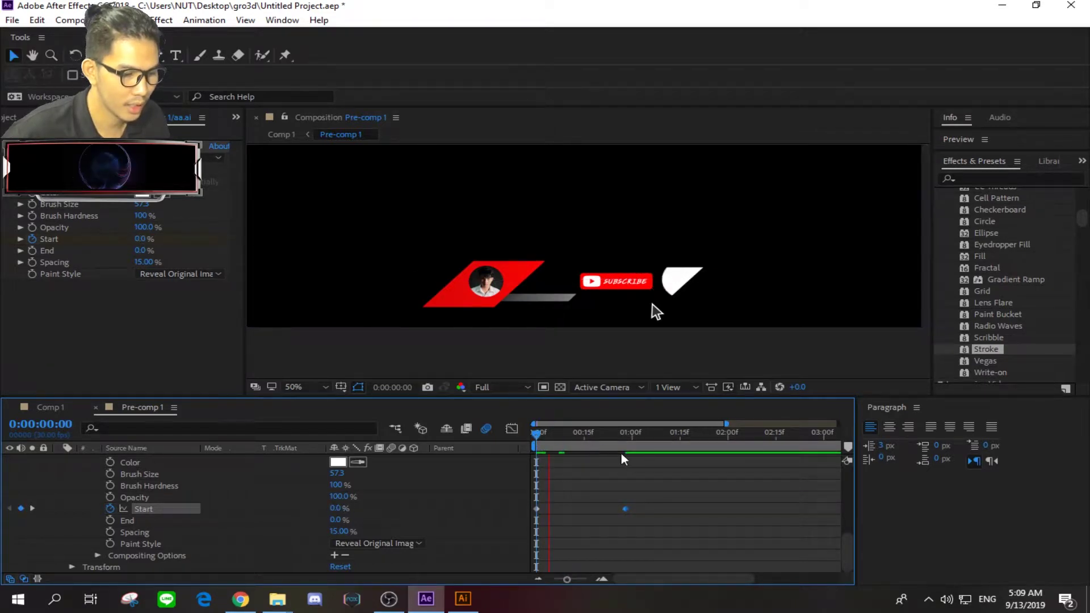
pyautogui.press('space')
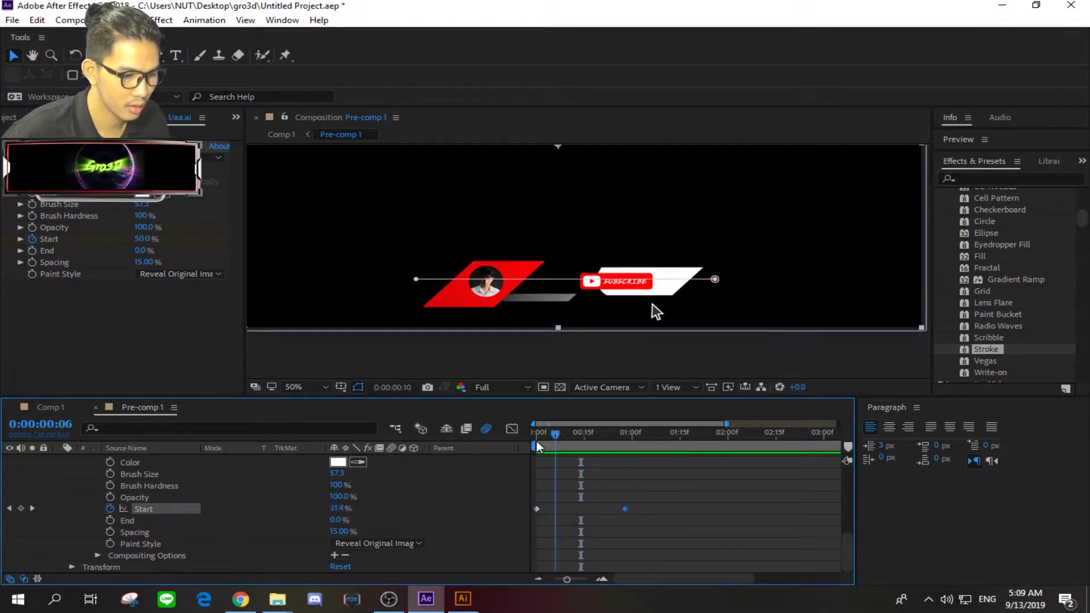
# Move the Start keyframe closer to frame 0 so the bar is fully revealed by 0:00:00:20.
pyautogui.click(537, 441)
pyautogui.moveTo(624, 508); pyautogui.dragTo(604, 508)
pyautogui.press('space')
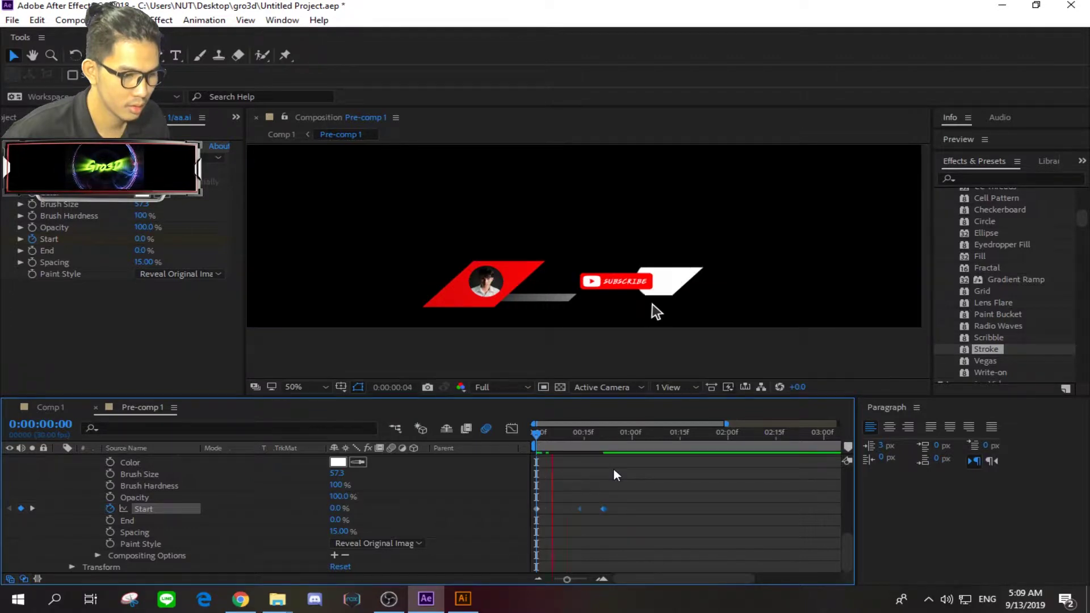
pyautogui.press('space')
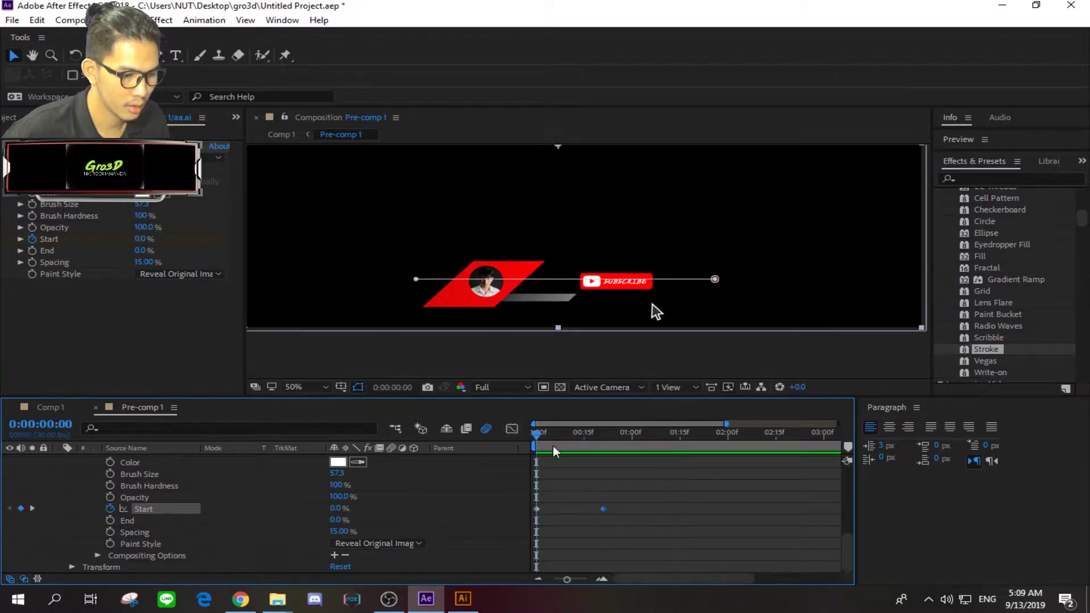
pyautogui.press('space')
pyautogui.press('space')
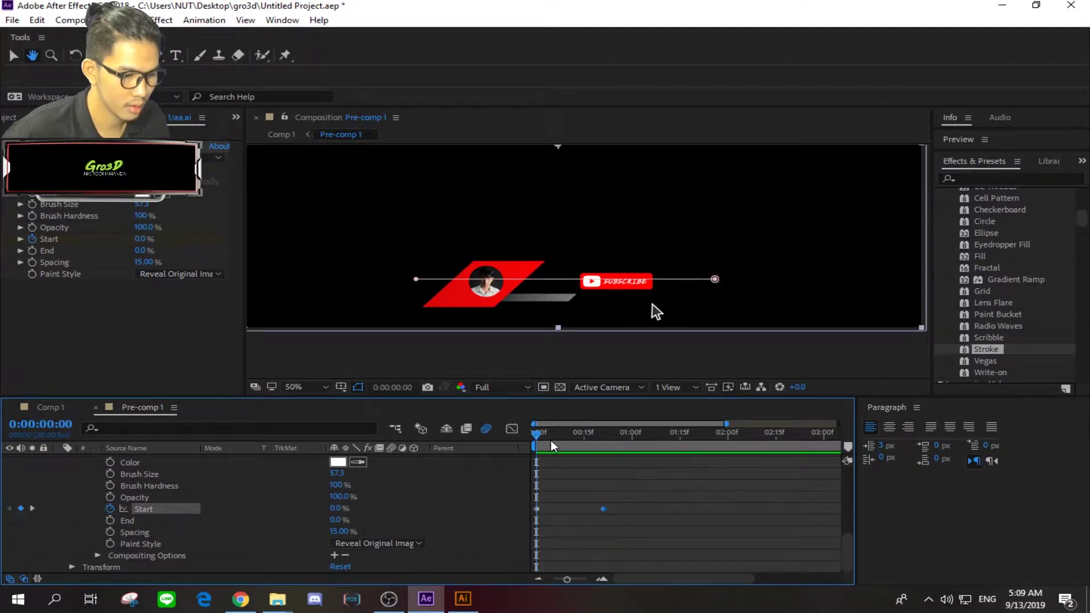
pyautogui.press('k')
pyautogui.moveTo(603, 508); pyautogui.dragTo(558, 509)
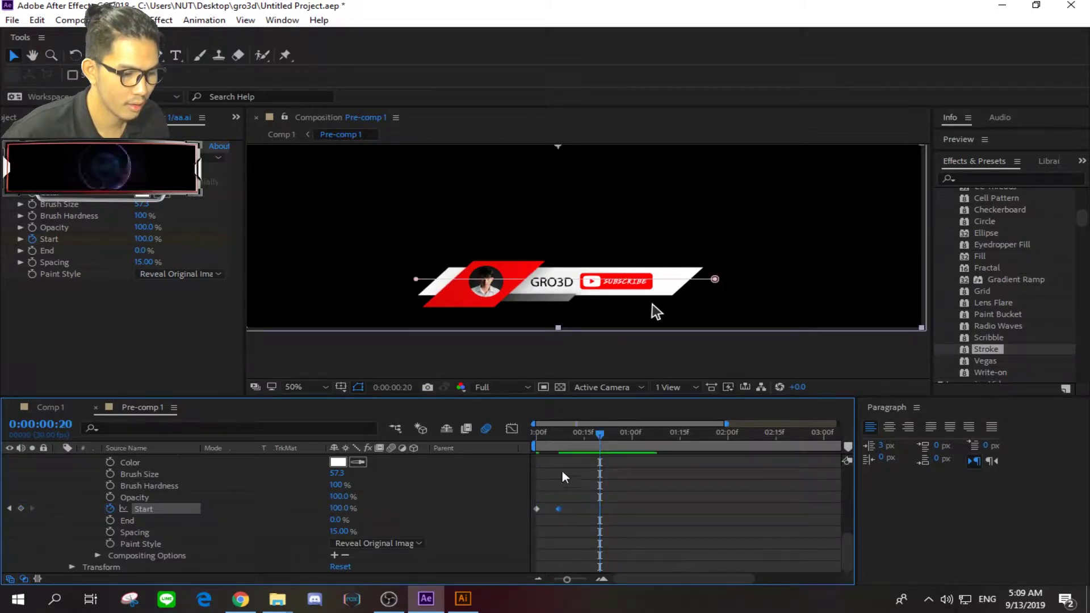
pyautogui.press('Home')
pyautogui.press('space')
pyautogui.press('space')
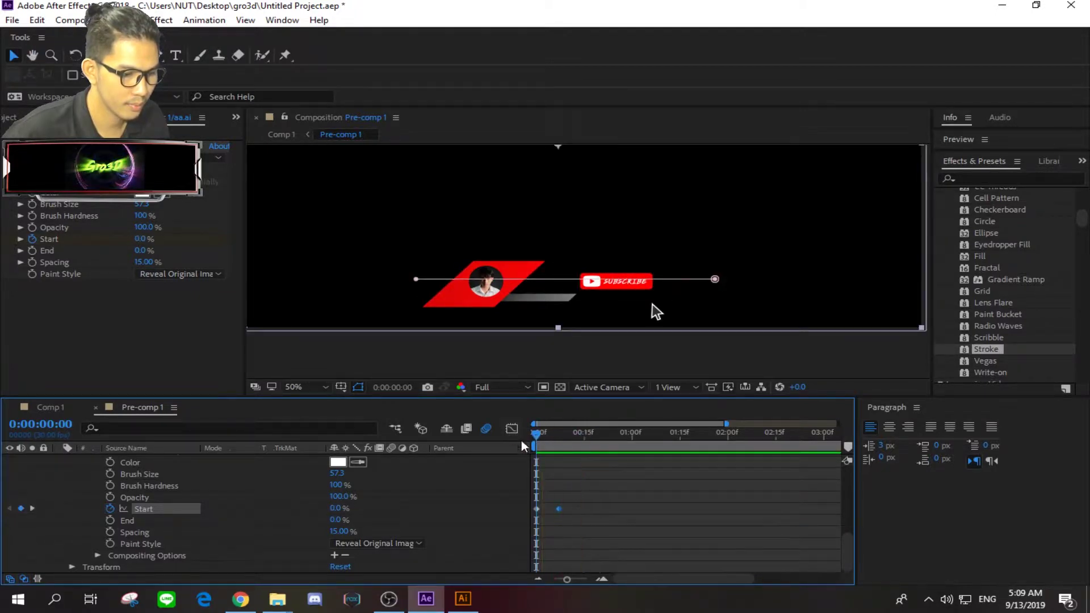
pyautogui.press('space')
pyautogui.moveTo(594, 434); pyautogui.dragTo(544, 439)
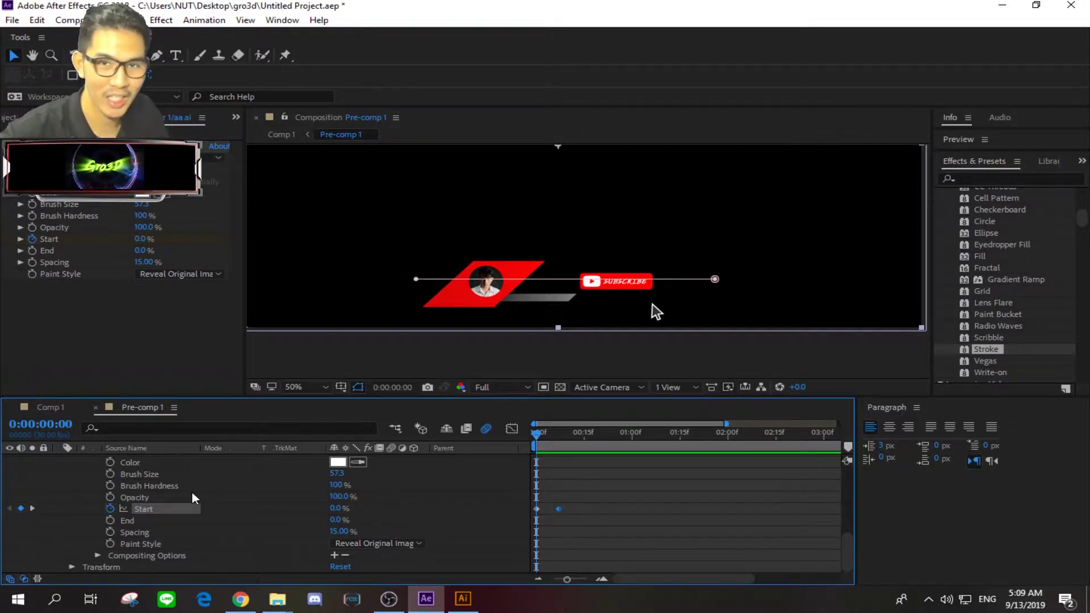
# Collapse Layer 1's properties, scrub the start of the animation, and select Layer 3/aa.ai.
pyautogui.scroll(4, 97, 516)
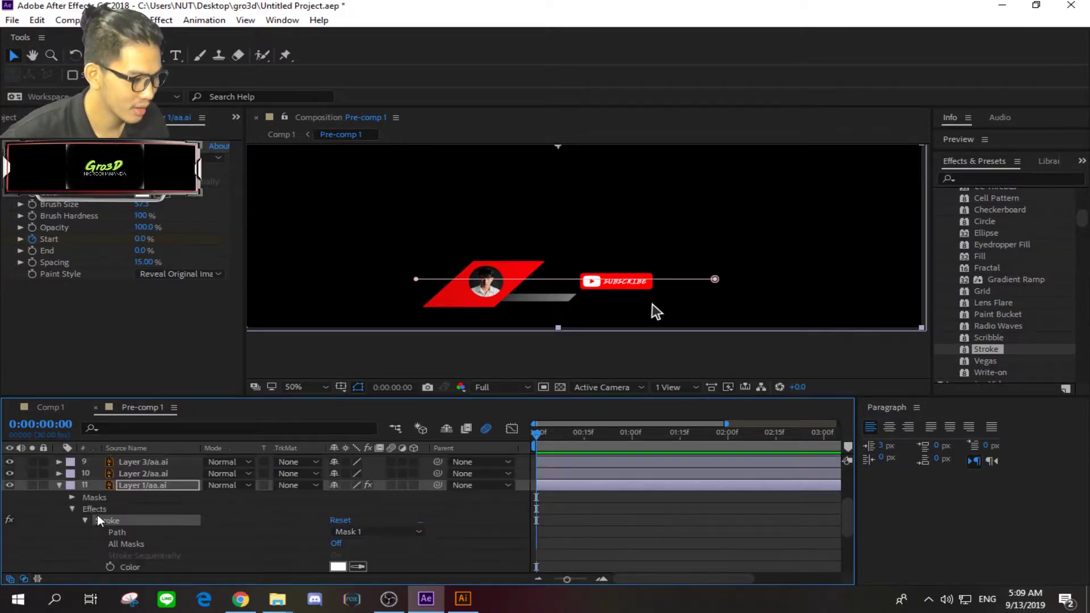
pyautogui.click(59, 486)
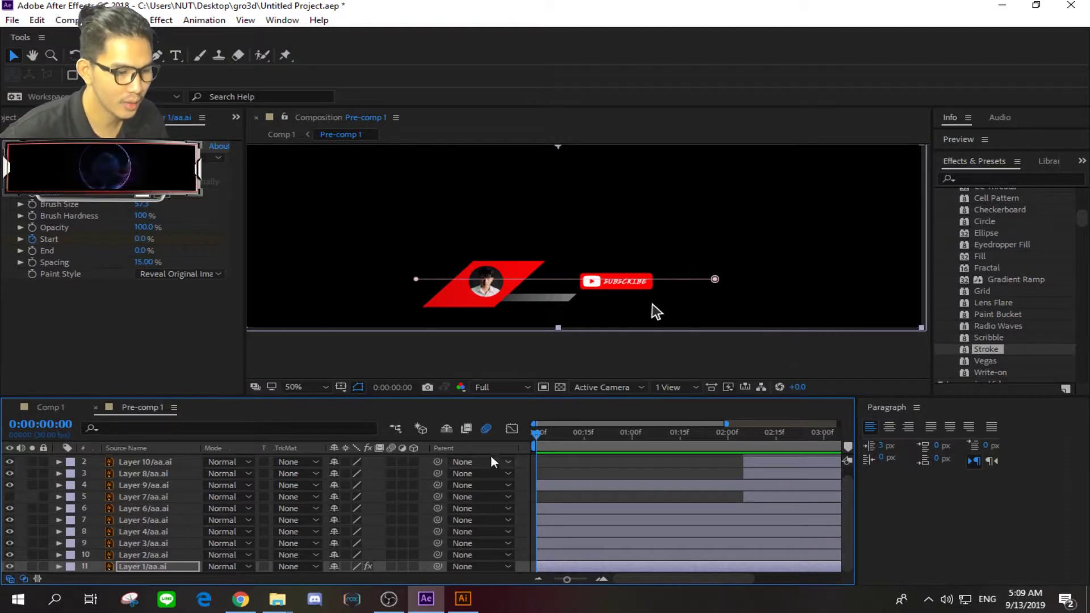
pyautogui.moveTo(535, 439); pyautogui.dragTo(565, 435)
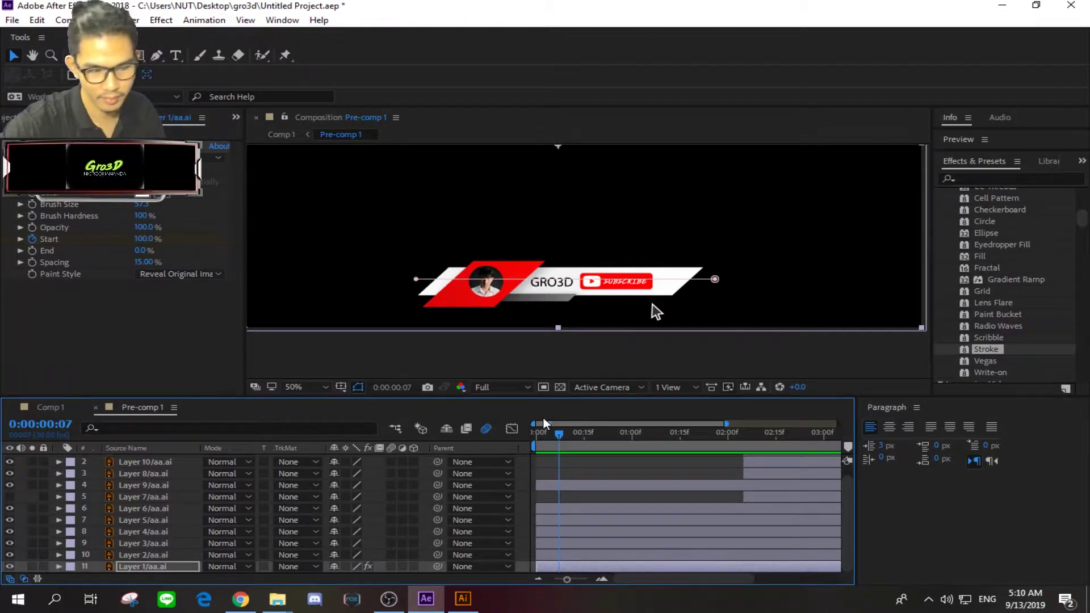
pyautogui.click(52, 543)
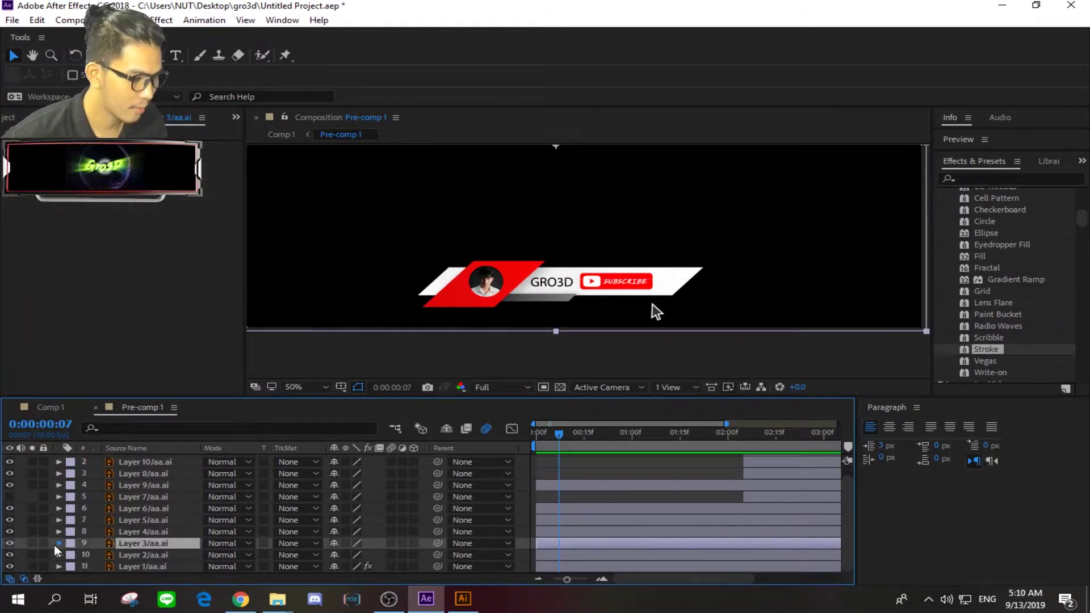
# Expand Layer 3's Transform and shift the red shape left to Position X 905.0.
pyautogui.click(58, 543)
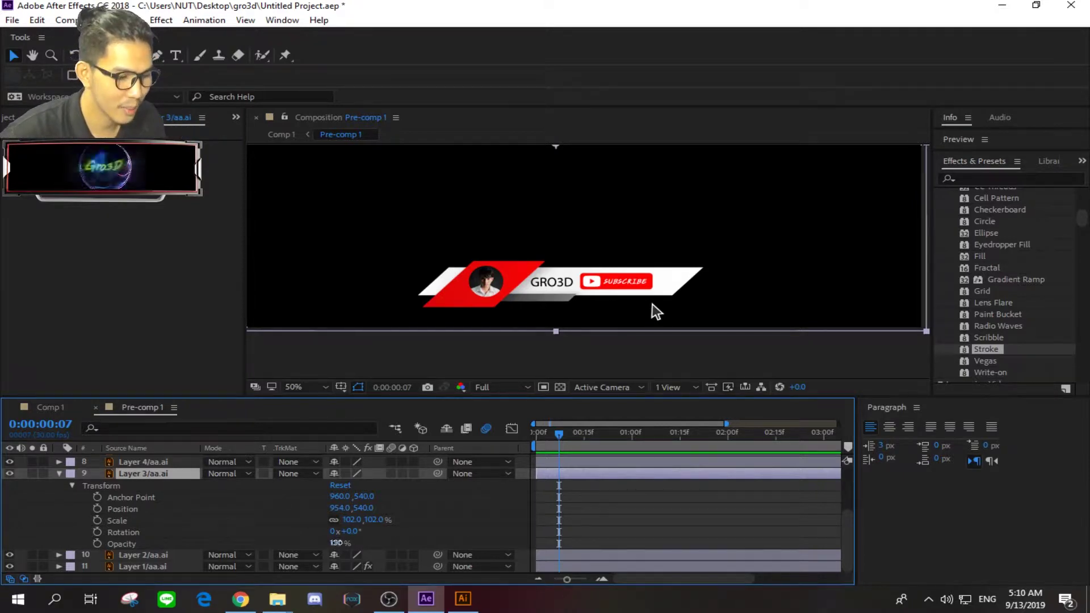
pyautogui.moveTo(335, 543); pyautogui.dragTo(281, 543)
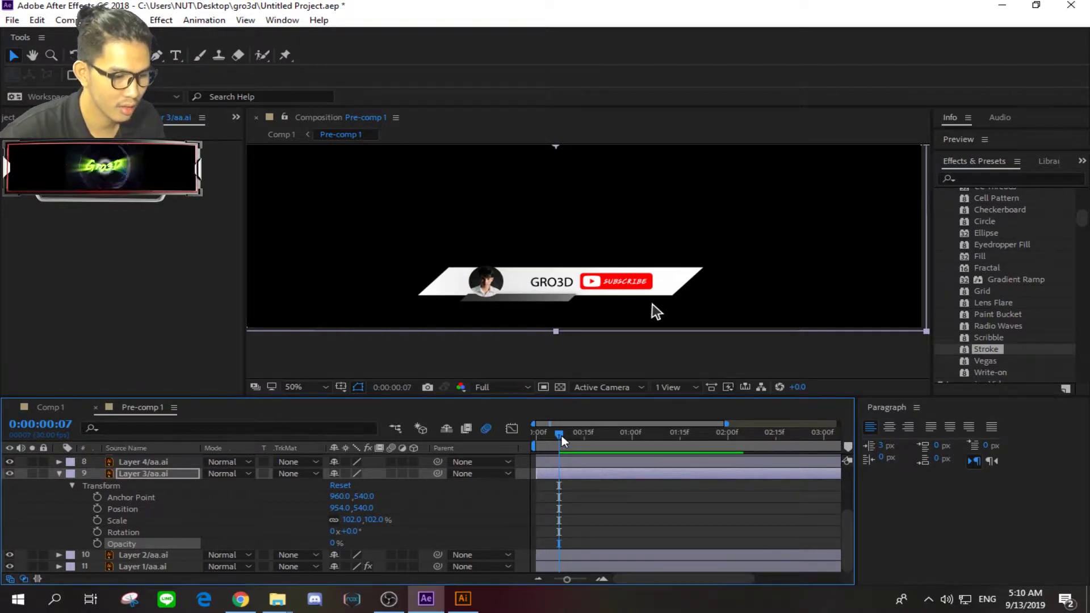
pyautogui.moveTo(561, 435)
pyautogui.mouseDown()
pyautogui.moveTo(543, 437)
pyautogui.moveTo(560, 444)
pyautogui.mouseUp()
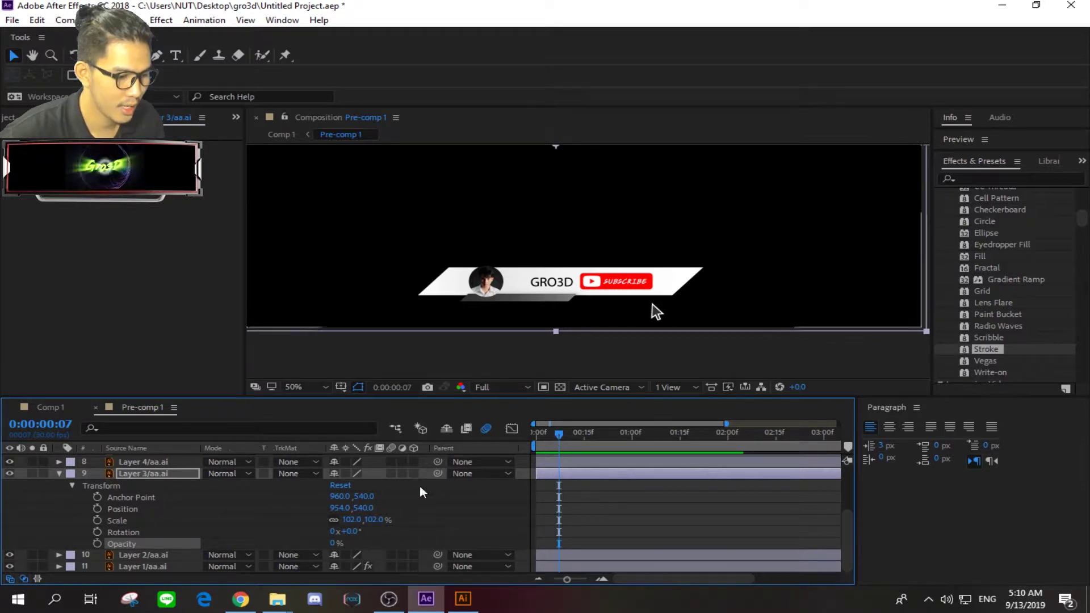
pyautogui.moveTo(336, 542); pyautogui.dragTo(470, 542)
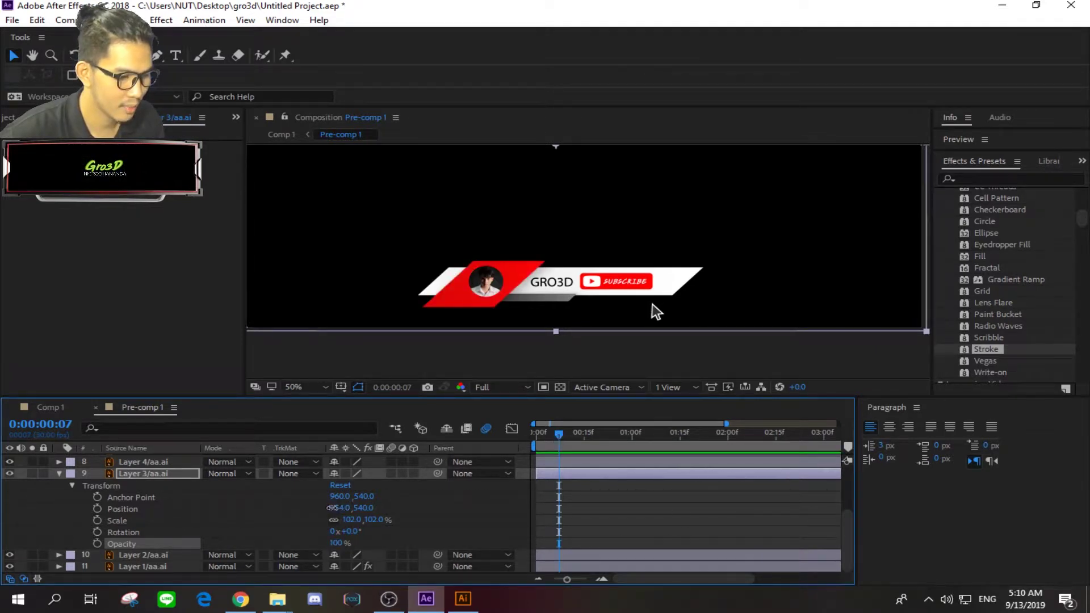
pyautogui.moveTo(331, 508); pyautogui.dragTo(304, 514)
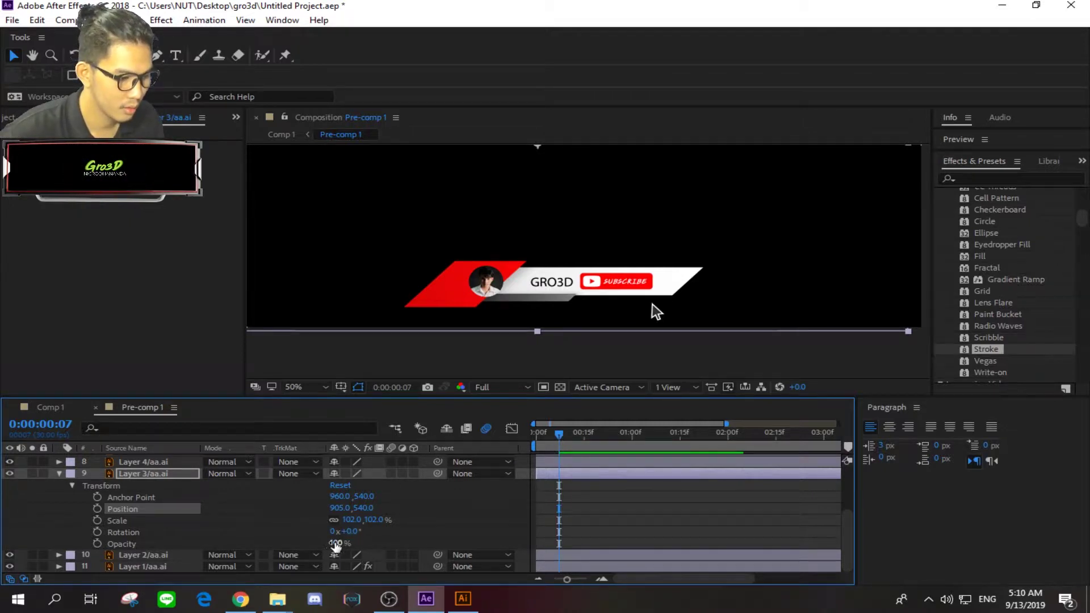
# Lower the red shape's Opacity through 39% down to 0%.
pyautogui.moveTo(336, 546)
pyautogui.mouseDown()
pyautogui.moveTo(362, 546)
pyautogui.moveTo(338, 546)
pyautogui.mouseUp()
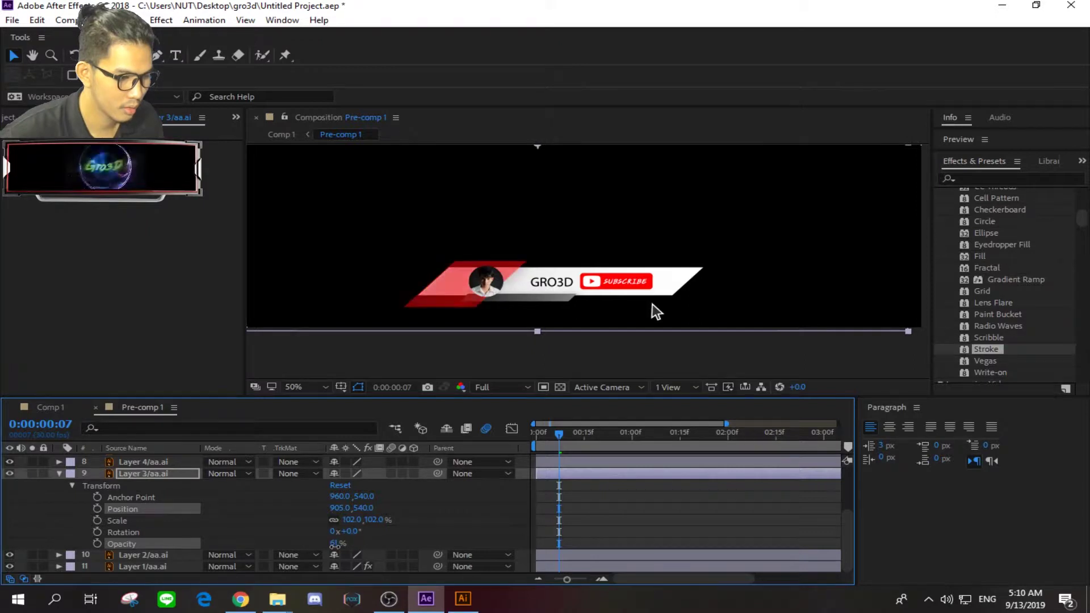
pyautogui.moveTo(559, 434); pyautogui.dragTo(559, 435)
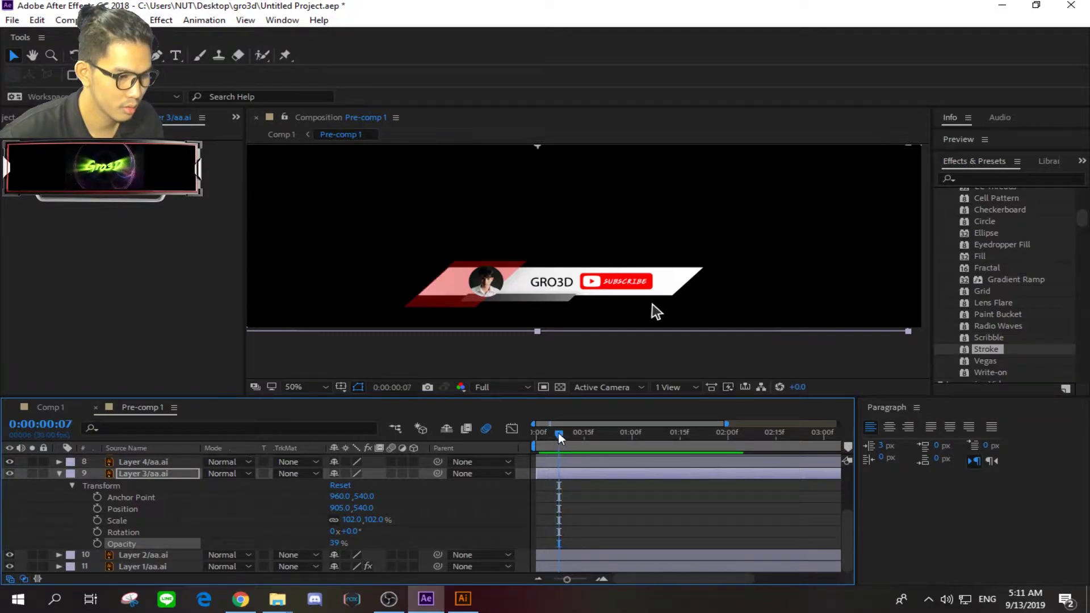
pyautogui.moveTo(557, 433); pyautogui.dragTo(560, 437)
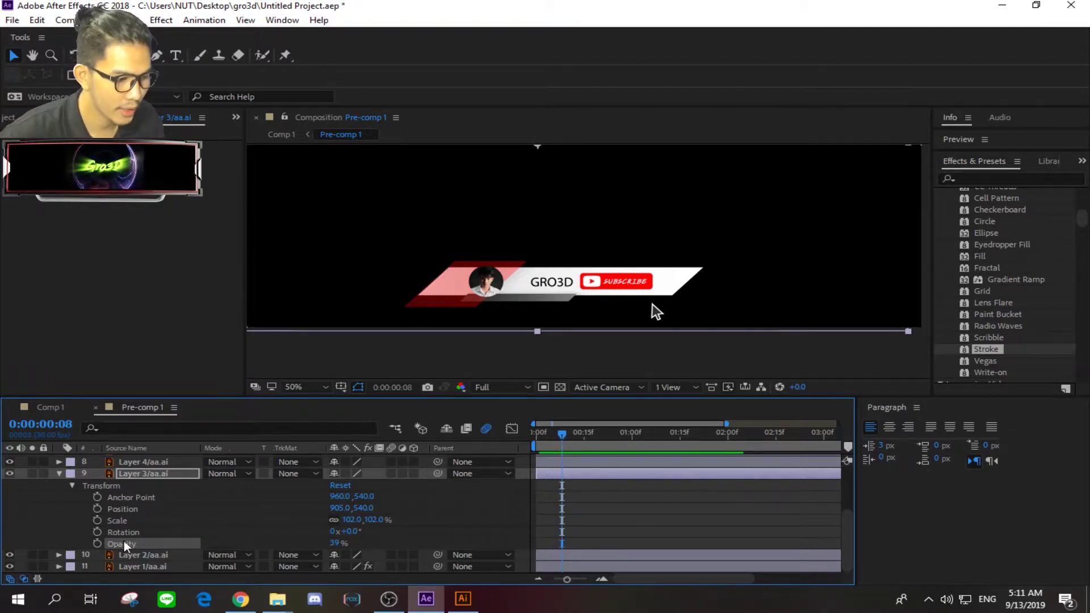
pyautogui.moveTo(332, 544); pyautogui.dragTo(328, 530)
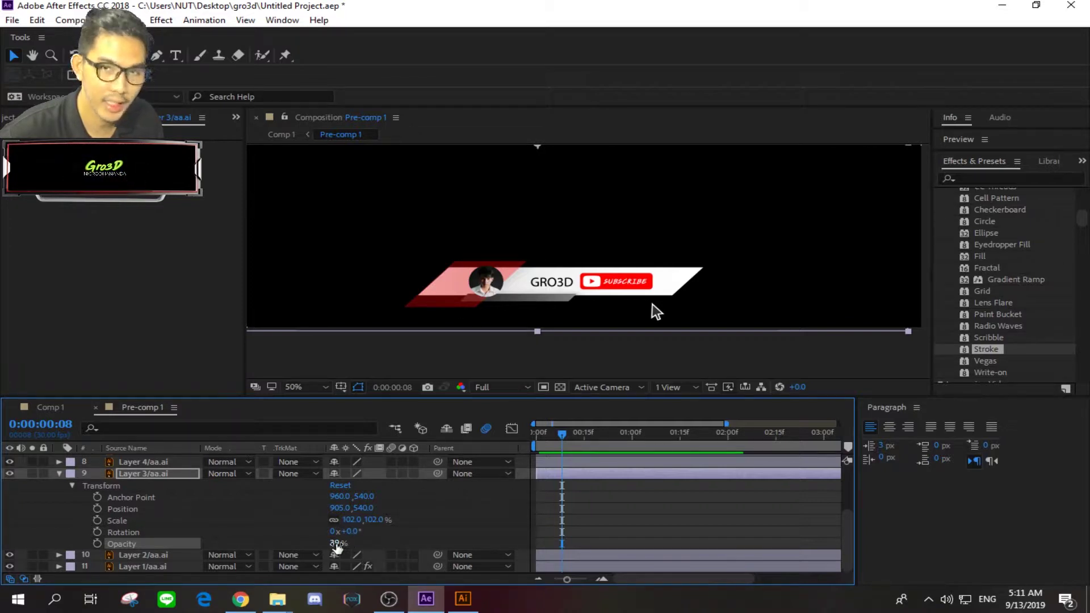
pyautogui.moveTo(337, 544); pyautogui.dragTo(199, 538)
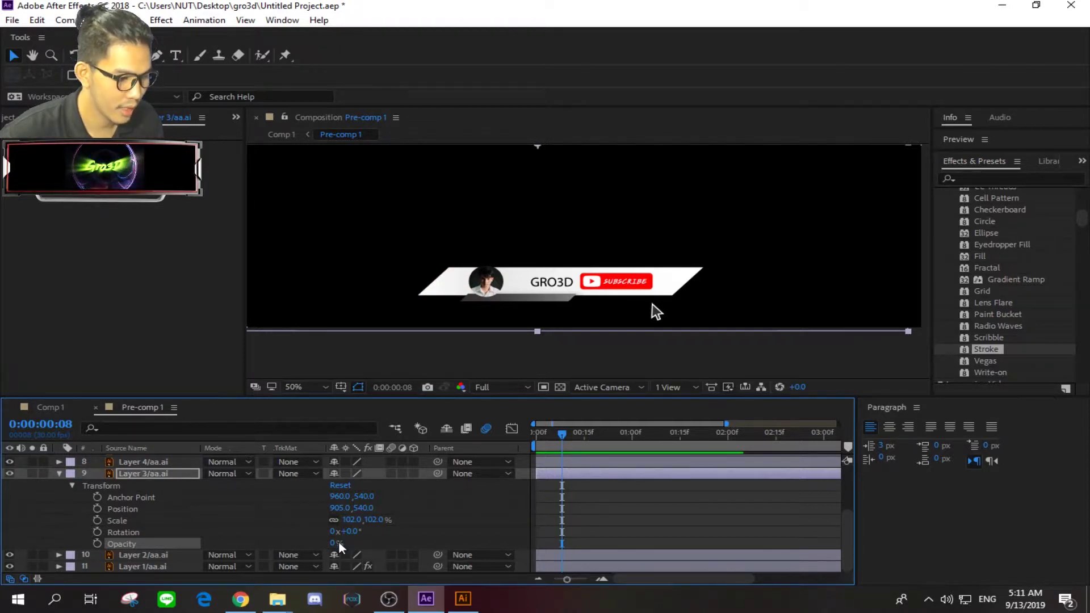
# Keyframe Layer 3's Opacity and set it to 100% at a later frame.
pyautogui.click(98, 544)
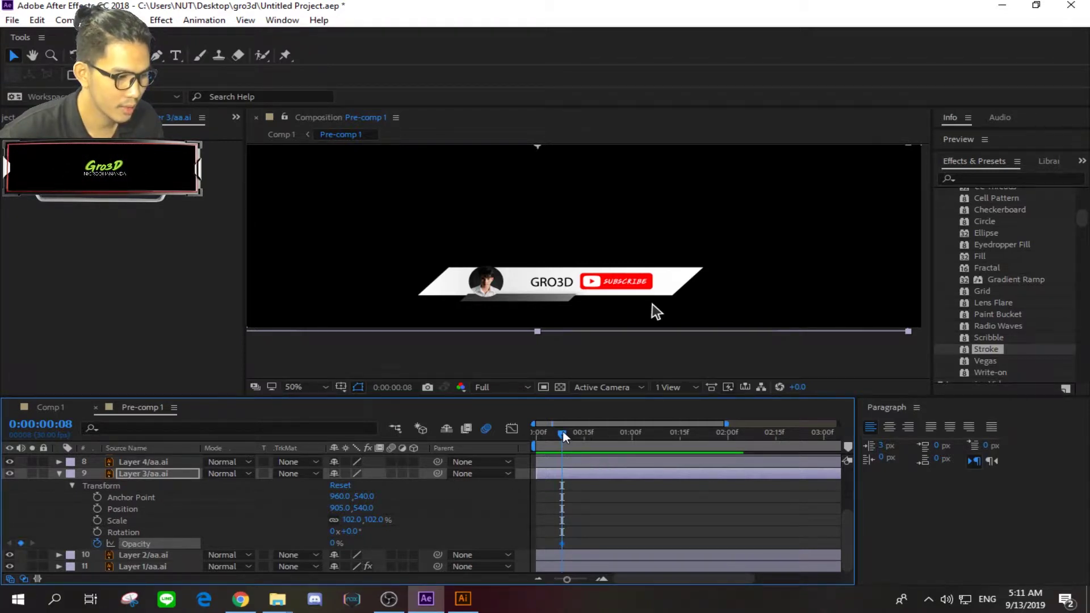
pyautogui.moveTo(563, 431); pyautogui.dragTo(576, 433)
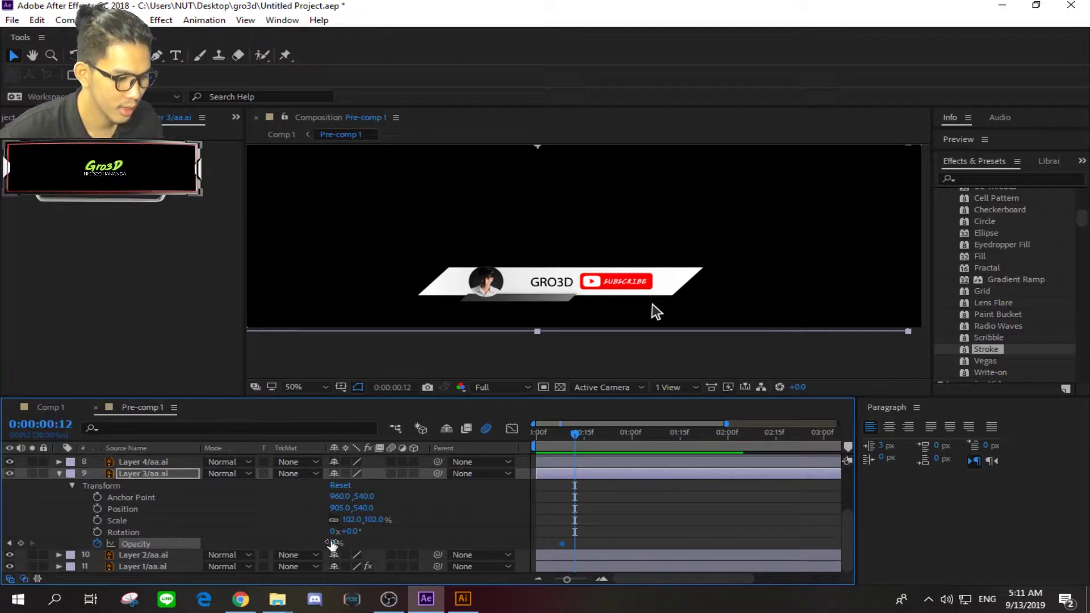
pyautogui.moveTo(333, 543); pyautogui.dragTo(875, 543)
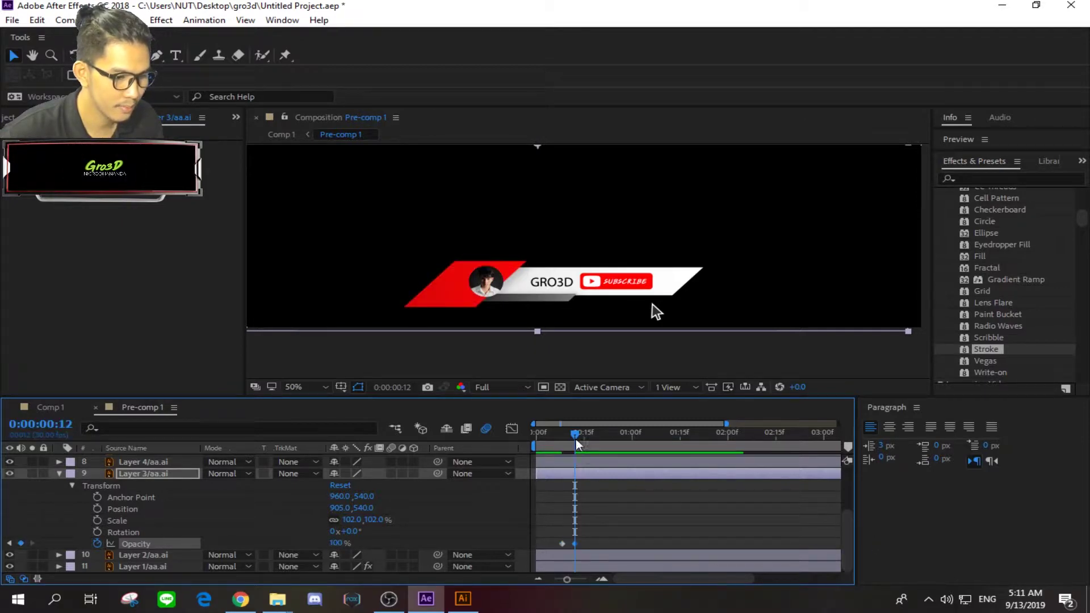
pyautogui.moveTo(571, 434); pyautogui.dragTo(561, 437)
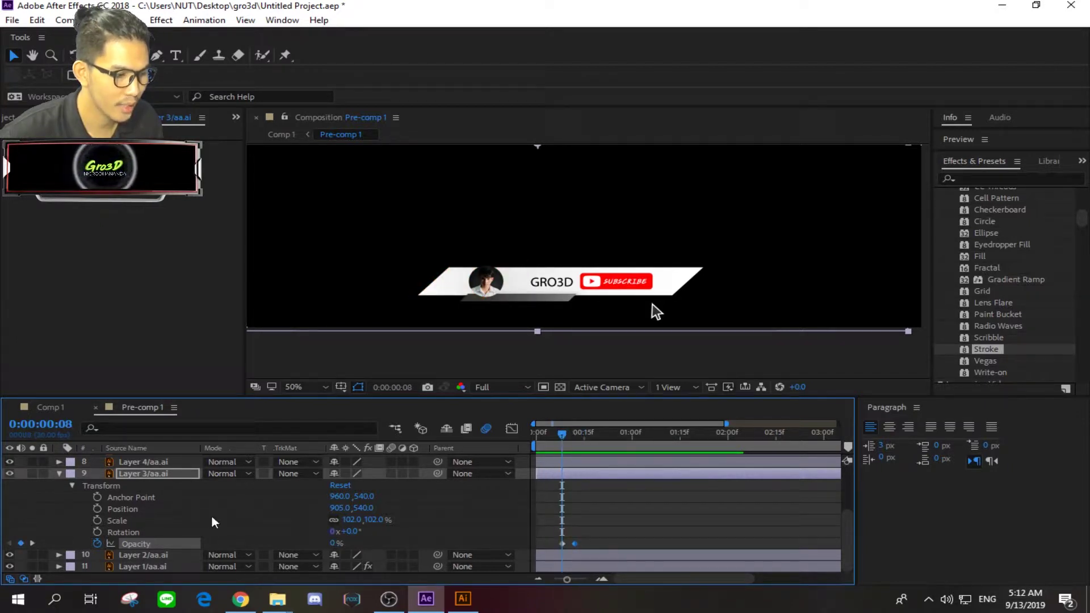
# Shift the red shape slightly right to Position 908.0, 540.0.
pyautogui.moveTo(339, 509); pyautogui.dragTo(335, 508)
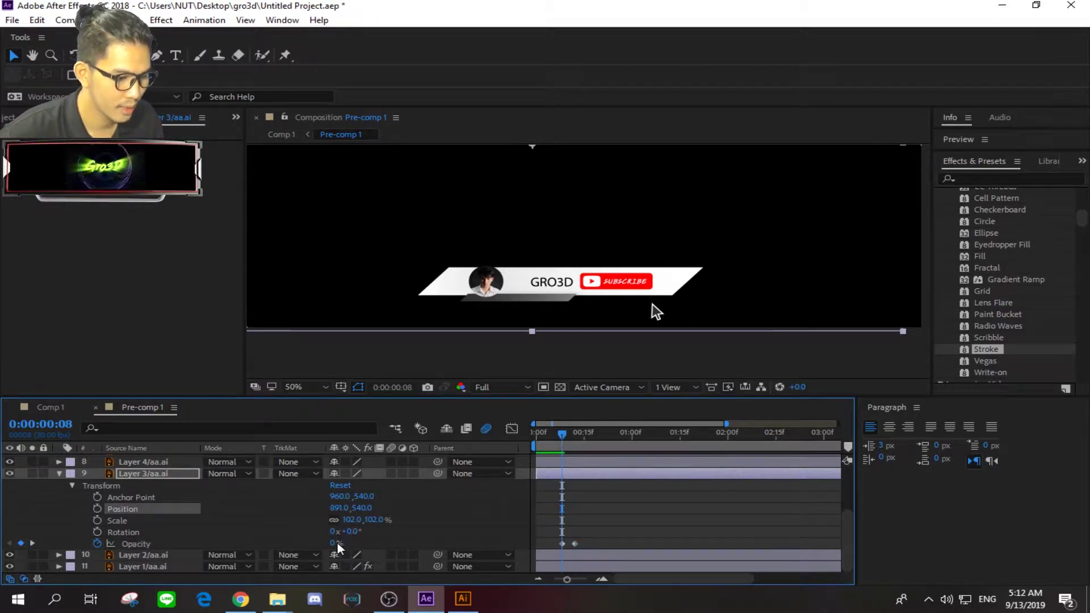
pyautogui.press('Return')
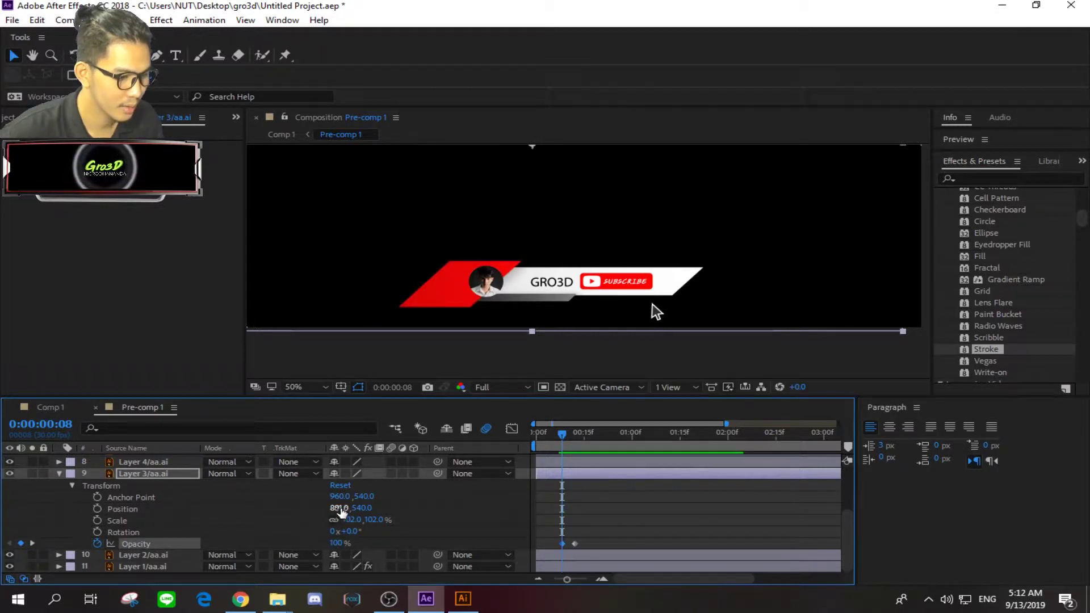
pyautogui.moveTo(340, 509)
pyautogui.mouseDown()
pyautogui.moveTo(391, 516)
pyautogui.moveTo(362, 517)
pyautogui.mouseUp()
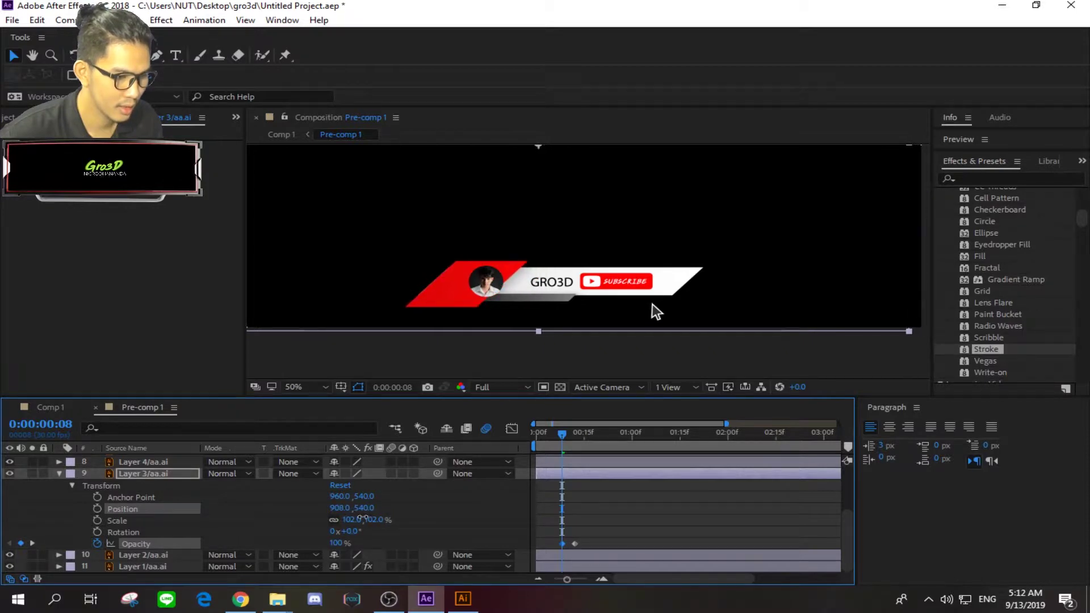
# Keyframe the red shape sliding from X 908 to 957 at frame 12, with Opacity 0% at frame 8.
pyautogui.click(98, 509)
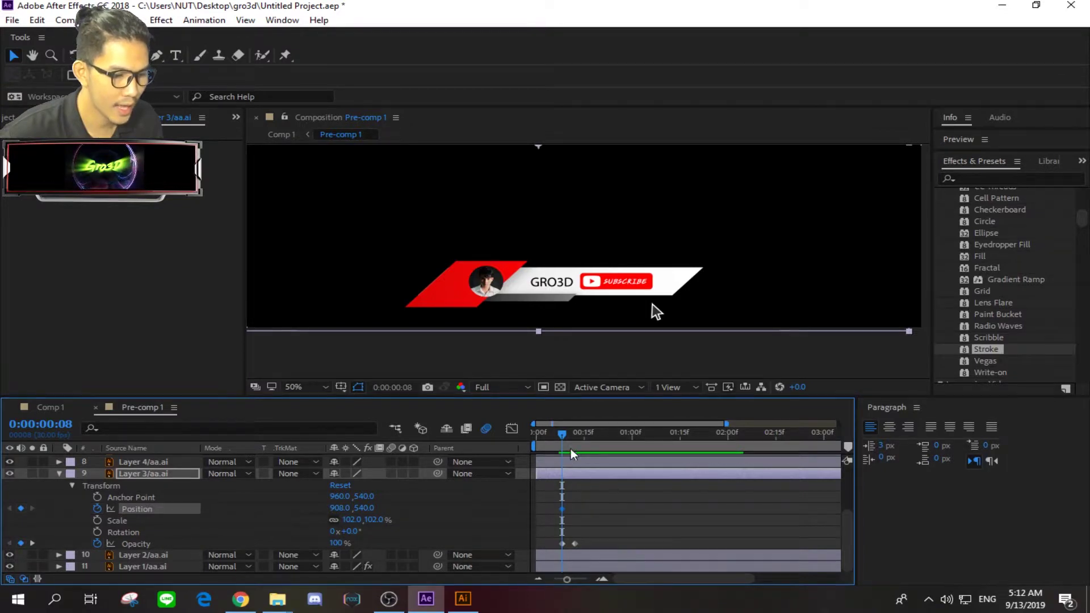
pyautogui.moveTo(562, 433); pyautogui.dragTo(575, 434)
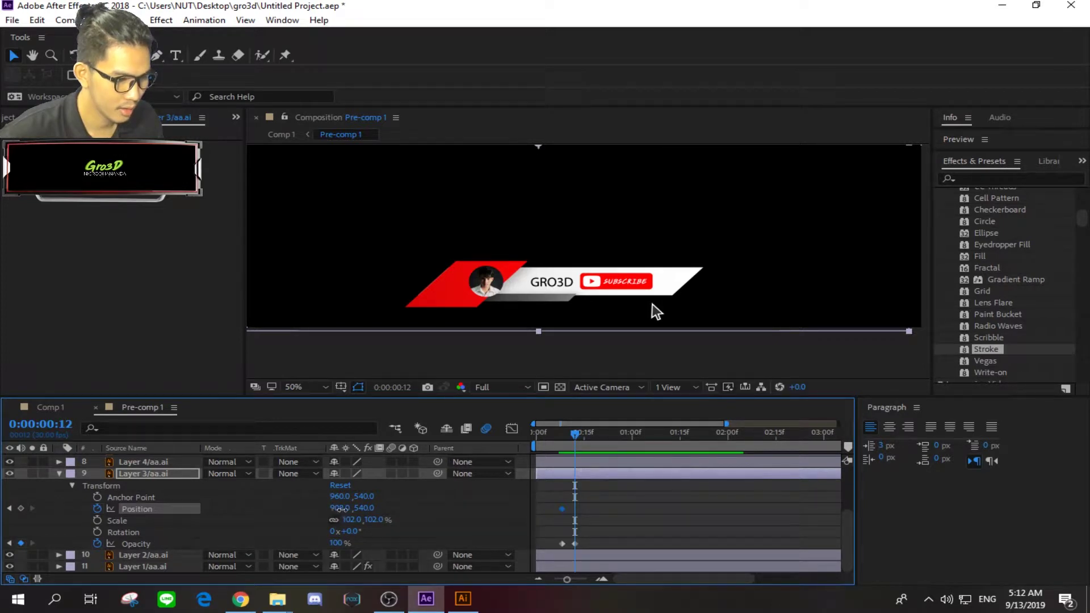
pyautogui.moveTo(341, 509); pyautogui.dragTo(375, 511)
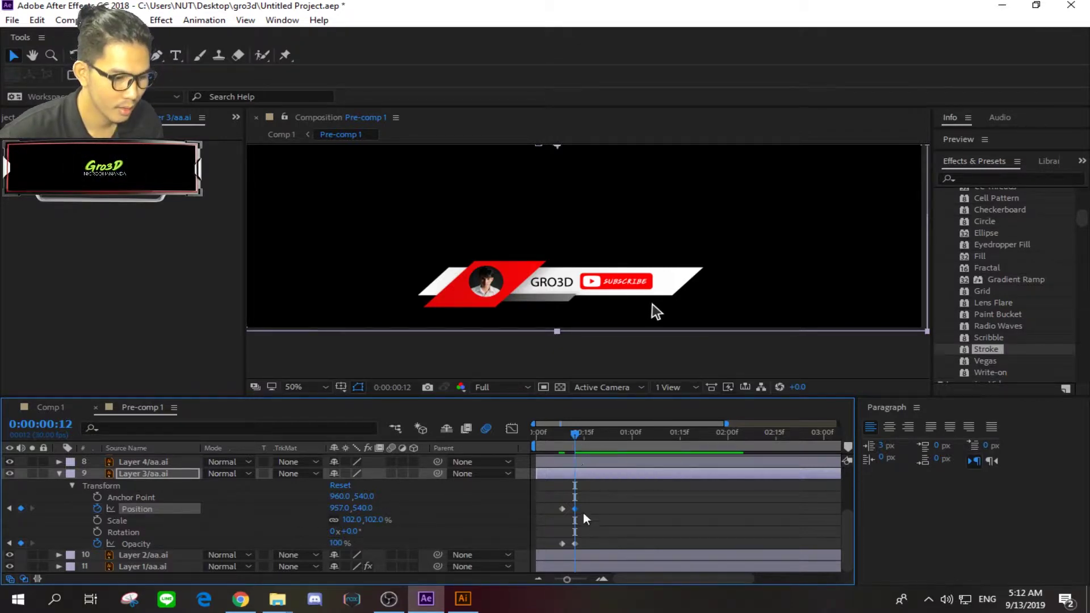
pyautogui.moveTo(575, 438); pyautogui.dragTo(560, 441)
pyautogui.click(562, 544)
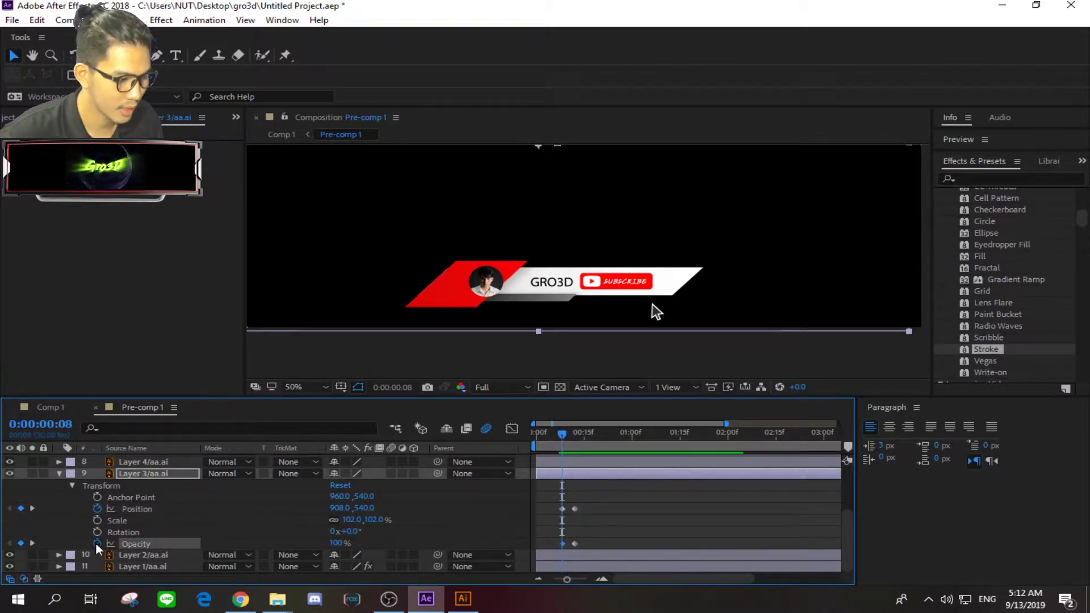
pyautogui.moveTo(336, 543); pyautogui.dragTo(273, 543)
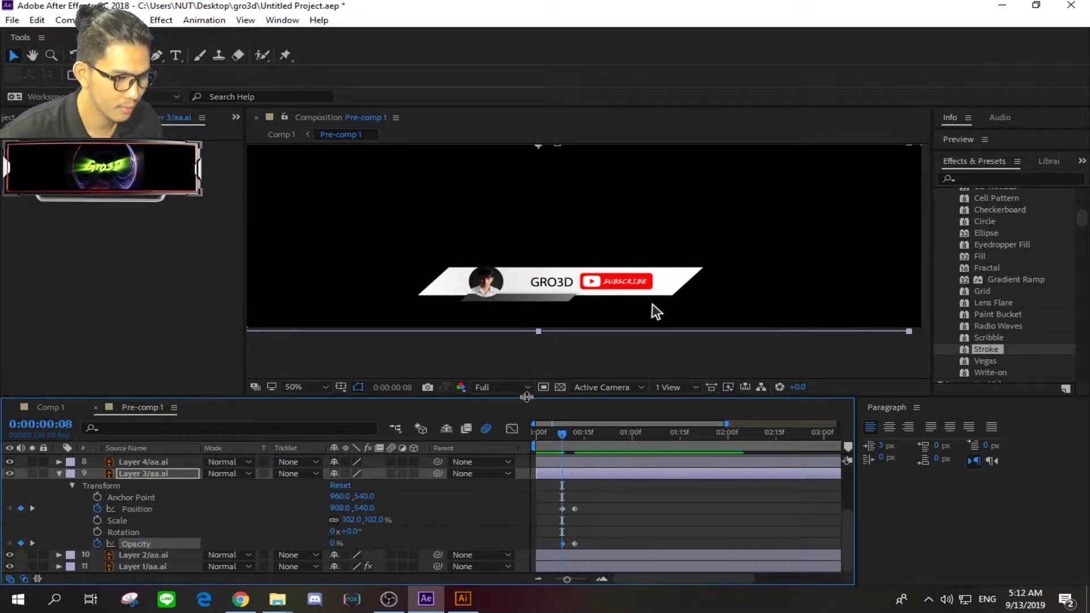
# Preview the slide-in, collapse Layer 3, and hide Layer 2/aa.ai to identify it.
pyautogui.moveTo(559, 439); pyautogui.dragTo(533, 432)
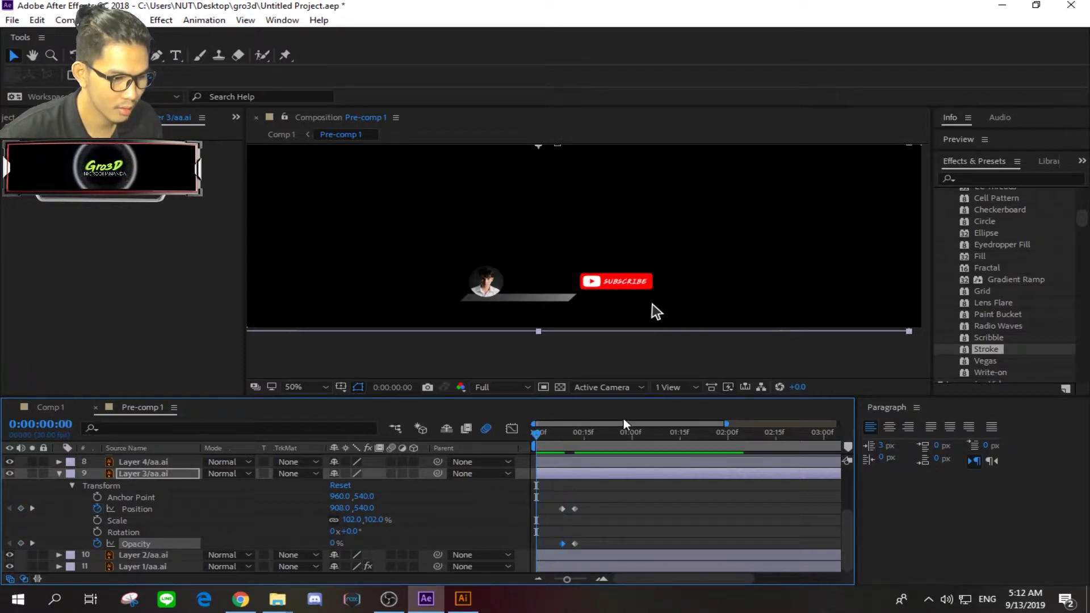
pyautogui.press('space')
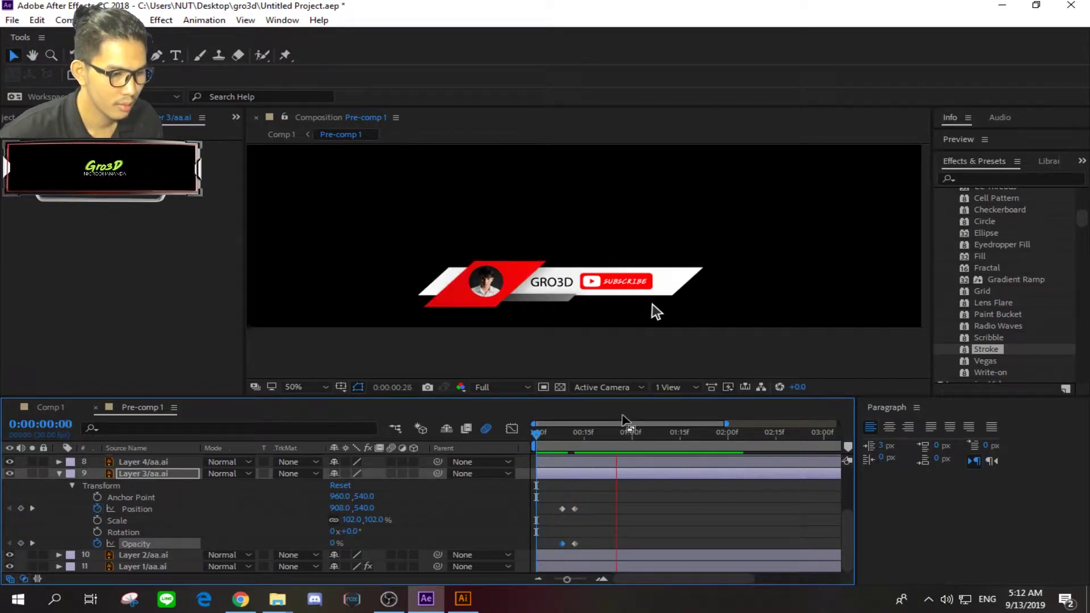
pyautogui.press('space')
pyautogui.press('space')
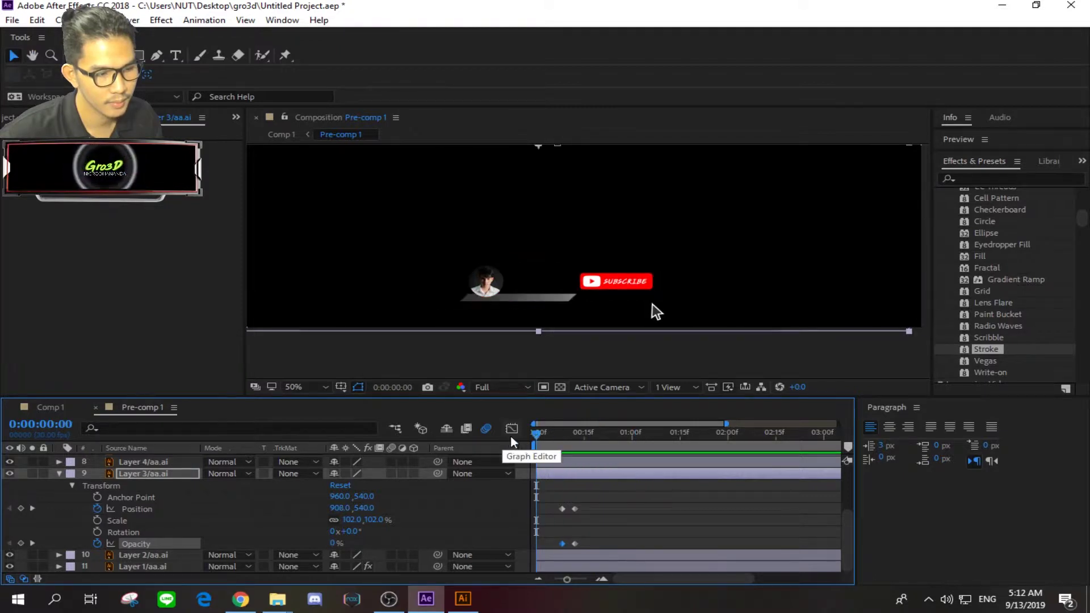
pyautogui.moveTo(532, 436); pyautogui.dragTo(576, 439)
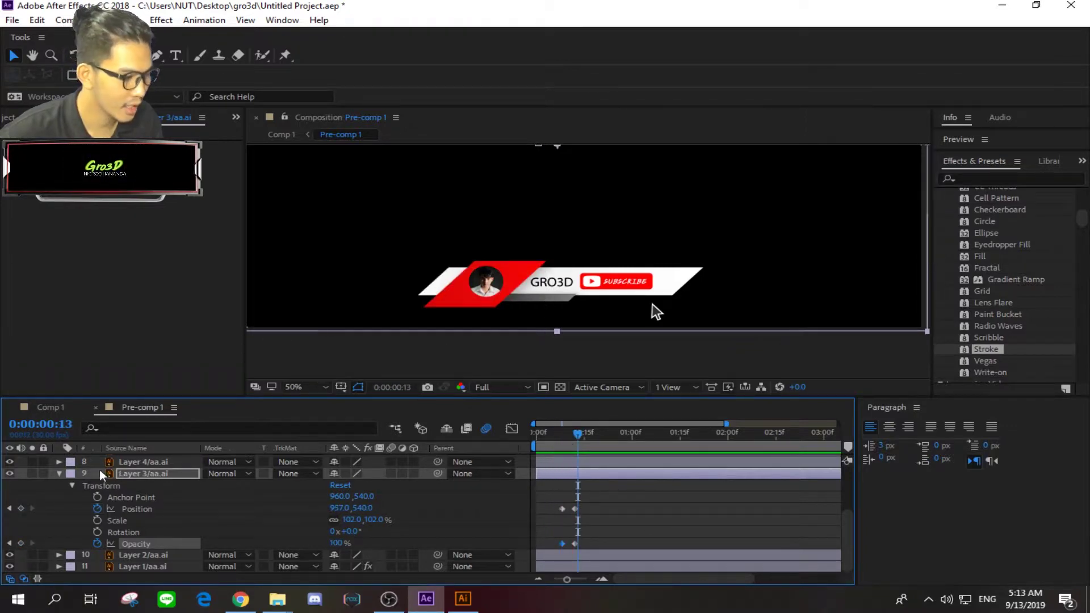
pyautogui.click(59, 473)
pyautogui.click(123, 554)
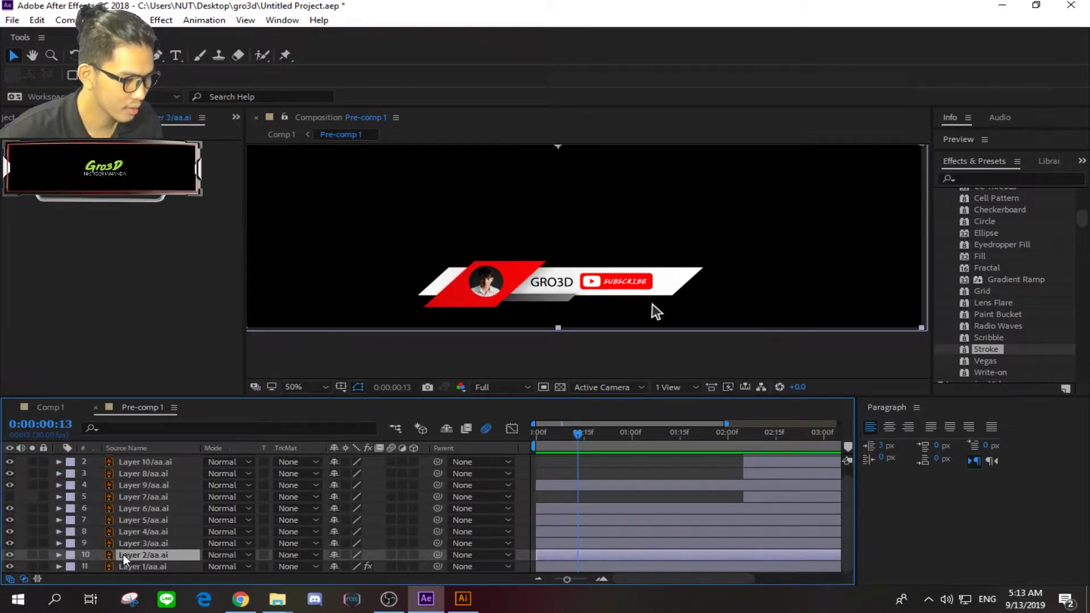
pyautogui.click(9, 555)
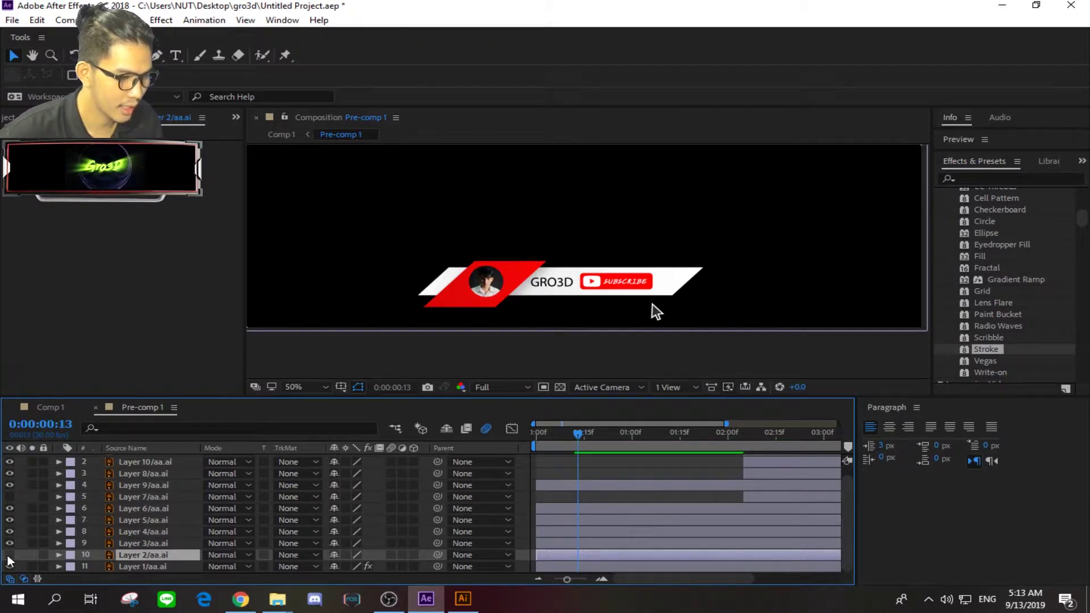
# Unhide Layer 2/aa.ai, expand its Transform properties, and toggle visibility to identify it.
pyautogui.click(9, 555)
pyautogui.click(59, 554)
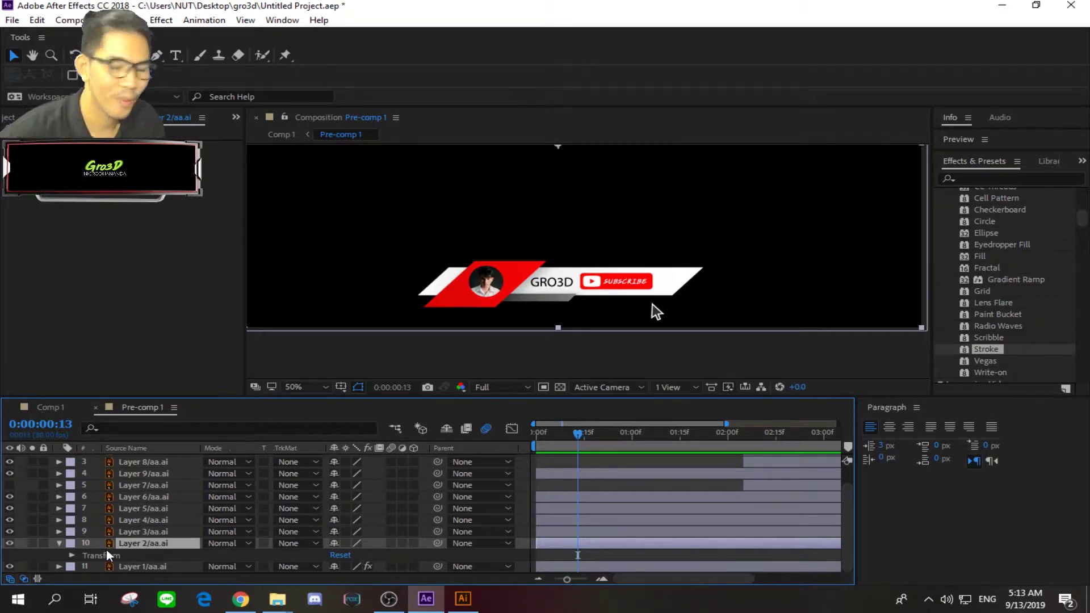
pyautogui.click(72, 556)
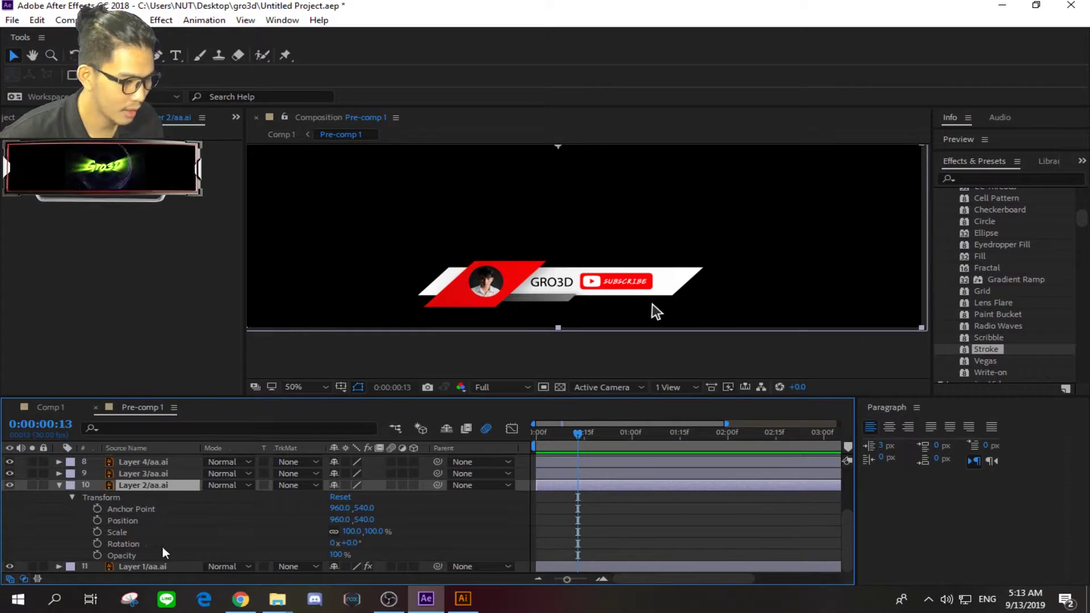
pyautogui.click(97, 555)
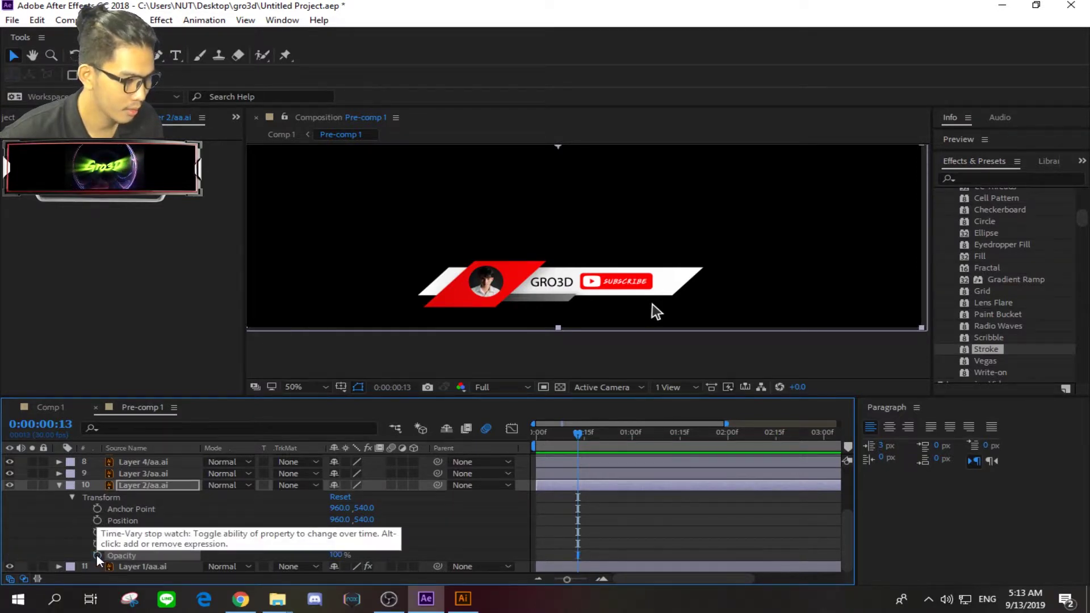
pyautogui.click(10, 486)
pyautogui.click(10, 486)
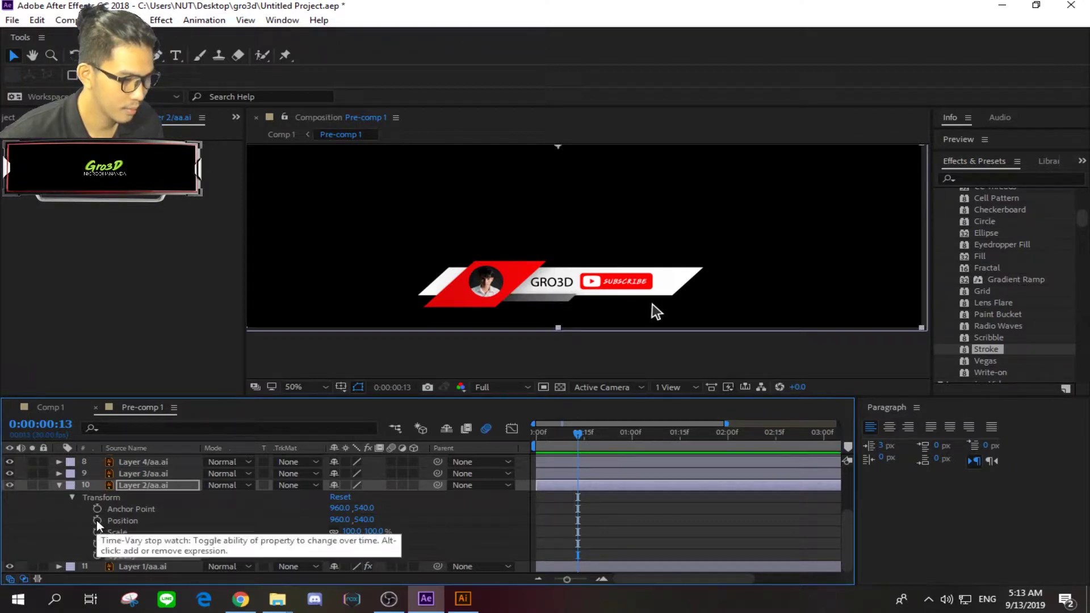
# Set a Position keyframe for Layer 2 at X 838.0 on frame 12.
pyautogui.moveTo(574, 432); pyautogui.dragTo(577, 431)
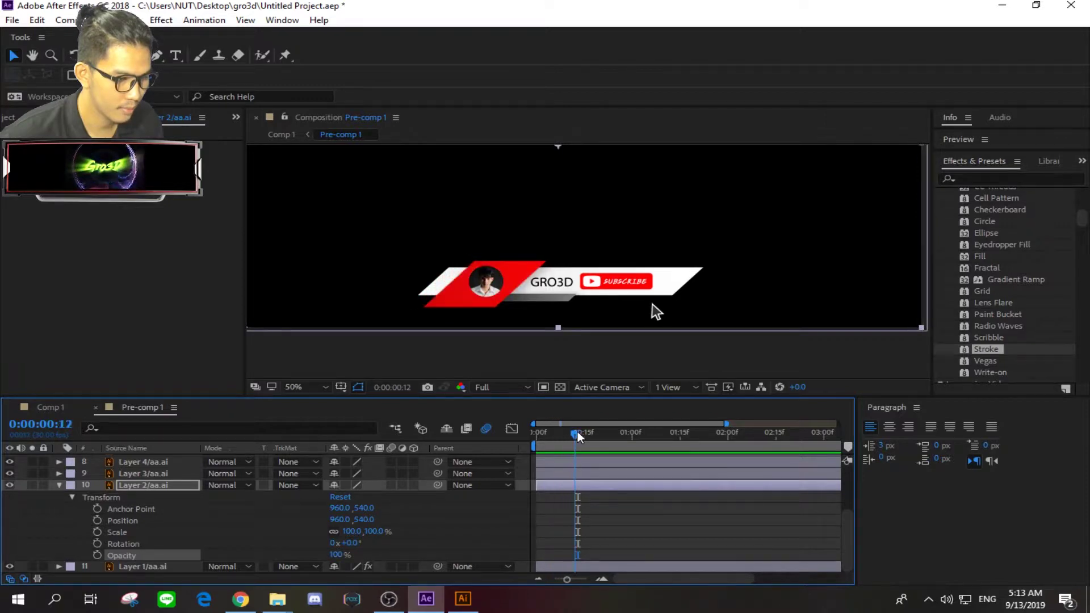
pyautogui.click(98, 521)
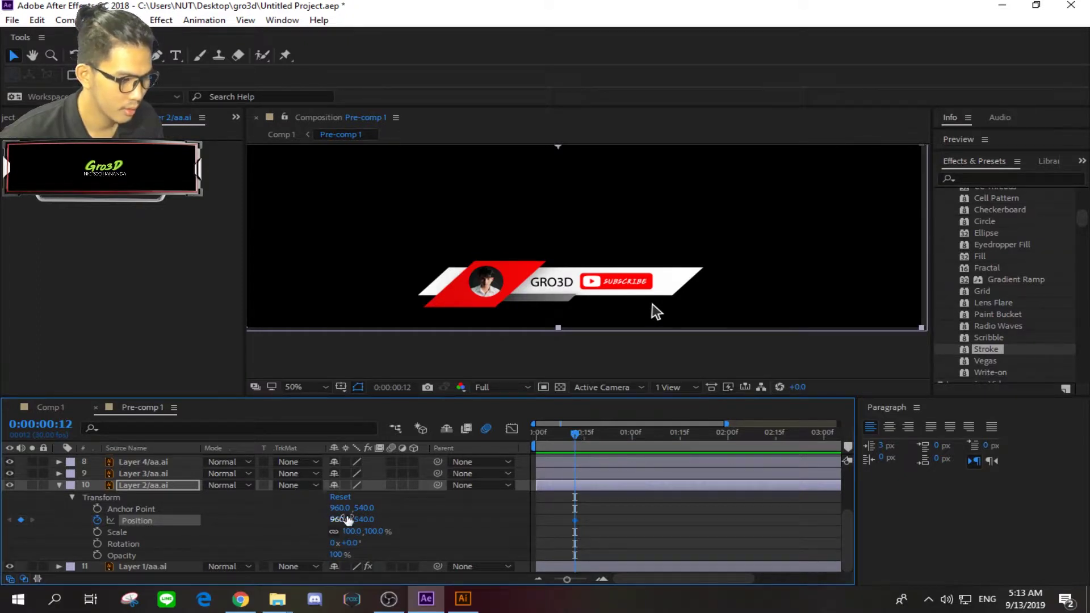
pyautogui.moveTo(342, 519)
pyautogui.mouseDown()
pyautogui.moveTo(164, 509)
pyautogui.moveTo(259, 524)
pyautogui.moveTo(249, 523)
pyautogui.mouseUp()
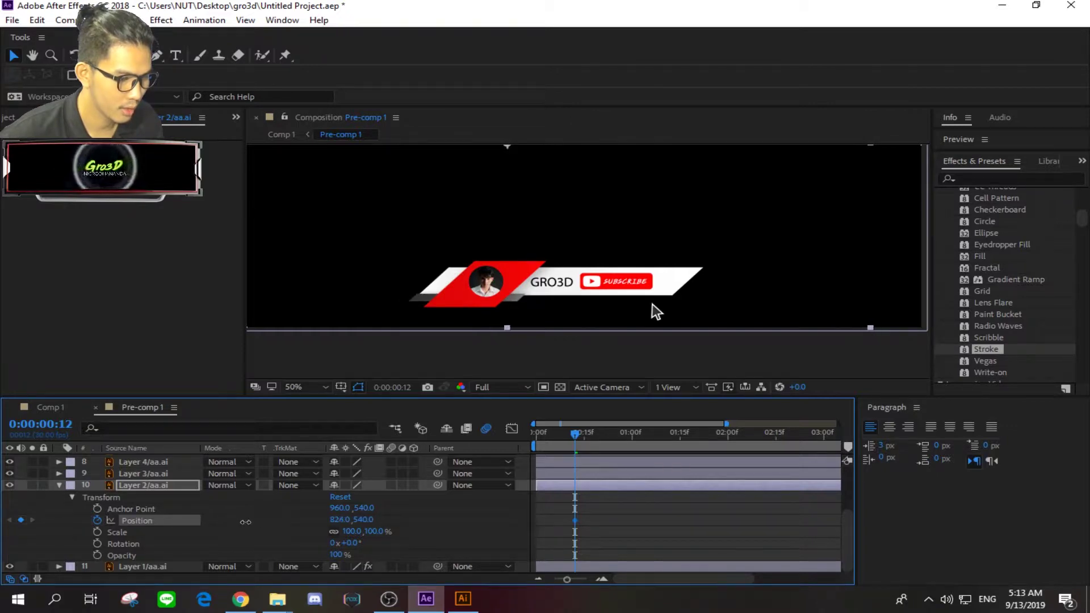
pyautogui.moveTo(248, 523); pyautogui.dragTo(262, 533)
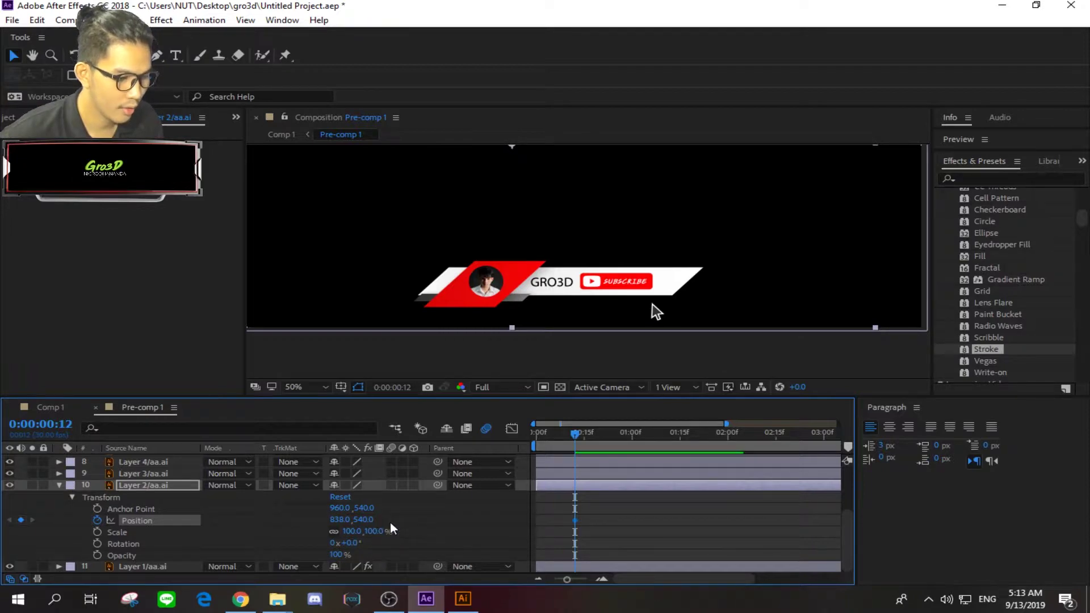
# Set Layer 2's end Position to X 968.0 at frame 17 and Opacity to 0% at frame 12.
pyautogui.moveTo(577, 434); pyautogui.dragTo(593, 432)
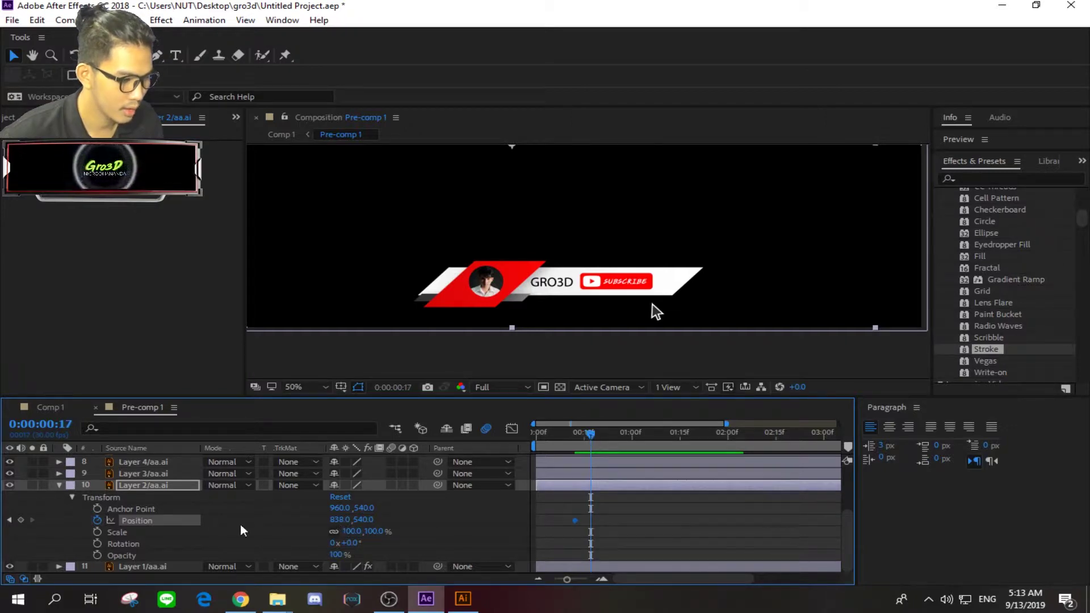
pyautogui.moveTo(339, 519)
pyautogui.mouseDown()
pyautogui.moveTo(435, 514)
pyautogui.moveTo(485, 528)
pyautogui.moveTo(472, 530)
pyautogui.mouseUp()
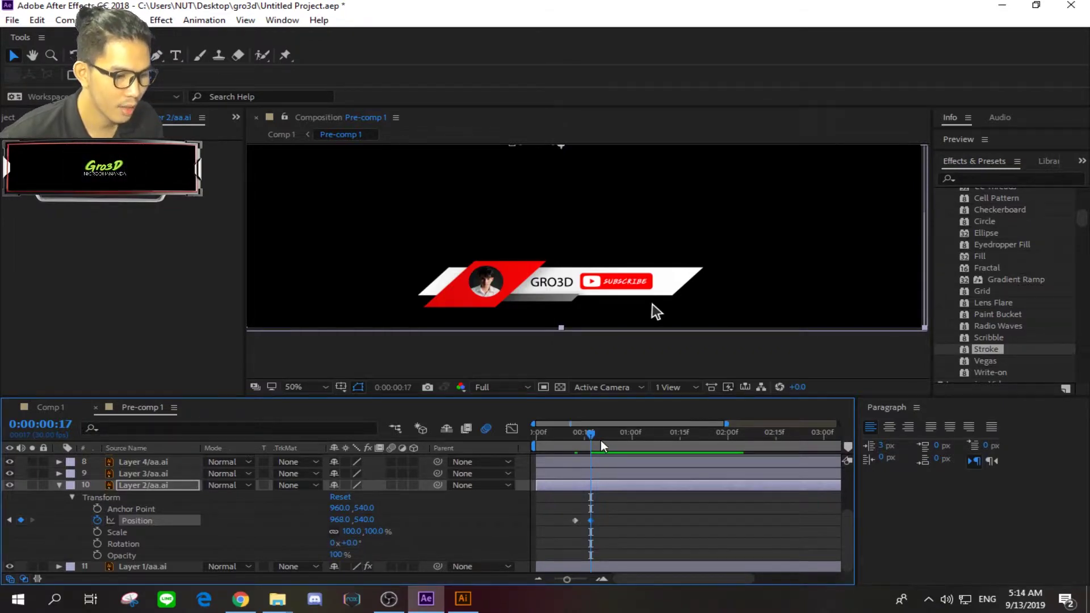
pyautogui.moveTo(587, 431); pyautogui.dragTo(574, 431)
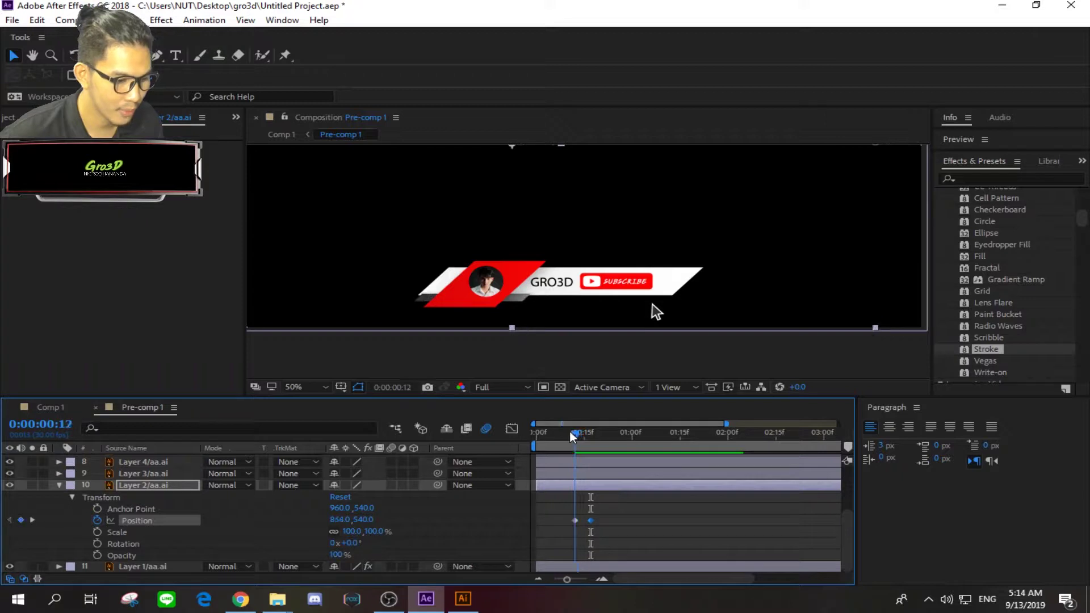
pyautogui.moveTo(336, 556); pyautogui.dragTo(272, 556)
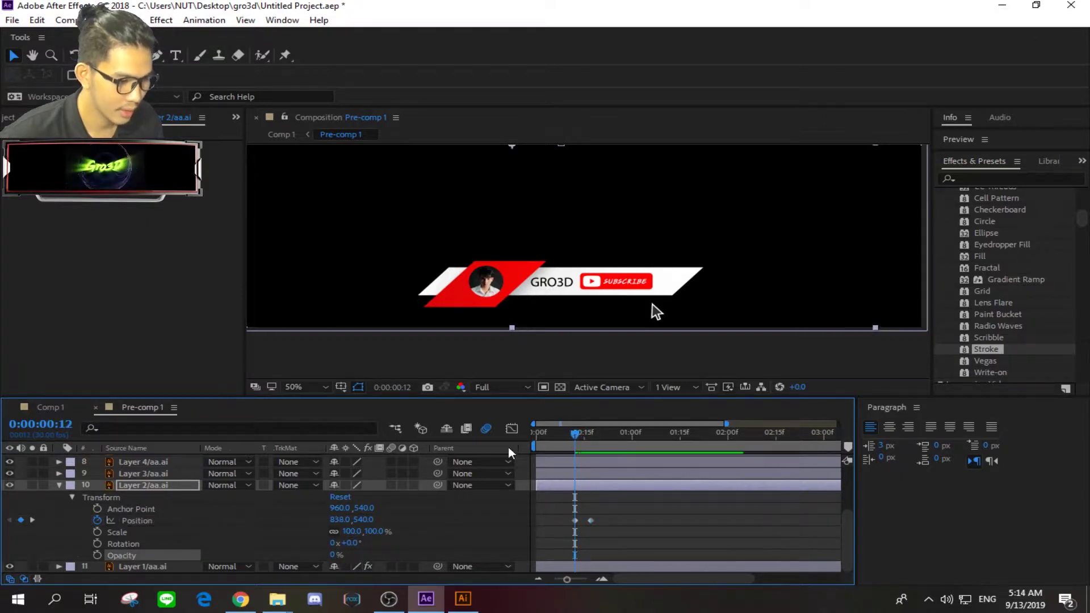
# Keyframe Layer 2's Opacity from 0% at frame 12 to 100% at frame 17.
pyautogui.moveTo(577, 434); pyautogui.dragTo(576, 433)
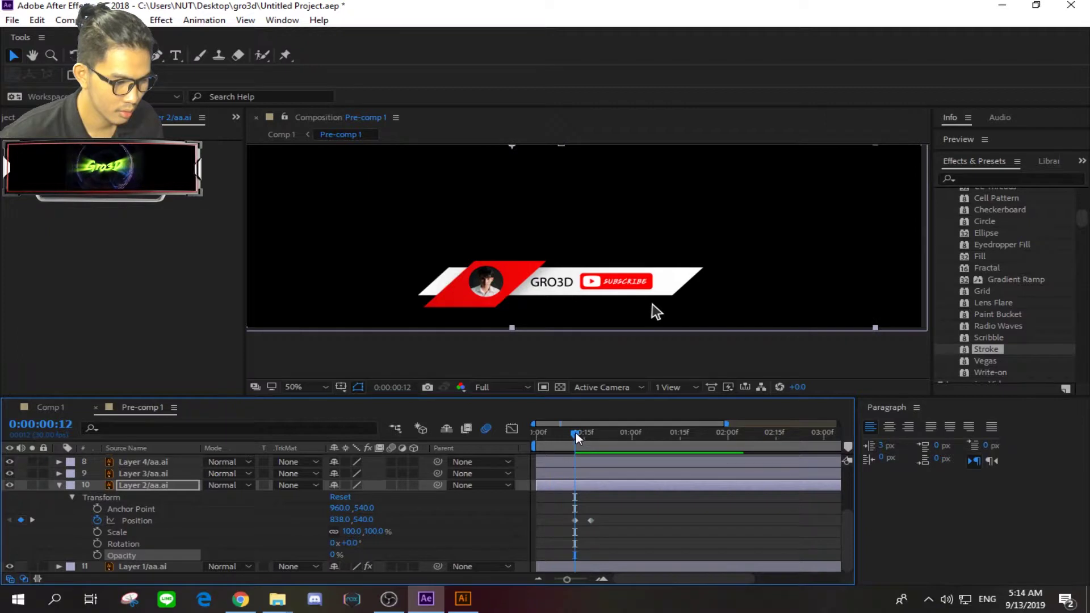
pyautogui.click(97, 556)
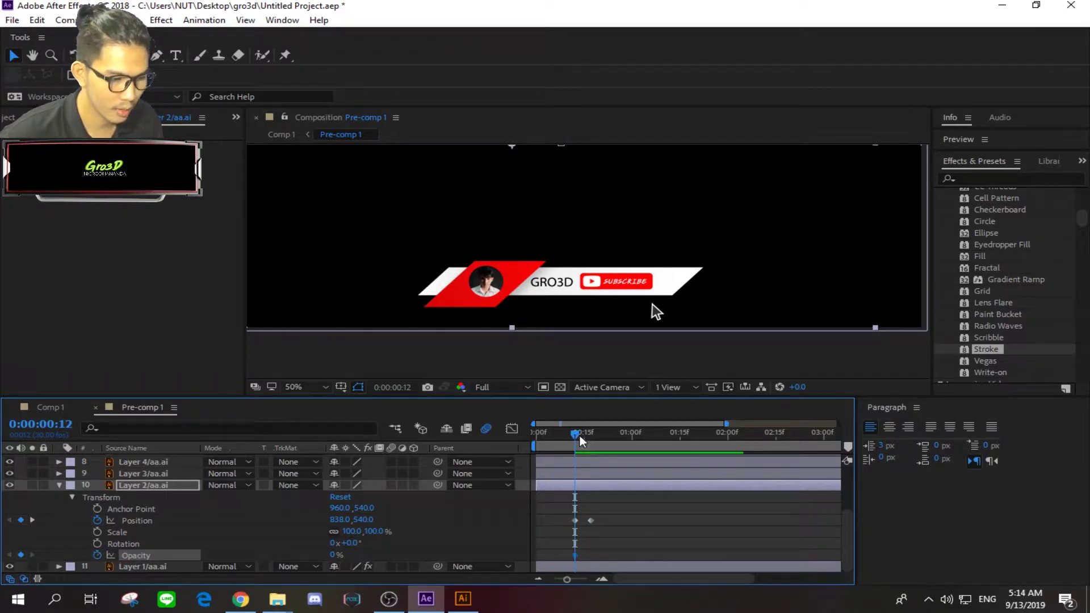
pyautogui.moveTo(580, 435); pyautogui.dragTo(591, 434)
pyautogui.moveTo(336, 554); pyautogui.dragTo(842, 506)
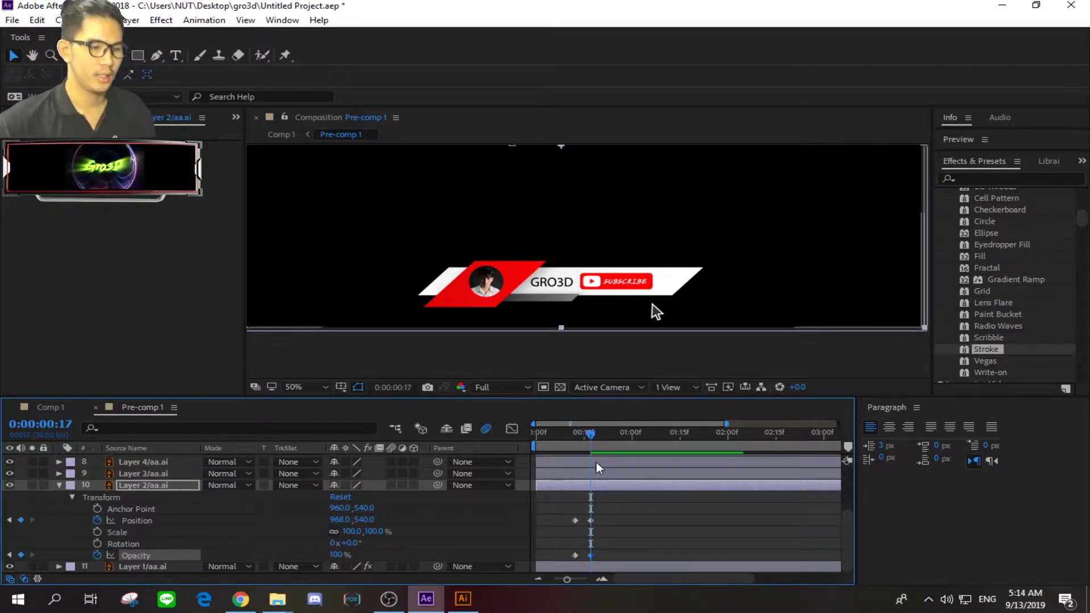
# Preview the banner animation, stopping at frame 17.
pyautogui.moveTo(591, 433); pyautogui.dragTo(506, 427)
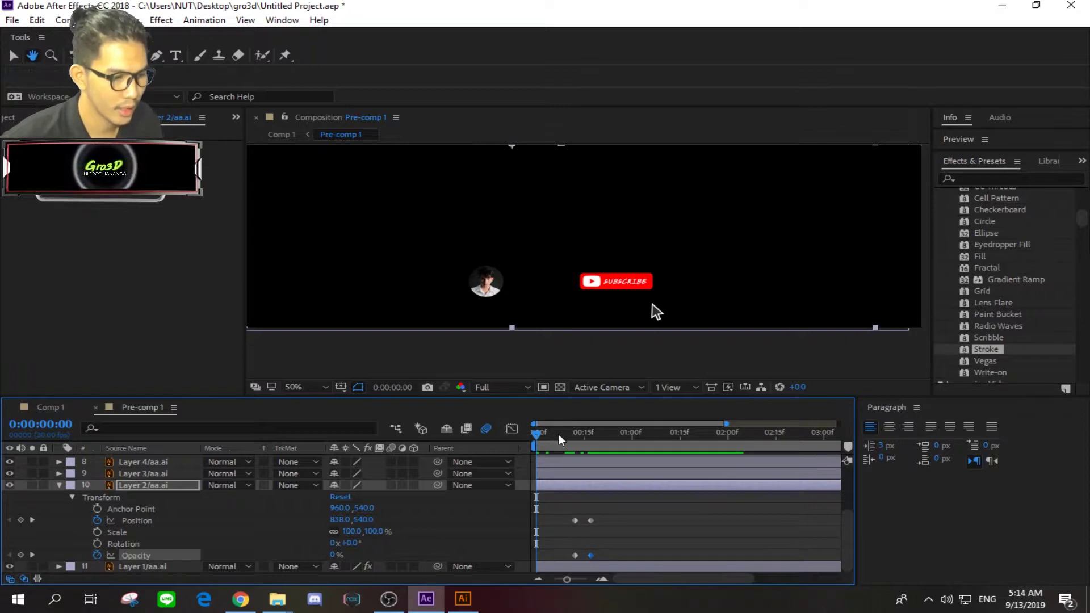
pyautogui.press('space')
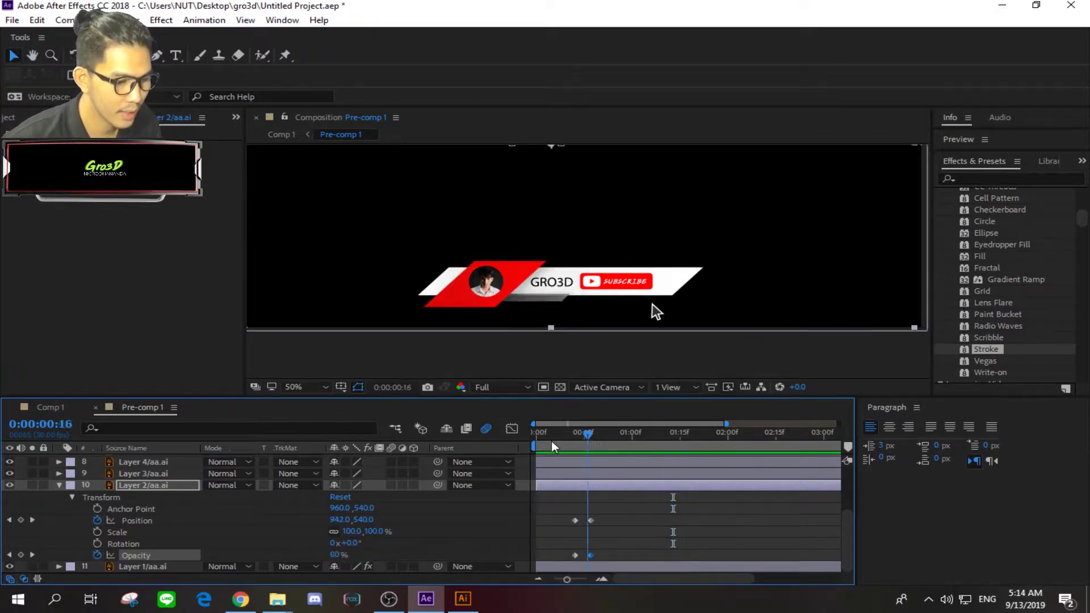
pyautogui.moveTo(554, 447); pyautogui.dragTo(640, 473)
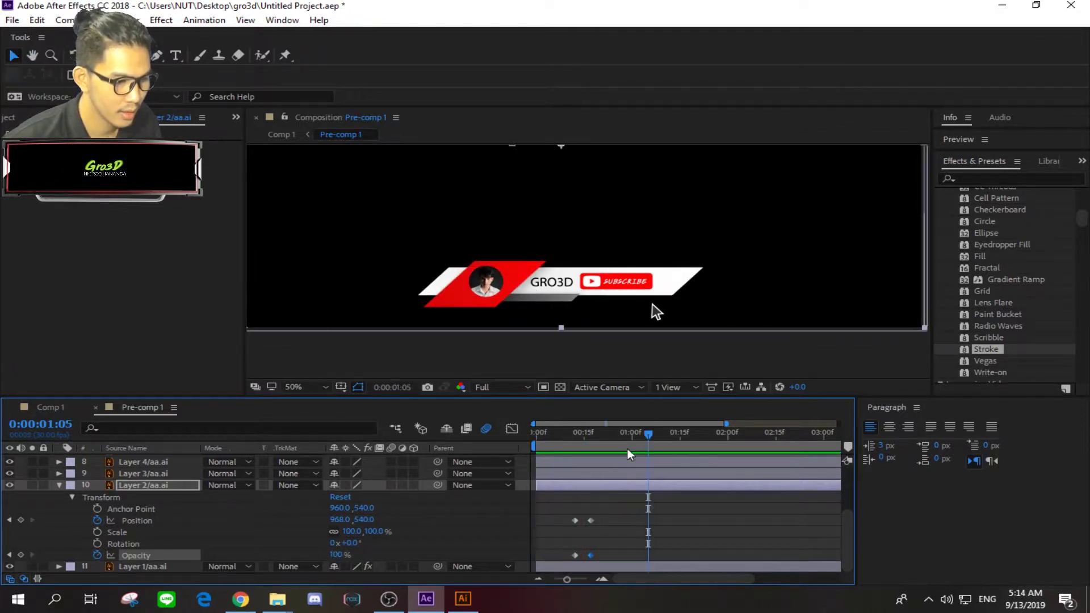
pyautogui.press('space')
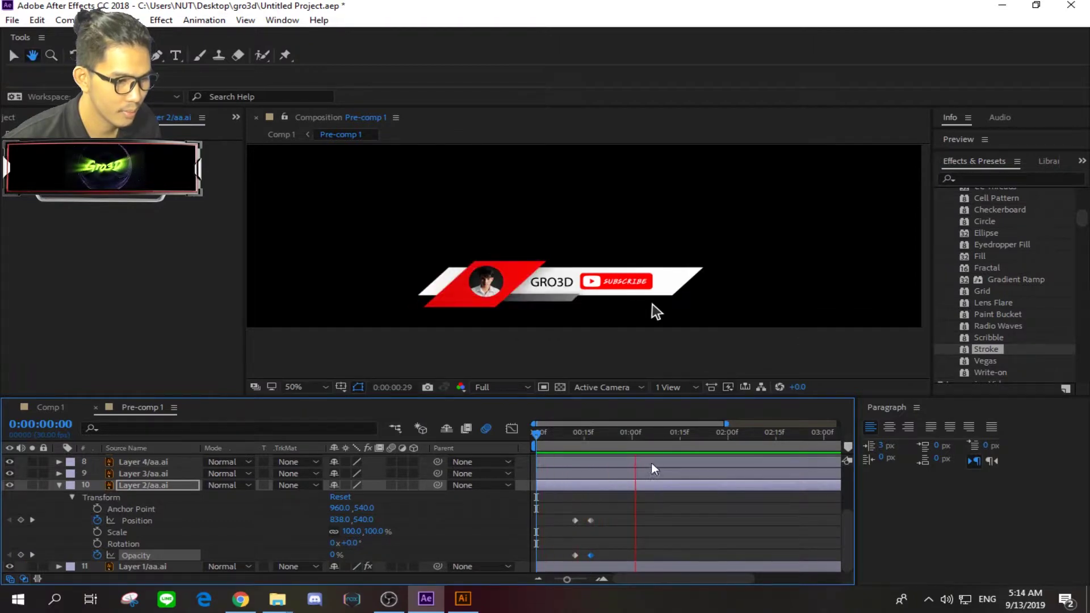
pyautogui.press('space')
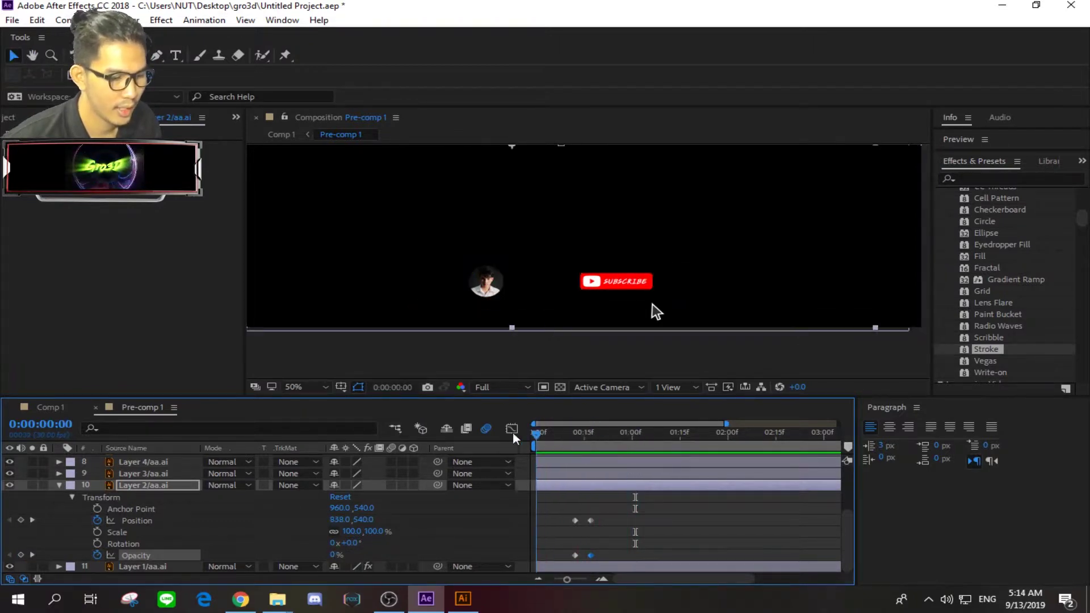
pyautogui.click(590, 433)
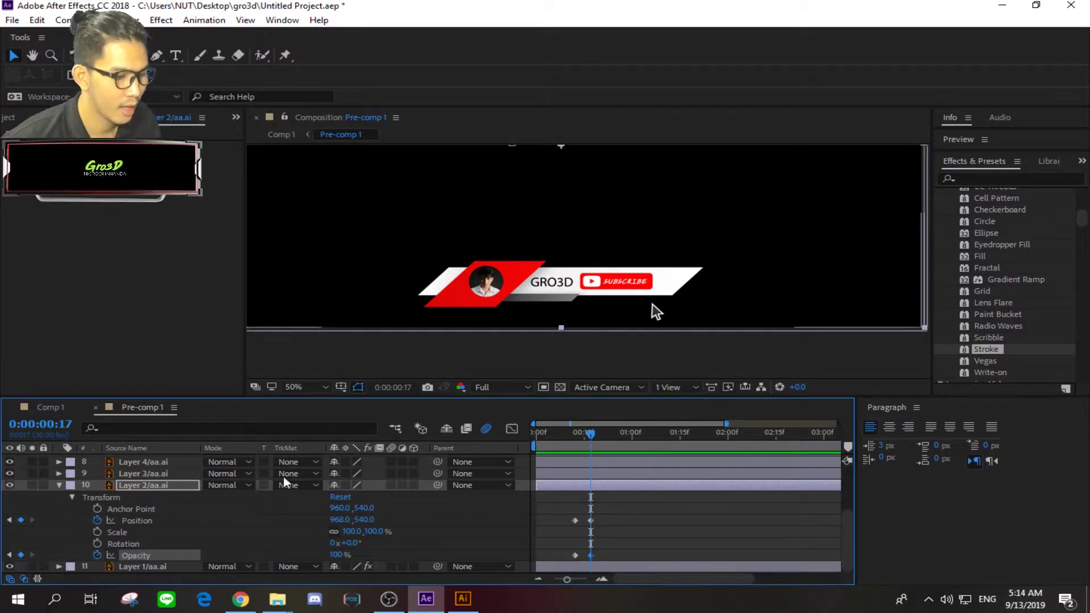
pyautogui.click(66, 489)
# Expand the profile photo's Layer 4 Transform, keep Opacity at 100%, and move it to X 940.
pyautogui.click(59, 485)
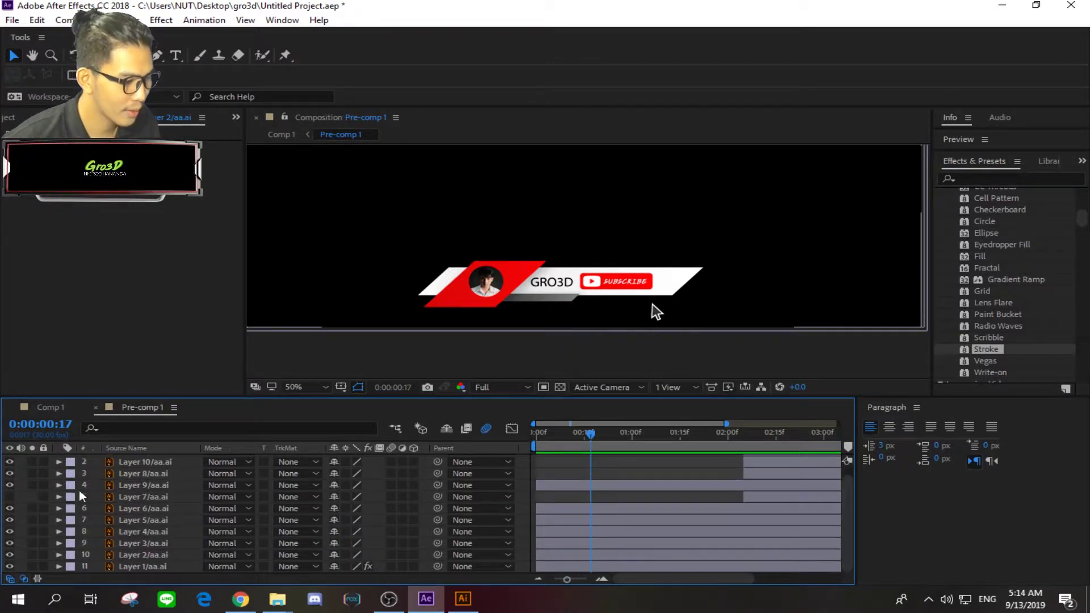
pyautogui.click(59, 462)
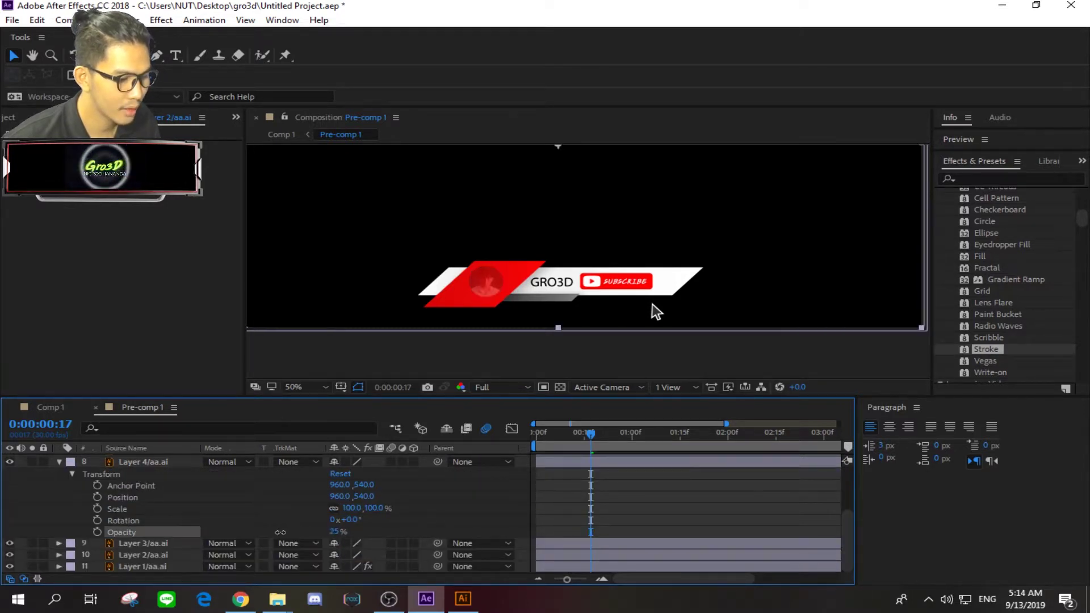
pyautogui.moveTo(339, 531); pyautogui.dragTo(220, 518)
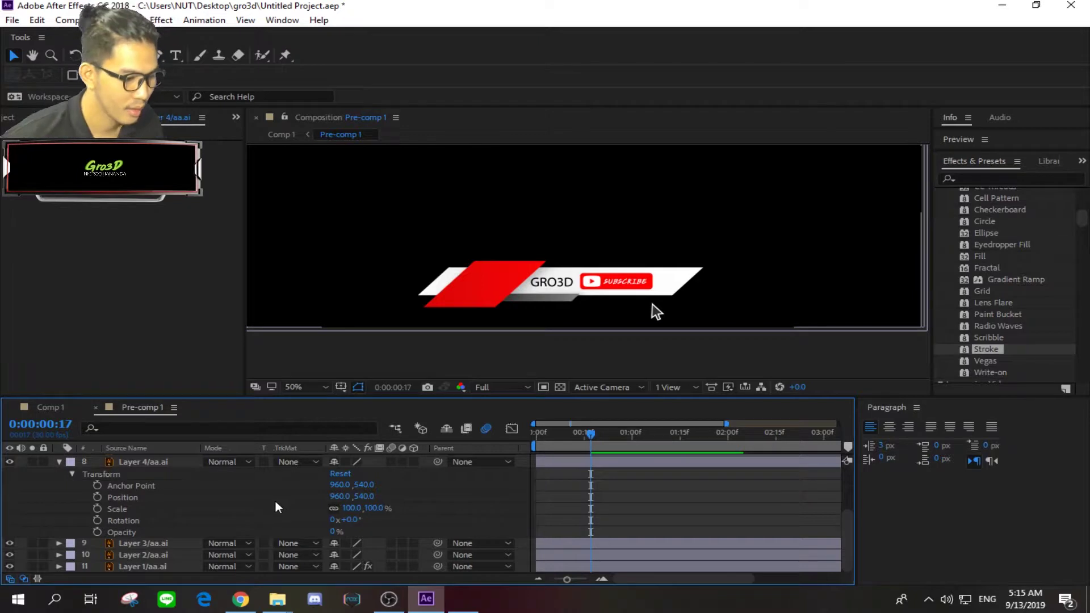
pyautogui.click(97, 532)
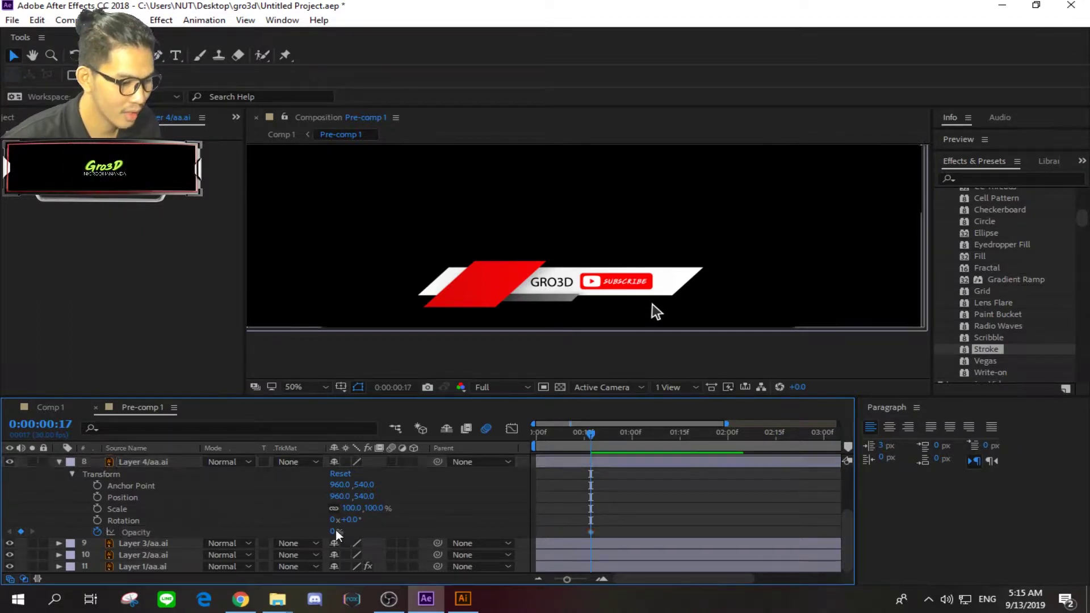
pyautogui.moveTo(332, 532); pyautogui.dragTo(497, 532)
pyautogui.click(115, 532)
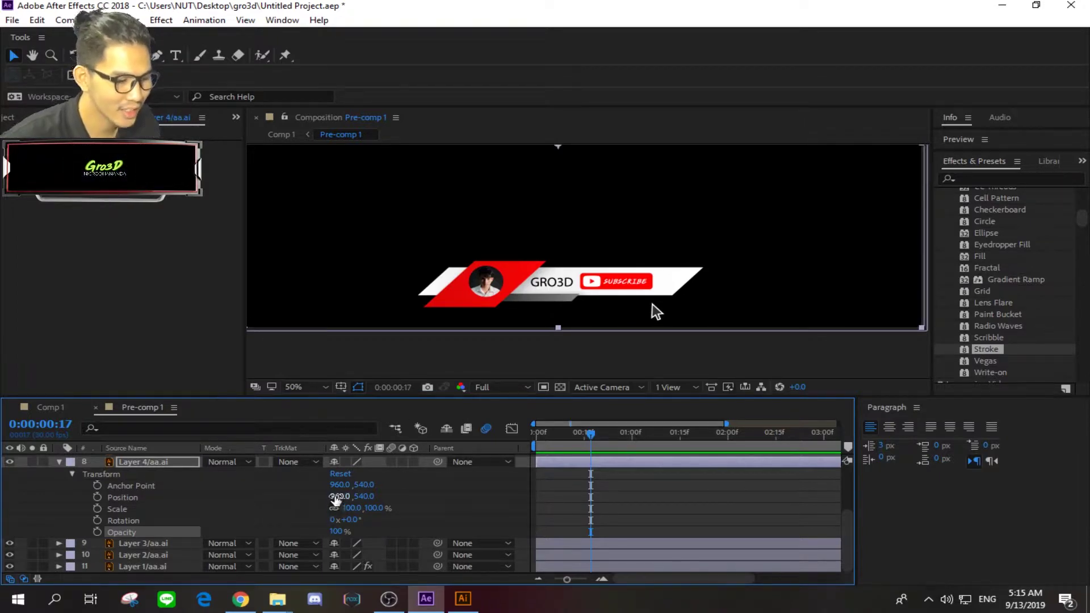
pyautogui.moveTo(333, 497); pyautogui.dragTo(321, 496)
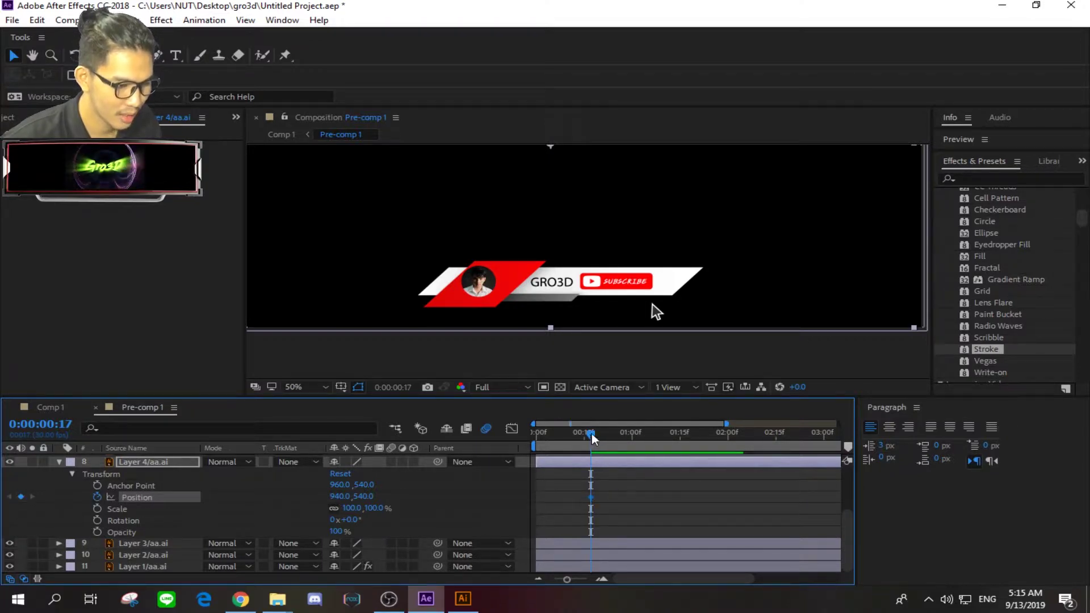
# Keyframe the photo's Position from X 940 at frame 15 to 961 at frame 18.
pyautogui.moveTo(591, 499)
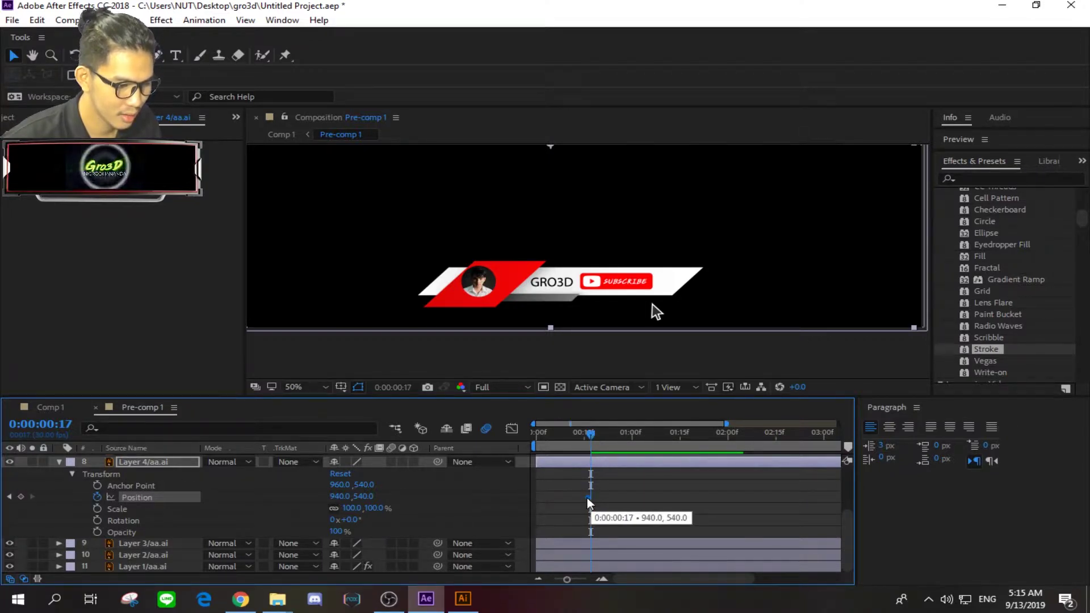
pyautogui.click(587, 434)
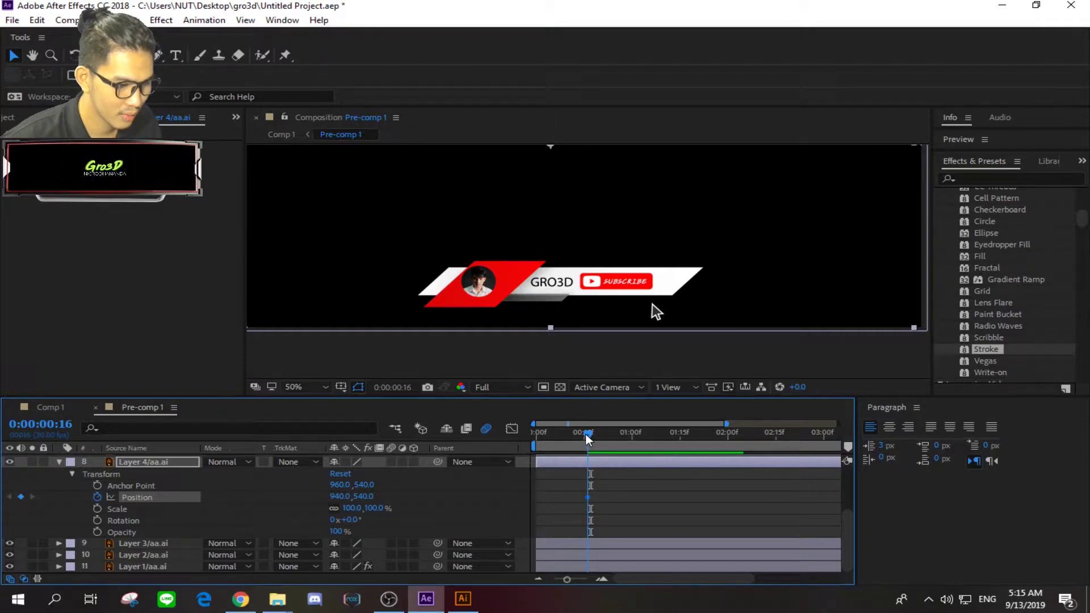
pyautogui.moveTo(585, 433); pyautogui.dragTo(581, 435)
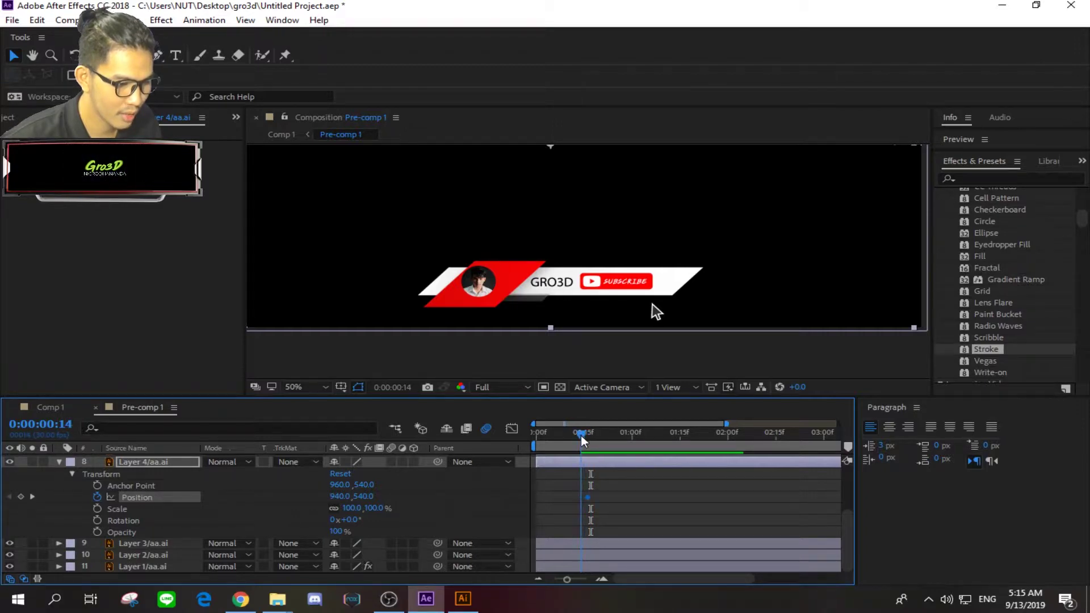
pyautogui.click(581, 496)
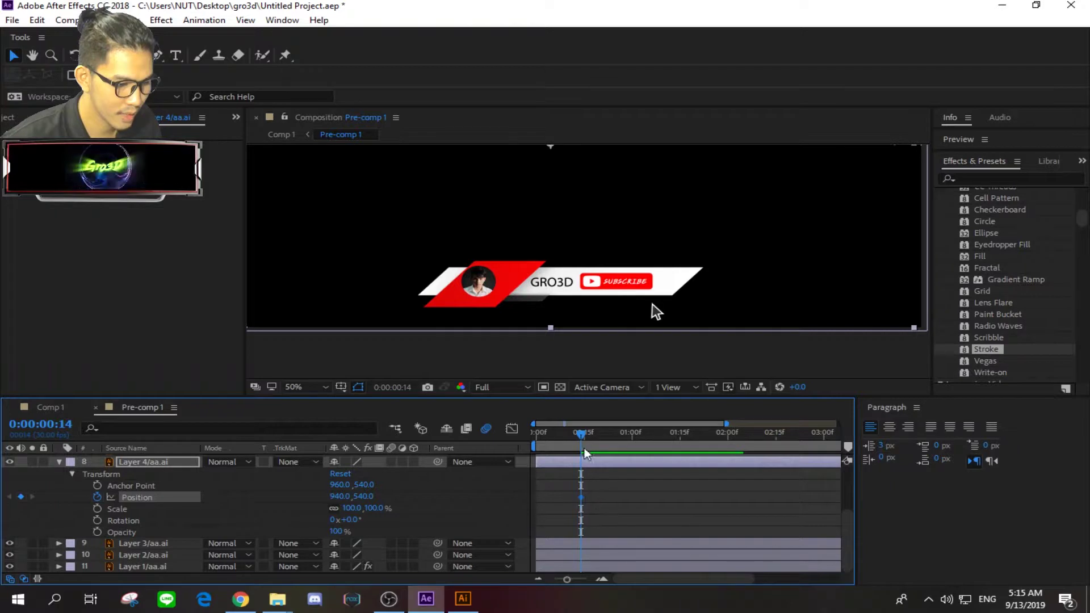
pyautogui.moveTo(581, 496); pyautogui.dragTo(583, 497)
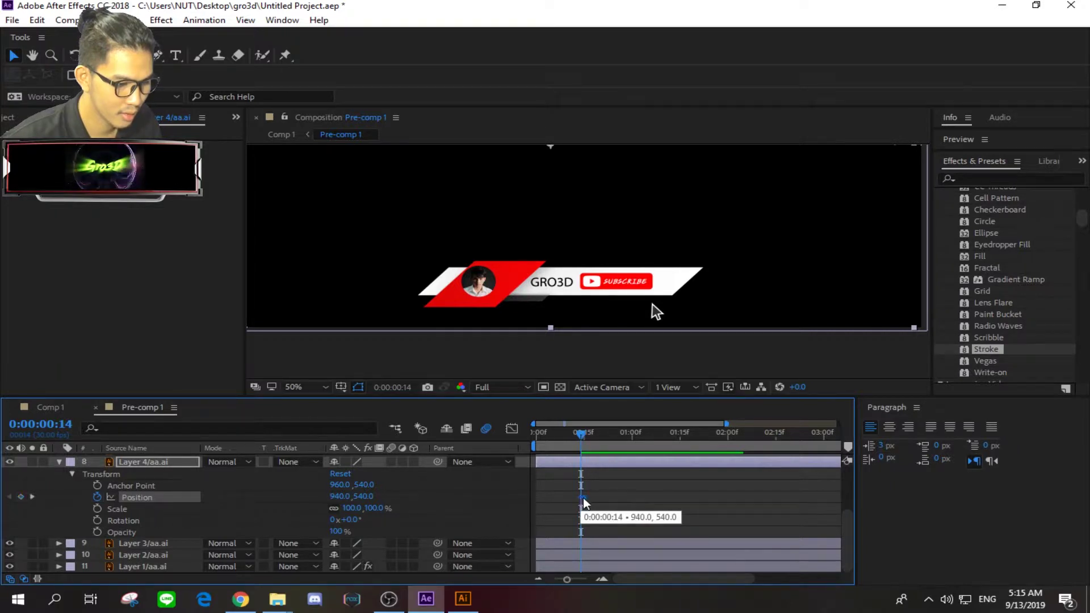
pyautogui.moveTo(584, 432); pyautogui.dragTo(592, 435)
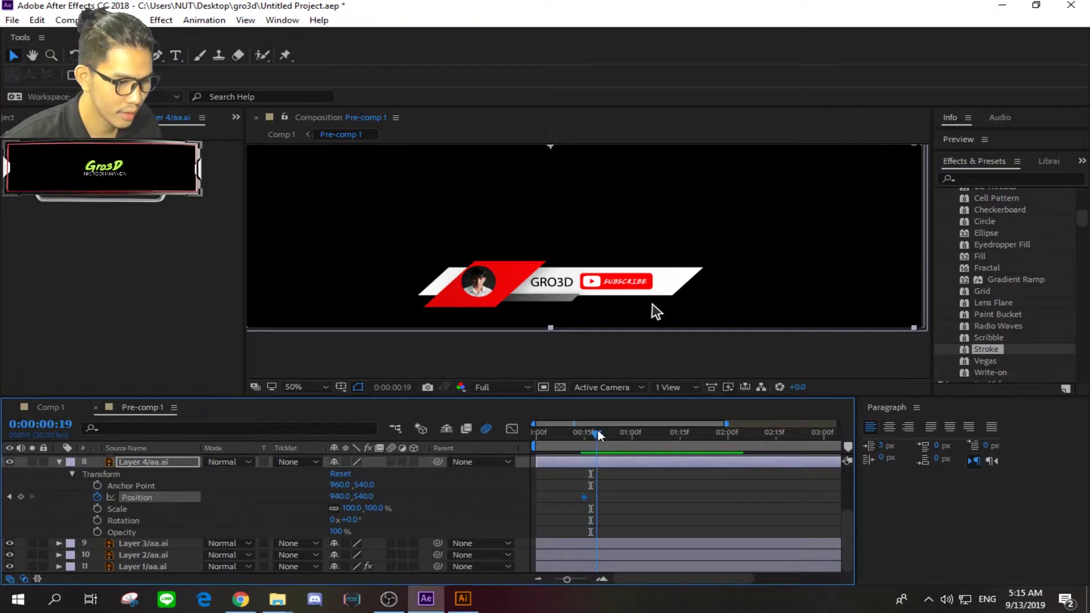
pyautogui.moveTo(590, 431); pyautogui.dragTo(590, 431)
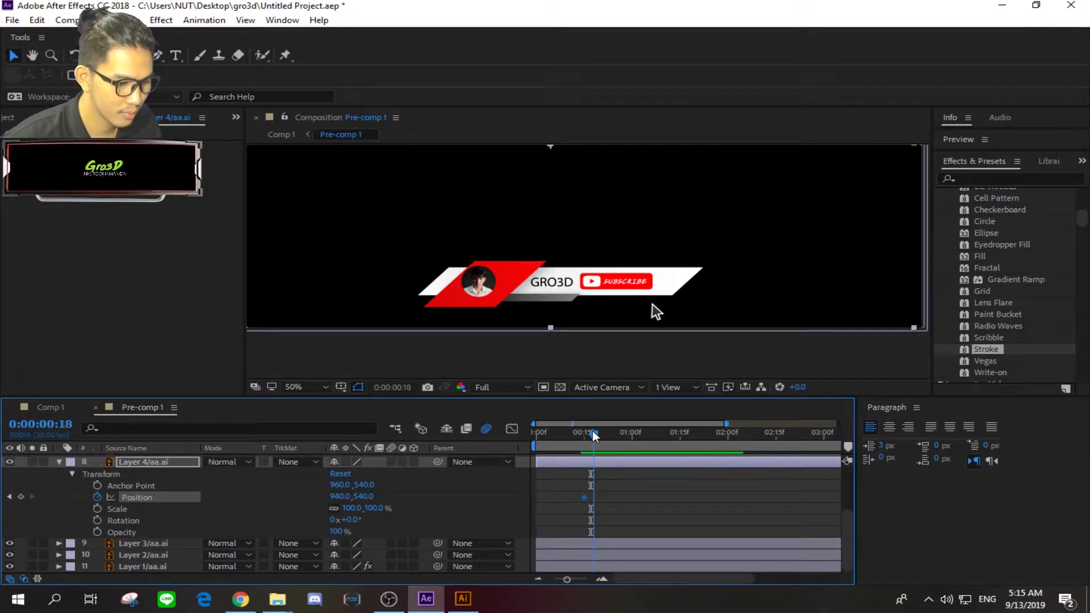
pyautogui.moveTo(591, 435); pyautogui.dragTo(593, 433)
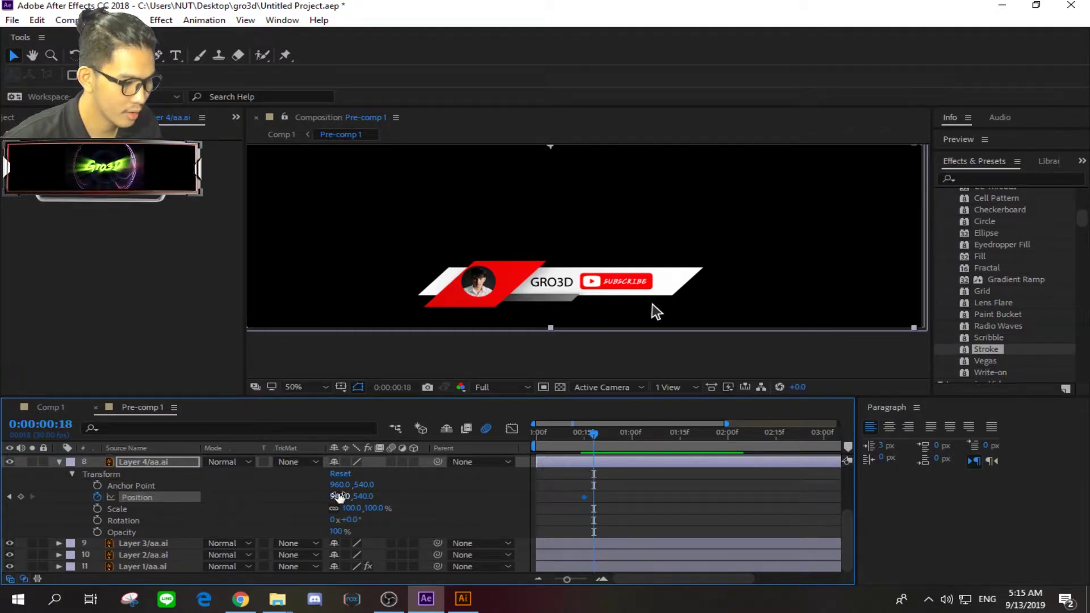
pyautogui.moveTo(339, 497); pyautogui.dragTo(357, 496)
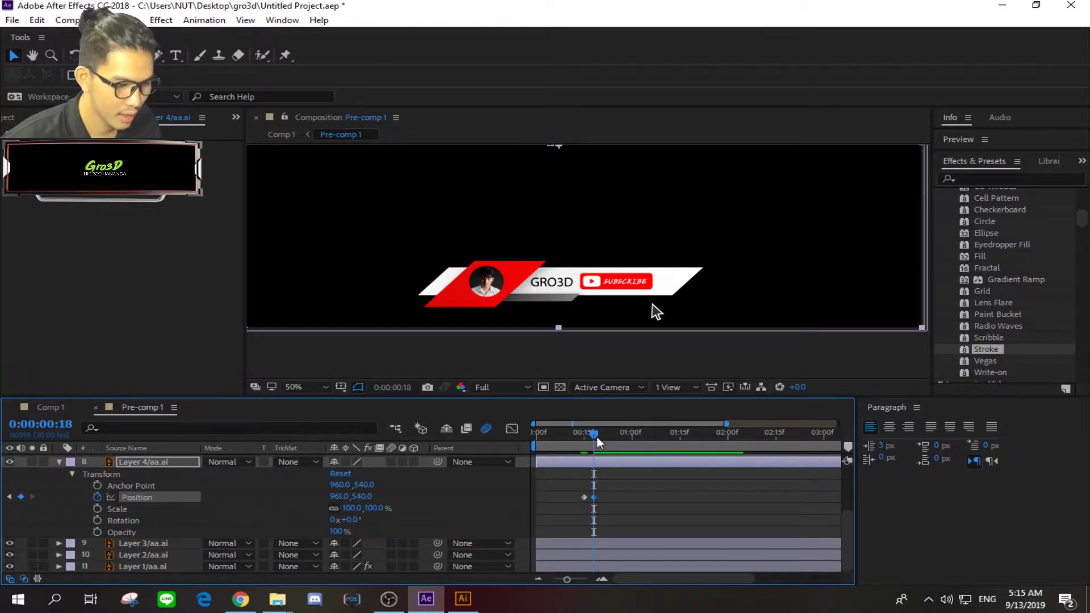
# Keyframe the photo's Opacity from 0% at frame 15 to 100% at frame 18.
pyautogui.moveTo(595, 432); pyautogui.dragTo(585, 433)
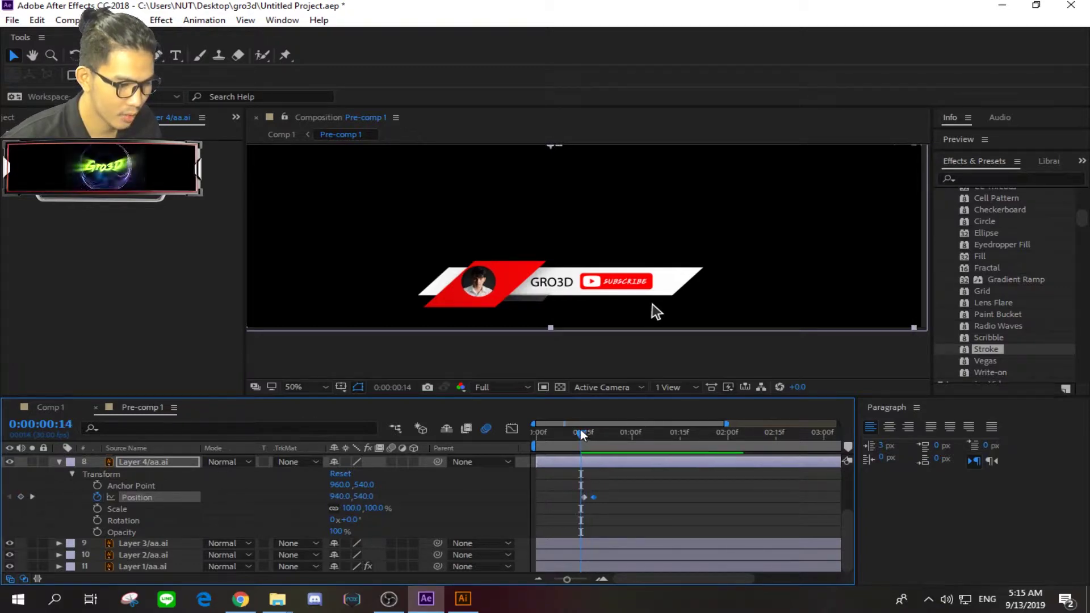
pyautogui.click(583, 434)
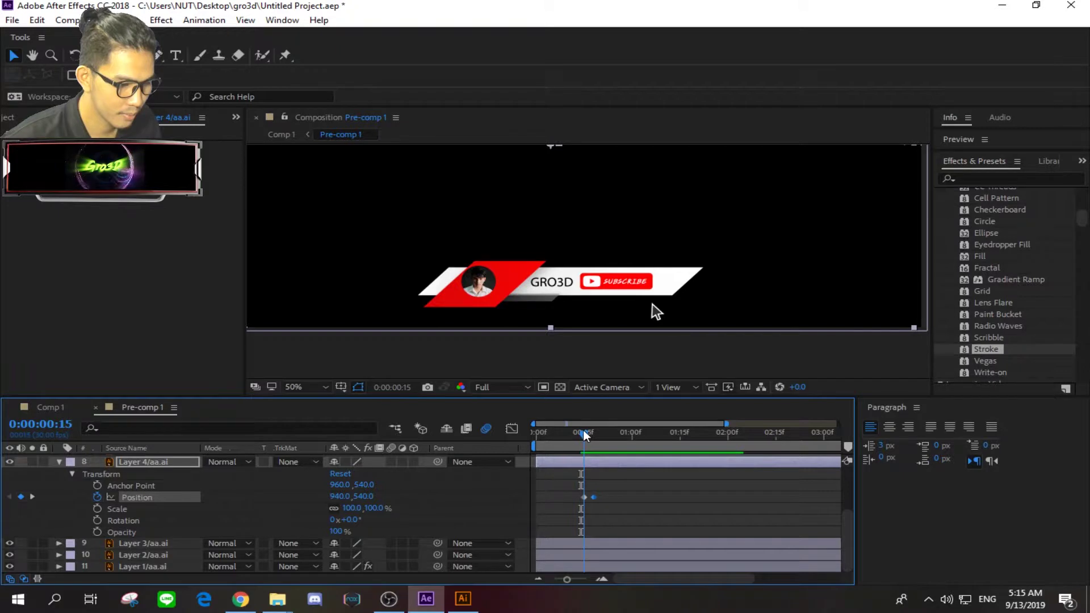
pyautogui.click(98, 532)
pyautogui.moveTo(348, 533); pyautogui.dragTo(26, 527)
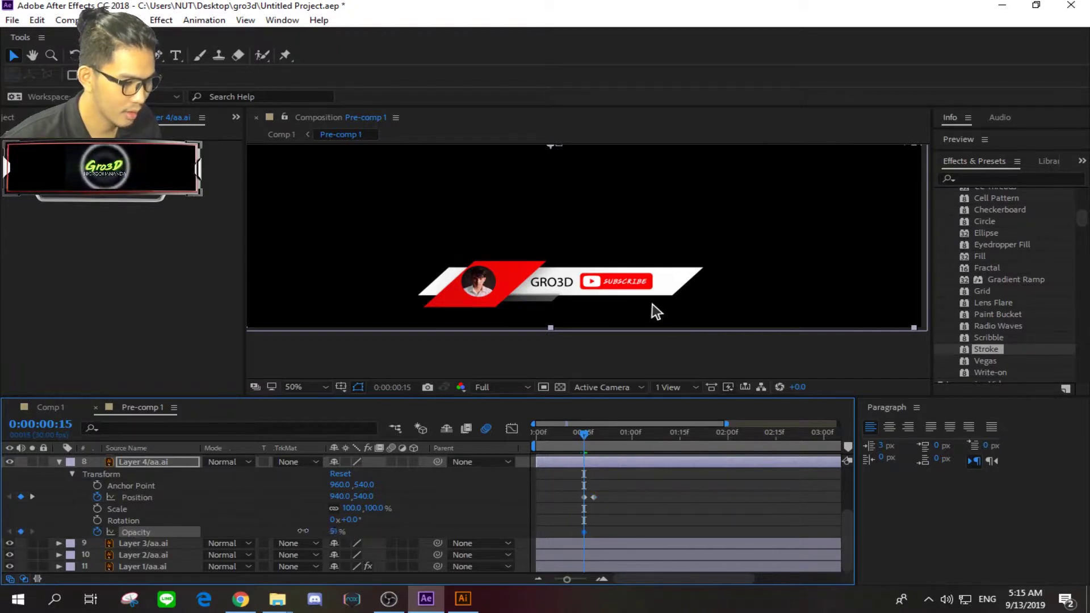
pyautogui.moveTo(581, 432); pyautogui.dragTo(590, 433)
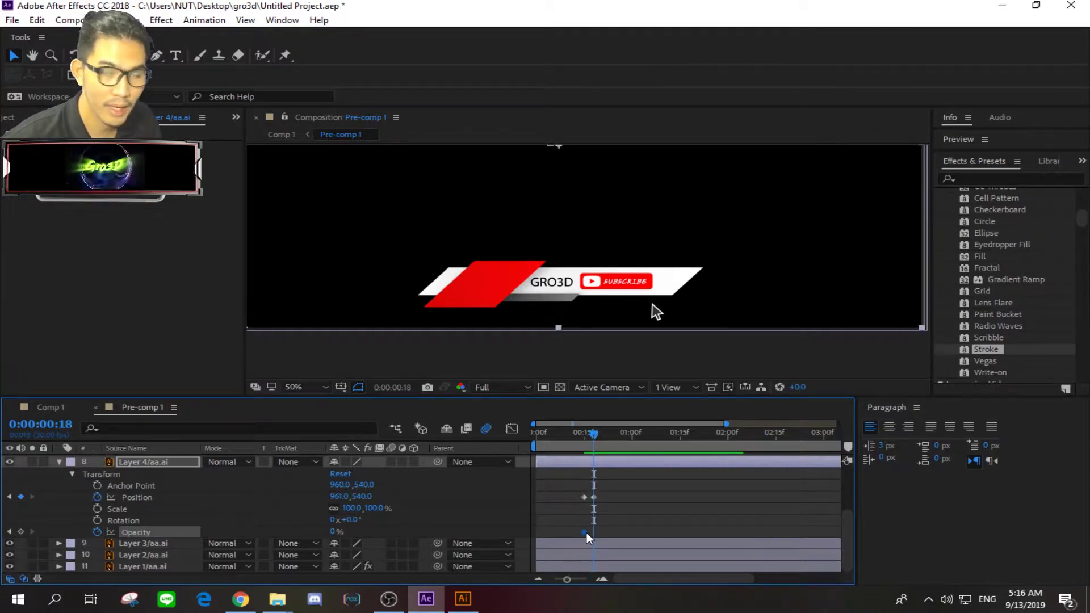
pyautogui.moveTo(328, 529); pyautogui.dragTo(386, 529)
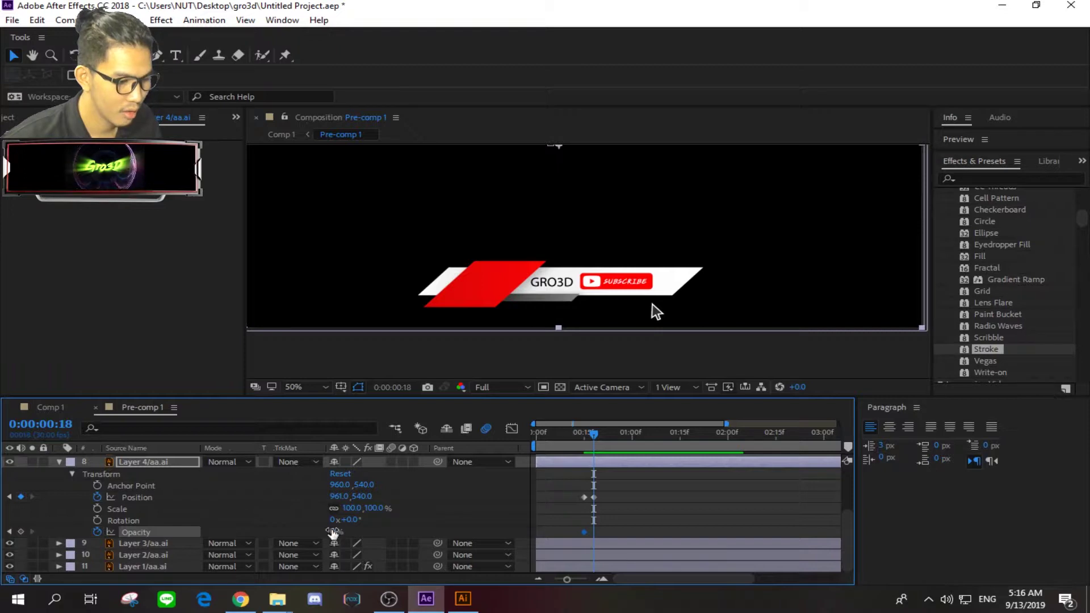
pyautogui.moveTo(591, 432); pyautogui.dragTo(482, 432)
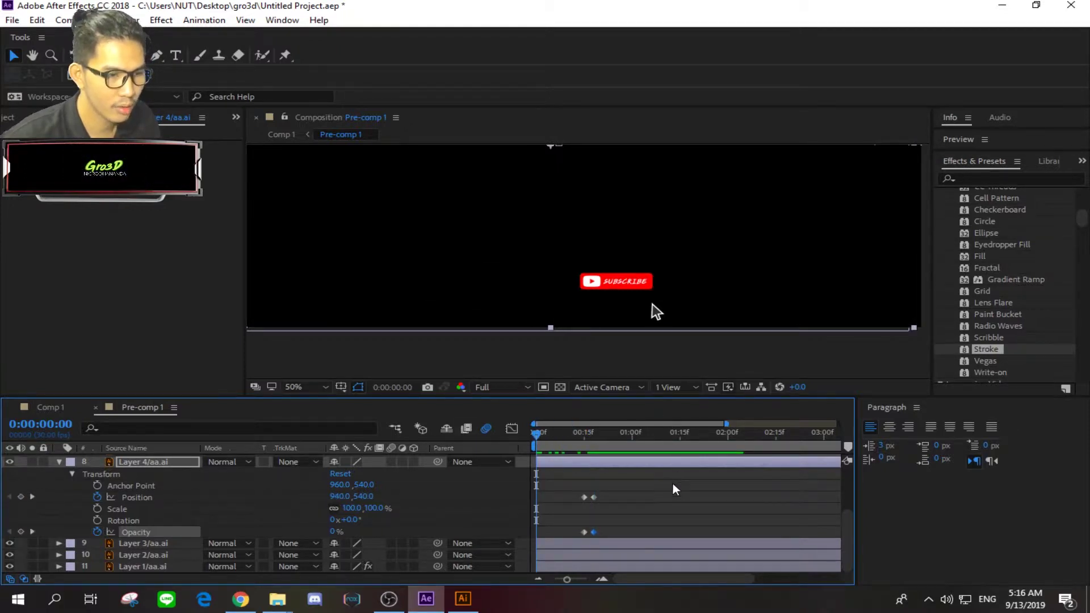
# Play and stop the preview twice, landing on frame 9, then collapse Layer 4's properties.
pyautogui.press('space')
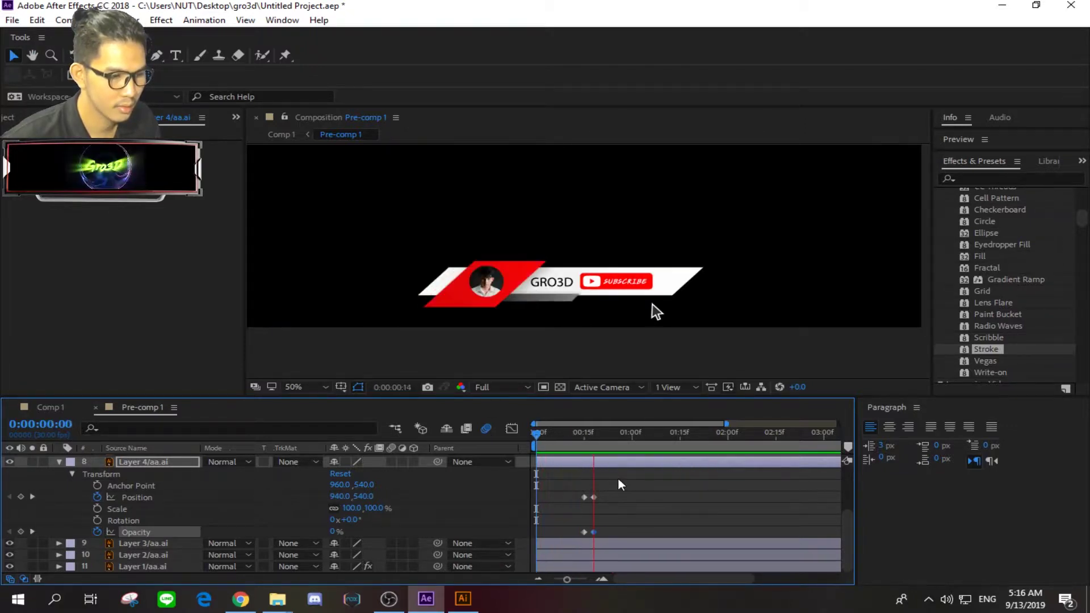
pyautogui.press('space')
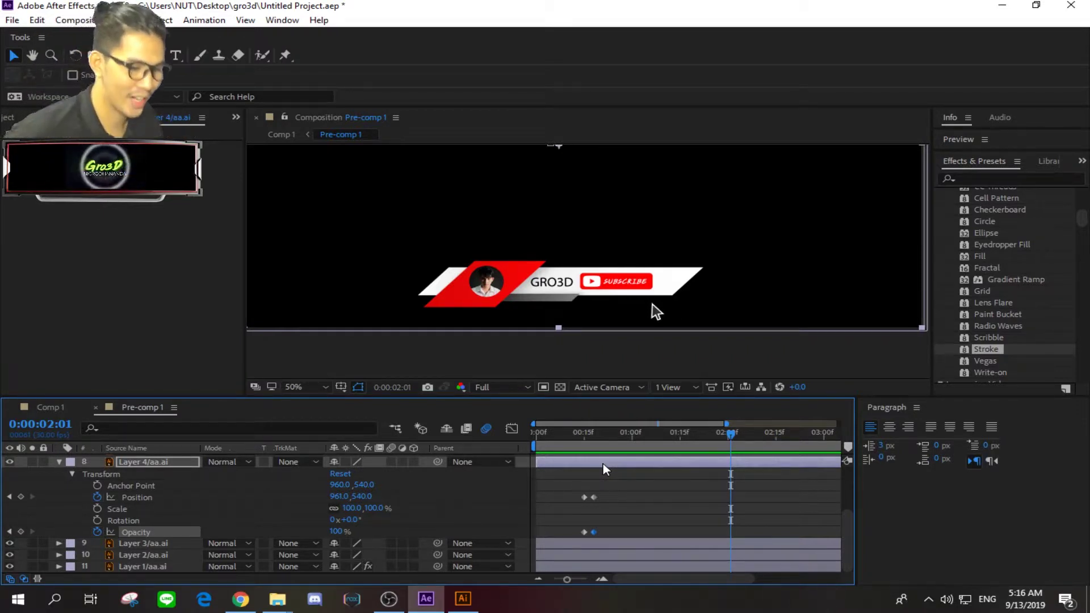
pyautogui.press('space')
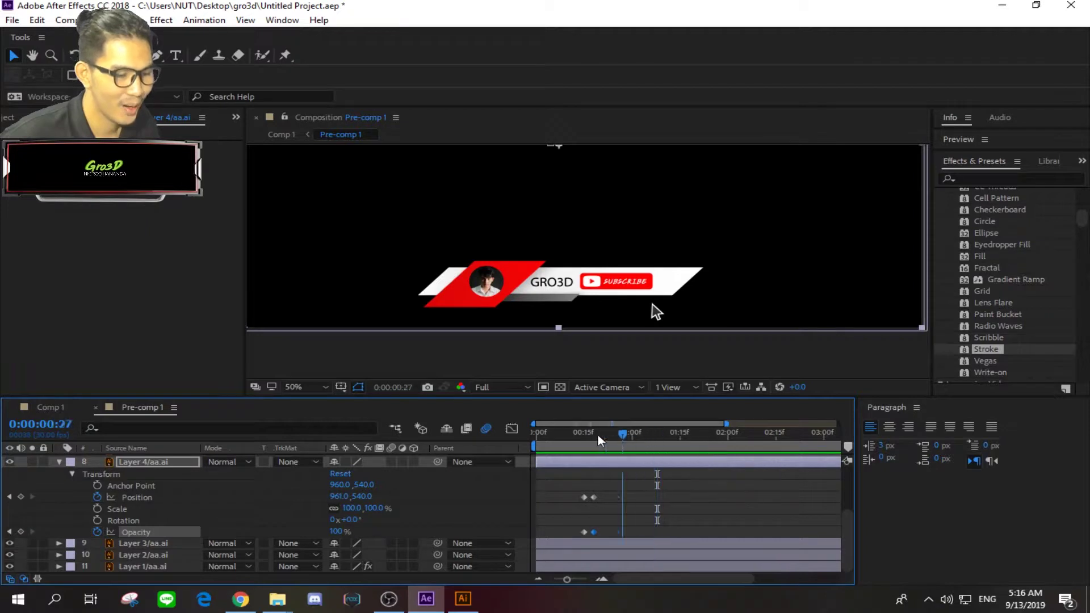
pyautogui.moveTo(598, 435)
pyautogui.mouseDown()
pyautogui.moveTo(564, 435)
pyautogui.moveTo(594, 441)
pyautogui.mouseUp()
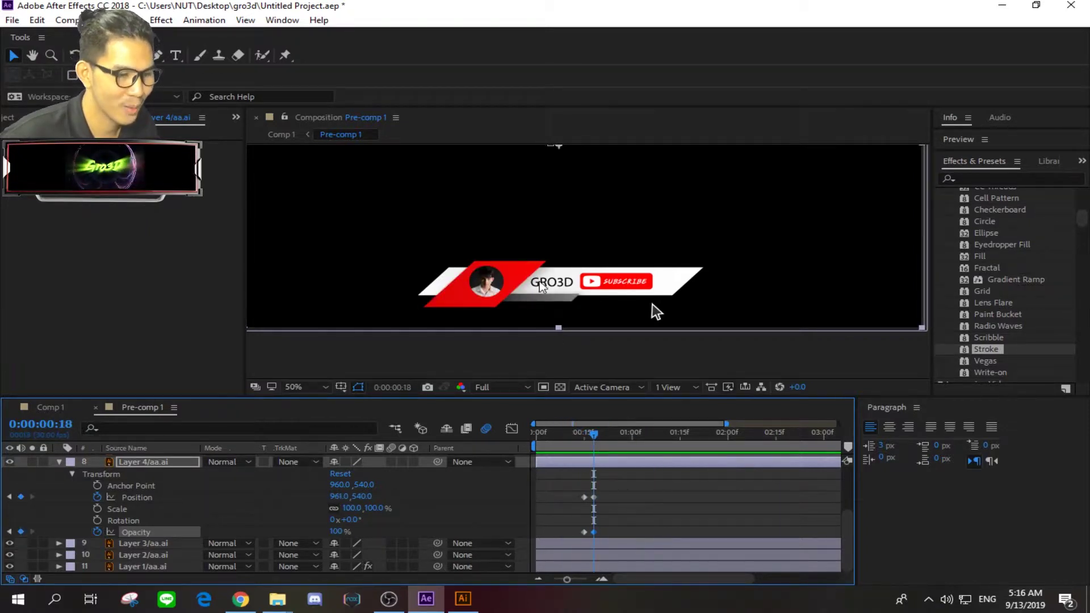
pyautogui.click(59, 462)
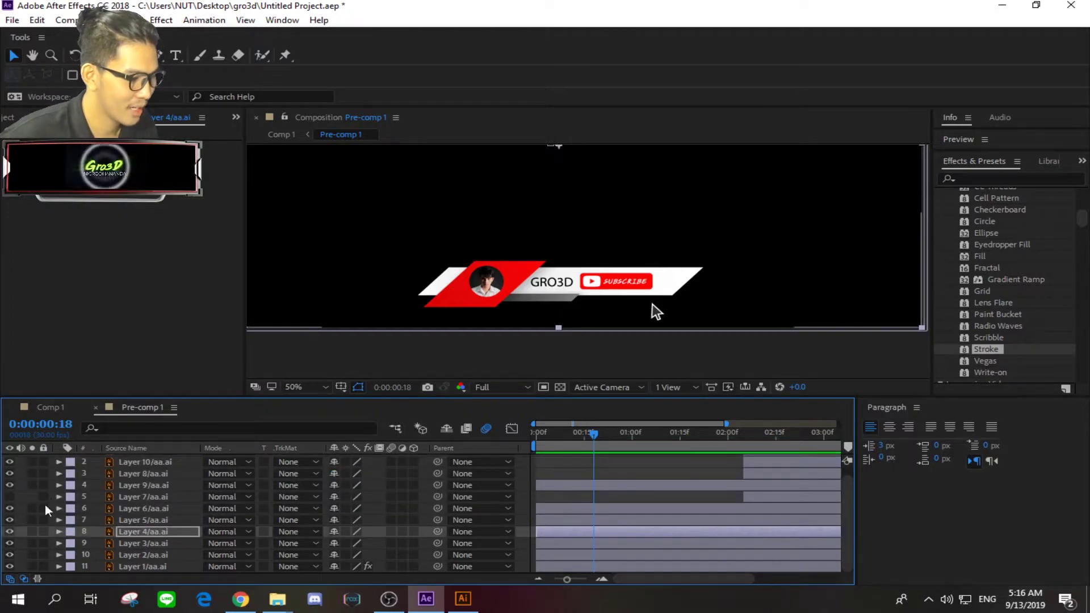
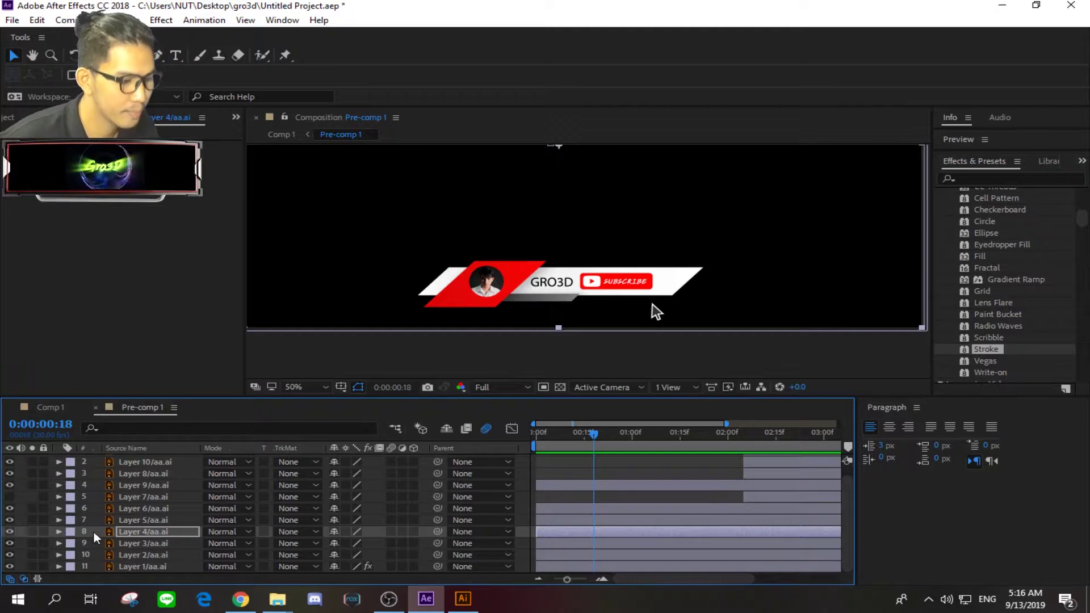
# Move Layer 4 below Layer 3 in the layer stack.
pyautogui.click(11, 543)
pyautogui.click(10, 542)
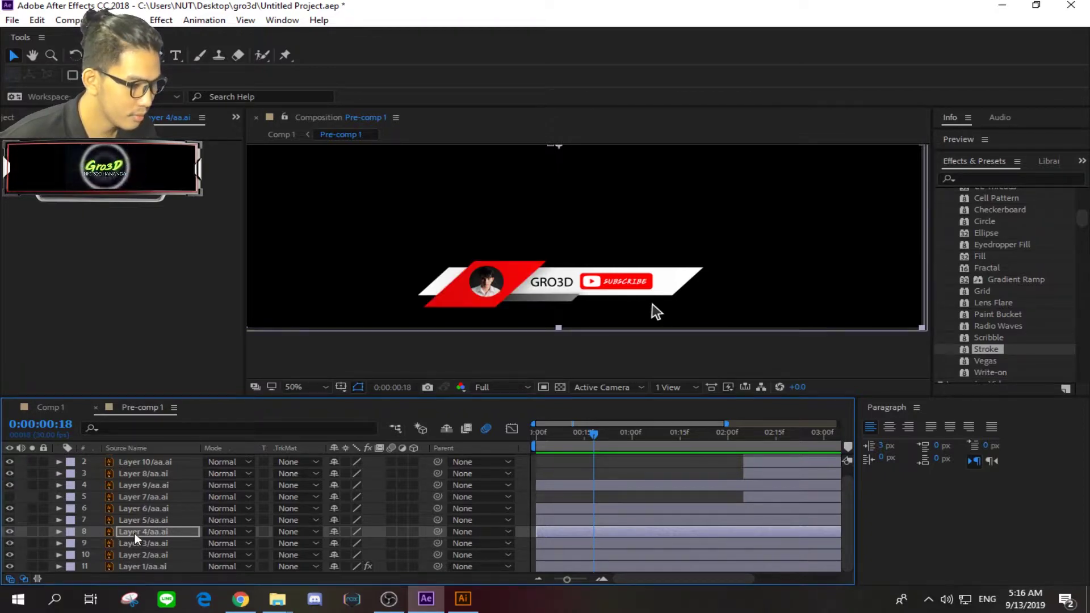
pyautogui.moveTo(135, 533)
pyautogui.mouseDown()
pyautogui.moveTo(110, 543)
pyautogui.moveTo(128, 529)
pyautogui.mouseUp()
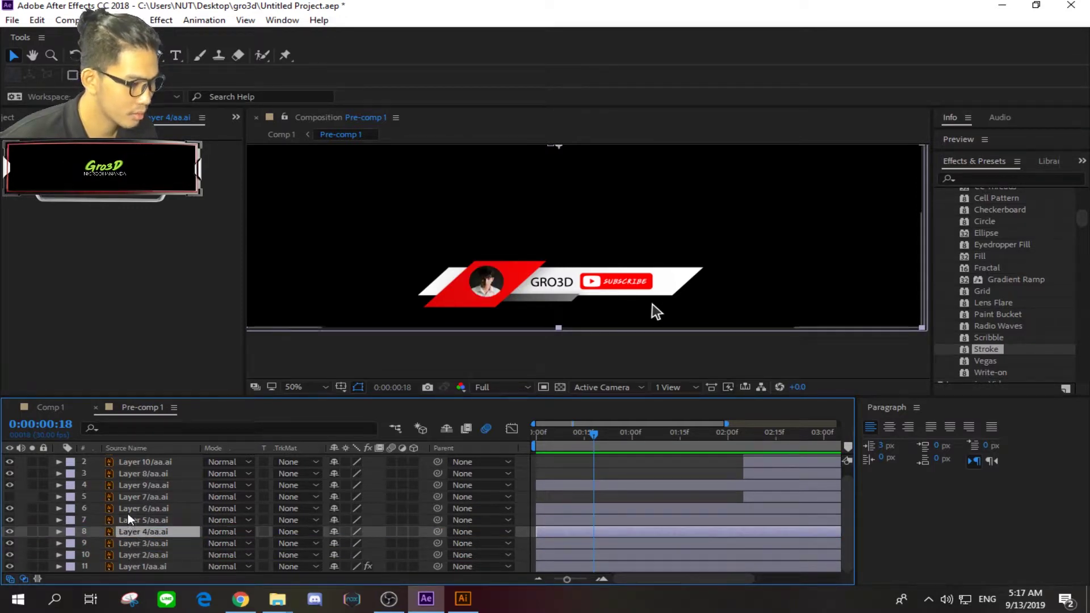
# Identify the GRO3D text as Layer 5 and drag it down just above Layer 2.
pyautogui.click(136, 508)
pyautogui.click(11, 520)
pyautogui.click(11, 520)
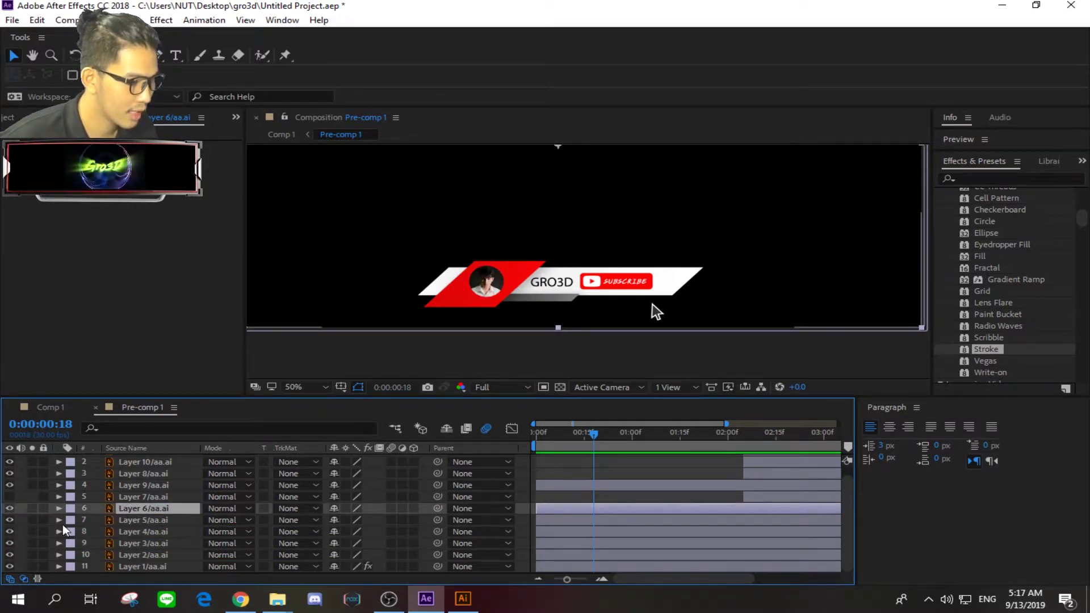
pyautogui.click(130, 520)
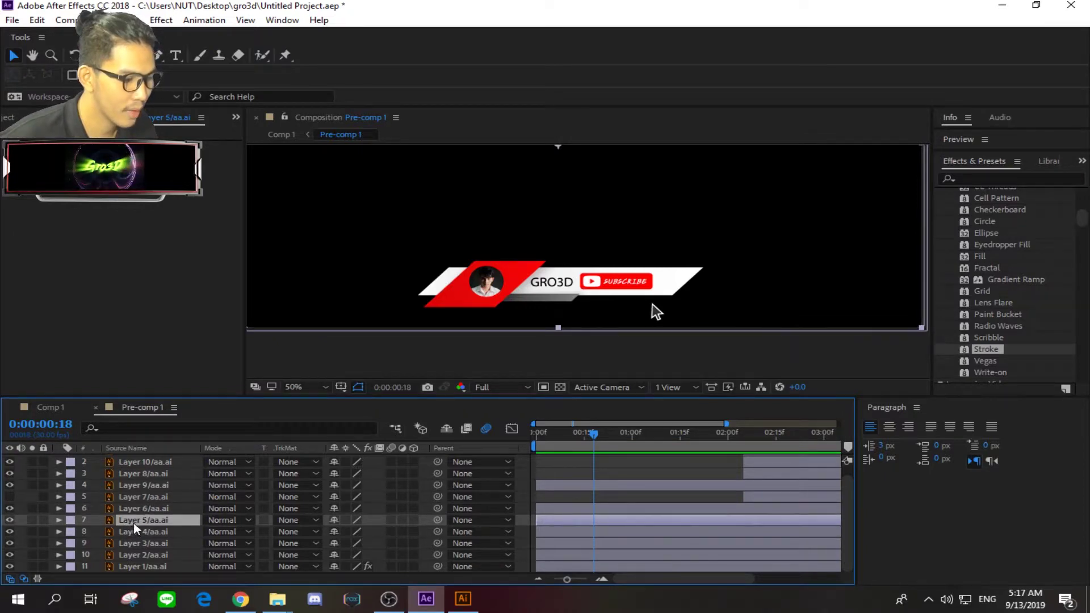
pyautogui.moveTo(134, 522); pyautogui.dragTo(137, 559)
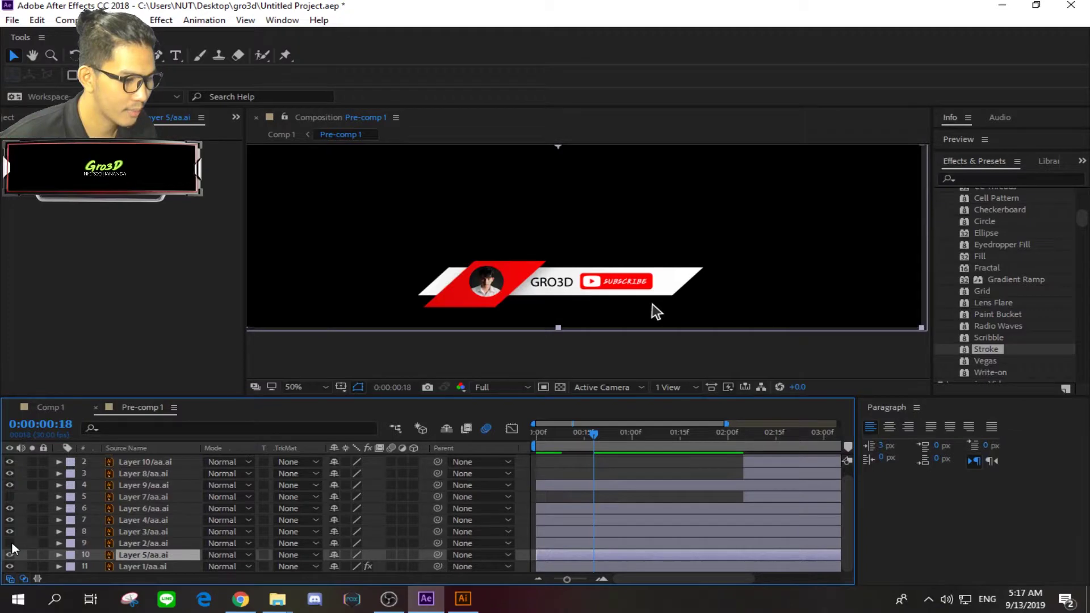
pyautogui.moveTo(121, 552); pyautogui.dragTo(87, 540)
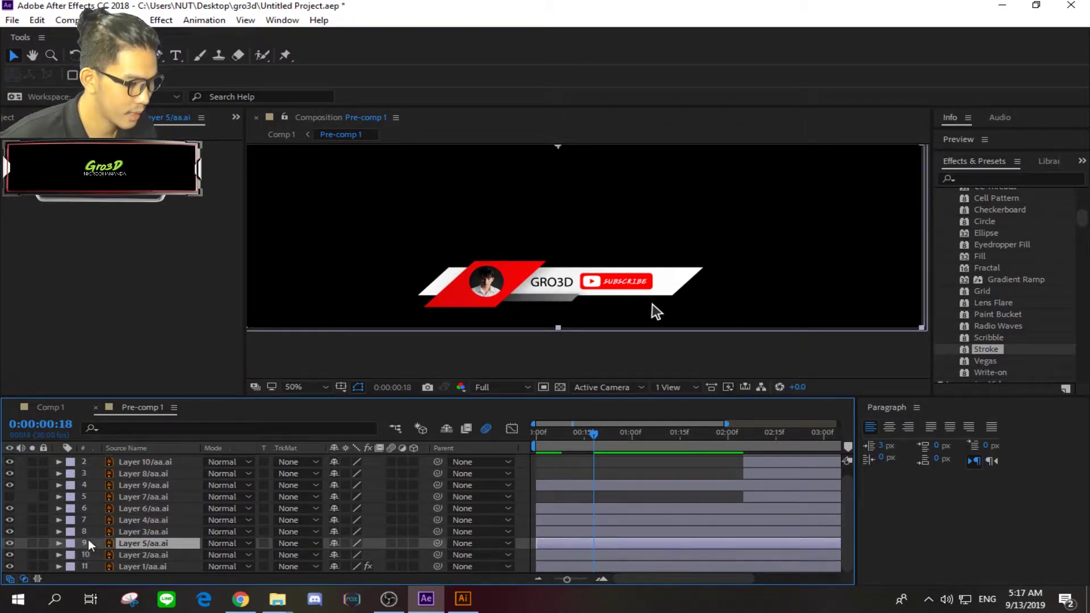
pyautogui.click(9, 542)
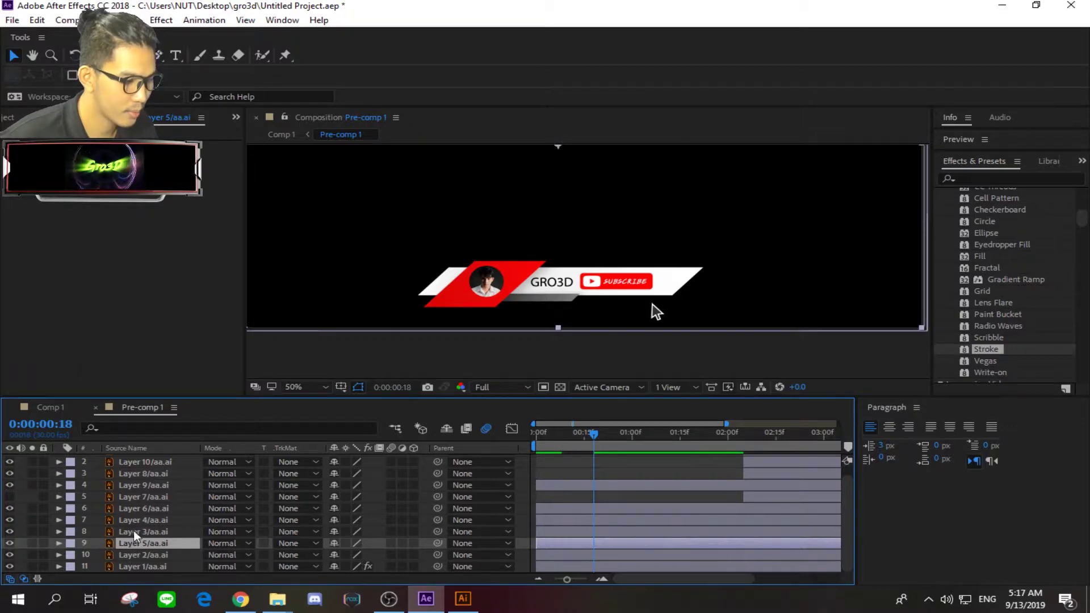
# Expand Layer 5's Transform properties and slide GRO3D left behind the banner.
pyautogui.click(59, 542)
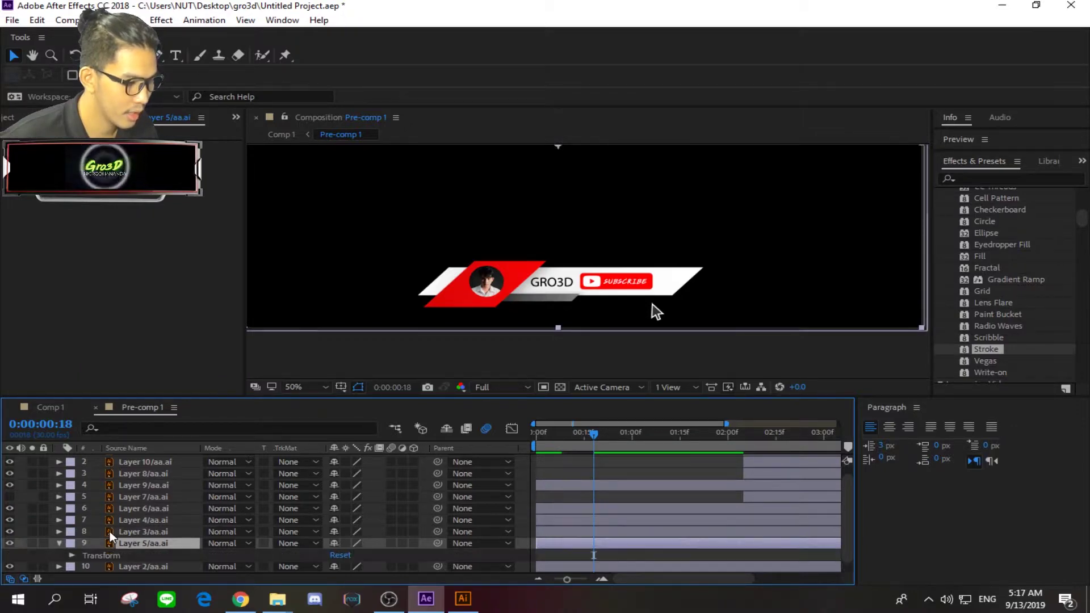
pyautogui.click(72, 554)
pyautogui.scroll(-2, 75, 540)
pyautogui.scroll(-2, 101, 541)
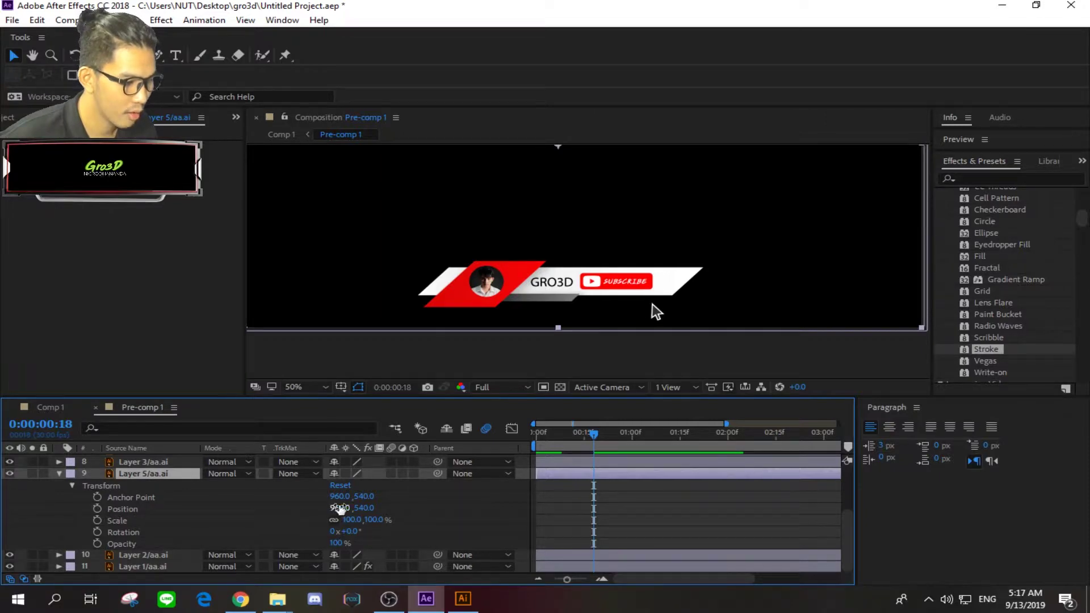
pyautogui.moveTo(340, 507); pyautogui.dragTo(220, 504)
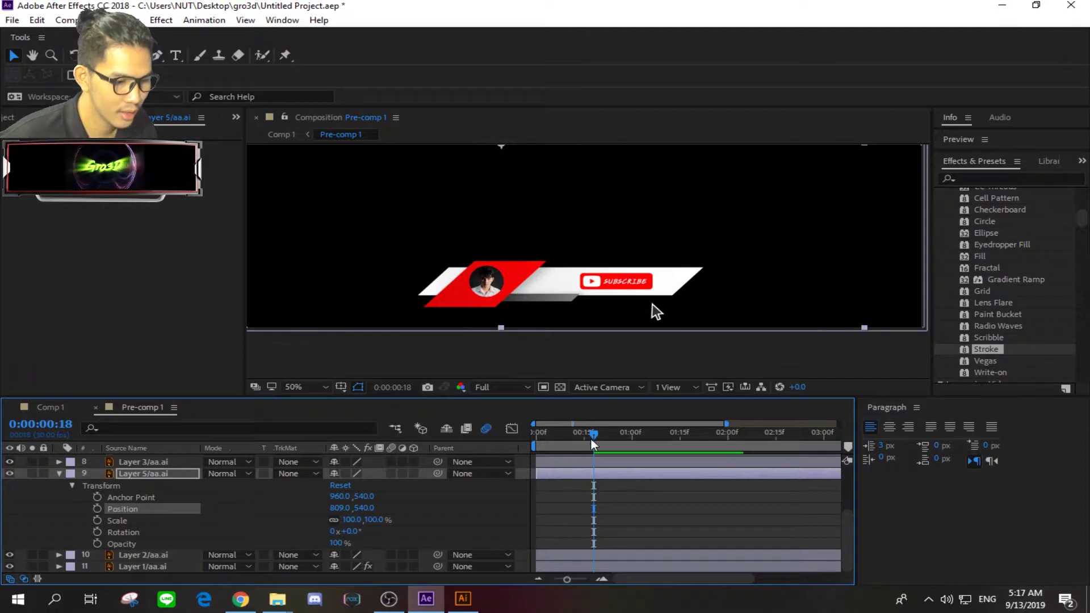
# Keyframe Opacity 0% at frame 16 and 100% at frame 17, then return GRO3D to X 962.
pyautogui.moveTo(591, 436)
pyautogui.mouseDown()
pyautogui.moveTo(575, 433)
pyautogui.moveTo(584, 434)
pyautogui.mouseUp()
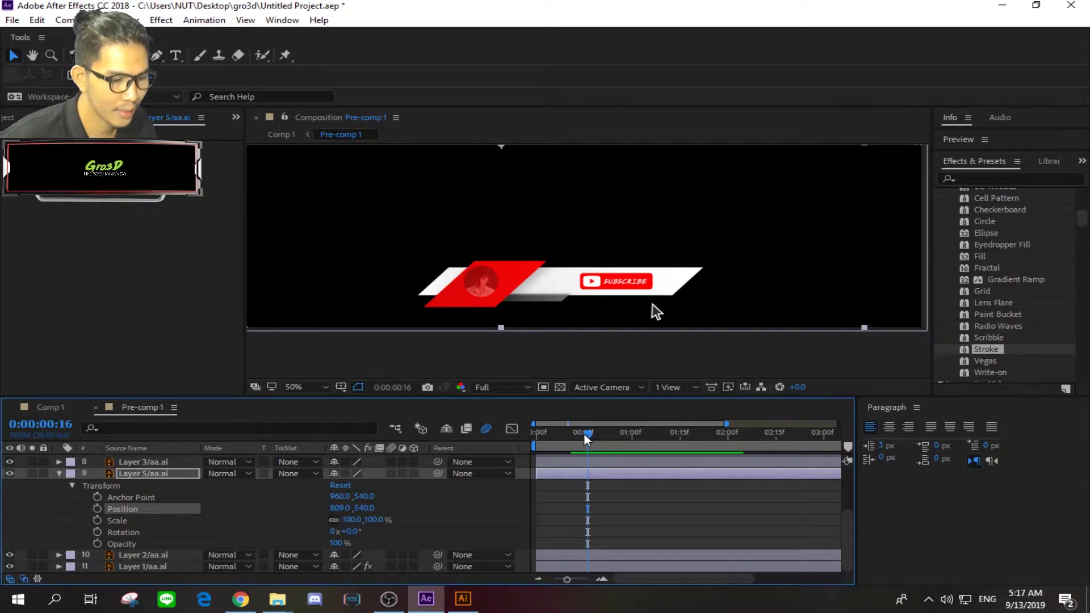
pyautogui.click(337, 543)
pyautogui.write('0')
pyautogui.press('Return')
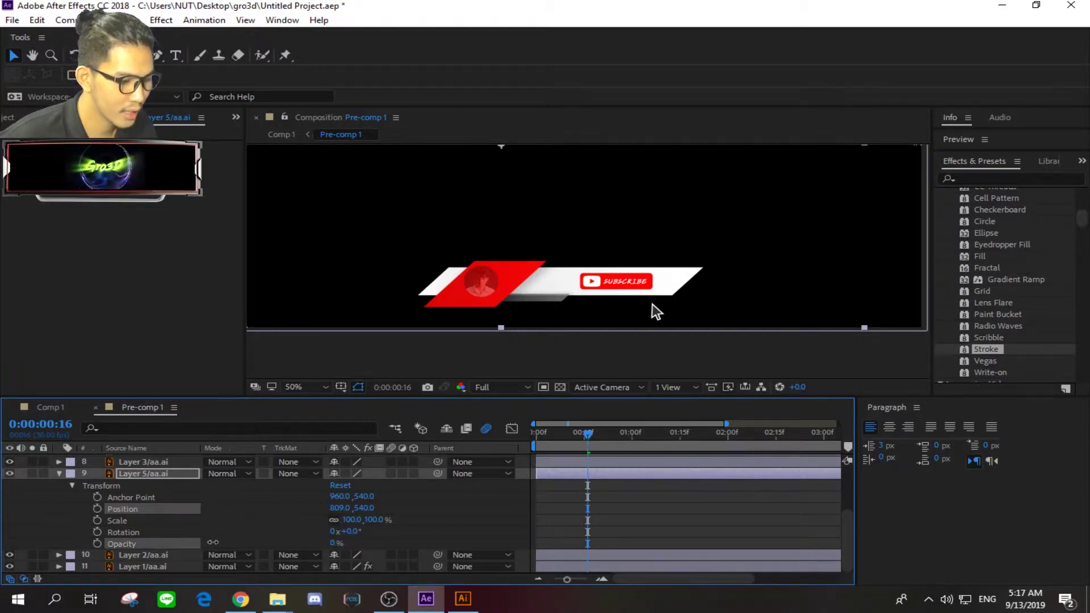
pyautogui.click(97, 543)
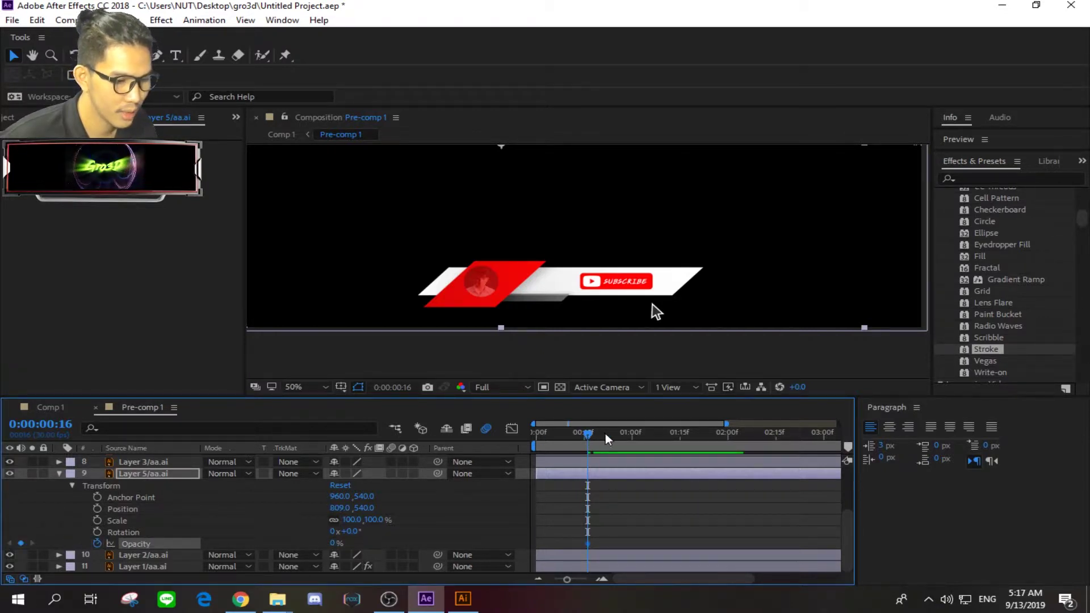
pyautogui.moveTo(588, 433); pyautogui.dragTo(592, 431)
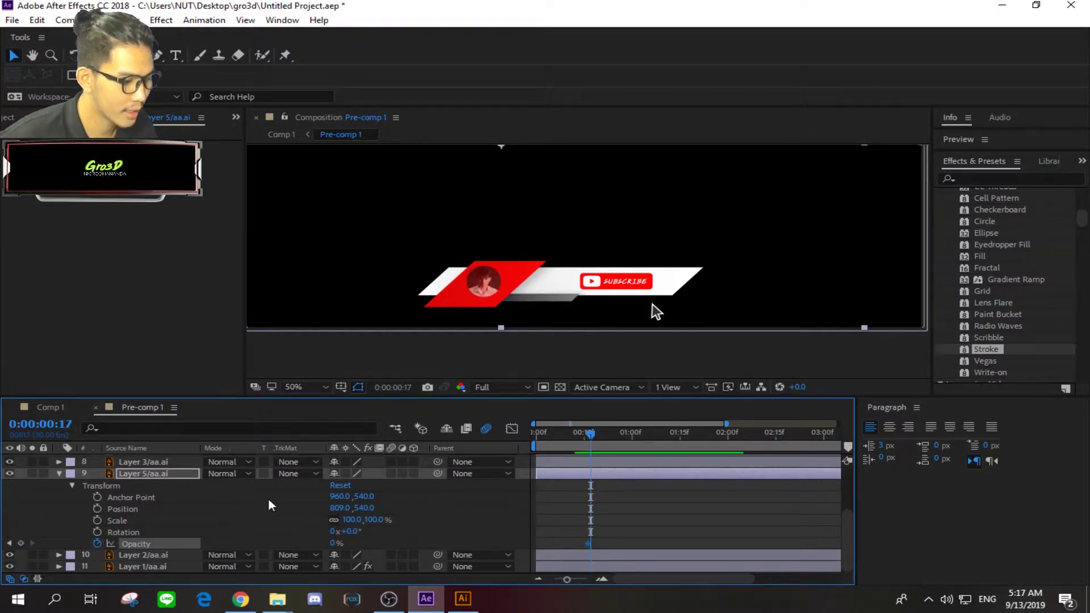
pyautogui.moveTo(333, 545); pyautogui.dragTo(792, 531)
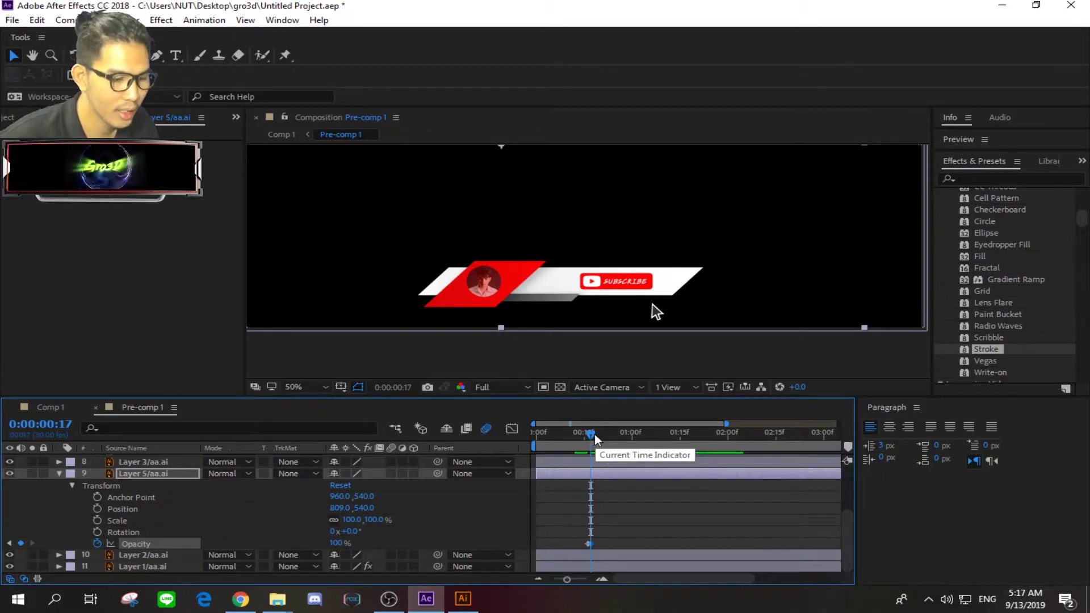
pyautogui.moveTo(594, 434); pyautogui.dragTo(599, 434)
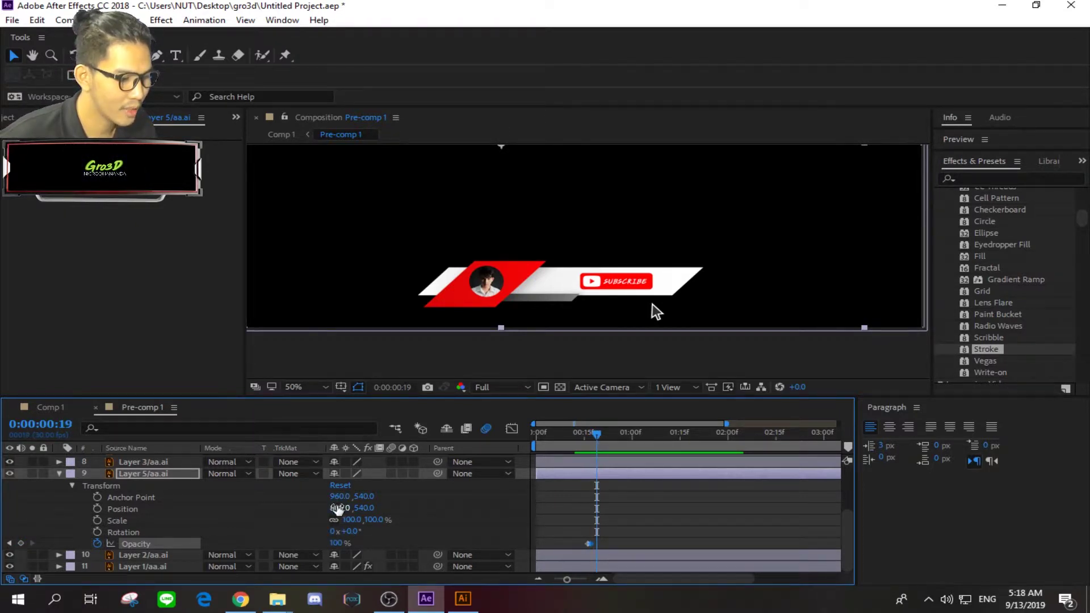
pyautogui.moveTo(336, 508); pyautogui.dragTo(445, 503)
# Preview the banner animation and drag the second Opacity keyframe later.
pyautogui.press('Home')
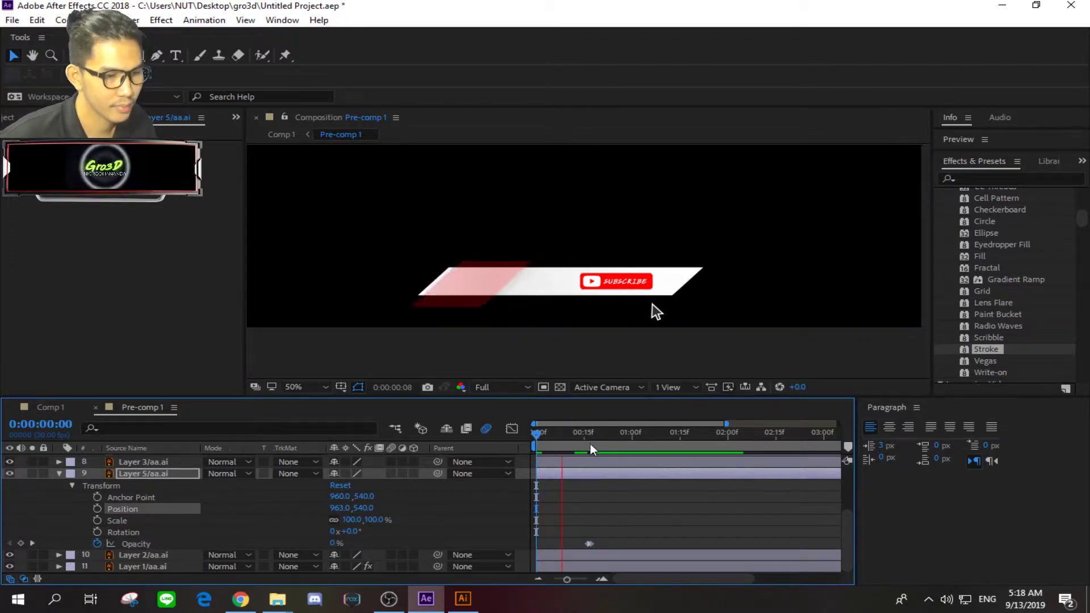
pyautogui.press('space')
pyautogui.press('space')
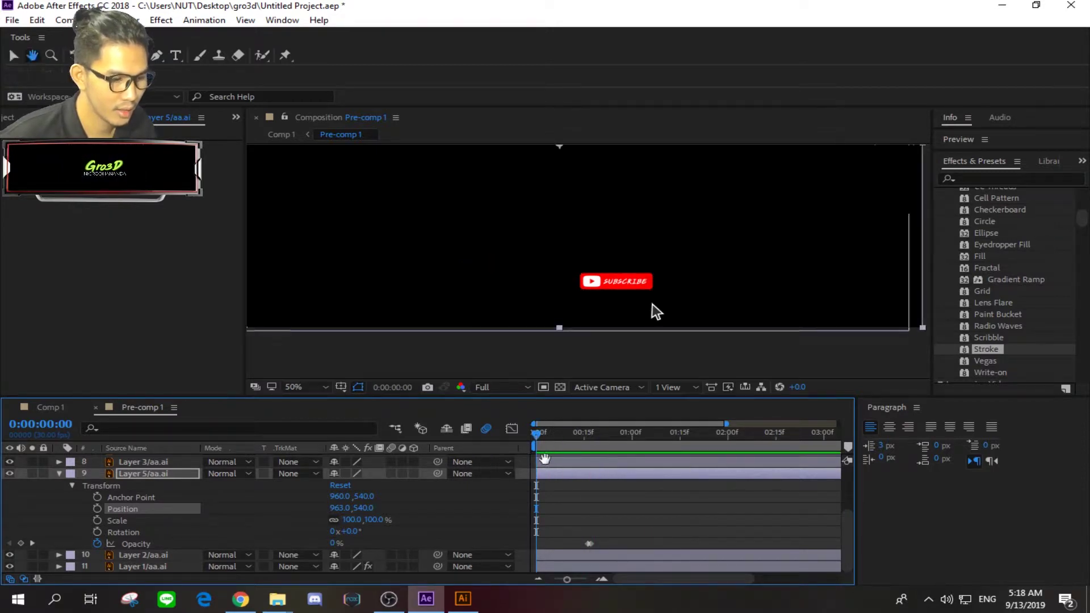
pyautogui.press('space')
pyautogui.press('space')
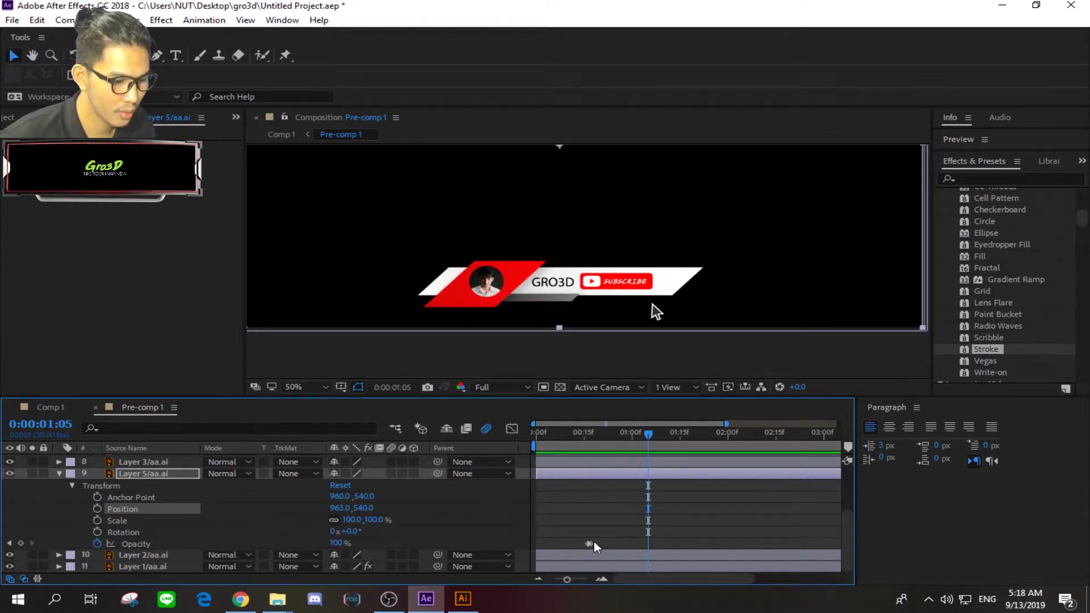
pyautogui.click(594, 542)
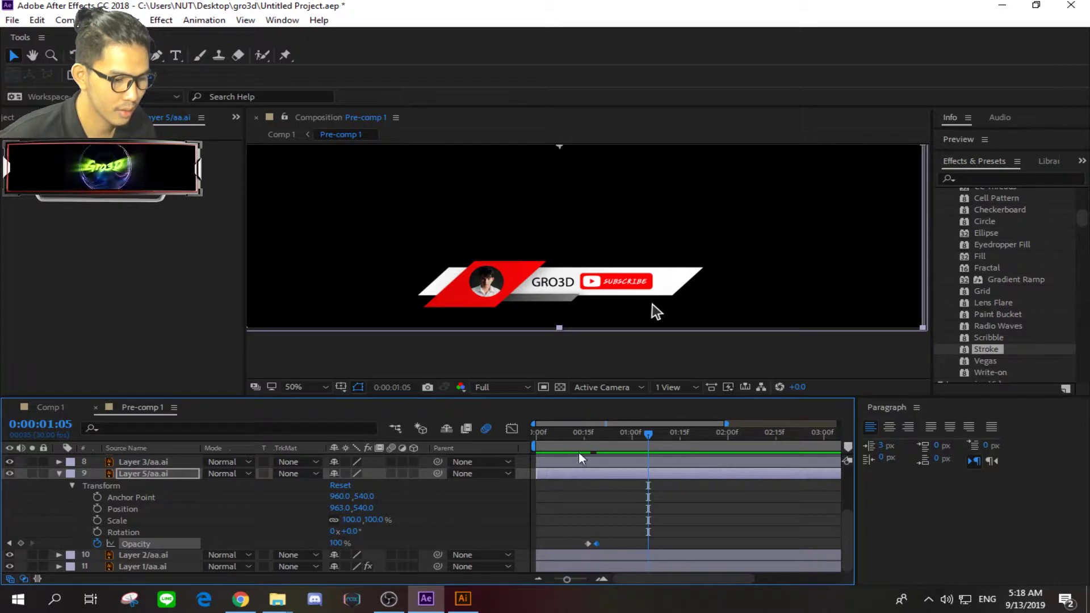
pyautogui.press('space')
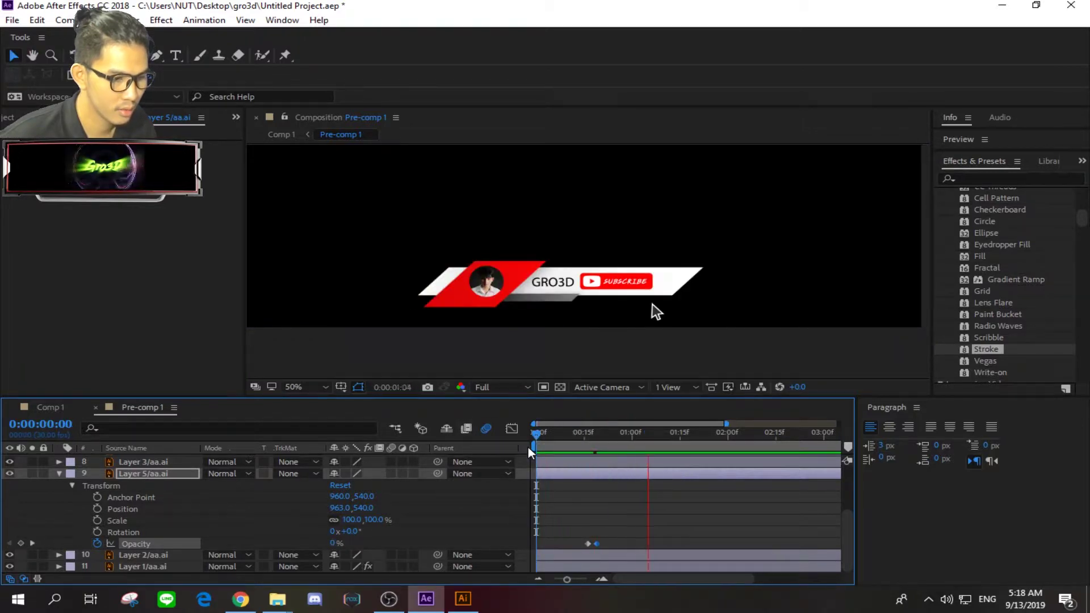
pyautogui.press('space')
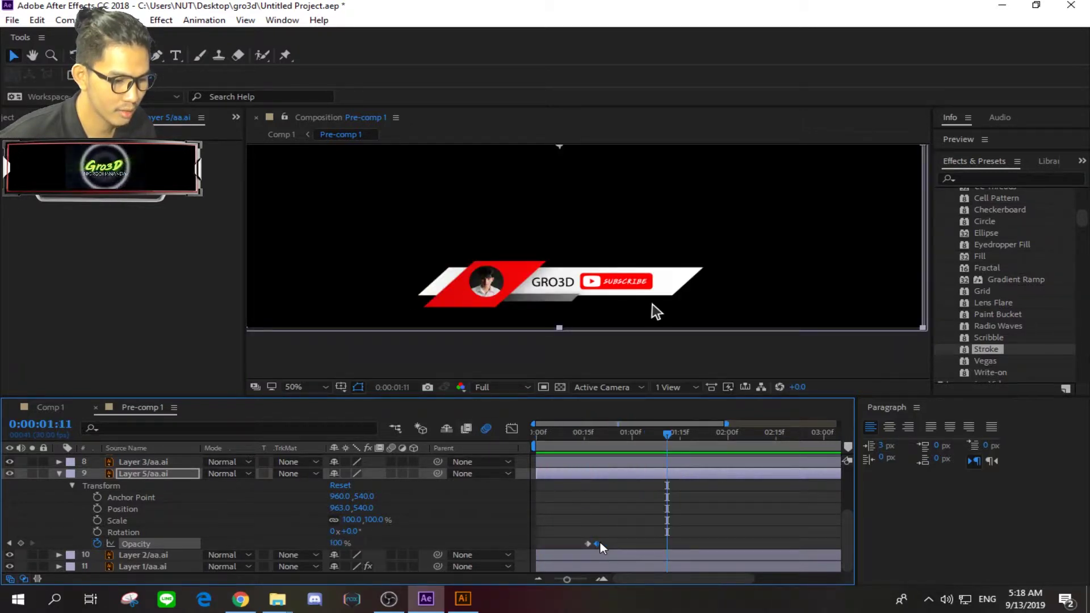
pyautogui.moveTo(599, 544); pyautogui.dragTo(614, 543)
# Move the 100% Opacity keyframe to 0:00:00:19 and raise frame 16 opacity to 100%.
pyautogui.press('space')
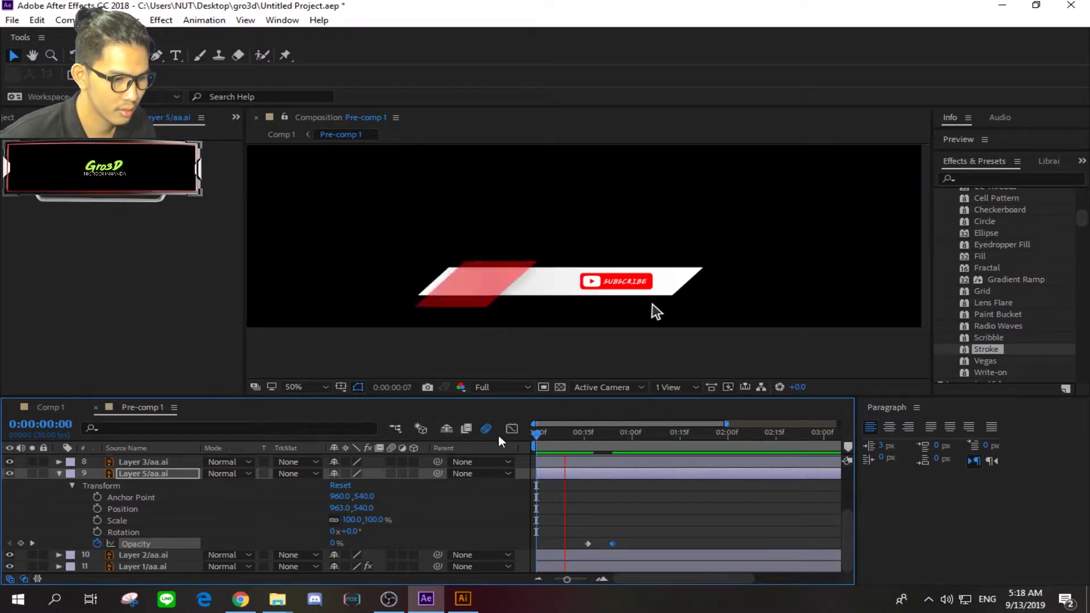
pyautogui.moveTo(598, 434); pyautogui.dragTo(588, 438)
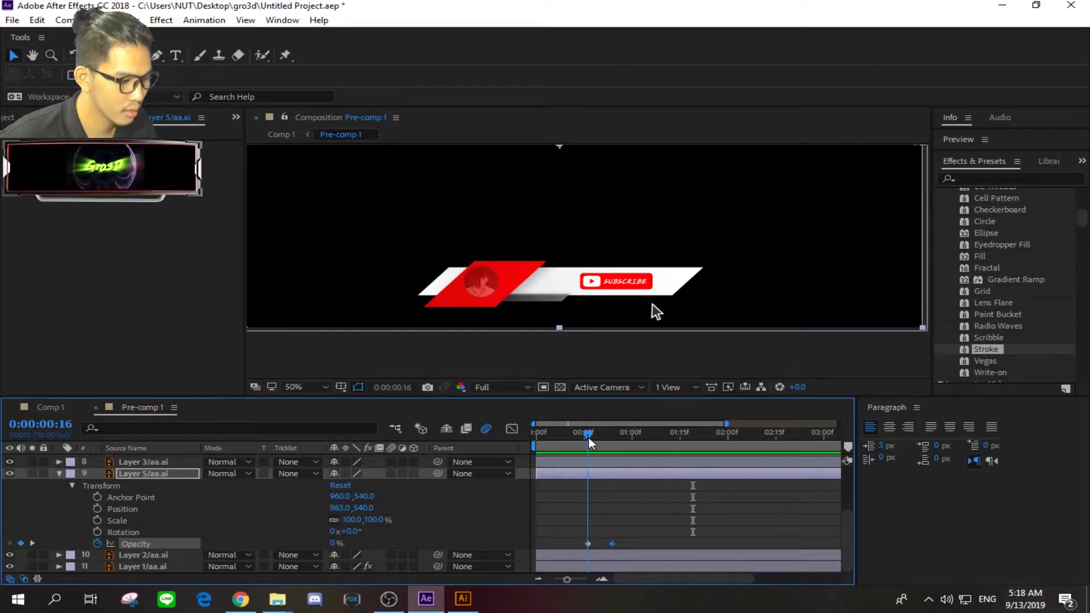
pyautogui.press('pagedown')
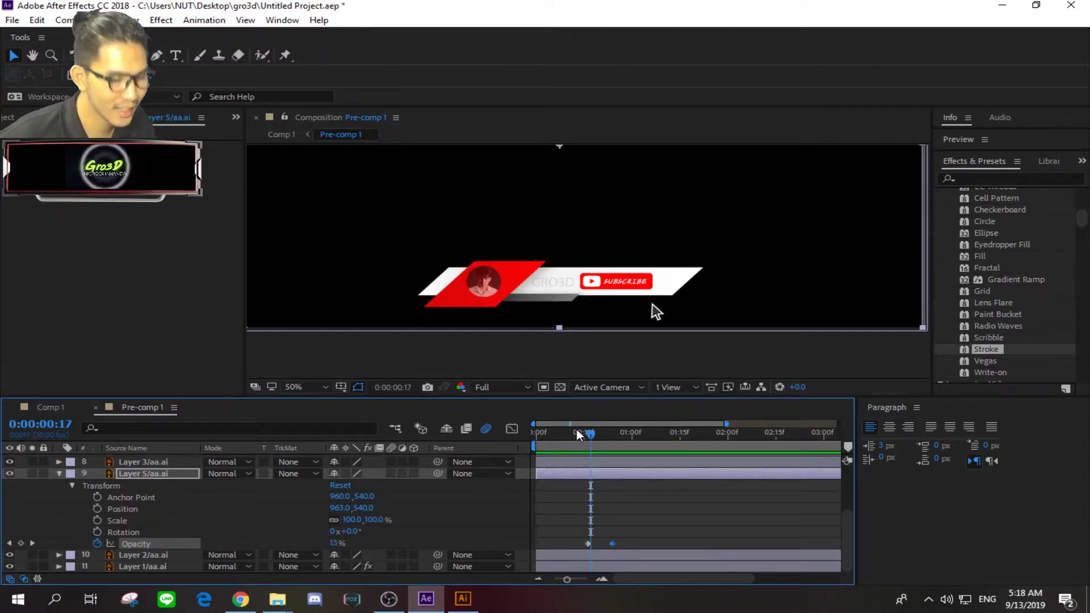
pyautogui.click(587, 433)
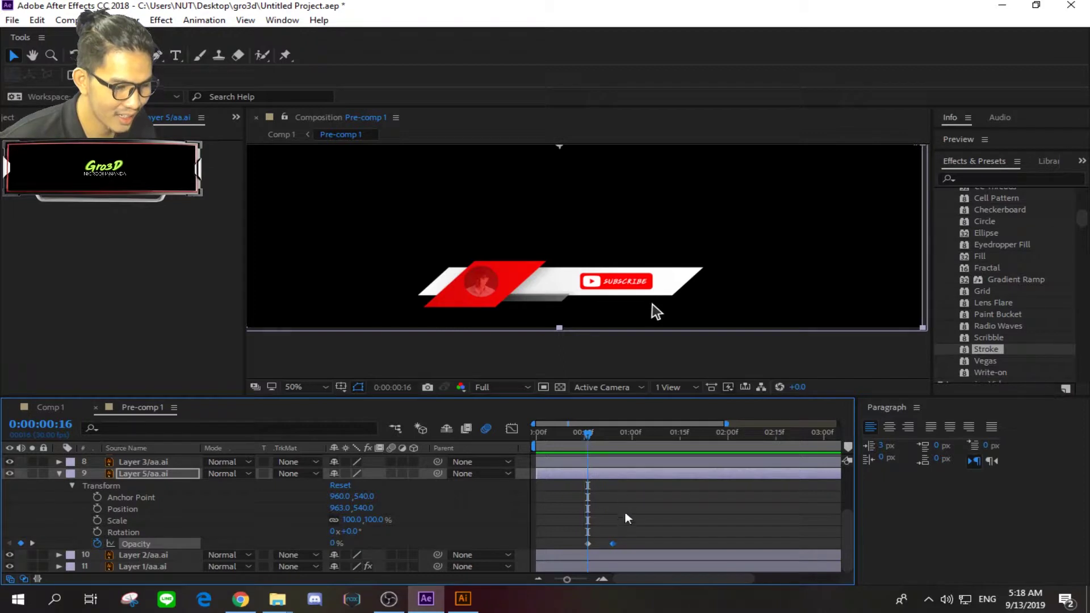
pyautogui.moveTo(613, 543); pyautogui.dragTo(596, 545)
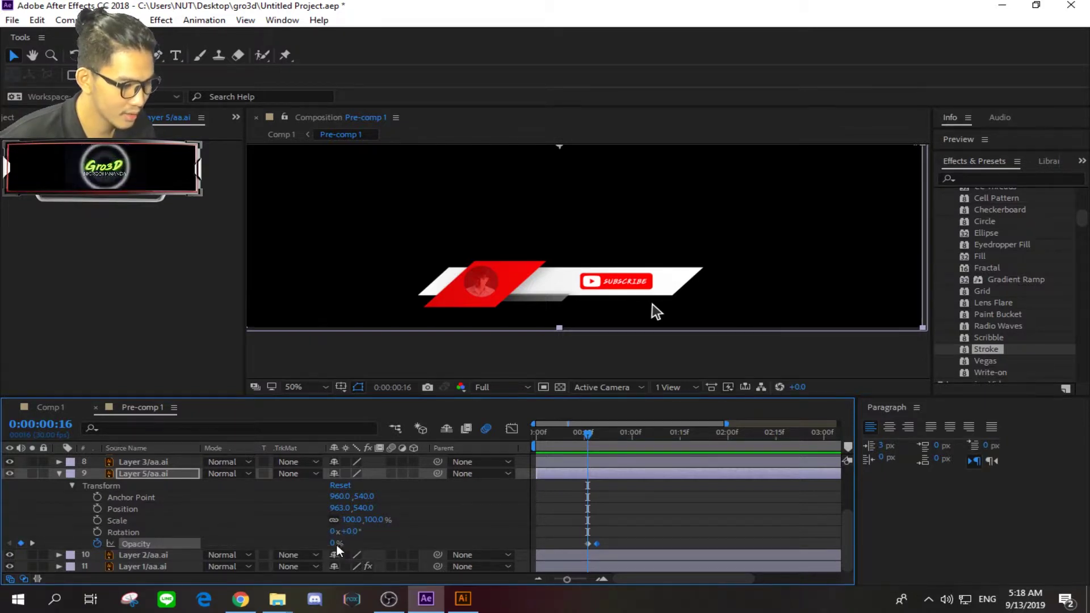
pyautogui.moveTo(336, 543); pyautogui.dragTo(495, 544)
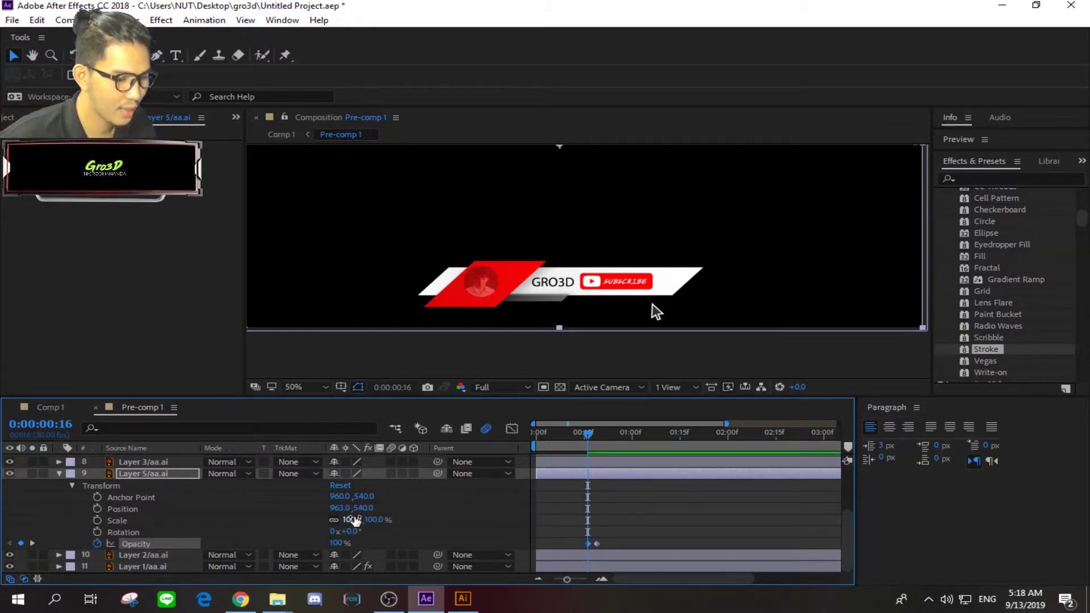
# Keyframe GRO3D sliding from X 814 behind the red panel to 863, with 0% Opacity at frame 15.
pyautogui.moveTo(343, 513); pyautogui.dragTo(225, 508)
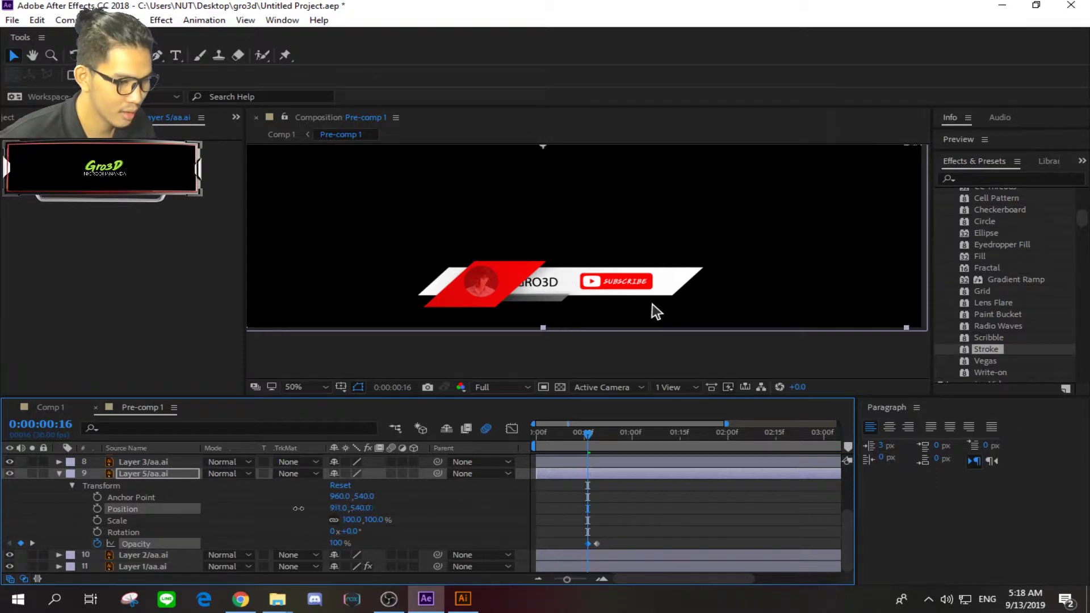
pyautogui.click(124, 510)
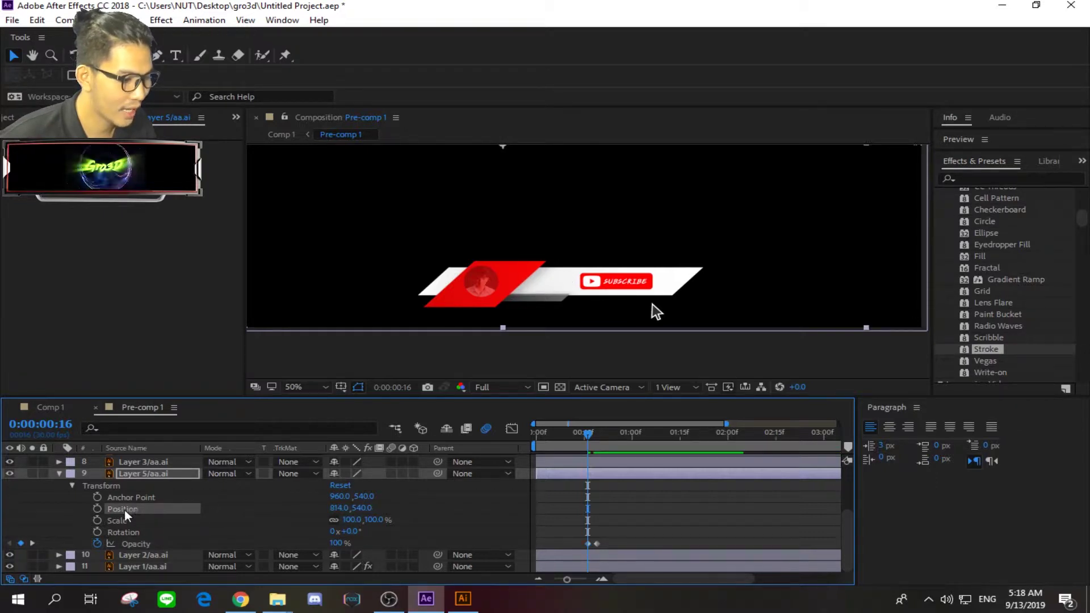
pyautogui.click(97, 508)
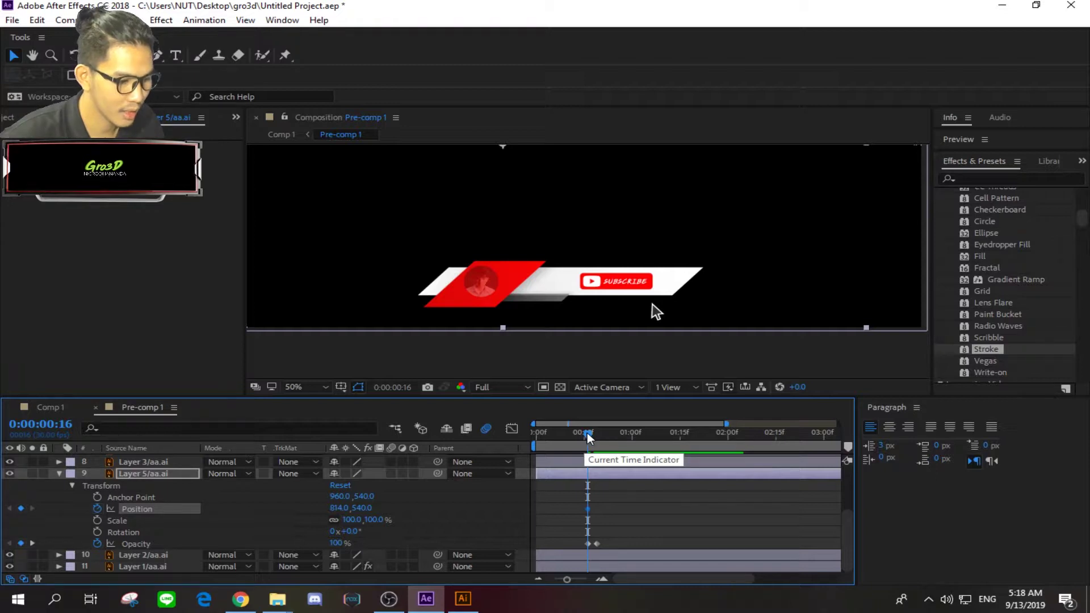
pyautogui.moveTo(589, 438); pyautogui.dragTo(588, 442)
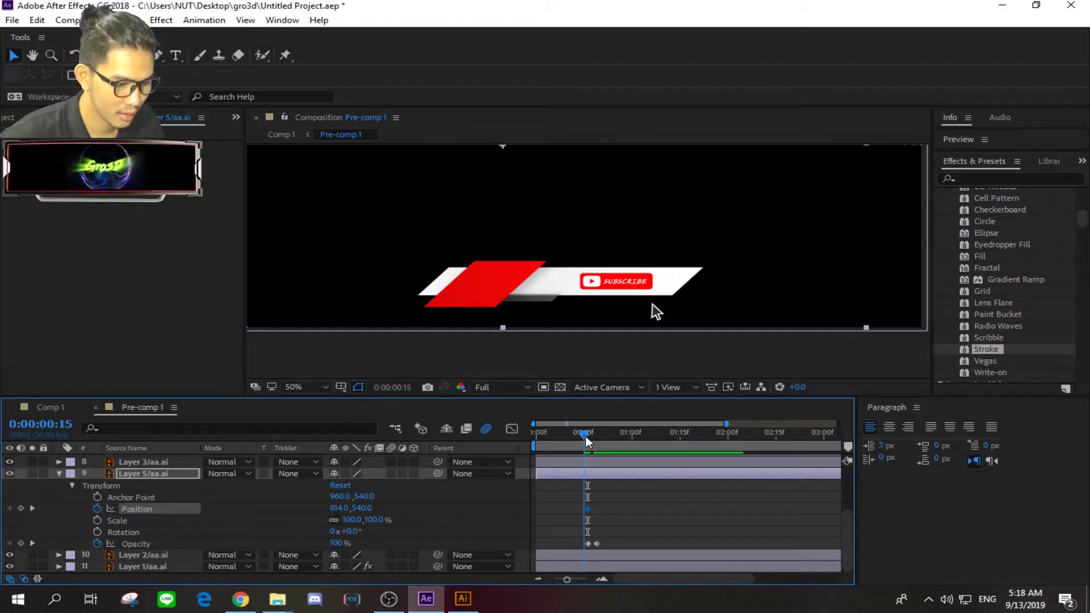
pyautogui.moveTo(323, 544); pyautogui.dragTo(267, 544)
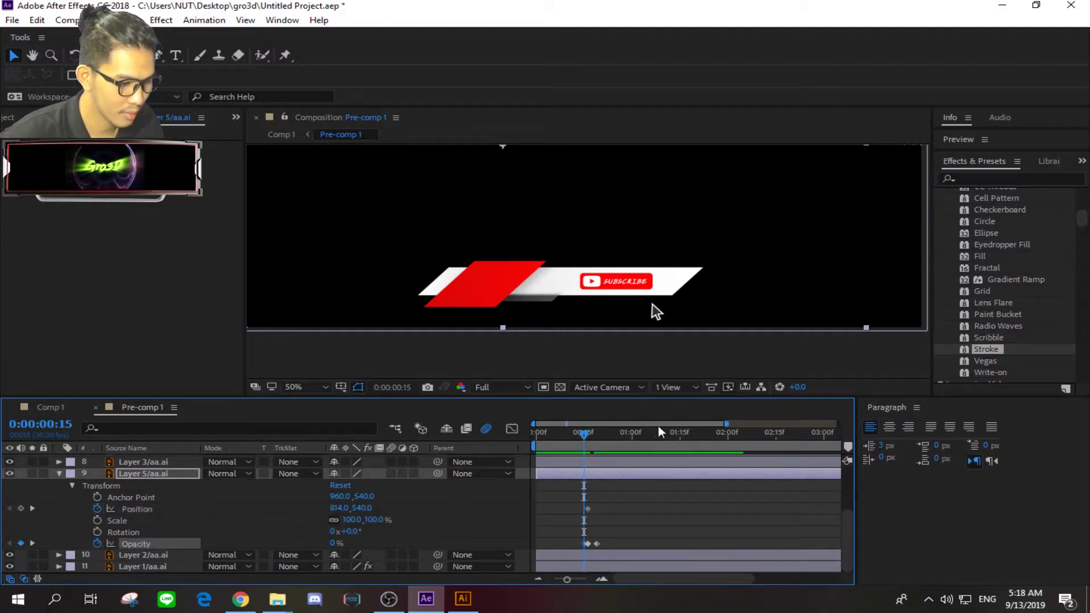
pyautogui.moveTo(589, 431); pyautogui.dragTo(601, 435)
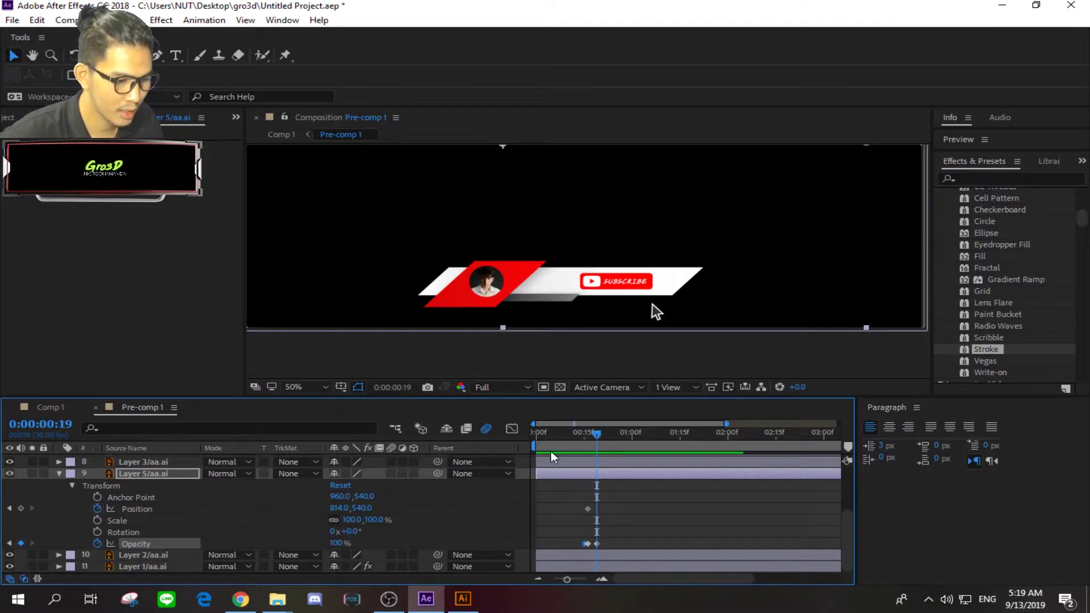
pyautogui.moveTo(349, 509); pyautogui.dragTo(445, 507)
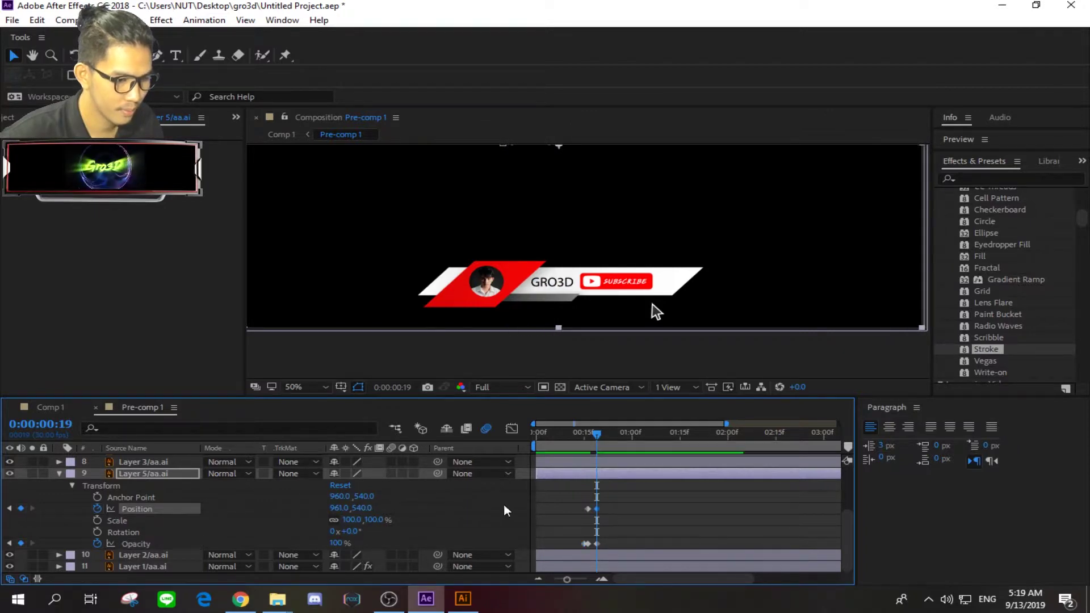
# Preview and scrub through the slide-in, then collapse the layer's properties.
pyautogui.press('space')
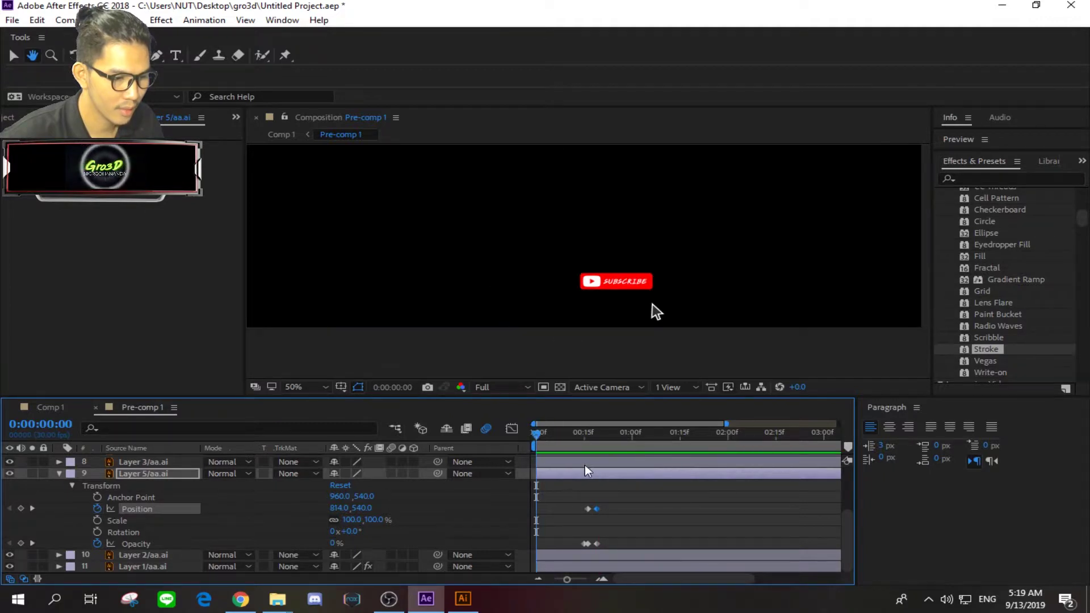
pyautogui.moveTo(604, 442); pyautogui.dragTo(574, 437)
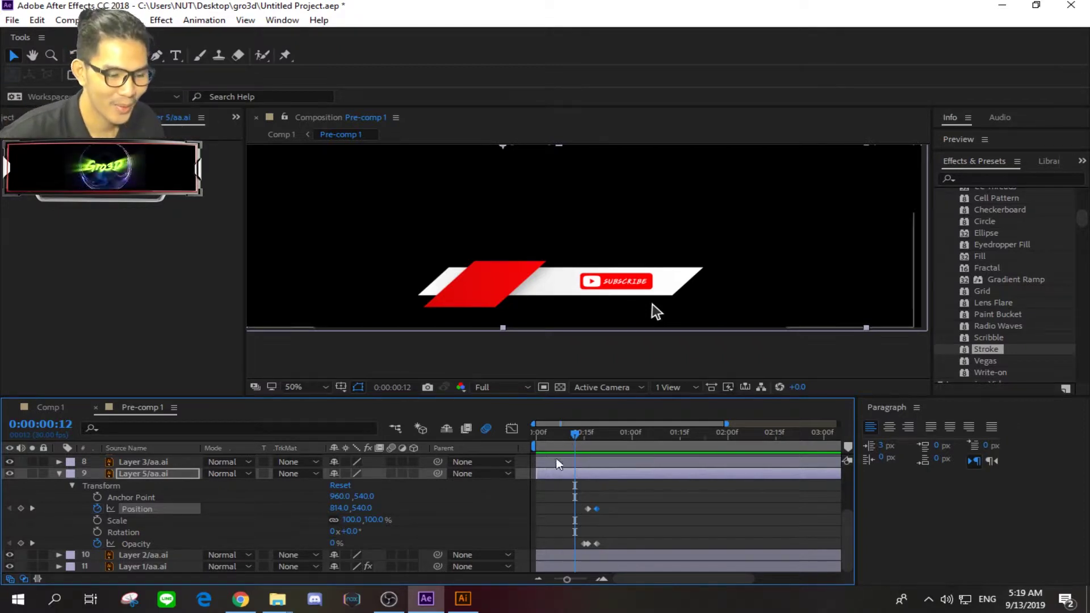
pyautogui.moveTo(590, 437); pyautogui.dragTo(595, 445)
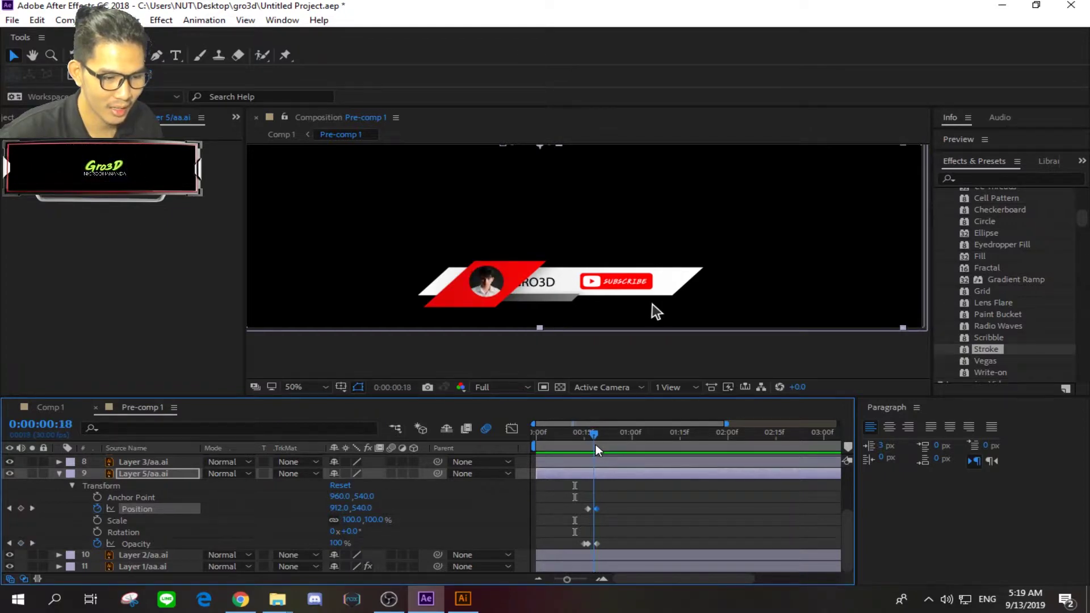
pyautogui.moveTo(594, 437); pyautogui.dragTo(592, 435)
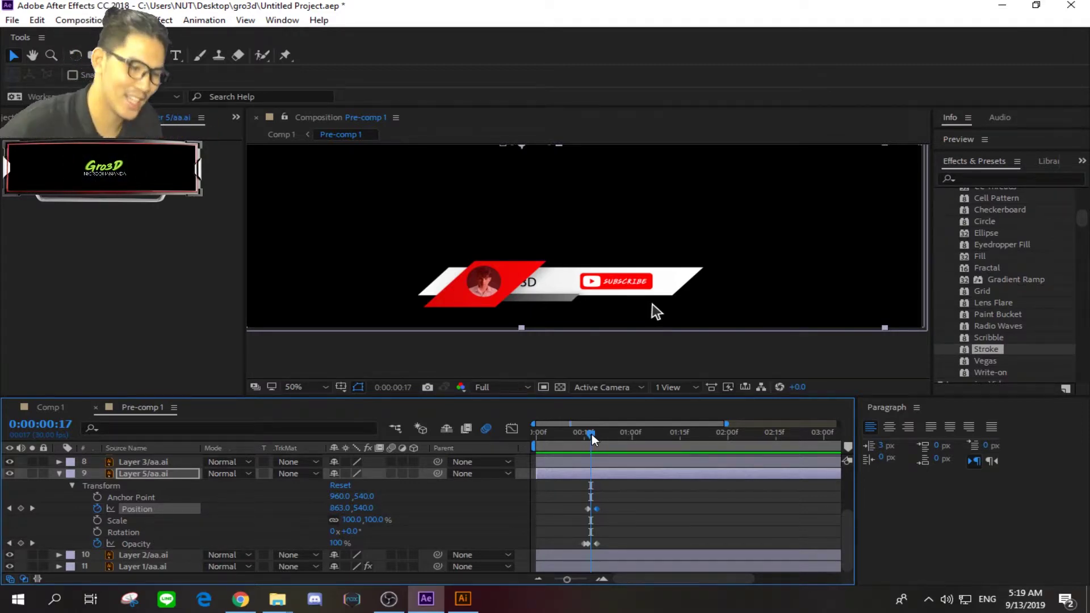
pyautogui.click(58, 473)
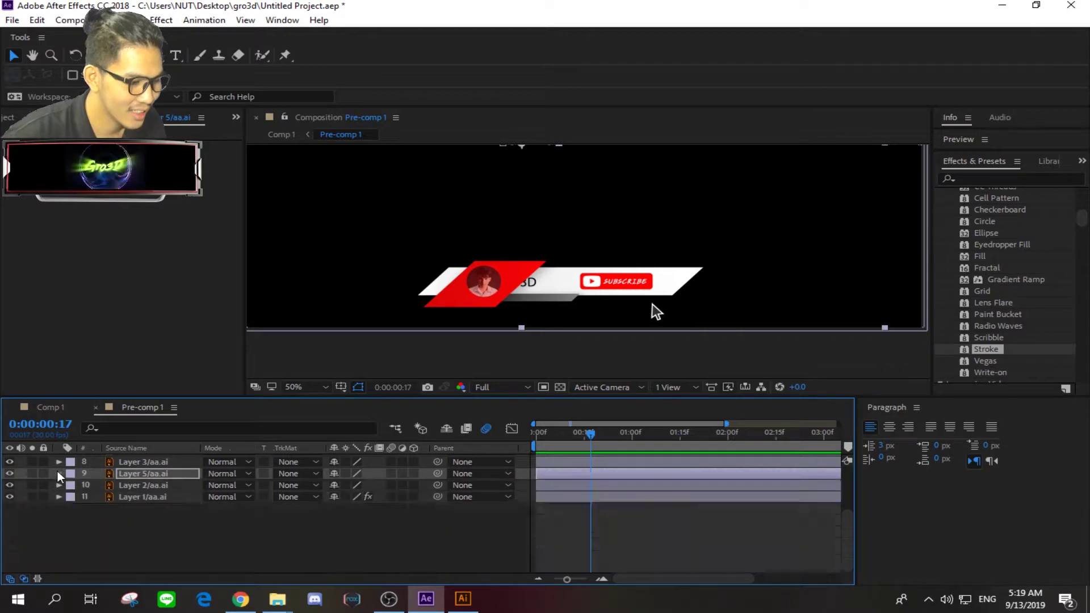
pyautogui.scroll(3, 56, 469)
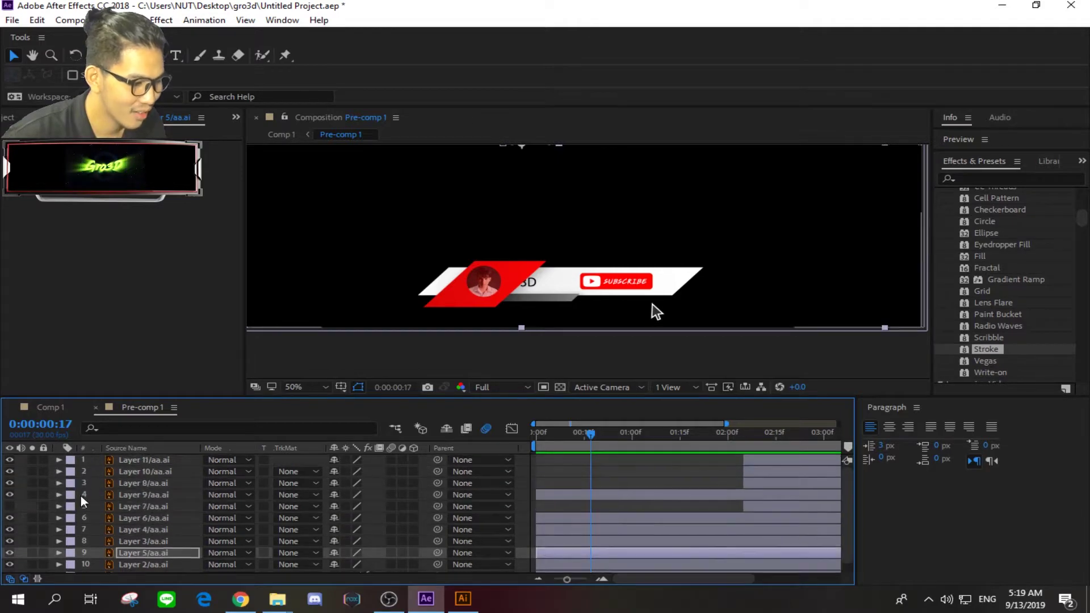
# On Layer 6 (SUBSCRIBE button), keyframe Opacity at 0% at frame 17.
pyautogui.click(9, 518)
pyautogui.click(9, 518)
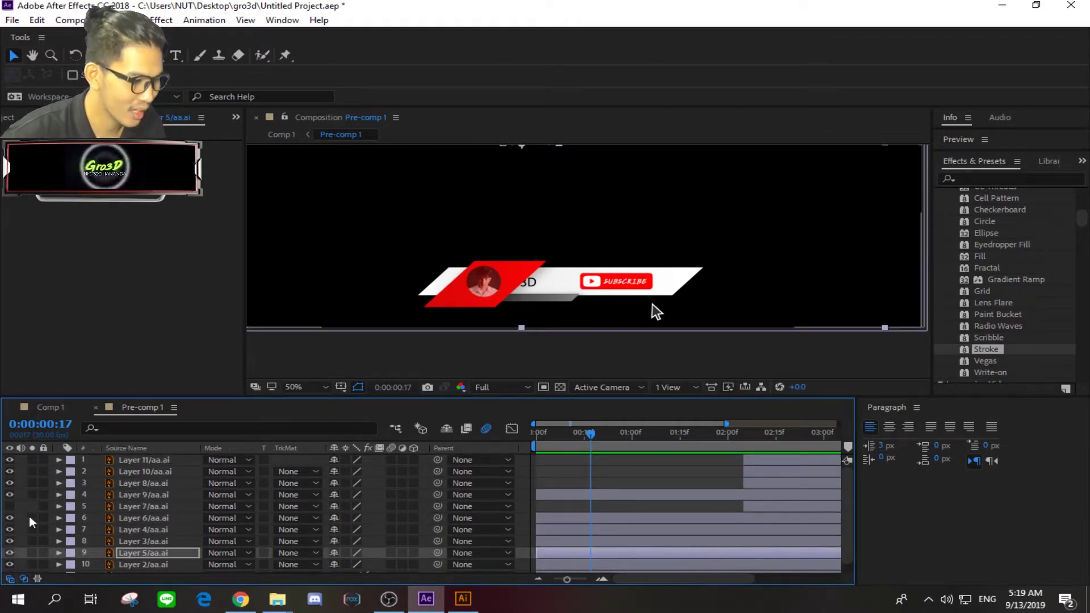
pyautogui.click(9, 518)
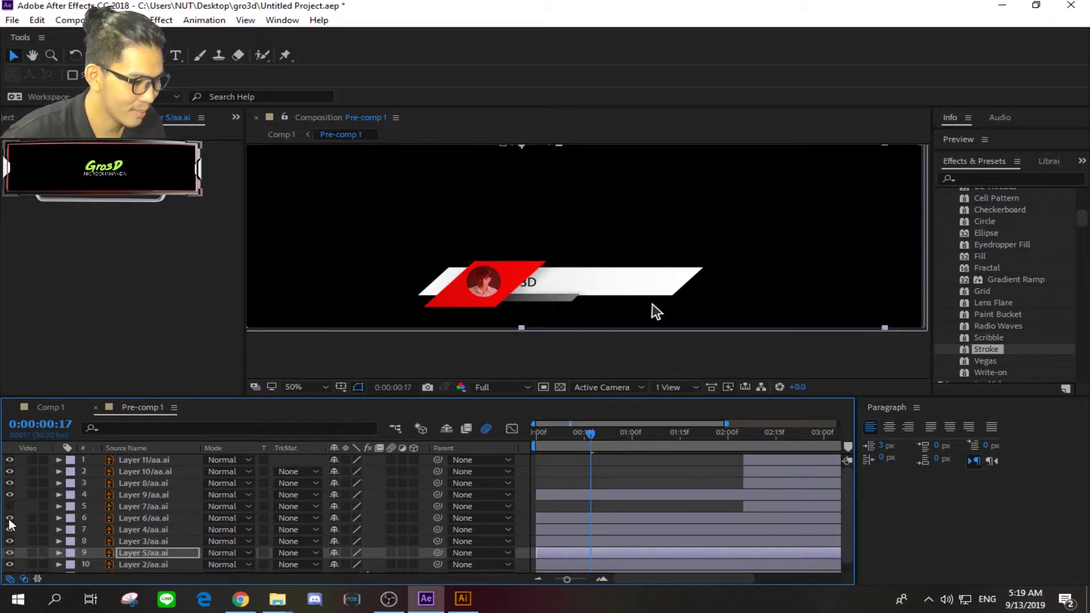
pyautogui.click(9, 518)
pyautogui.click(119, 518)
pyautogui.click(59, 519)
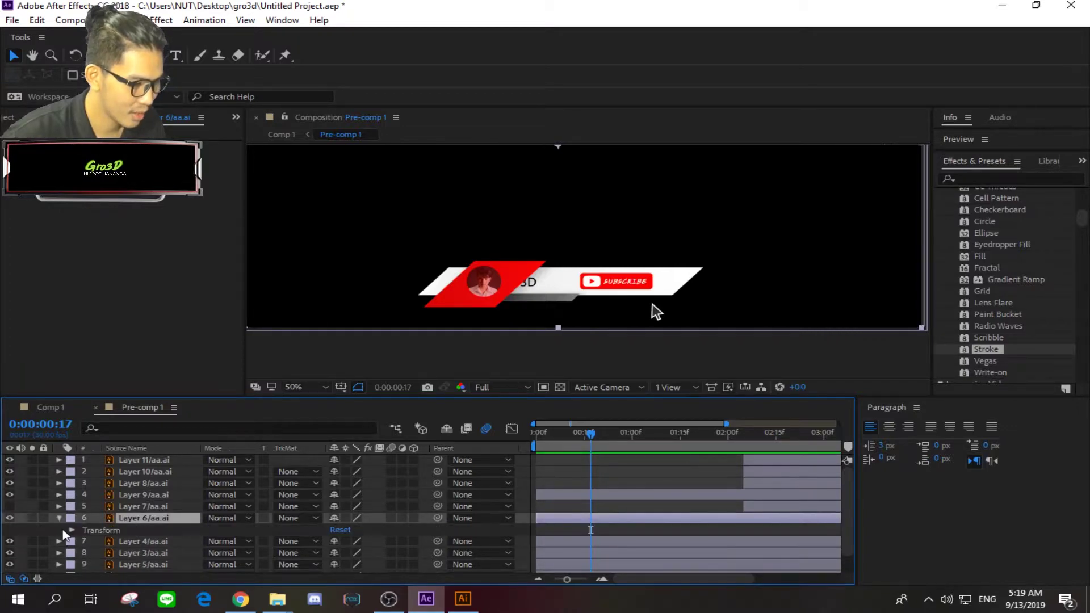
pyautogui.click(71, 530)
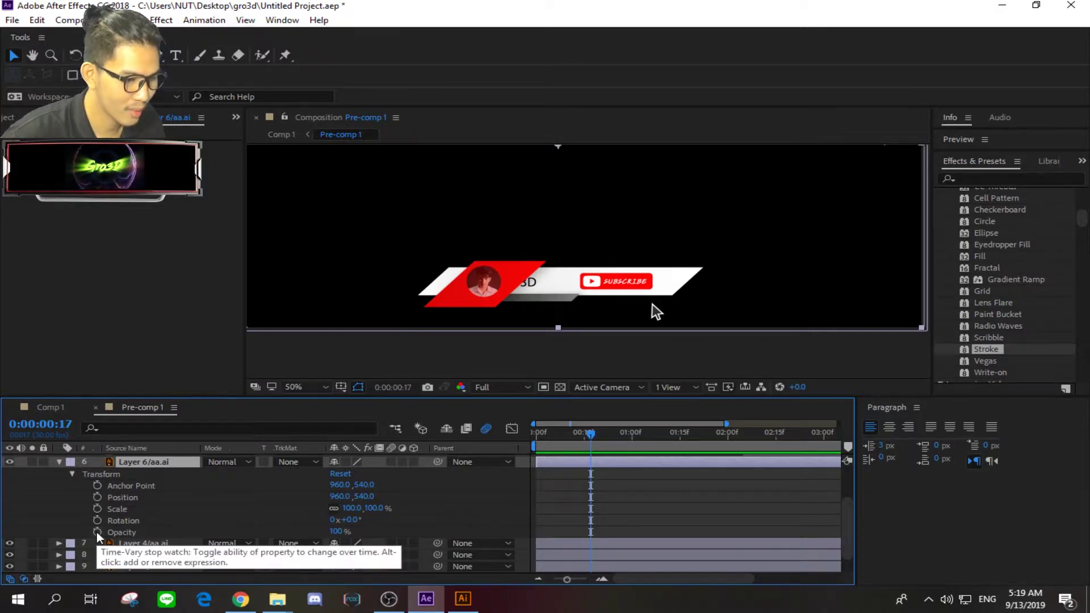
pyautogui.click(98, 532)
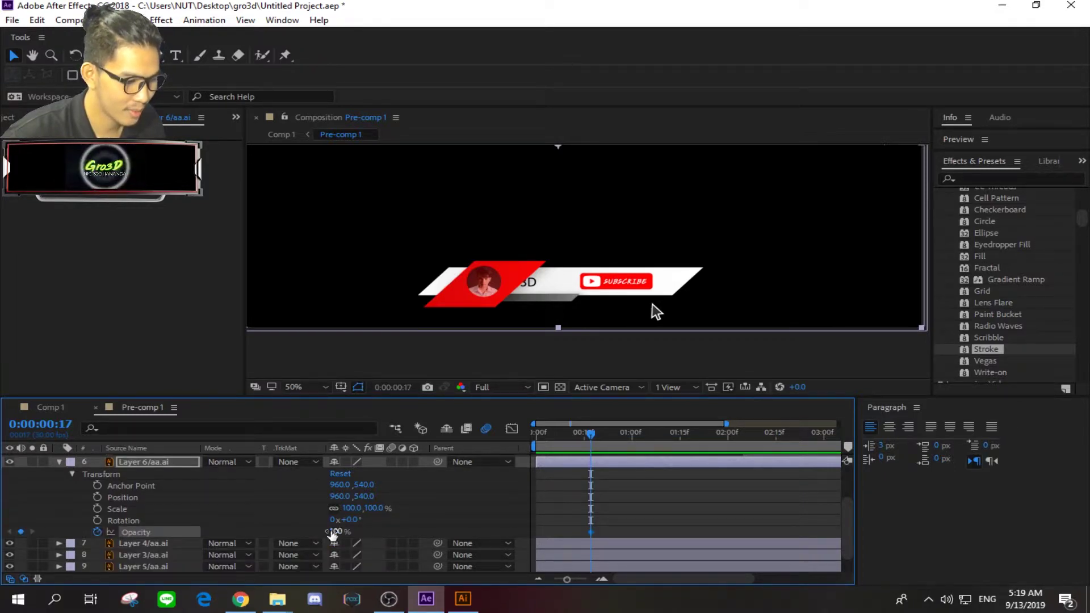
pyautogui.moveTo(333, 532); pyautogui.dragTo(3, 529)
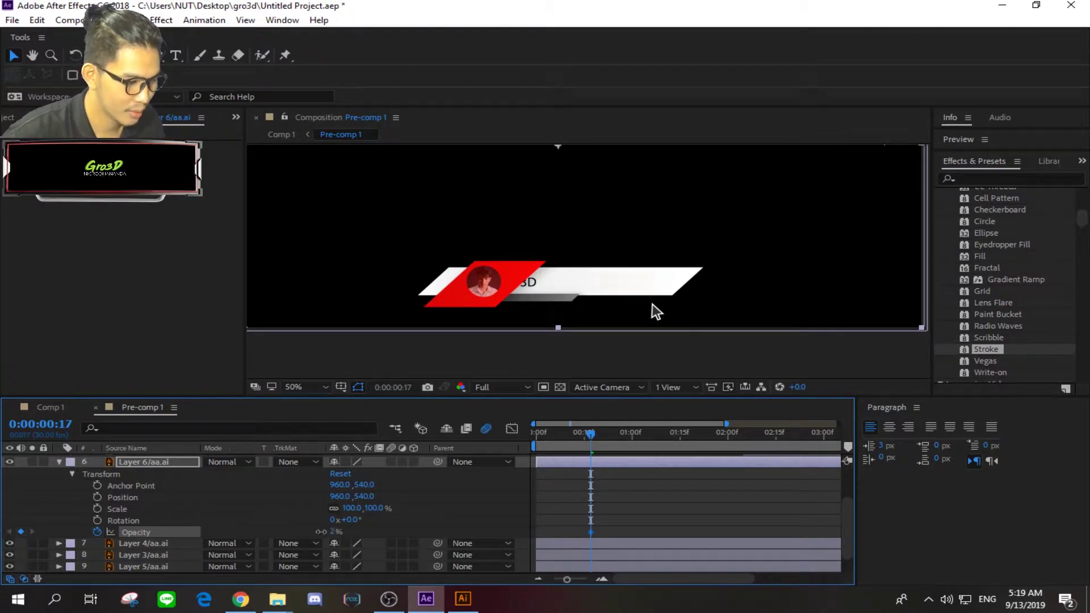
# Set the SUBSCRIBE button's Opacity to 100% at frame 19.
pyautogui.moveTo(595, 435); pyautogui.dragTo(603, 434)
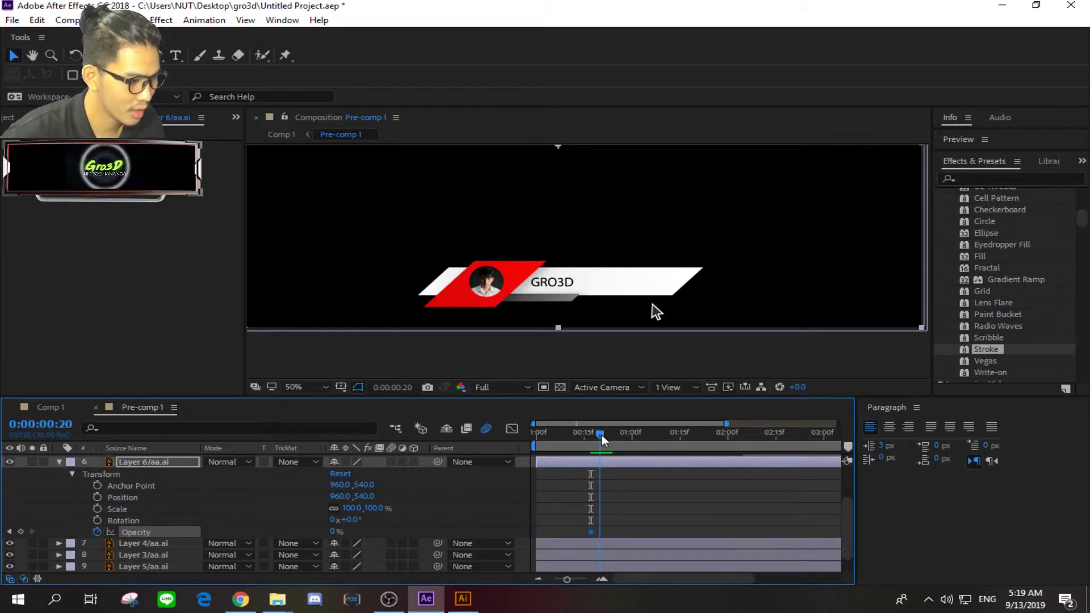
pyautogui.moveTo(609, 435); pyautogui.dragTo(599, 435)
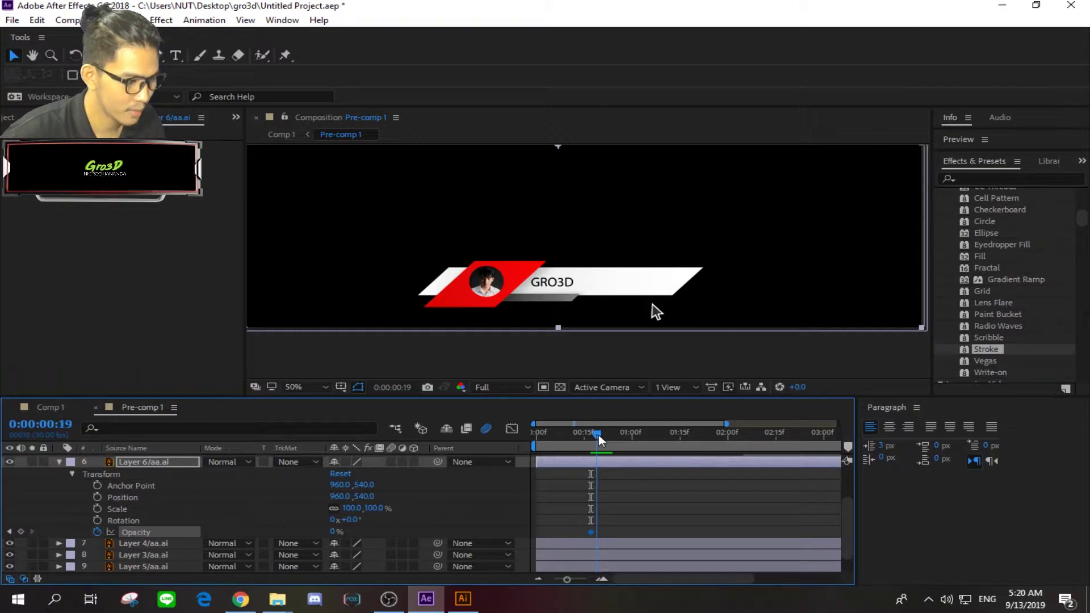
pyautogui.moveTo(598, 435); pyautogui.dragTo(601, 434)
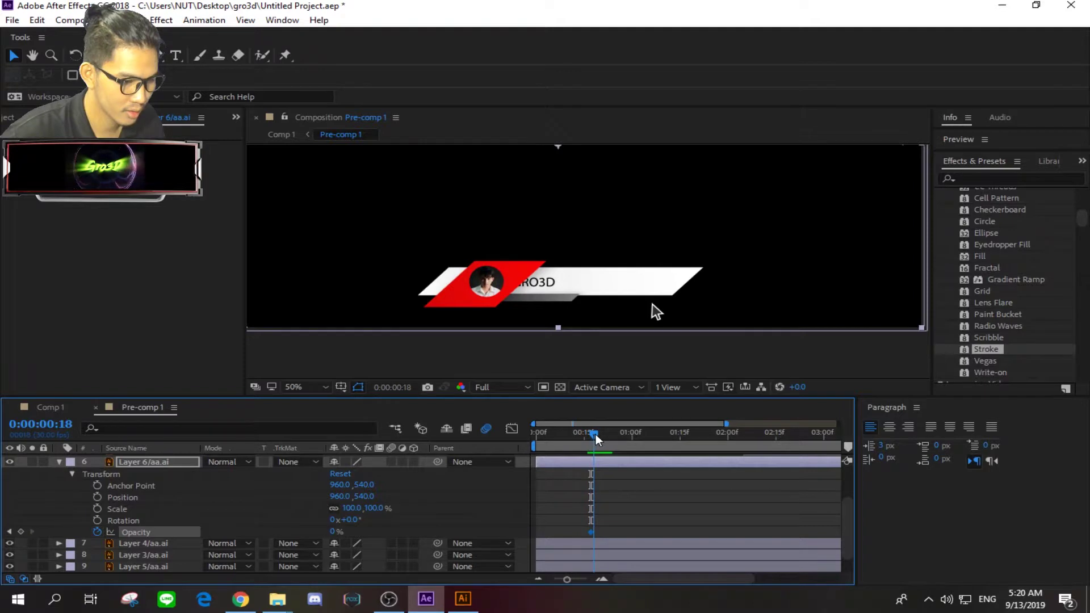
pyautogui.moveTo(601, 434); pyautogui.dragTo(601, 443)
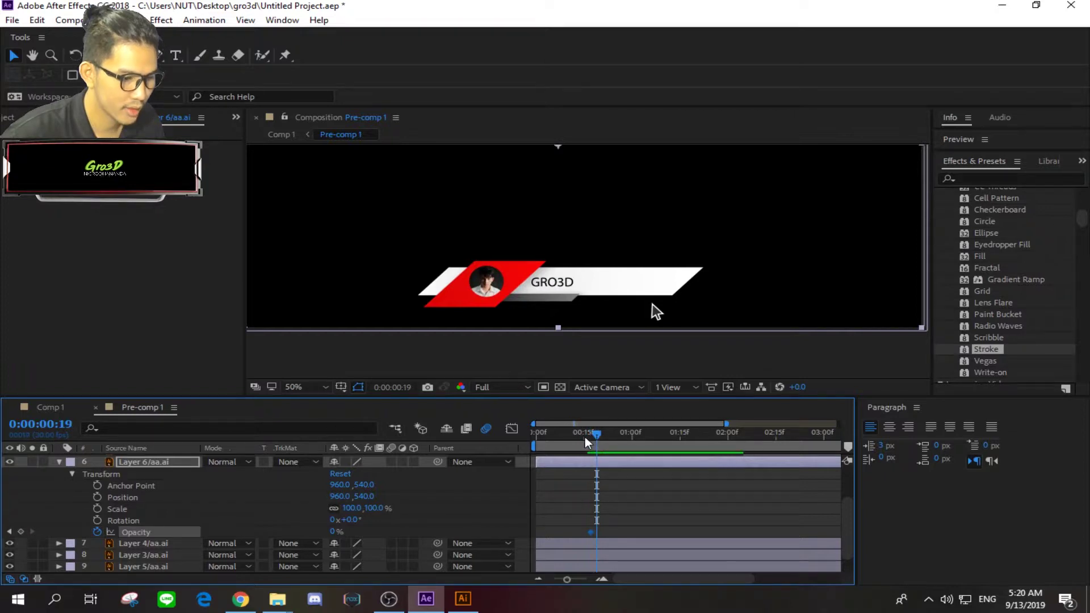
pyautogui.moveTo(333, 532); pyautogui.dragTo(691, 454)
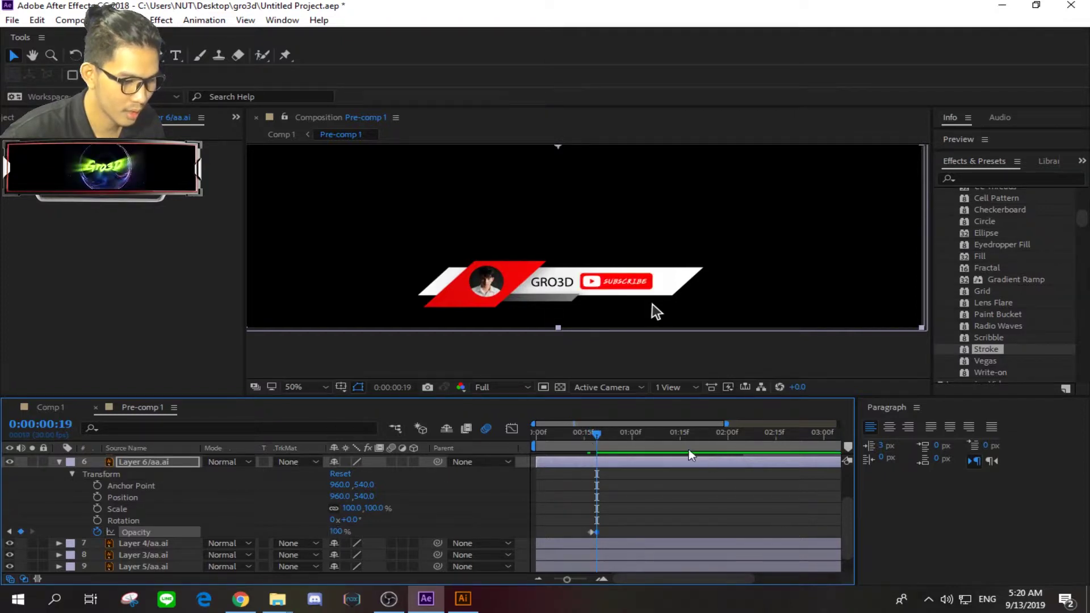
# Preview the button fade-in from the start of the composition.
pyautogui.moveTo(592, 434); pyautogui.dragTo(481, 431)
pyautogui.press('space')
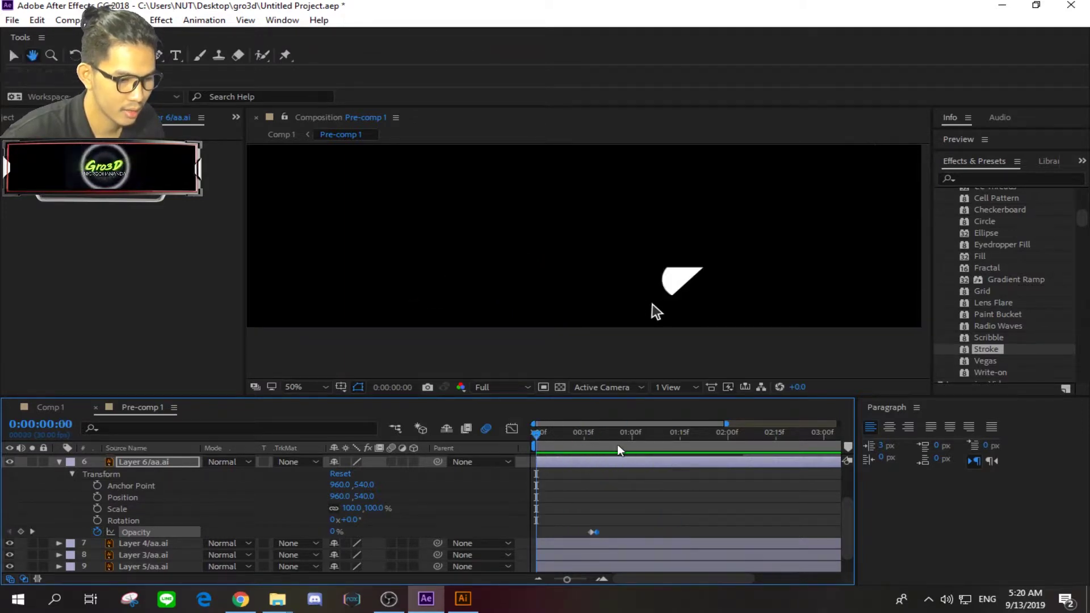
pyautogui.press('space')
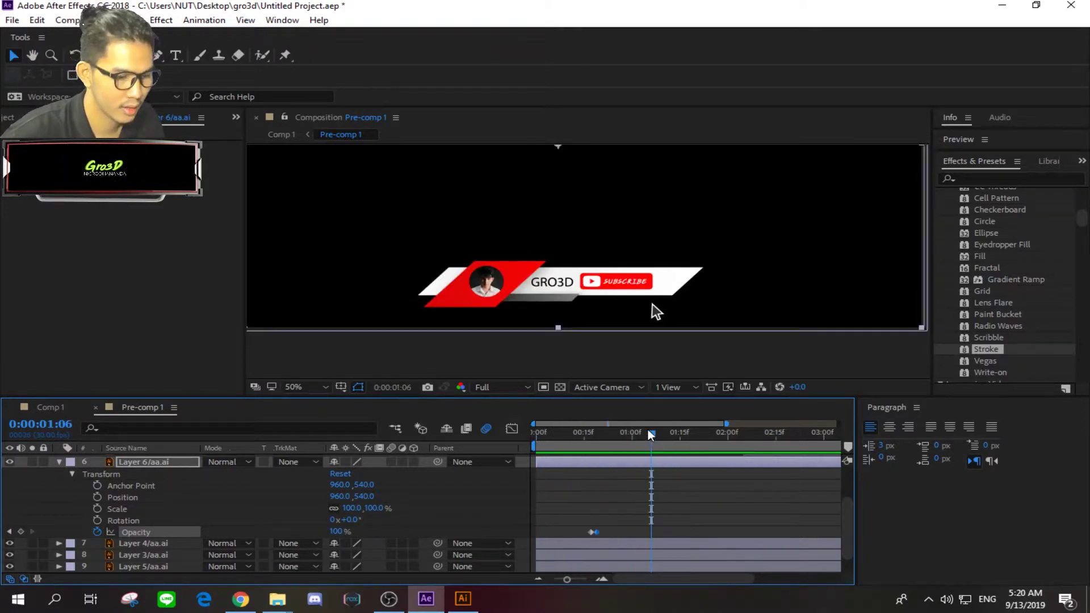
pyautogui.moveTo(649, 432)
pyautogui.mouseDown()
pyautogui.moveTo(540, 432)
pyautogui.moveTo(591, 436)
pyautogui.mouseUp()
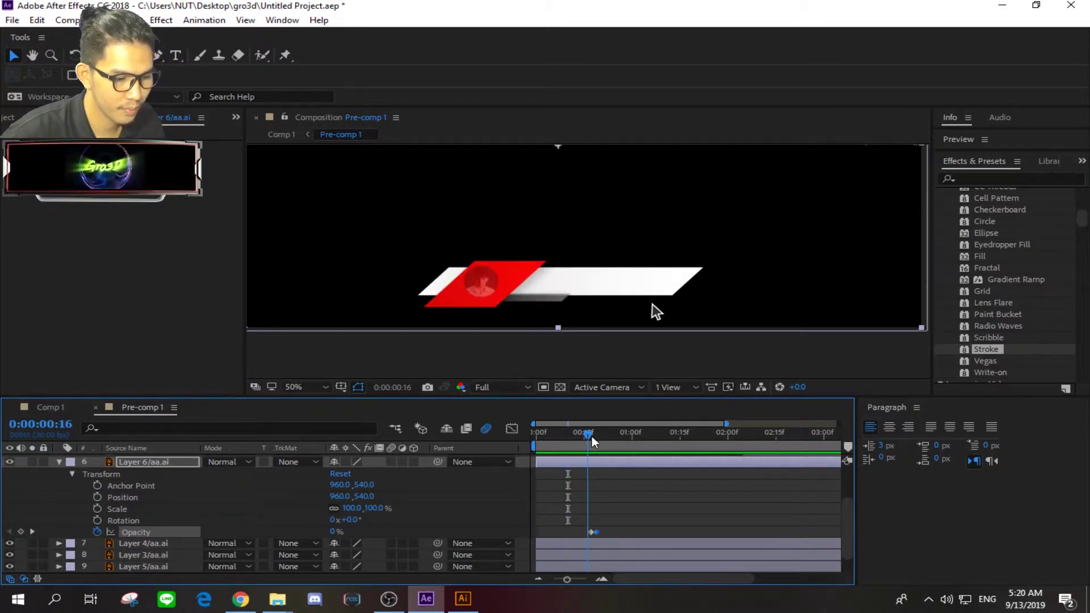
pyautogui.scroll(-1, 64, 493)
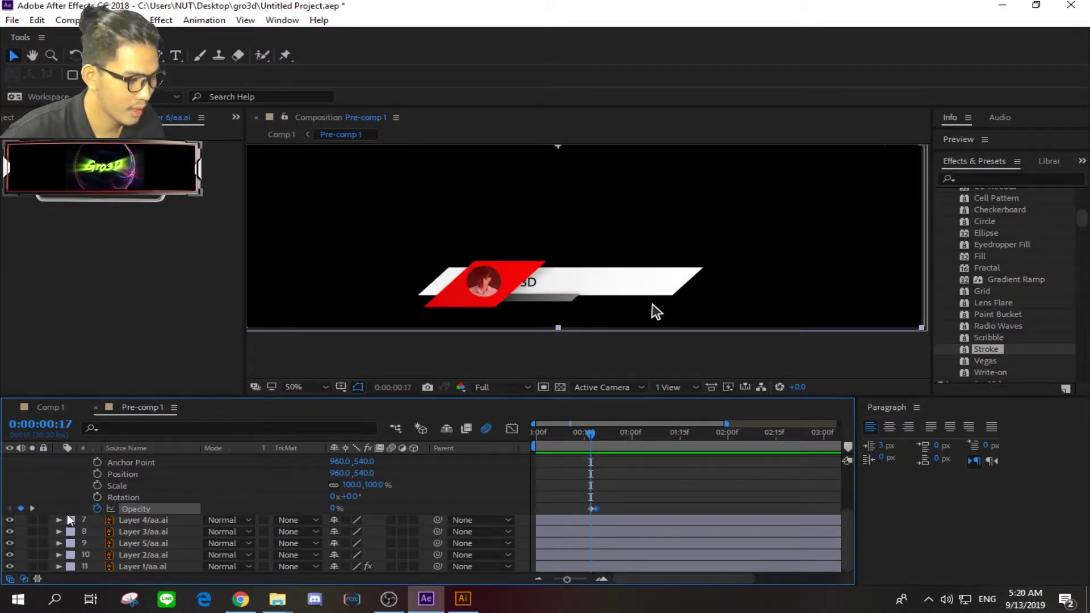
# At frame 20, set Layer 5's Position keyframe to 980, 540 beside SUBSCRIBE.
pyautogui.click(59, 544)
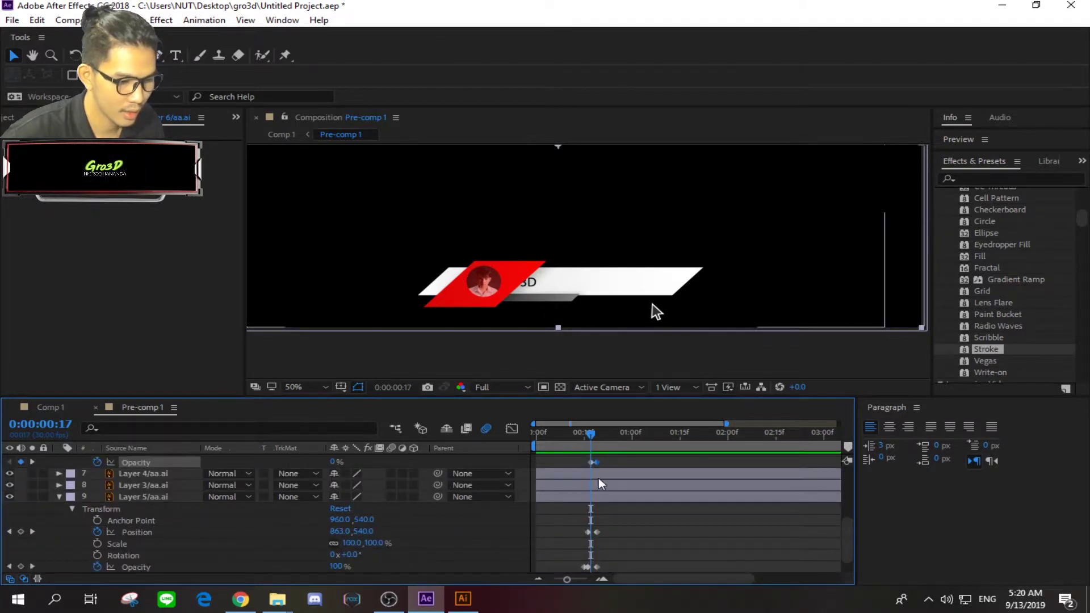
pyautogui.moveTo(591, 434); pyautogui.dragTo(599, 437)
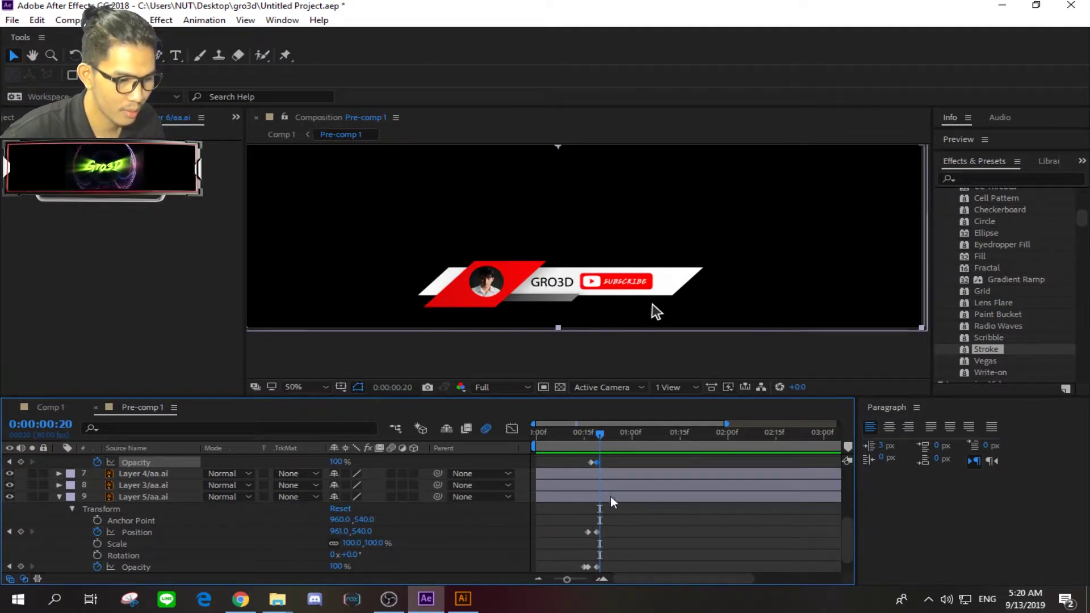
pyautogui.moveTo(599, 437); pyautogui.dragTo(602, 435)
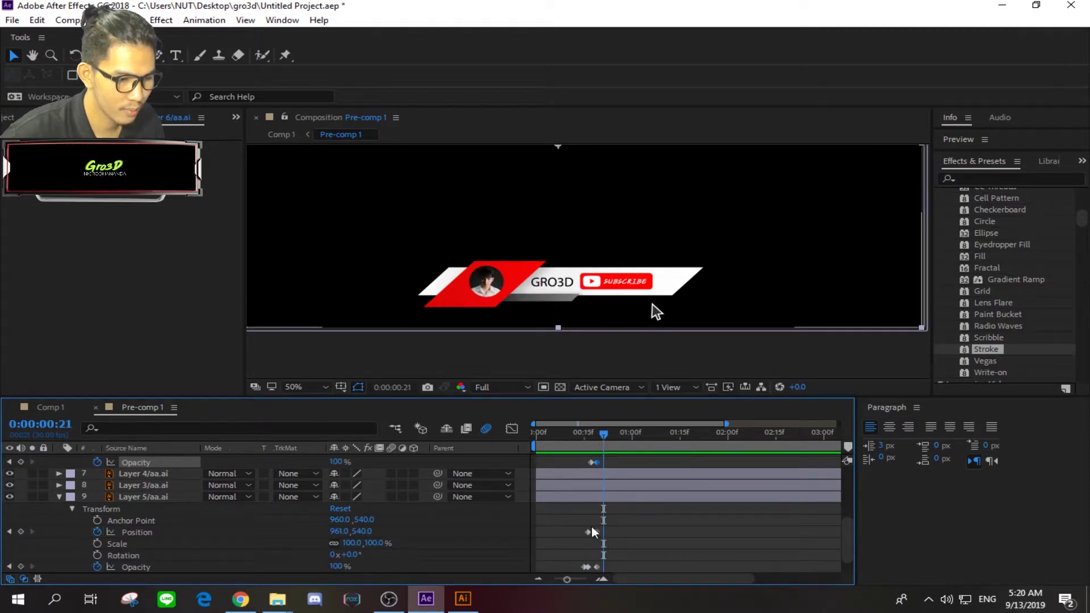
pyautogui.moveTo(601, 434)
pyautogui.mouseDown()
pyautogui.moveTo(581, 437)
pyautogui.moveTo(595, 438)
pyautogui.mouseUp()
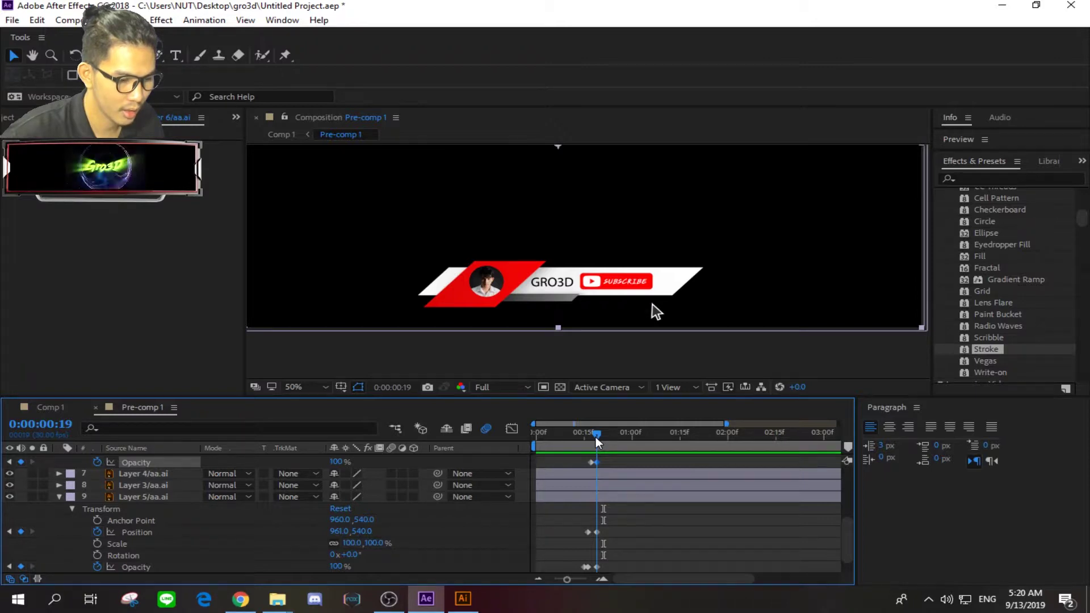
pyautogui.moveTo(596, 436); pyautogui.dragTo(600, 439)
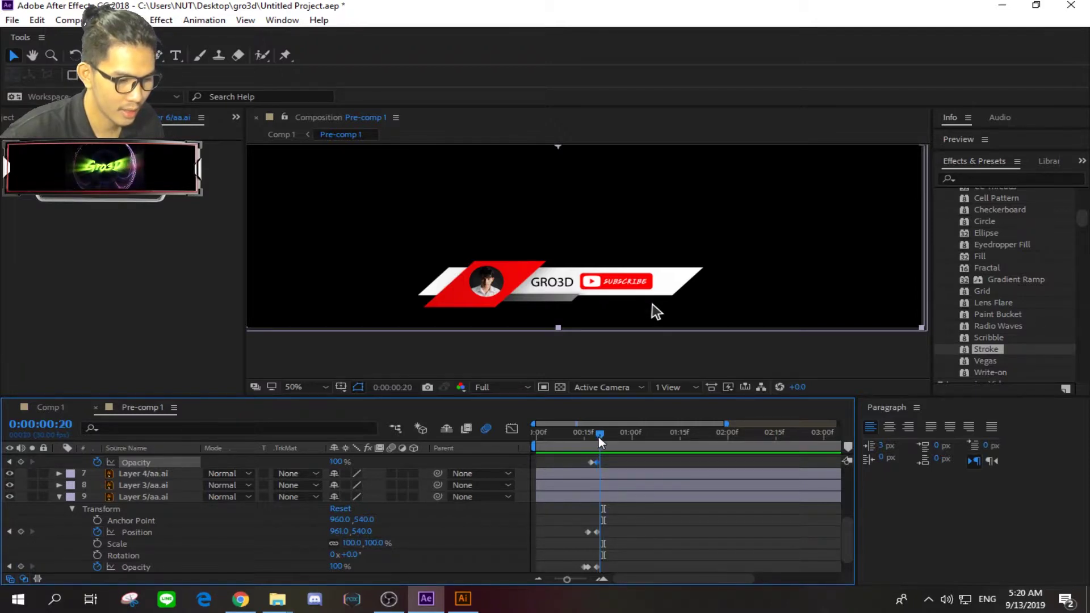
pyautogui.click(596, 532)
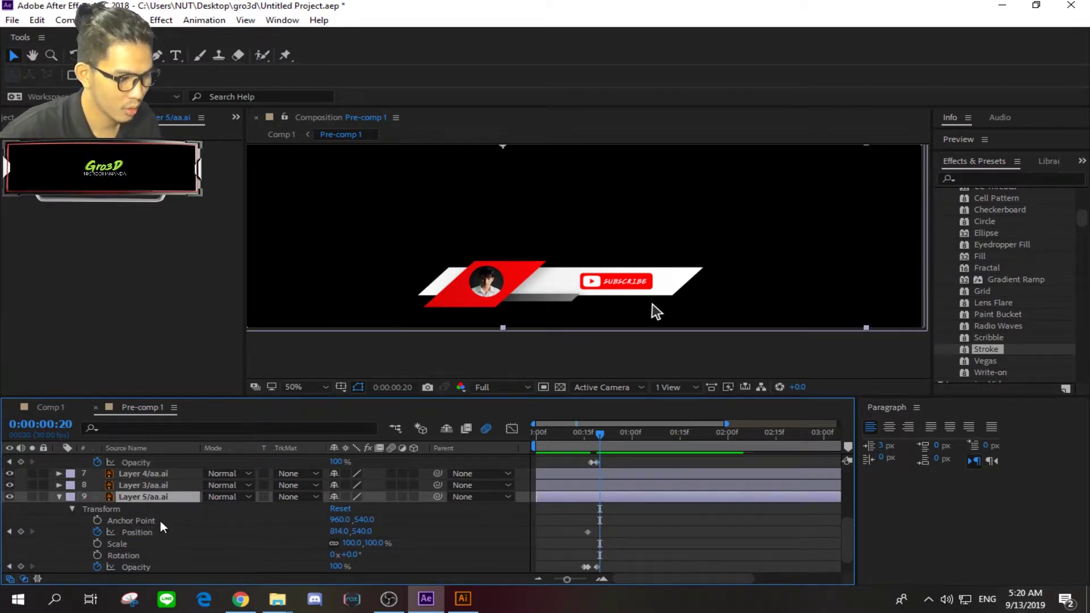
pyautogui.moveTo(340, 532); pyautogui.dragTo(466, 535)
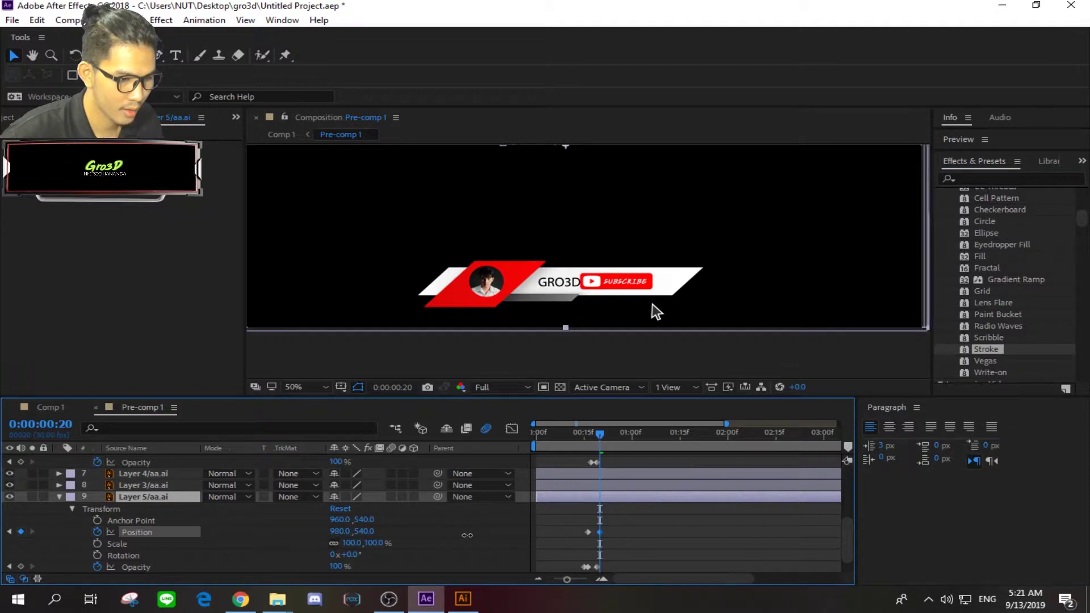
pyautogui.moveTo(467, 535); pyautogui.dragTo(468, 536)
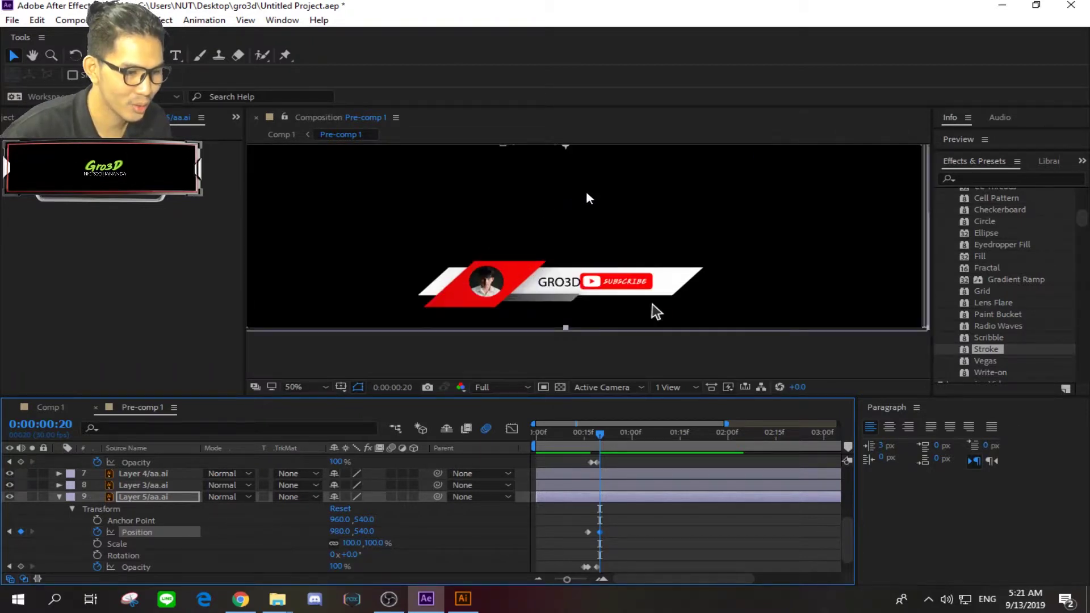
# With the Pan Behind tool (Y), move GRO3D's anchor and turn off the Position stopwatch.
pyautogui.scroll(-2, 586, 203)
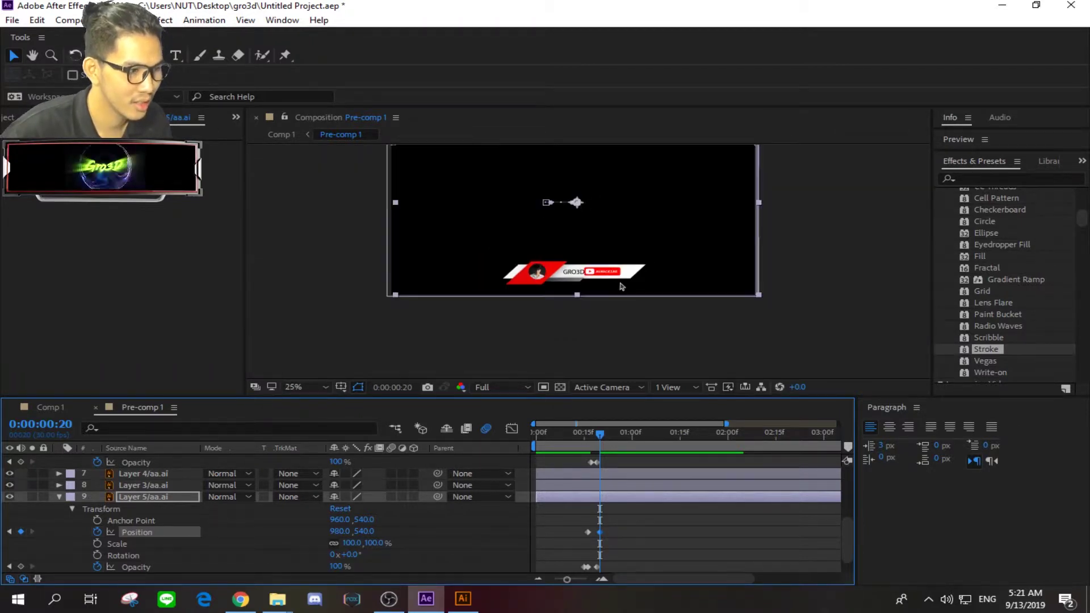
pyautogui.press('y')
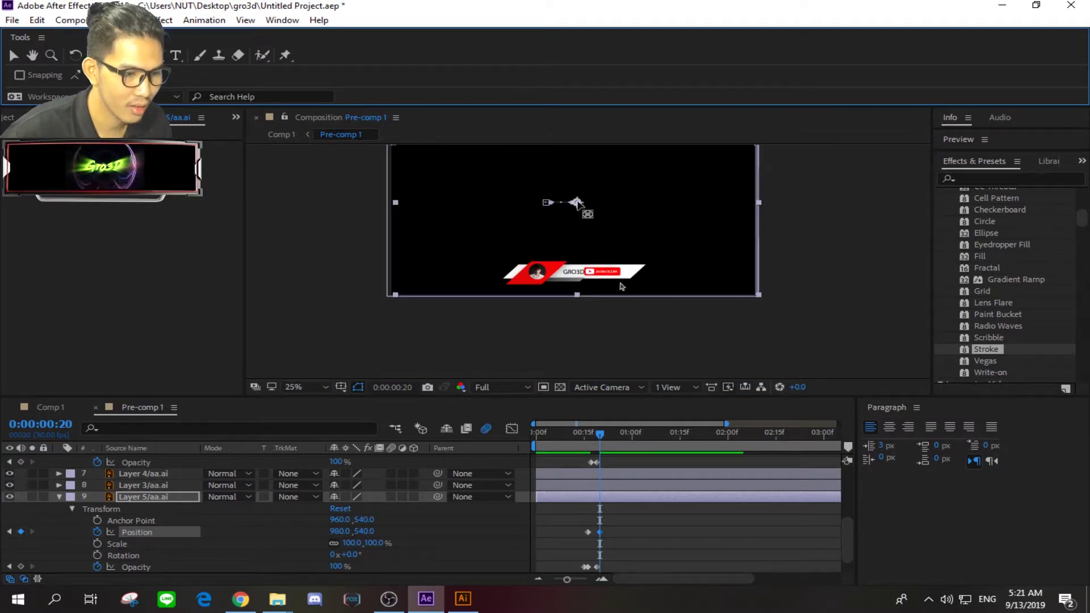
pyautogui.moveTo(577, 202); pyautogui.dragTo(554, 213)
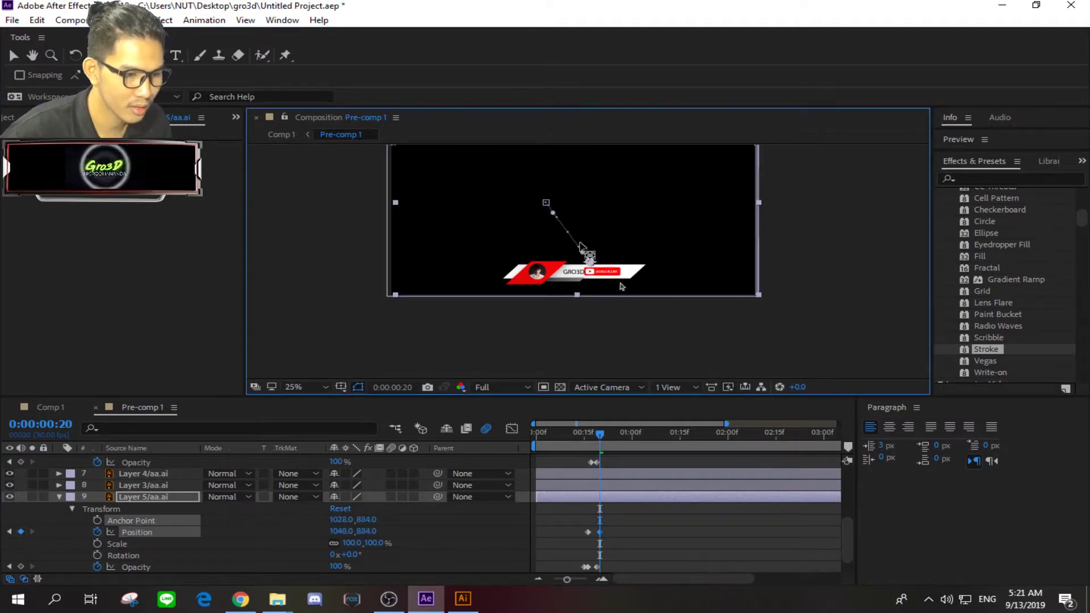
pyautogui.moveTo(553, 212); pyautogui.dragTo(582, 218)
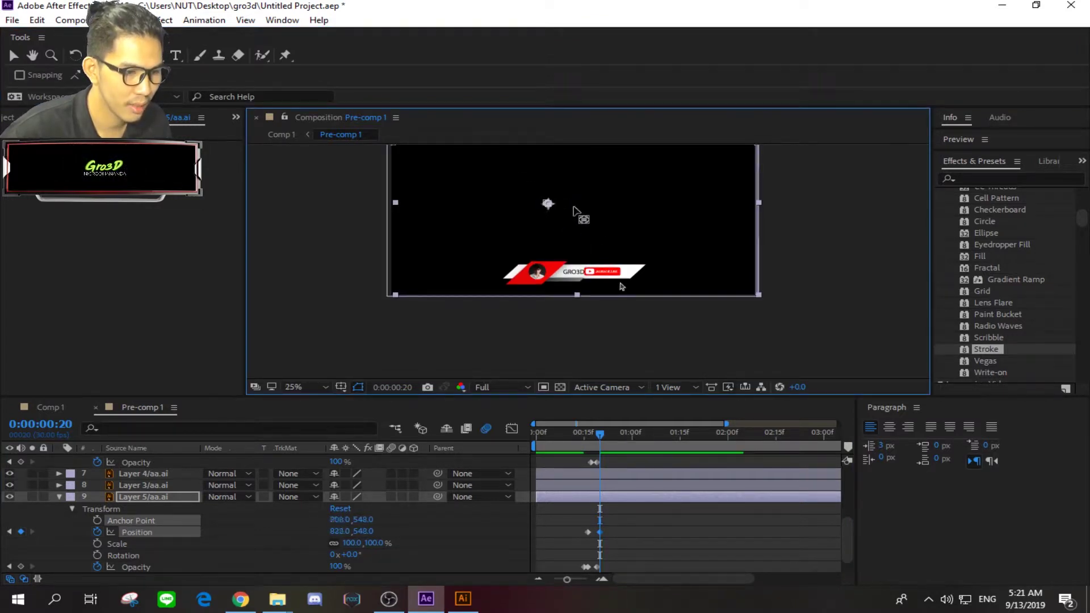
pyautogui.scroll(4, 584, 221)
pyautogui.scroll(-2, 580, 233)
pyautogui.scroll(-2, 545, 284)
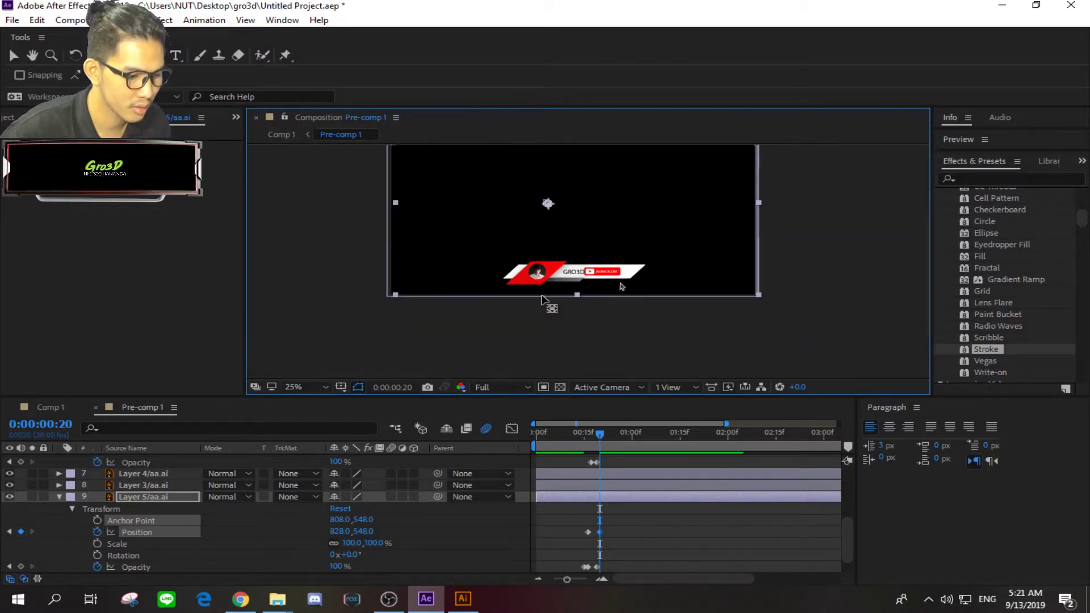
pyautogui.click(96, 533)
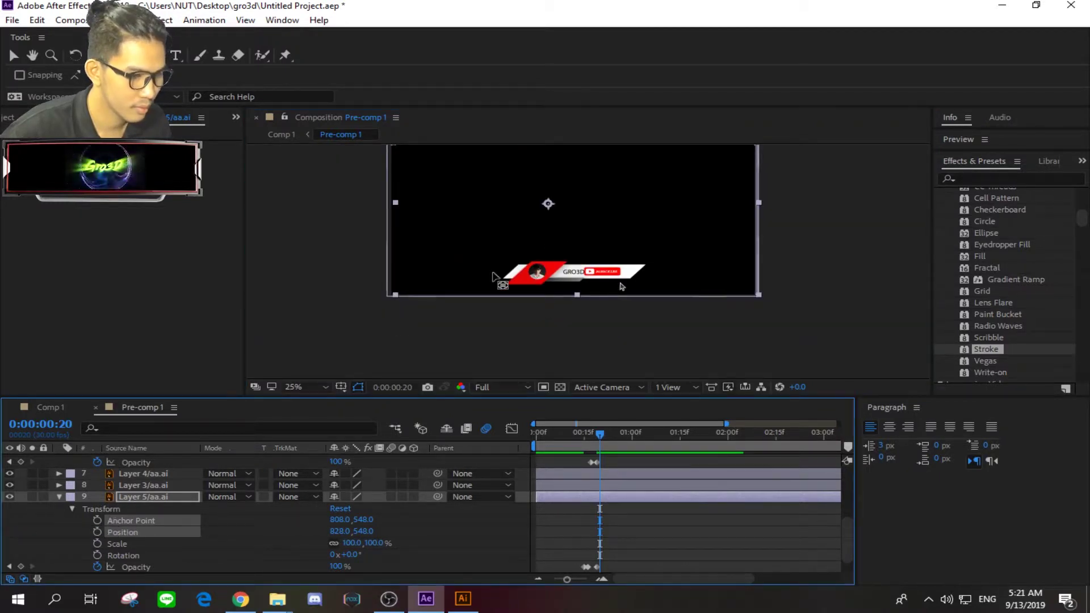
# Place the anchor point at GRO3D's right end, at 996, 948.
pyautogui.moveTo(550, 207); pyautogui.dragTo(584, 258)
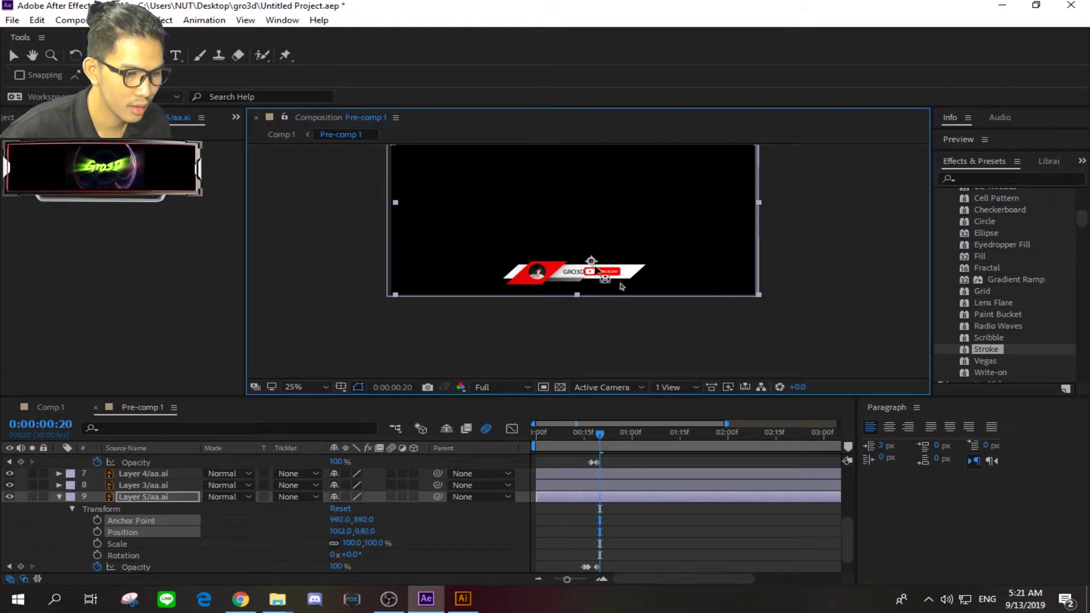
pyautogui.scroll(8, 587, 267)
pyautogui.scroll(-2, 587, 272)
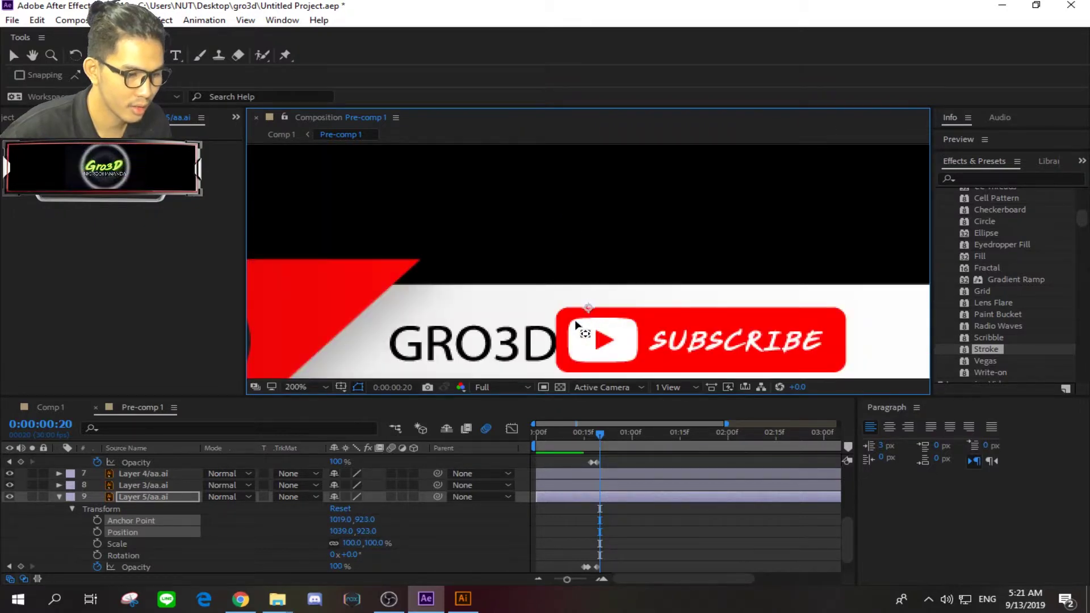
pyautogui.moveTo(592, 312); pyautogui.dragTo(552, 343)
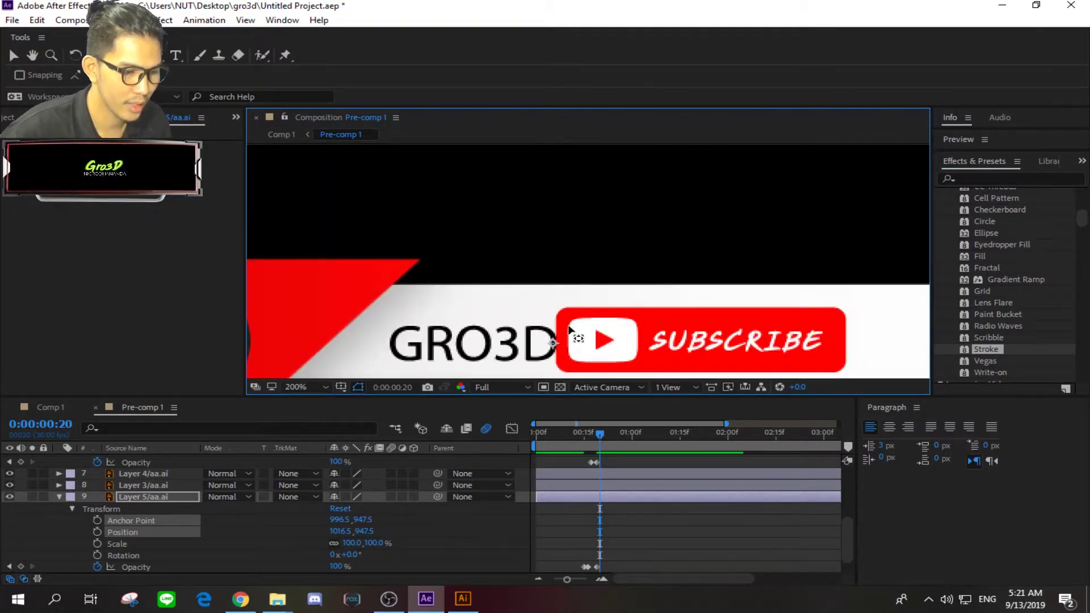
pyautogui.scroll(-4, 591, 301)
pyautogui.scroll(4, 594, 288)
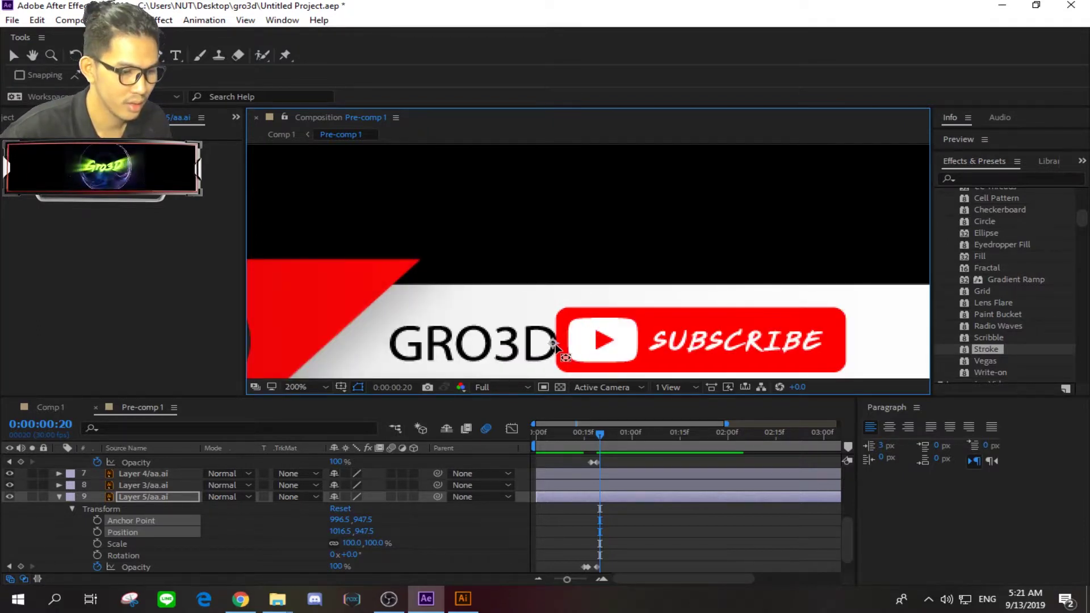
pyautogui.moveTo(553, 343); pyautogui.dragTo(553, 344)
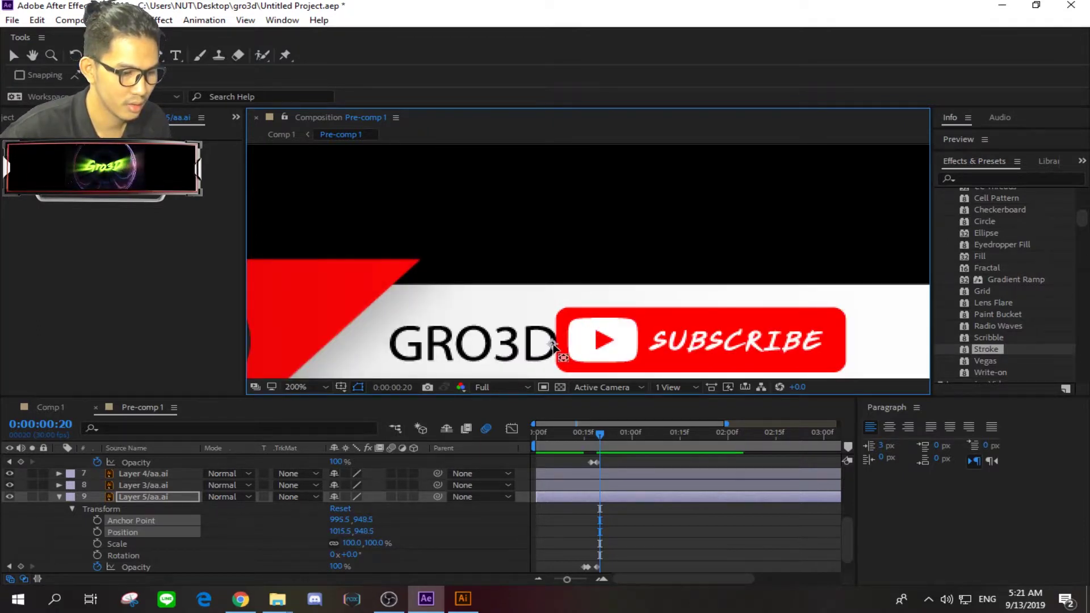
pyautogui.scroll(-2, 717, 345)
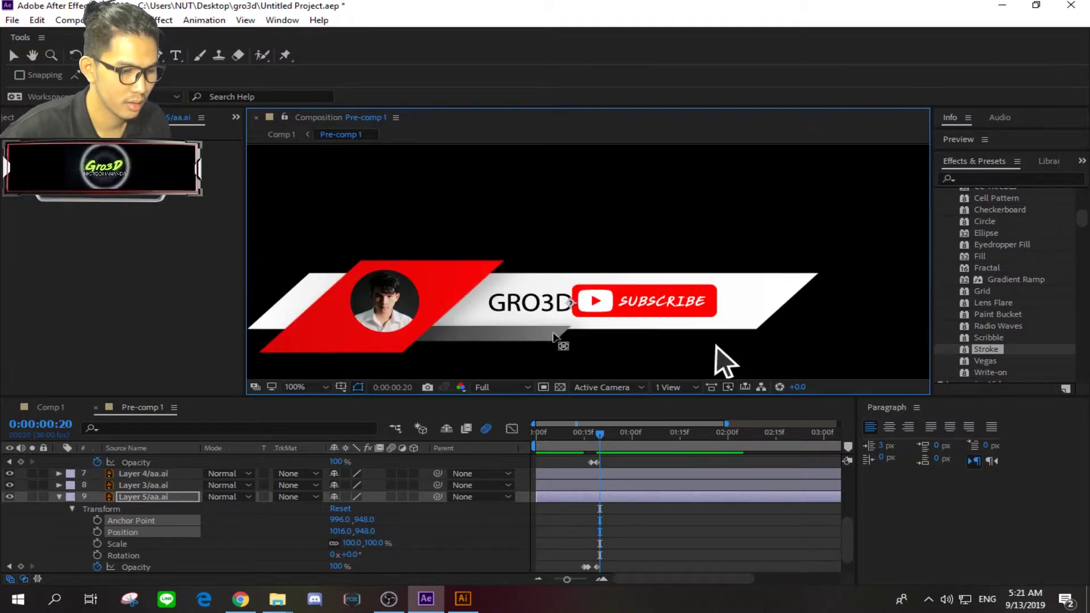
pyautogui.scroll(-2, 687, 329)
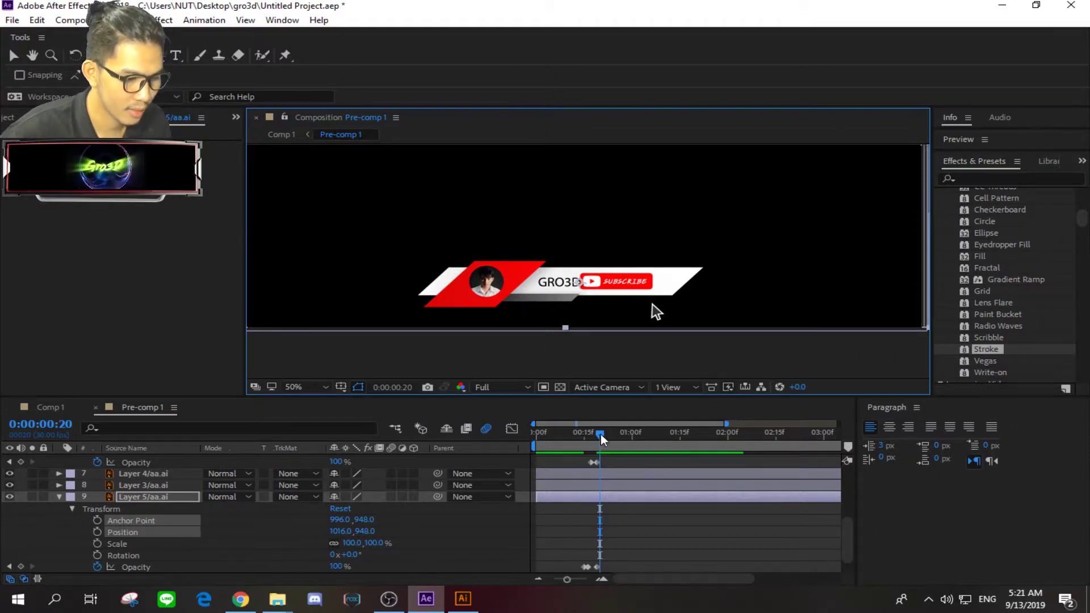
# Keyframe GRO3D's Position X from 830 at frame 17 to 1022 at frame 19.
pyautogui.moveTo(600, 434); pyautogui.dragTo(582, 436)
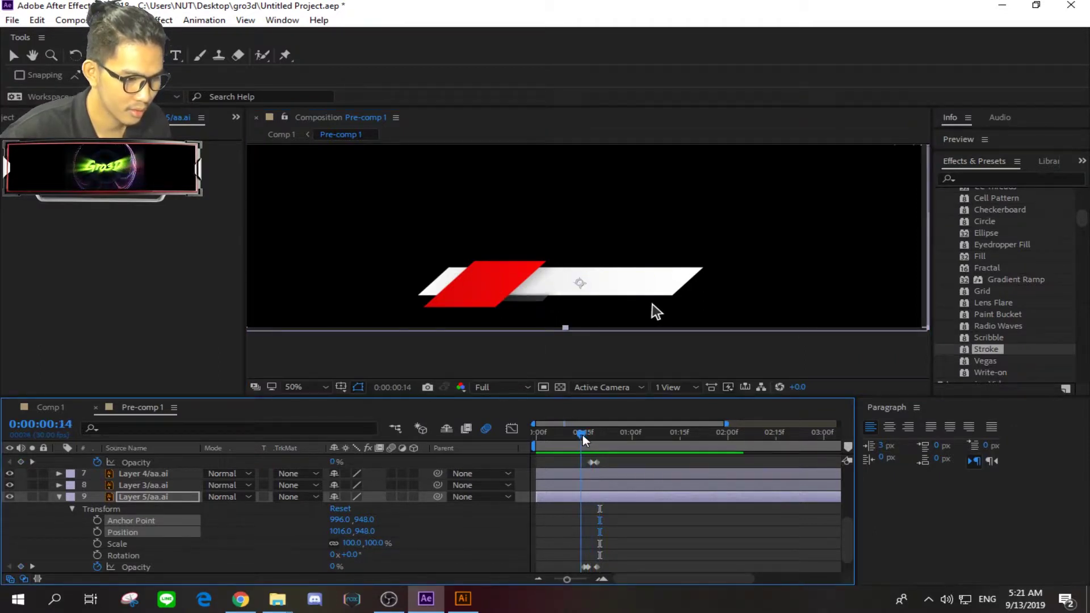
pyautogui.moveTo(582, 435); pyautogui.dragTo(584, 435)
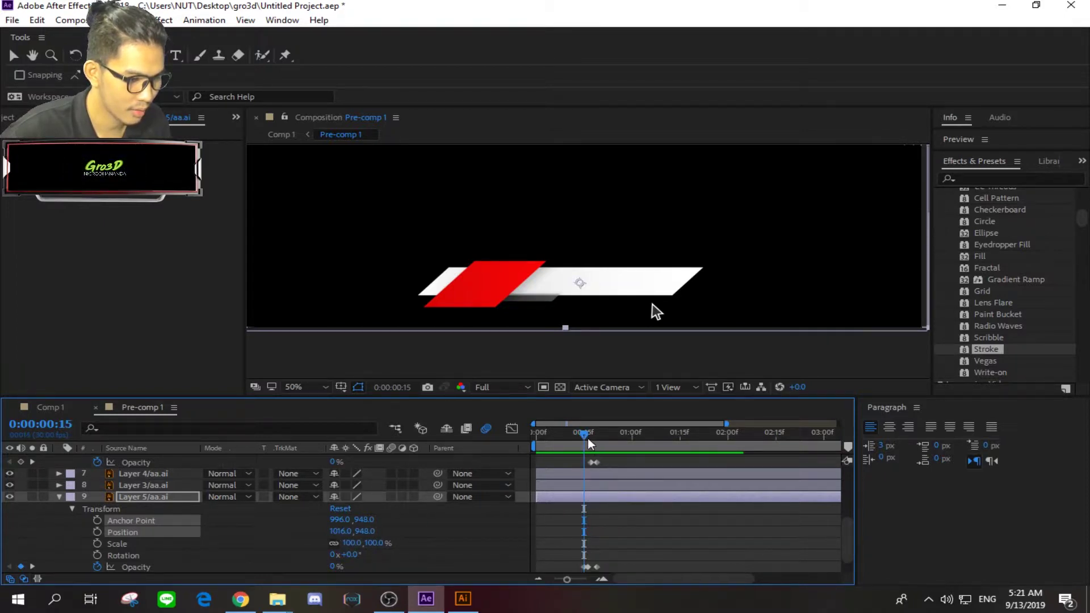
pyautogui.moveTo(584, 435); pyautogui.dragTo(591, 434)
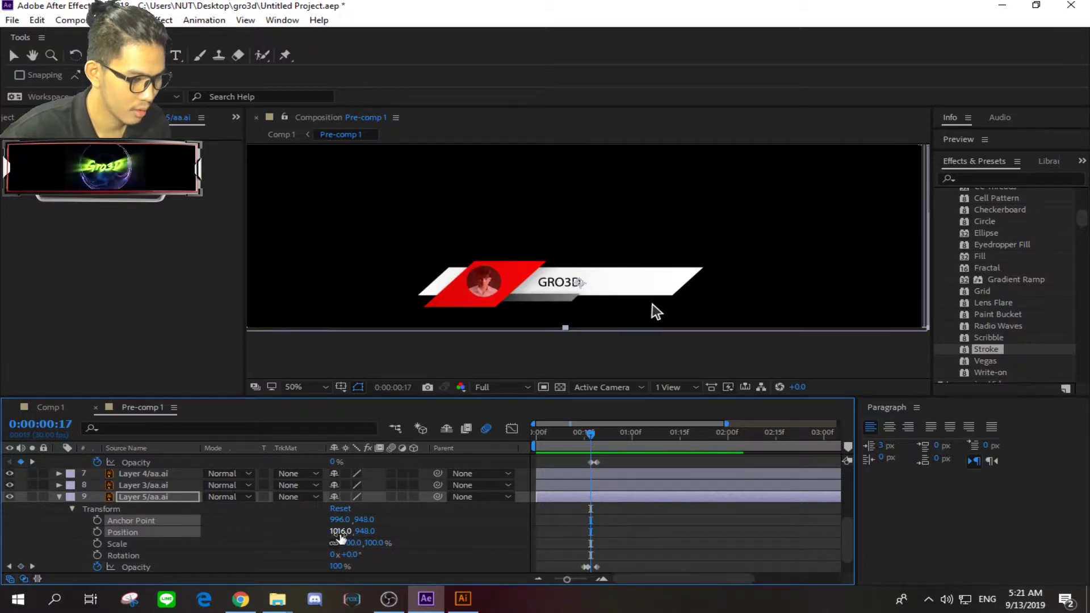
pyautogui.moveTo(340, 533); pyautogui.dragTo(186, 522)
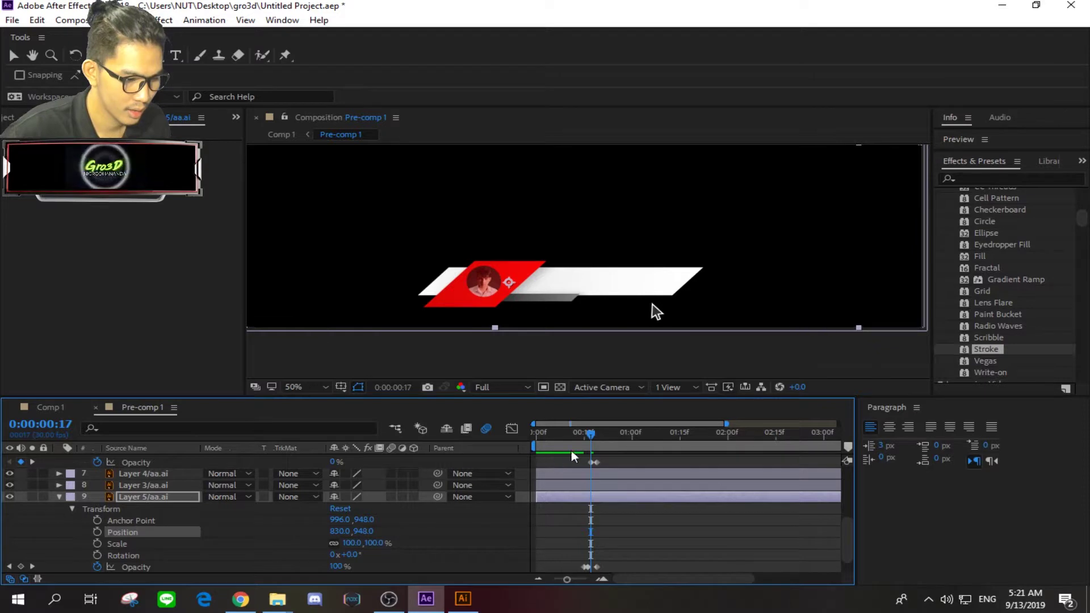
pyautogui.moveTo(587, 435); pyautogui.dragTo(584, 433)
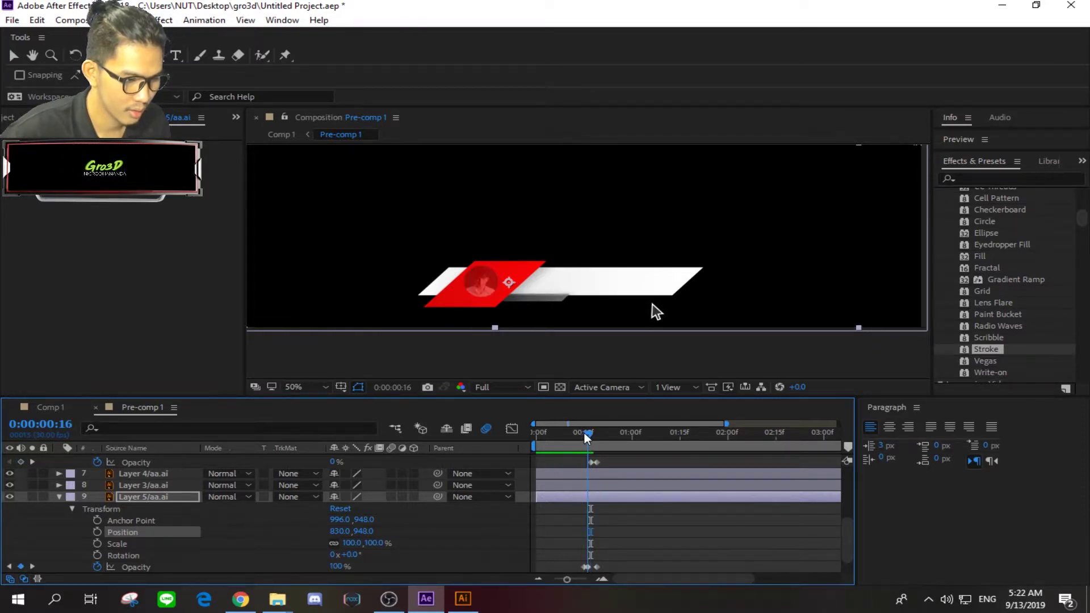
pyautogui.moveTo(567, 577); pyautogui.dragTo(581, 579)
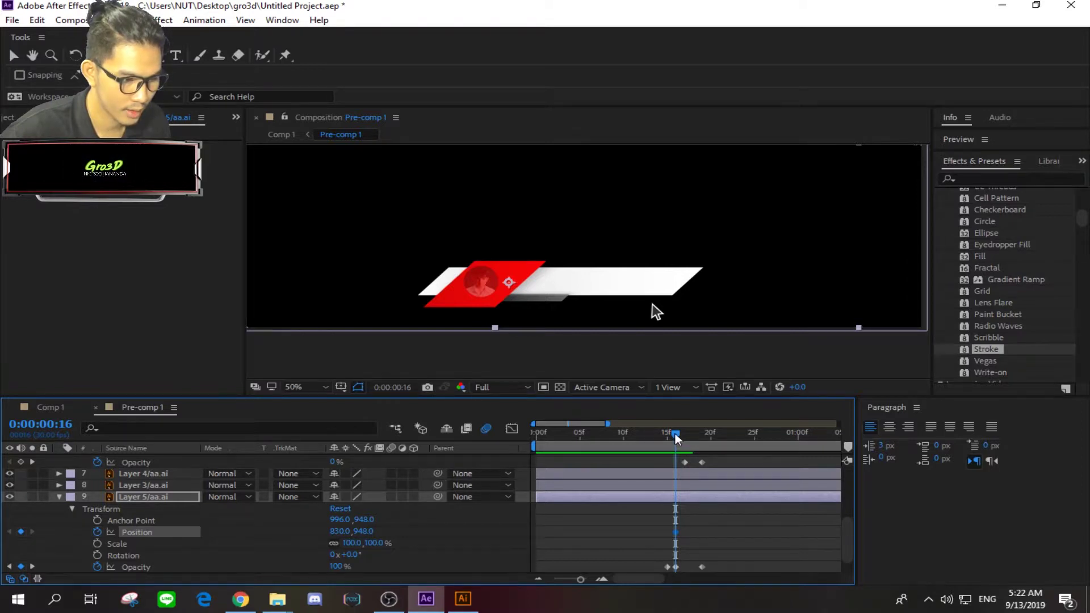
pyautogui.moveTo(676, 434); pyautogui.dragTo(706, 446)
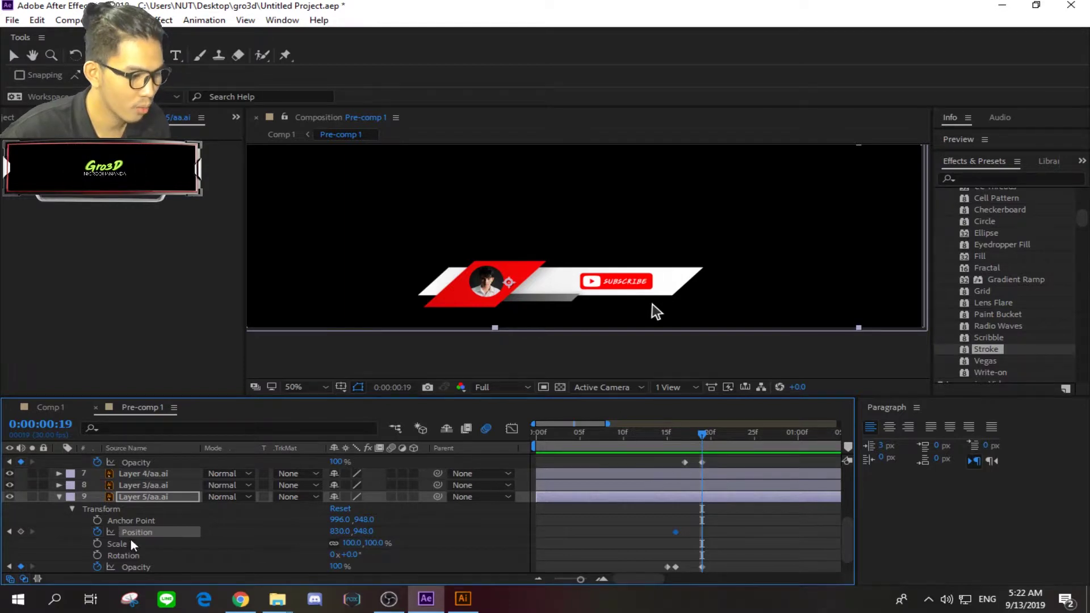
pyautogui.moveTo(340, 531)
pyautogui.mouseDown()
pyautogui.moveTo(479, 529)
pyautogui.moveTo(463, 526)
pyautogui.mouseUp()
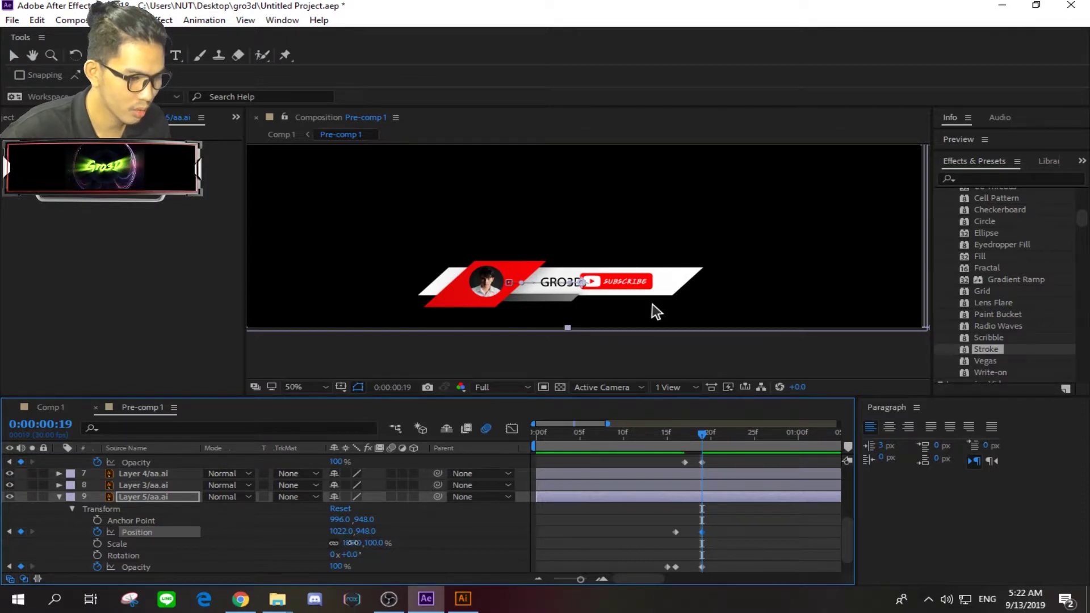
# Unlink GRO3D's Scale and keyframe it to 108% width, 100% height at frame 19.
pyautogui.moveTo(348, 544); pyautogui.dragTo(360, 544)
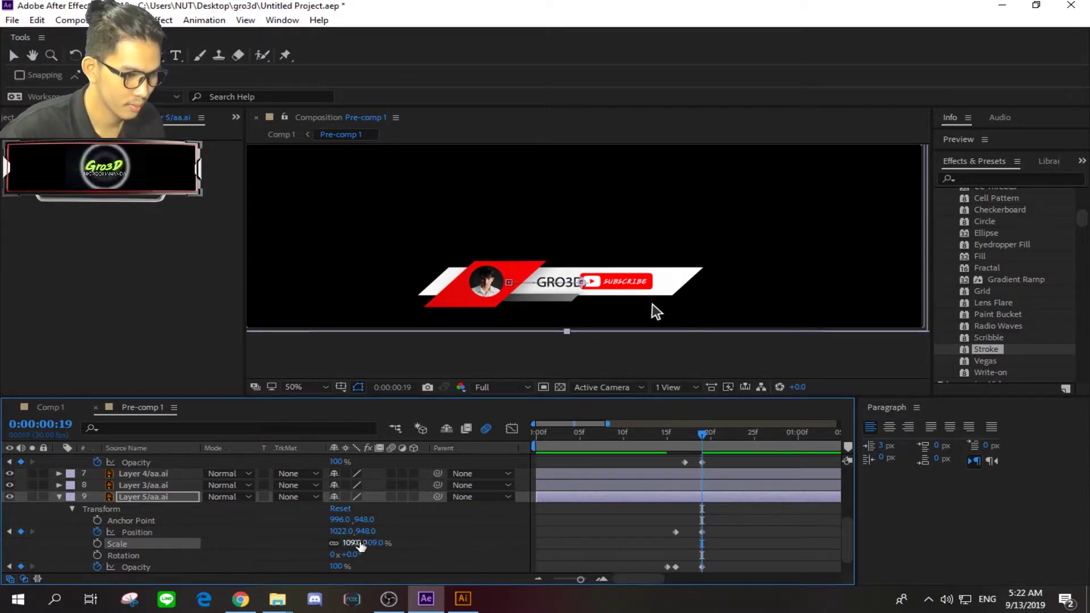
pyautogui.hotkey('ctrl', 'z')
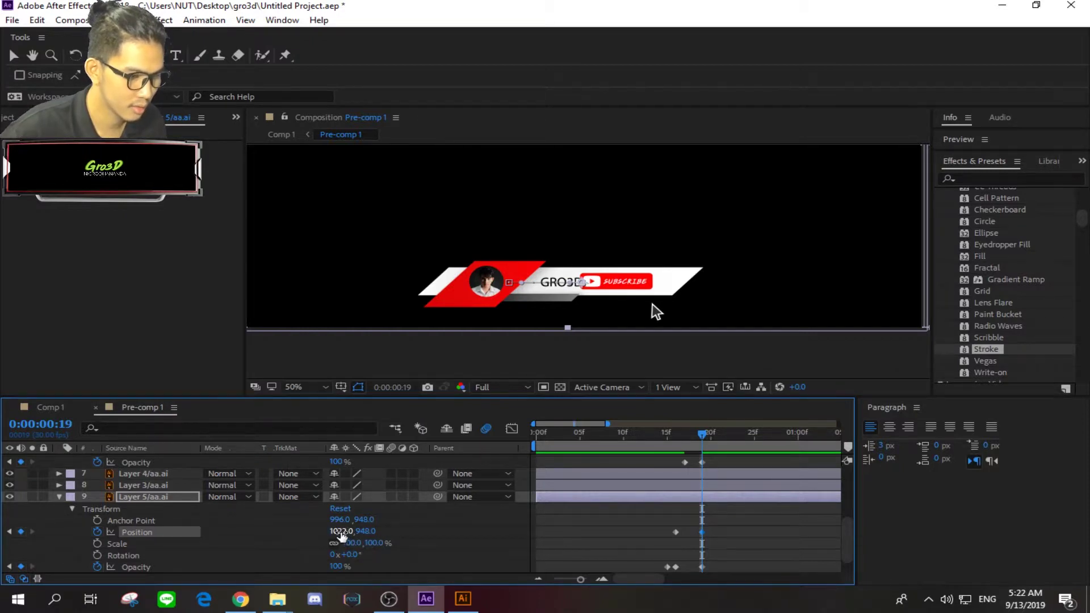
pyautogui.click(341, 531)
pyautogui.press('Escape')
pyautogui.click(375, 543)
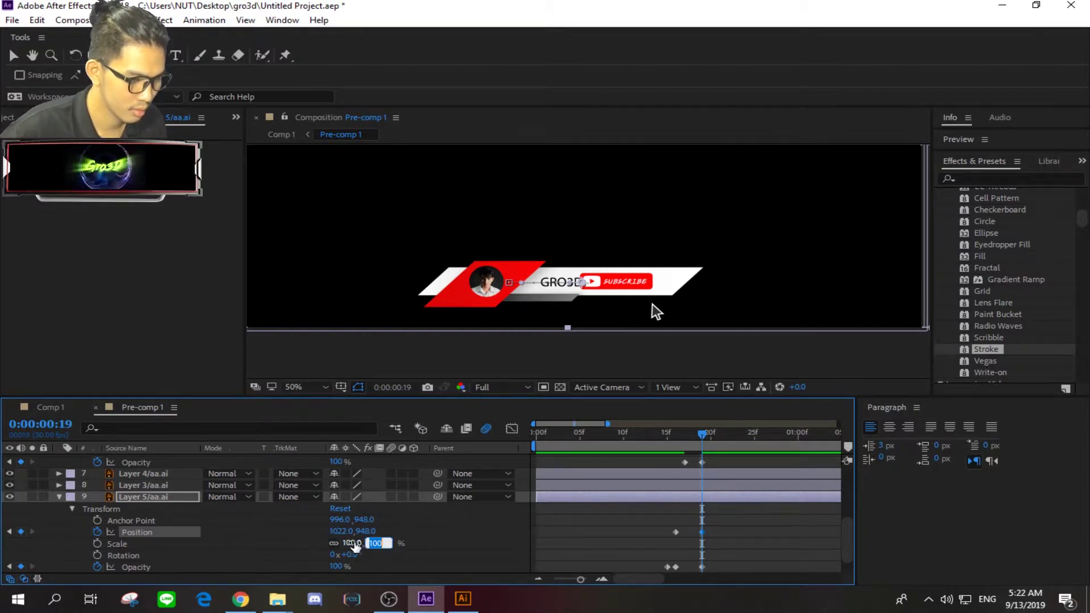
pyautogui.click(338, 543)
pyautogui.moveTo(350, 542)
pyautogui.mouseDown()
pyautogui.moveTo(363, 543)
pyautogui.moveTo(319, 549)
pyautogui.moveTo(368, 549)
pyautogui.moveTo(328, 550)
pyautogui.mouseUp()
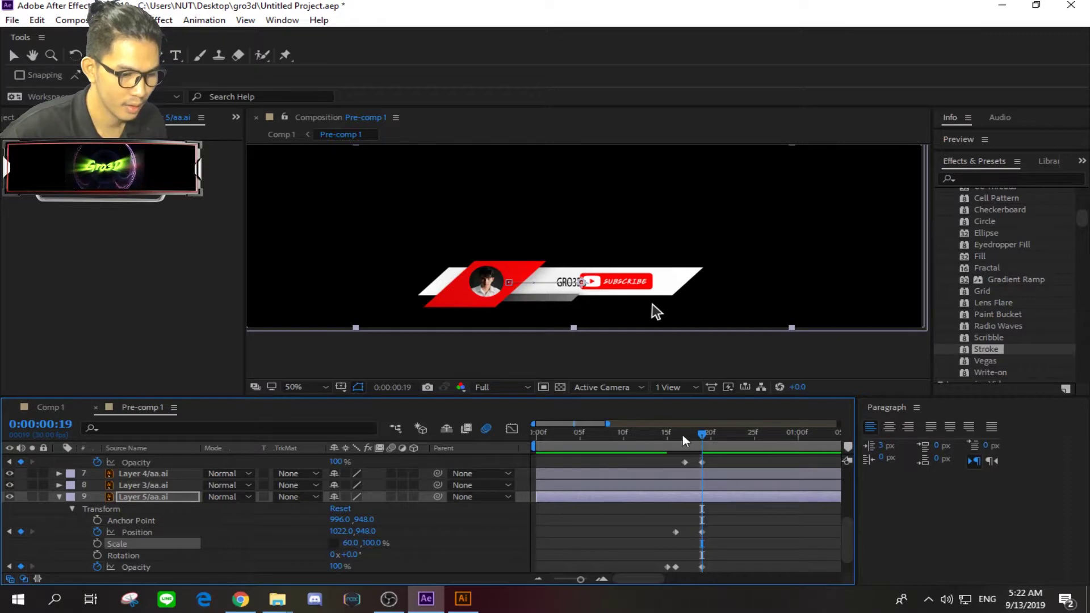
pyautogui.moveTo(693, 434)
pyautogui.mouseDown()
pyautogui.moveTo(686, 444)
pyautogui.moveTo(701, 447)
pyautogui.mouseUp()
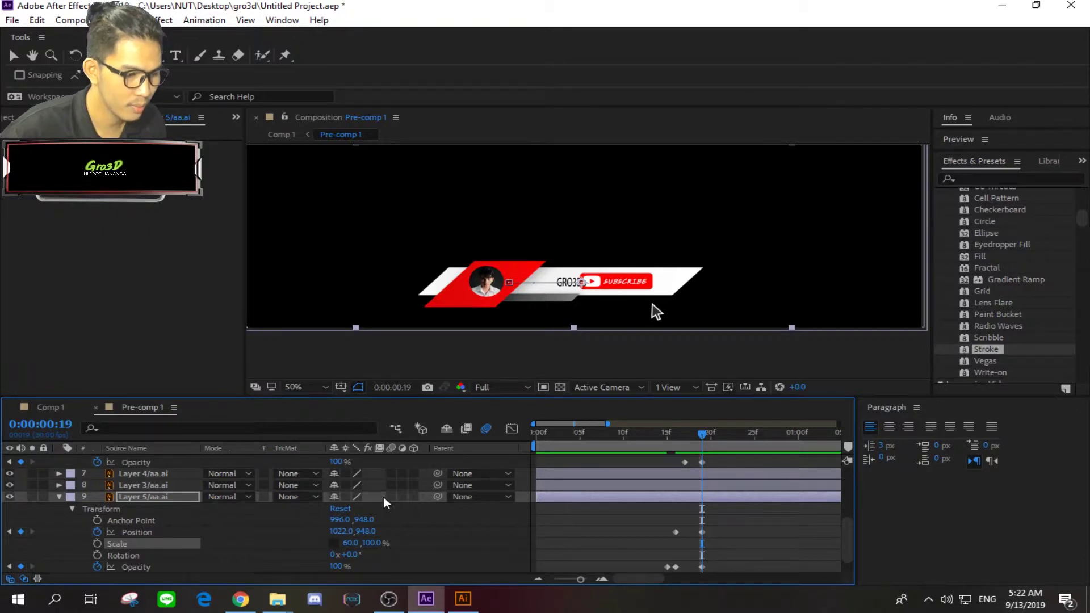
pyautogui.moveTo(358, 548); pyautogui.dragTo(388, 542)
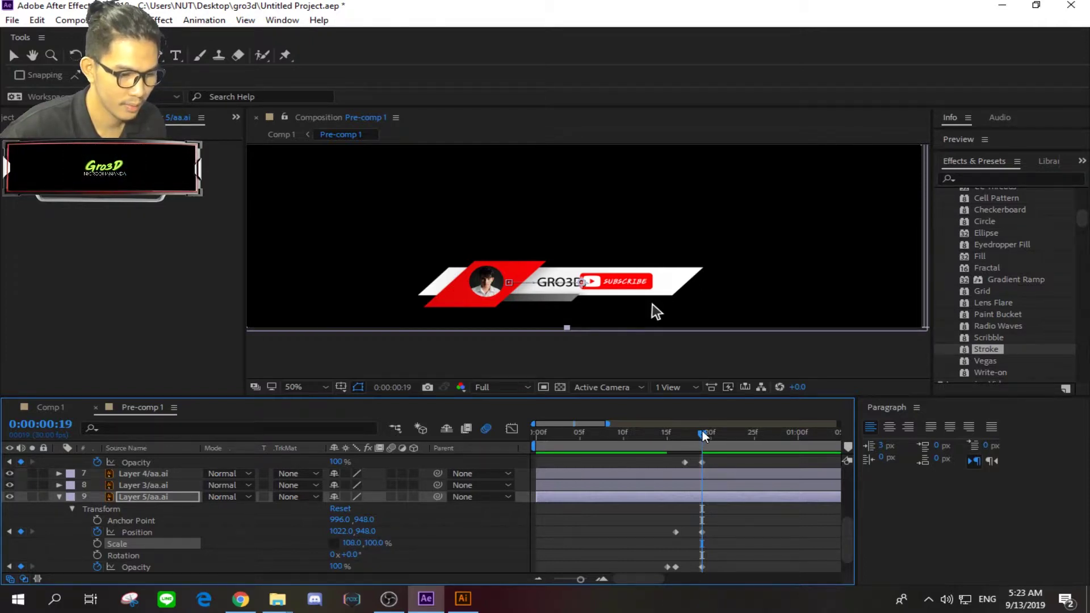
pyautogui.moveTo(702, 433); pyautogui.dragTo(691, 438)
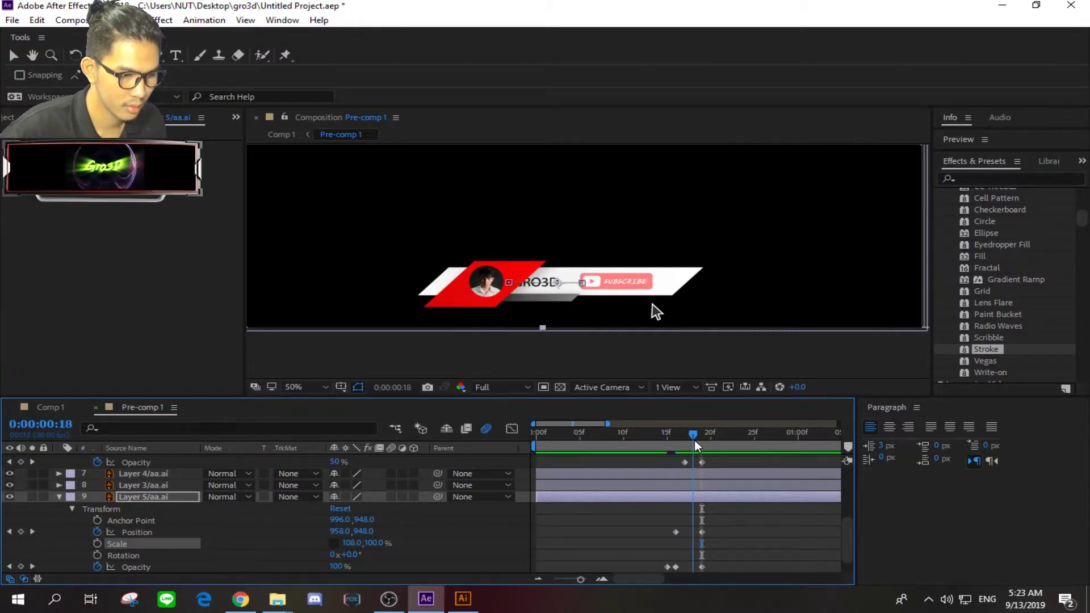
pyautogui.moveTo(696, 442); pyautogui.dragTo(699, 441)
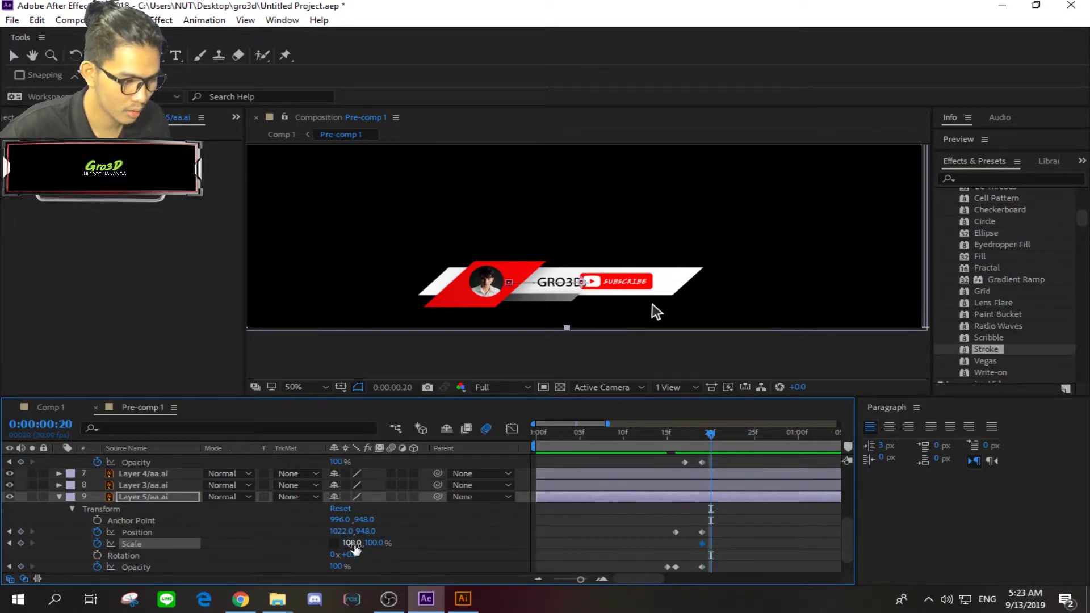
# Keyframe Scale at 48% on frame 20 and 103, 100% on frame 21, then preview.
pyautogui.moveTo(356, 549); pyautogui.dragTo(305, 542)
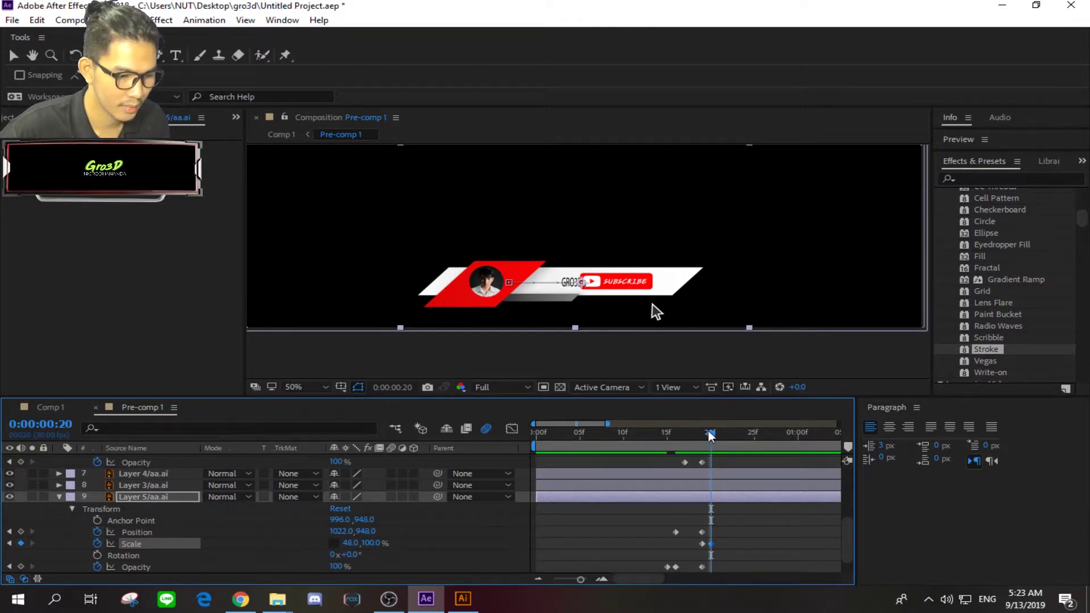
pyautogui.moveTo(711, 434); pyautogui.dragTo(724, 436)
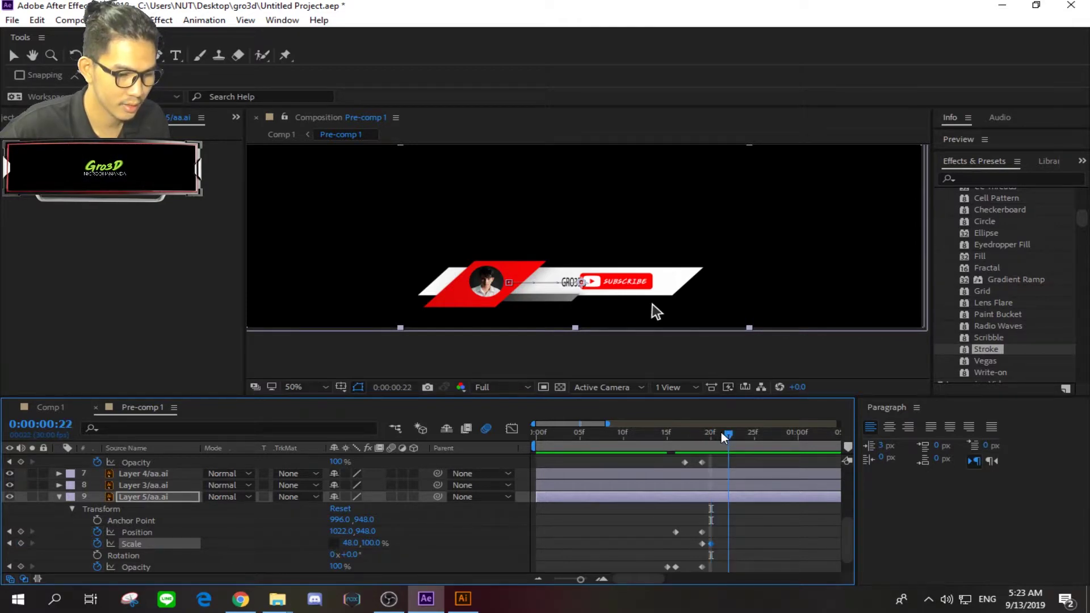
pyautogui.click(721, 432)
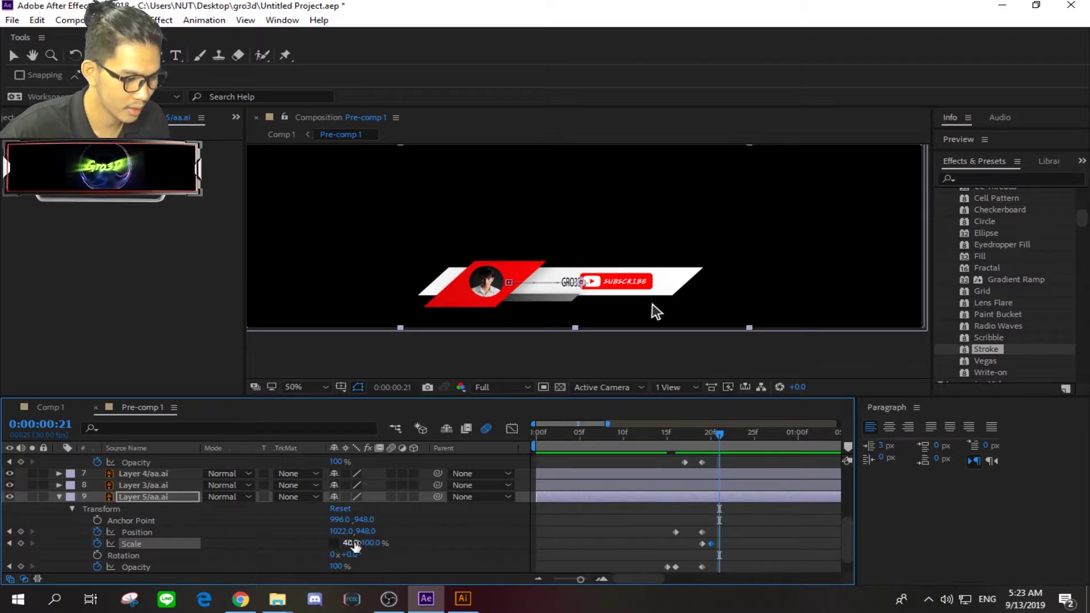
pyautogui.moveTo(352, 543); pyautogui.dragTo(391, 543)
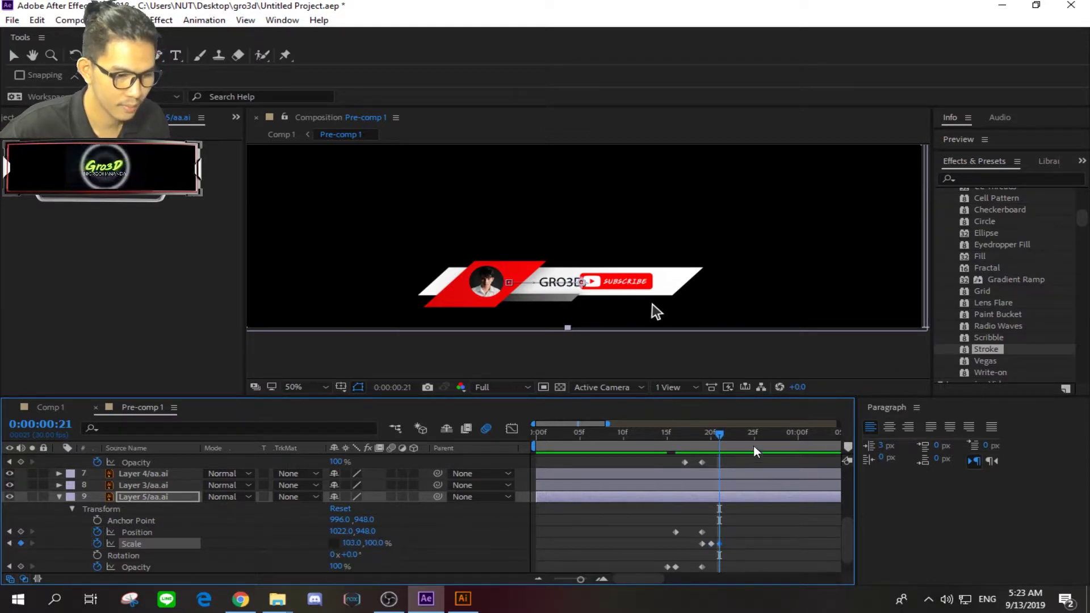
pyautogui.moveTo(754, 440); pyautogui.dragTo(666, 437)
pyautogui.press('space')
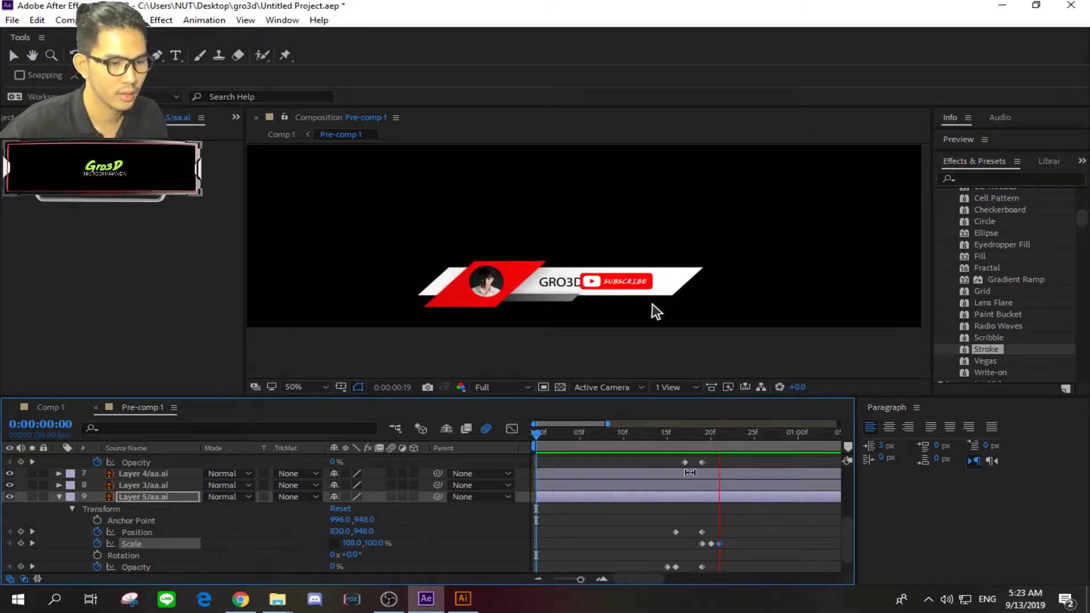
# Shift GRO3D's Scale keyframes later to frames 21 and 23.
pyautogui.press('space')
pyautogui.click(706, 425)
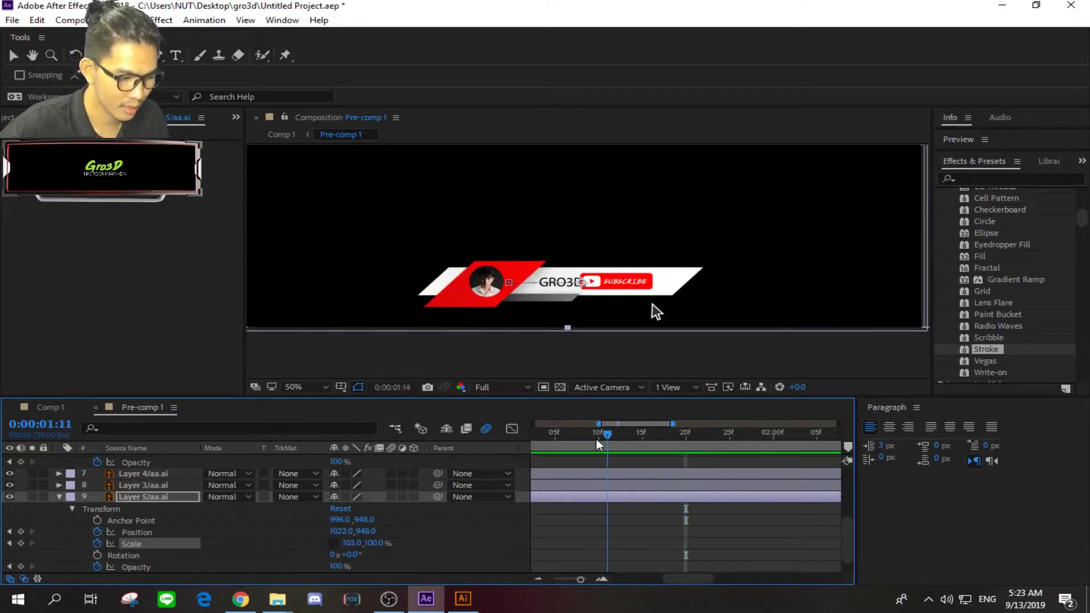
pyautogui.click(592, 434)
pyautogui.moveTo(577, 579); pyautogui.dragTo(570, 580)
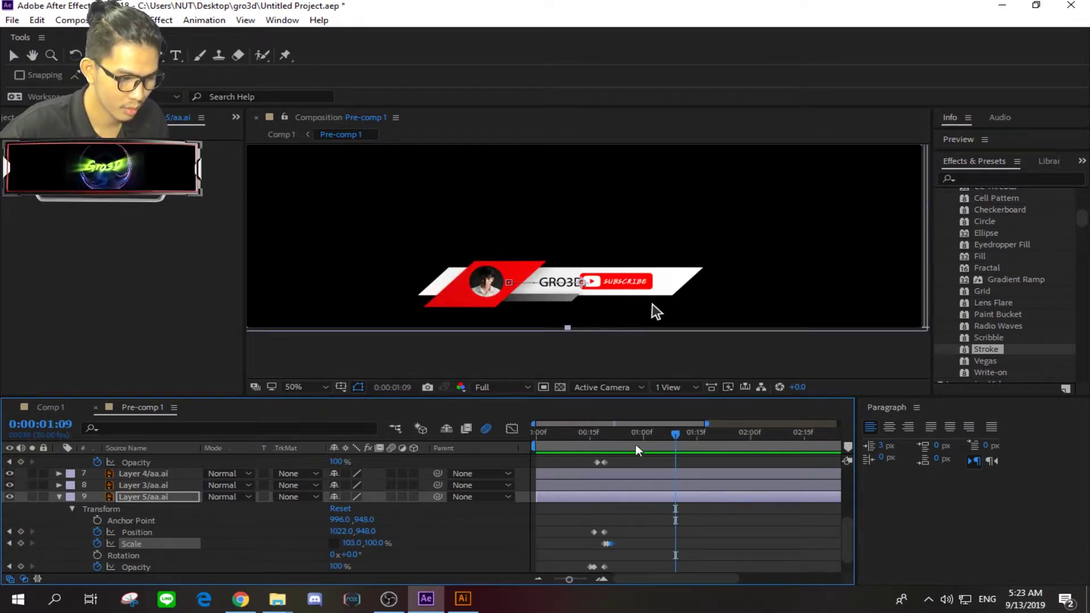
pyautogui.click(610, 441)
pyautogui.moveTo(569, 579); pyautogui.dragTo(585, 582)
pyautogui.moveTo(686, 544)
pyautogui.mouseDown()
pyautogui.moveTo(727, 544)
pyautogui.moveTo(686, 544)
pyautogui.mouseUp()
# Preview the slower GRO3D stretch from the first frame.
pyautogui.moveTo(686, 434); pyautogui.dragTo(571, 433)
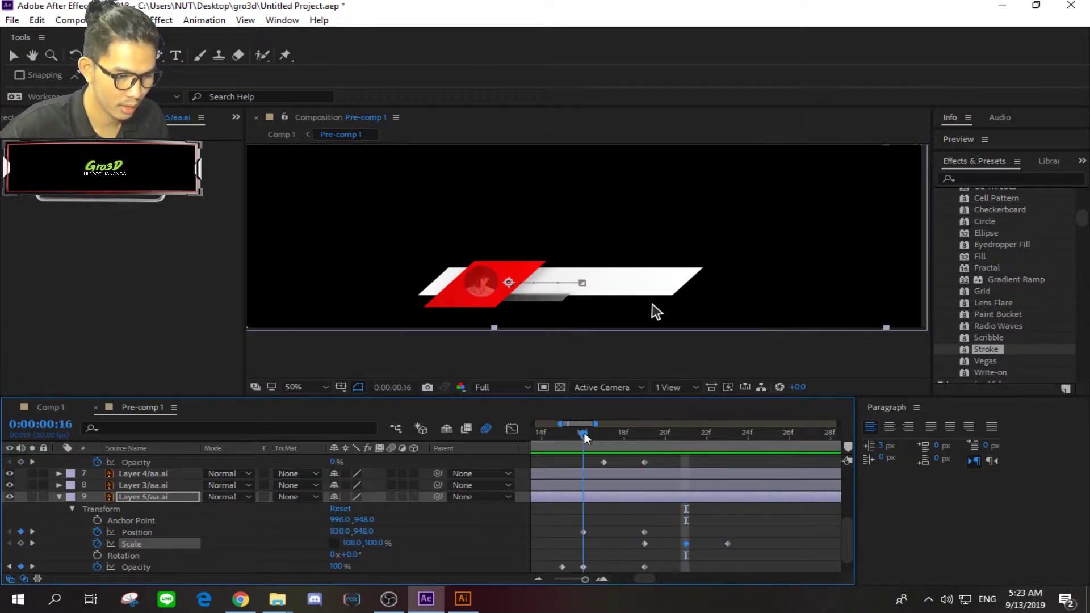
pyautogui.press('space')
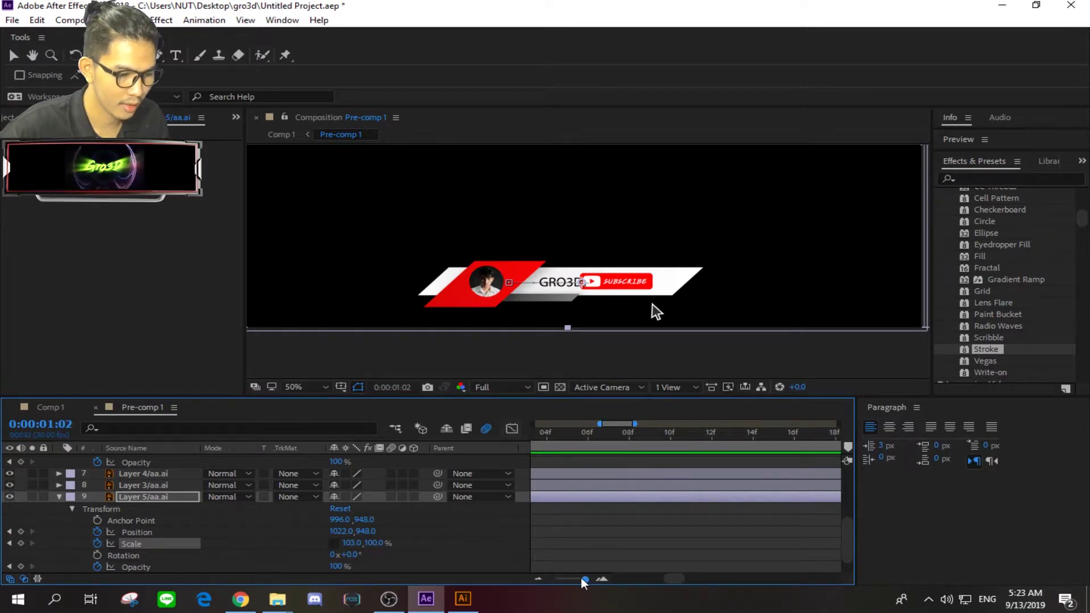
pyautogui.moveTo(584, 577); pyautogui.dragTo(574, 578)
pyautogui.click(533, 435)
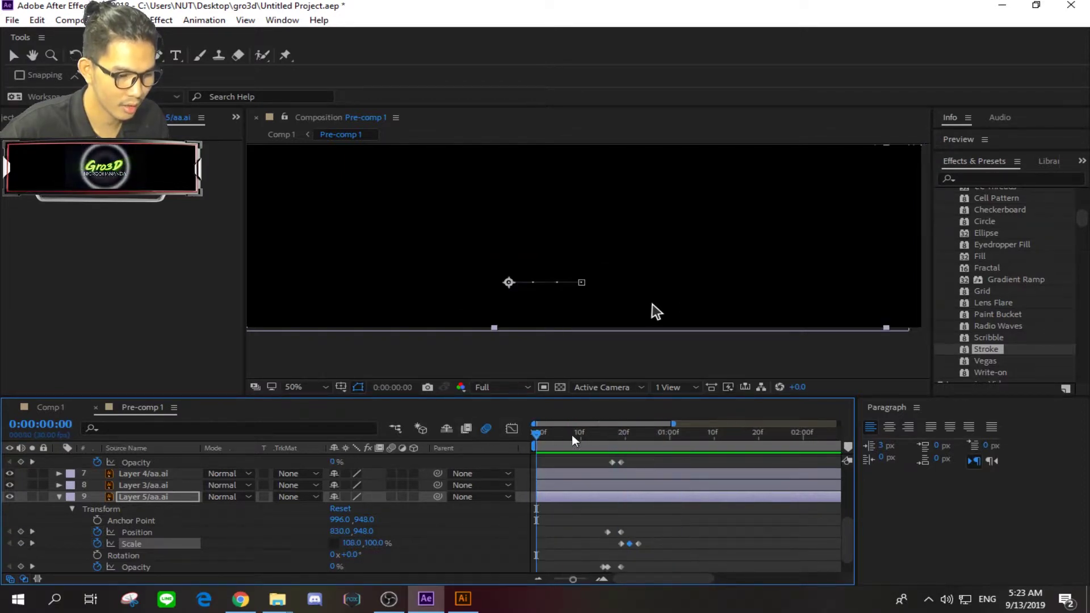
pyautogui.press('space')
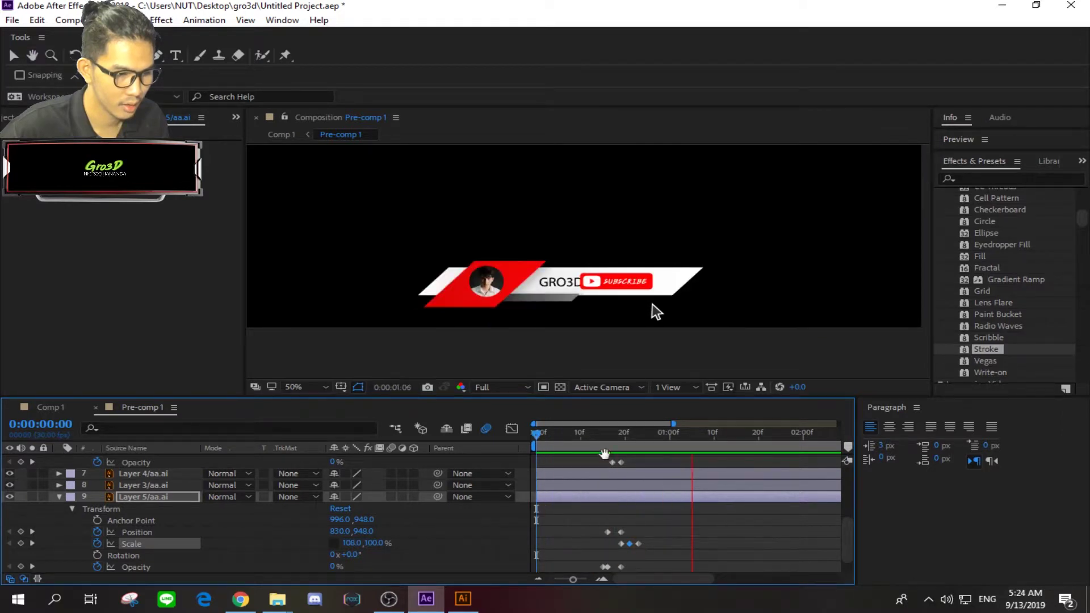
pyautogui.press('space')
# At frame 23, drag GRO3D's Position X left to 1001.
pyautogui.moveTo(651, 433)
pyautogui.mouseDown()
pyautogui.moveTo(618, 434)
pyautogui.moveTo(638, 434)
pyautogui.mouseUp()
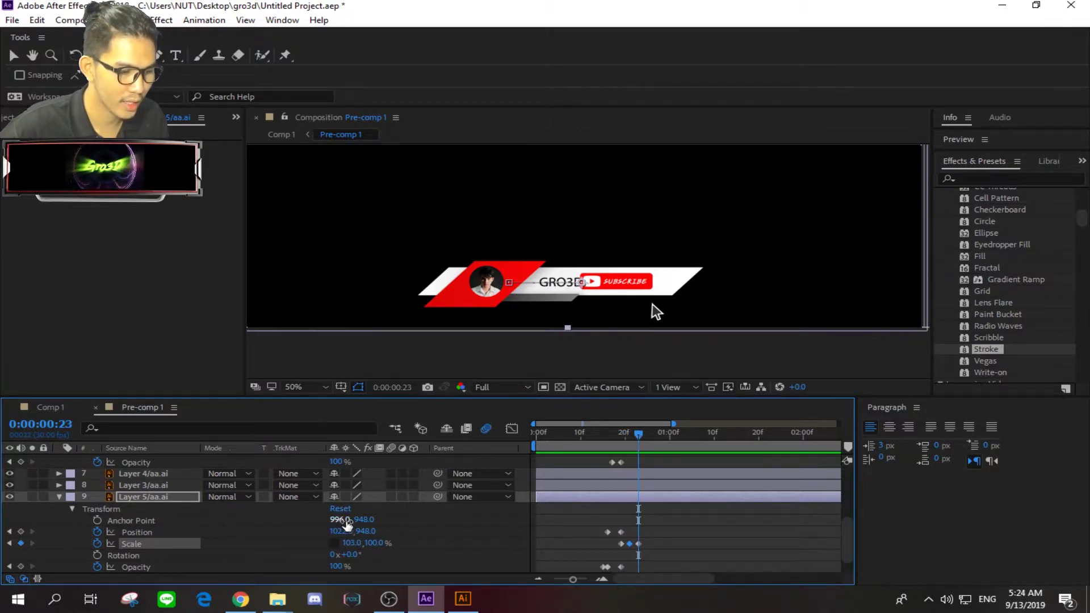
pyautogui.moveTo(343, 532); pyautogui.dragTo(326, 535)
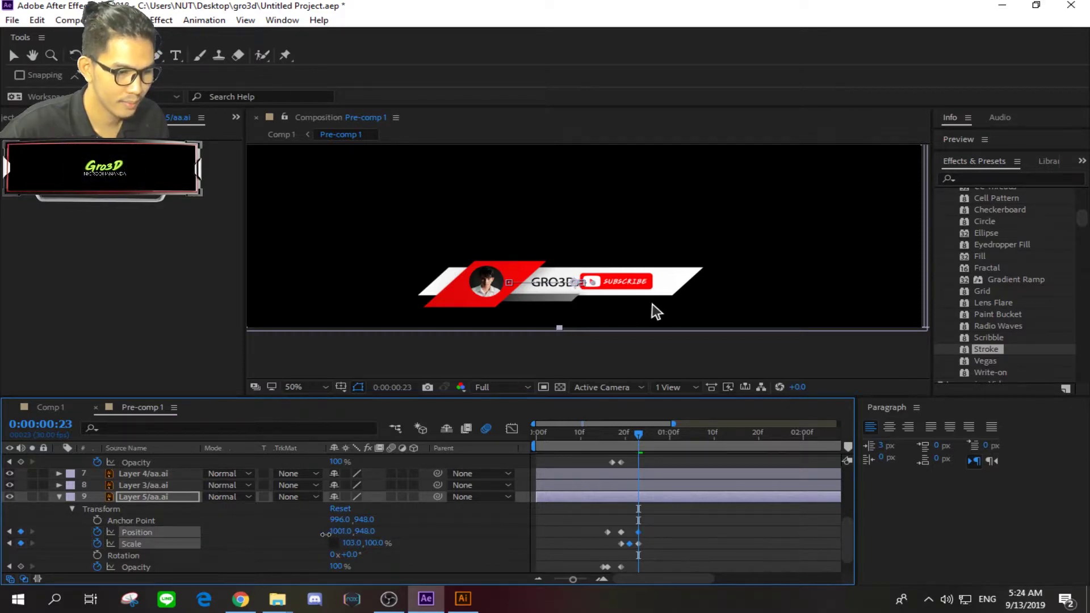
pyautogui.moveTo(632, 432); pyautogui.dragTo(418, 449)
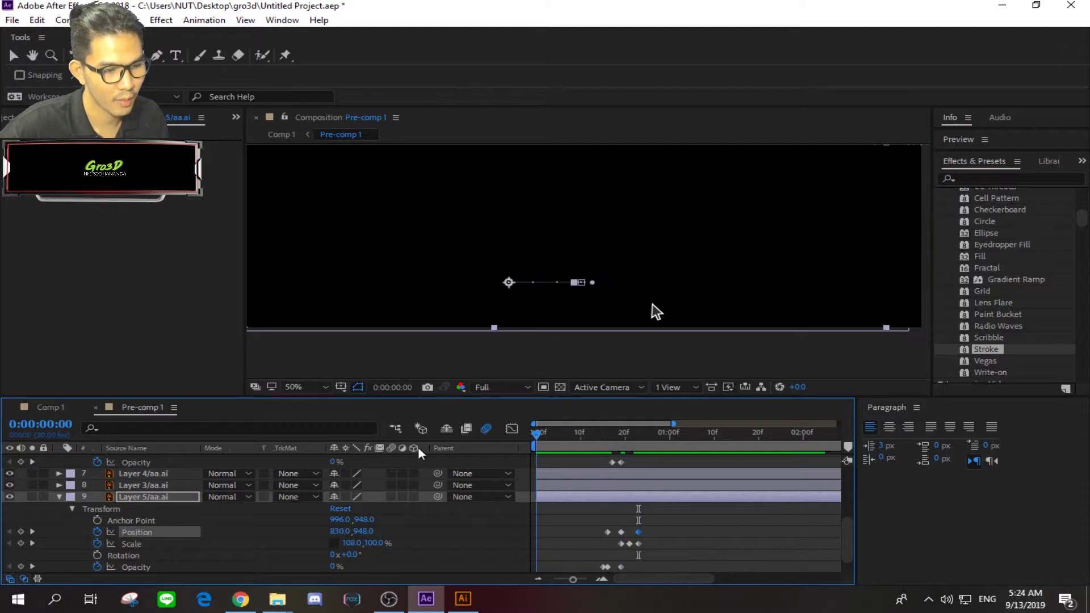
# Preview the change, check the text at frame 26, and deselect the layer.
pyautogui.press('space')
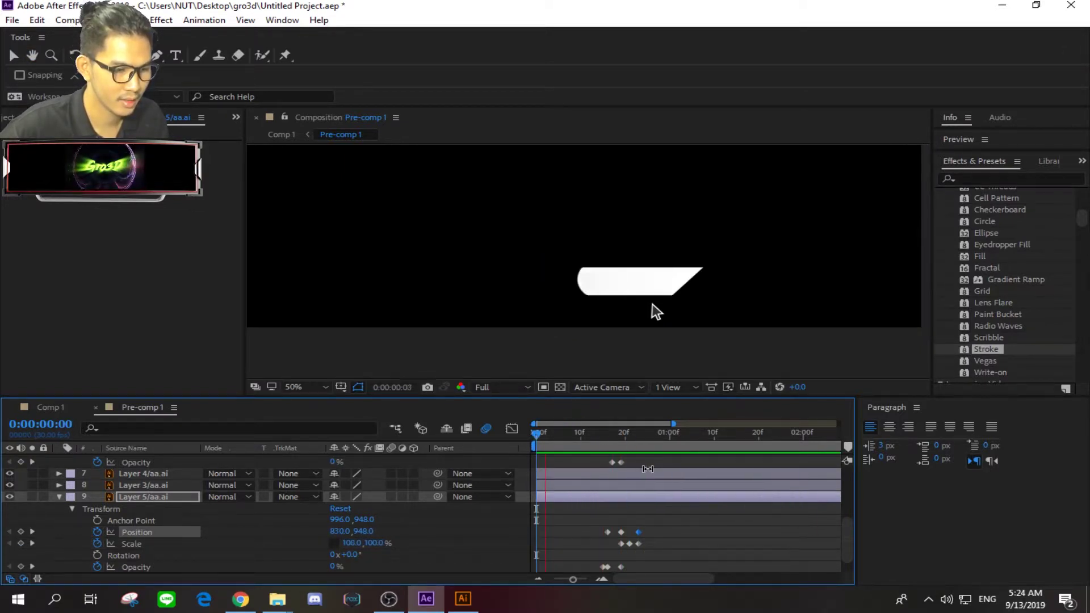
pyautogui.press('space')
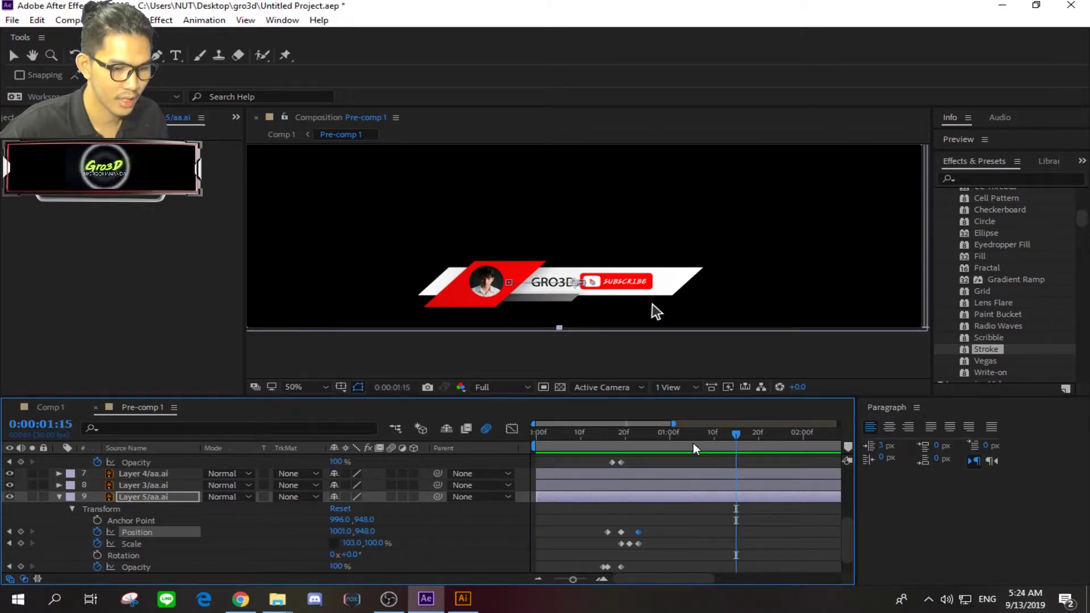
pyautogui.moveTo(737, 435)
pyautogui.mouseDown()
pyautogui.moveTo(604, 459)
pyautogui.moveTo(636, 459)
pyautogui.mouseUp()
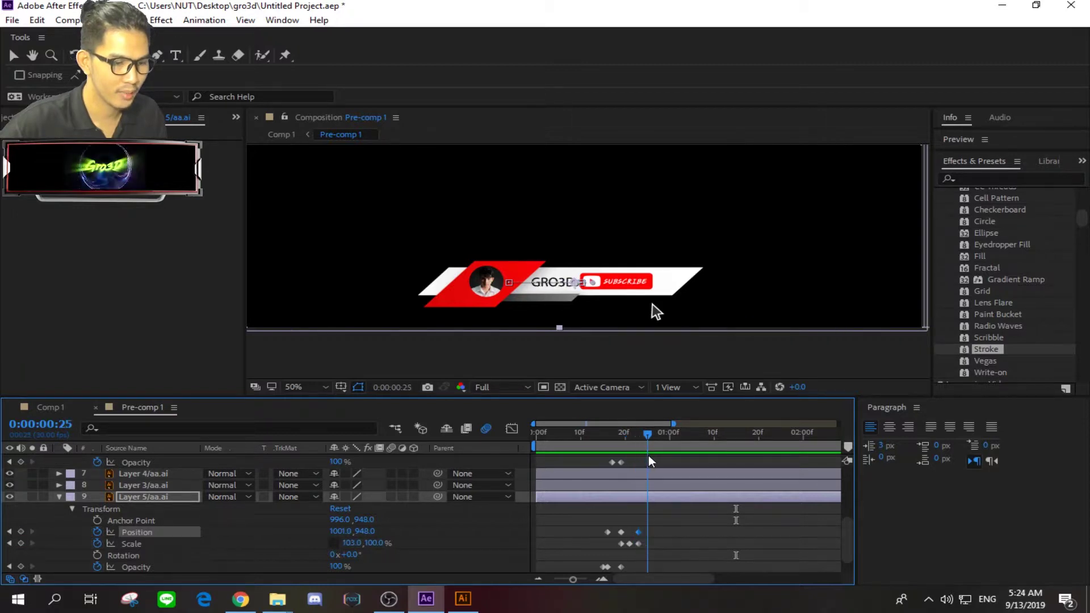
pyautogui.moveTo(636, 456); pyautogui.dragTo(651, 459)
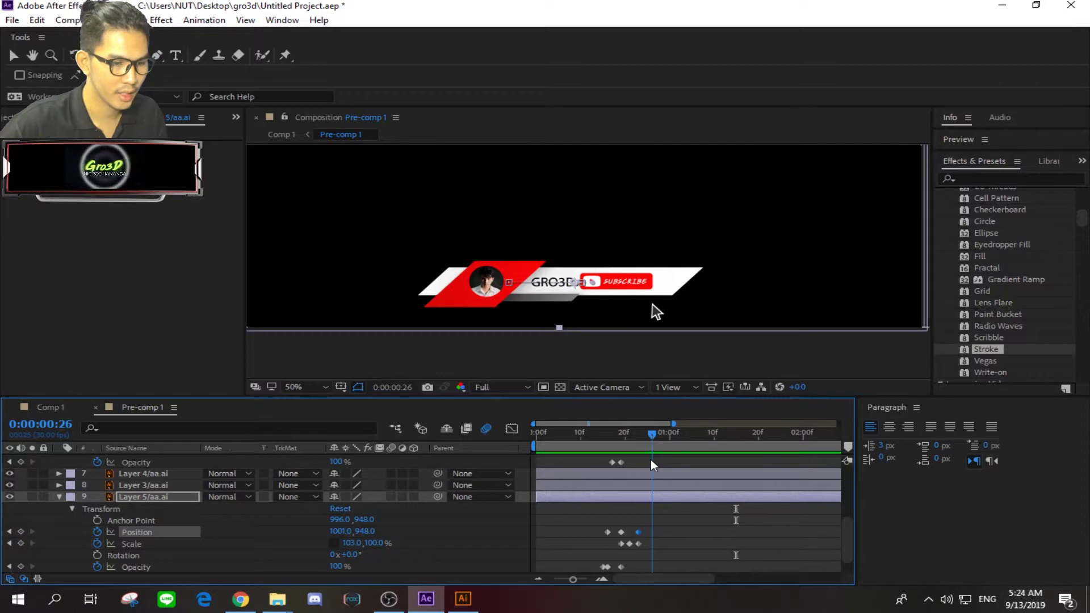
pyautogui.click(620, 367)
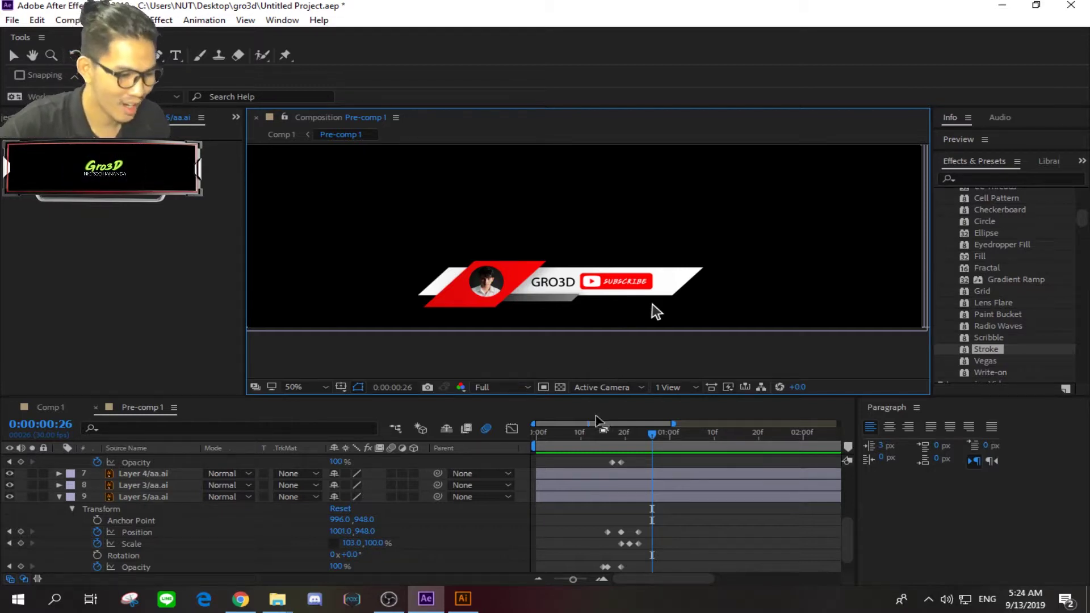
# Collapse Layer 6 and expand the Layer 9 (aa.ai) cursor's transform properties.
pyautogui.scroll(3, 59, 498)
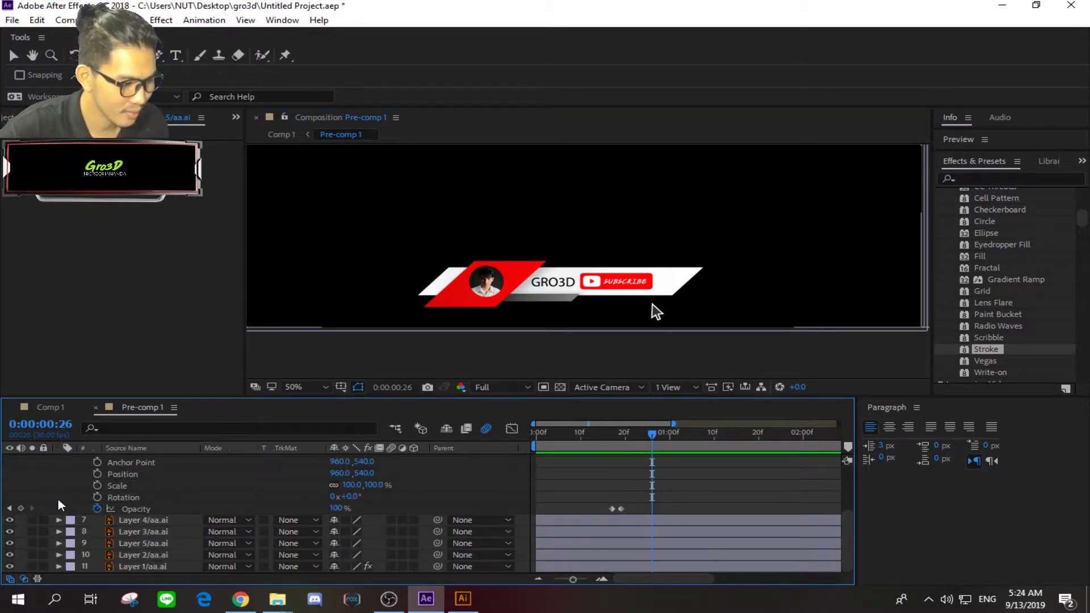
pyautogui.scroll(3, 97, 505)
pyautogui.click(59, 517)
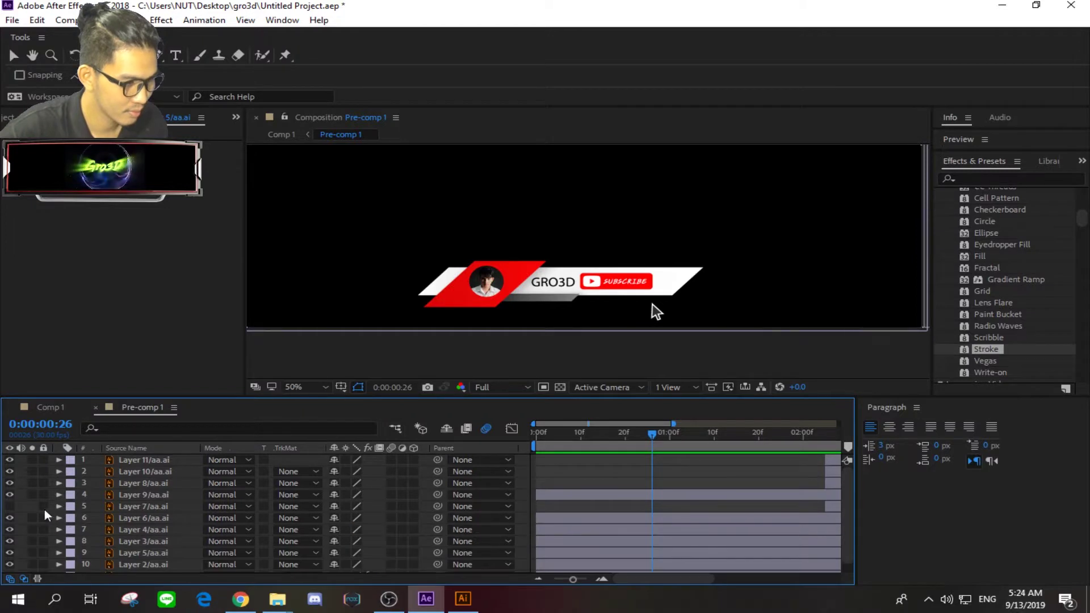
pyautogui.click(9, 506)
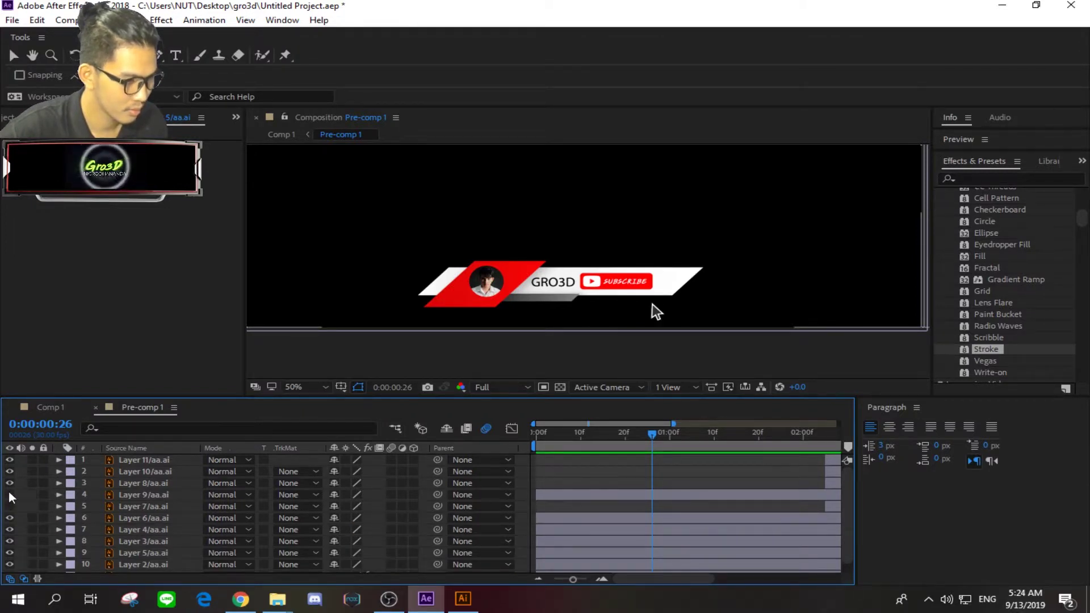
pyautogui.click(129, 495)
pyautogui.click(59, 496)
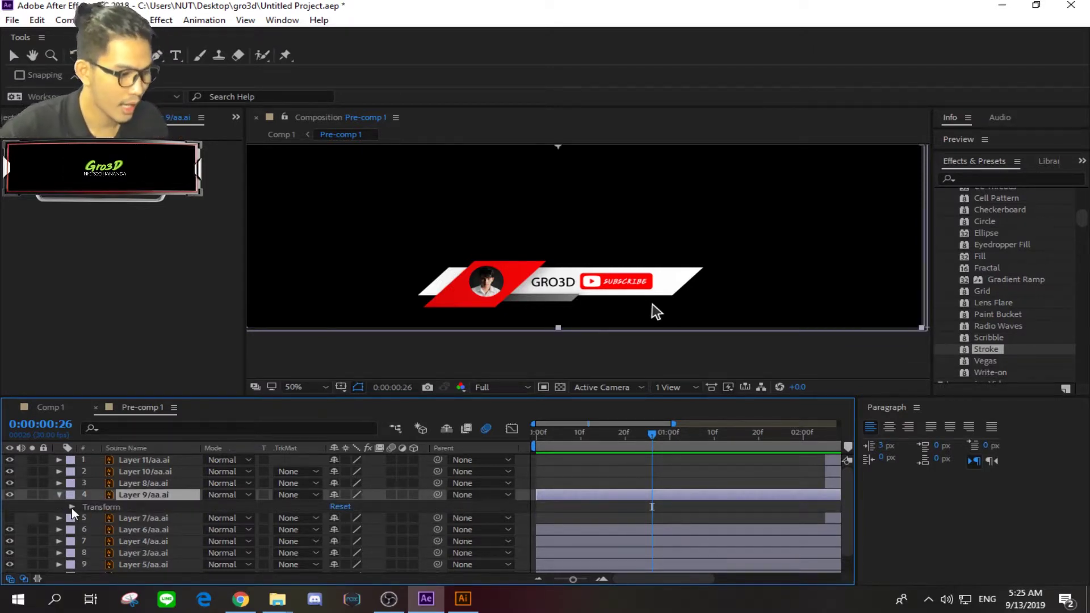
pyautogui.click(72, 507)
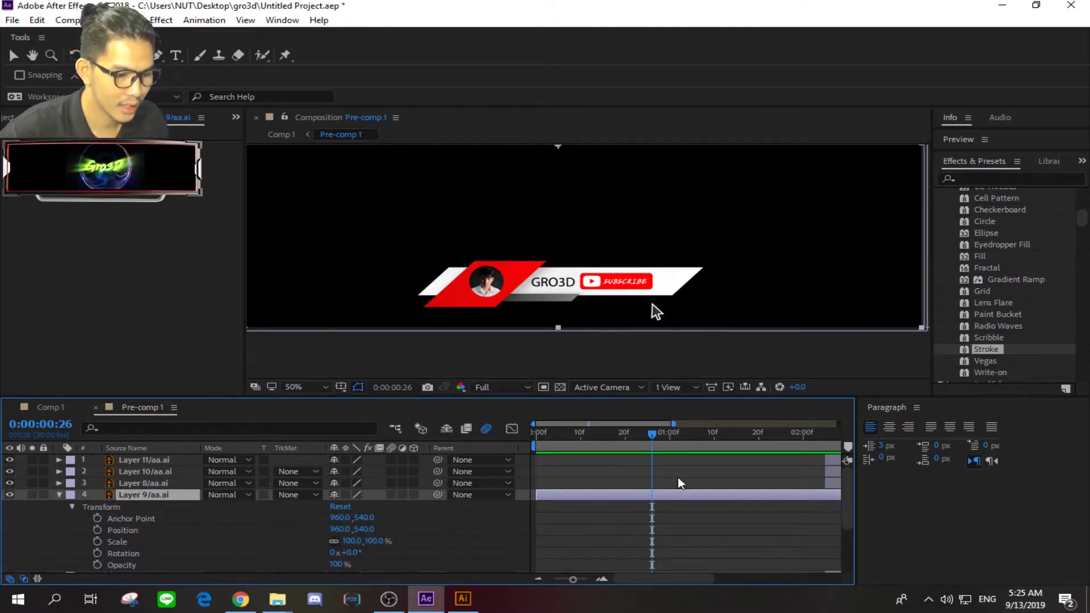
pyautogui.click(651, 305)
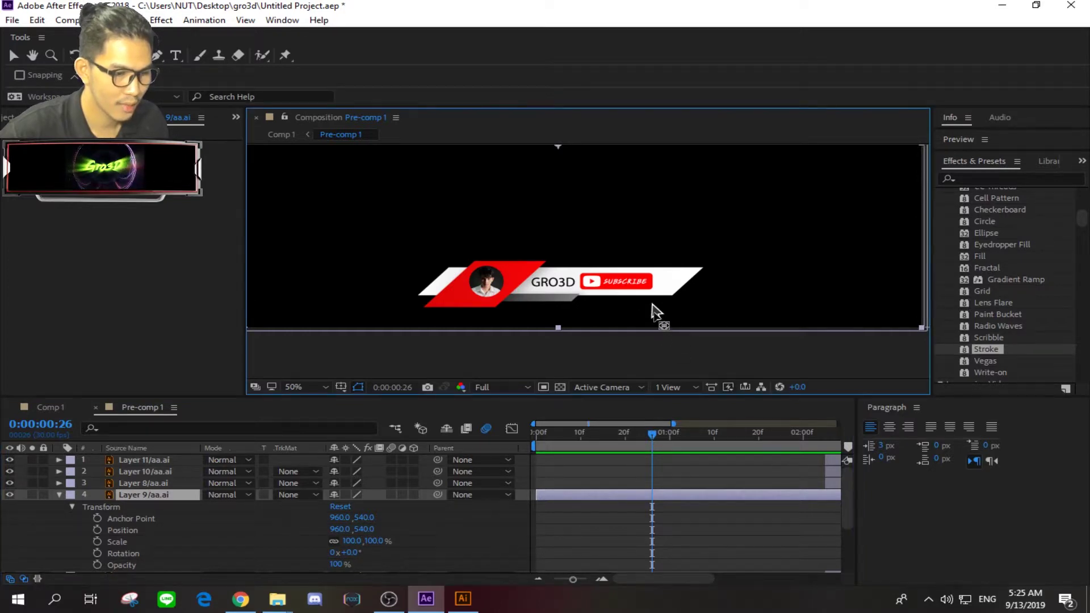
pyautogui.click(174, 498)
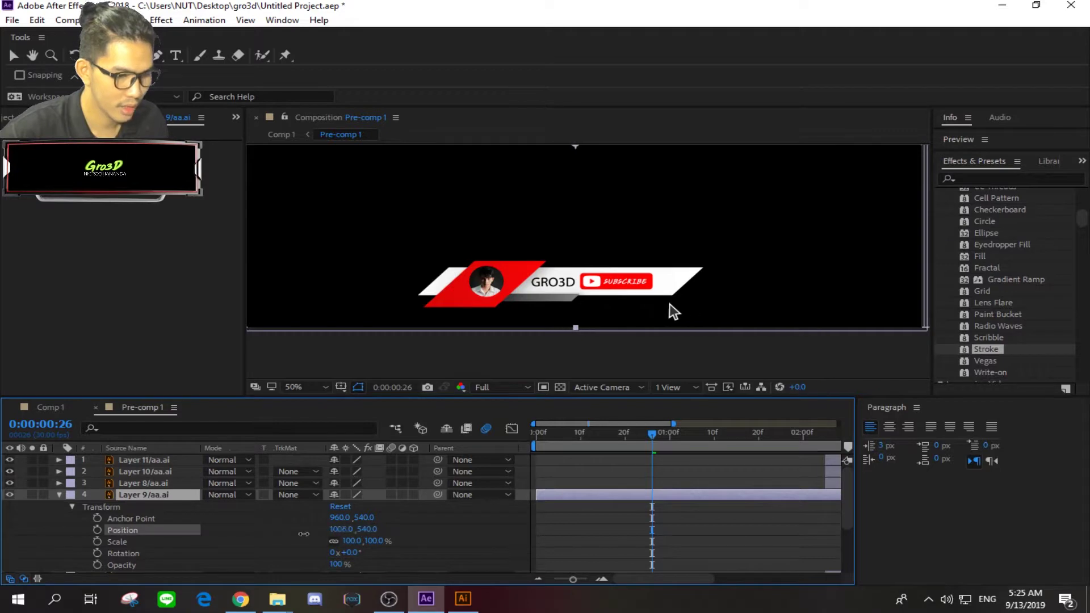
# Move Layer 9's anchor point toward the bottom of the cursor graphic with Pan Behind.
pyautogui.moveTo(345, 530); pyautogui.dragTo(350, 530)
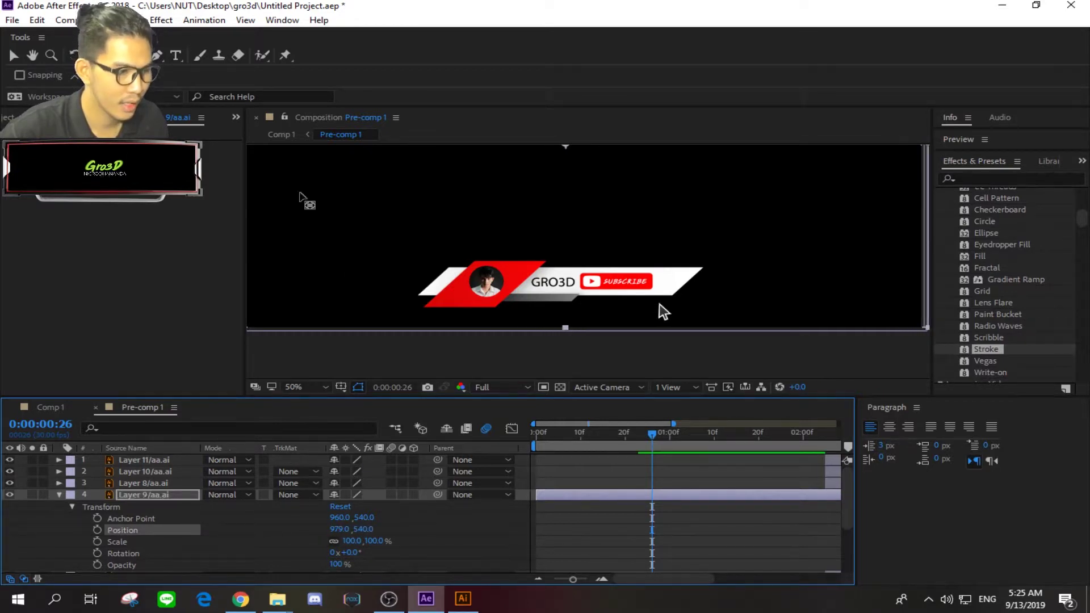
pyautogui.click(306, 96)
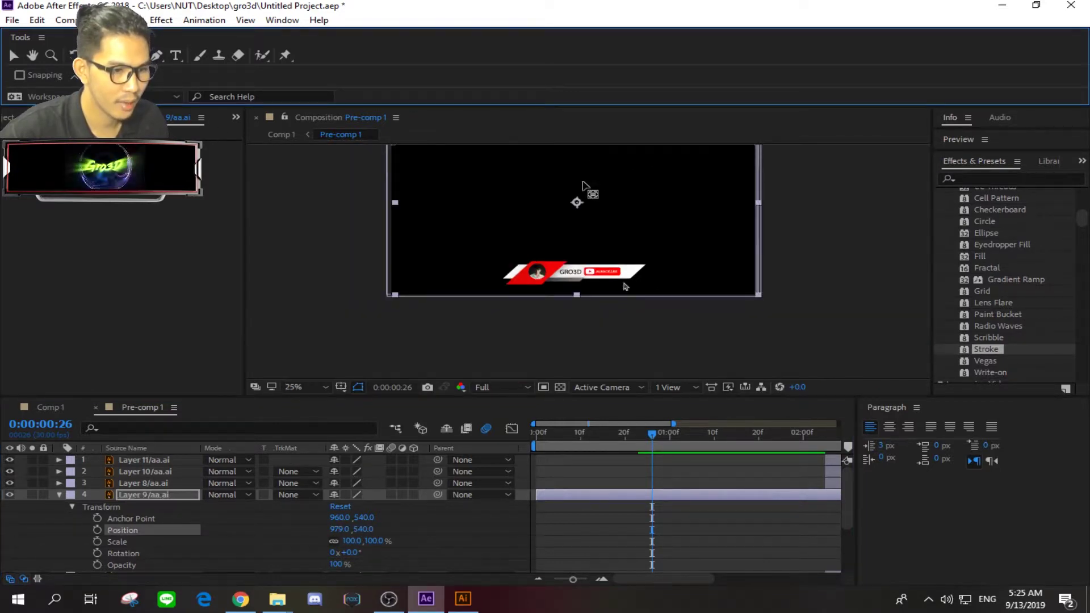
pyautogui.scroll(-2, 584, 219)
pyautogui.moveTo(587, 218); pyautogui.dragTo(628, 292)
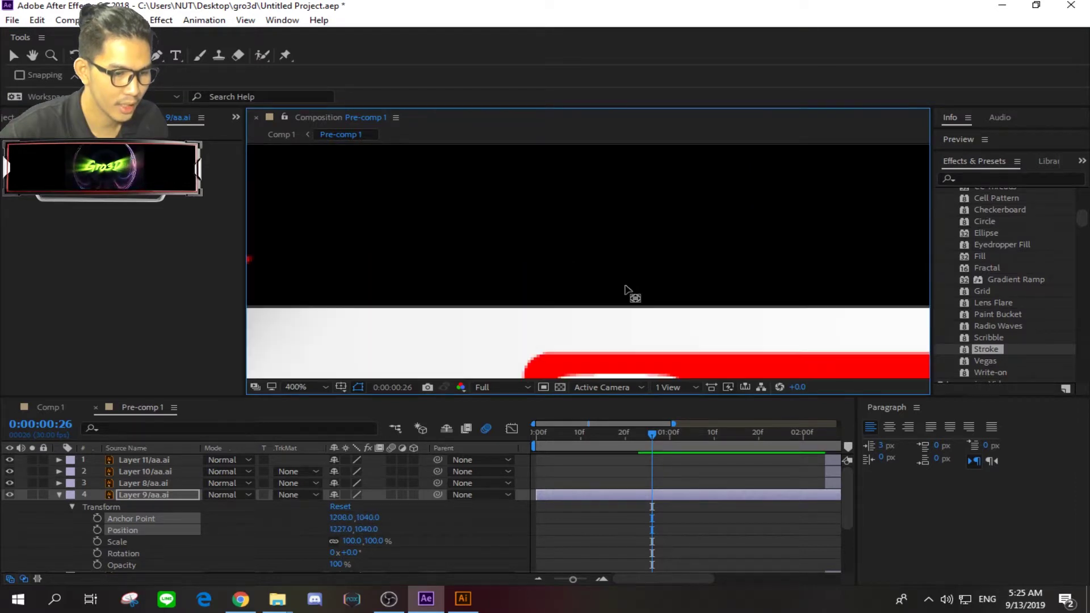
pyautogui.scroll(4, 627, 292)
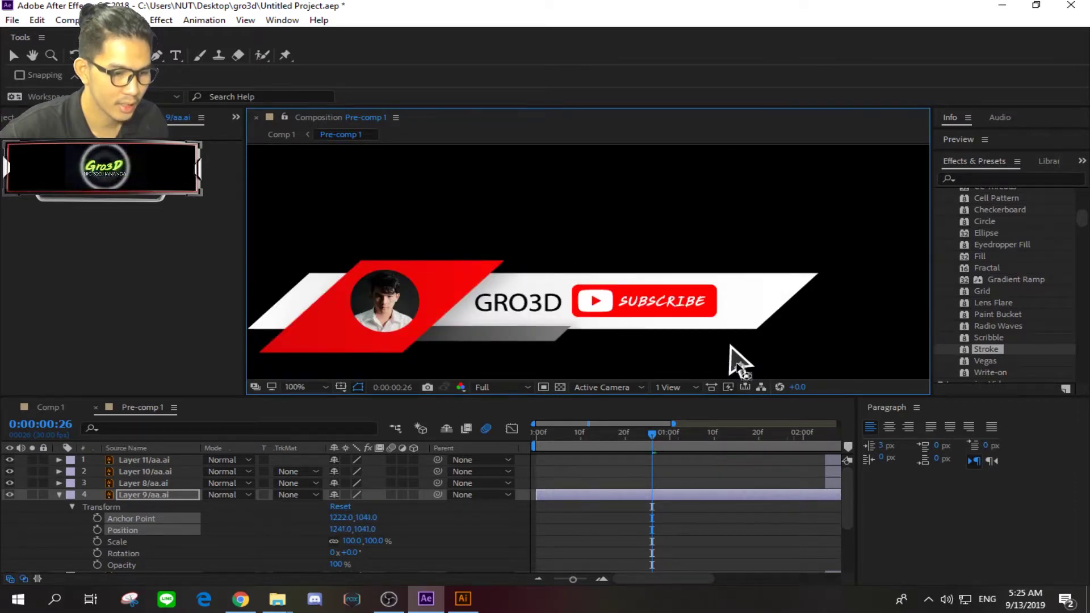
pyautogui.scroll(-4, 735, 366)
pyautogui.moveTo(735, 368); pyautogui.dragTo(736, 367)
pyautogui.scroll(4, 735, 367)
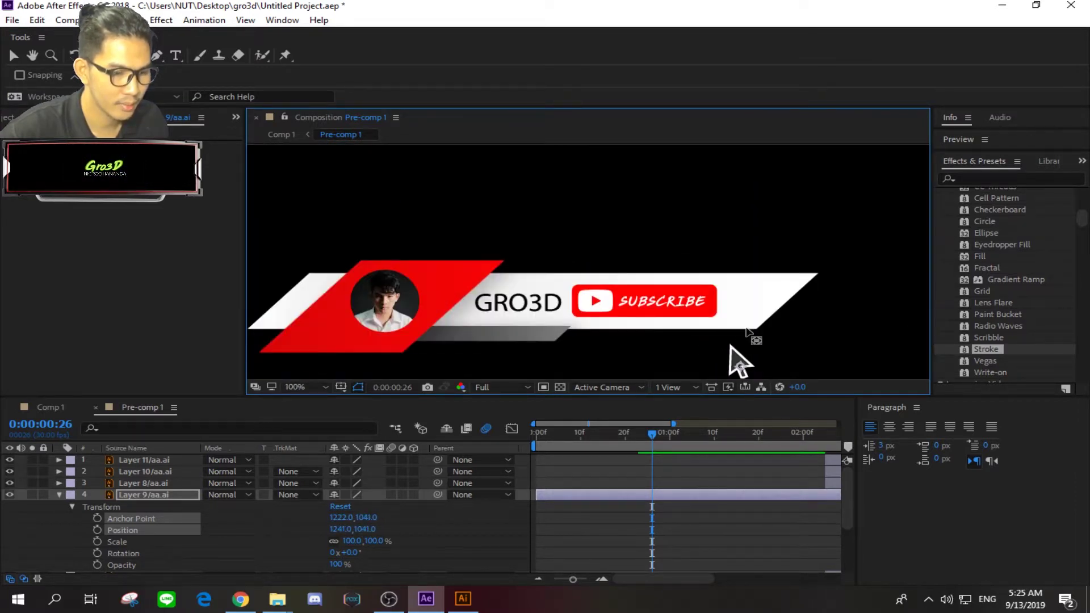
pyautogui.scroll(-2, 730, 345)
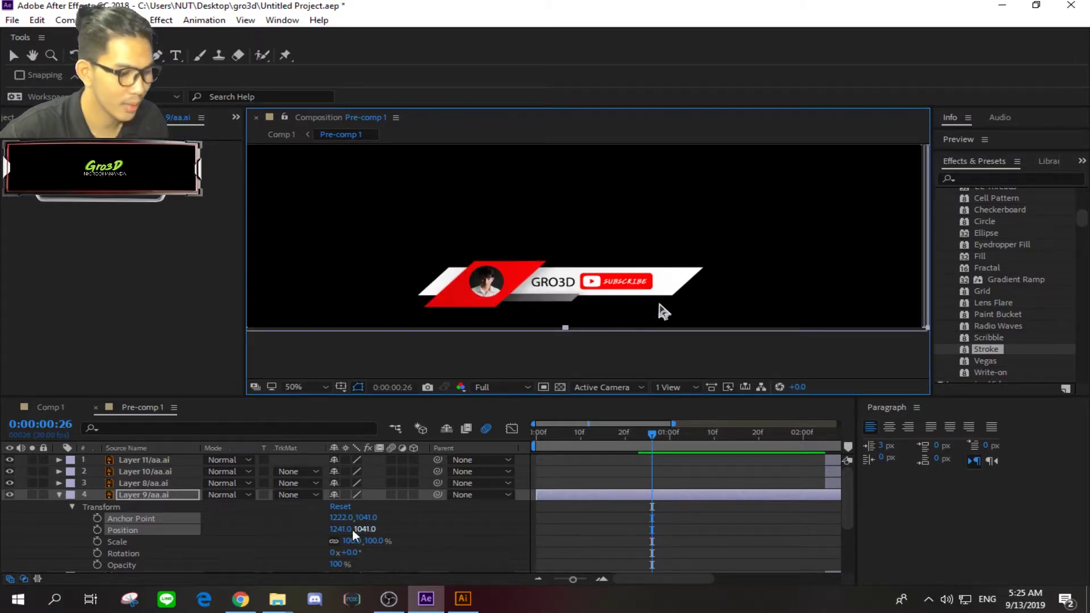
# At frame 22, move the cursor down and right to Position 1322, 1137.
pyautogui.click(158, 494)
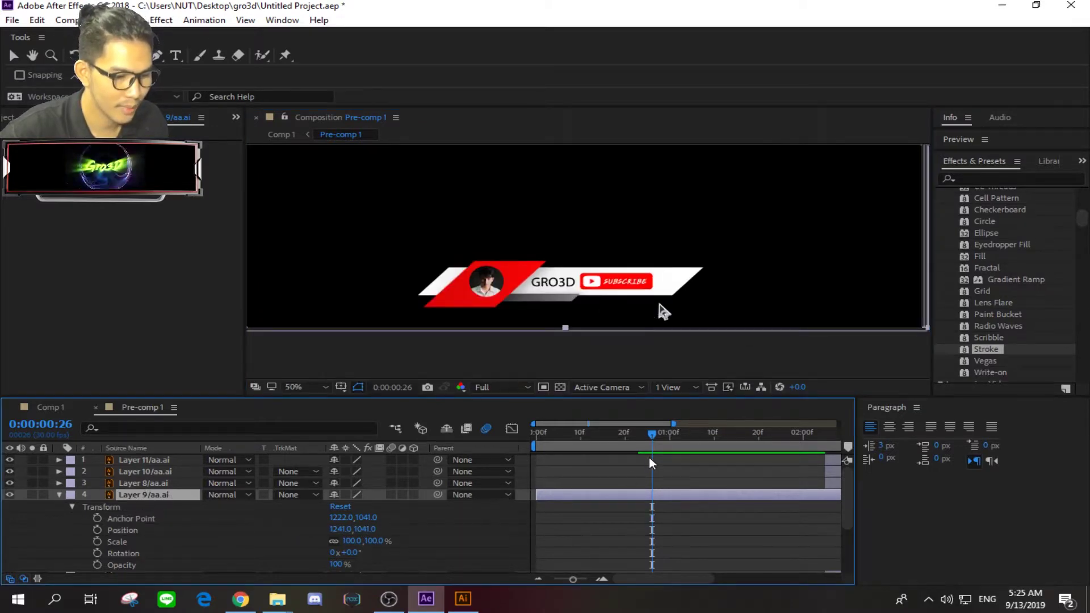
pyautogui.moveTo(662, 433); pyautogui.dragTo(643, 438)
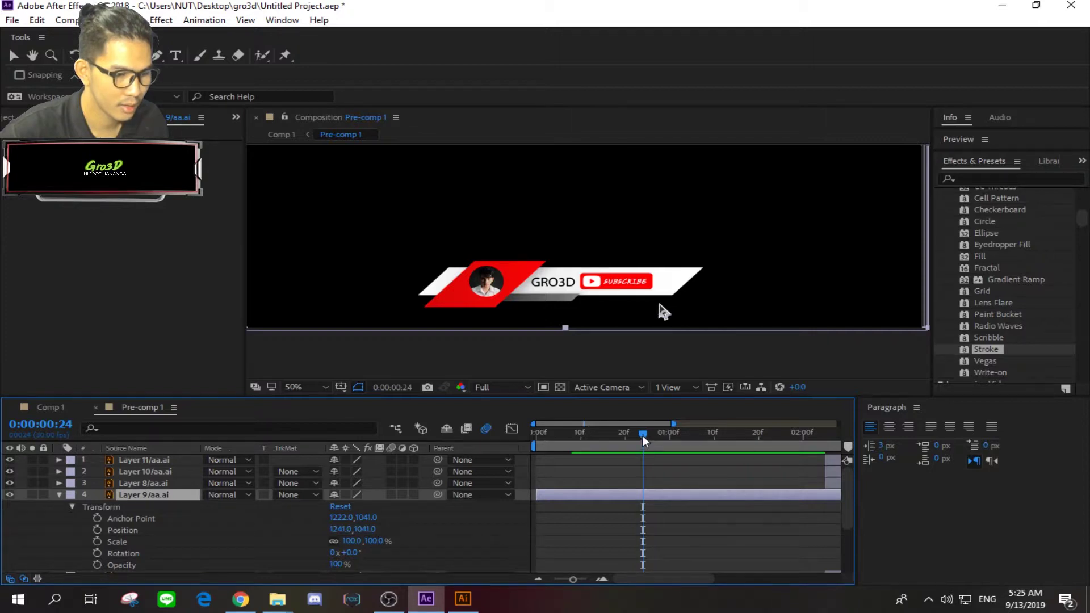
pyautogui.moveTo(642, 435)
pyautogui.mouseDown()
pyautogui.moveTo(585, 434)
pyautogui.moveTo(633, 438)
pyautogui.mouseUp()
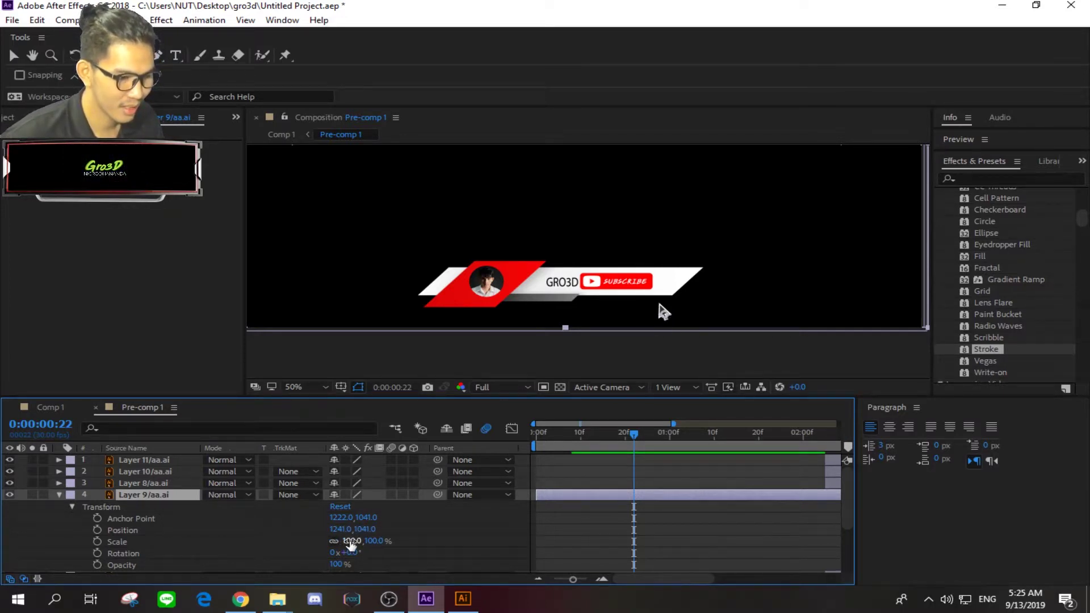
pyautogui.moveTo(664, 312); pyautogui.dragTo(665, 347)
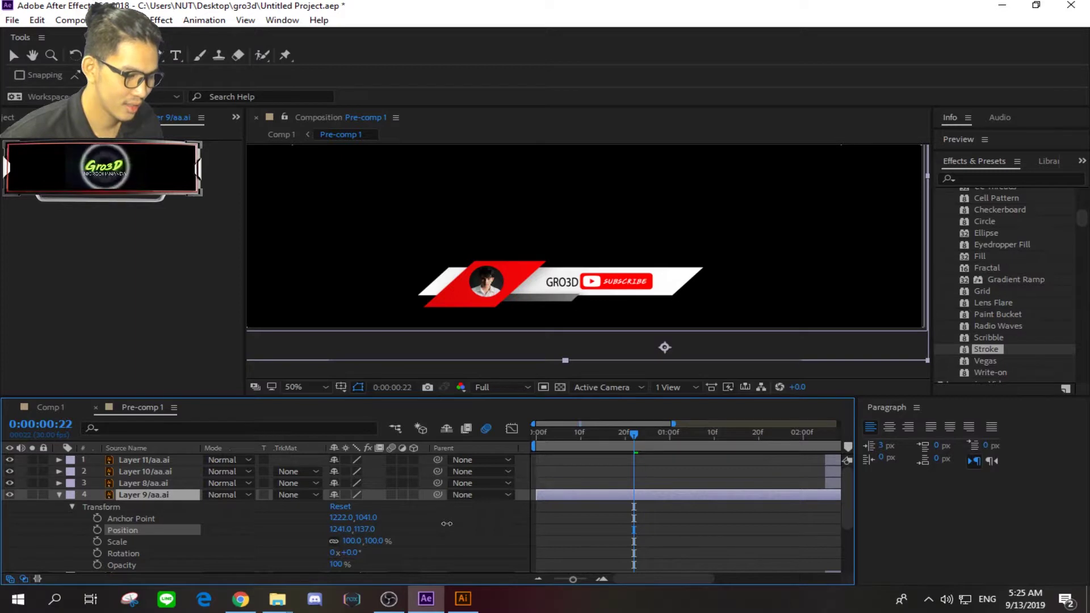
pyautogui.moveTo(353, 529); pyautogui.dragTo(406, 529)
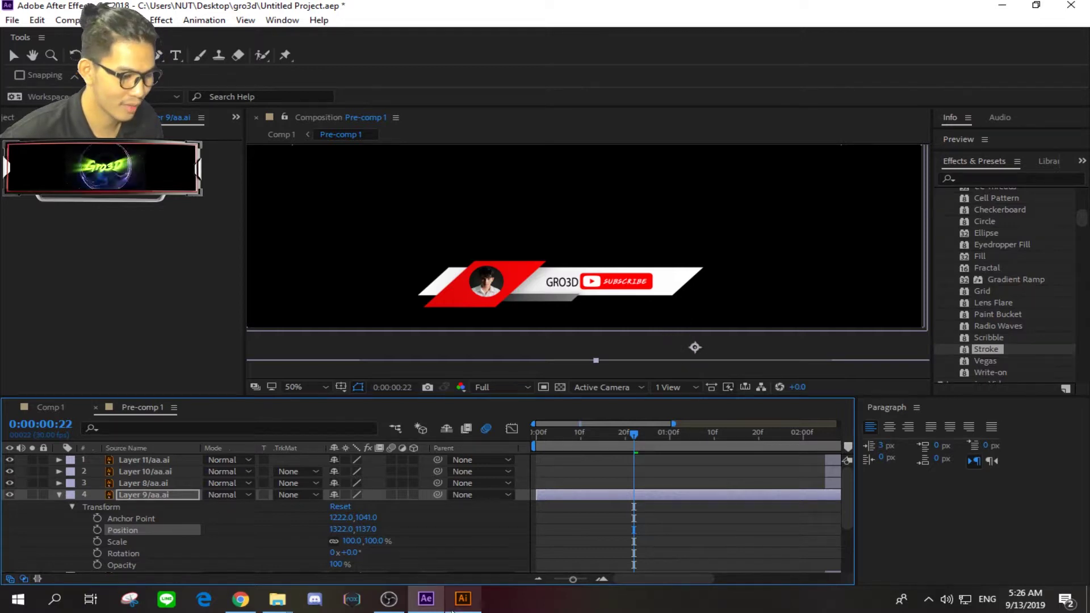
# Start Position keyframing for the cursor at frame 22 and go to frame 26.
pyautogui.click(97, 530)
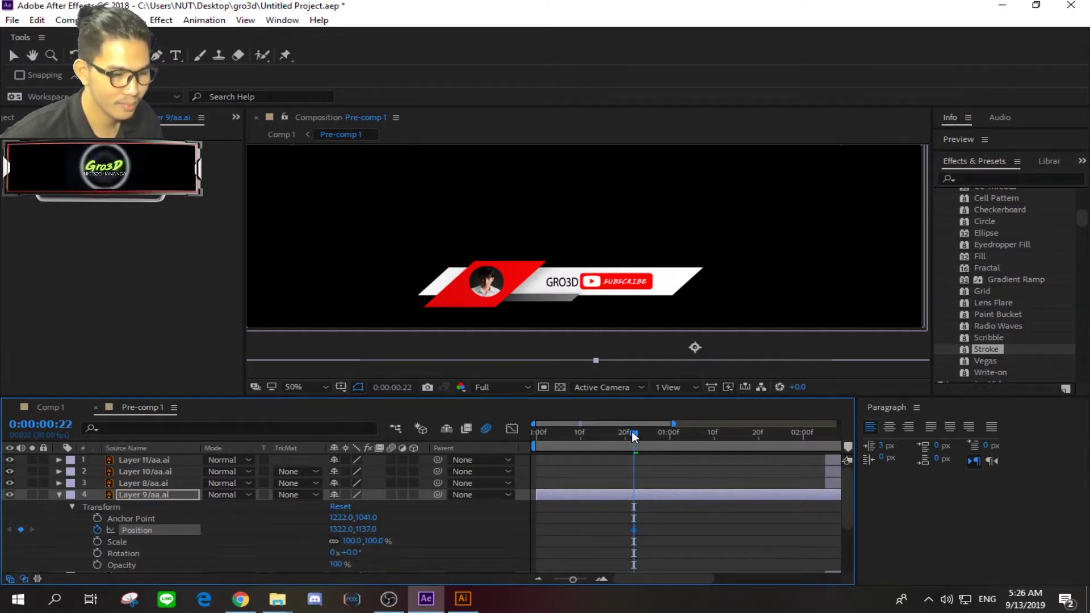
pyautogui.moveTo(632, 433); pyautogui.dragTo(646, 438)
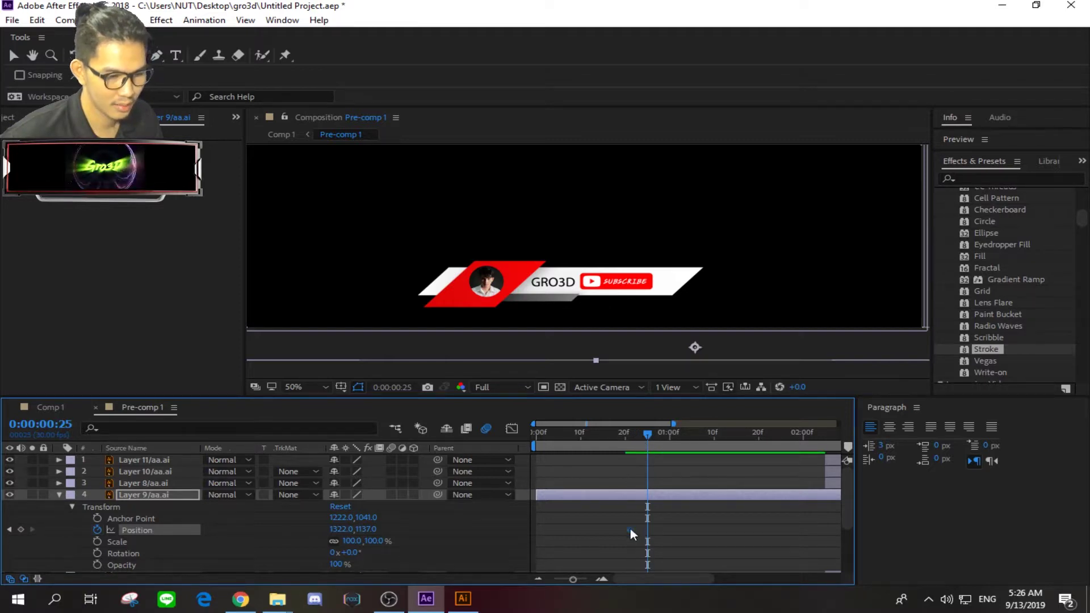
pyautogui.moveTo(633, 530); pyautogui.dragTo(612, 530)
pyautogui.moveTo(643, 433); pyautogui.dragTo(642, 446)
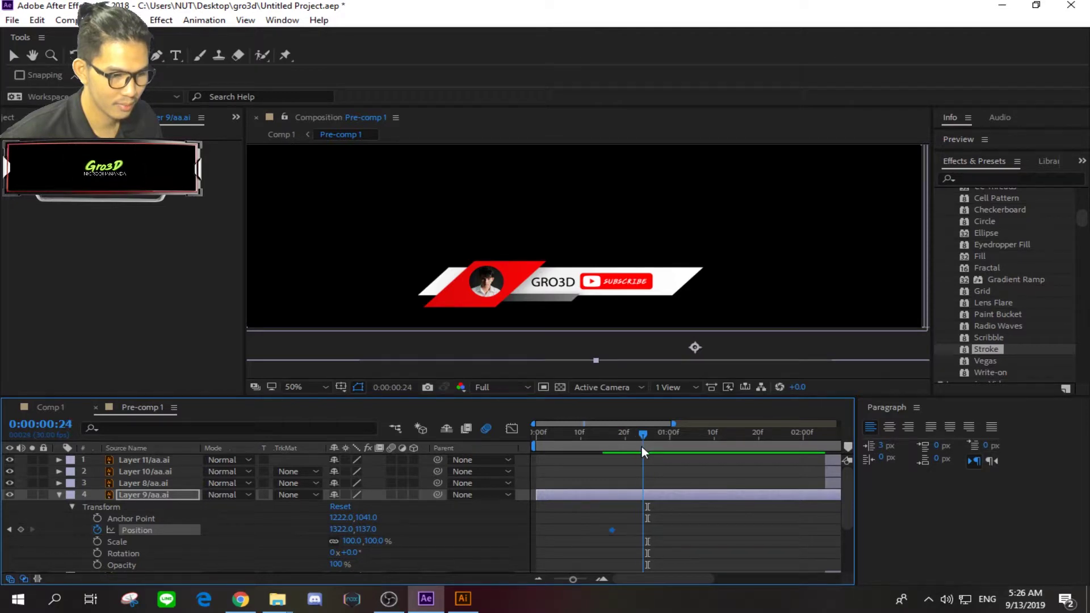
pyautogui.moveTo(640, 434); pyautogui.dragTo(652, 439)
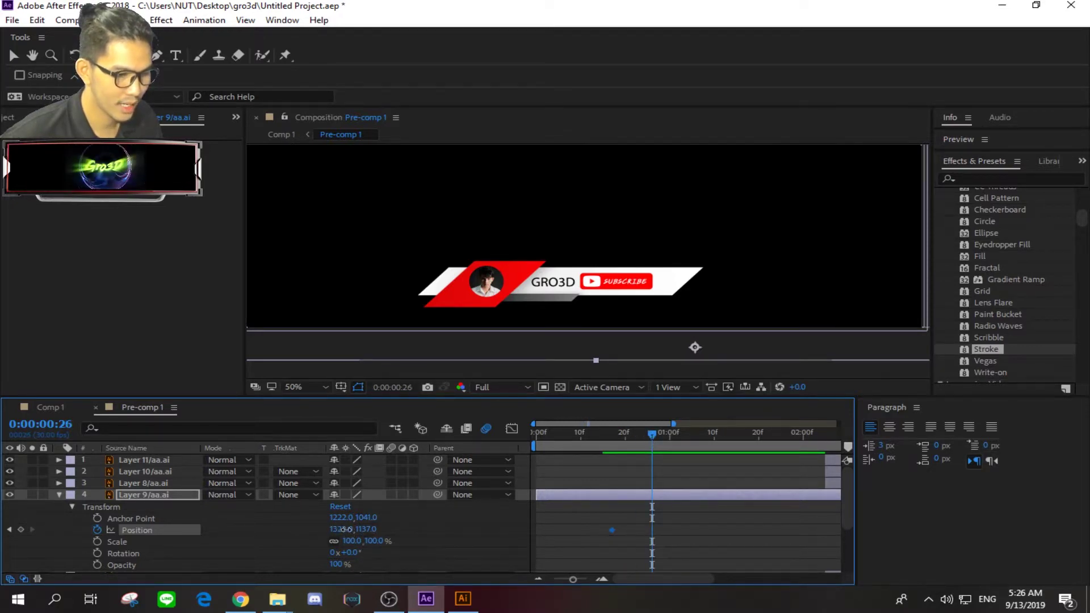
# Drag the cursor onto the SUBSCRIBE button at 1141, 970 and scrub to check the glide.
pyautogui.moveTo(344, 530); pyautogui.dragTo(321, 529)
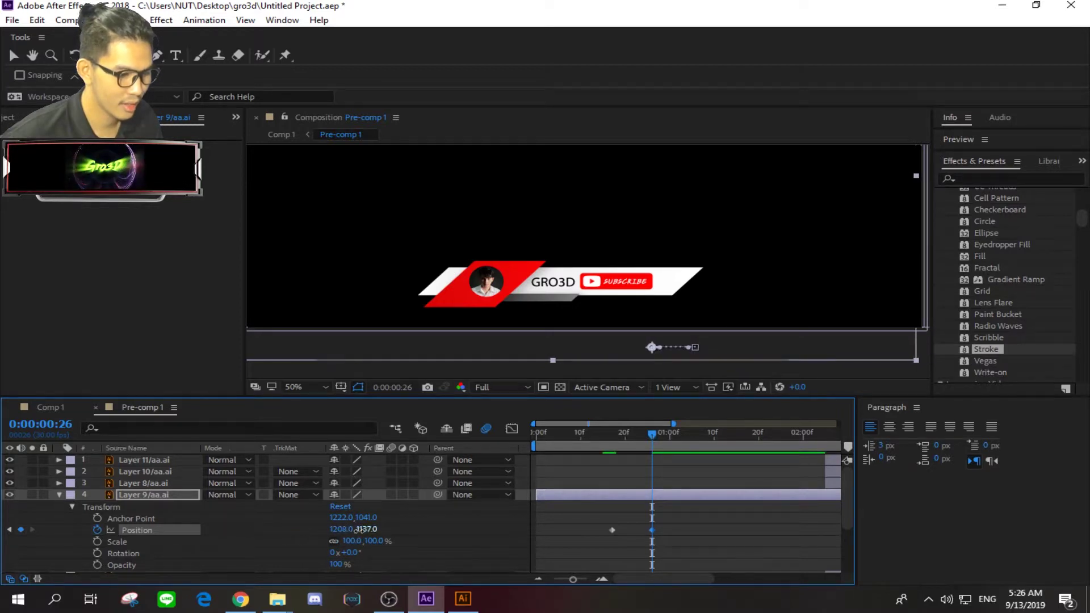
pyautogui.moveTo(653, 347); pyautogui.dragTo(650, 314)
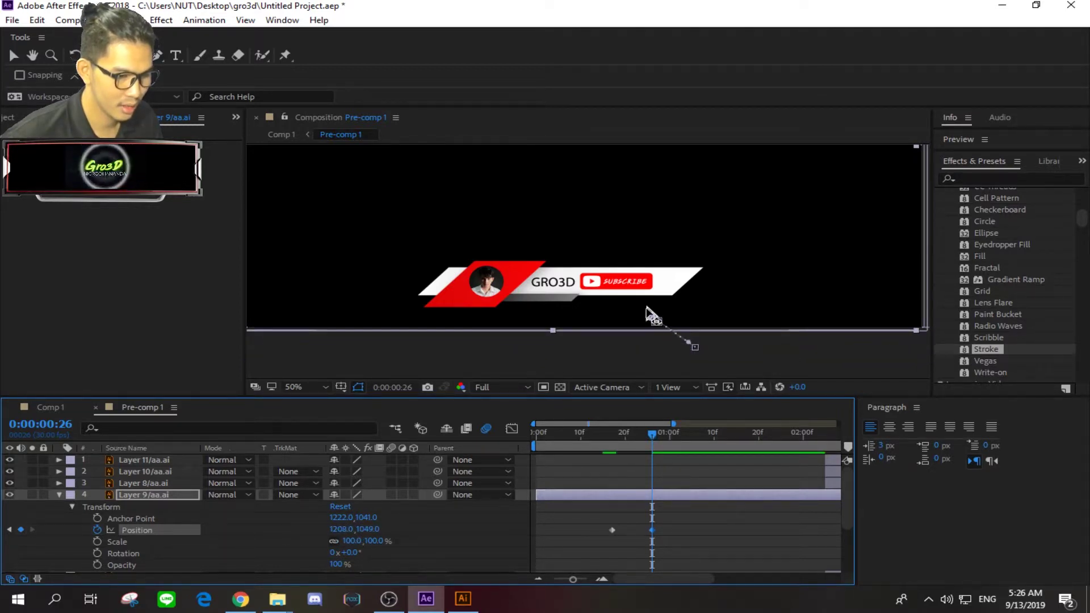
pyautogui.press('v')
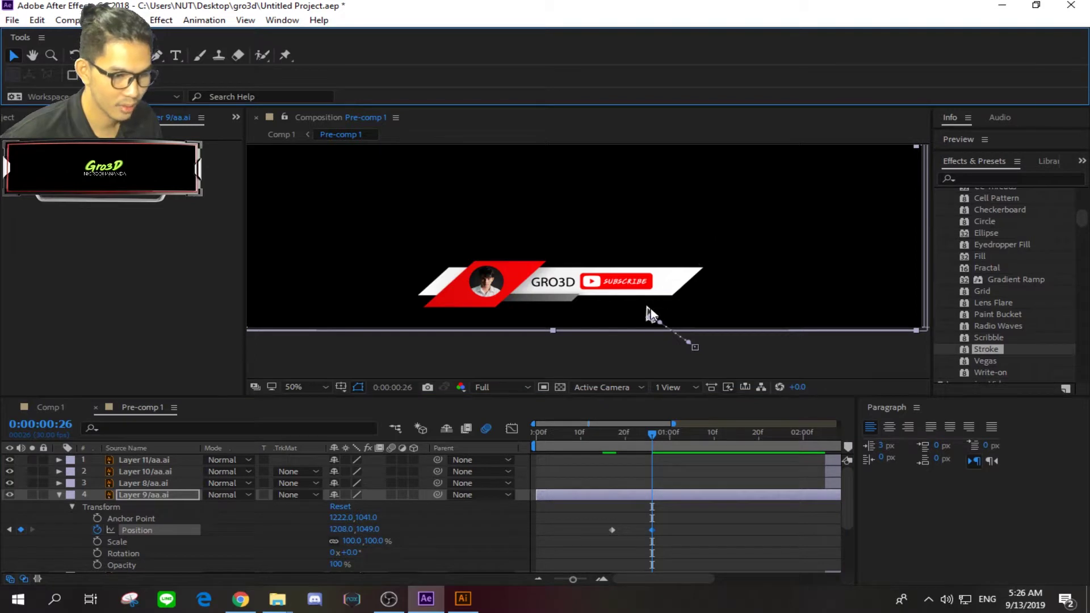
pyautogui.moveTo(651, 314)
pyautogui.mouseDown()
pyautogui.moveTo(625, 297)
pyautogui.moveTo(745, 321)
pyautogui.moveTo(614, 291)
pyautogui.mouseUp()
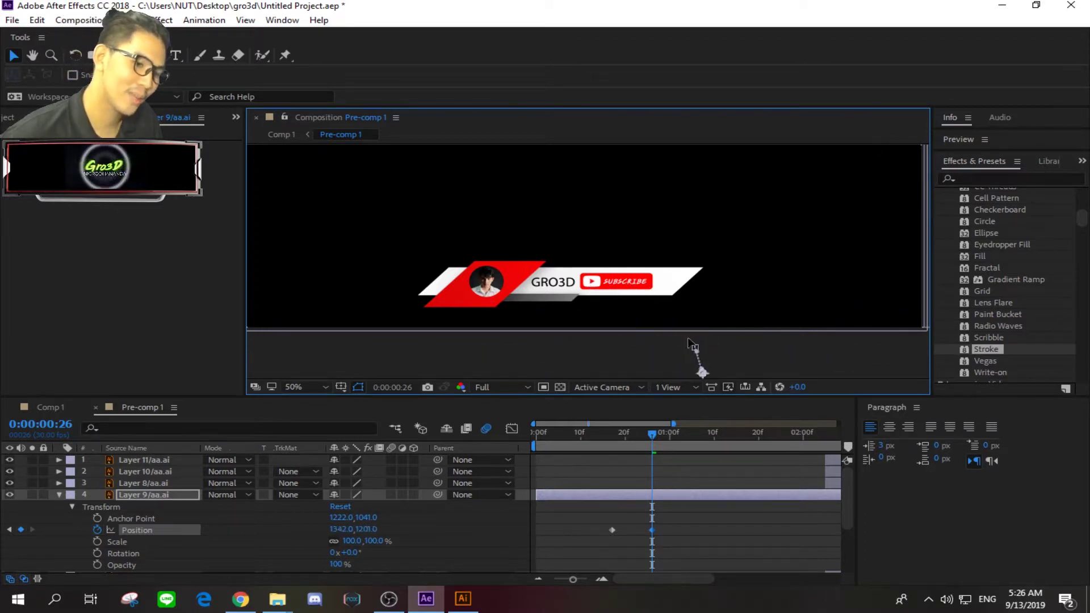
pyautogui.moveTo(709, 354)
pyautogui.mouseDown()
pyautogui.moveTo(703, 264)
pyautogui.moveTo(631, 279)
pyautogui.moveTo(659, 311)
pyautogui.moveTo(623, 280)
pyautogui.mouseUp()
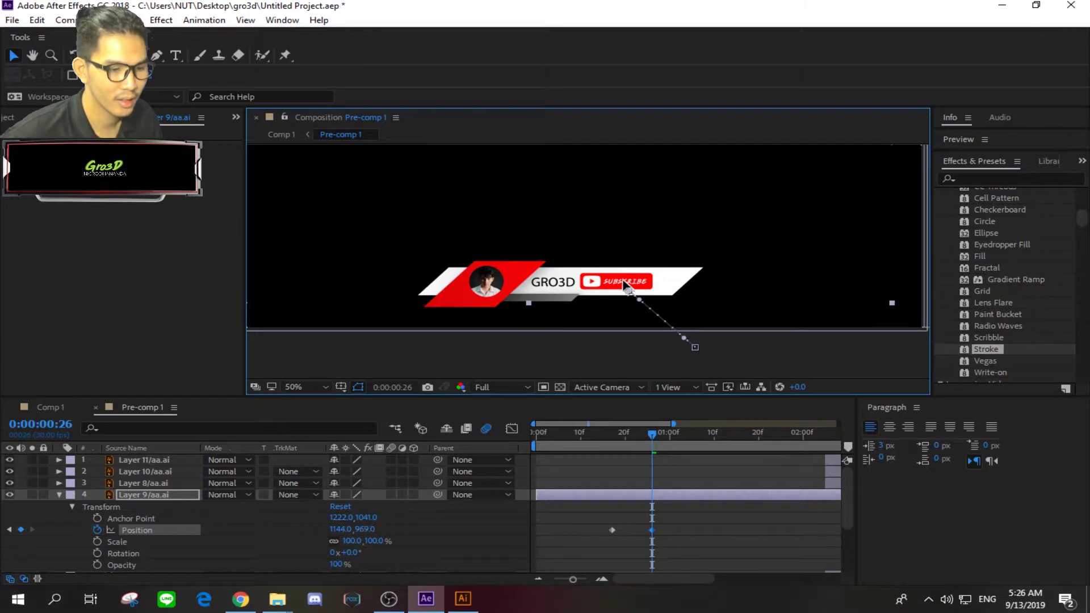
pyautogui.scroll(2, 625, 282)
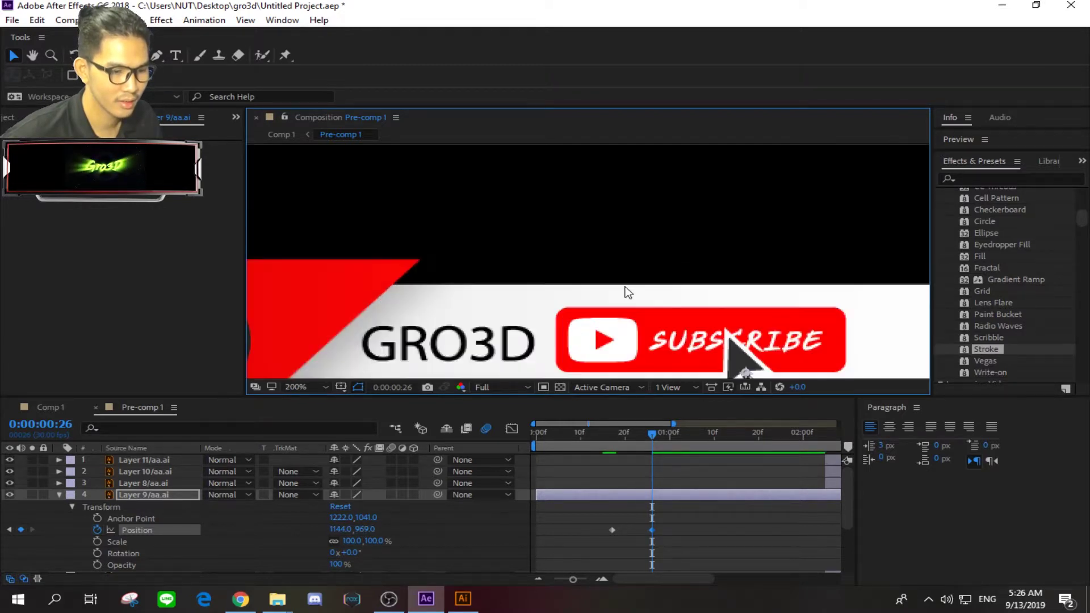
pyautogui.moveTo(657, 298); pyautogui.dragTo(655, 299)
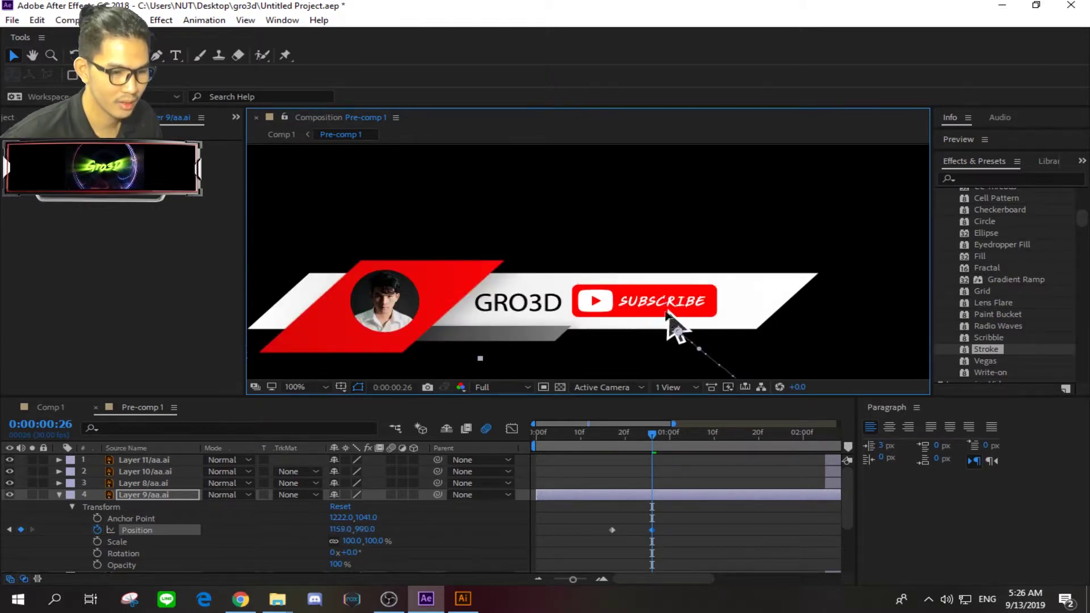
pyautogui.scroll(-4, 662, 308)
pyautogui.scroll(2, 661, 309)
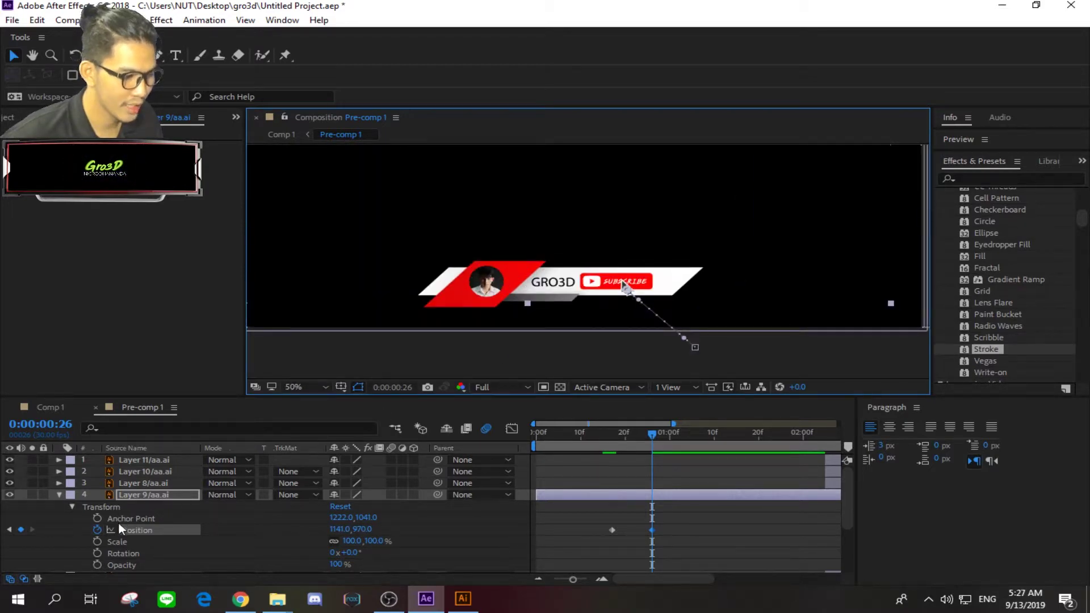
pyautogui.moveTo(647, 442); pyautogui.dragTo(485, 434)
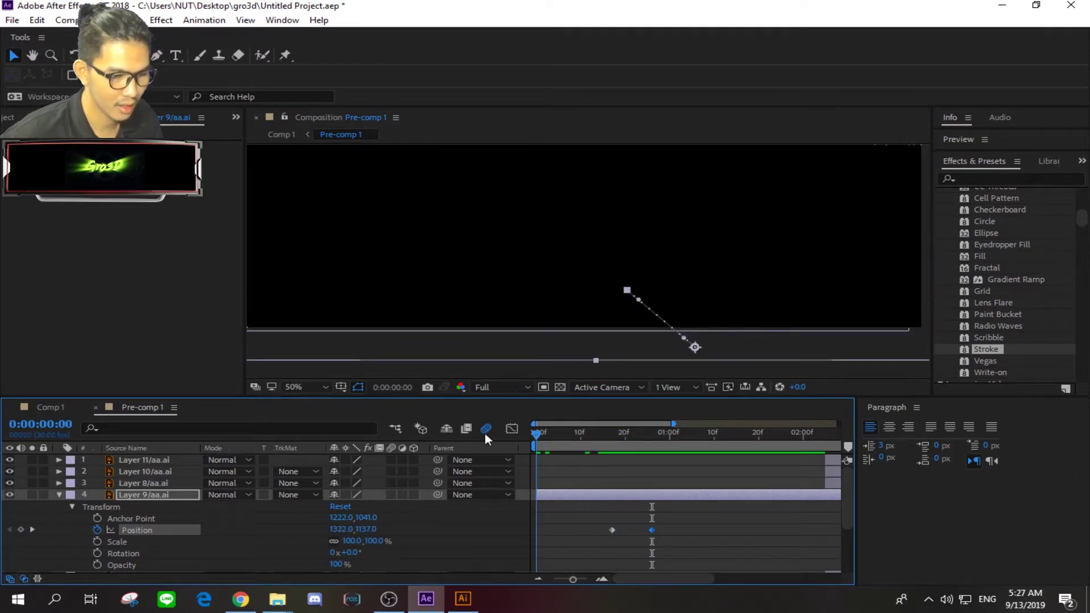
pyautogui.press('space')
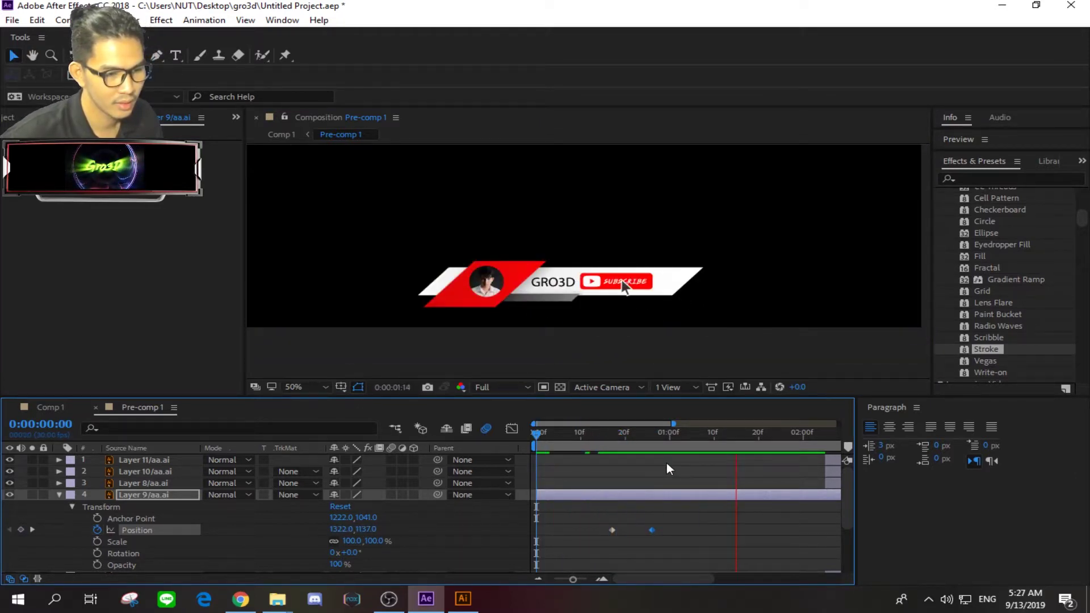
pyautogui.press('space')
pyautogui.moveTo(662, 437)
pyautogui.mouseDown()
pyautogui.moveTo(633, 438)
pyautogui.moveTo(655, 439)
pyautogui.mouseUp()
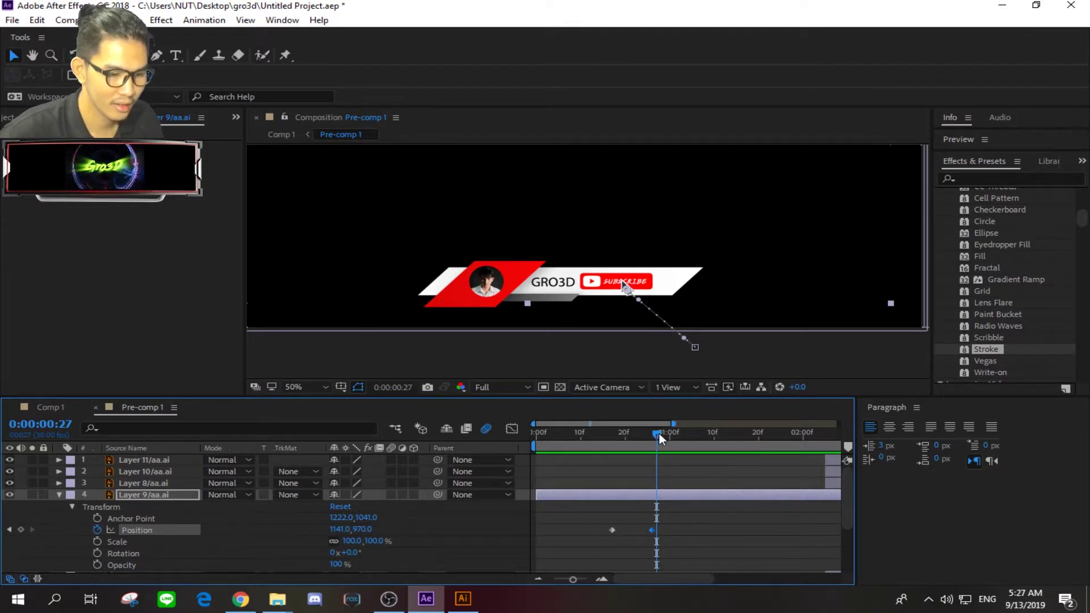
# Add a Position keyframe at 0:00:01:00 holding the cursor at 1141, 970 on SUBSCRIBE.
pyautogui.moveTo(658, 433); pyautogui.dragTo(669, 435)
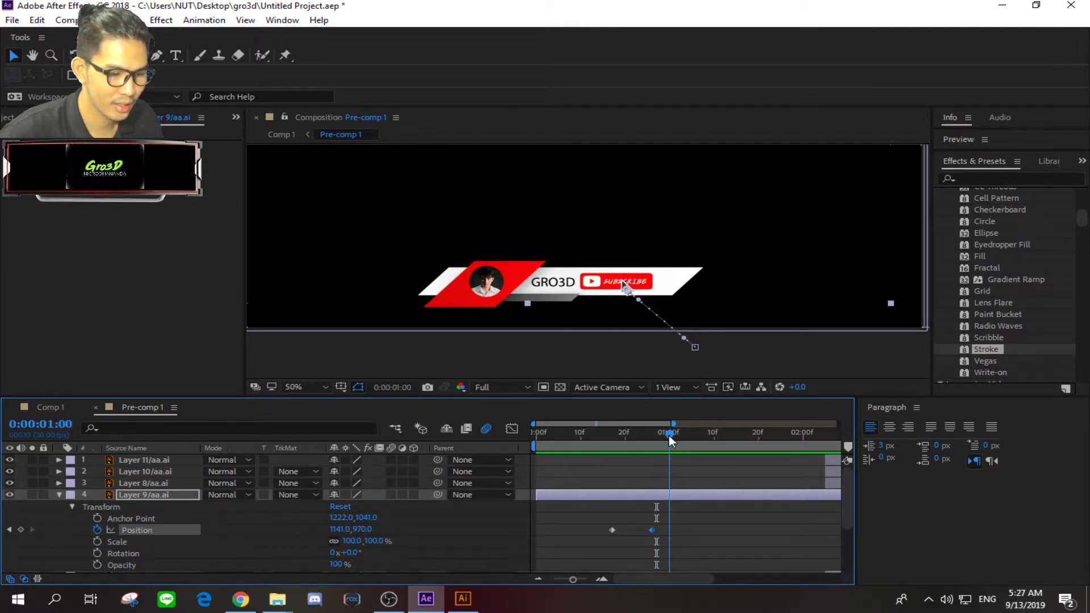
pyautogui.click(22, 530)
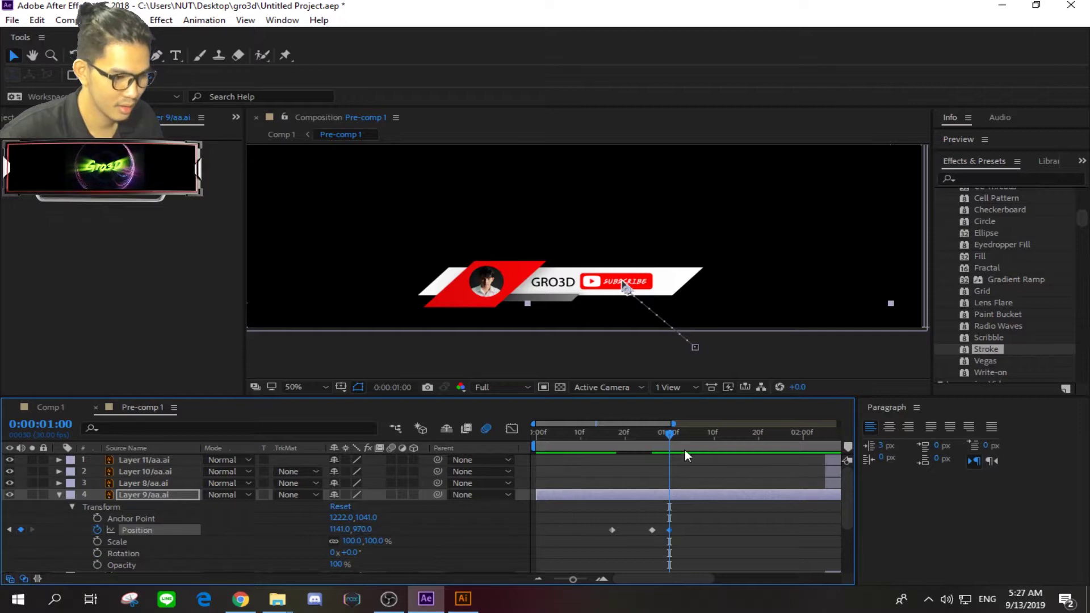
pyautogui.moveTo(669, 434); pyautogui.dragTo(656, 431)
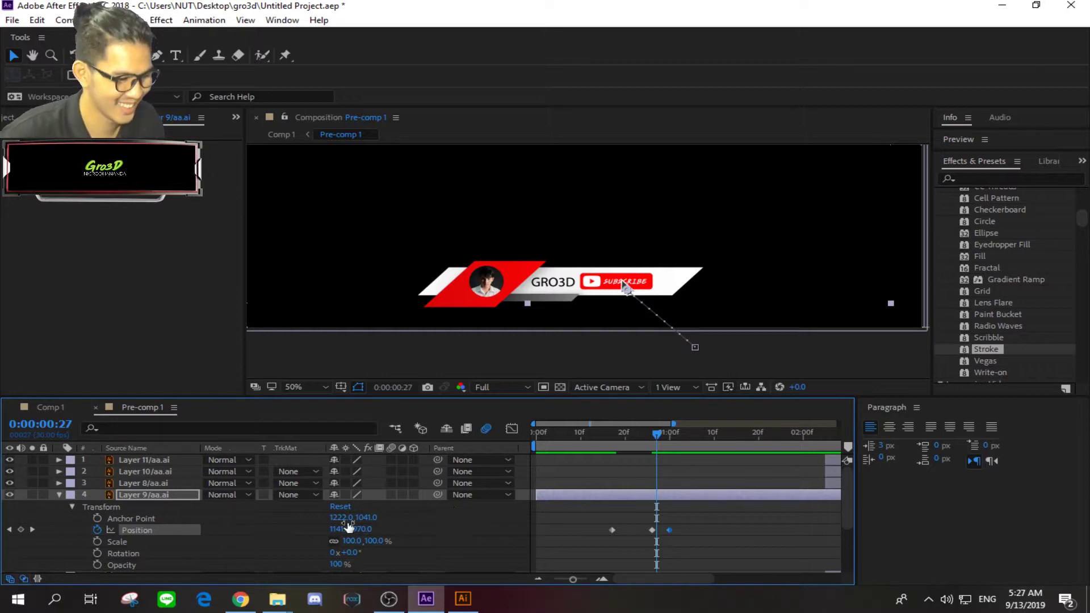
pyautogui.scroll(-1, 183, 534)
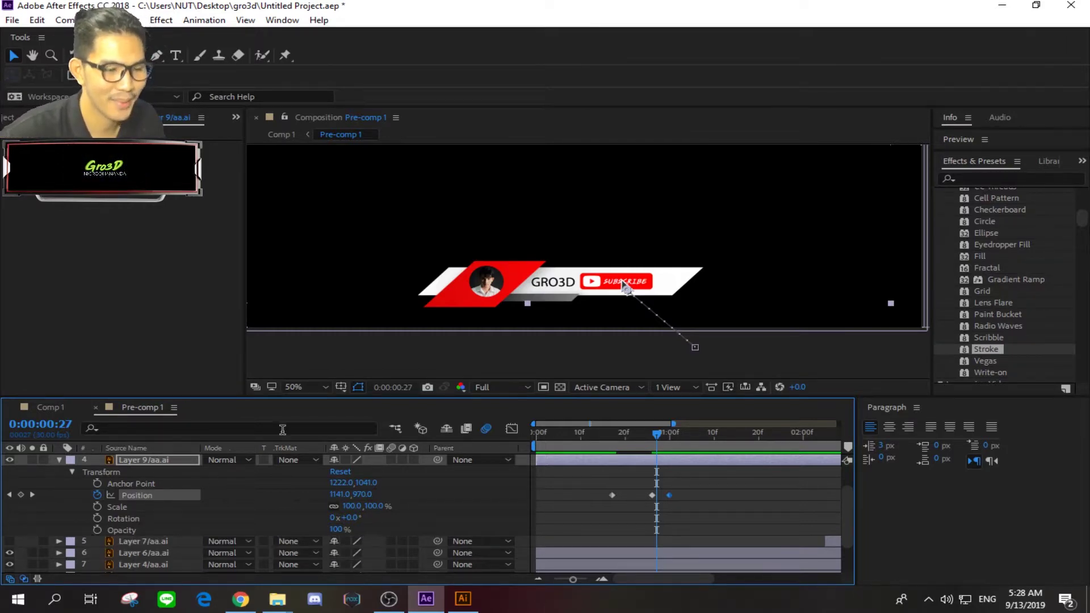
pyautogui.scroll(2, 655, 297)
pyautogui.scroll(2, 655, 296)
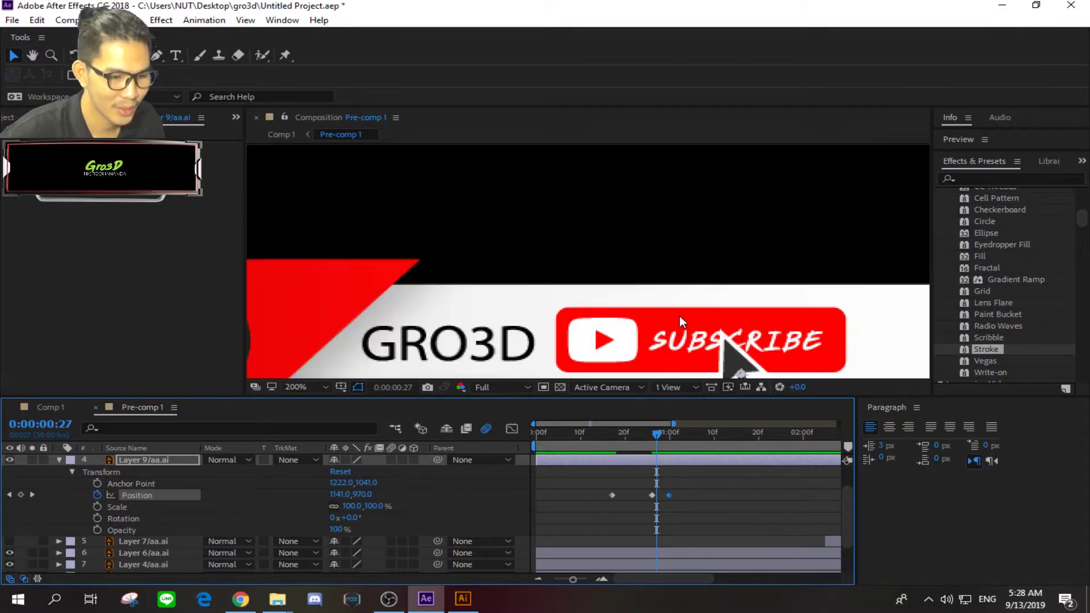
pyautogui.moveTo(682, 315); pyautogui.dragTo(625, 244)
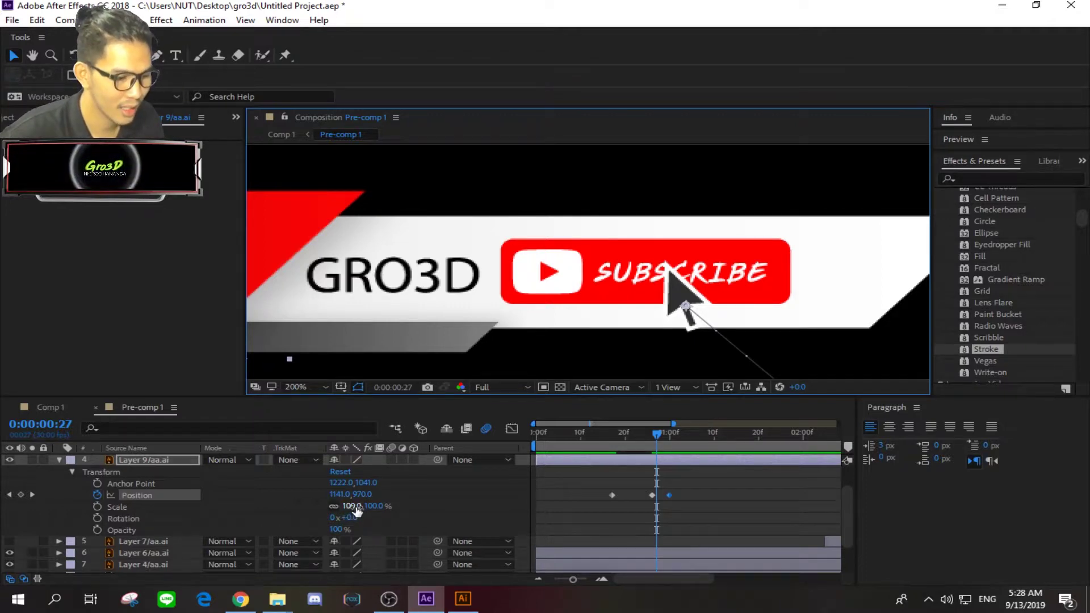
# Keyframe the cursor's Scale at 106%, dipping to 89% at 1:00 and back to 106% at 1:03.
pyautogui.click(100, 507)
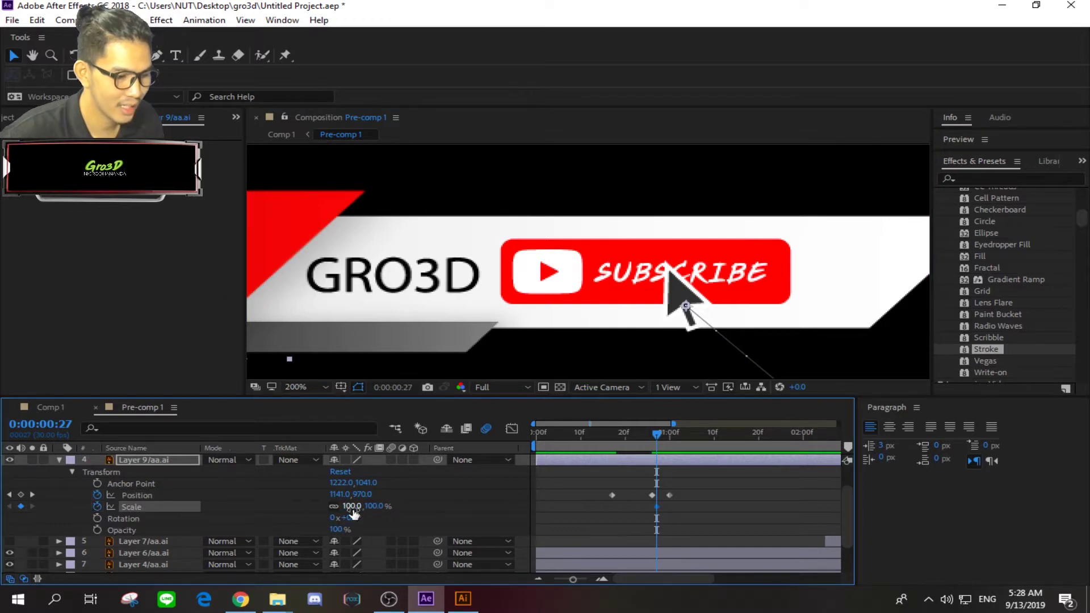
pyautogui.moveTo(352, 513)
pyautogui.mouseDown()
pyautogui.moveTo(334, 513)
pyautogui.moveTo(360, 512)
pyautogui.mouseUp()
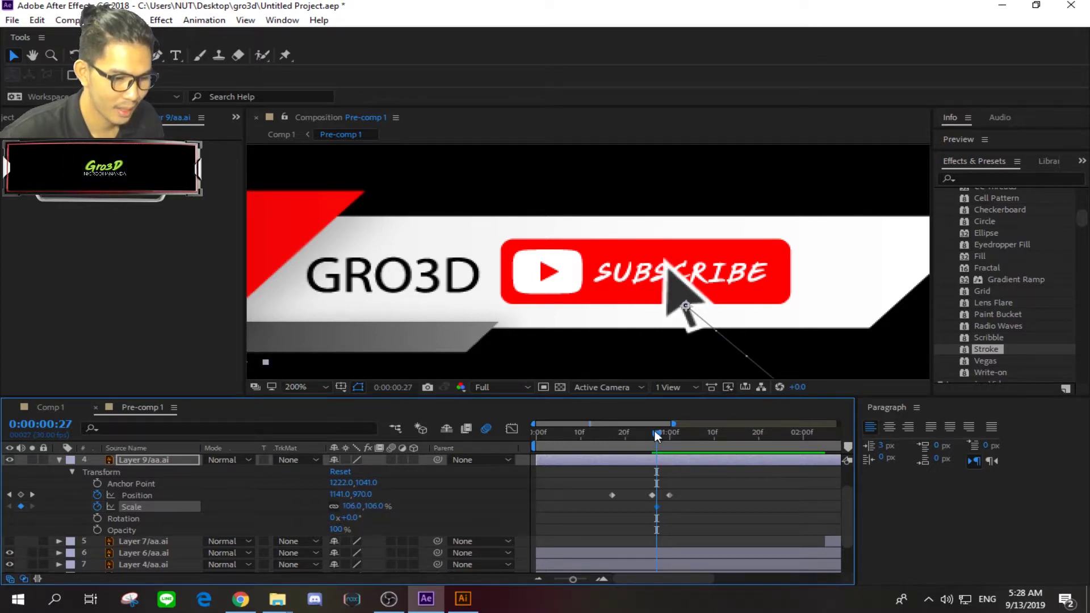
pyautogui.moveTo(656, 431); pyautogui.dragTo(666, 433)
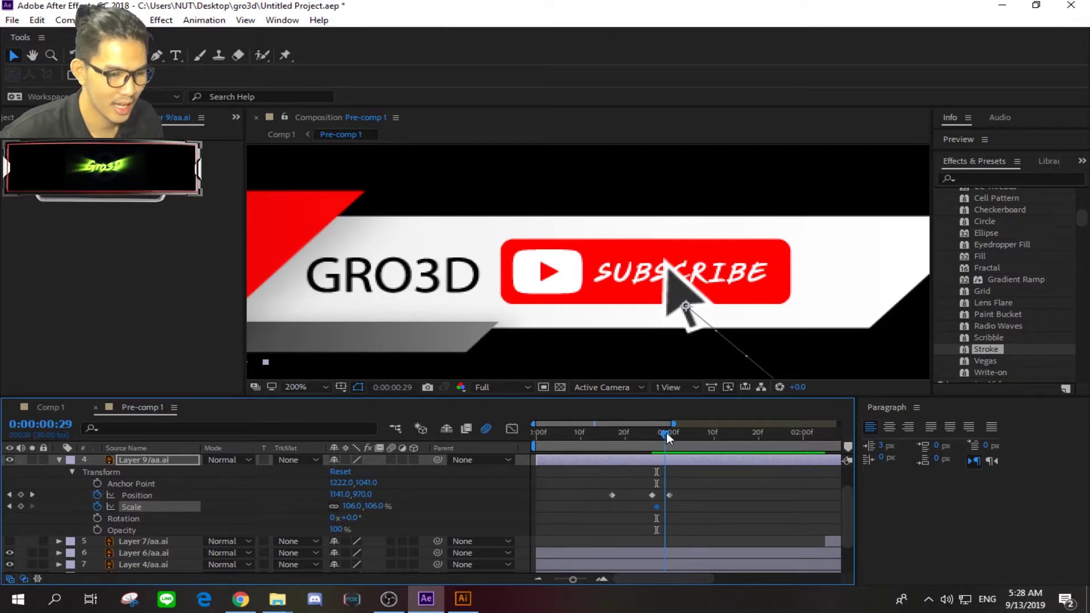
pyautogui.moveTo(666, 434); pyautogui.dragTo(676, 438)
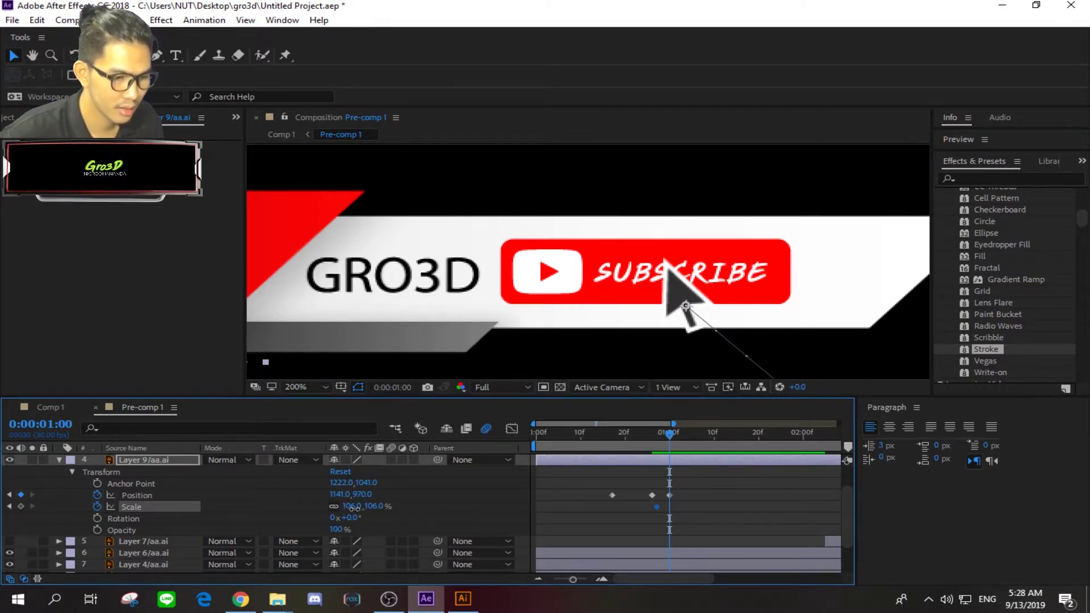
pyautogui.moveTo(354, 507)
pyautogui.mouseDown()
pyautogui.moveTo(335, 507)
pyautogui.moveTo(343, 513)
pyautogui.mouseUp()
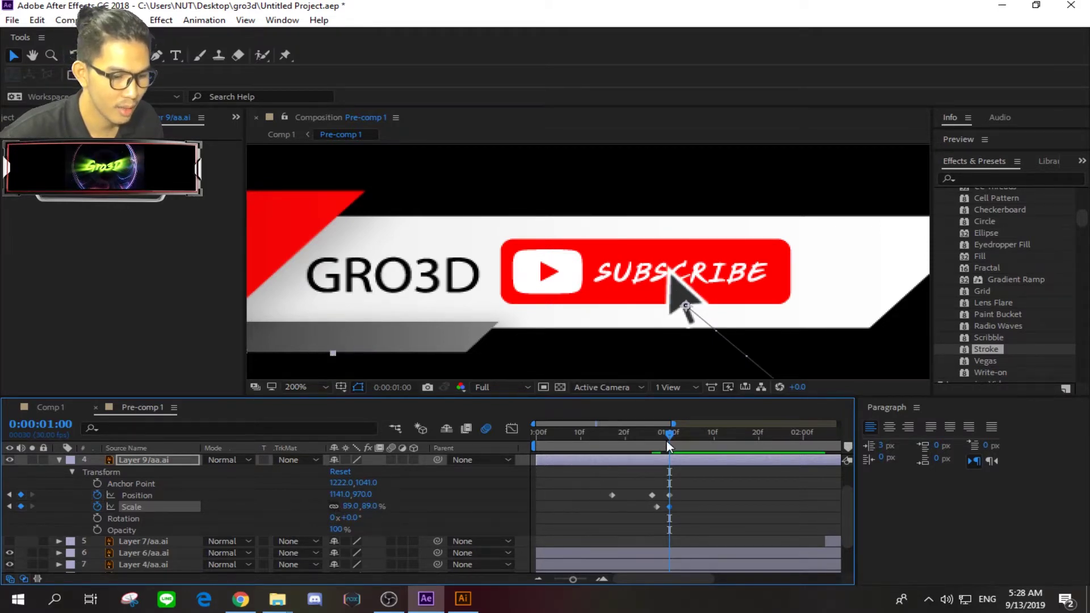
pyautogui.click(656, 506)
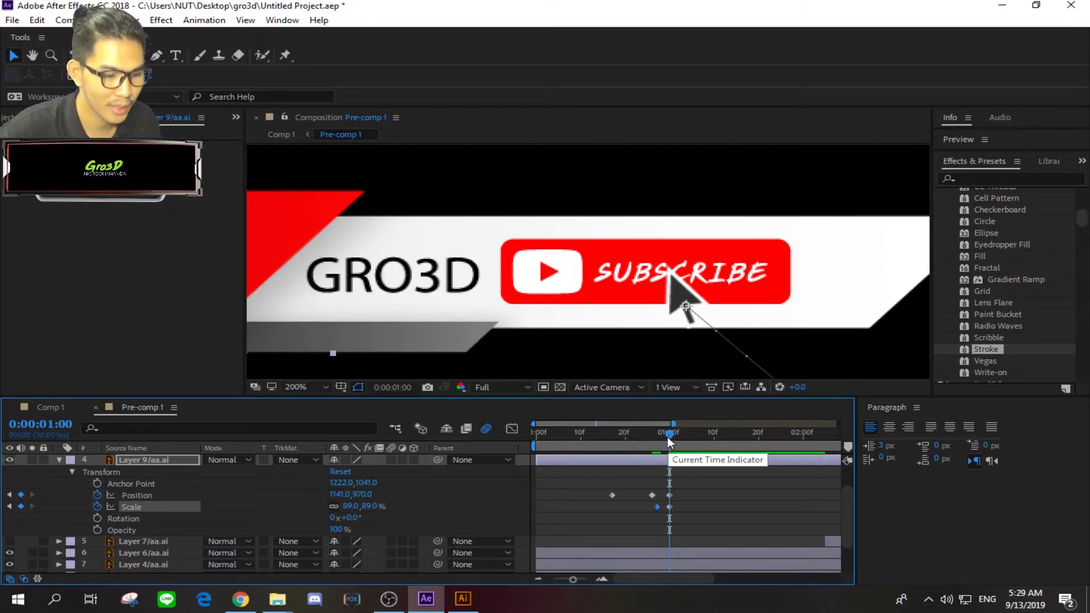
pyautogui.moveTo(666, 437); pyautogui.dragTo(682, 438)
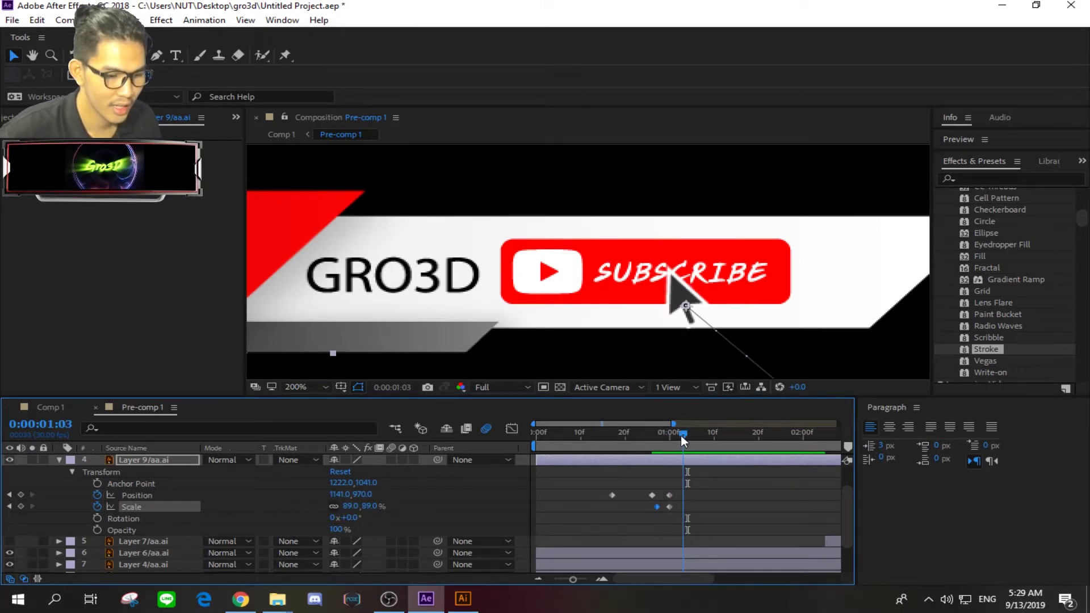
pyautogui.moveTo(684, 434)
pyautogui.mouseDown()
pyautogui.moveTo(648, 435)
pyautogui.moveTo(676, 438)
pyautogui.moveTo(663, 446)
pyautogui.mouseUp()
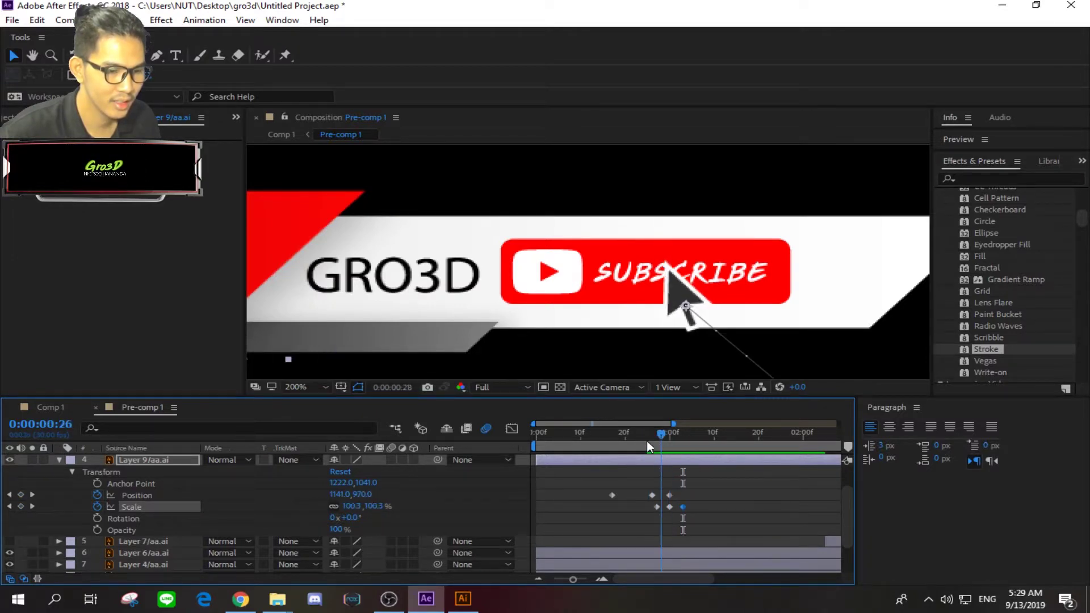
# Preview the click pulse several times and check the scale at 0:00:00:28.
pyautogui.press('space')
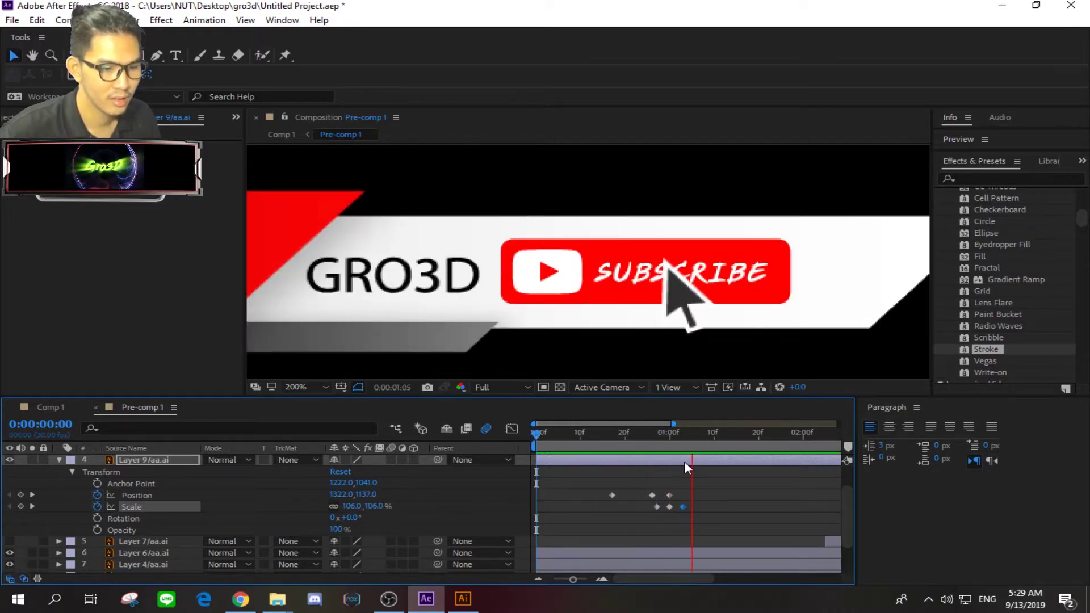
pyautogui.click(683, 435)
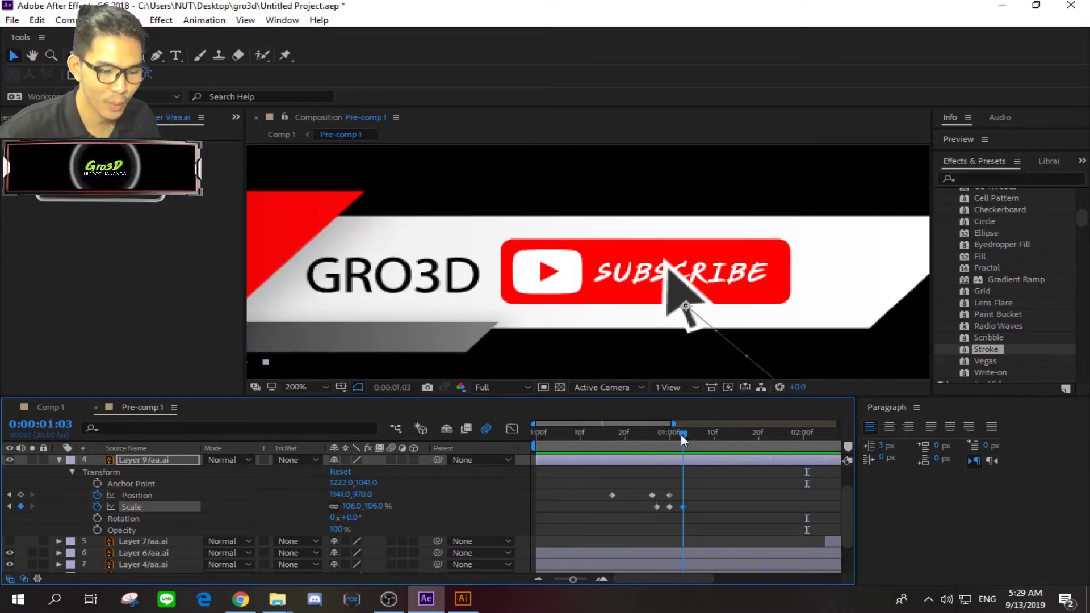
pyautogui.moveTo(680, 435); pyautogui.dragTo(536, 434)
pyautogui.moveTo(569, 576); pyautogui.dragTo(547, 581)
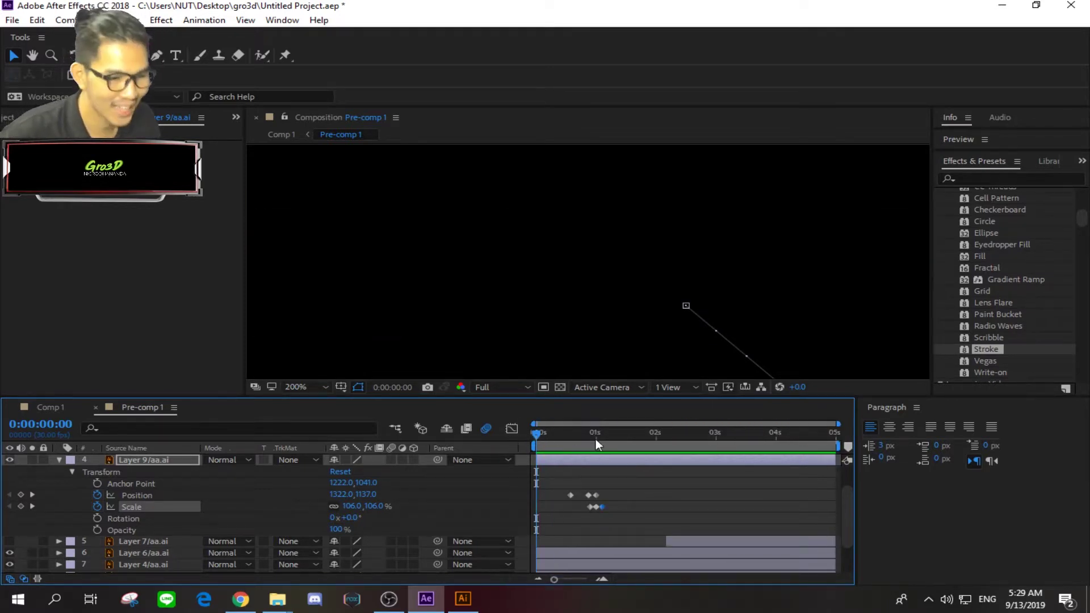
pyautogui.scroll(-2, 580, 295)
pyautogui.scroll(-2, 581, 296)
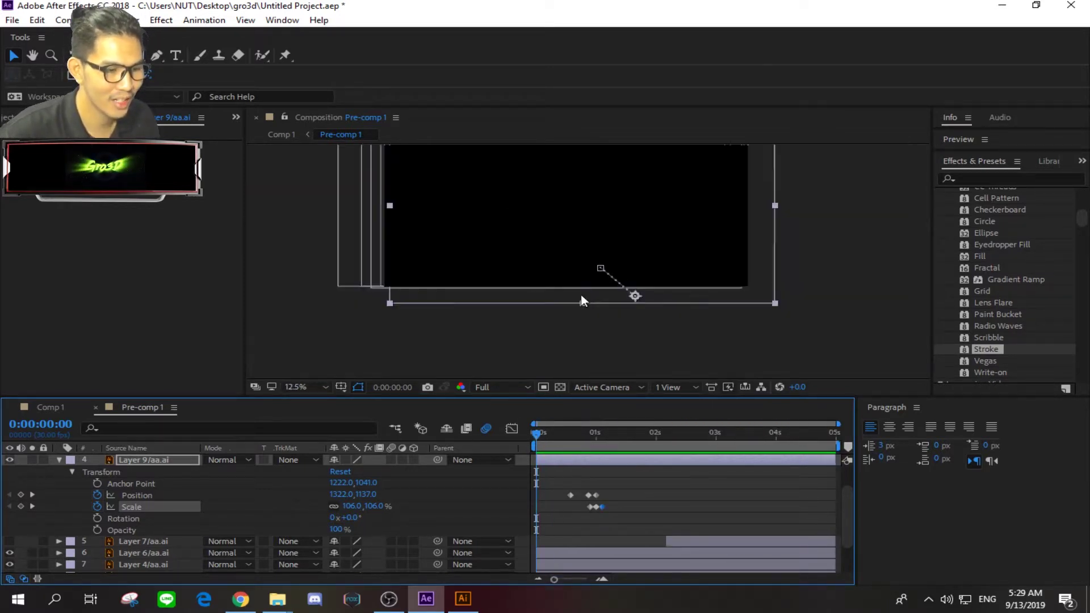
pyautogui.press('space')
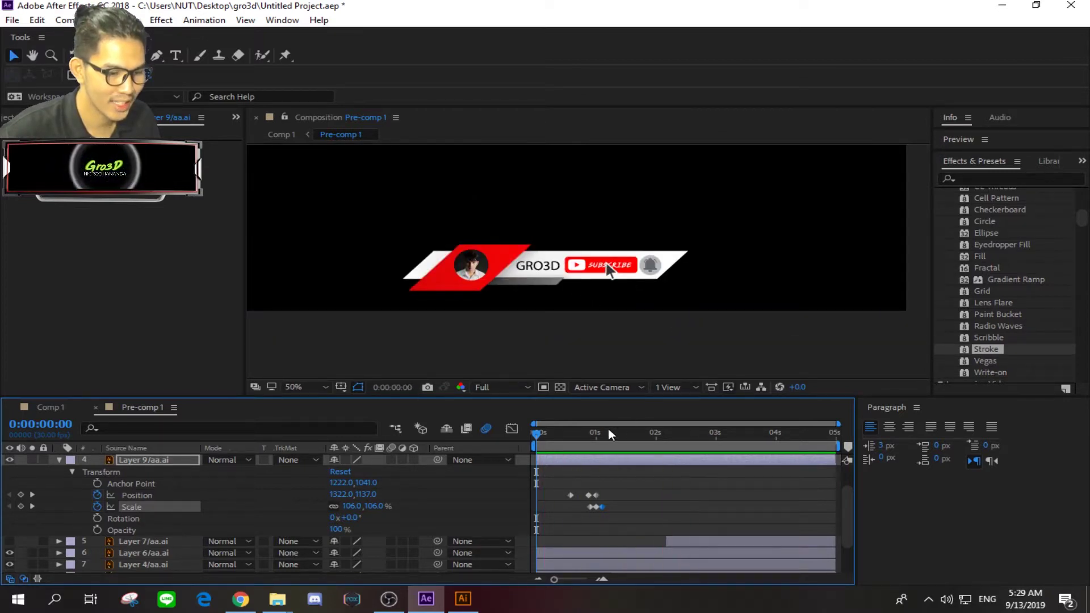
pyautogui.press('space')
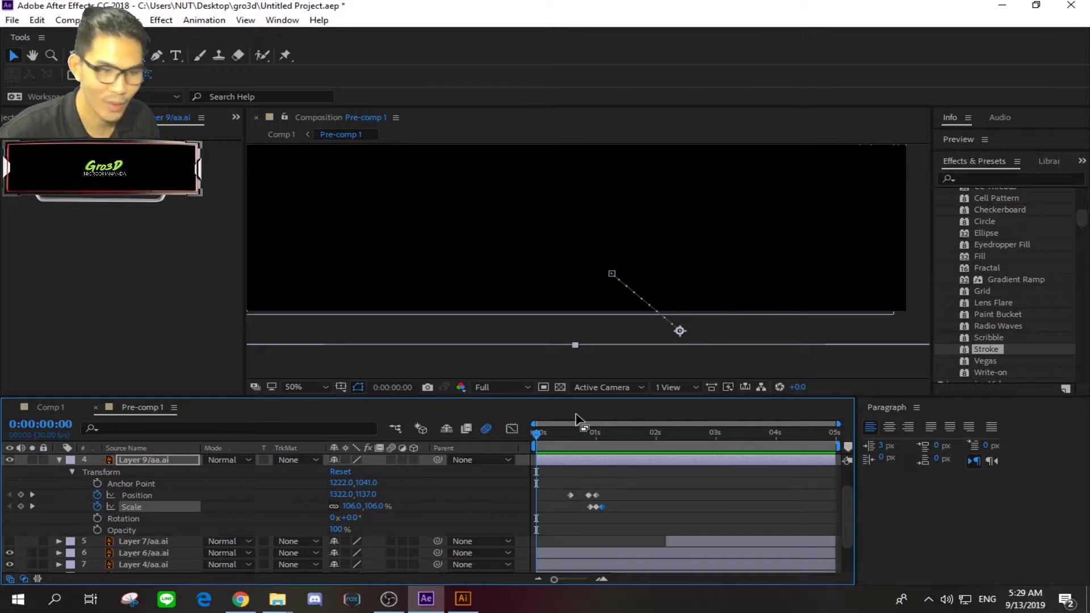
pyautogui.press('space')
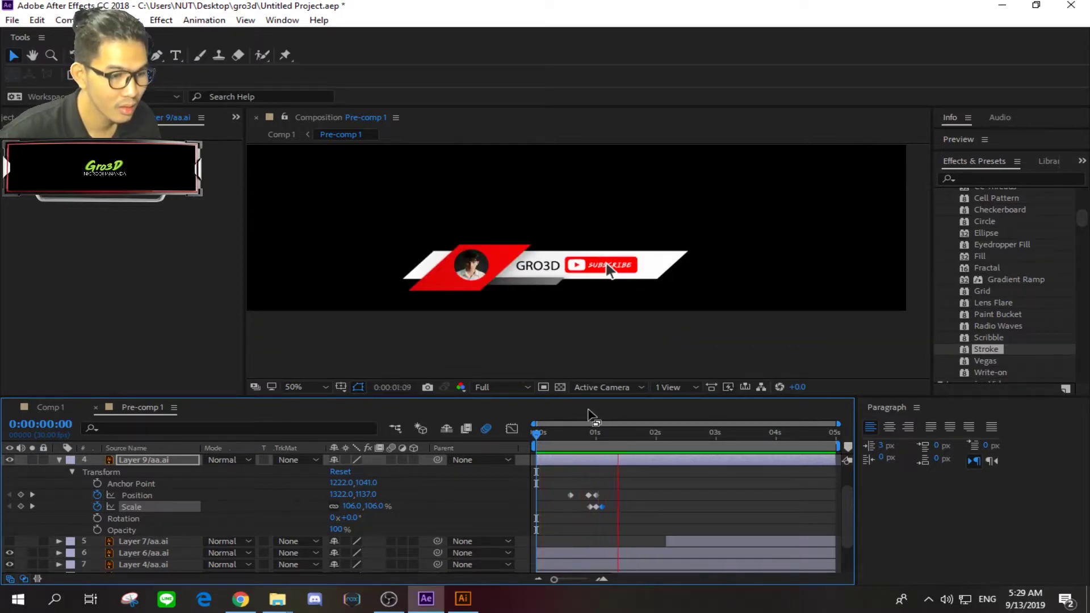
pyautogui.press('space')
pyautogui.press('space')
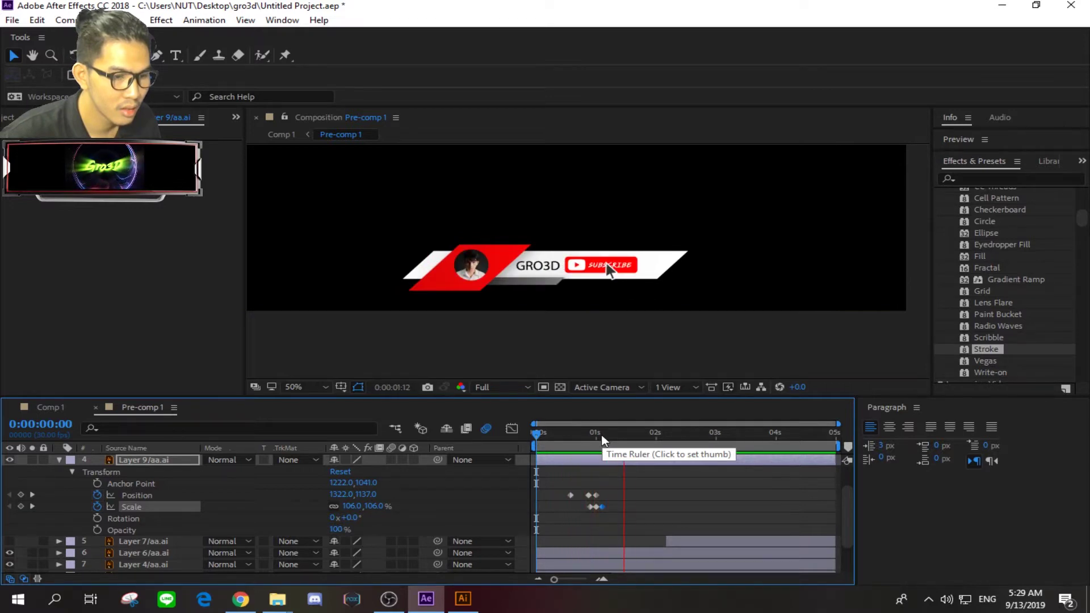
pyautogui.press('space')
pyautogui.moveTo(605, 438); pyautogui.dragTo(587, 438)
pyautogui.press('space')
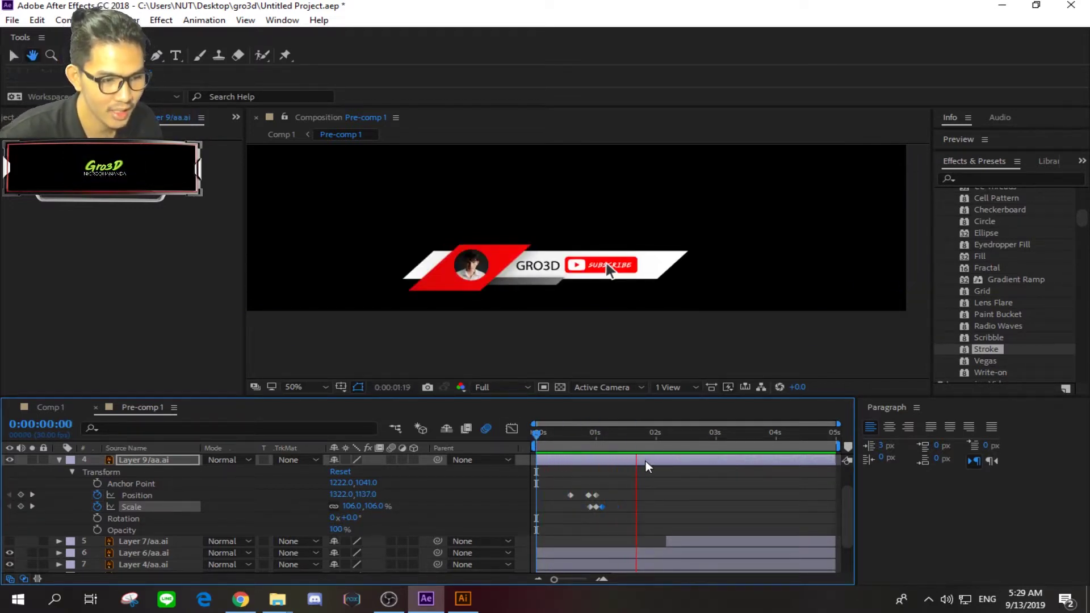
pyautogui.press('space')
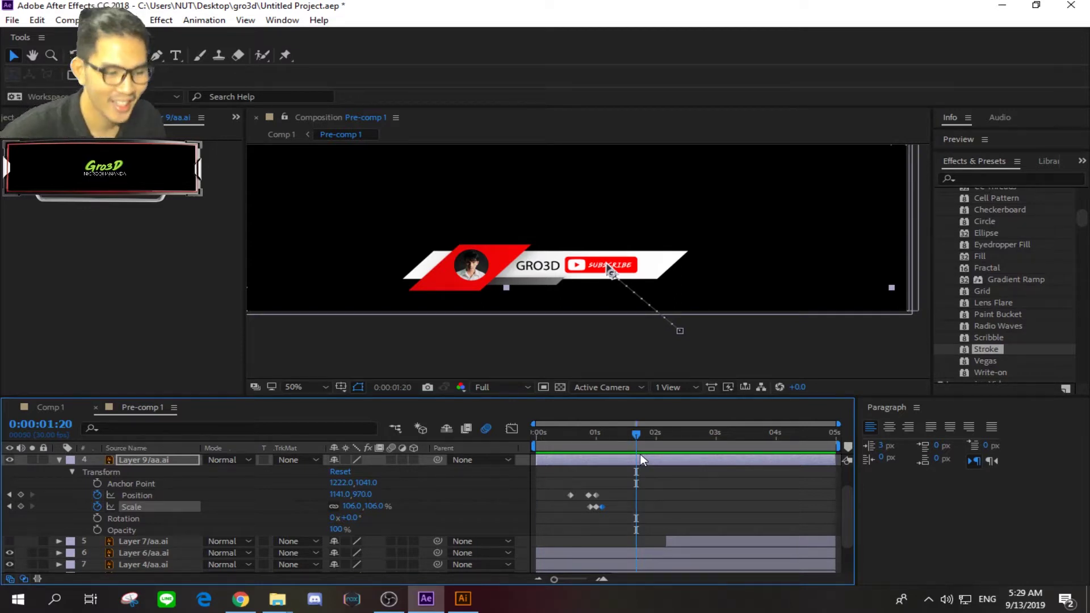
pyautogui.moveTo(636, 435); pyautogui.dragTo(588, 435)
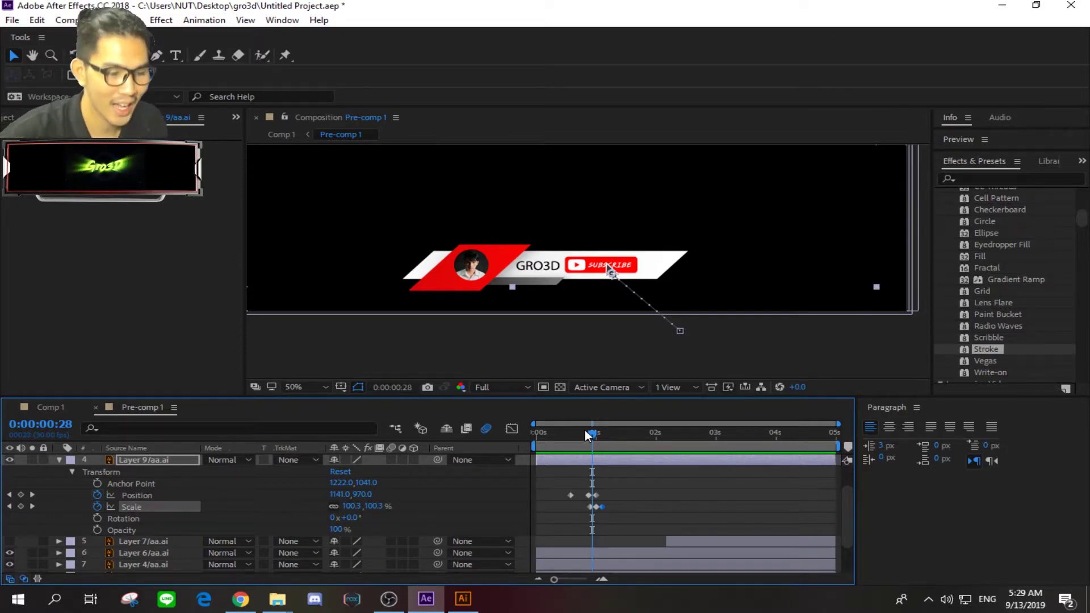
pyautogui.scroll(3, 50, 482)
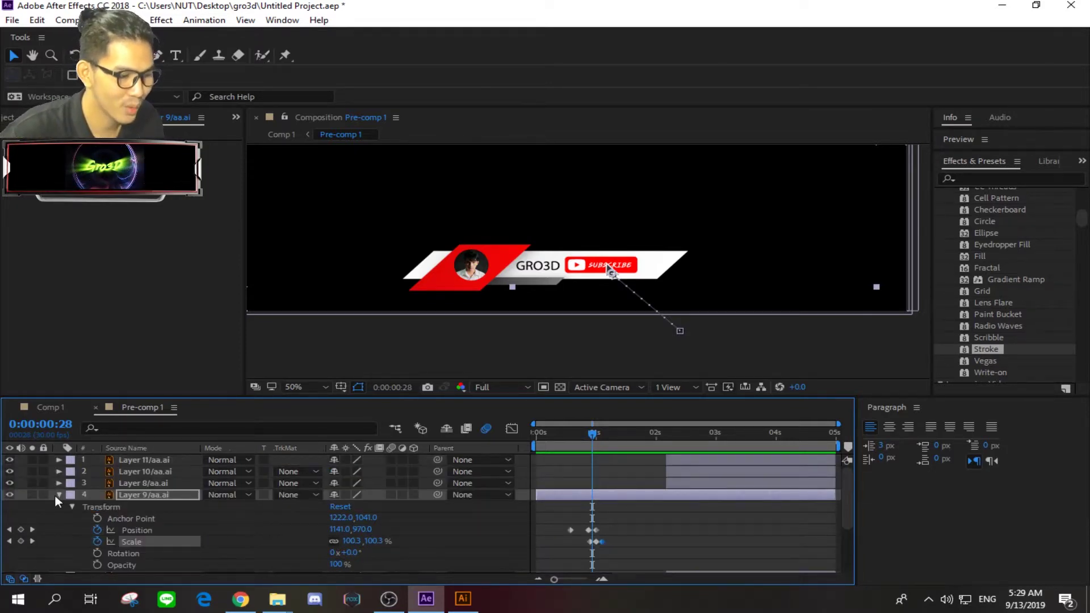
# Collapse Layers 9 and 6 and set the time to 0:00:01:00.
pyautogui.click(58, 494)
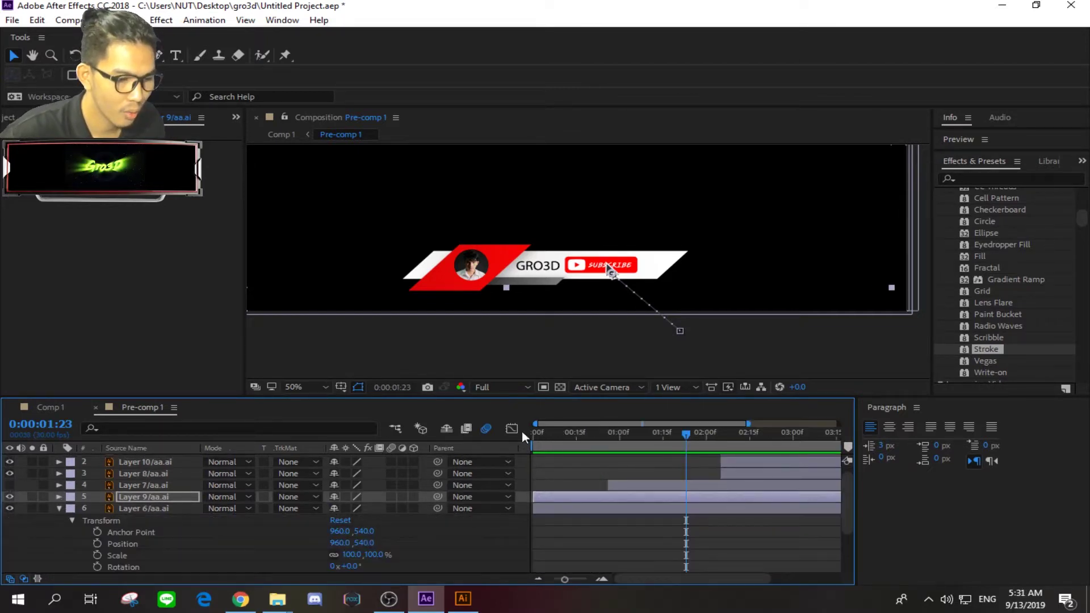
pyautogui.click(59, 508)
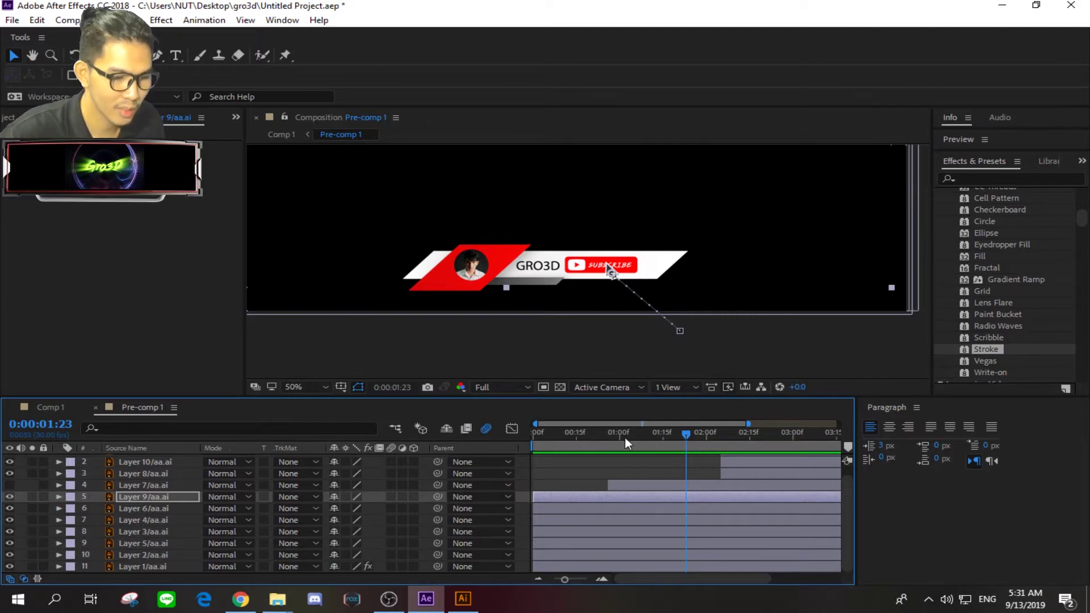
pyautogui.moveTo(686, 435)
pyautogui.mouseDown()
pyautogui.moveTo(600, 443)
pyautogui.moveTo(612, 447)
pyautogui.mouseUp()
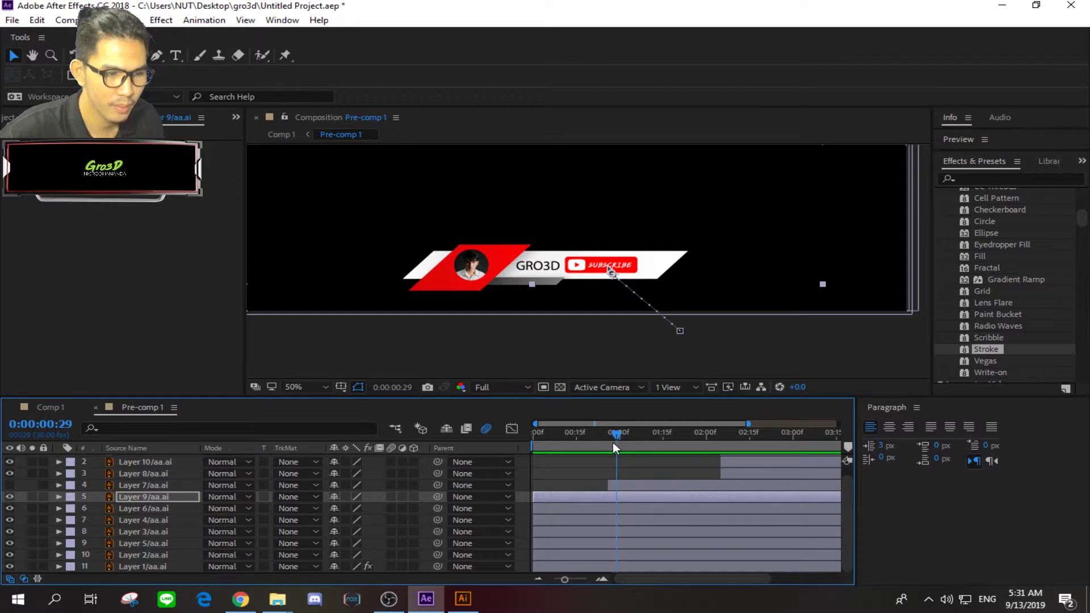
pyautogui.moveTo(613, 443); pyautogui.dragTo(616, 443)
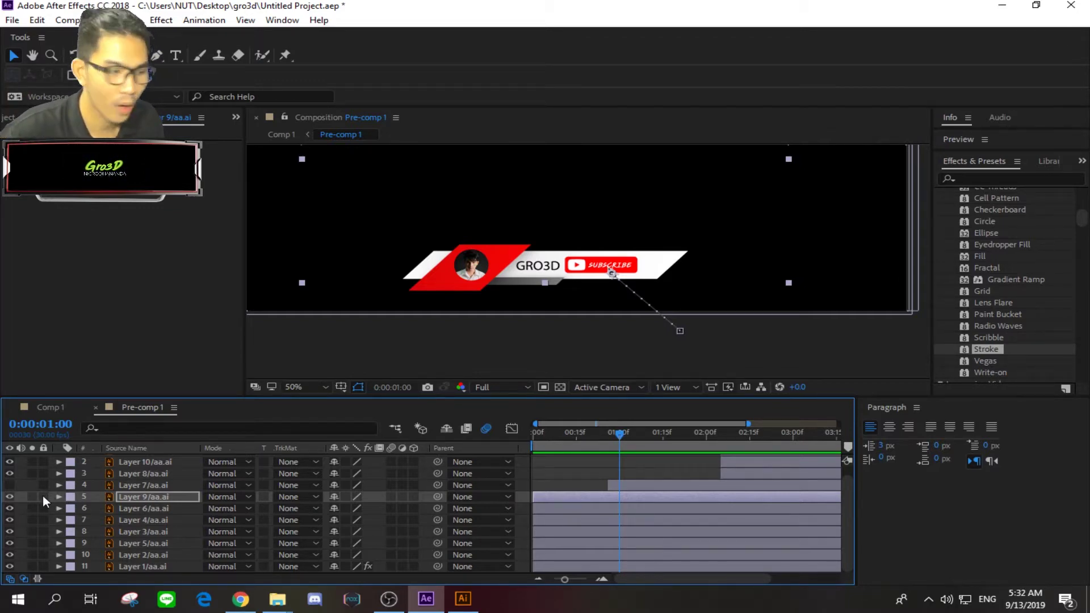
# Toggle Layer 9 and Layer 6 visibility to identify the SUBSCRIBE button, leaving both visible.
pyautogui.click(10, 497)
pyautogui.click(10, 496)
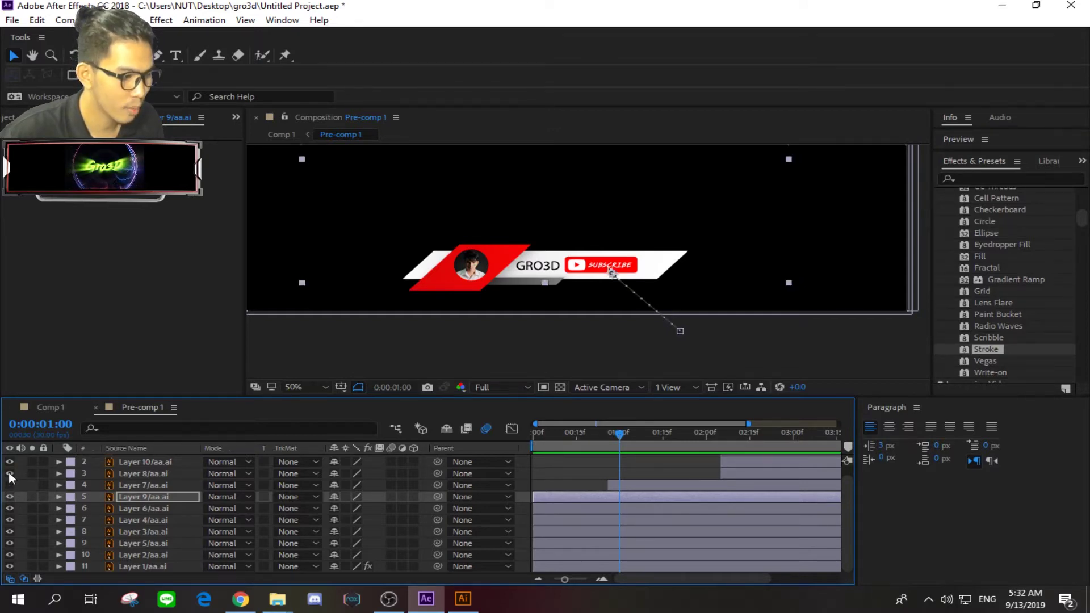
pyautogui.click(9, 505)
pyautogui.click(9, 505)
pyautogui.click(9, 505)
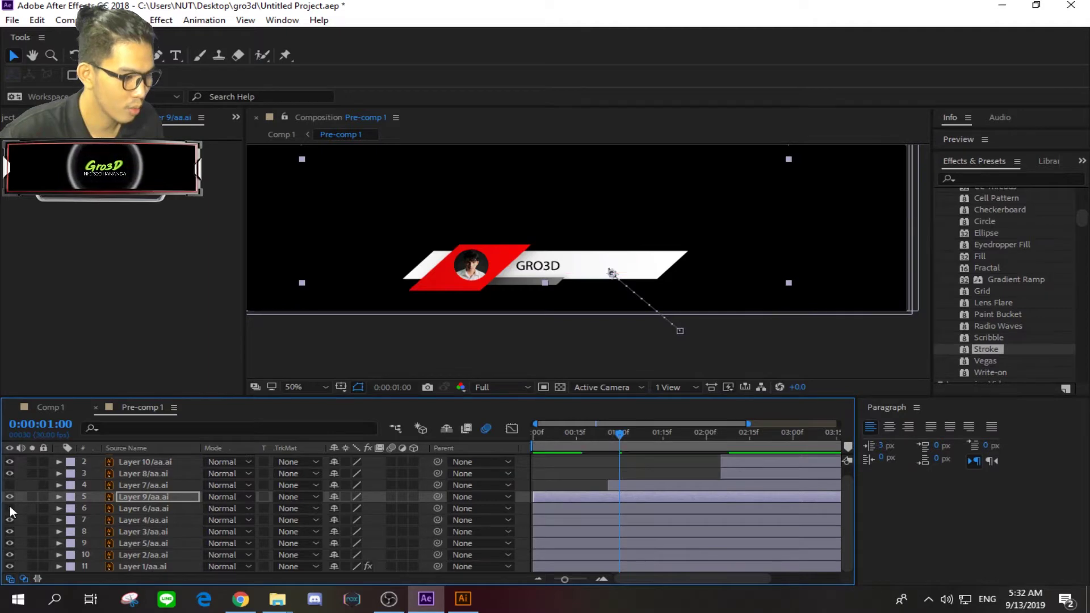
pyautogui.click(9, 508)
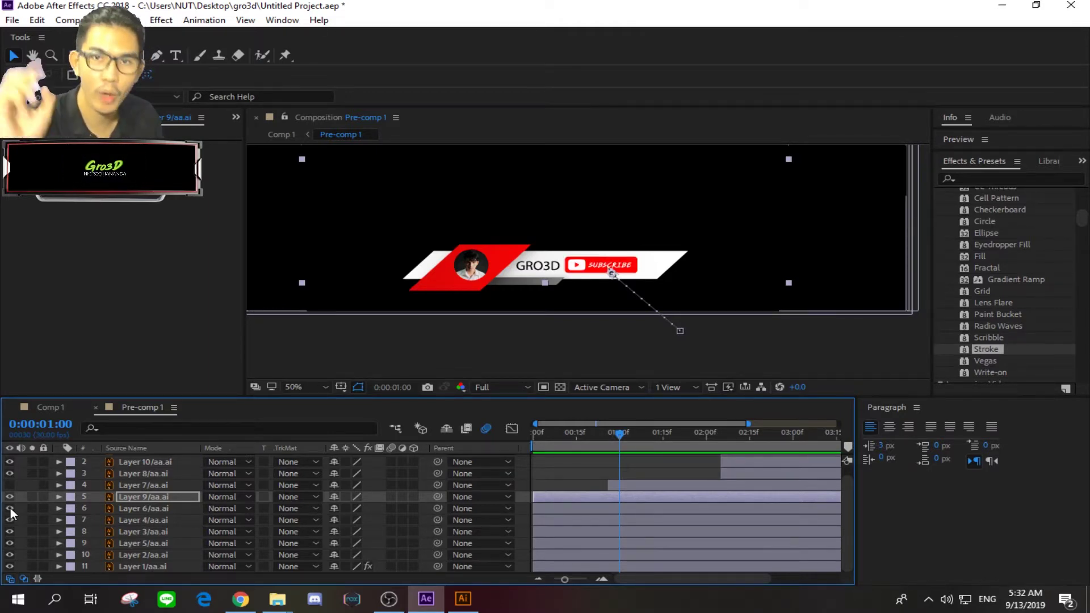
# Expand Layer 6 and start Scale keyframing on the SUBSCRIBE button near one second.
pyautogui.click(57, 508)
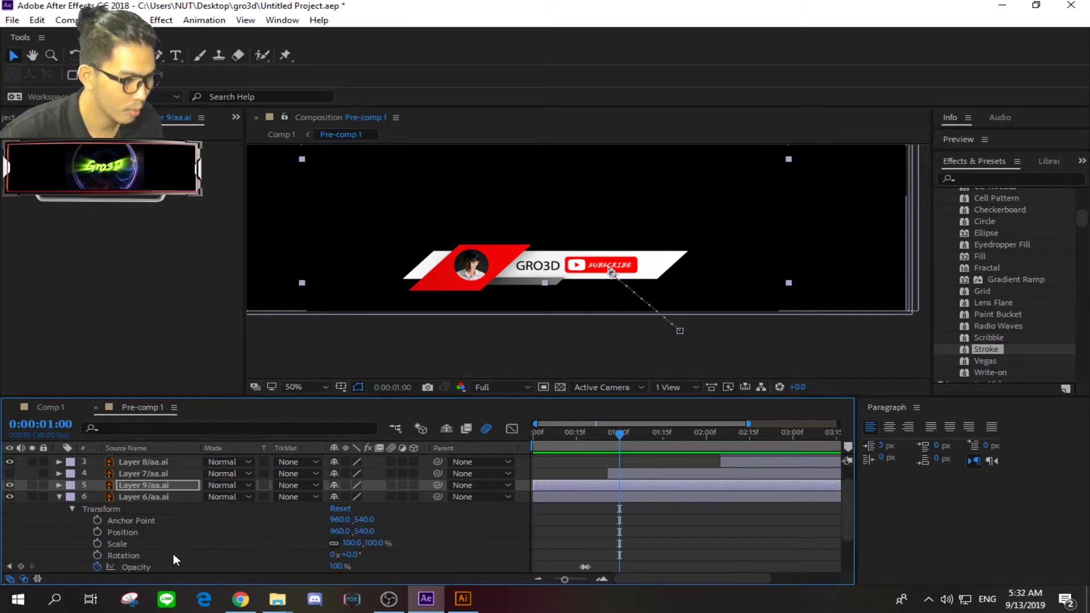
pyautogui.scroll(-2, 148, 536)
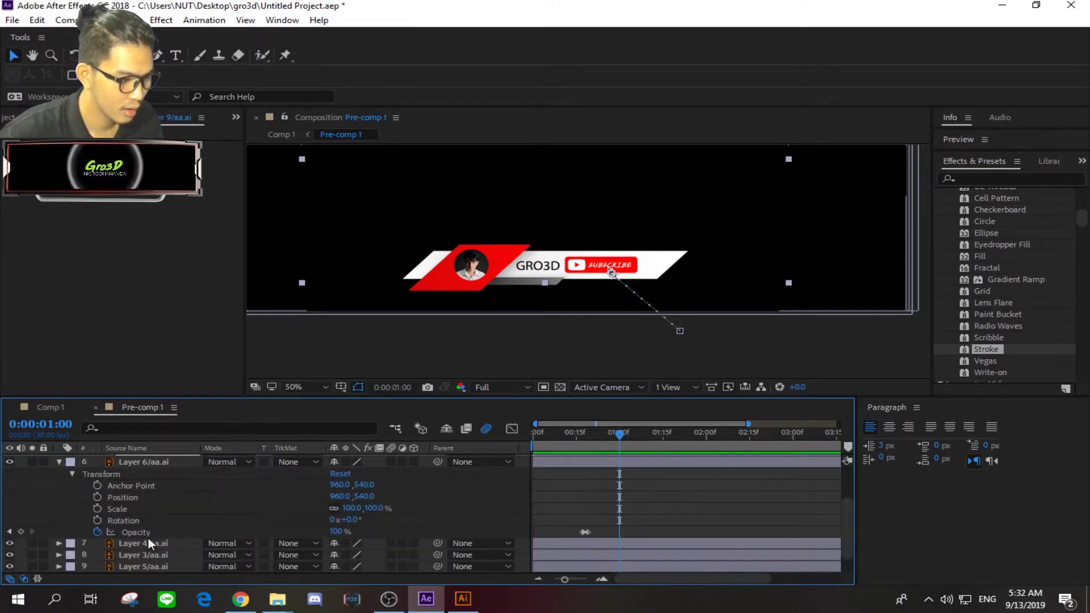
pyautogui.click(98, 509)
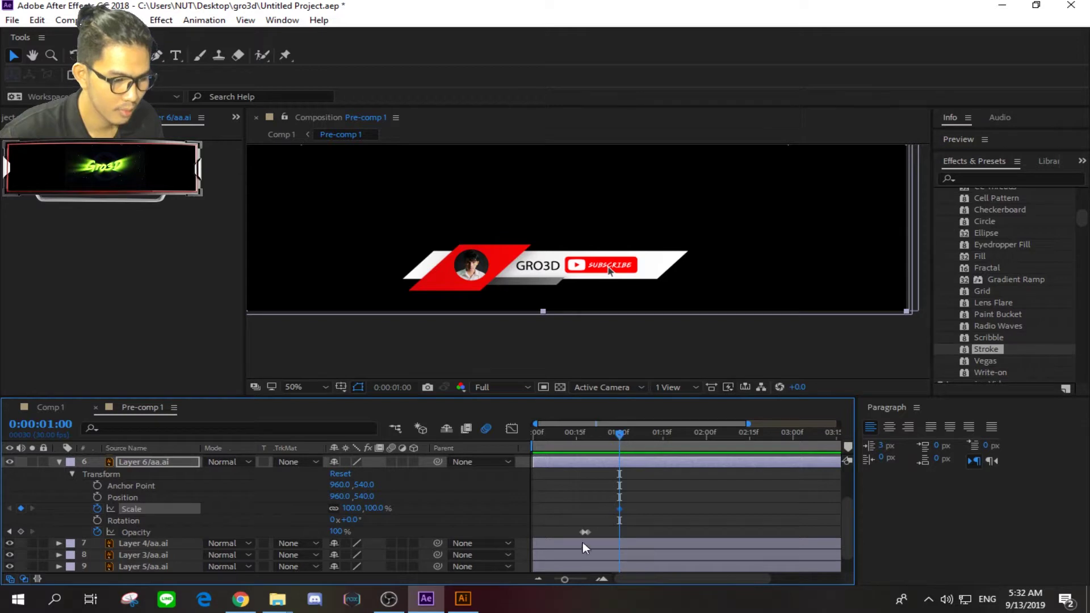
pyautogui.moveTo(565, 579); pyautogui.dragTo(553, 579)
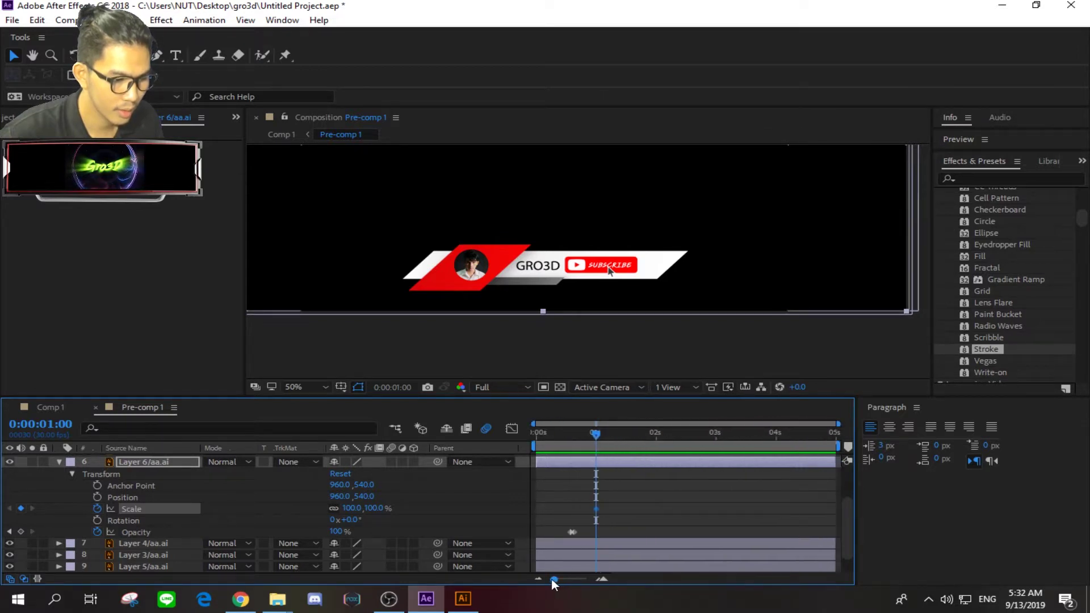
pyautogui.moveTo(597, 435); pyautogui.dragTo(599, 436)
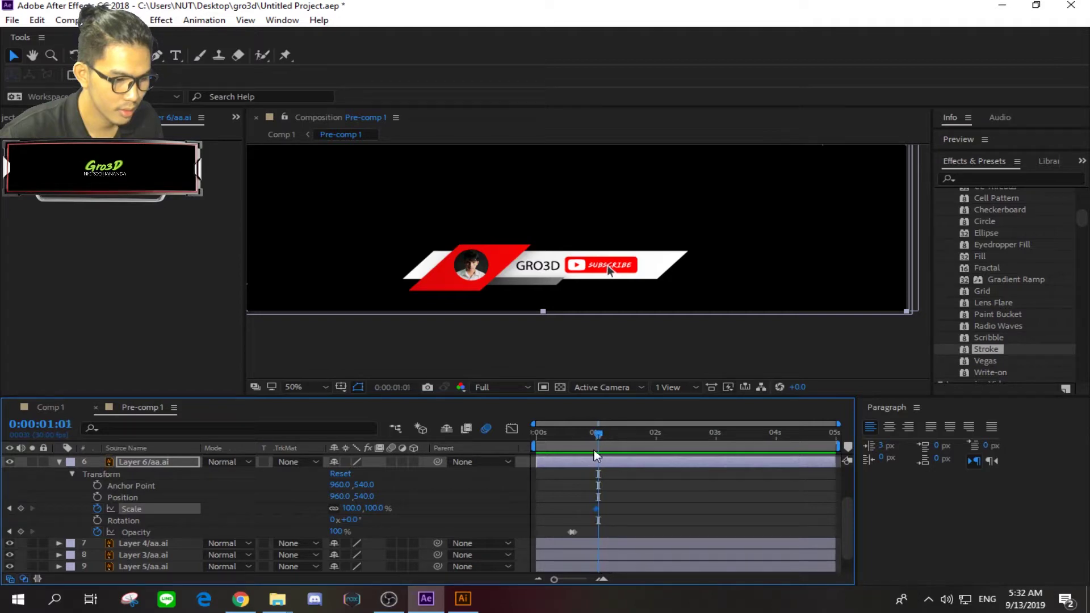
pyautogui.moveTo(555, 579); pyautogui.dragTo(586, 579)
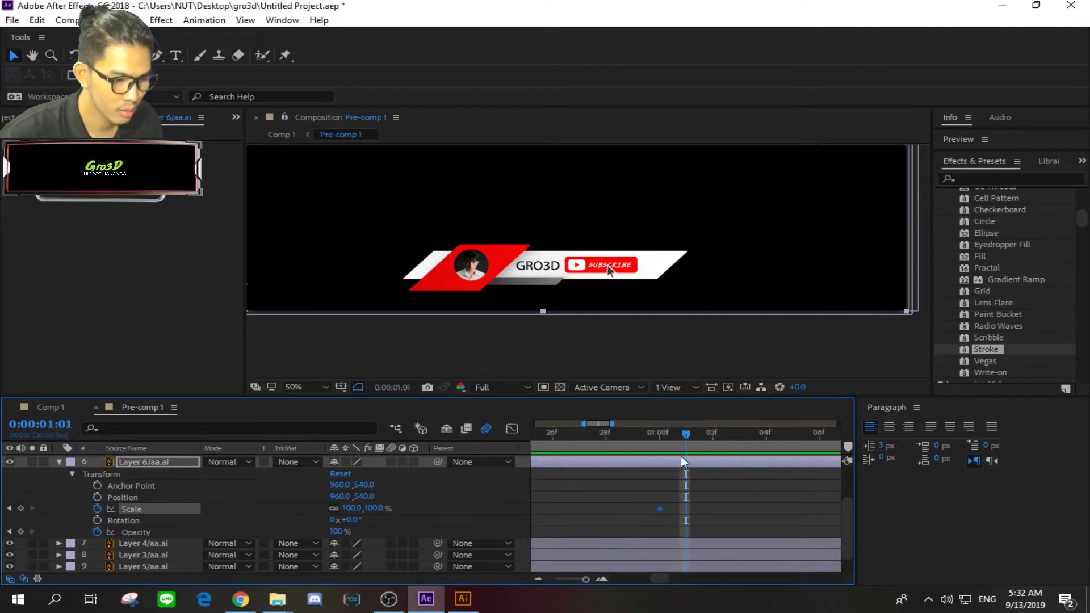
pyautogui.click(673, 432)
# Drag Layer 6's Anchor Point, Position and Rotation keyframes to 0:00:01:00 and scrub to check.
pyautogui.moveTo(687, 435); pyautogui.dragTo(617, 439)
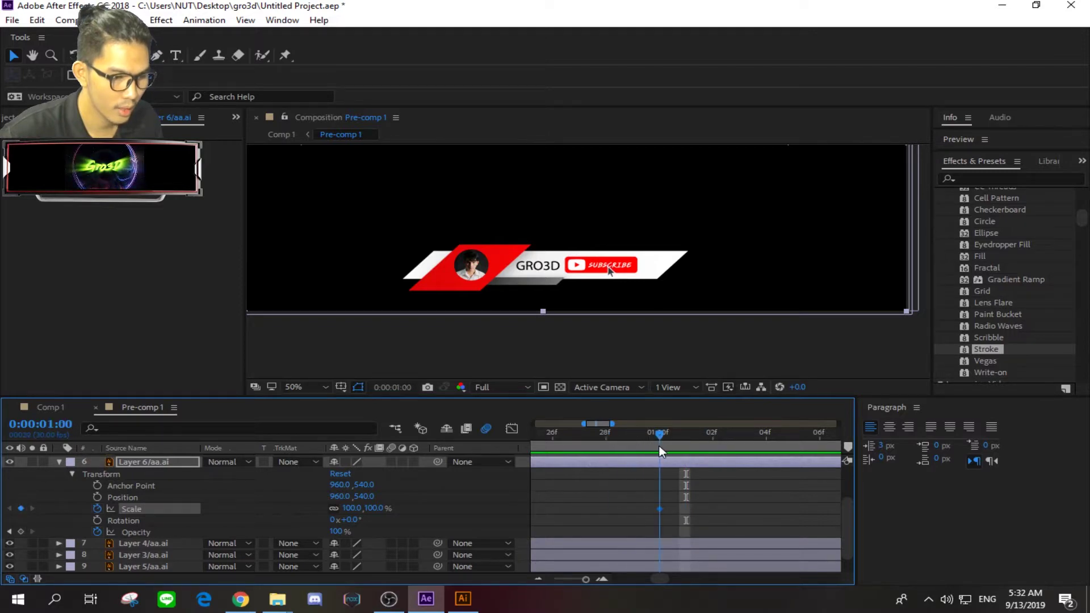
pyautogui.moveTo(616, 440); pyautogui.dragTo(671, 452)
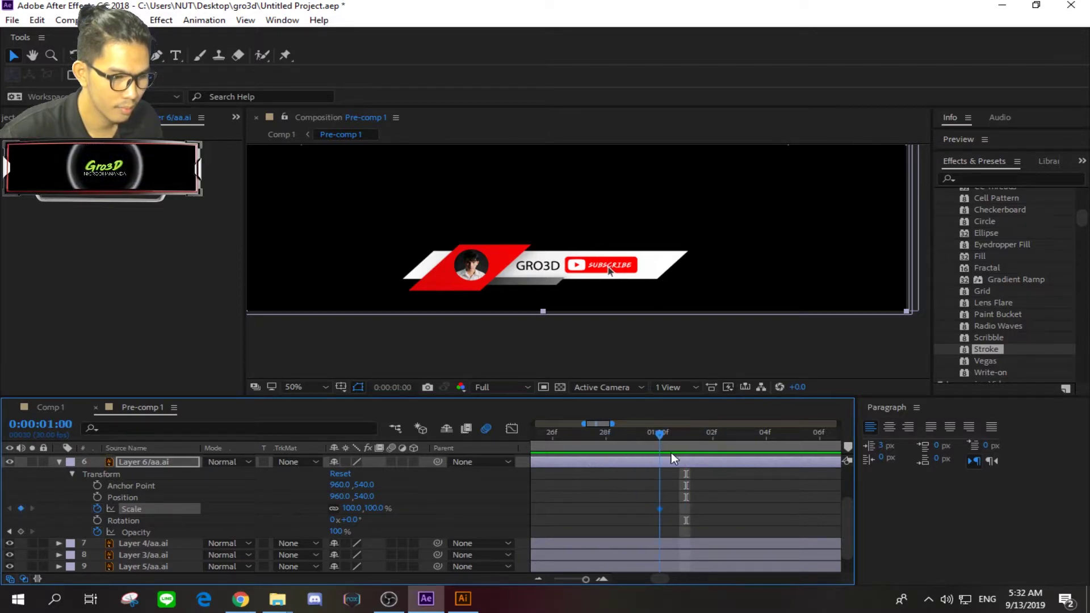
pyautogui.moveTo(686, 520); pyautogui.dragTo(661, 508)
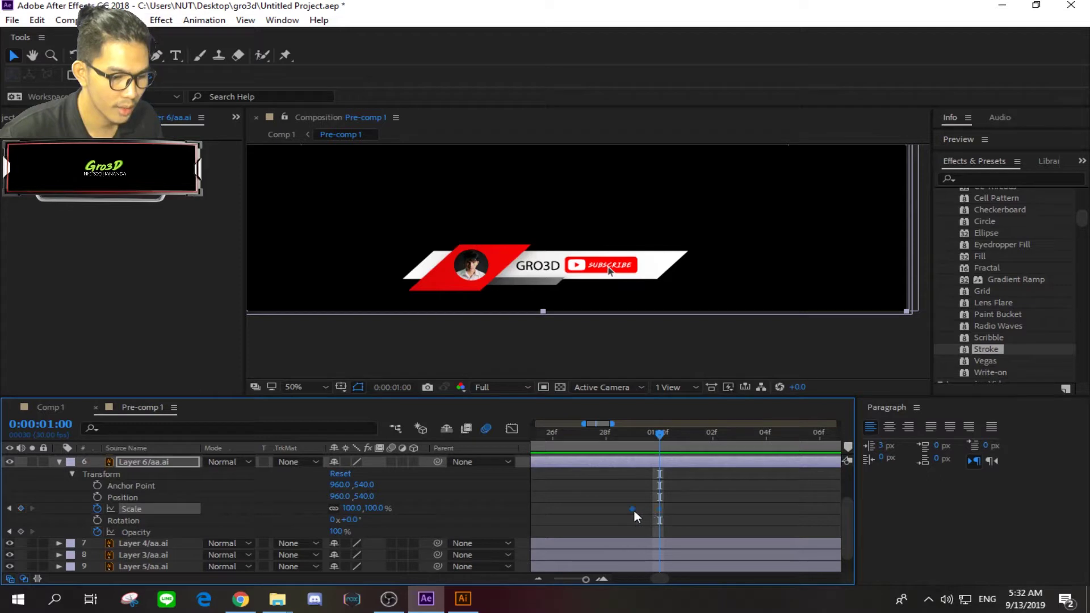
pyautogui.moveTo(664, 441)
pyautogui.mouseDown()
pyautogui.moveTo(610, 445)
pyautogui.moveTo(673, 458)
pyautogui.mouseUp()
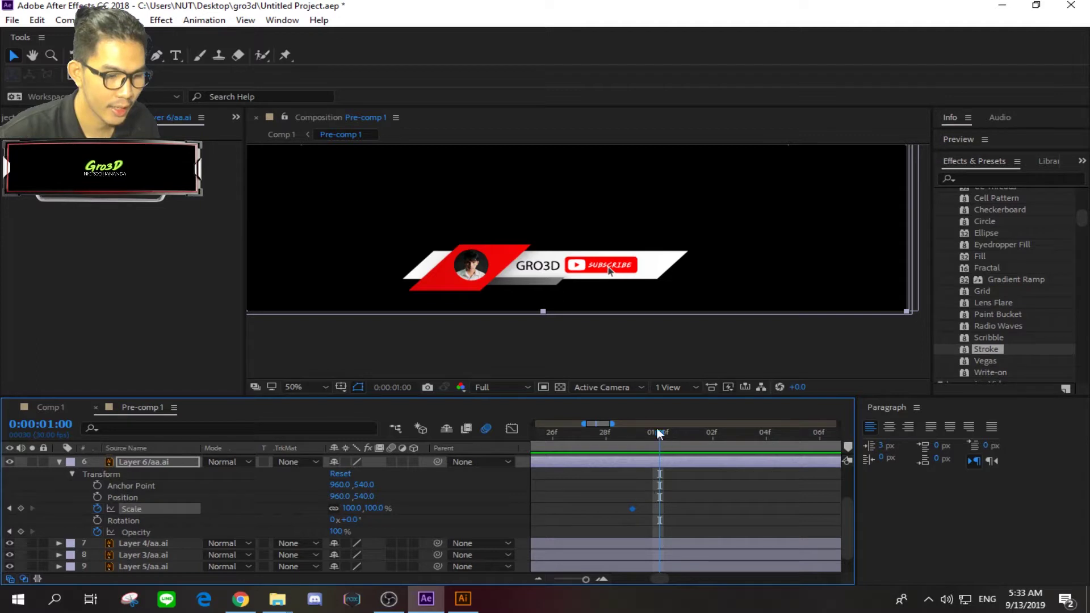
pyautogui.moveTo(657, 433); pyautogui.dragTo(675, 449)
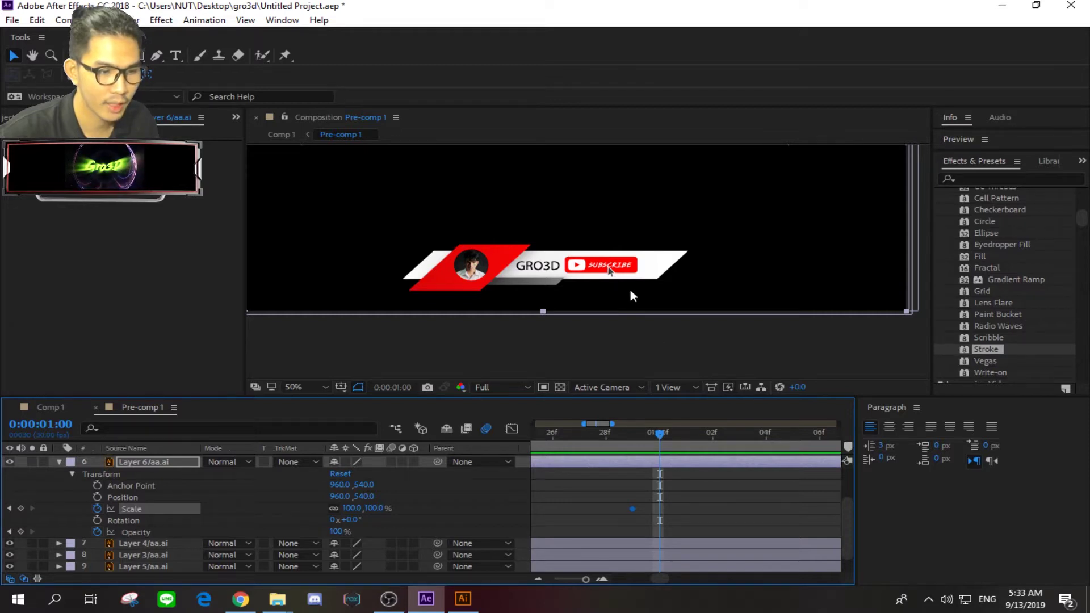
pyautogui.moveTo(660, 434); pyautogui.dragTo(637, 434)
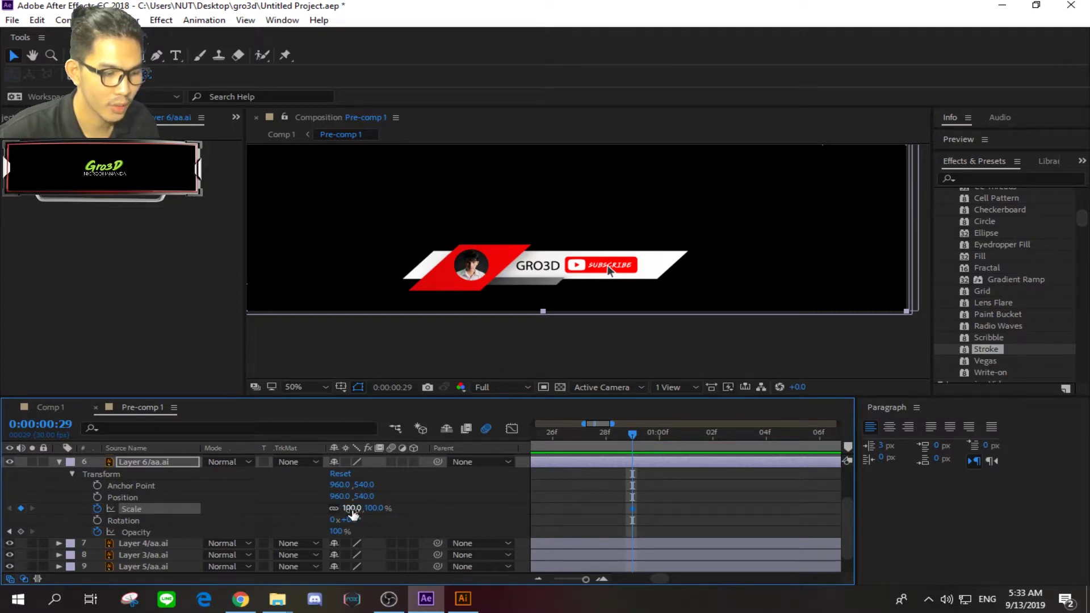
pyautogui.moveTo(633, 433); pyautogui.dragTo(660, 434)
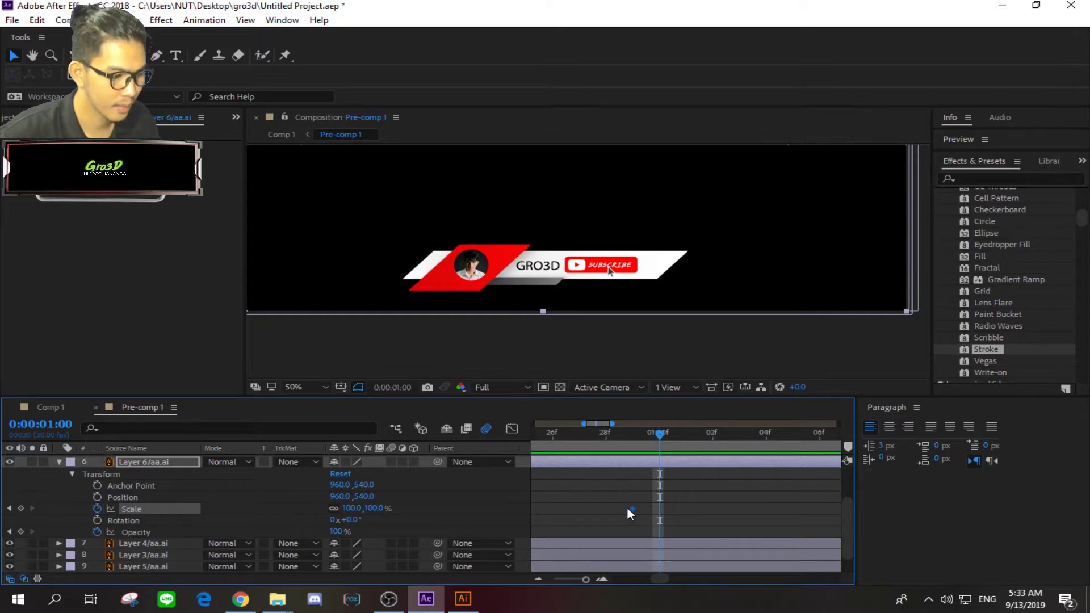
pyautogui.scroll(-2, 587, 321)
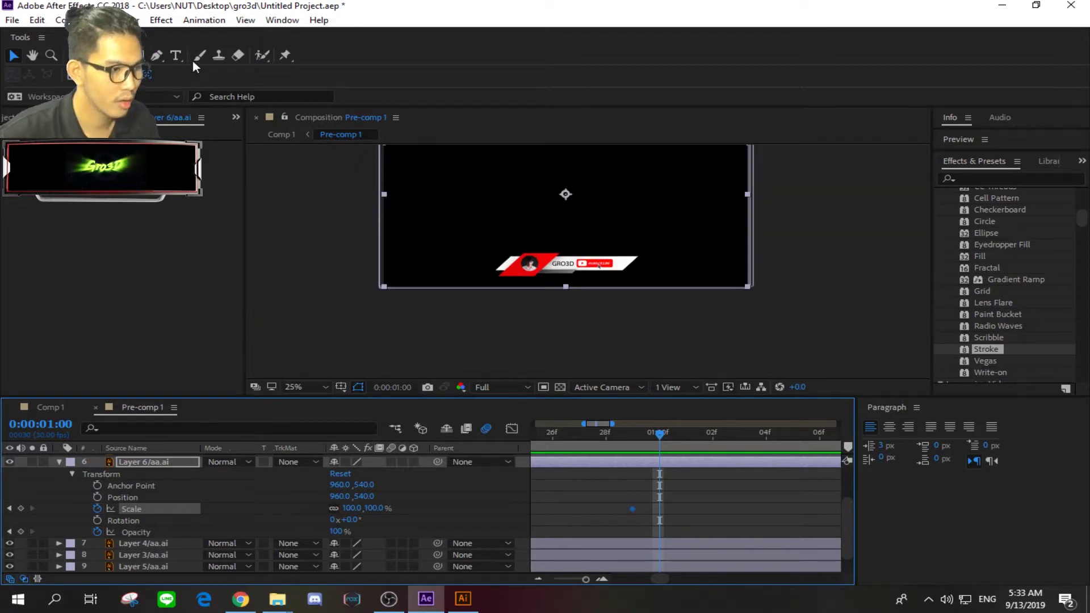
# Move Layer 6's anchor point onto the SUBSCRIBE button with Pan Behind.
pyautogui.click(111, 55)
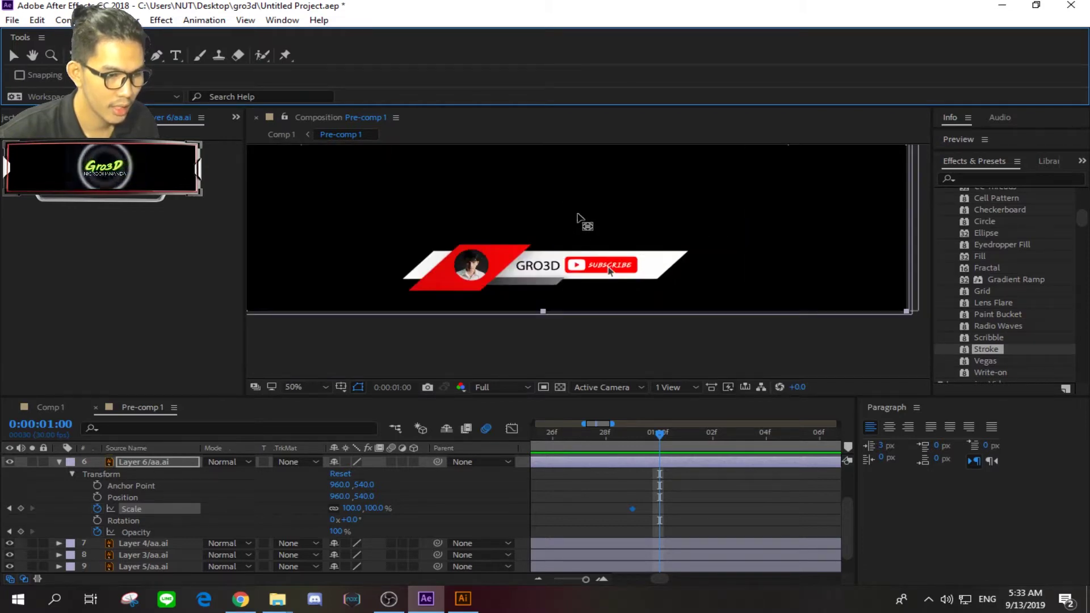
pyautogui.moveTo(575, 206)
pyautogui.mouseDown()
pyautogui.moveTo(598, 265)
pyautogui.moveTo(646, 280)
pyautogui.mouseUp()
pyautogui.scroll(4, 598, 265)
pyautogui.scroll(1, 598, 266)
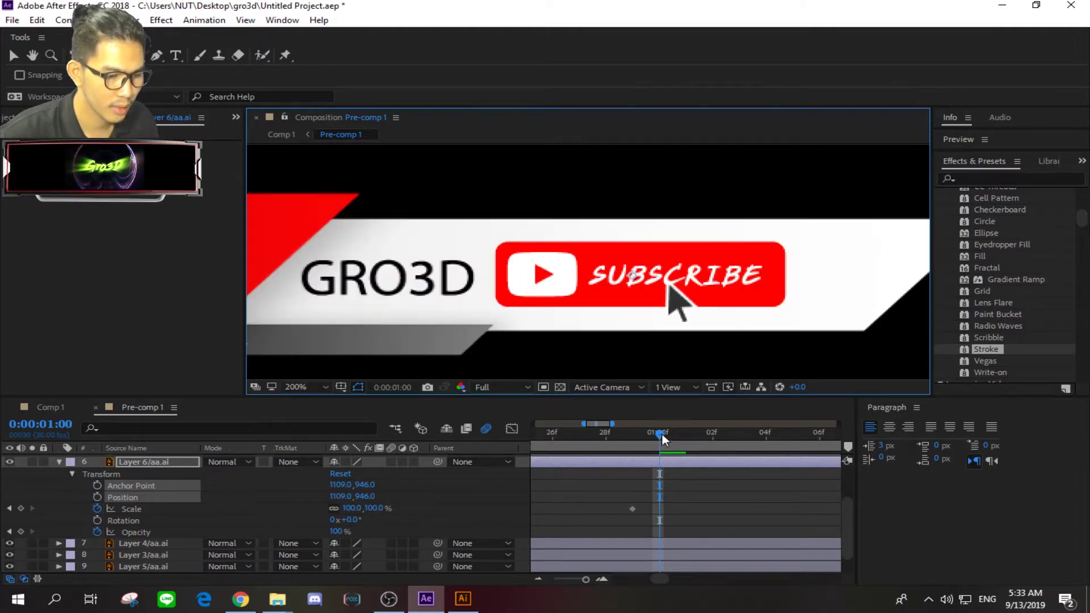
# Scale the button to 90% at 1:00 and back to 100% at 1:01.
pyautogui.moveTo(351, 508); pyautogui.dragTo(344, 510)
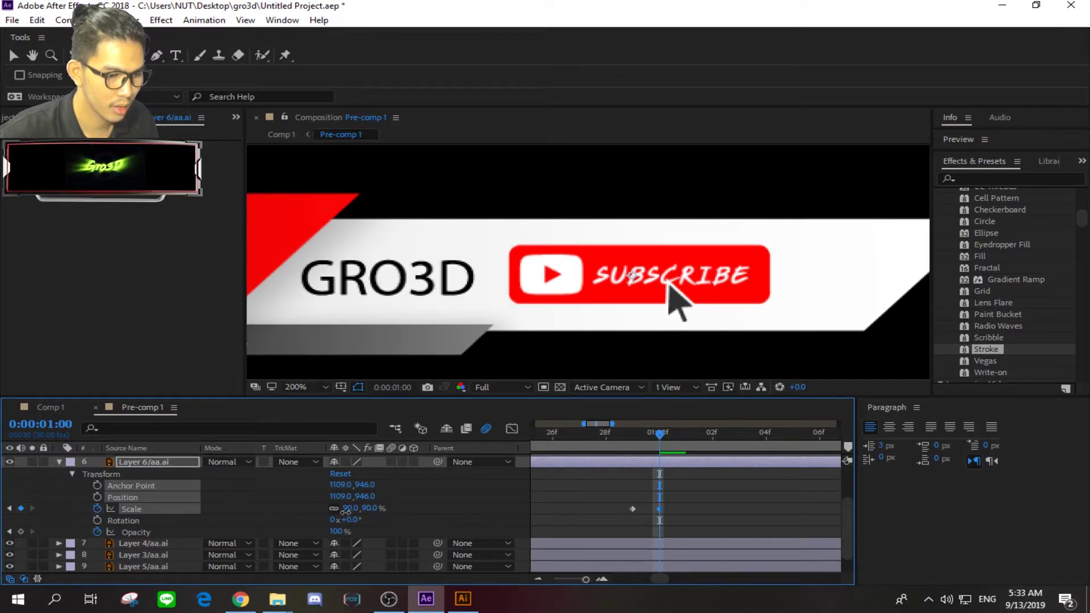
pyautogui.moveTo(661, 434)
pyautogui.mouseDown()
pyautogui.moveTo(608, 438)
pyautogui.moveTo(670, 448)
pyautogui.moveTo(636, 459)
pyautogui.moveTo(660, 466)
pyautogui.moveTo(642, 469)
pyautogui.mouseUp()
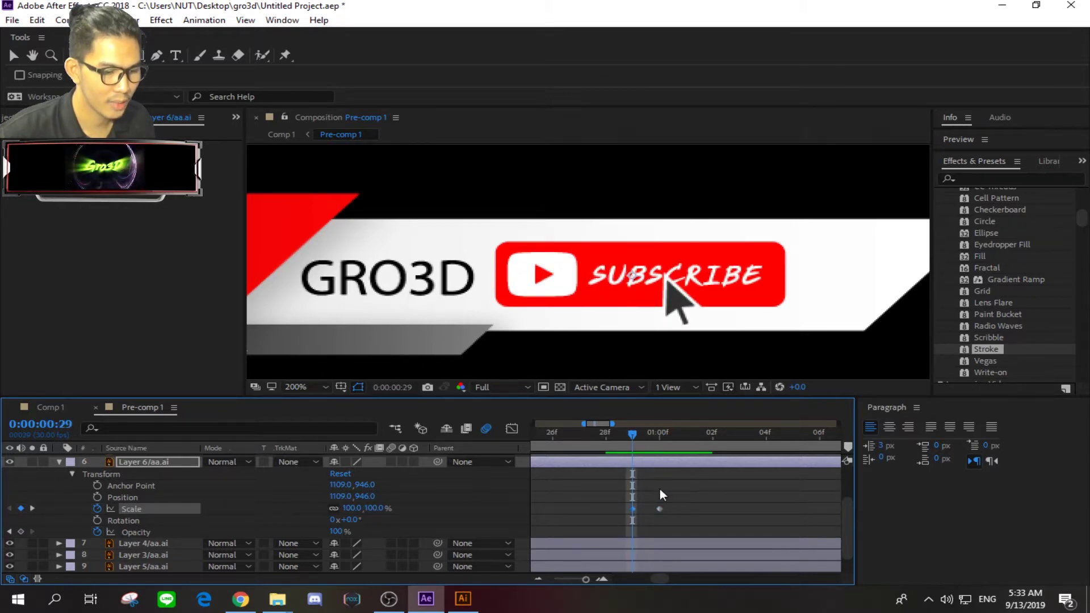
pyautogui.click(660, 434)
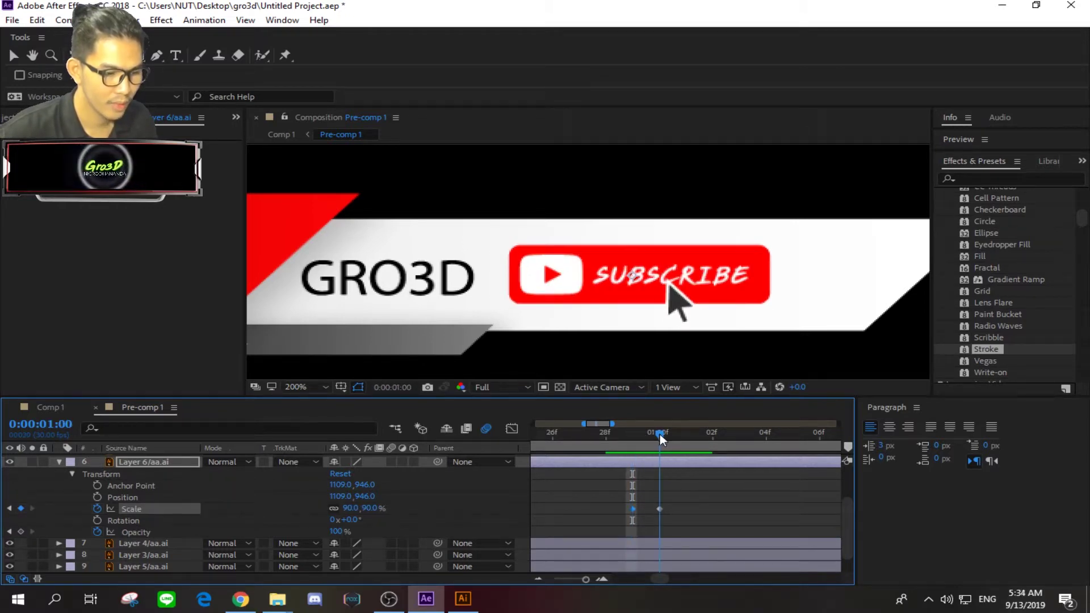
pyautogui.moveTo(660, 435); pyautogui.dragTo(690, 436)
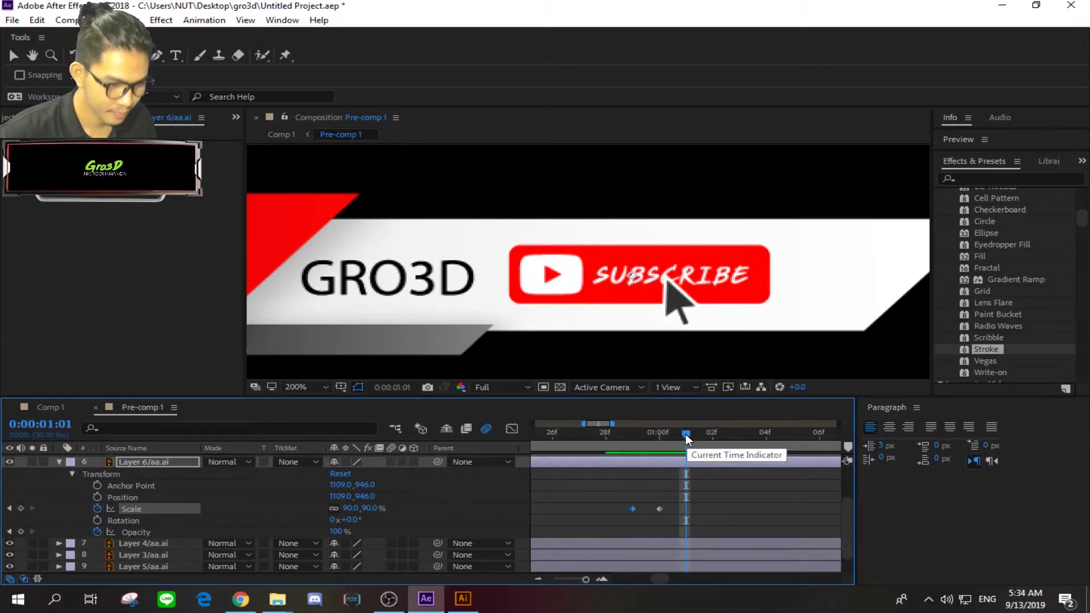
pyautogui.moveTo(686, 434)
pyautogui.mouseDown()
pyautogui.moveTo(644, 442)
pyautogui.moveTo(683, 435)
pyautogui.mouseUp()
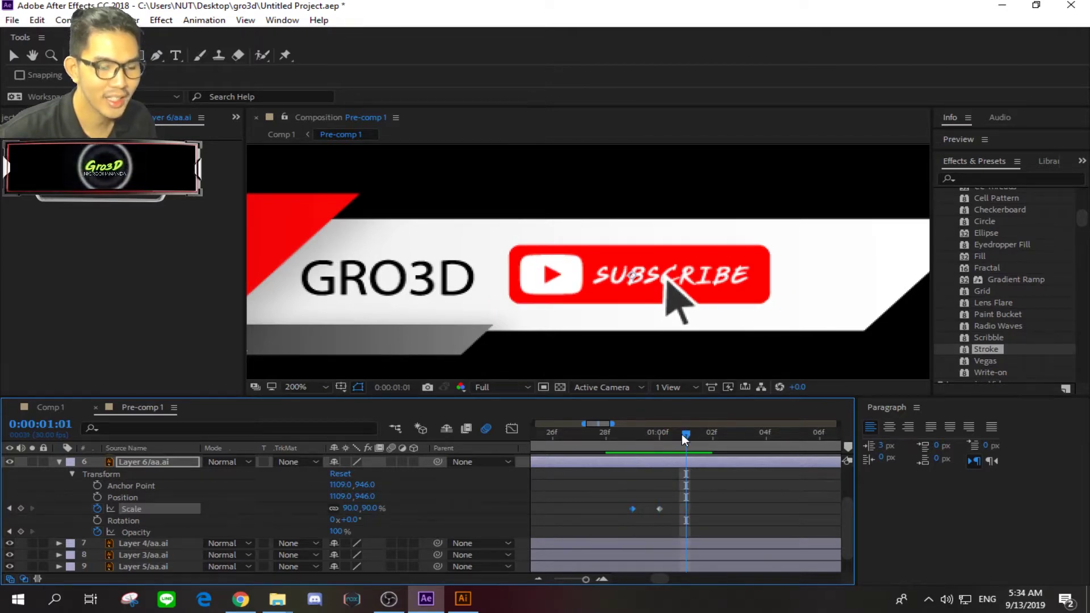
pyautogui.hotkey('ctrl', 'v')
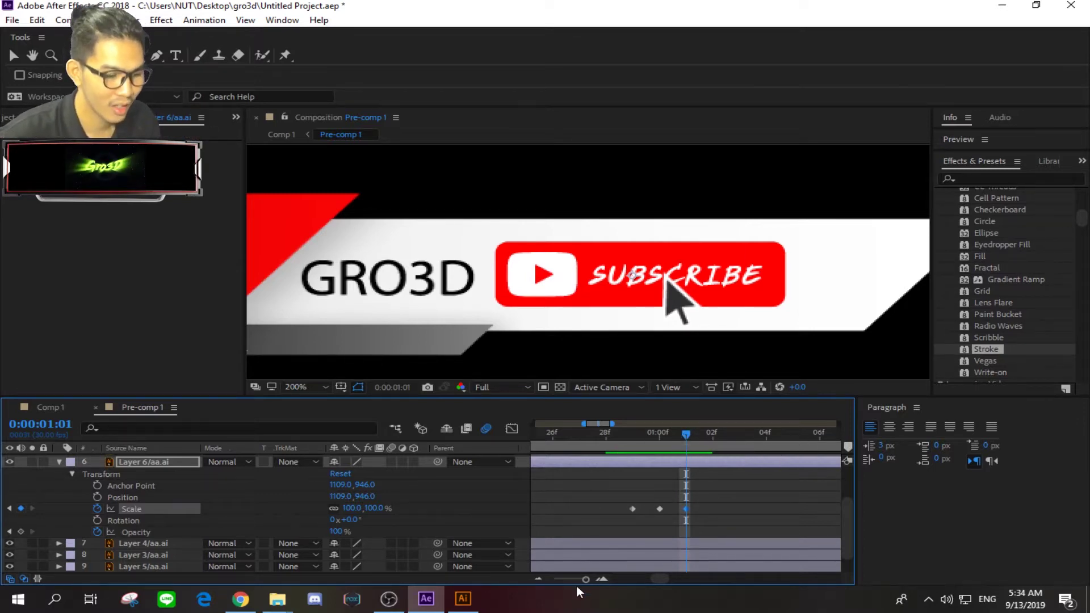
# Zoom the timeline out and preview the button pulse from the start.
pyautogui.moveTo(587, 579); pyautogui.dragTo(570, 579)
pyautogui.press('Home')
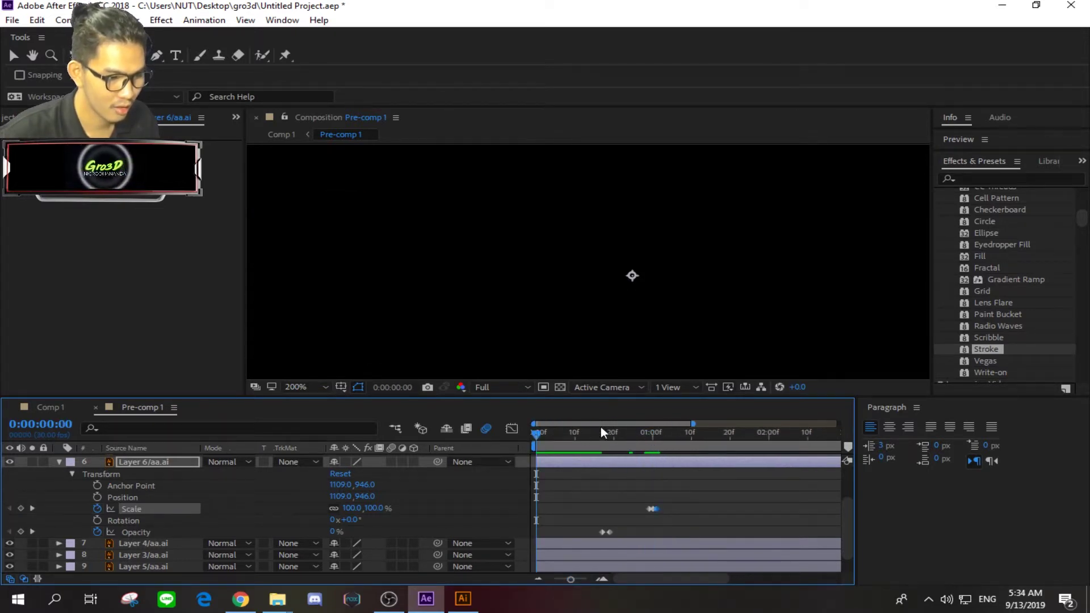
pyautogui.press('space')
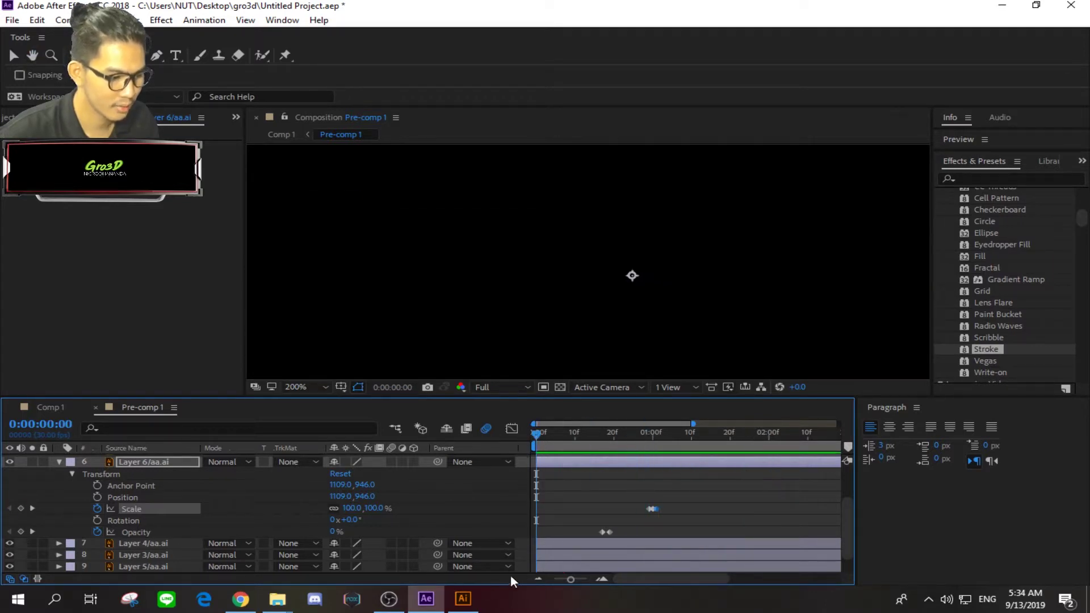
pyautogui.moveTo(571, 579); pyautogui.dragTo(537, 579)
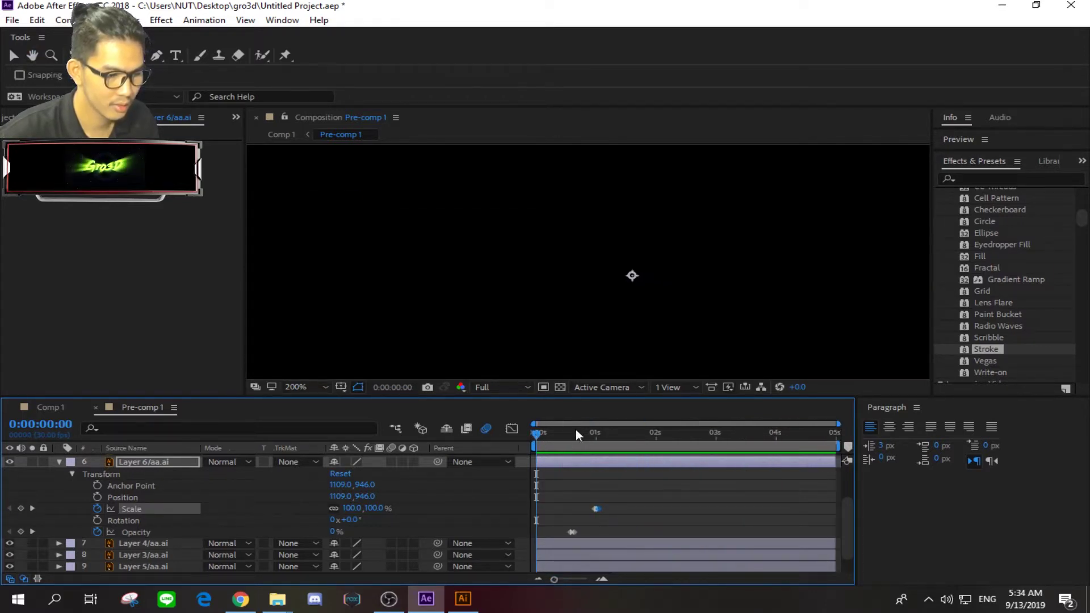
pyautogui.scroll(-3, 577, 343)
pyautogui.scroll(-2, 575, 344)
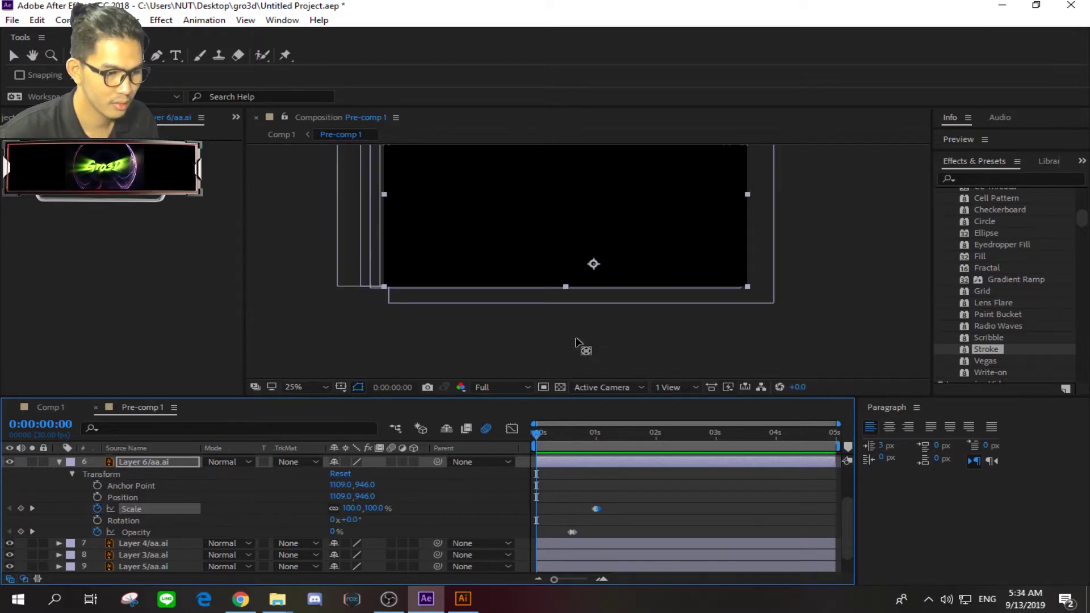
pyautogui.press('space')
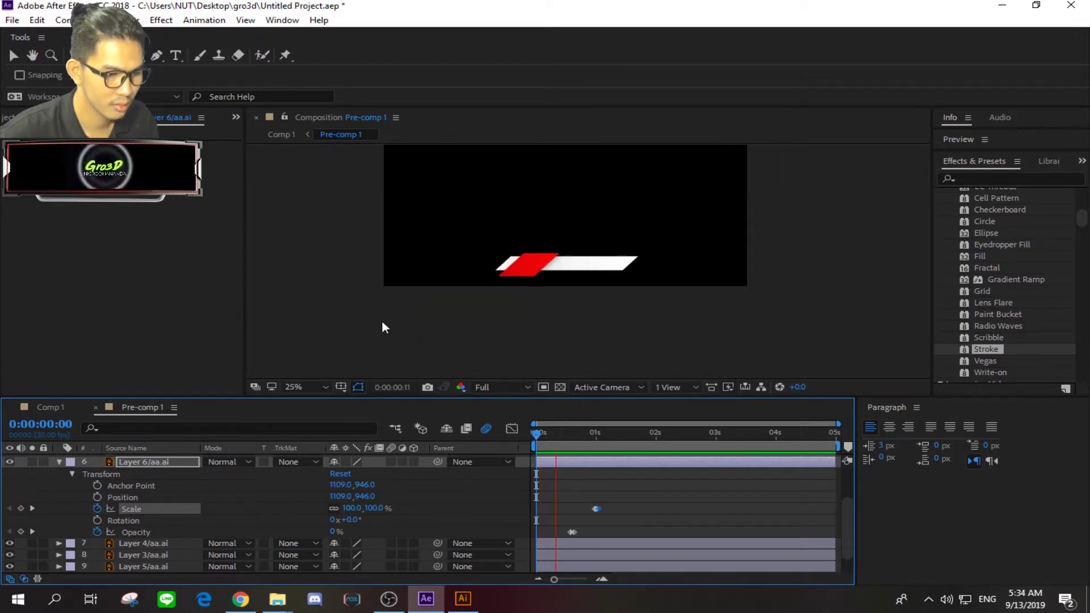
# Preview the banner's pulse animation several times from the start.
pyautogui.press('space')
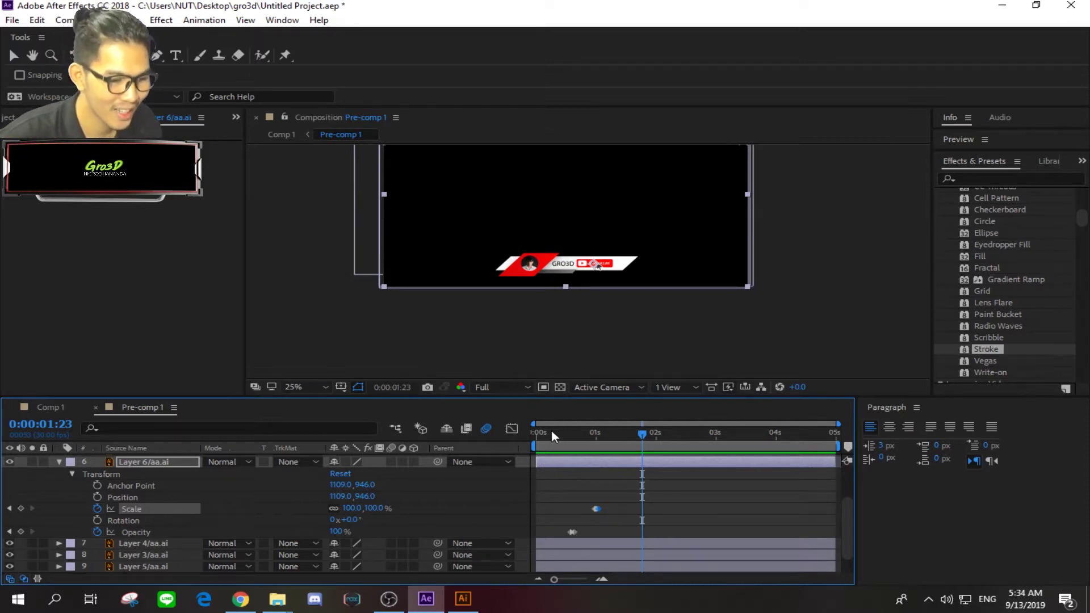
pyautogui.moveTo(551, 433); pyautogui.dragTo(462, 430)
pyautogui.press('space')
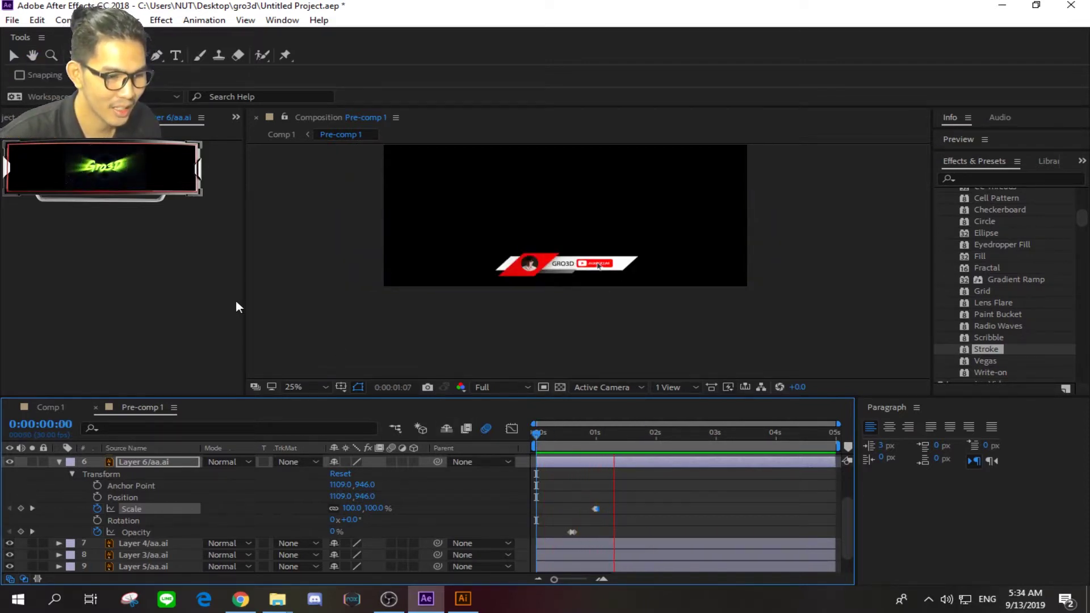
pyautogui.press('space')
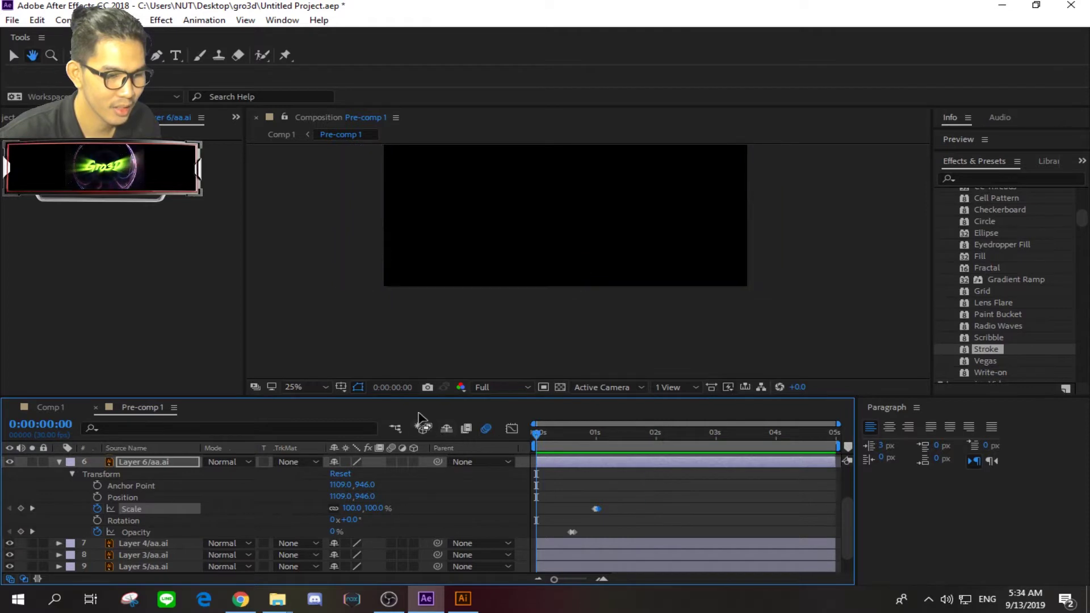
pyautogui.press('space')
pyautogui.press('space')
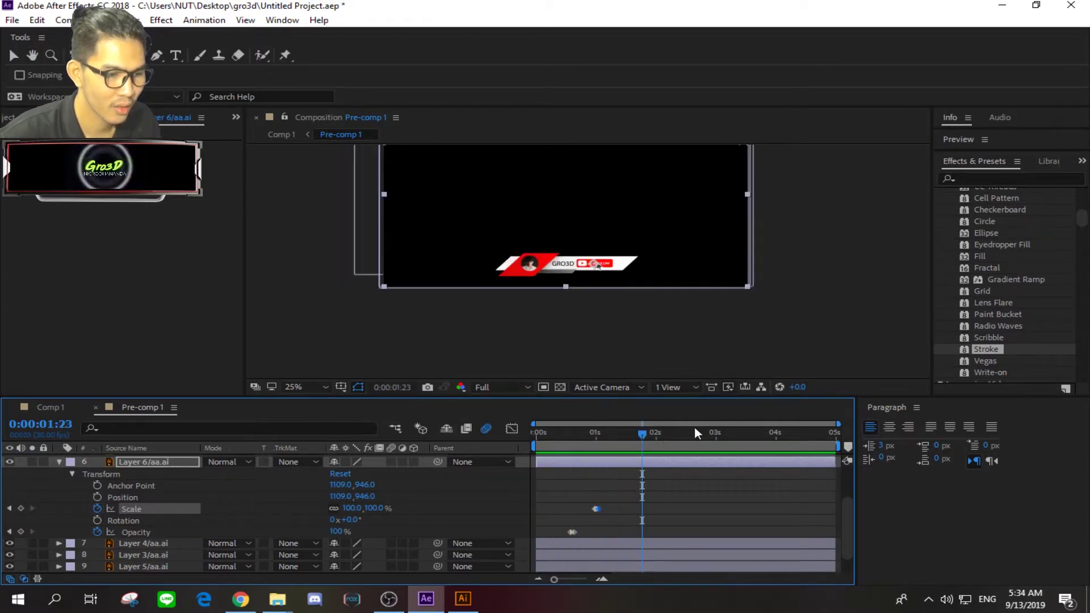
pyautogui.moveTo(642, 434); pyautogui.dragTo(522, 435)
pyautogui.press('space')
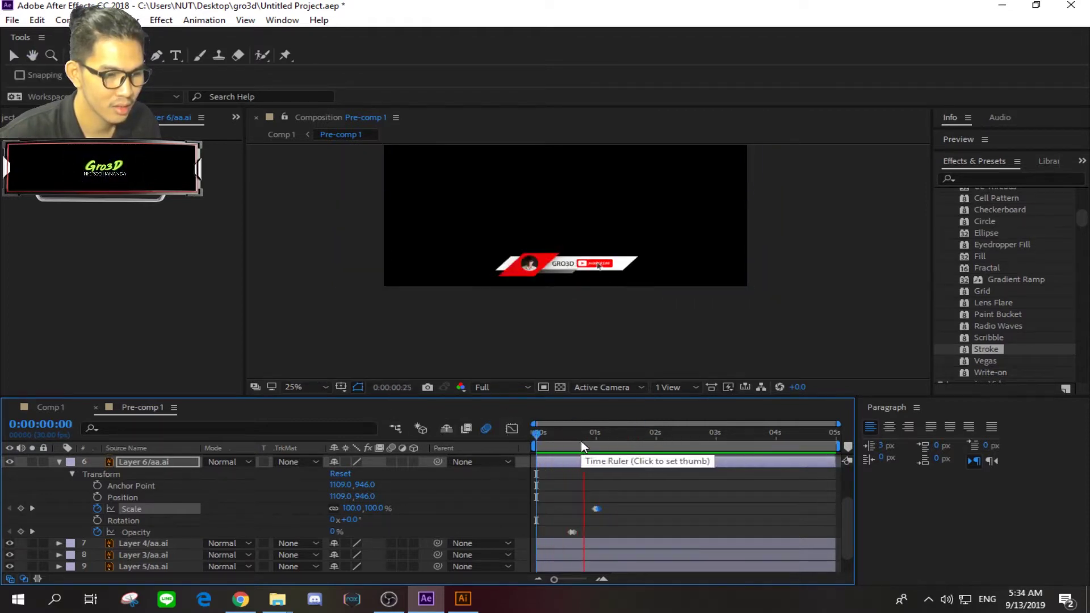
# Park the playhead at 0:00:01:04 and collapse Layer 6's transform properties.
pyautogui.moveTo(627, 434); pyautogui.dragTo(608, 429)
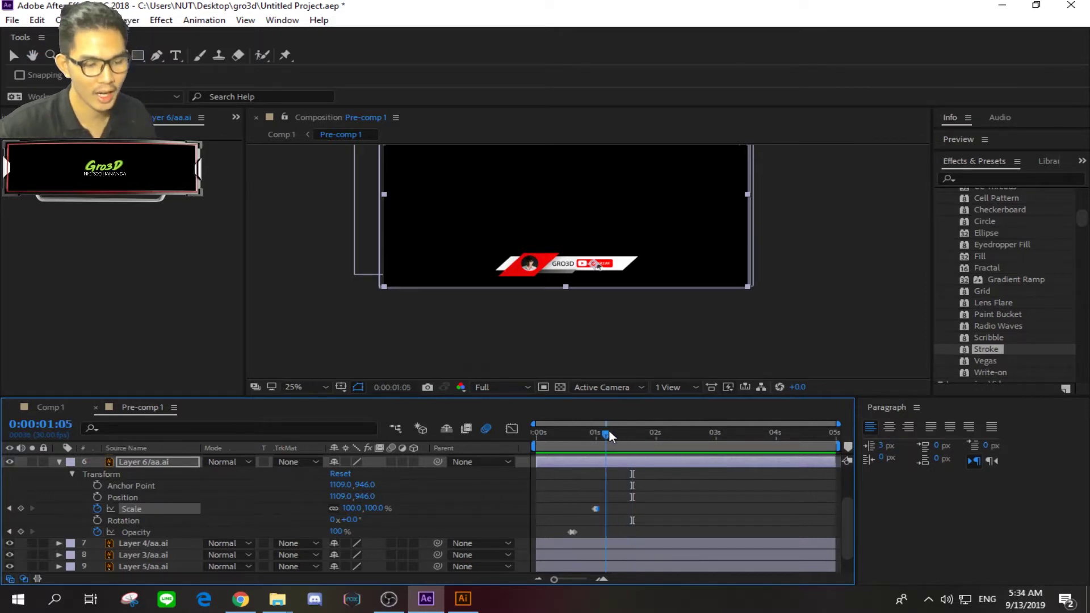
pyautogui.press('pageup')
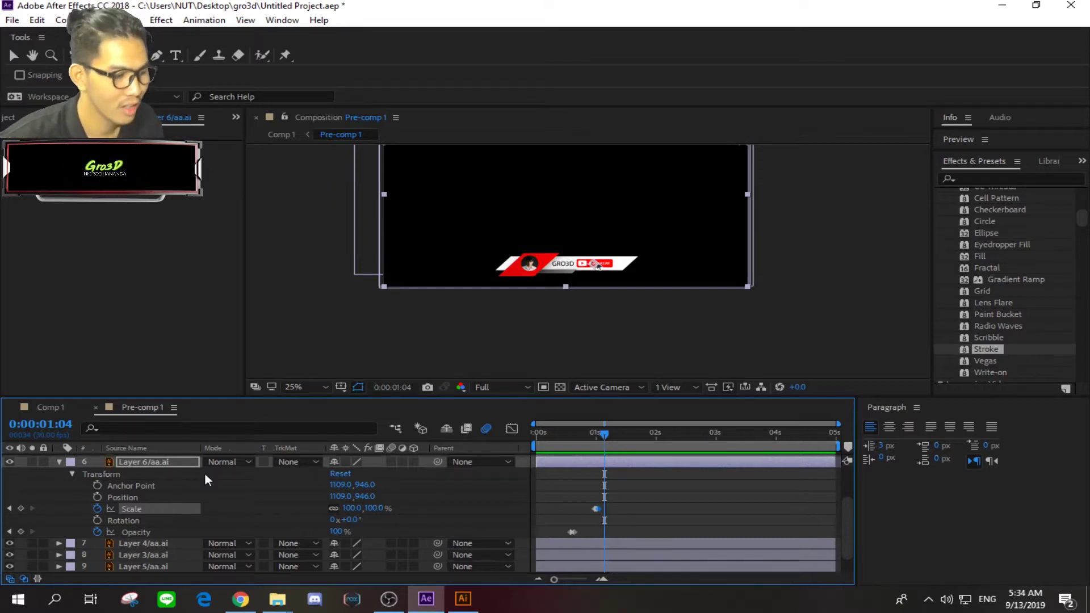
pyautogui.click(58, 461)
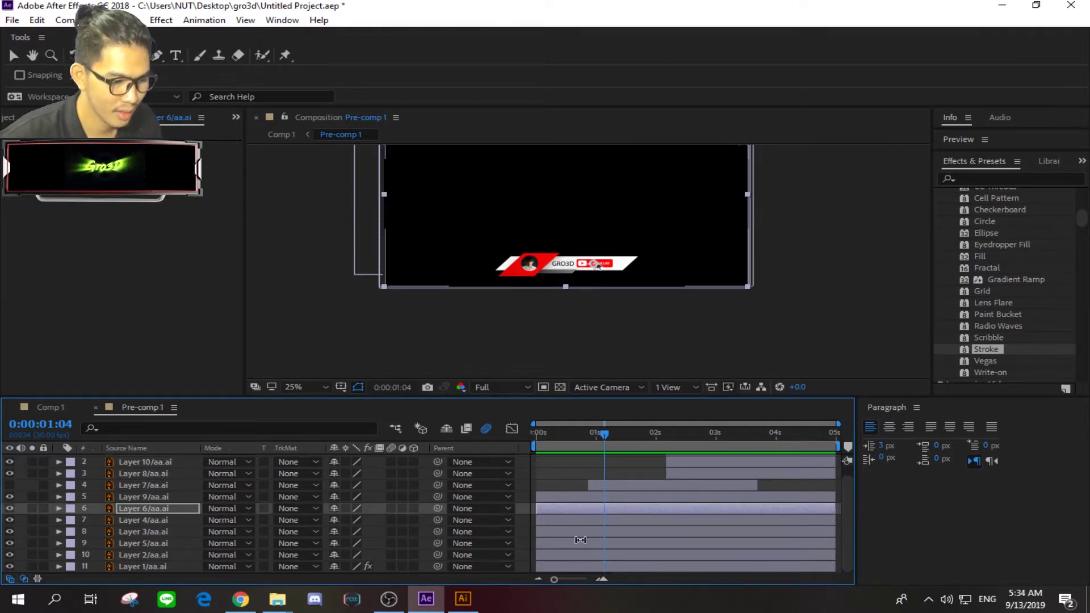
# Make Layer 7/aa.ai visible, select it and expand its transform properties.
pyautogui.click(9, 485)
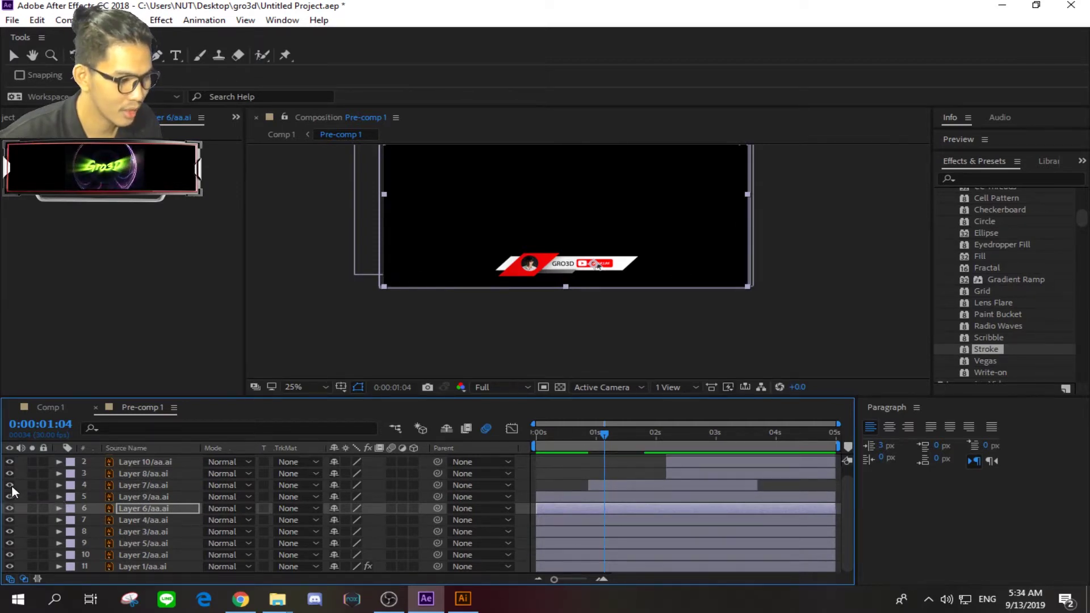
pyautogui.click(145, 486)
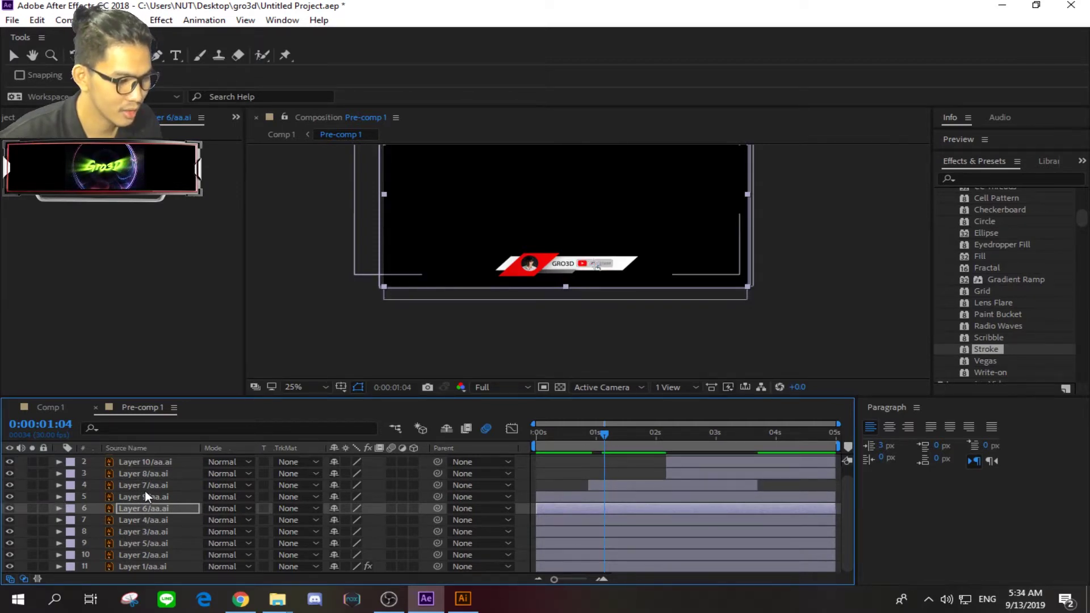
pyautogui.click(59, 485)
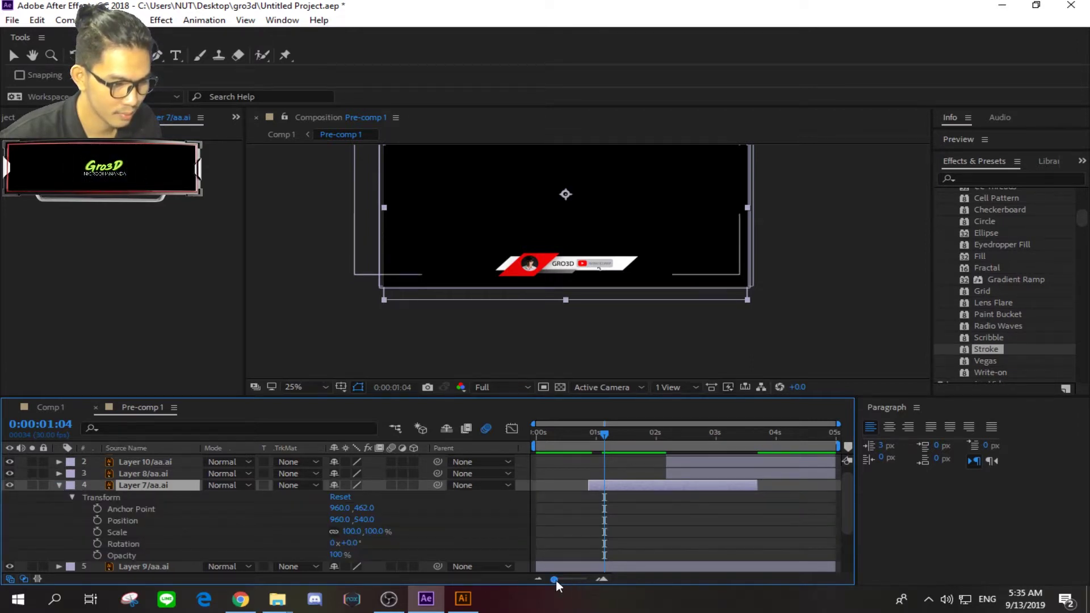
# Zoom the timeline and the Composition viewer in on the SUBSCRIBED button.
pyautogui.moveTo(554, 579); pyautogui.dragTo(579, 580)
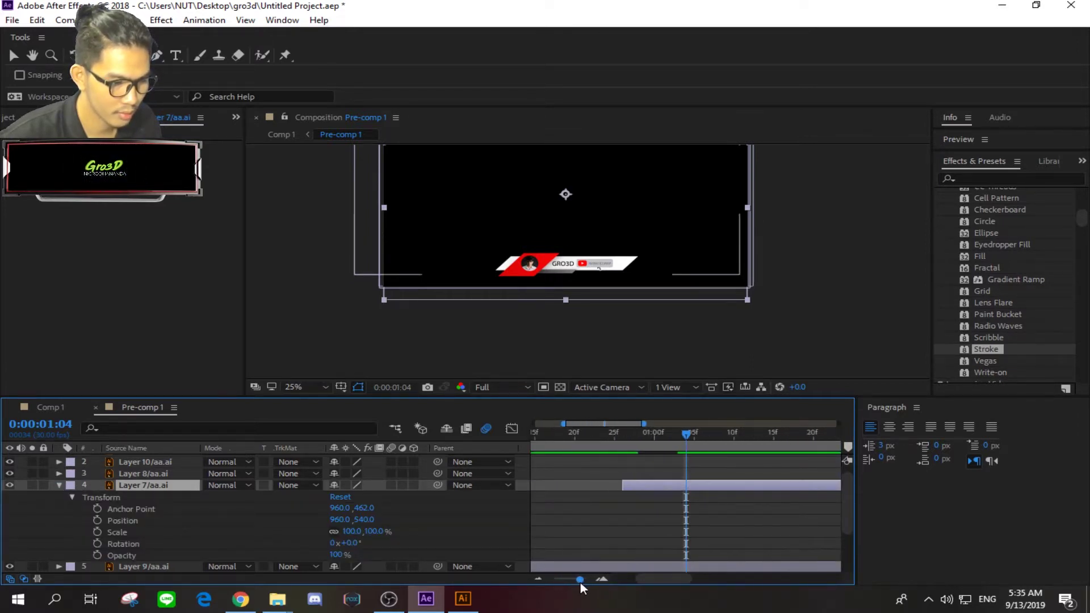
pyautogui.press('.')
pyautogui.press('.')
pyautogui.press('.')
pyautogui.press('.')
pyautogui.press('.')
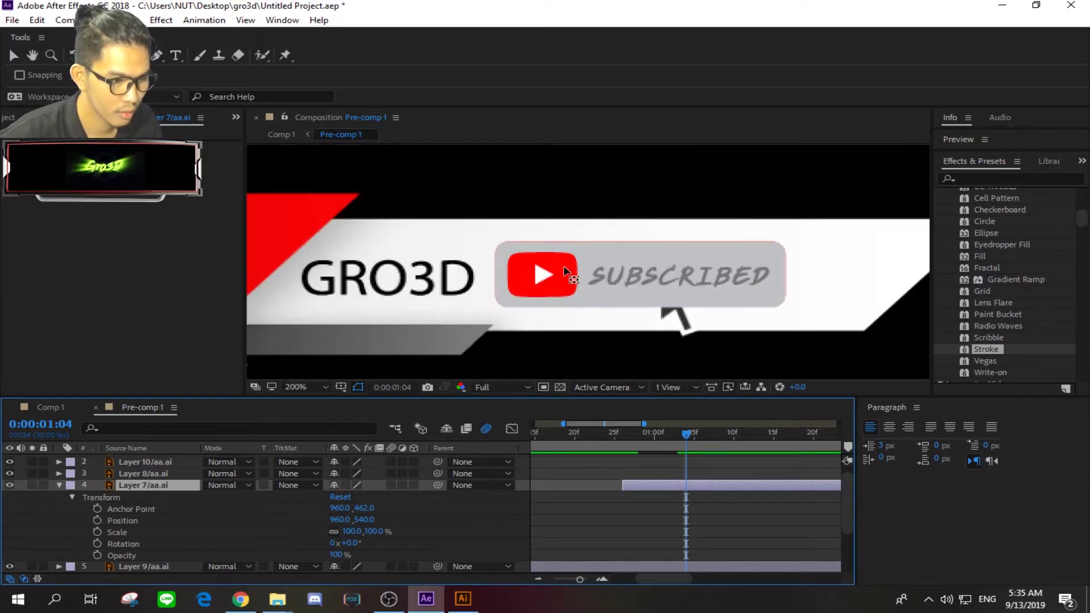
pyautogui.press(',')
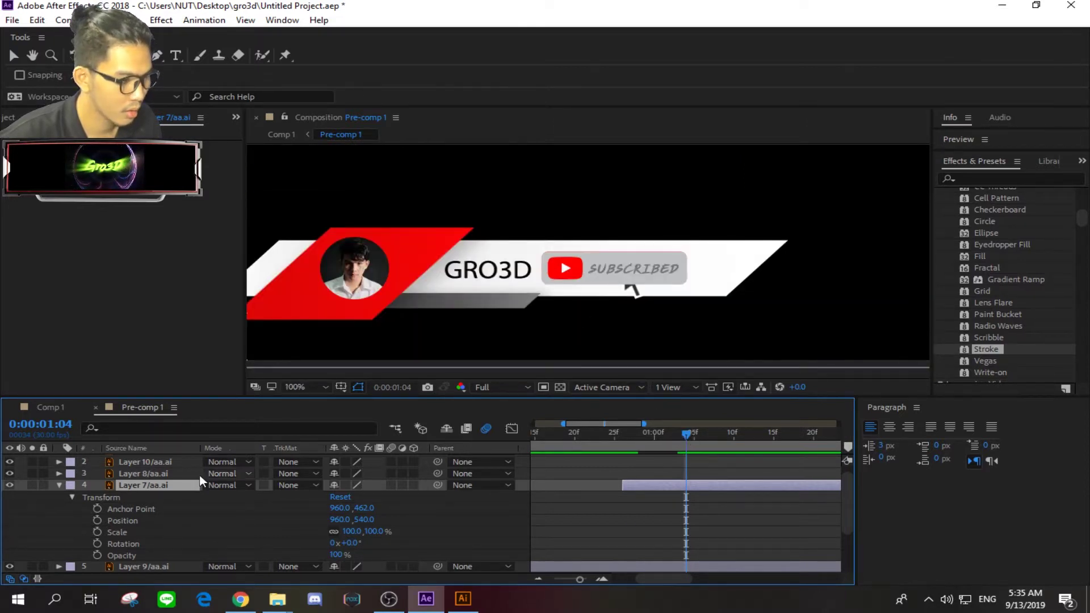
pyautogui.scroll(-1, 95, 519)
pyautogui.scroll(1, 101, 523)
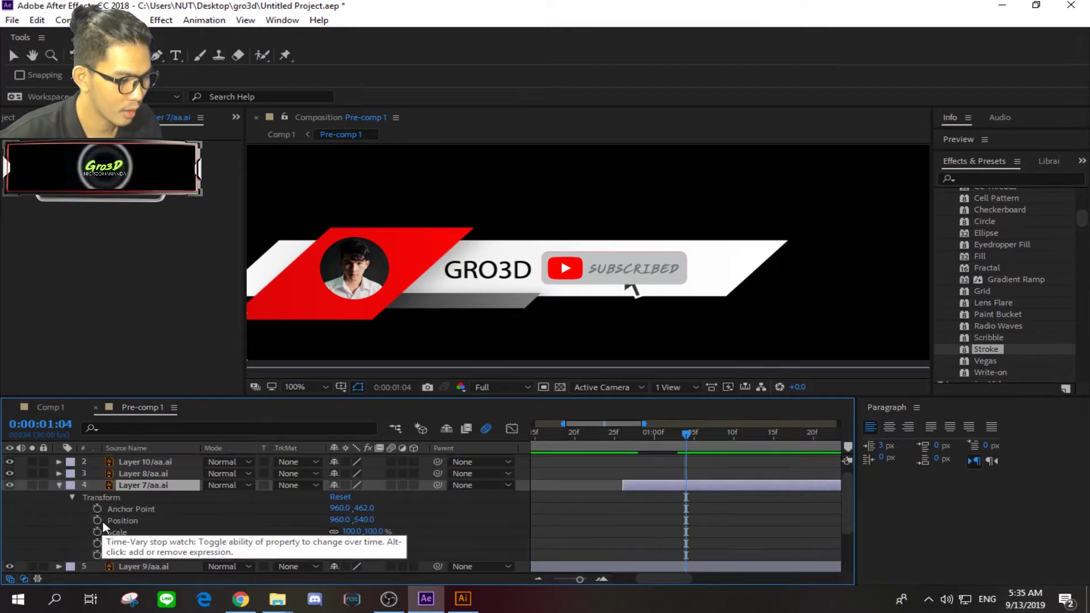
pyautogui.scroll(-1, 115, 523)
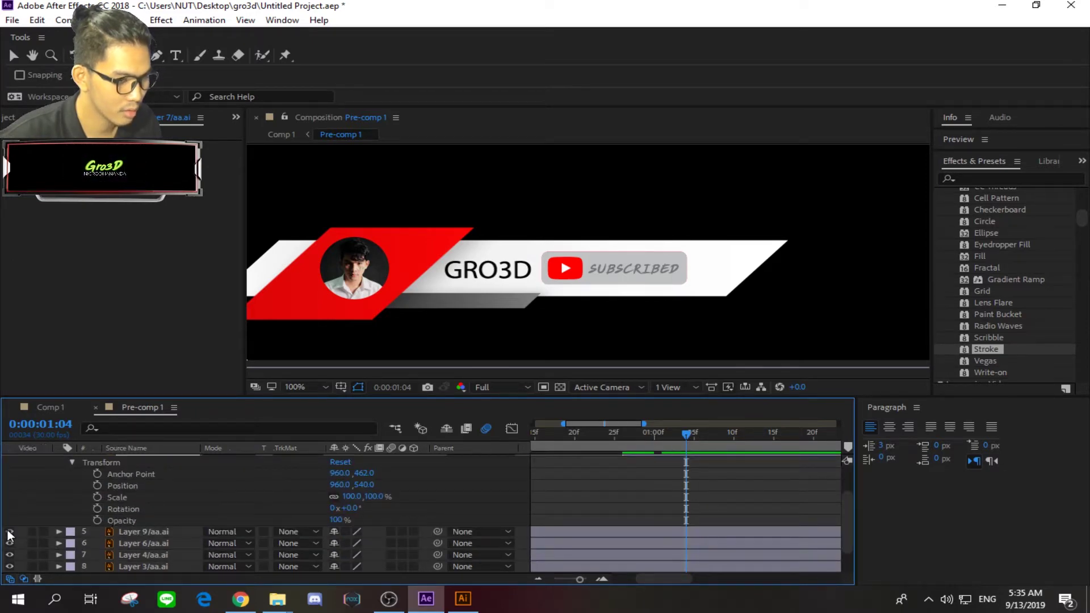
pyautogui.scroll(1, 99, 534)
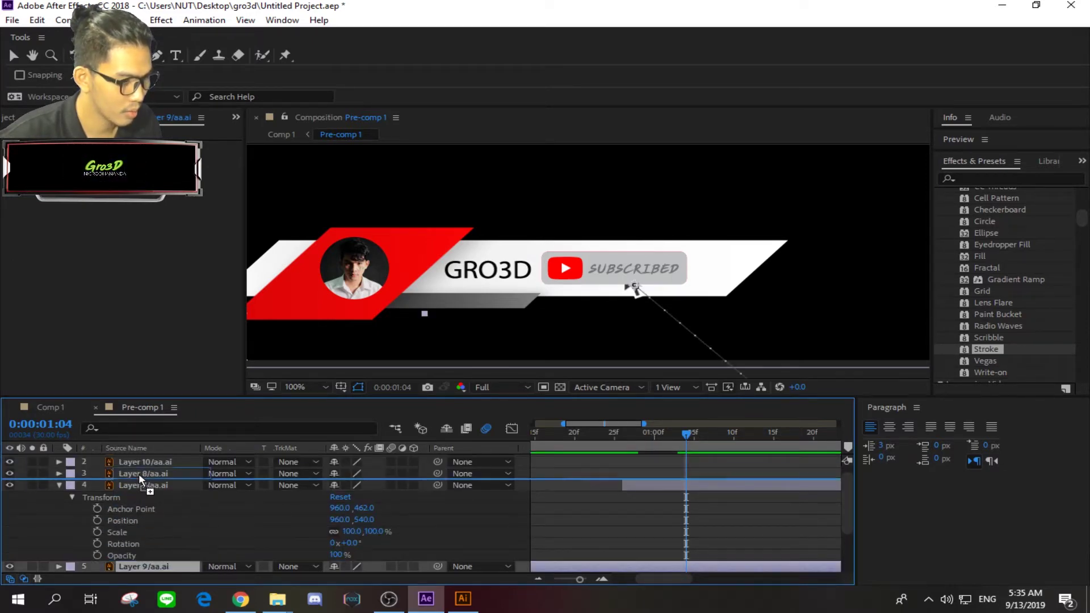
# Move Layer 9 above Layer 8 in the layer stack.
pyautogui.moveTo(129, 568); pyautogui.dragTo(138, 469)
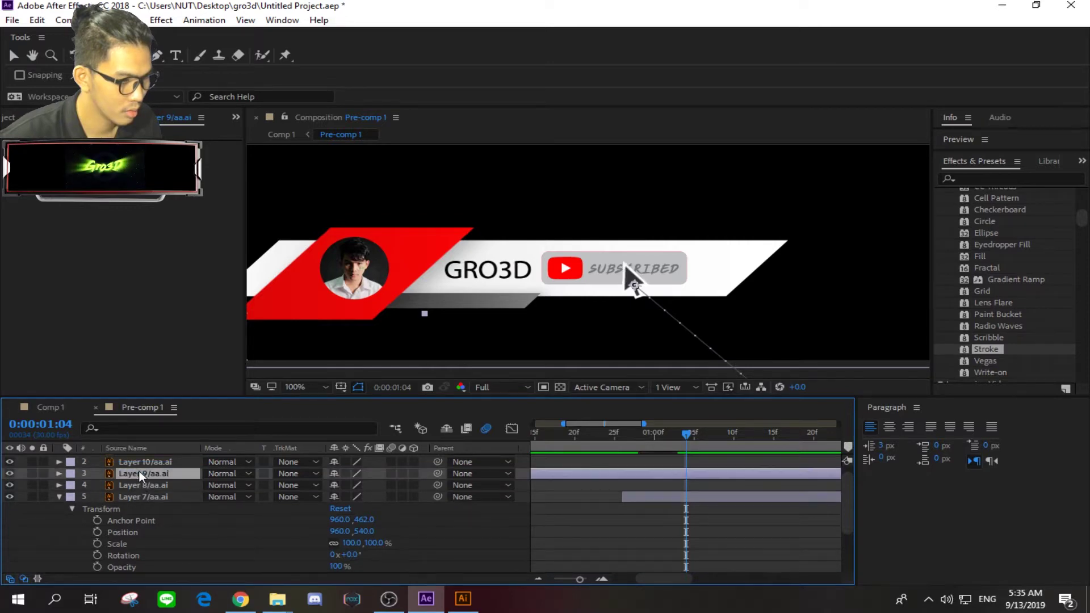
pyautogui.scroll(1, 142, 491)
pyautogui.moveTo(141, 464); pyautogui.dragTo(142, 463)
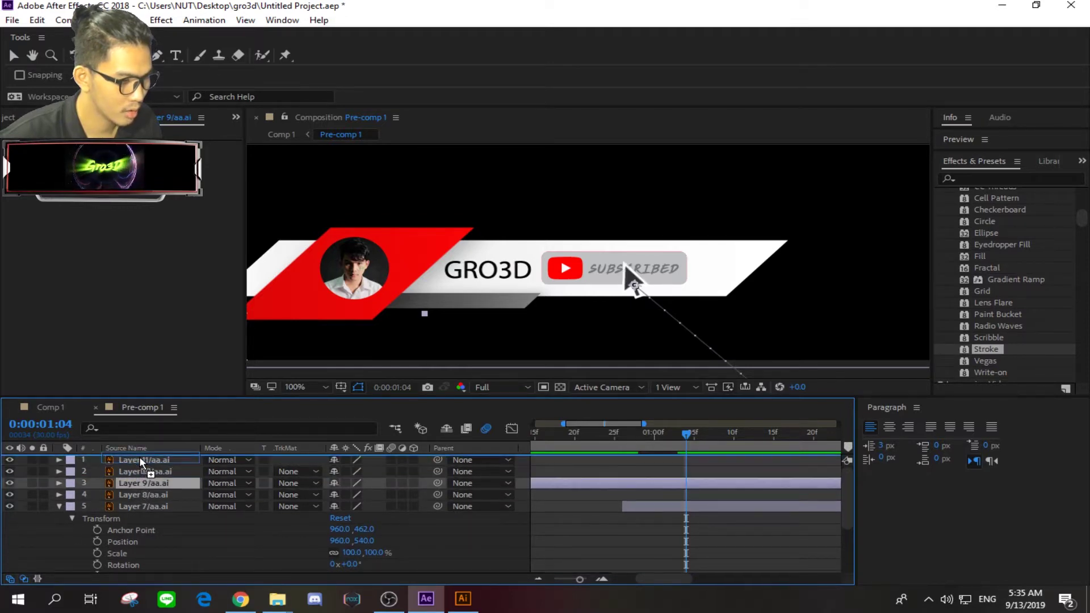
pyautogui.scroll(-3, 162, 492)
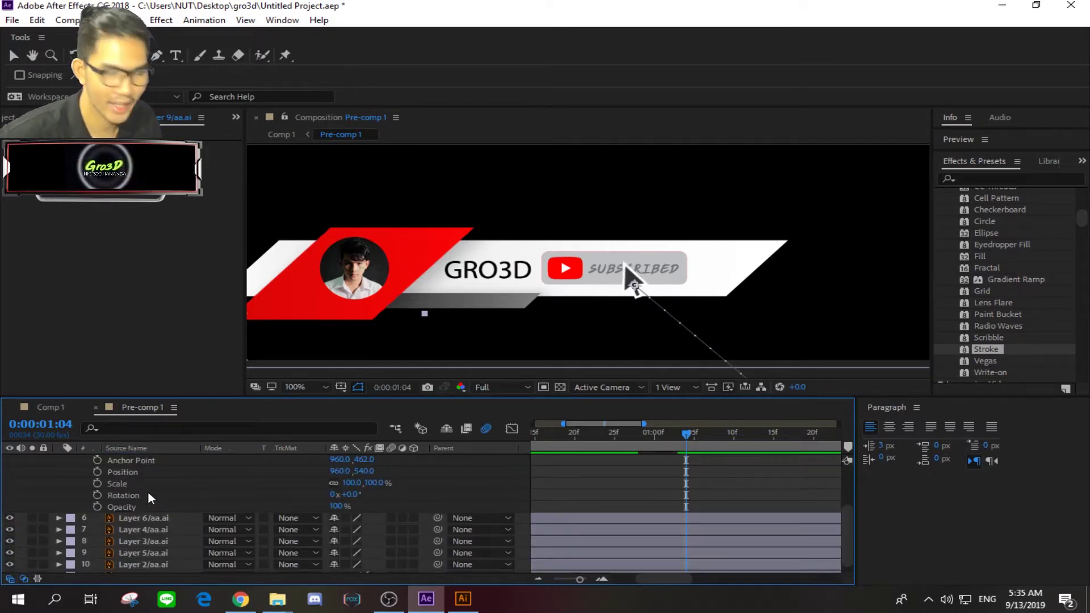
# Select Layer 7 and put the time indicator at 0:00:01:00.
pyautogui.scroll(3, 145, 489)
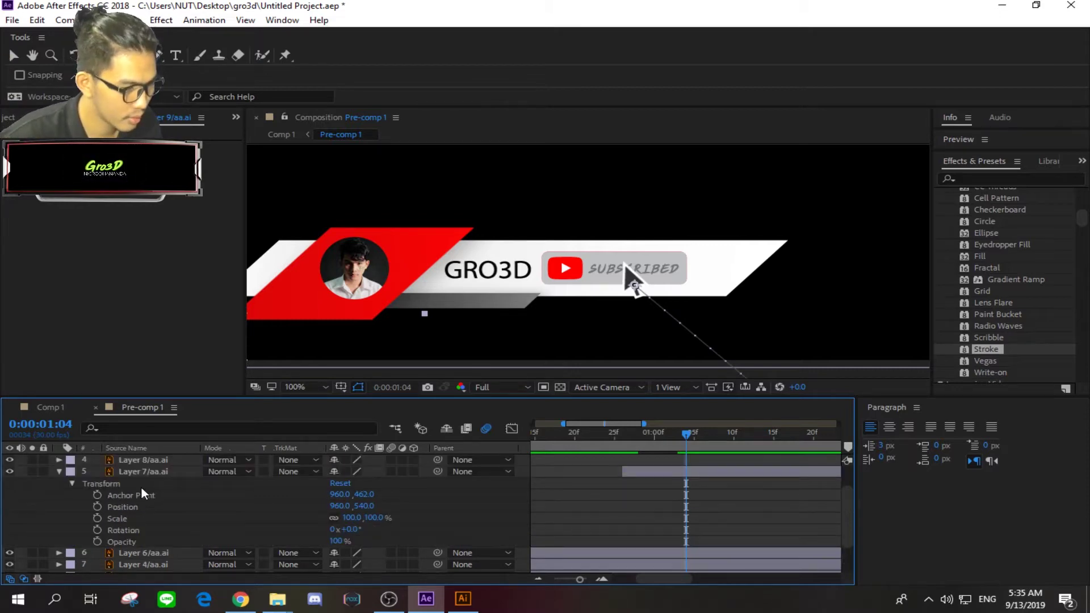
pyautogui.click(139, 476)
pyautogui.moveTo(687, 440); pyautogui.dragTo(655, 449)
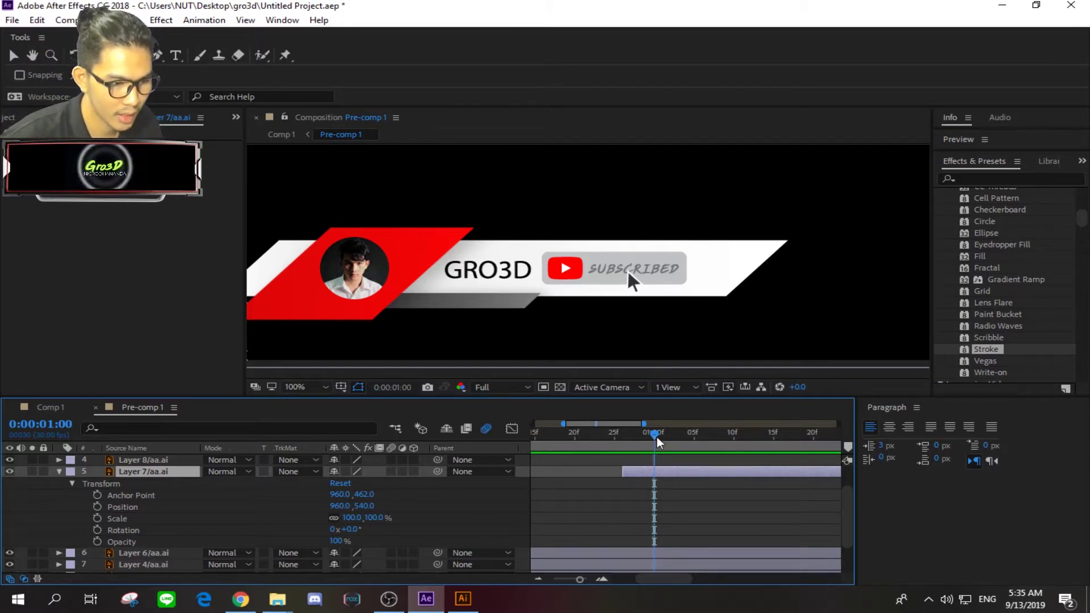
pyautogui.moveTo(656, 442)
pyautogui.mouseDown()
pyautogui.moveTo(684, 443)
pyautogui.moveTo(631, 450)
pyautogui.mouseUp()
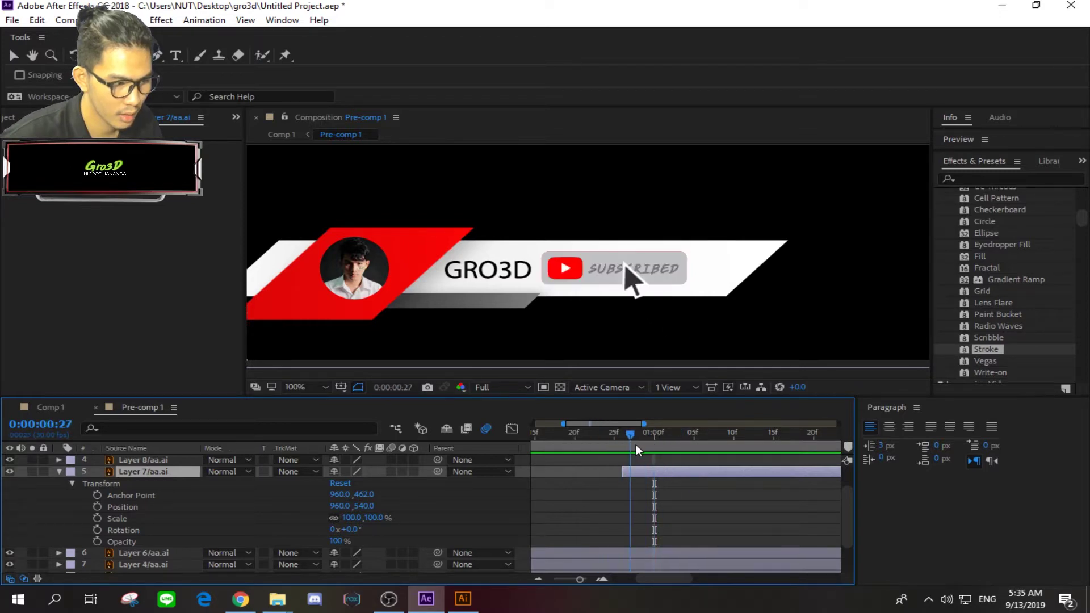
pyautogui.click(10, 471)
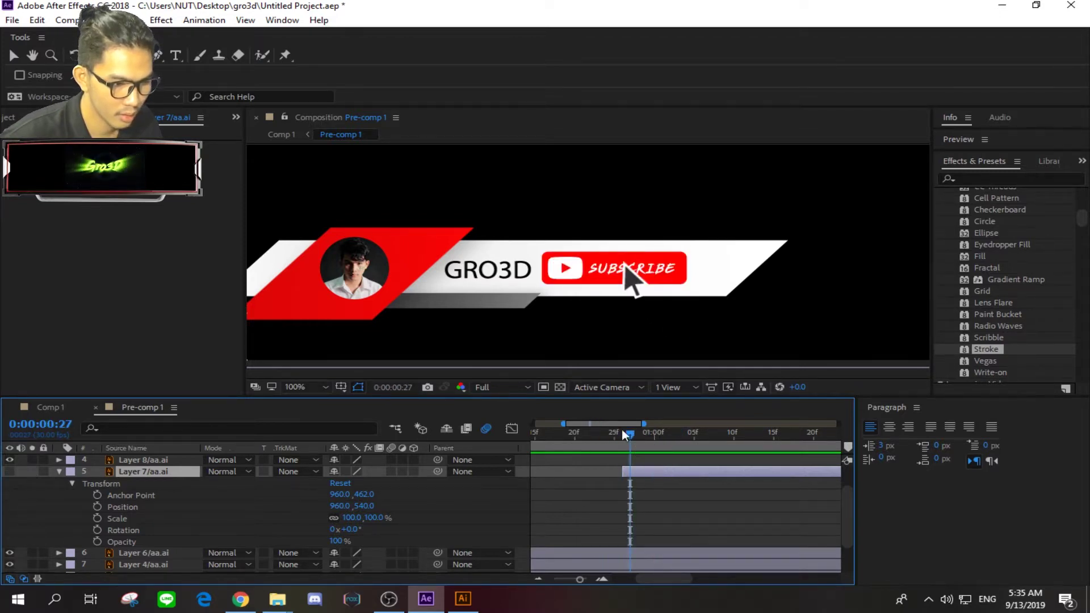
pyautogui.moveTo(629, 436); pyautogui.dragTo(655, 453)
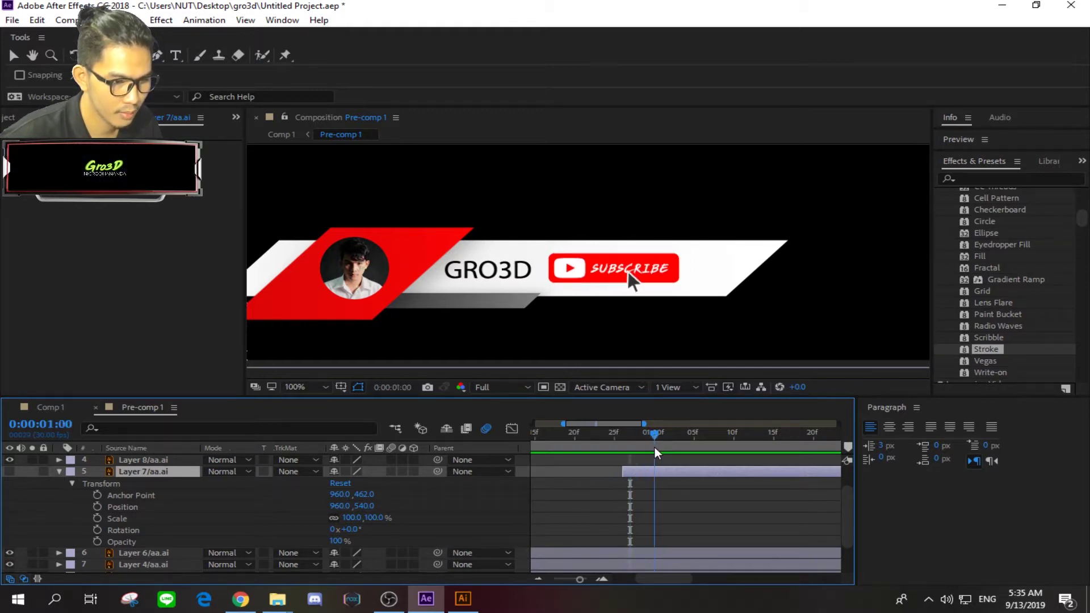
pyautogui.hotkey('alt', 'Right')
pyautogui.hotkey('alt', 'Right')
pyautogui.hotkey('alt', 'Right')
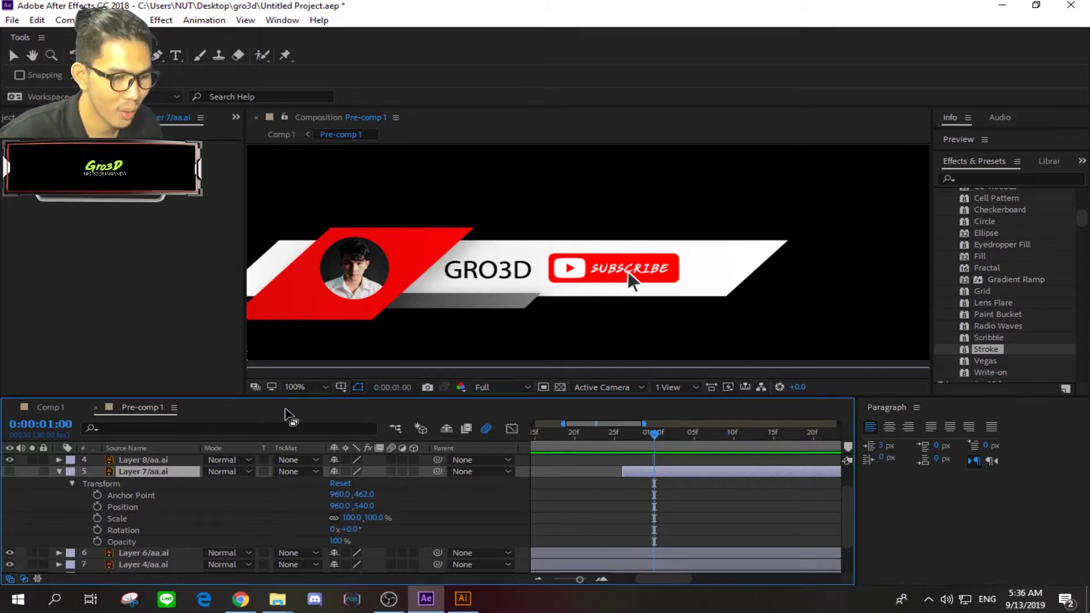
pyautogui.click(9, 472)
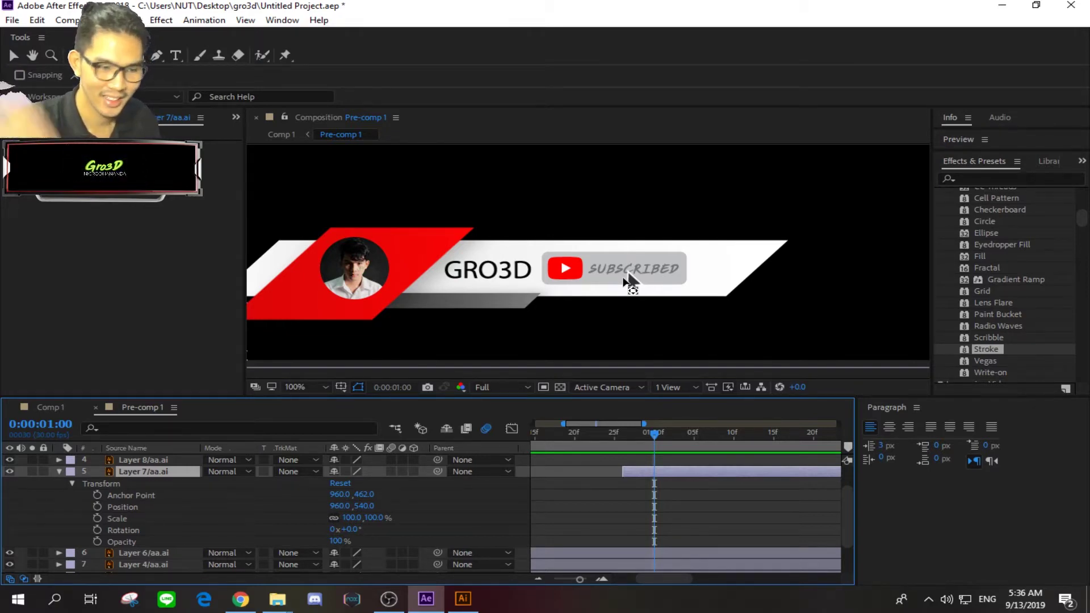
# Pan the view to the banner and drag Layer 7's anchor point onto the SUBSCRIBED button.
pyautogui.scroll(-4, 651, 278)
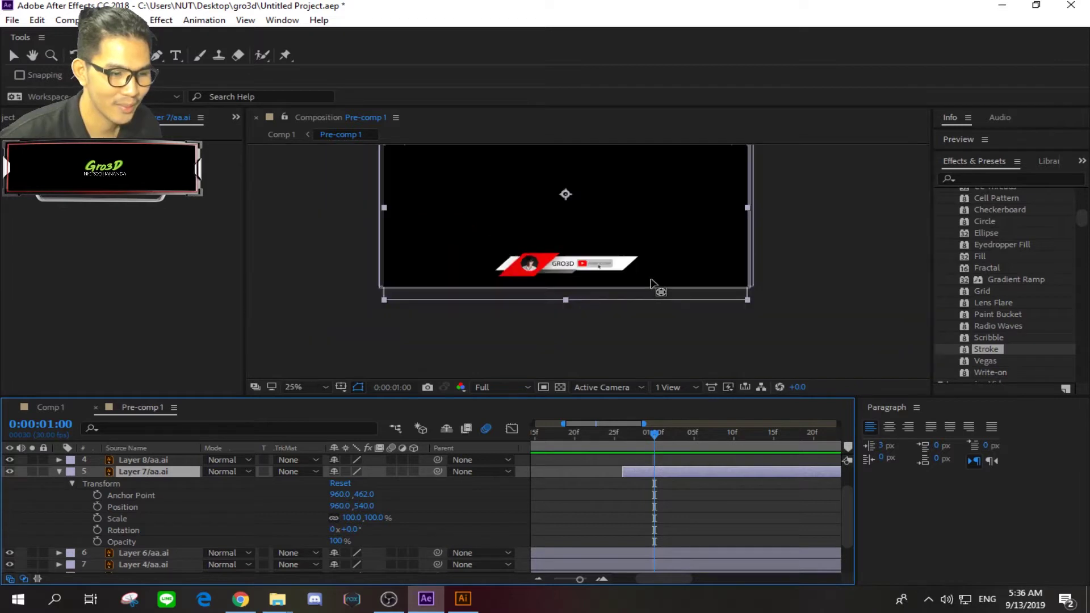
pyautogui.scroll(2, 606, 212)
pyautogui.press('h')
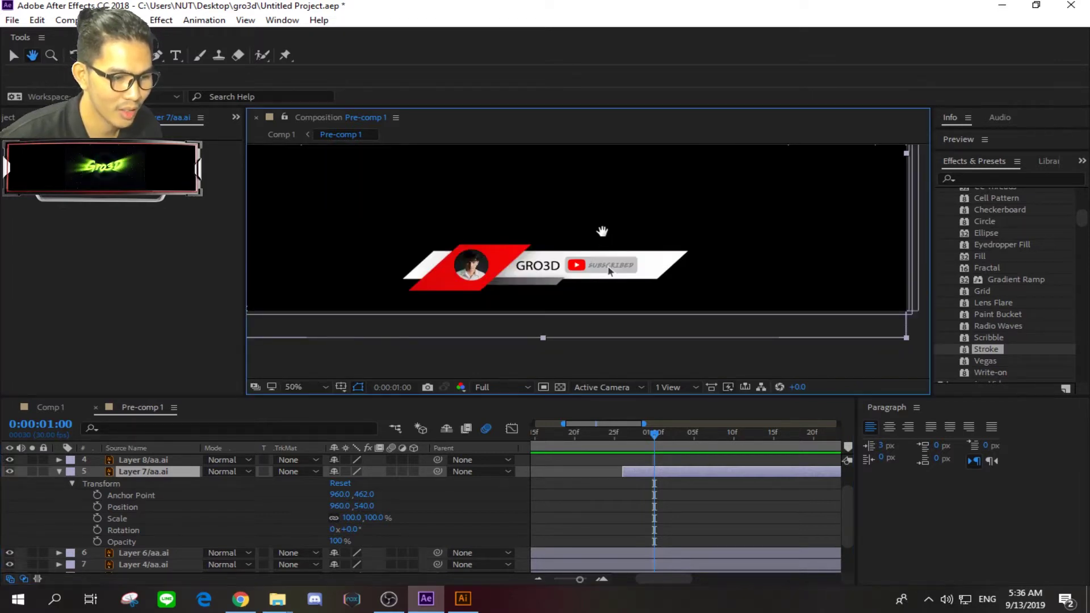
pyautogui.moveTo(603, 231); pyautogui.dragTo(603, 285)
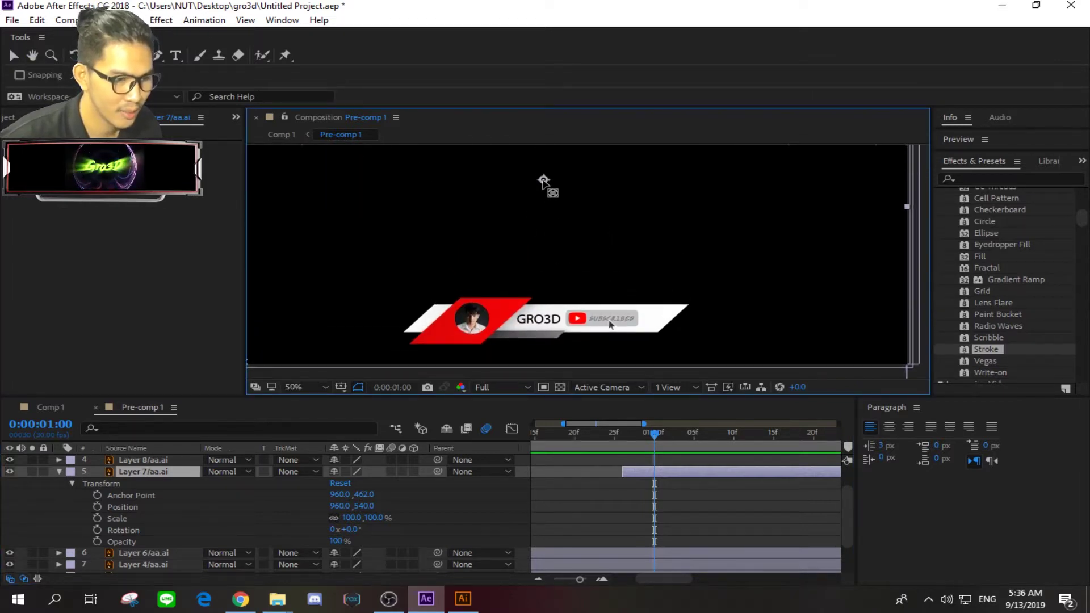
pyautogui.moveTo(549, 190); pyautogui.dragTo(601, 318)
# Fine-tune Layer 7's anchor point to the button's centre at 1114.0, 869.0.
pyautogui.scroll(7, 599, 322)
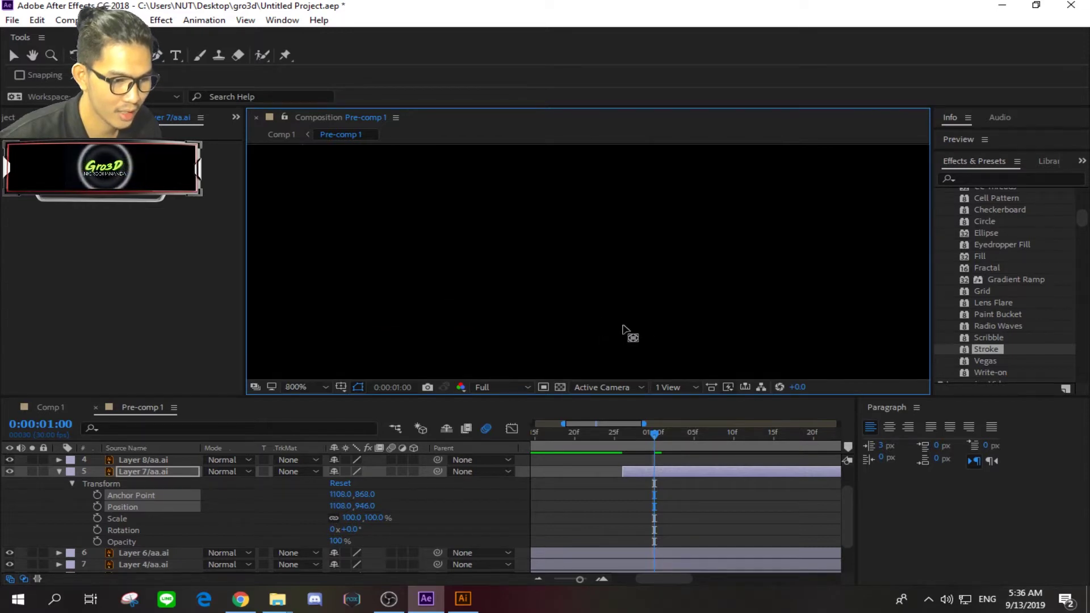
pyautogui.scroll(-6, 602, 326)
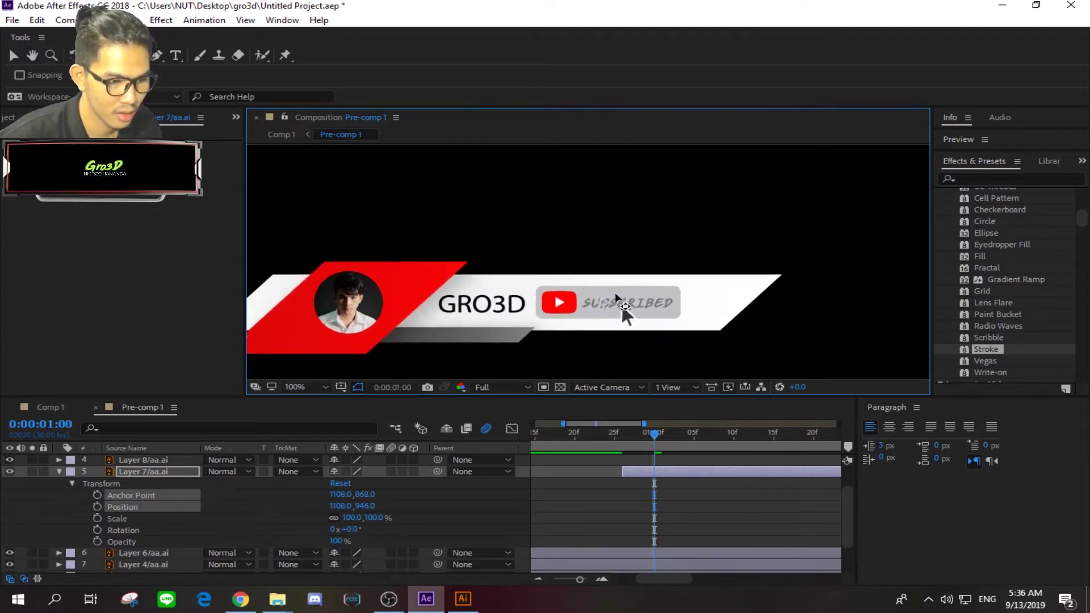
pyautogui.scroll(2, 598, 320)
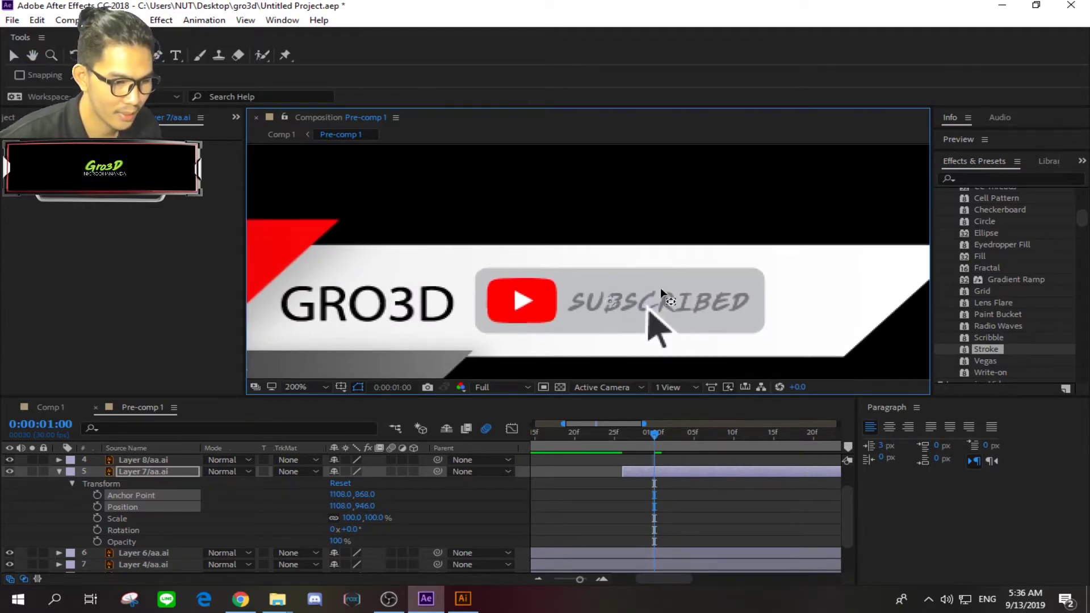
pyautogui.press('y')
pyautogui.moveTo(610, 304); pyautogui.dragTo(615, 303)
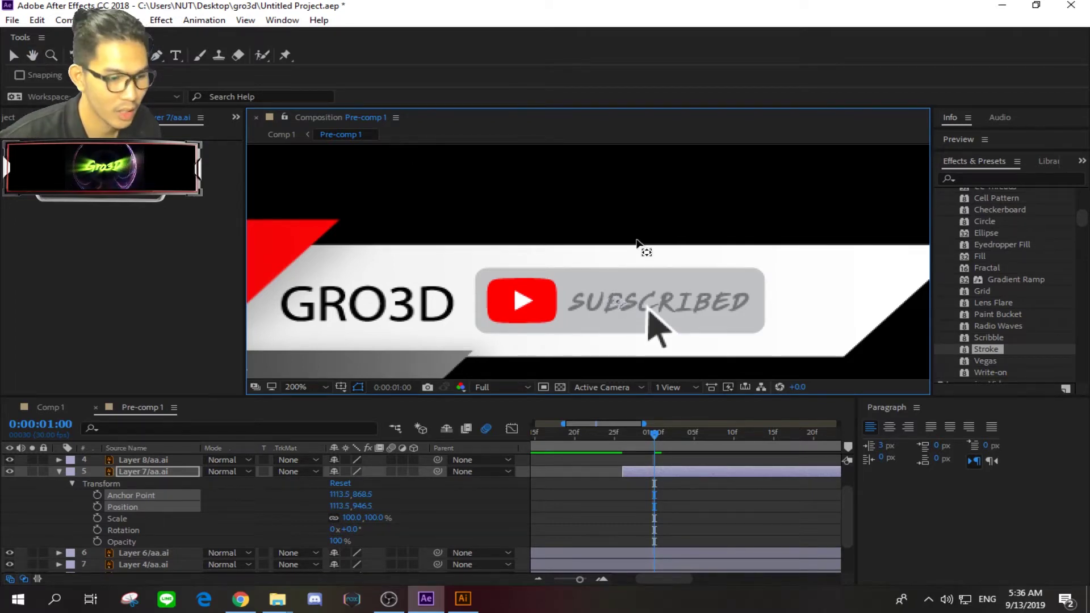
pyautogui.moveTo(620, 306); pyautogui.dragTo(599, 311)
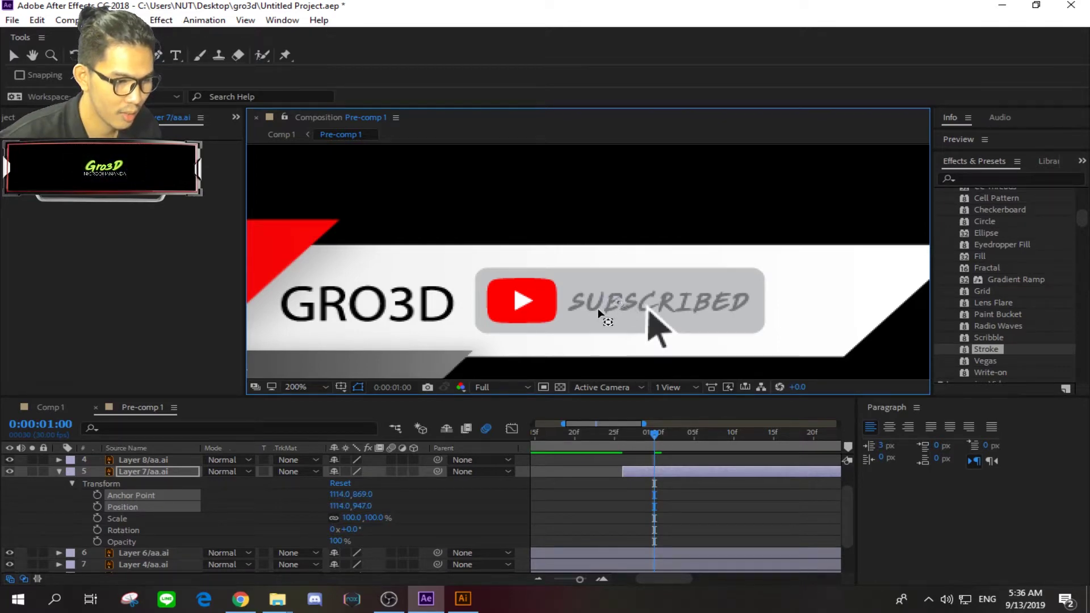
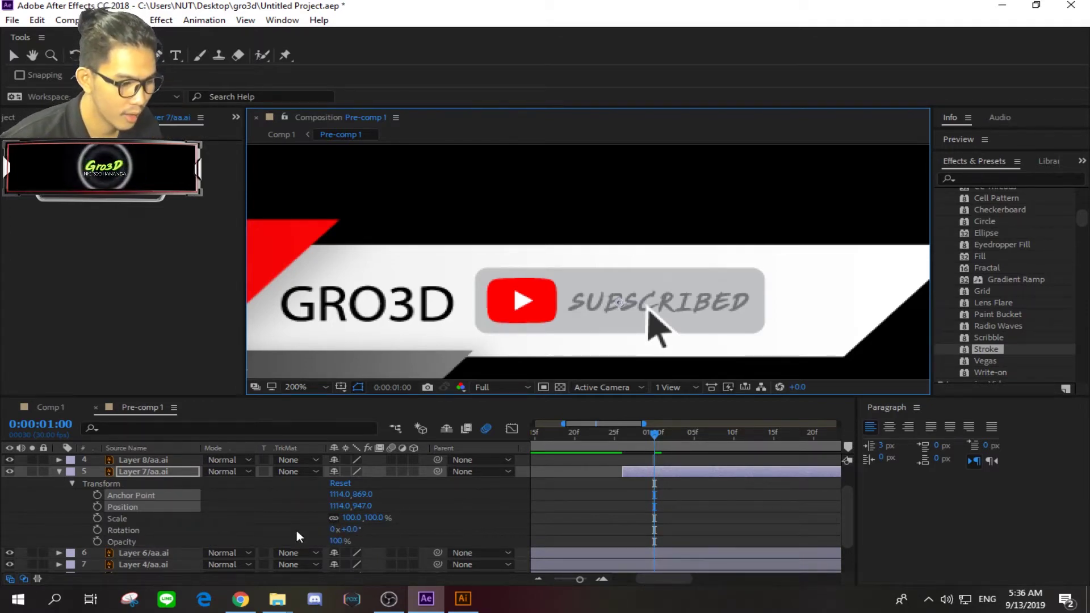
# Set Layer 7's Scale to 91% at 0:00:01:00.
pyautogui.moveTo(351, 518); pyautogui.dragTo(346, 519)
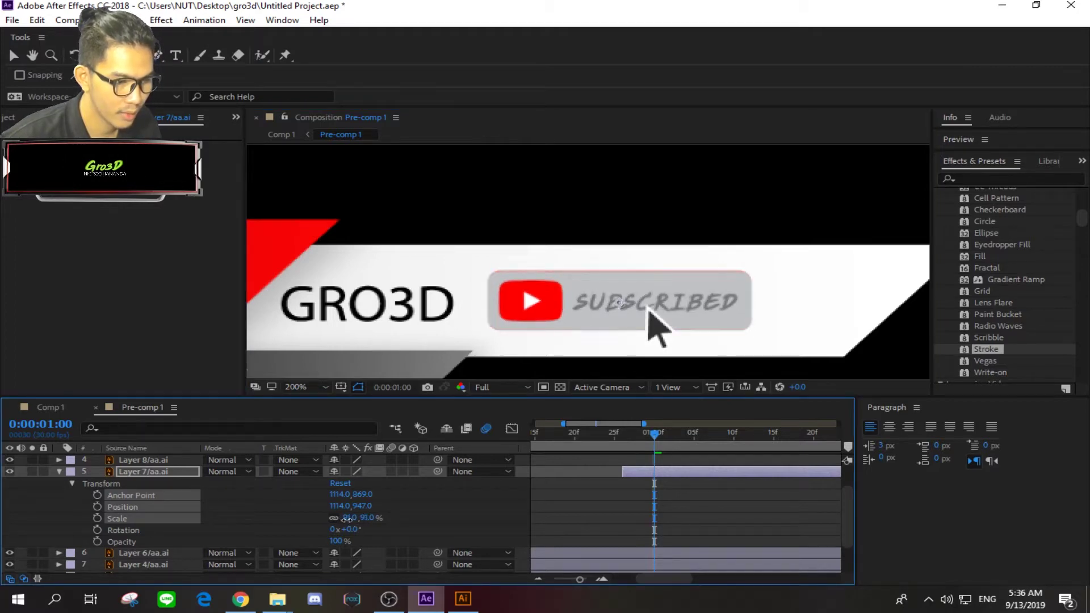
pyautogui.click(347, 519)
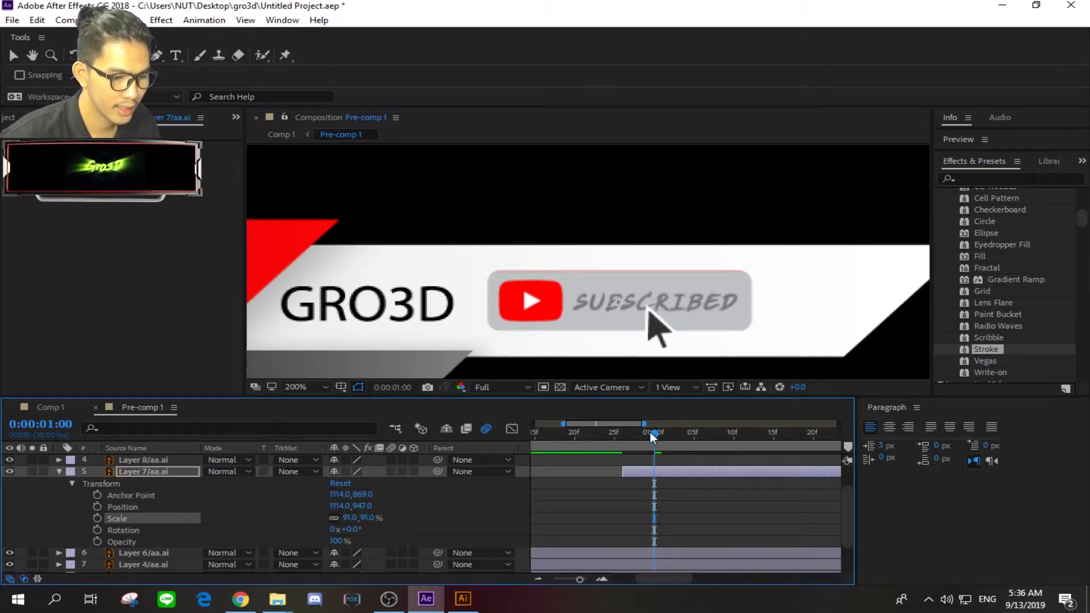
pyautogui.moveTo(649, 432)
pyautogui.mouseDown()
pyautogui.moveTo(640, 439)
pyautogui.moveTo(653, 448)
pyautogui.mouseUp()
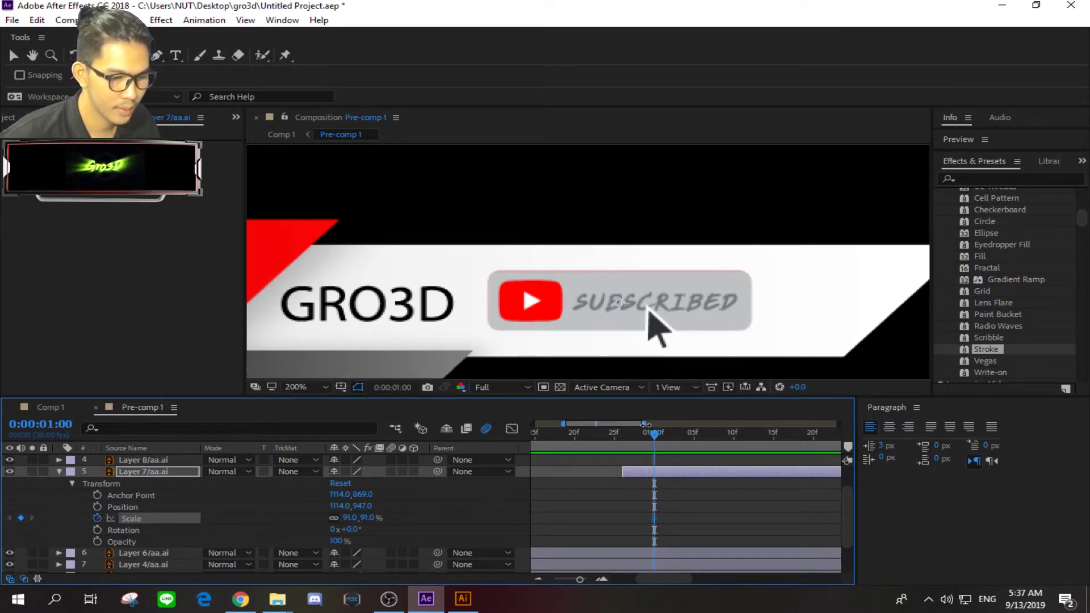
# Add a 100% Scale keyframe at 0:00:01:01, then collapse Layer 7.
pyautogui.click(661, 434)
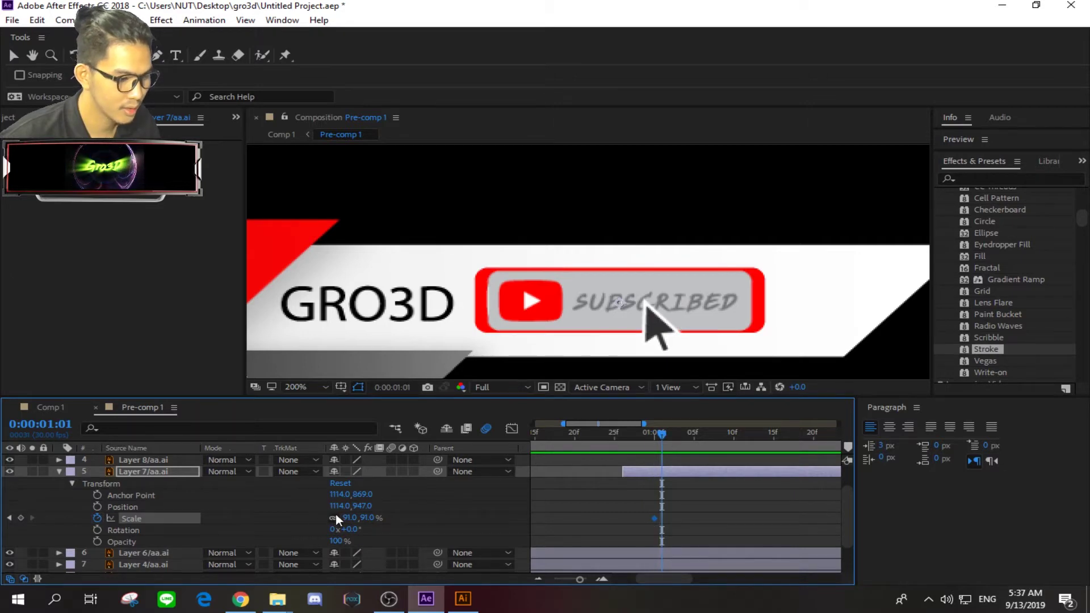
pyautogui.moveTo(345, 517); pyautogui.dragTo(348, 517)
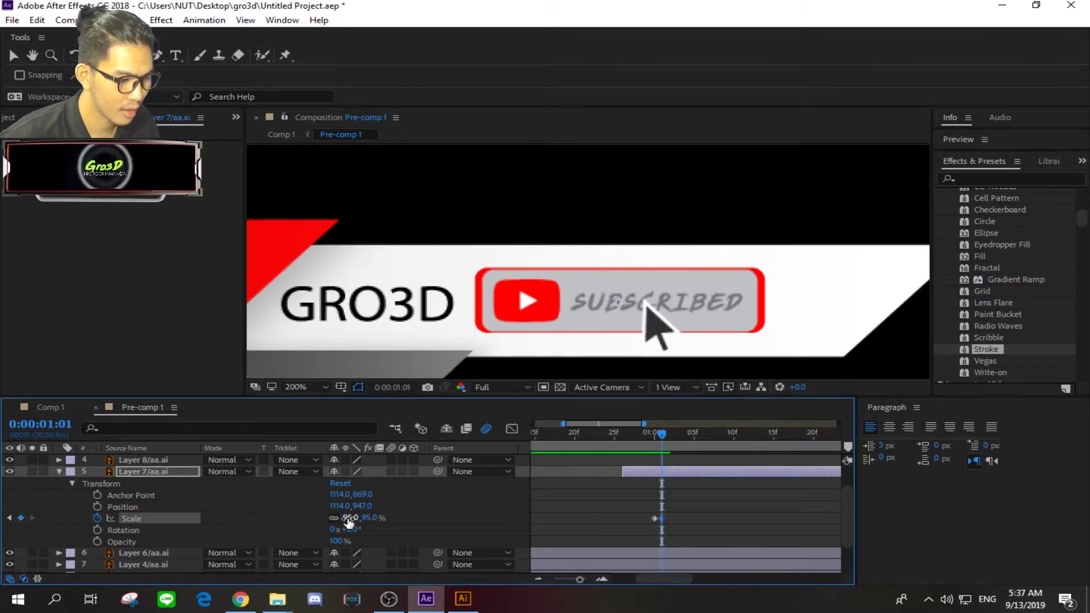
pyautogui.click(348, 517)
pyautogui.write('100')
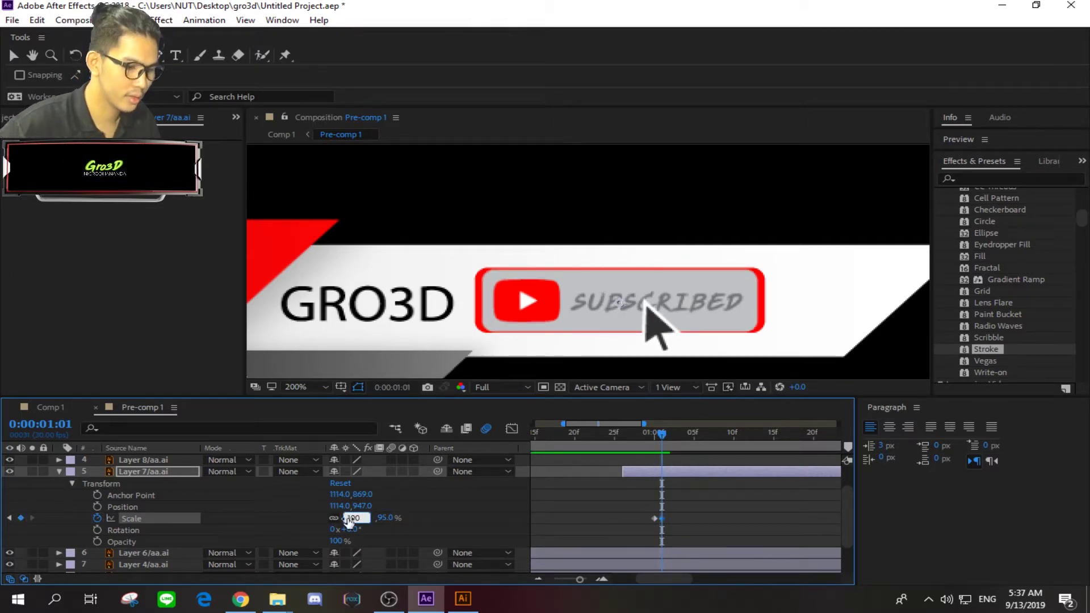
pyautogui.press('Return')
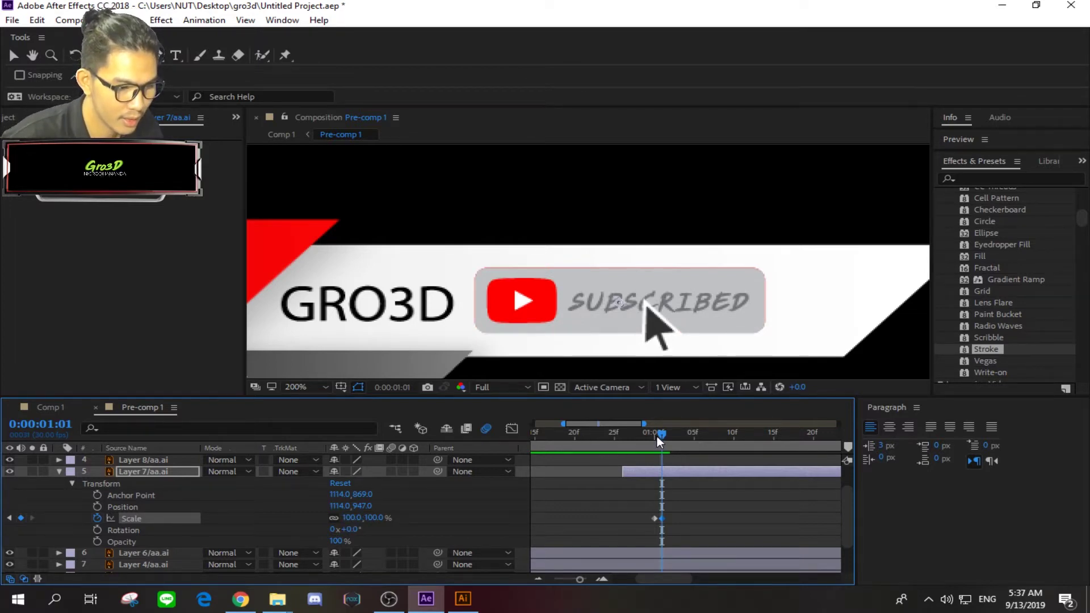
pyautogui.moveTo(656, 435); pyautogui.dragTo(653, 458)
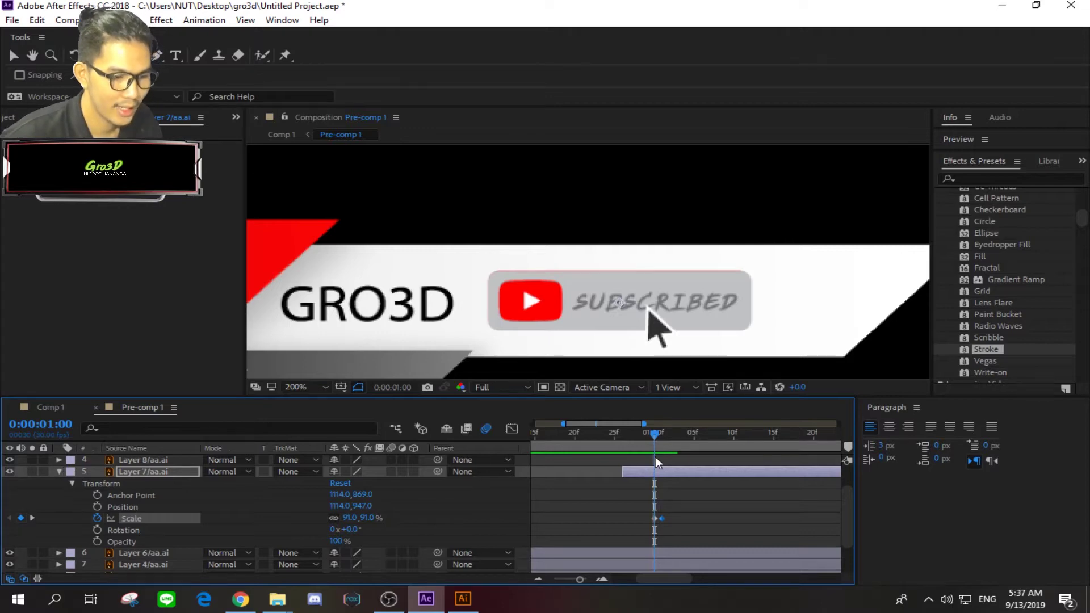
pyautogui.click(59, 472)
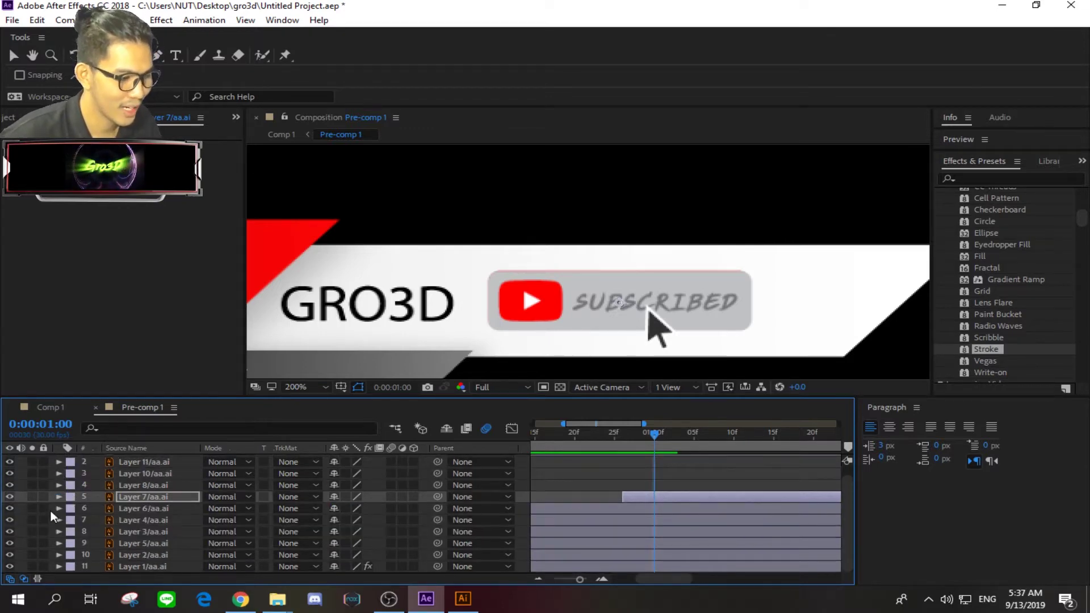
# Trim Layer 6's red Subscribe button so it ends at one second.
pyautogui.click(9, 509)
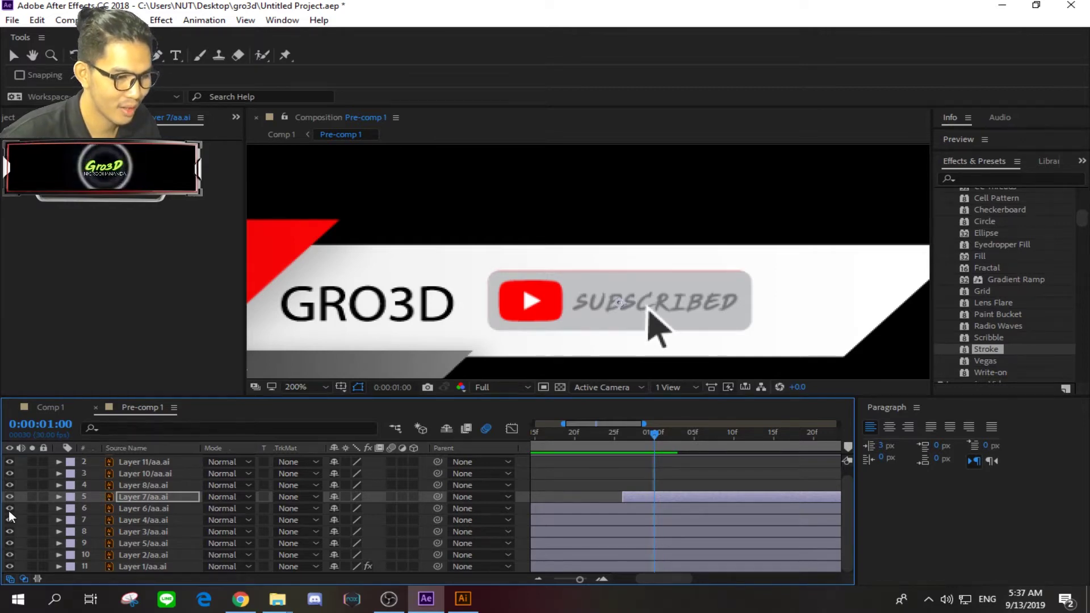
pyautogui.click(9, 509)
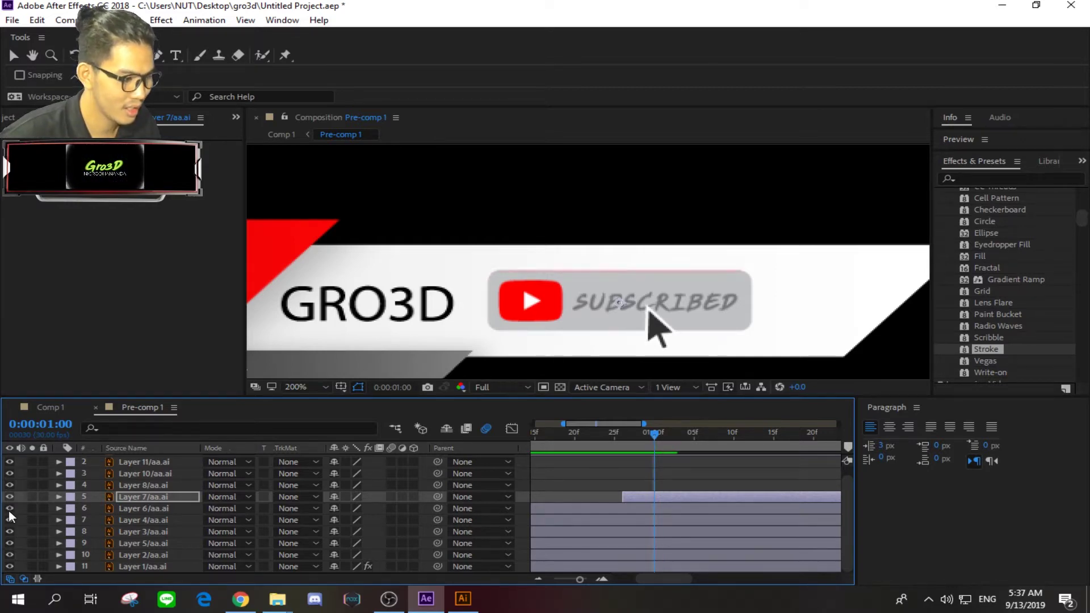
pyautogui.click(58, 509)
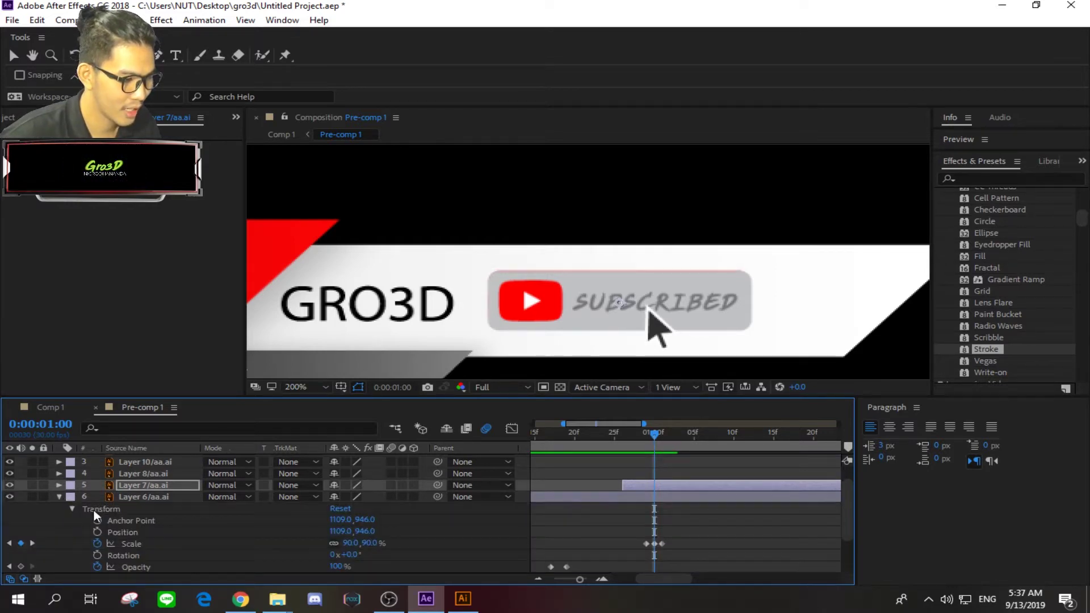
pyautogui.click(782, 500)
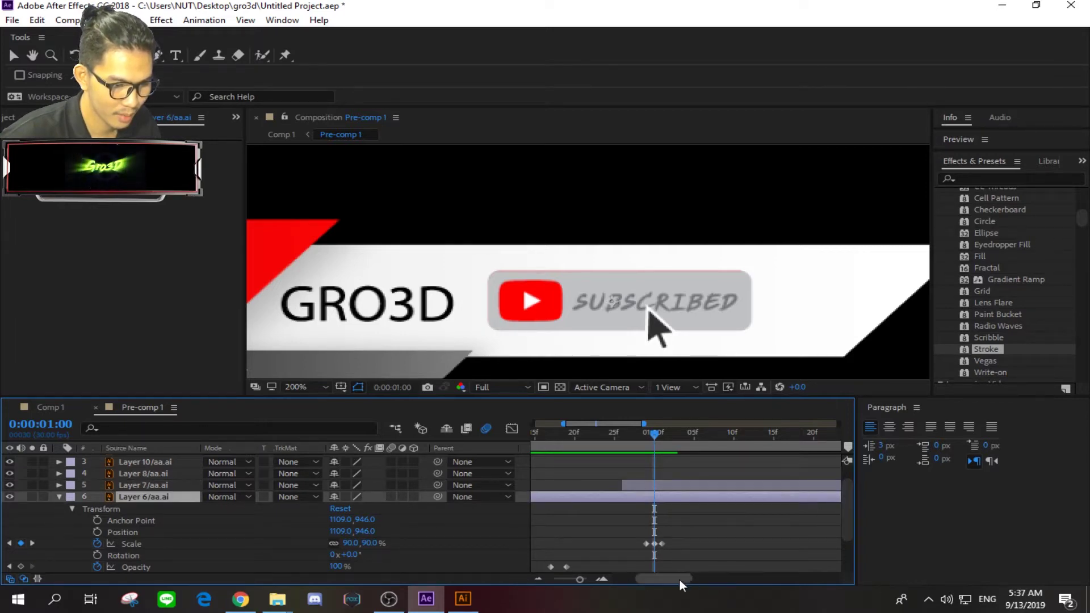
pyautogui.moveTo(579, 579); pyautogui.dragTo(554, 579)
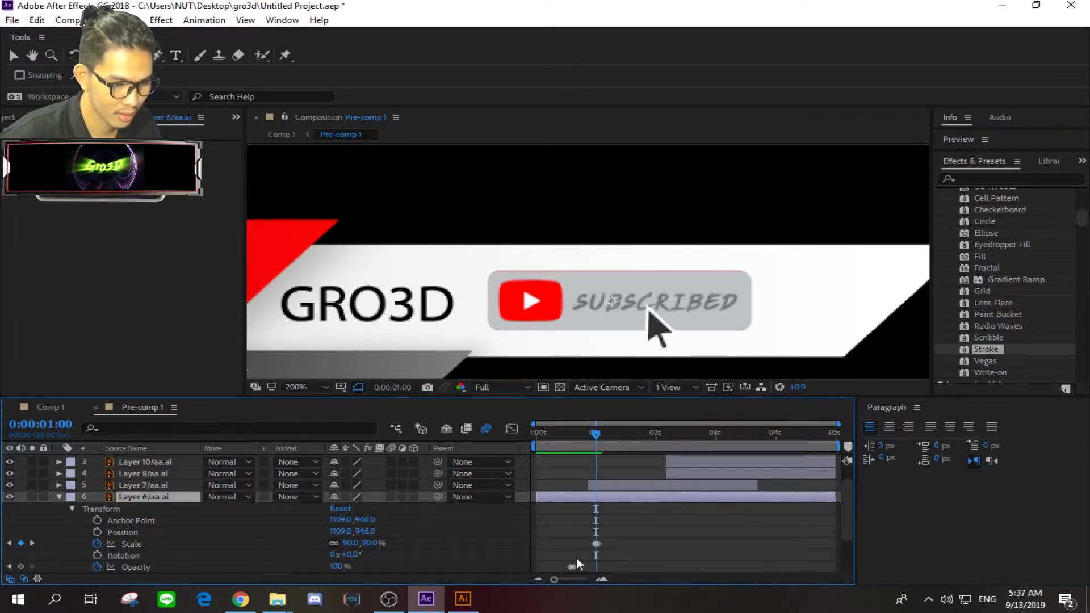
pyautogui.moveTo(836, 499); pyautogui.dragTo(597, 499)
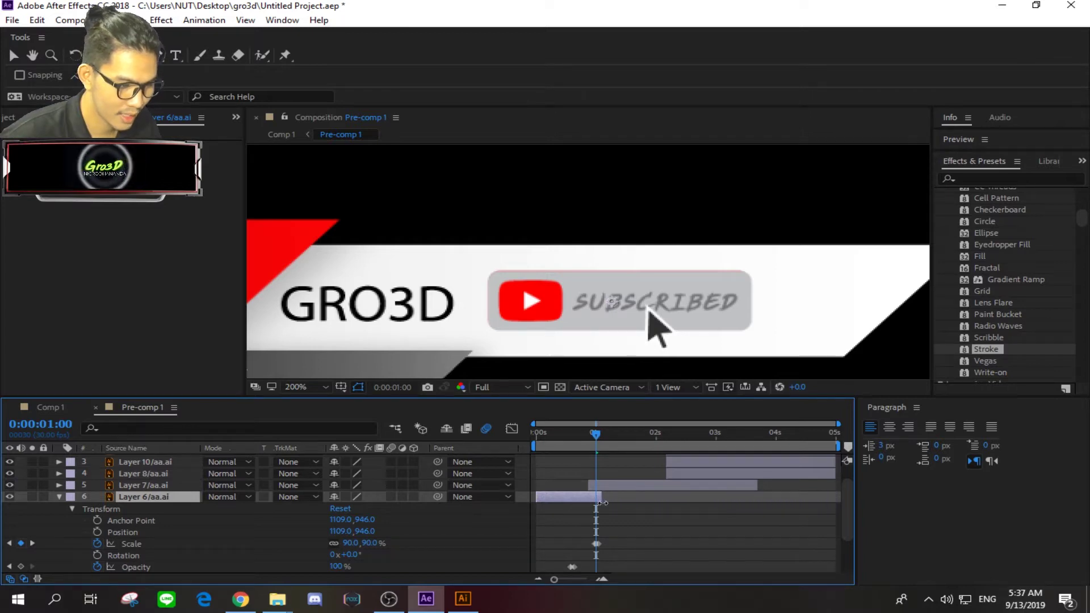
pyautogui.moveTo(554, 579); pyautogui.dragTo(587, 578)
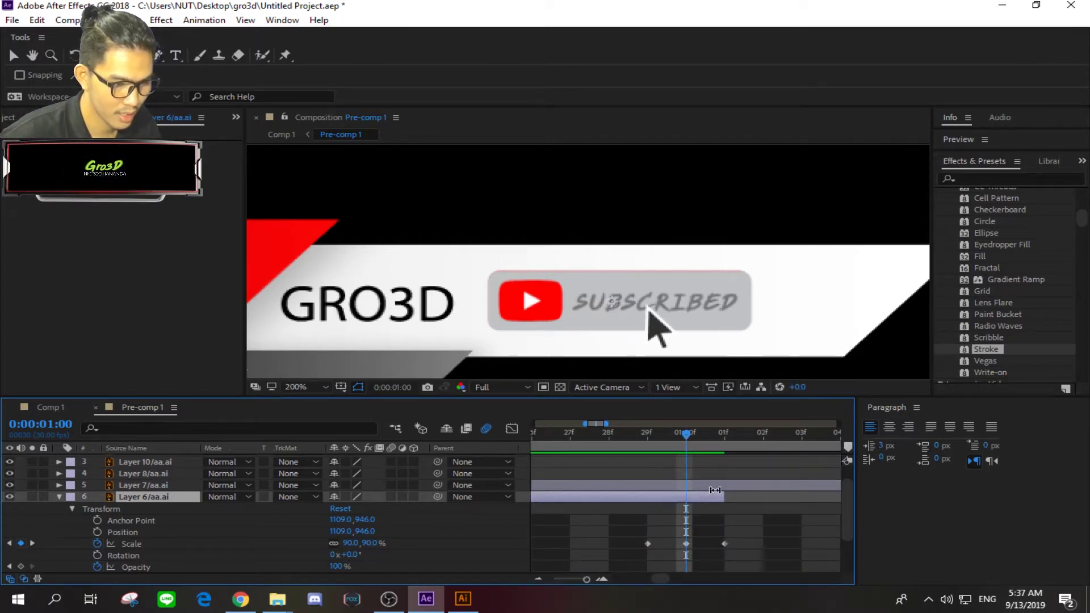
pyautogui.moveTo(688, 430); pyautogui.dragTo(682, 434)
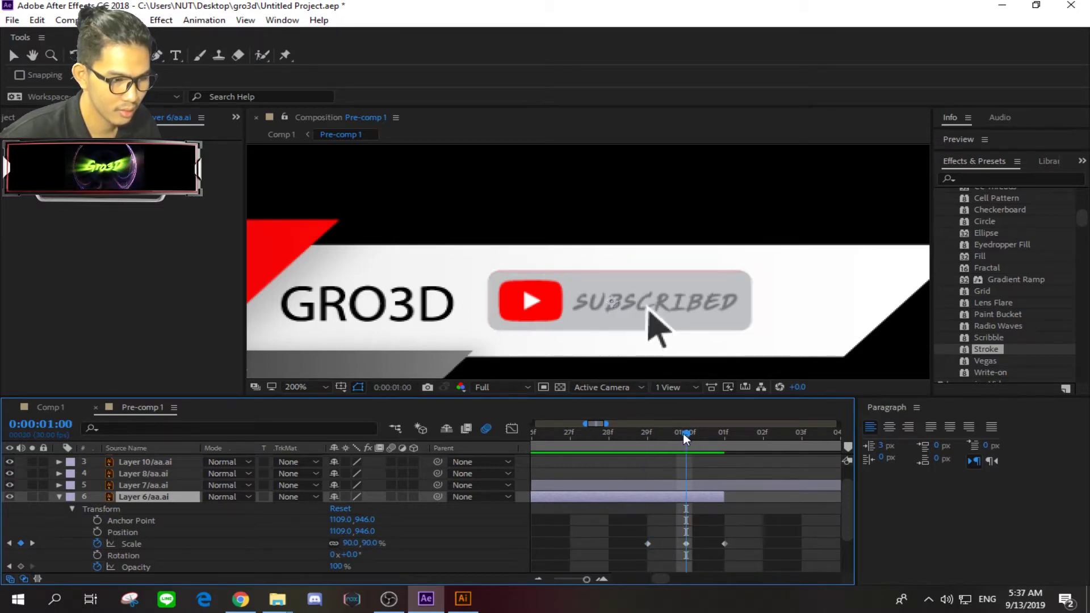
pyautogui.moveTo(689, 435); pyautogui.dragTo(682, 436)
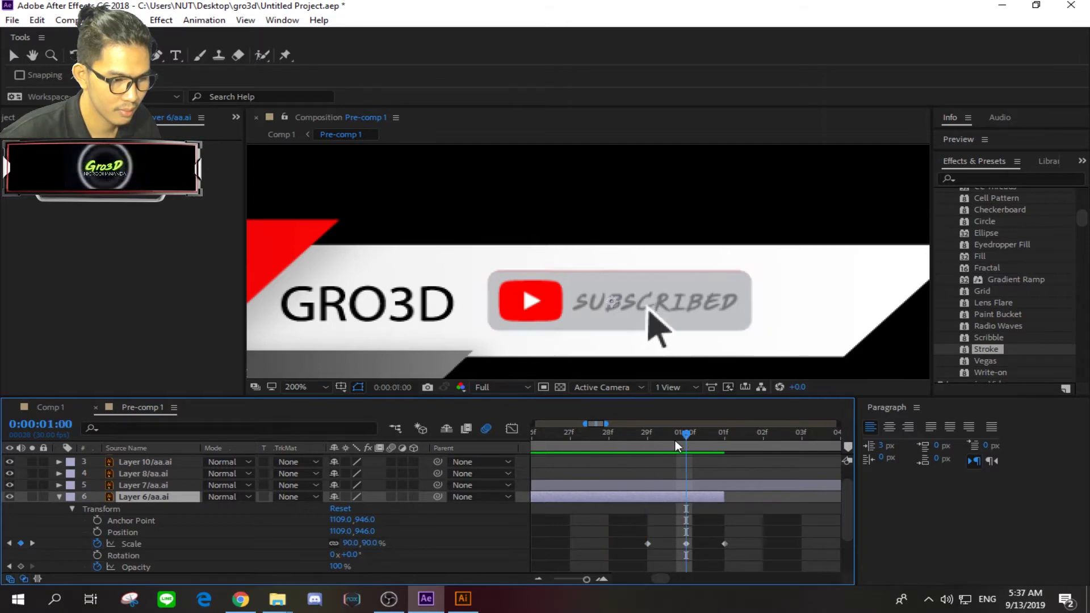
# Slide Layer 7 to start at one second so the gray Subscribed button takes over.
pyautogui.moveTo(587, 578); pyautogui.dragTo(584, 579)
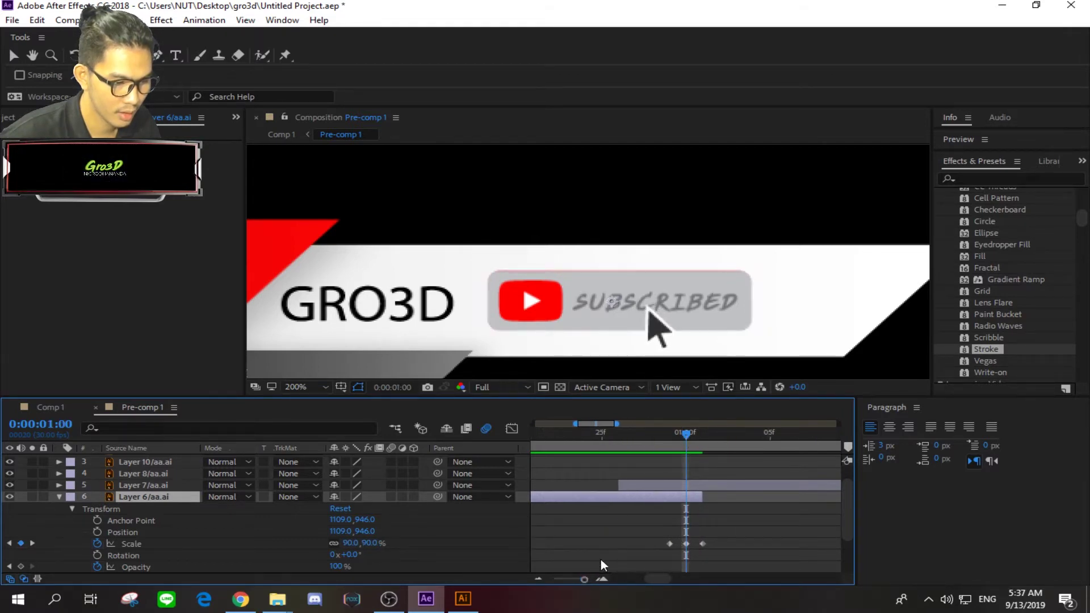
pyautogui.moveTo(630, 486); pyautogui.dragTo(685, 489)
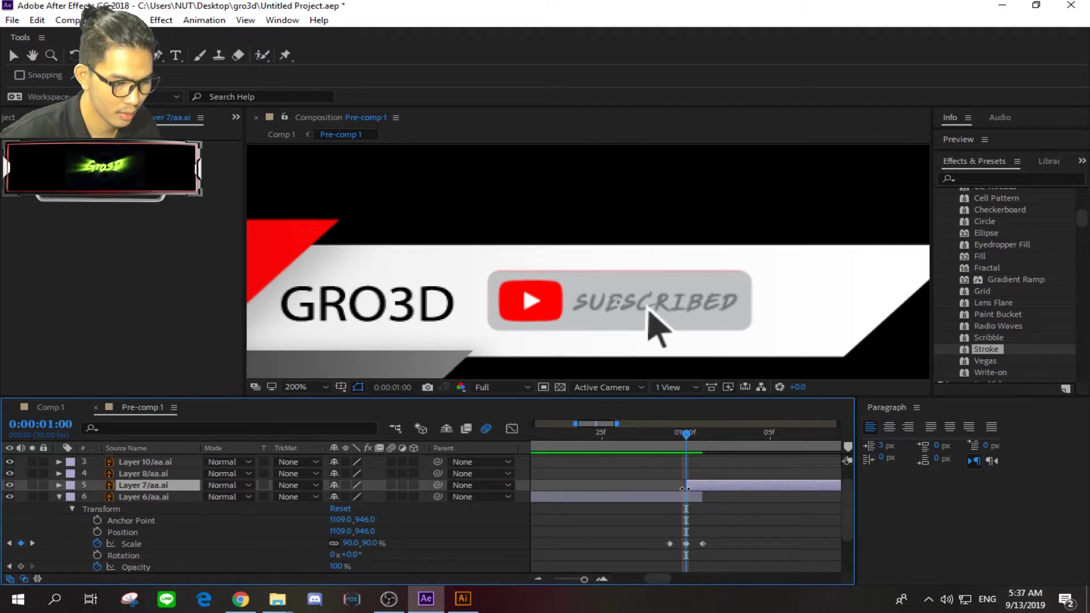
pyautogui.moveTo(686, 434); pyautogui.dragTo(686, 446)
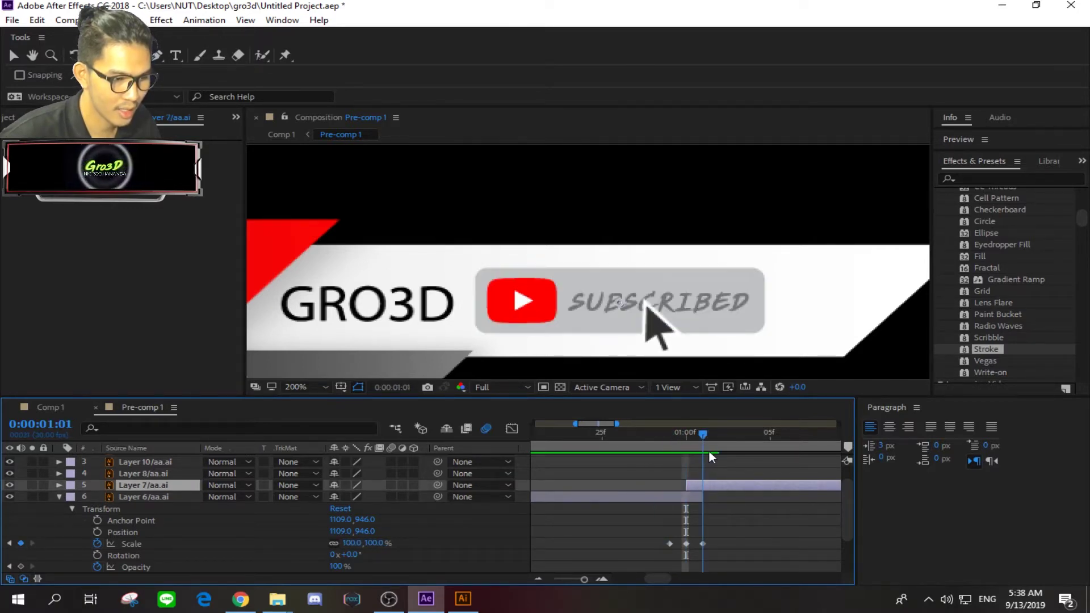
pyautogui.moveTo(686, 447)
pyautogui.mouseDown()
pyautogui.moveTo(662, 452)
pyautogui.moveTo(730, 470)
pyautogui.moveTo(513, 472)
pyautogui.mouseUp()
pyautogui.scroll(-6, 533, 288)
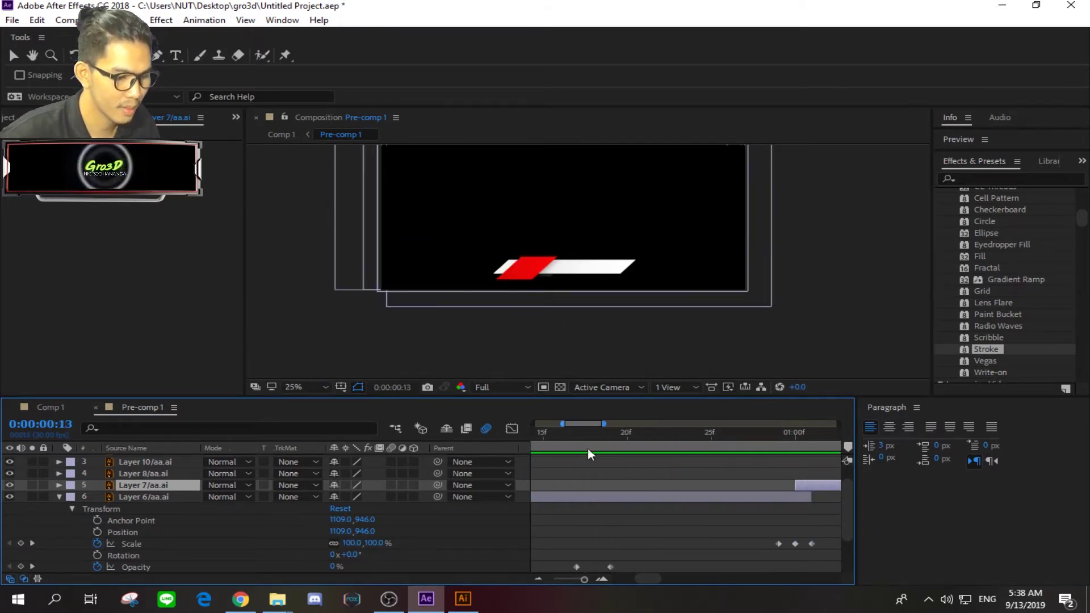
pyautogui.press('Home')
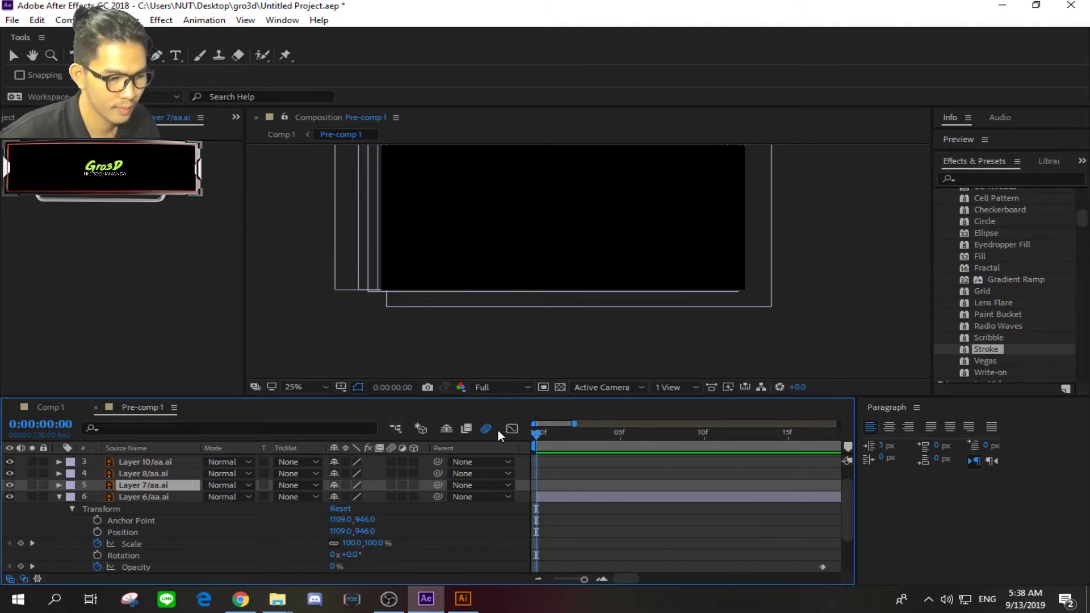
pyautogui.press('space')
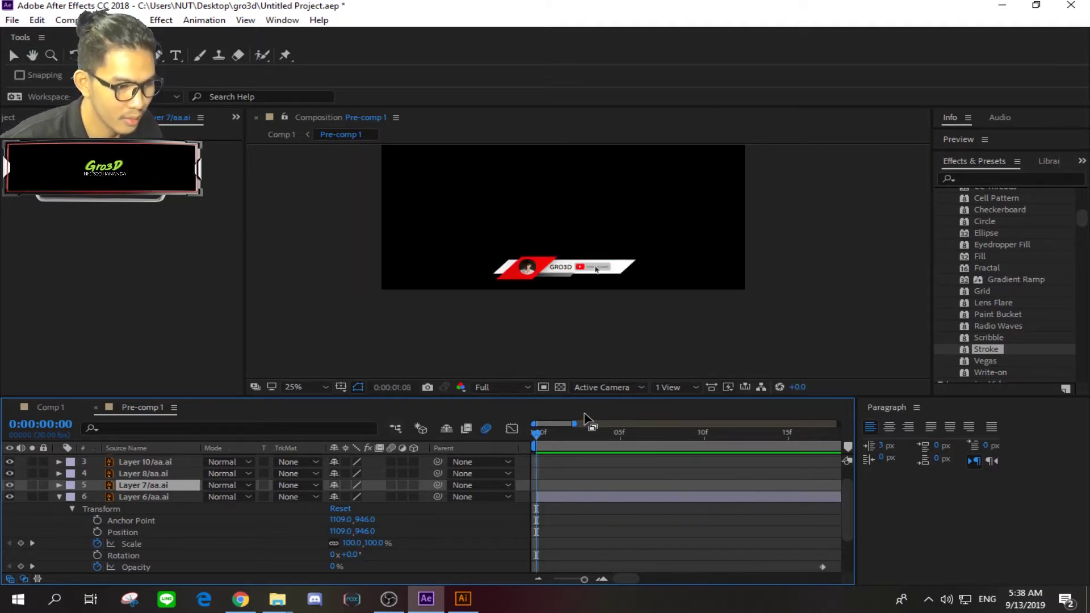
pyautogui.press('space')
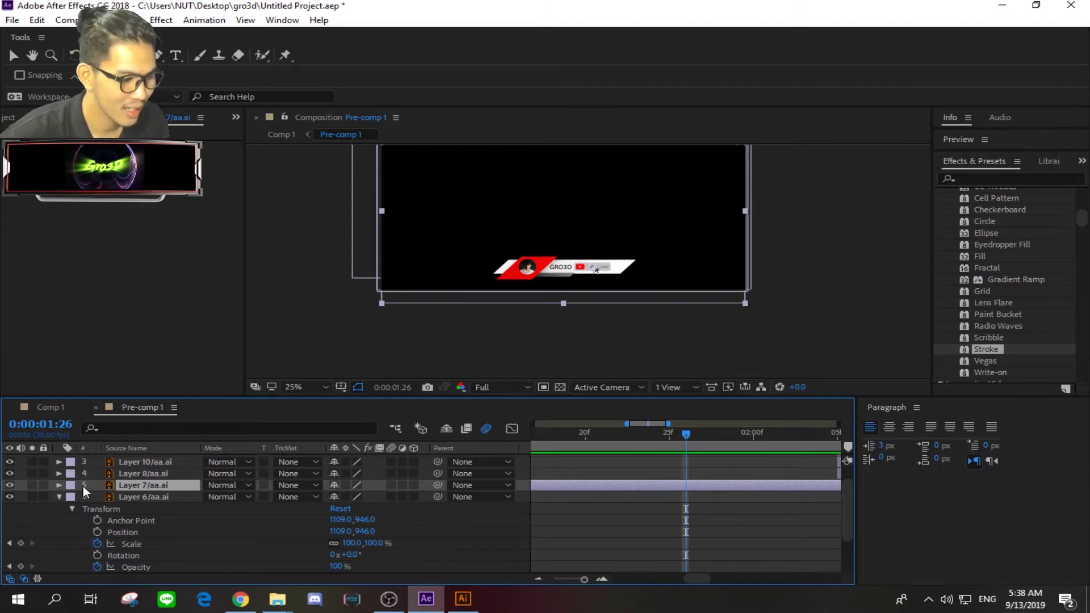
pyautogui.click(60, 497)
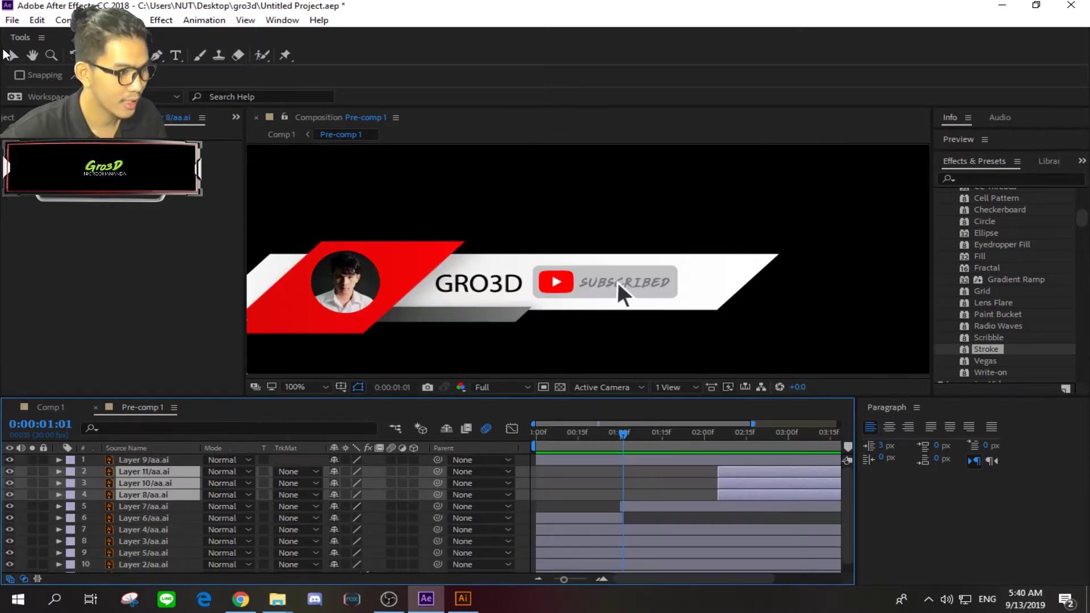
# Move layers 2–4 to start at one second and make them visible again.
pyautogui.moveTo(746, 491); pyautogui.dragTo(658, 492)
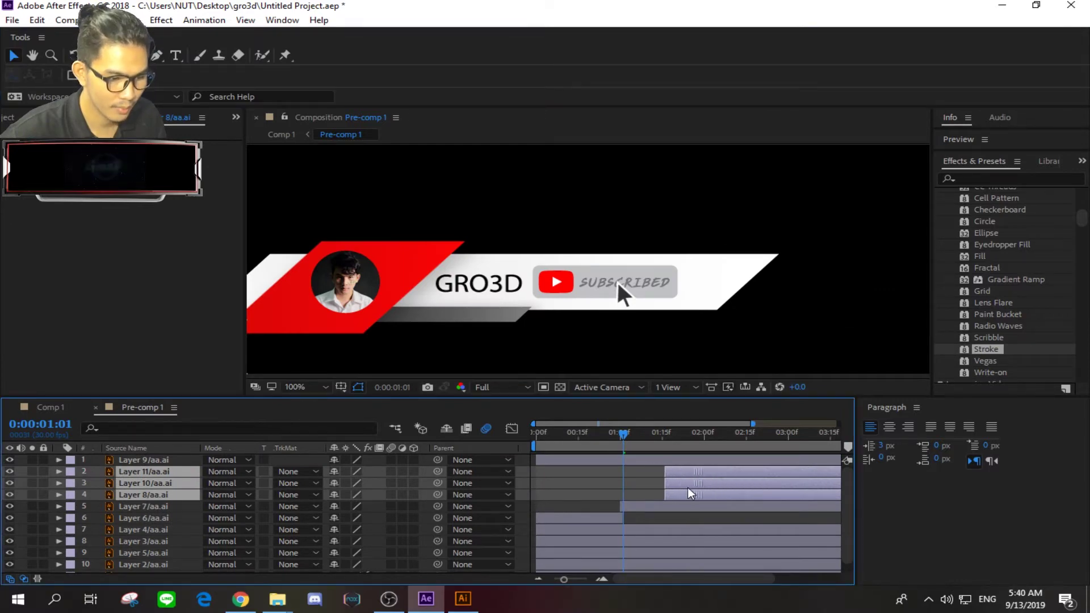
pyautogui.moveTo(564, 579); pyautogui.dragTo(587, 580)
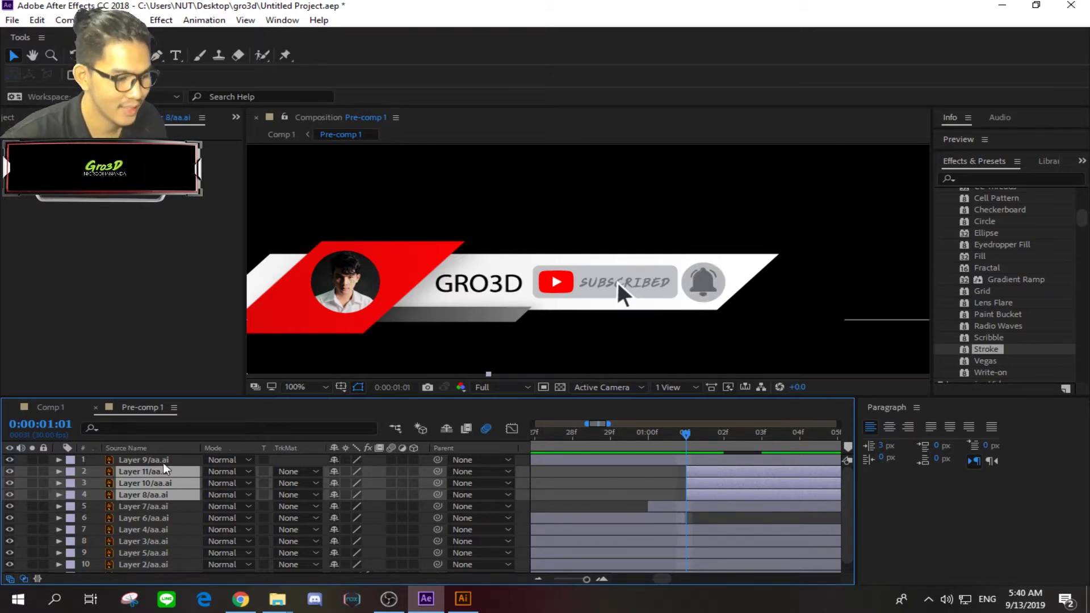
pyautogui.moveTo(9, 483)
pyautogui.mouseDown()
pyautogui.moveTo(12, 472)
pyautogui.moveTo(9, 494)
pyautogui.mouseUp()
pyautogui.click(568, 498)
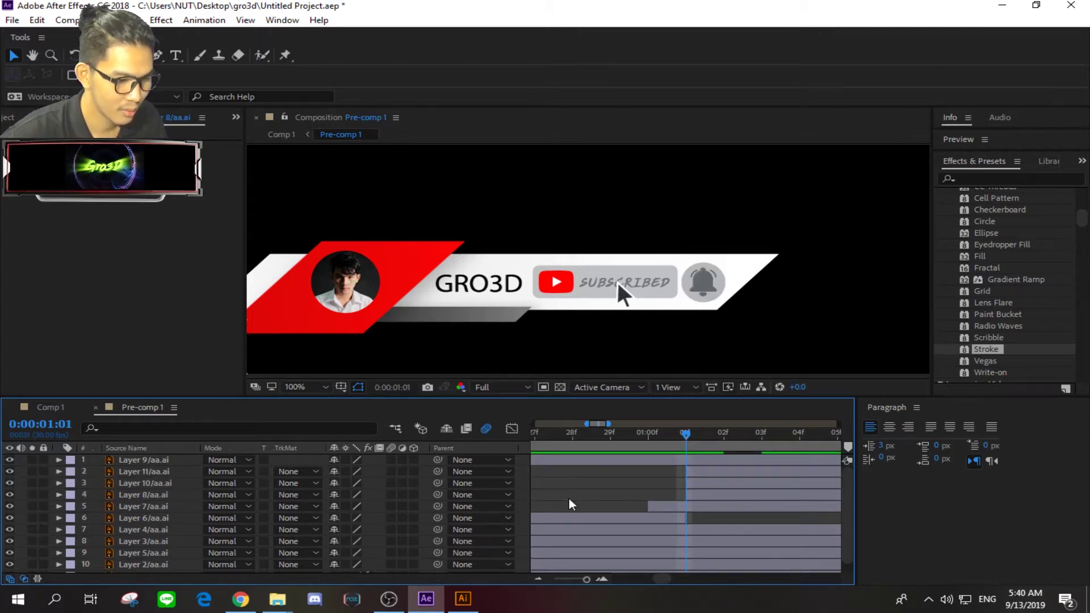
pyautogui.click(9, 481)
# Delay Layers 11 and 8 to start at 02f and place Layer 10 below Layer 8.
pyautogui.click(700, 481)
pyautogui.keyDown('shift'); pyautogui.click(697, 472); pyautogui.keyUp('shift')
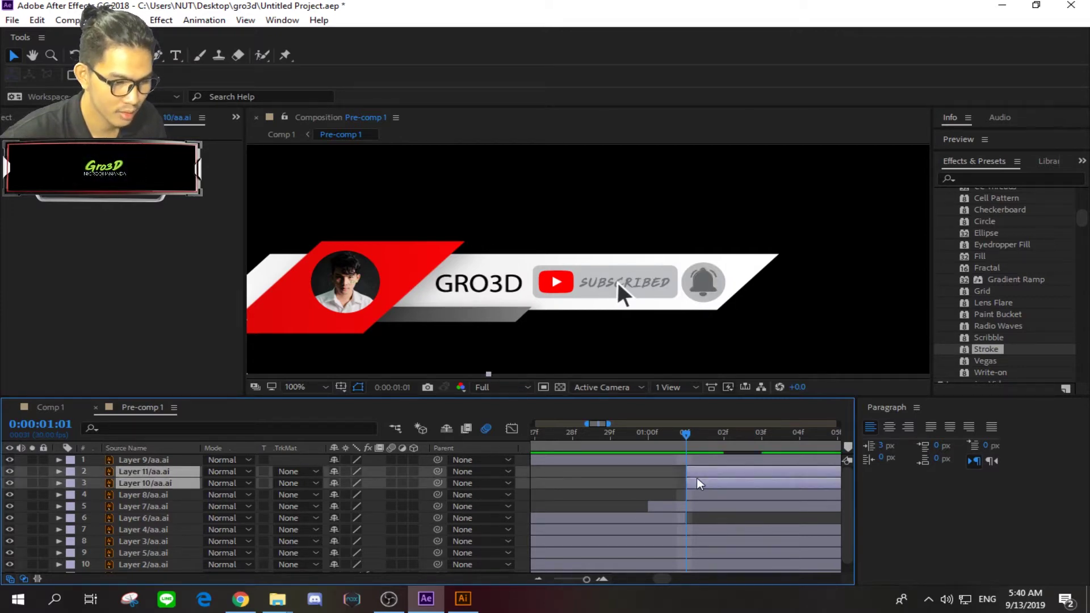
pyautogui.moveTo(697, 478)
pyautogui.mouseDown()
pyautogui.moveTo(732, 482)
pyautogui.moveTo(696, 481)
pyautogui.mouseUp()
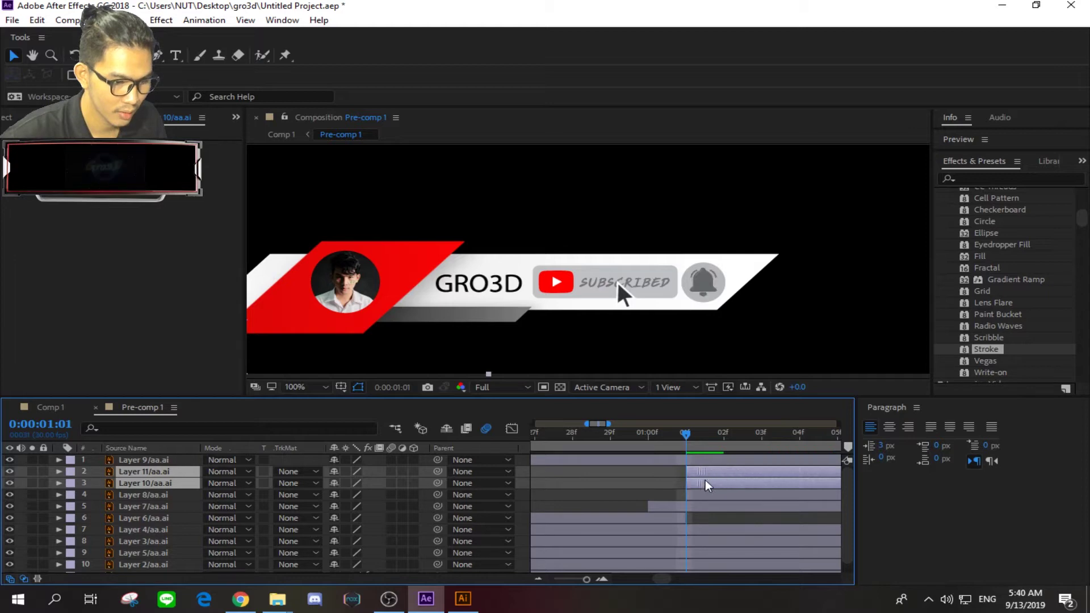
pyautogui.click(700, 493)
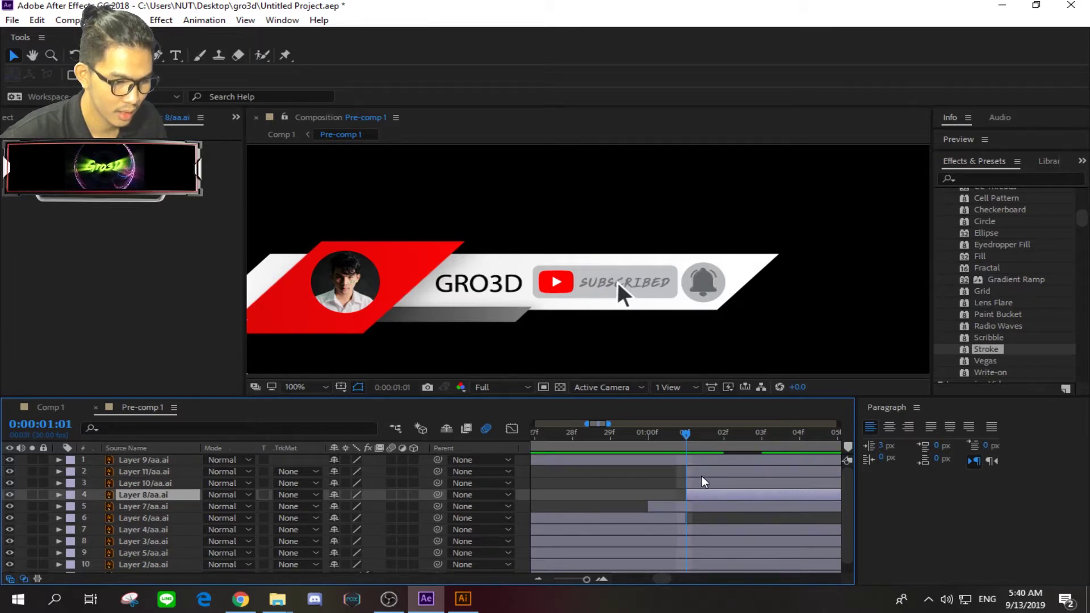
pyautogui.click(696, 472)
pyautogui.click(715, 482)
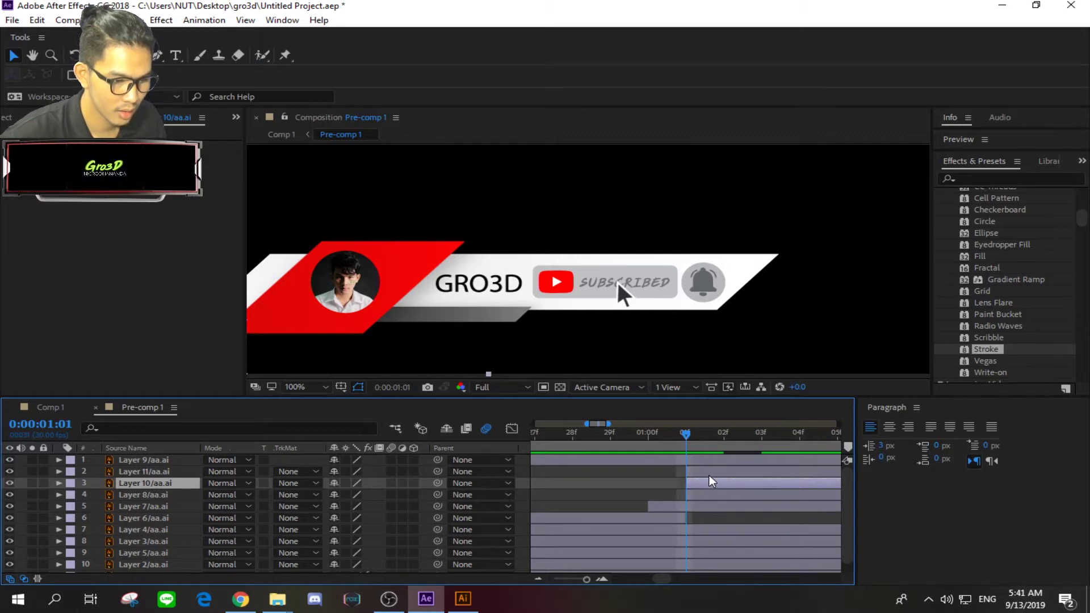
pyautogui.moveTo(710, 474)
pyautogui.mouseDown()
pyautogui.moveTo(737, 476)
pyautogui.moveTo(725, 493)
pyautogui.mouseUp()
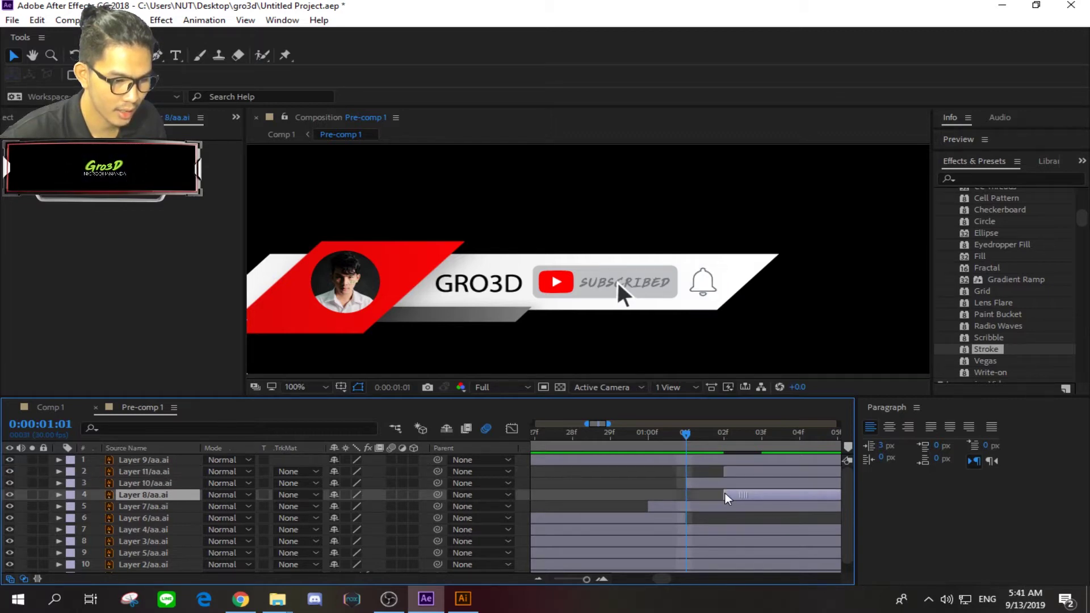
pyautogui.moveTo(151, 484); pyautogui.dragTo(151, 496)
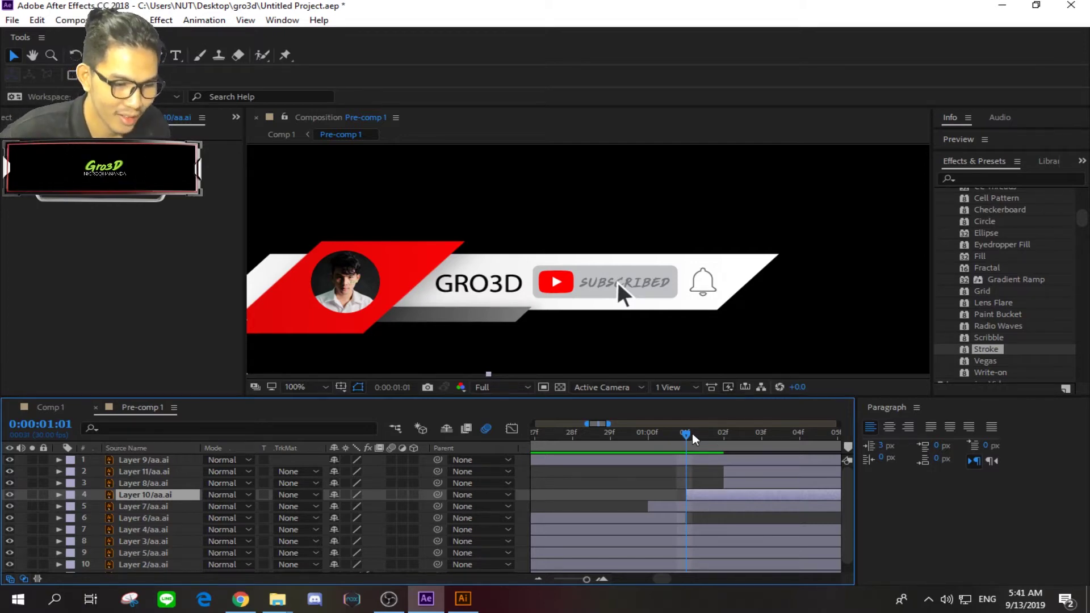
pyautogui.moveTo(692, 433)
pyautogui.mouseDown()
pyautogui.moveTo(601, 455)
pyautogui.moveTo(646, 463)
pyautogui.mouseUp()
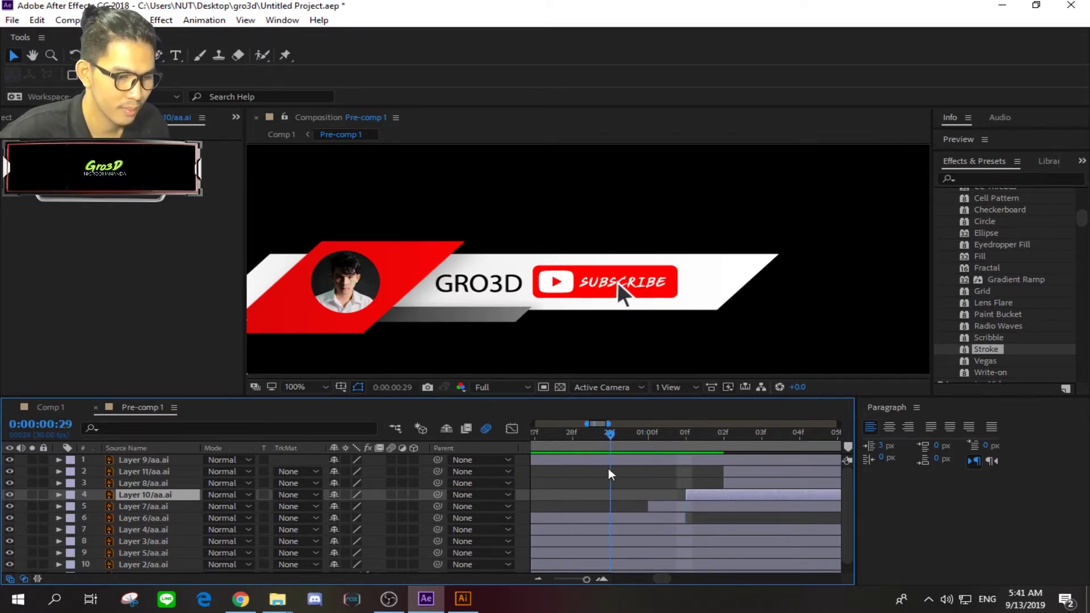
pyautogui.moveTo(653, 462); pyautogui.dragTo(648, 469)
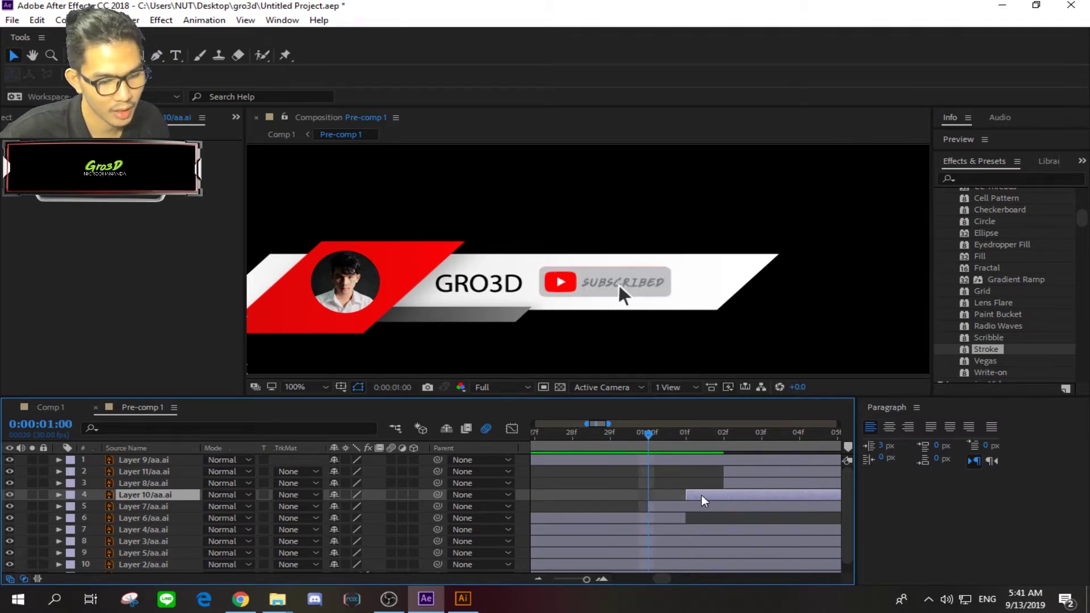
pyautogui.moveTo(702, 500); pyautogui.dragTo(664, 499)
pyautogui.click(620, 440)
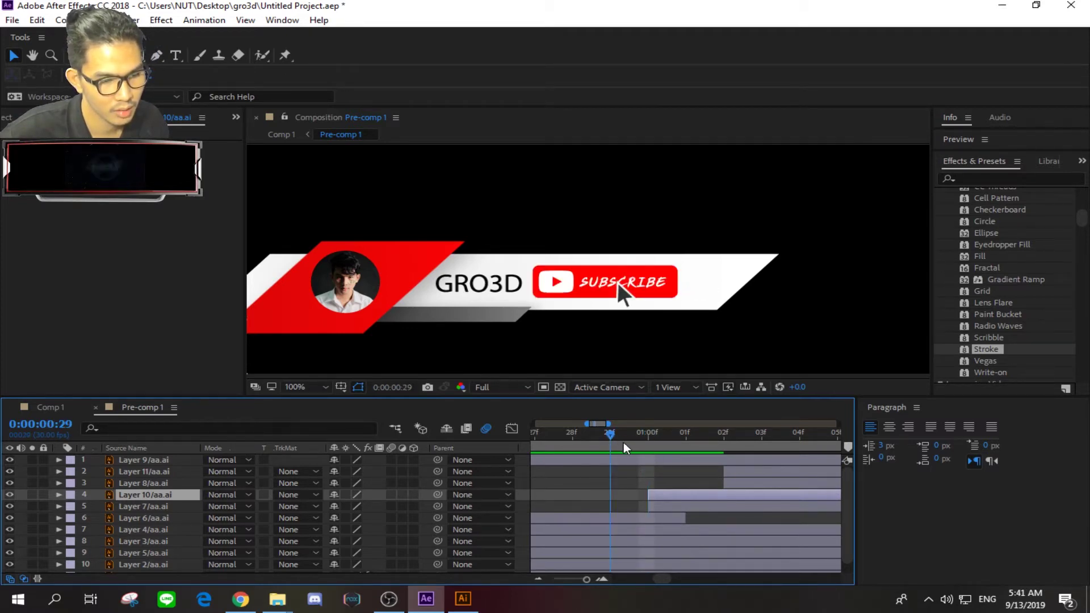
pyautogui.moveTo(624, 449); pyautogui.dragTo(683, 467)
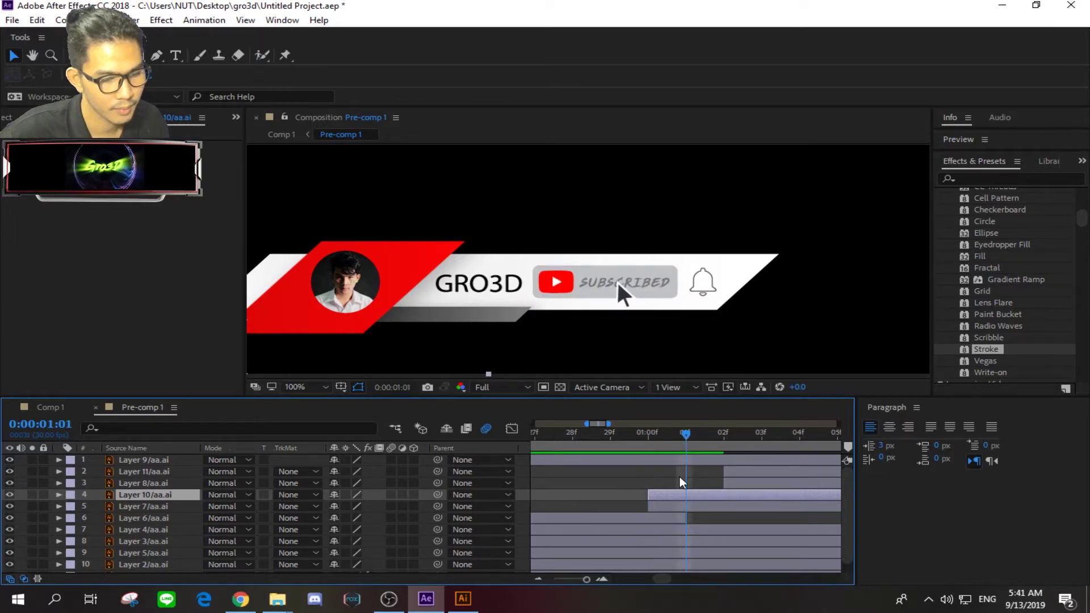
pyautogui.moveTo(693, 441); pyautogui.dragTo(670, 456)
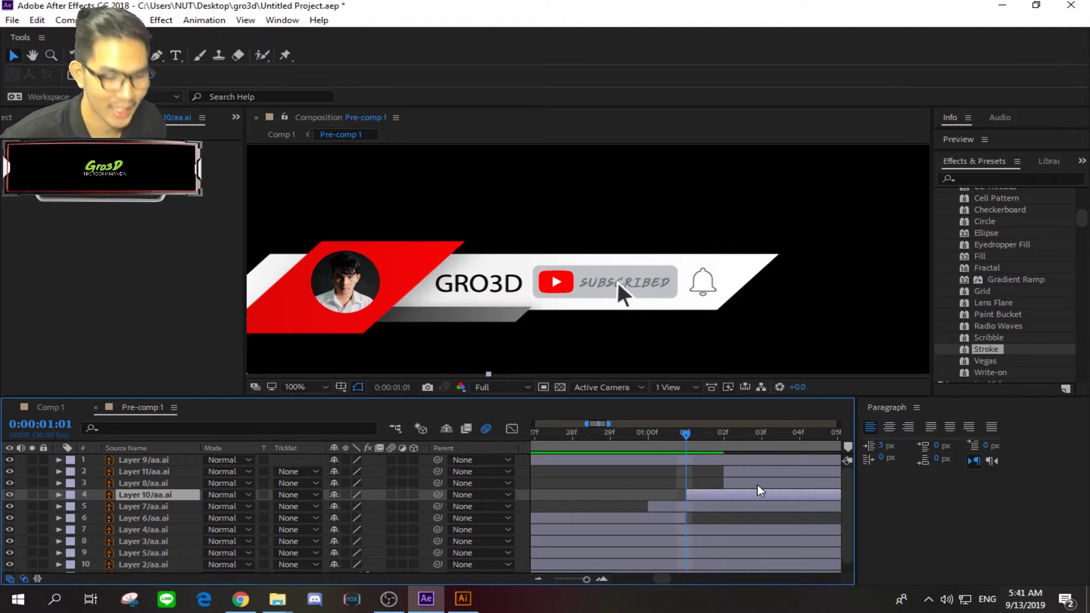
# Keyframe Layer 9's Position so the cursor moves right onto the bell by 03f.
pyautogui.click(58, 464)
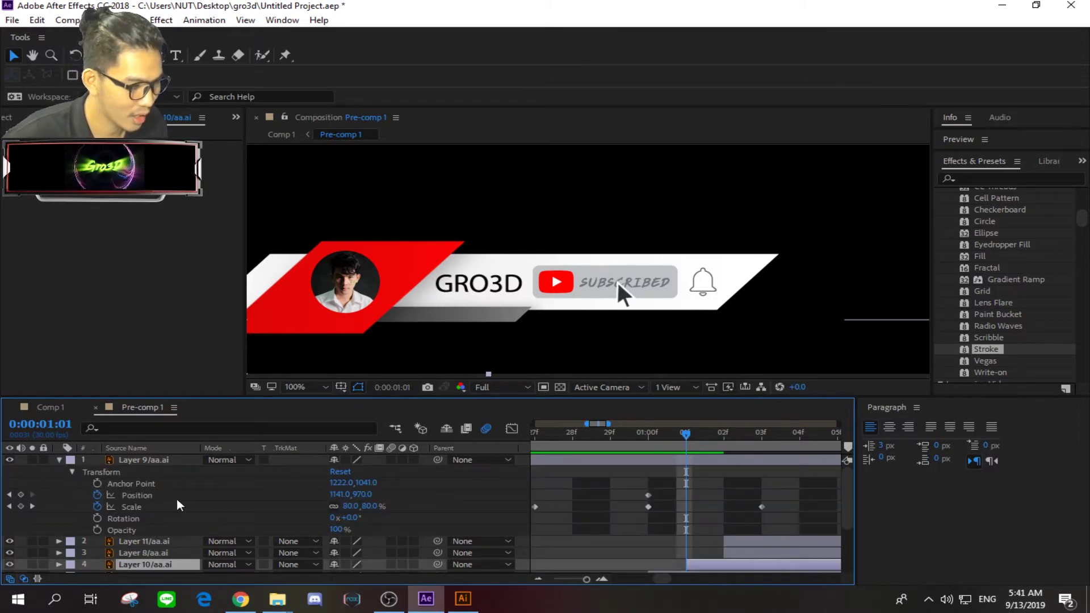
pyautogui.click(21, 495)
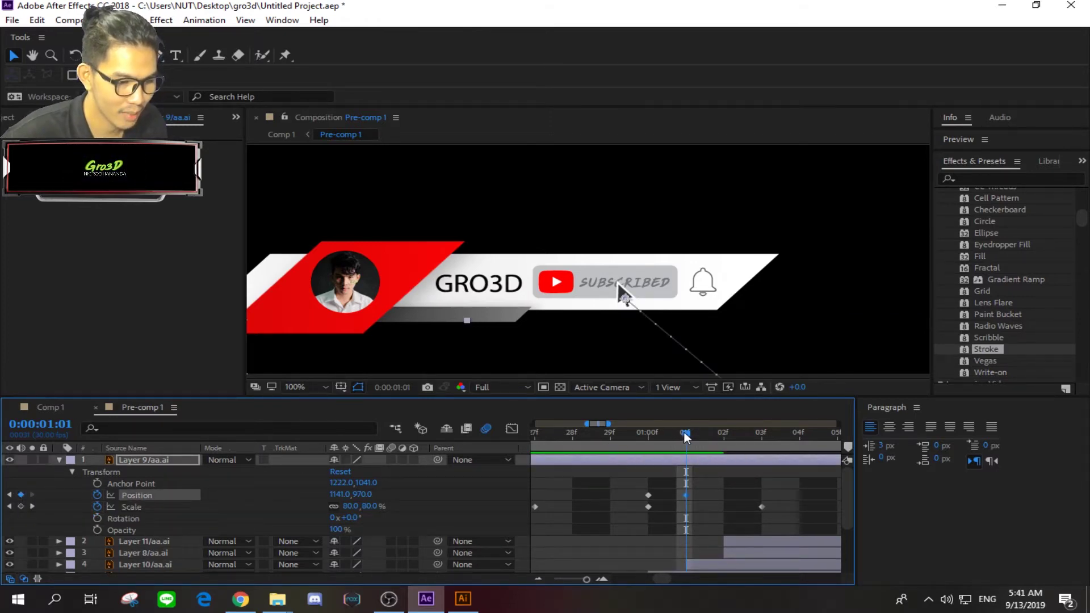
pyautogui.moveTo(683, 433); pyautogui.dragTo(759, 433)
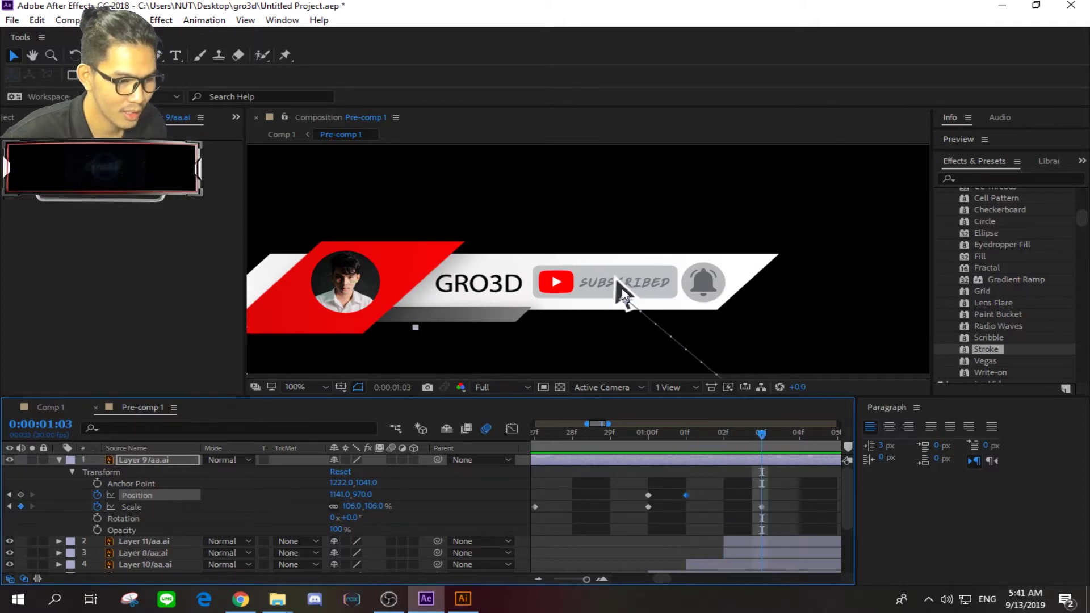
pyautogui.moveTo(625, 297); pyautogui.dragTo(711, 292)
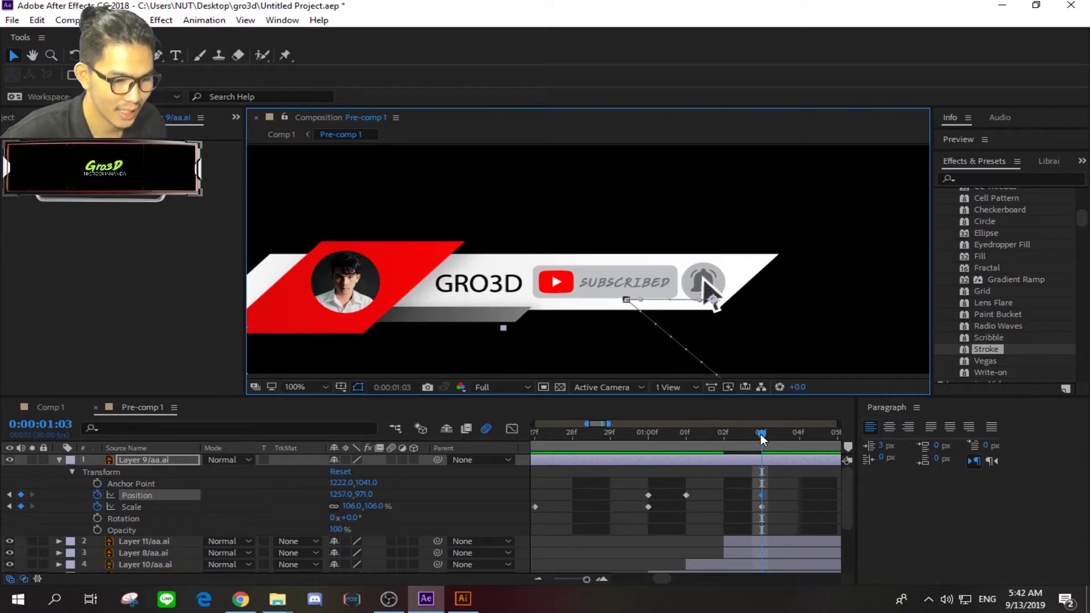
pyautogui.moveTo(761, 434); pyautogui.dragTo(537, 437)
pyautogui.press('space')
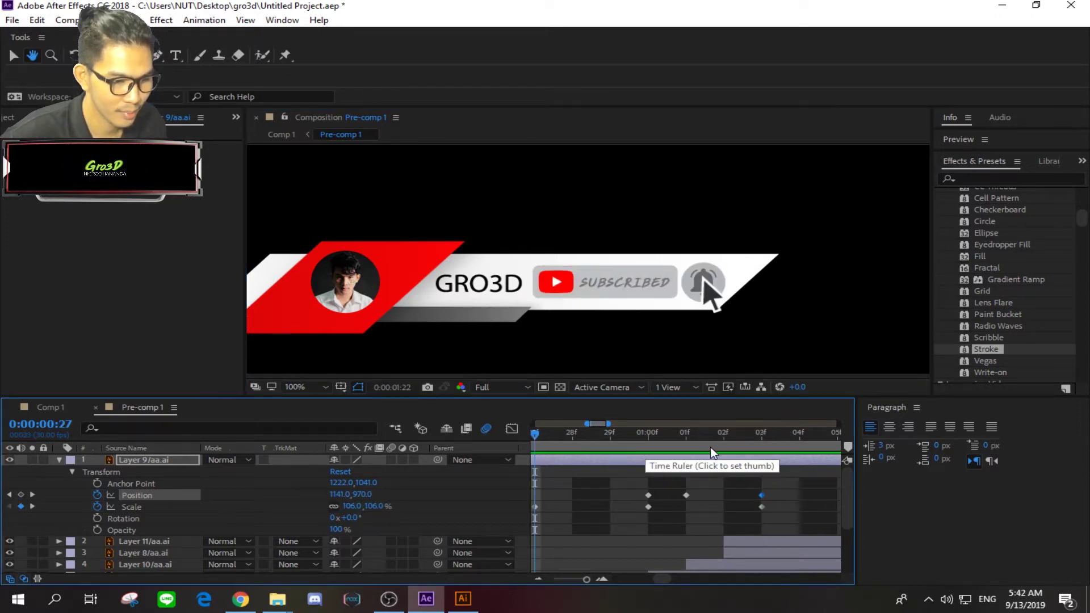
pyautogui.press('space')
# Shift the Position keyframe later so the cursor reaches 1257, 971 at 0:00:01:08.
pyautogui.moveTo(591, 578); pyautogui.dragTo(568, 579)
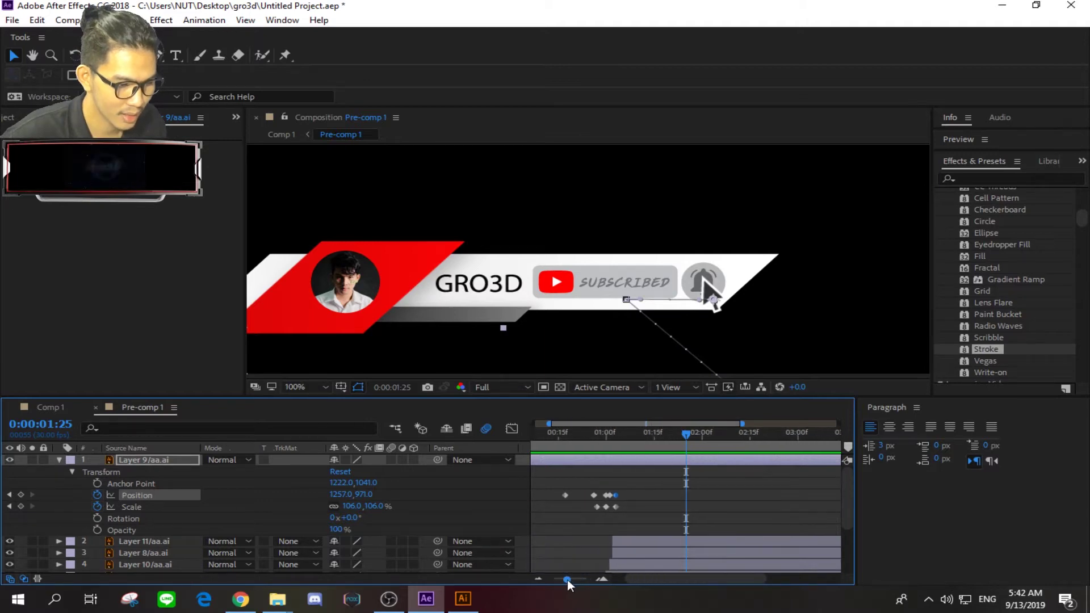
pyautogui.moveTo(683, 438); pyautogui.dragTo(605, 436)
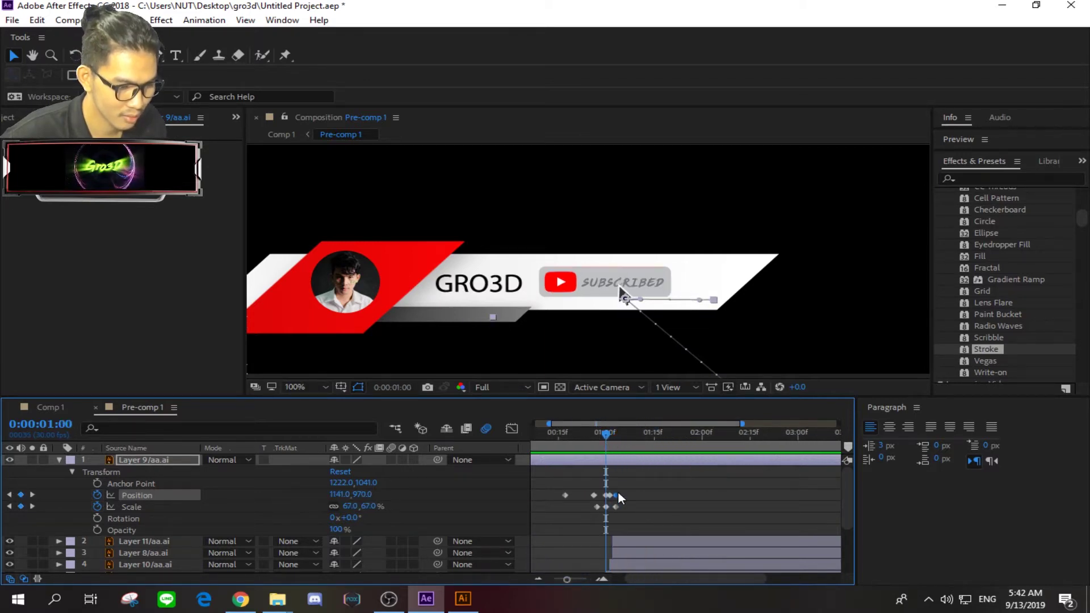
pyautogui.moveTo(614, 495); pyautogui.dragTo(632, 495)
pyautogui.press('space')
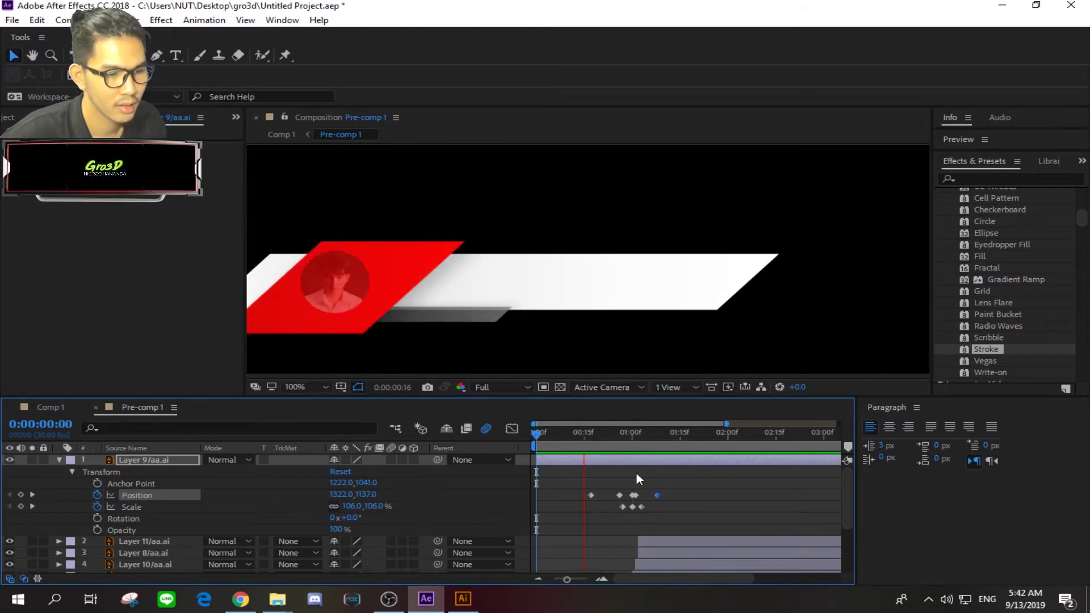
pyautogui.press('space')
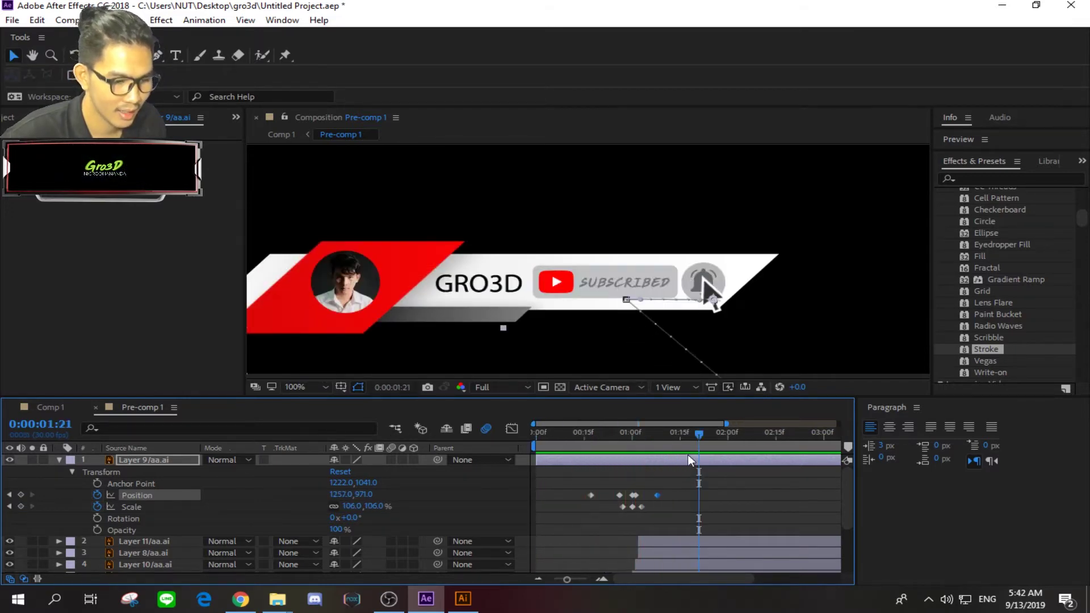
pyautogui.moveTo(692, 433); pyautogui.dragTo(652, 444)
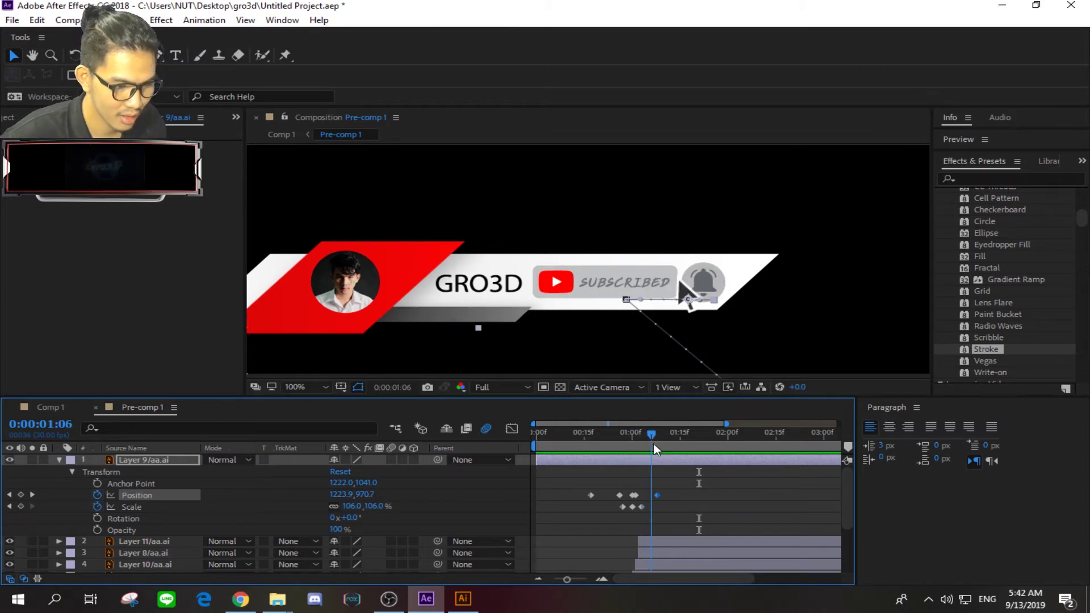
pyautogui.press('space')
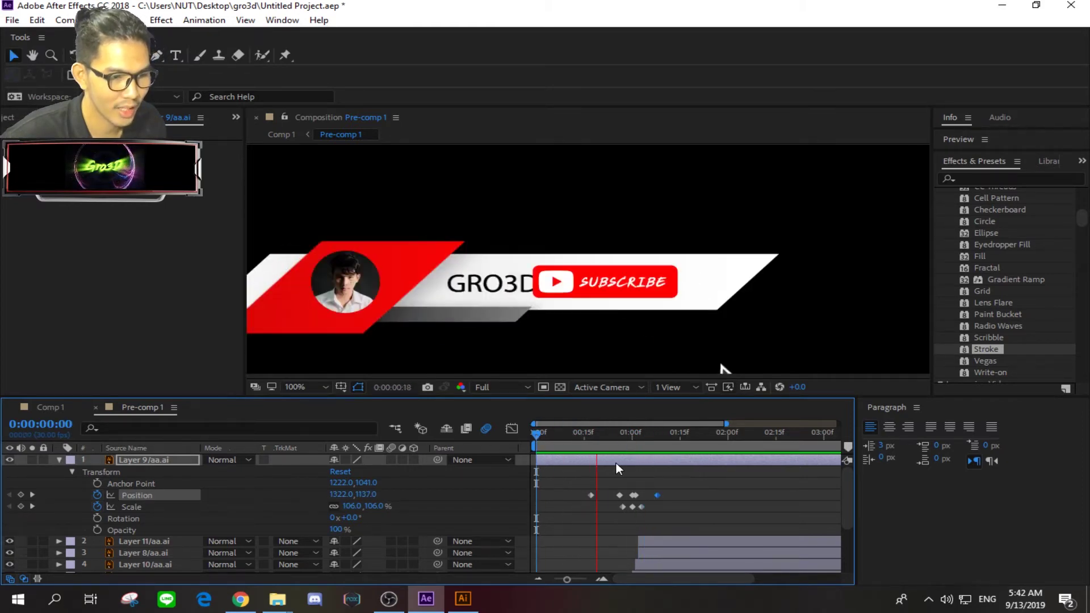
pyautogui.press('space')
pyautogui.click(644, 427)
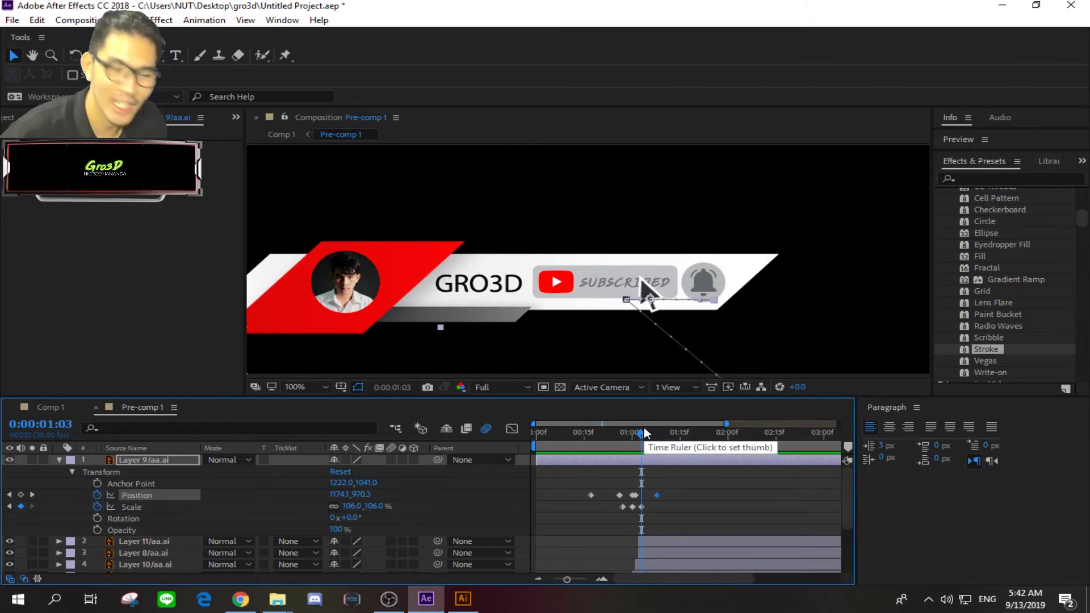
pyautogui.moveTo(640, 431); pyautogui.dragTo(662, 431)
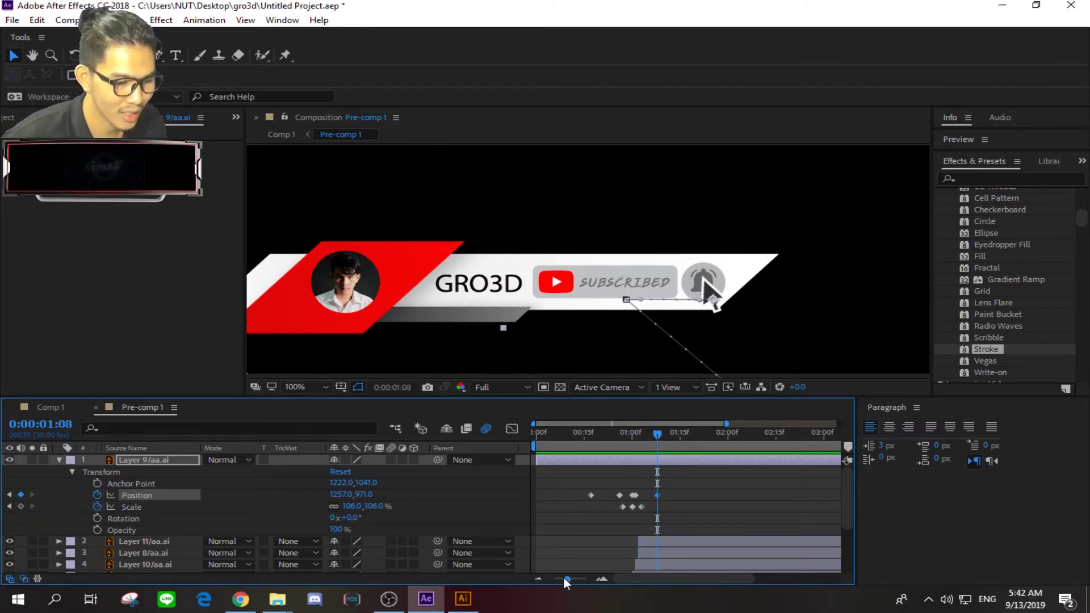
pyautogui.moveTo(566, 578); pyautogui.dragTo(581, 577)
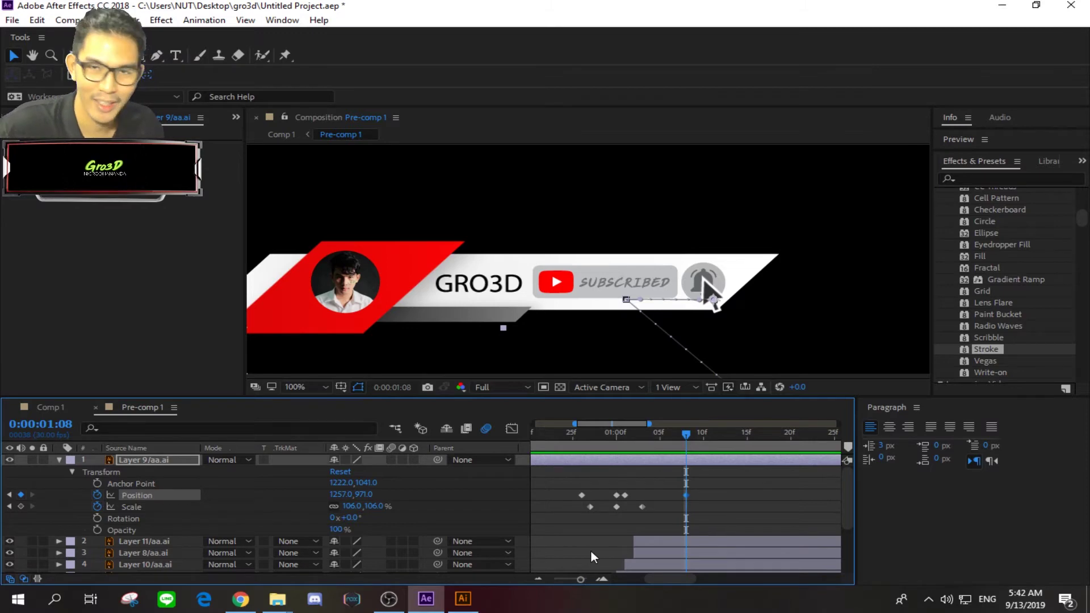
pyautogui.click(651, 554)
# Delay Layers 11 and 8 to start later and preview the layer animation.
pyautogui.keyDown('shift'); pyautogui.click(650, 545); pyautogui.keyUp('shift')
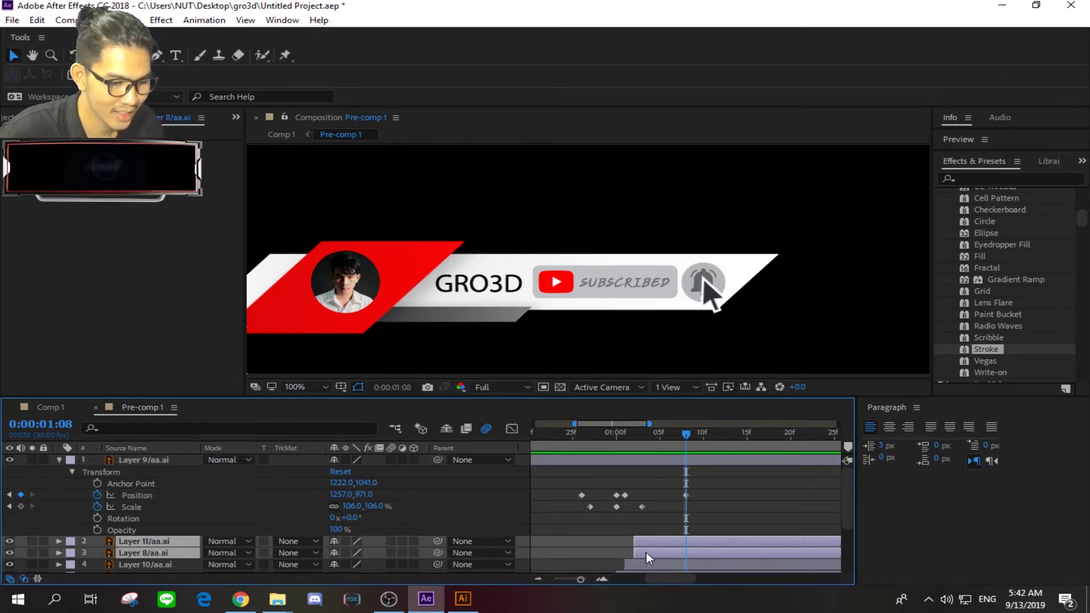
pyautogui.doubleClick(646, 553)
pyautogui.moveTo(653, 553); pyautogui.dragTo(737, 553)
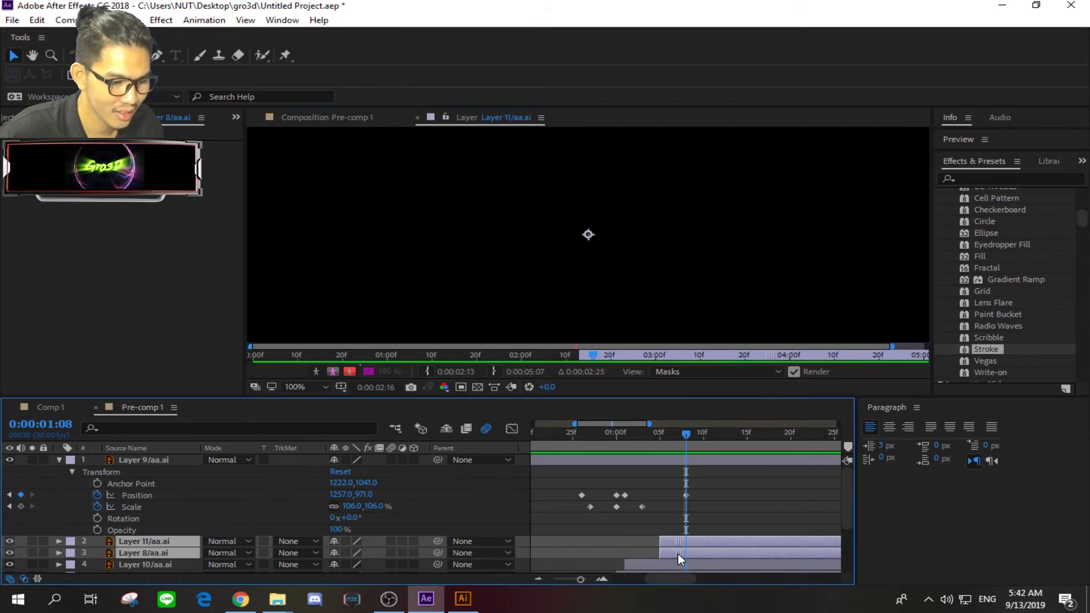
pyautogui.moveTo(681, 434); pyautogui.dragTo(668, 433)
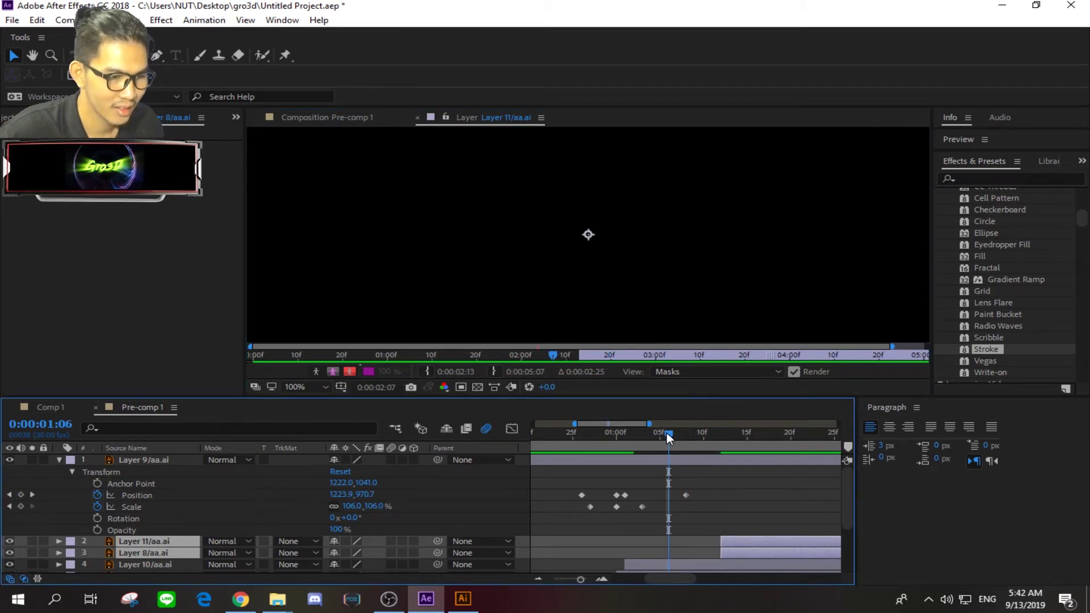
pyautogui.scroll(-1, 627, 281)
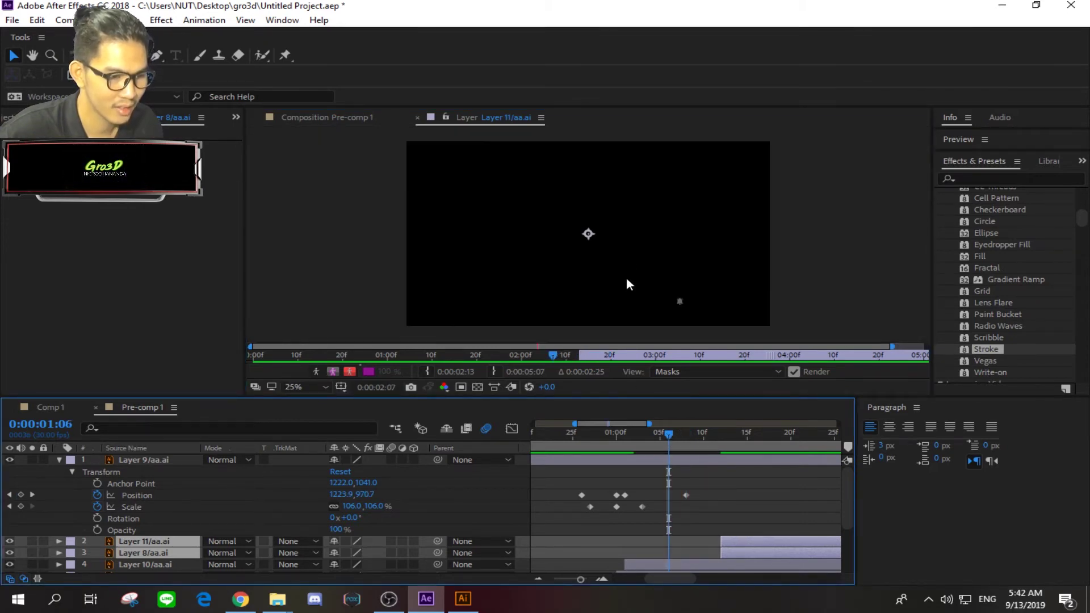
pyautogui.moveTo(668, 434); pyautogui.dragTo(642, 434)
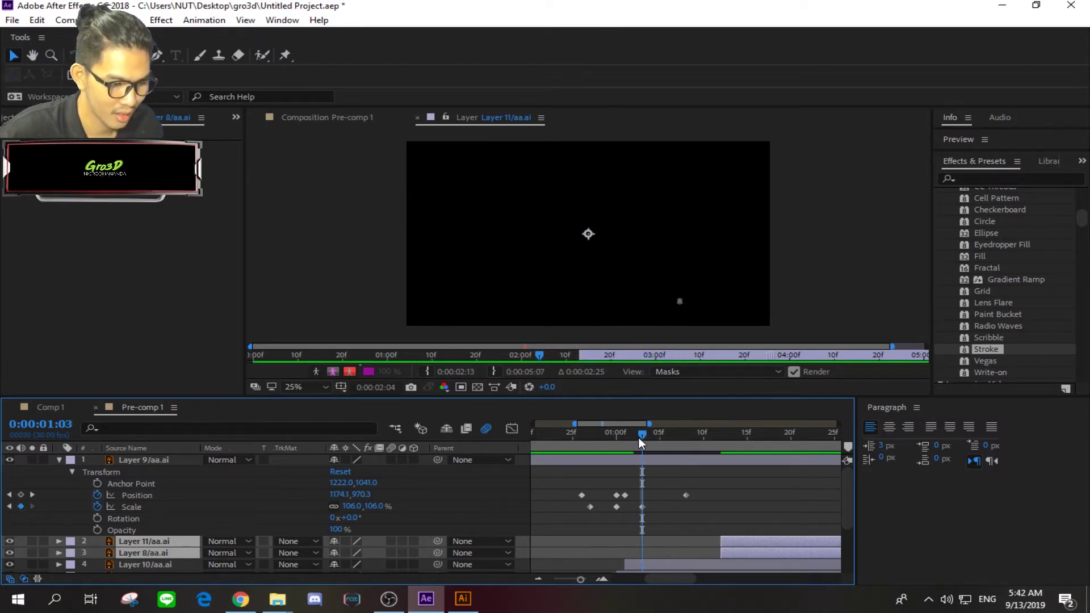
pyautogui.scroll(-3, 641, 510)
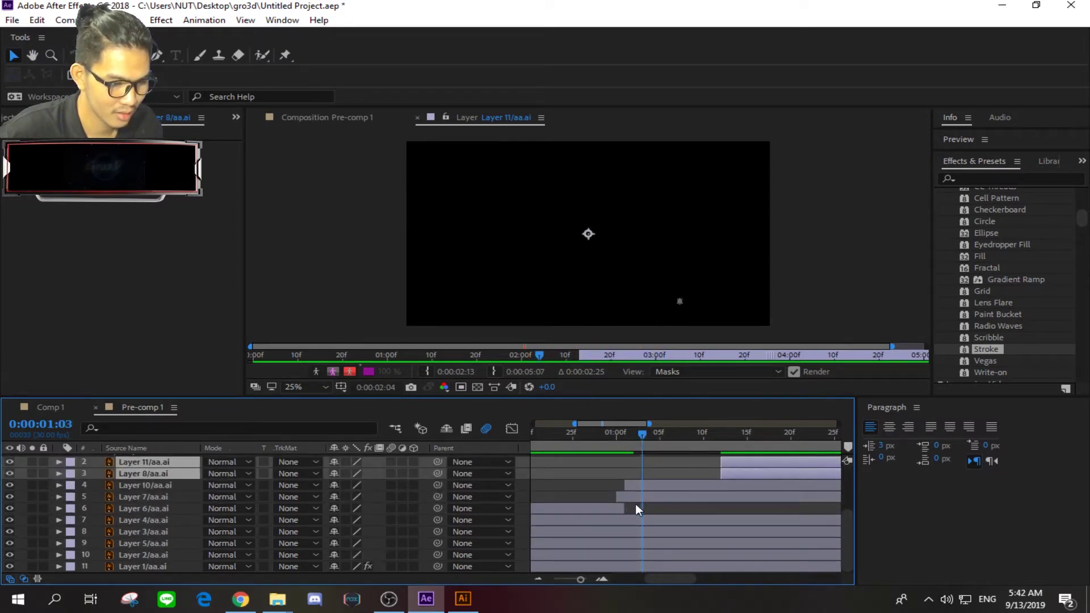
pyautogui.press('space')
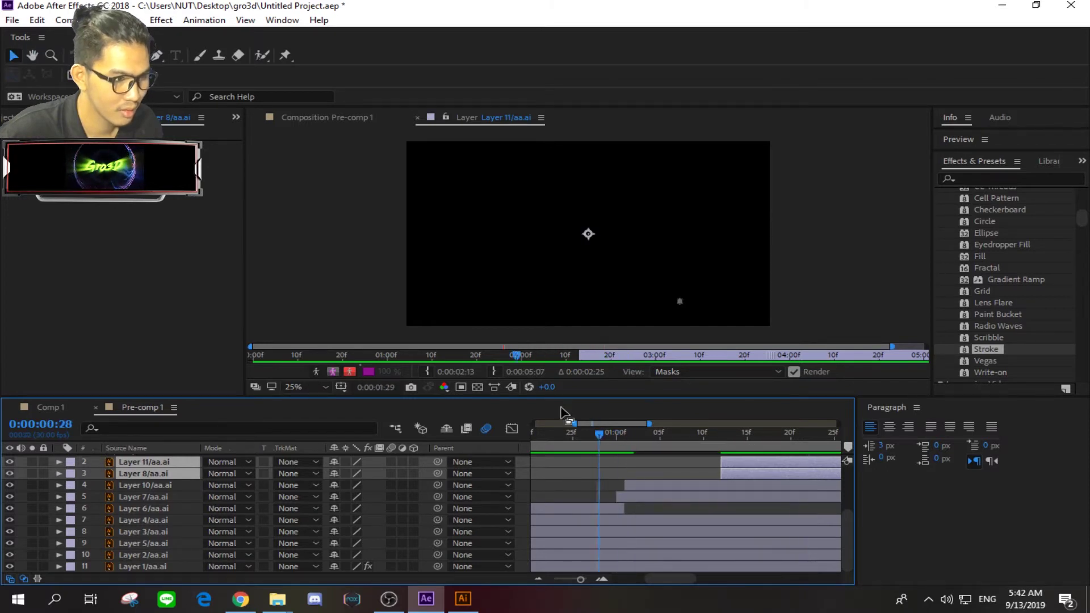
# Show Pre-comp 1 in the viewer and slide Layers 11 and 8 further later.
pyautogui.press('\\')
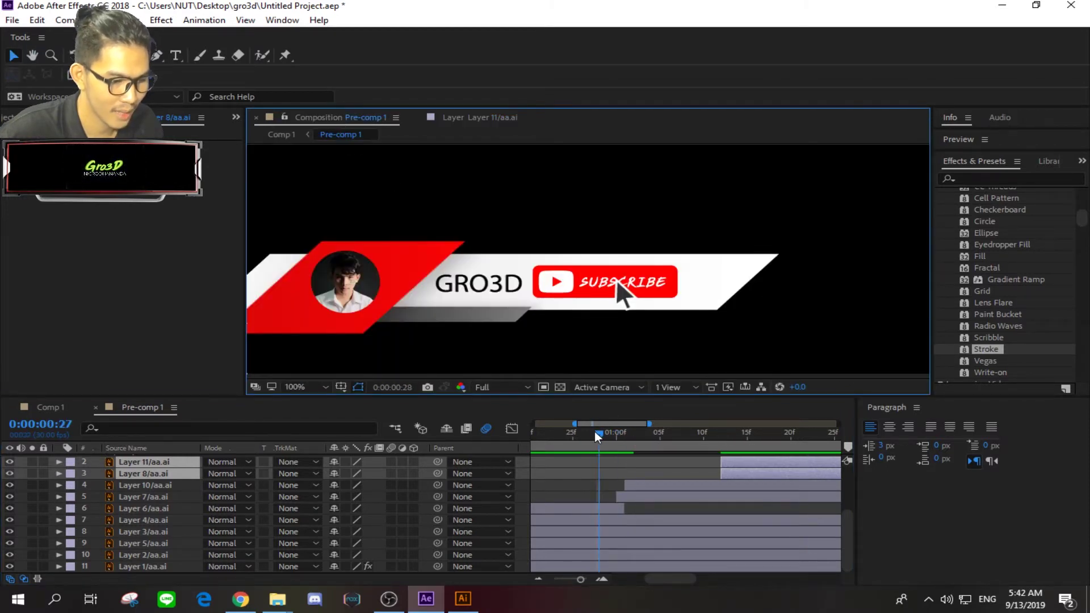
pyautogui.moveTo(598, 433)
pyautogui.mouseDown()
pyautogui.moveTo(741, 439)
pyautogui.moveTo(689, 438)
pyautogui.moveTo(711, 442)
pyautogui.mouseUp()
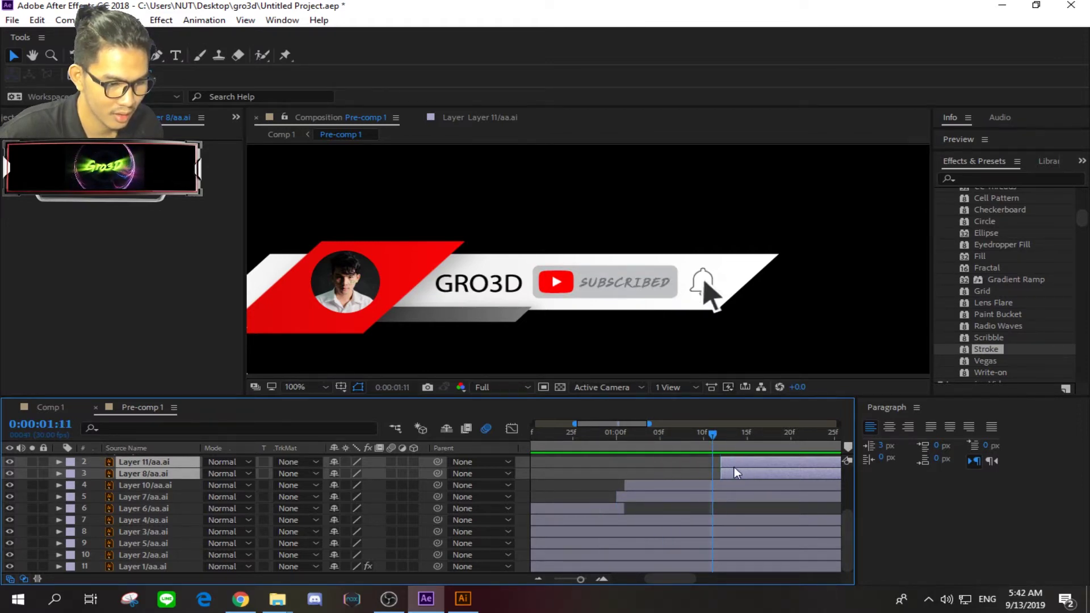
pyautogui.moveTo(735, 478); pyautogui.dragTo(814, 475)
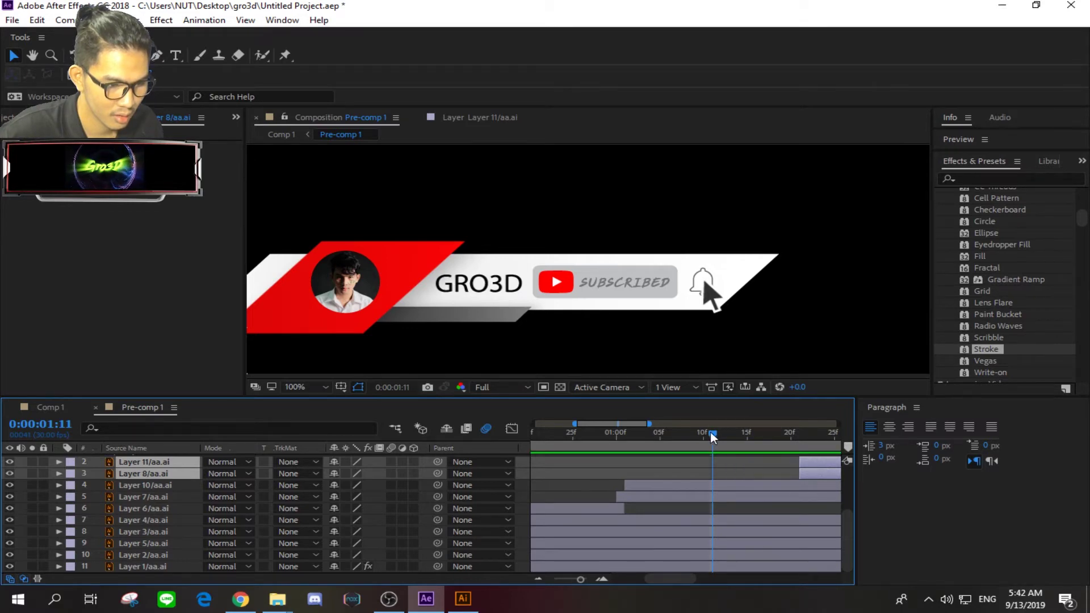
pyautogui.moveTo(713, 438)
pyautogui.mouseDown()
pyautogui.moveTo(605, 439)
pyautogui.moveTo(695, 435)
pyautogui.mouseUp()
pyautogui.scroll(3, 701, 482)
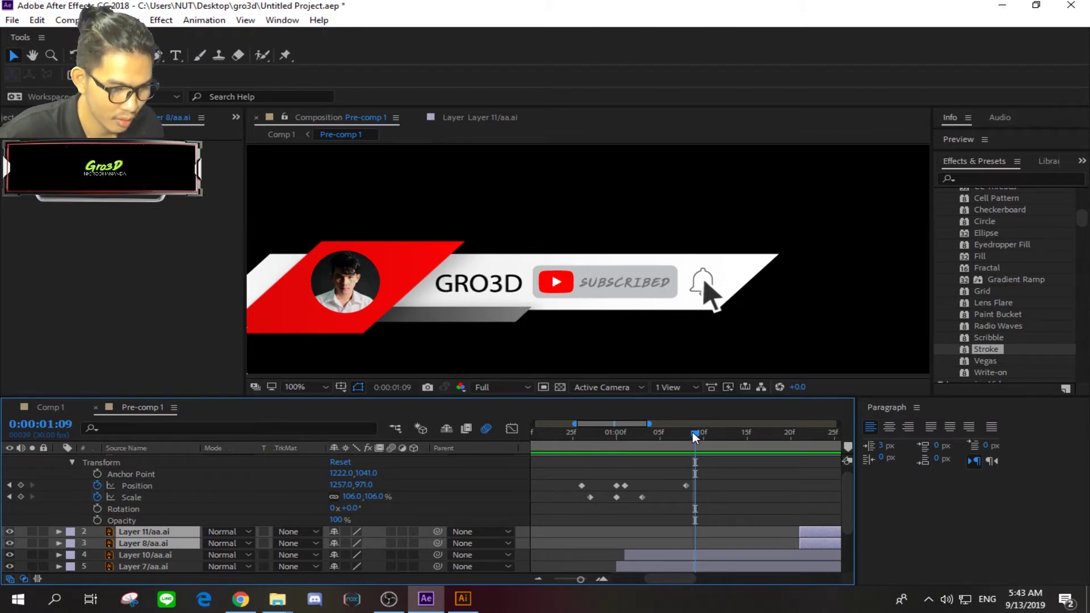
# Add Scale keyframes at 0:00:01:00 and 0:00:01:08 alternating 67% and 106%.
pyautogui.moveTo(695, 433); pyautogui.dragTo(687, 435)
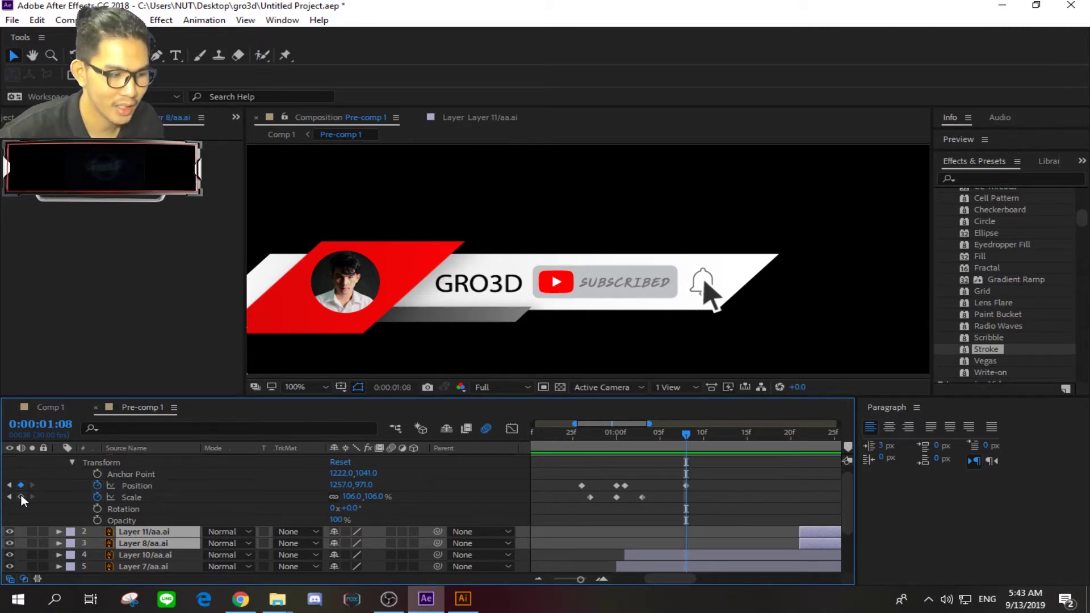
pyautogui.click(21, 498)
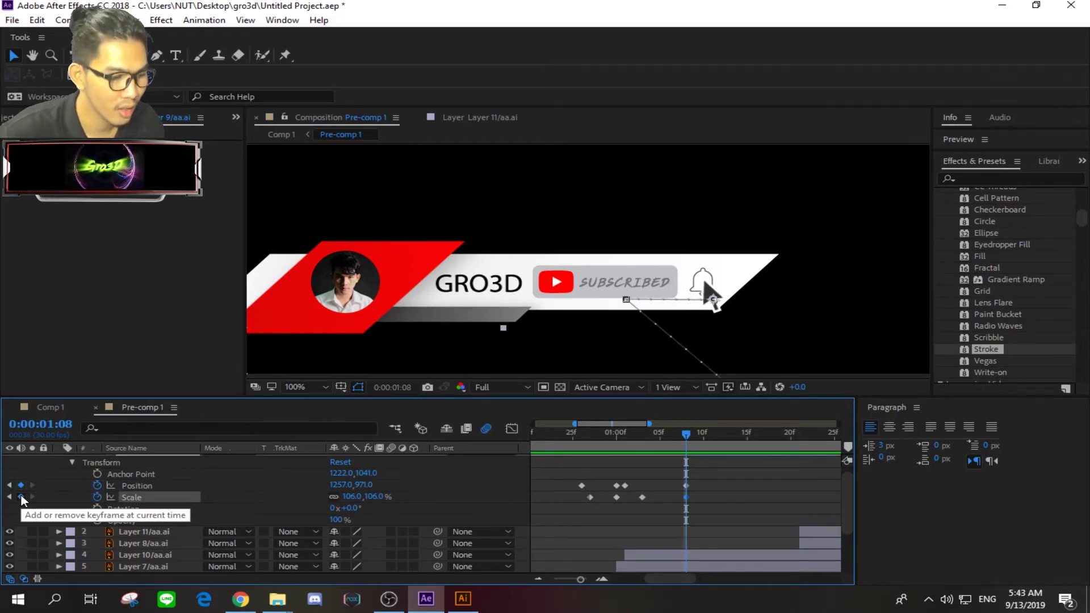
pyautogui.click(693, 432)
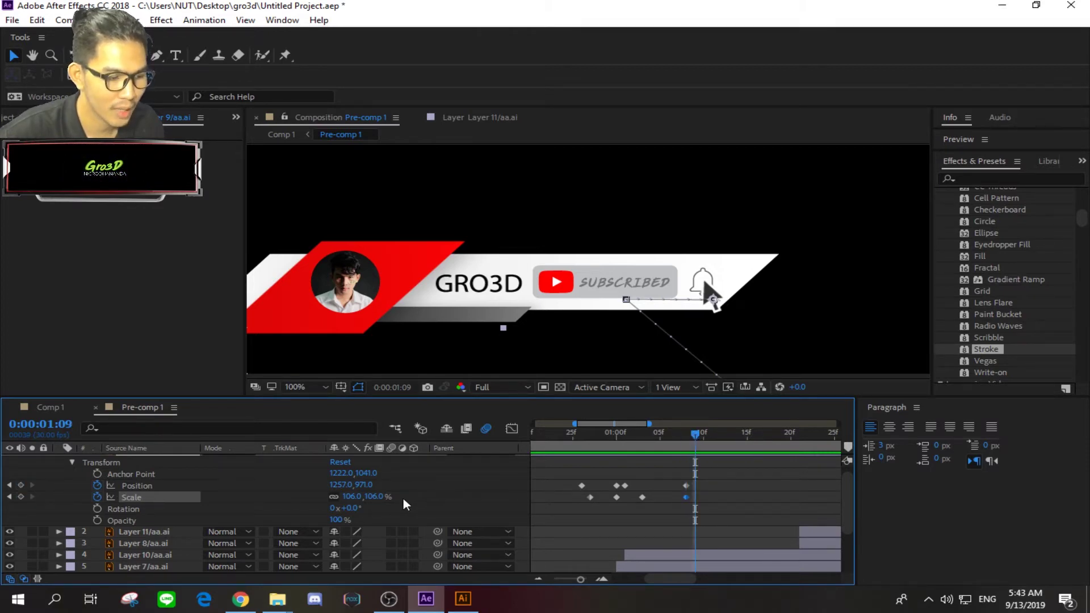
pyautogui.click(352, 497)
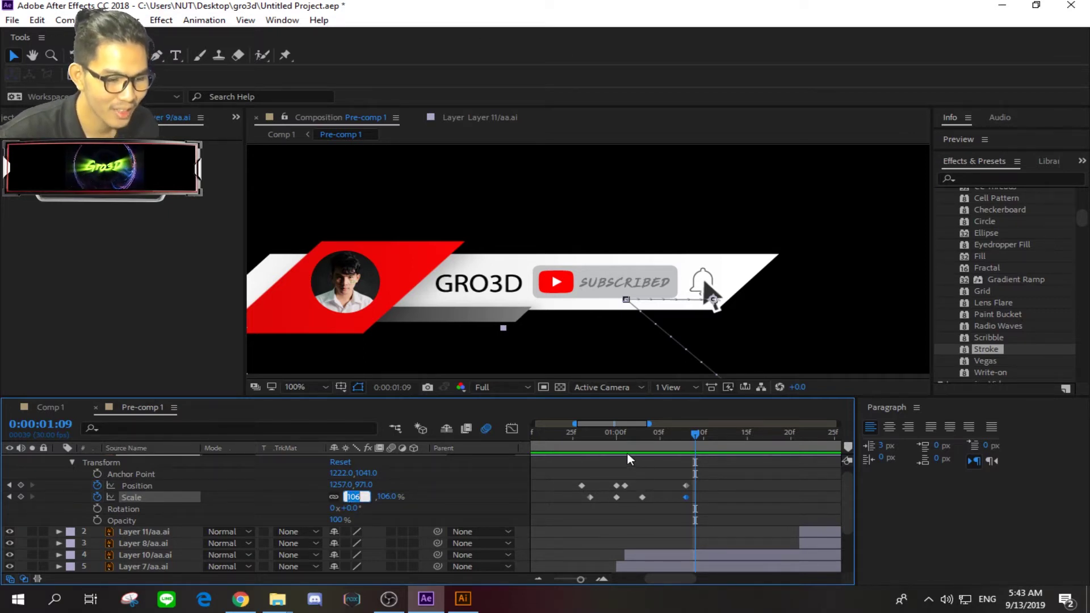
pyautogui.click(616, 432)
pyautogui.click(618, 497)
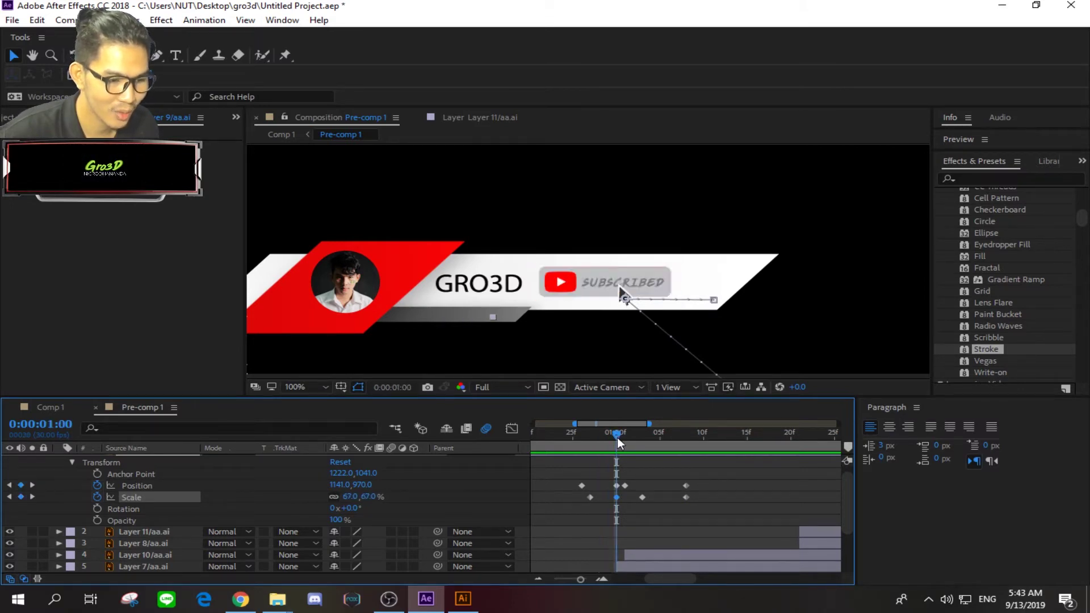
pyautogui.moveTo(617, 434)
pyautogui.mouseDown()
pyautogui.moveTo(719, 444)
pyautogui.moveTo(621, 446)
pyautogui.mouseUp()
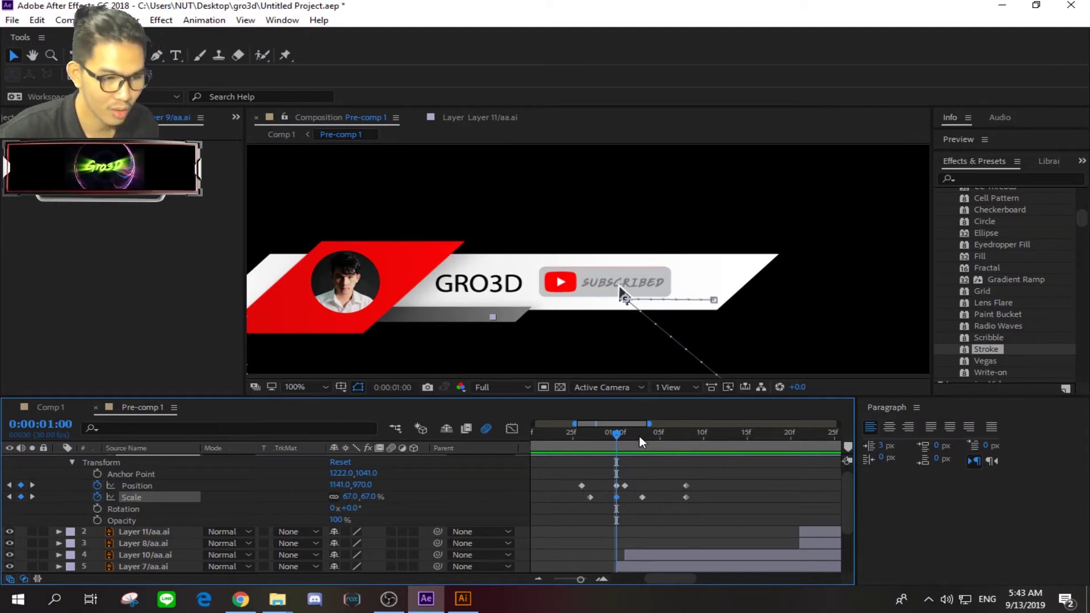
pyautogui.click(588, 434)
pyautogui.moveTo(588, 435); pyautogui.dragTo(689, 441)
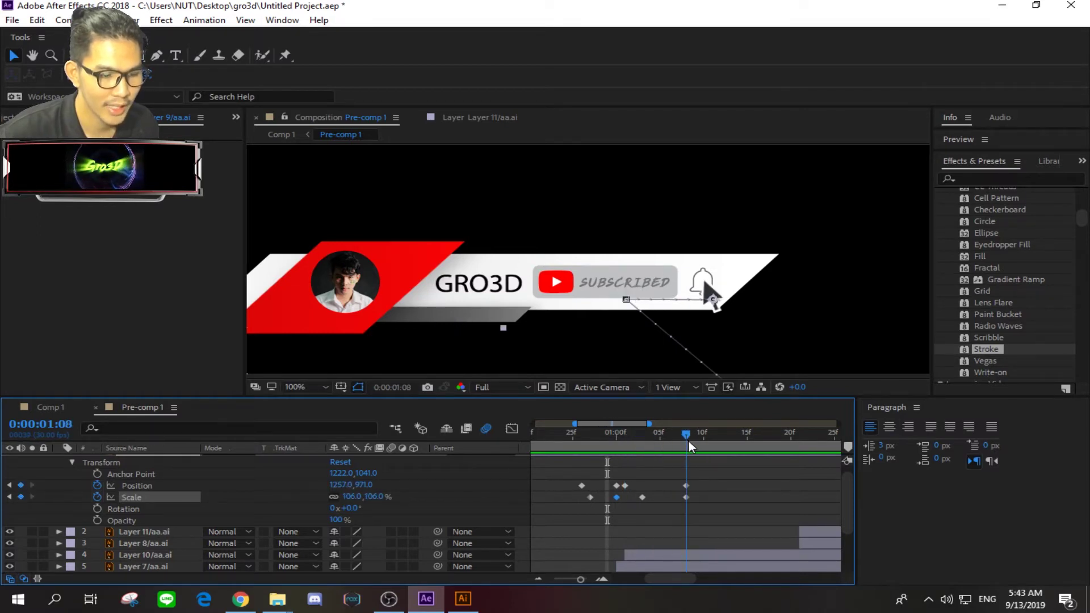
# Paste a Scale keyframe at 0:00:01:11 and preview the 106%/67% cursor scaling.
pyautogui.moveTo(689, 441); pyautogui.dragTo(710, 443)
pyautogui.hotkey('ctrl', 'v')
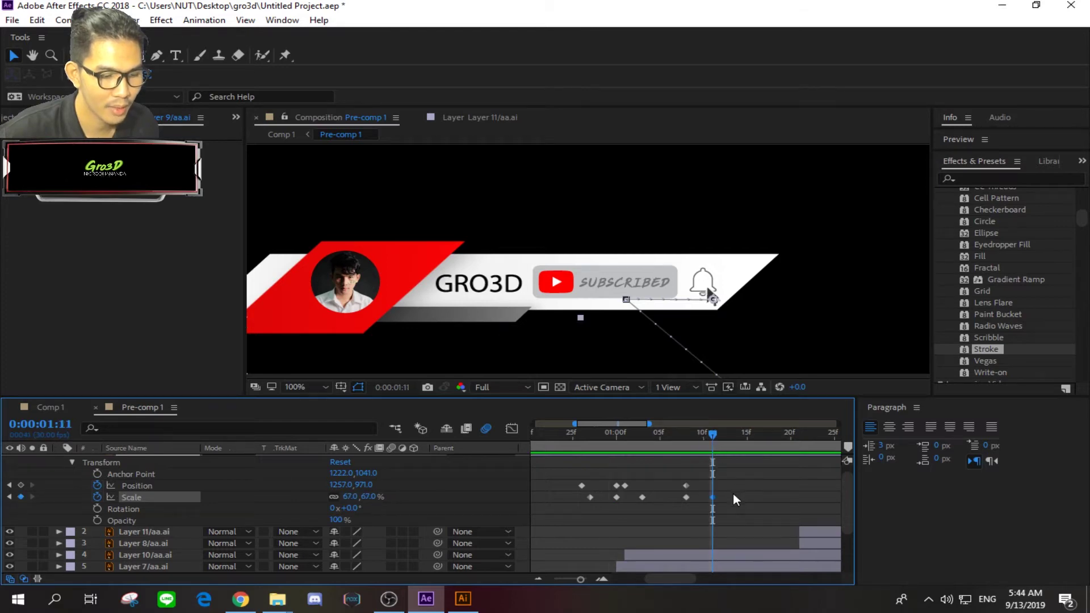
pyautogui.moveTo(710, 435); pyautogui.dragTo(740, 438)
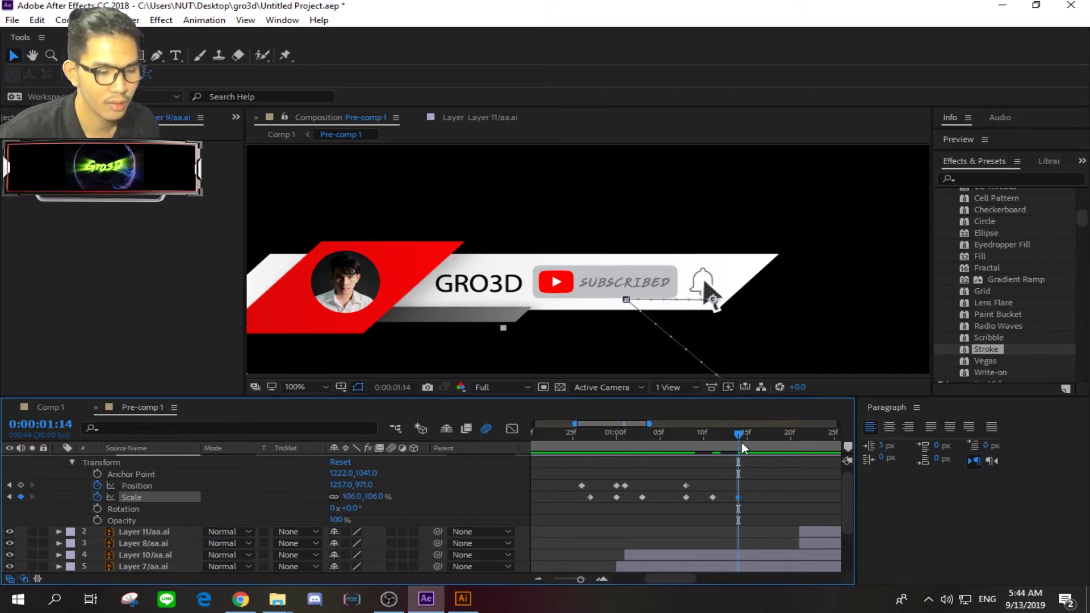
pyautogui.moveTo(739, 437); pyautogui.dragTo(473, 423)
pyautogui.press('space')
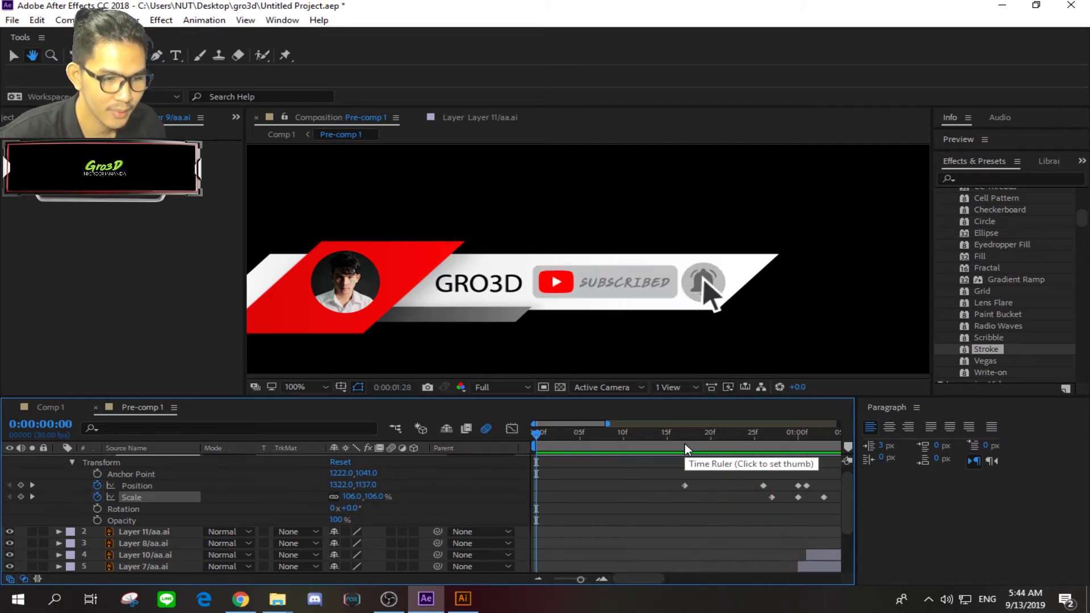
pyautogui.press('space')
pyautogui.moveTo(669, 437); pyautogui.dragTo(537, 434)
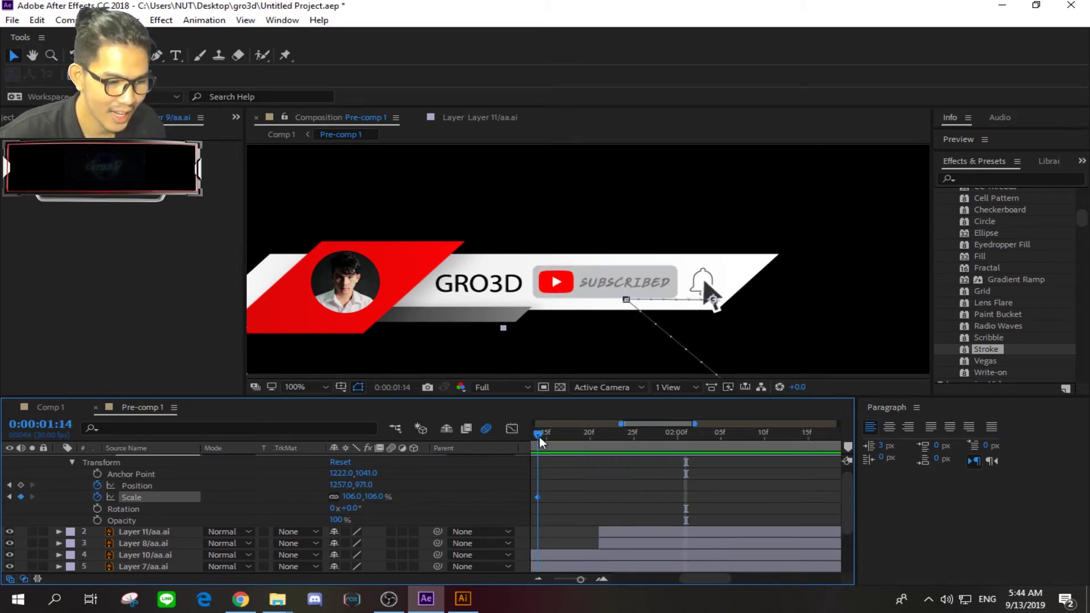
pyautogui.moveTo(580, 579); pyautogui.dragTo(576, 578)
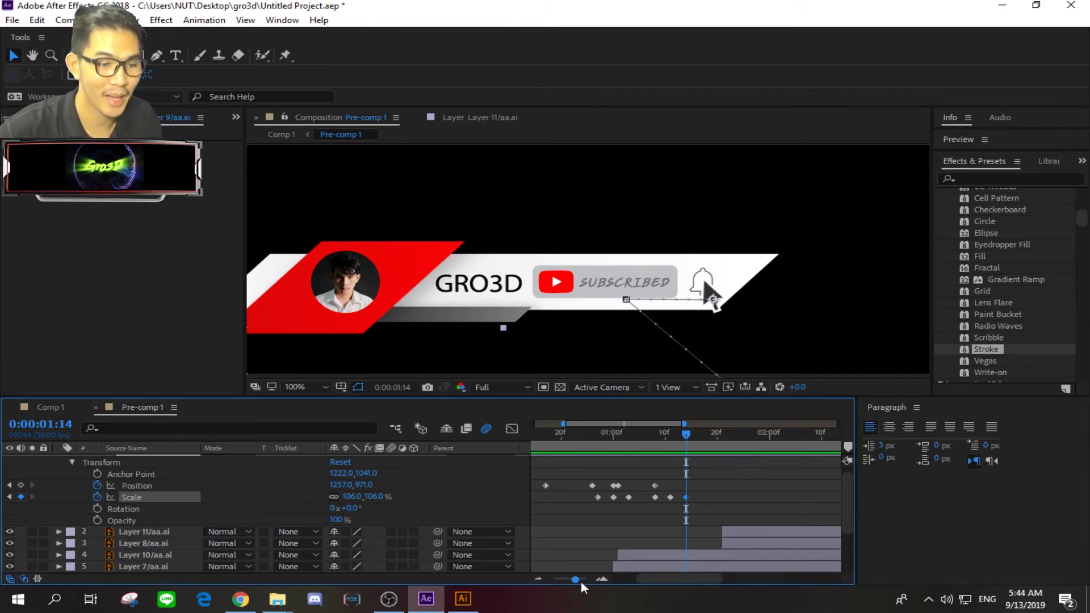
# Move Layers 8 and 11 earlier so they start near 0:00:01:11.
pyautogui.click(747, 545)
pyautogui.keyDown('shift'); pyautogui.click(741, 532); pyautogui.keyUp('shift')
pyautogui.moveTo(738, 539); pyautogui.dragTo(699, 539)
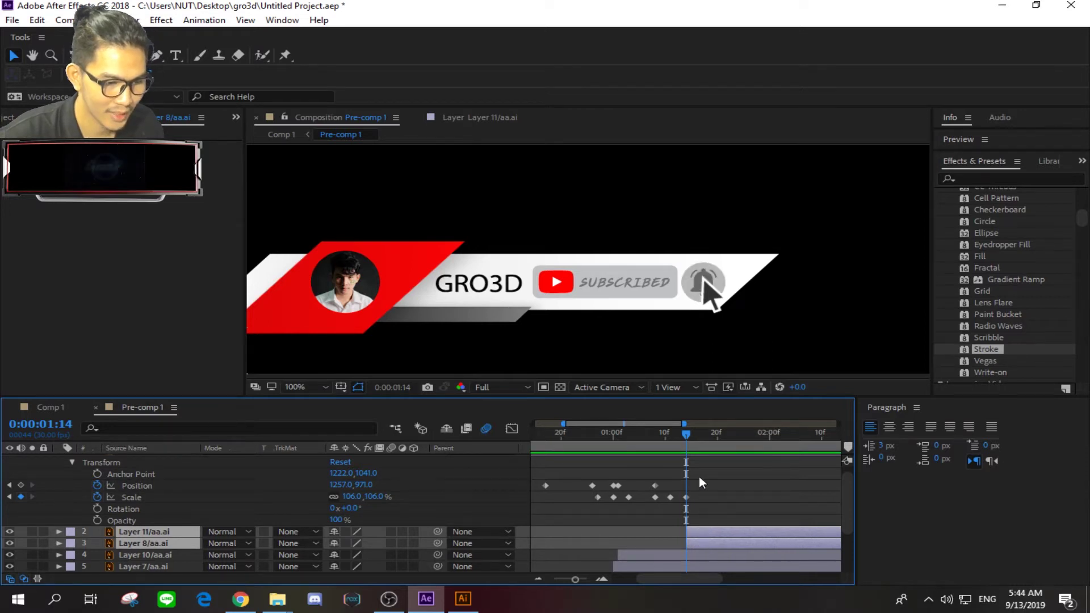
pyautogui.moveTo(686, 435); pyautogui.dragTo(669, 441)
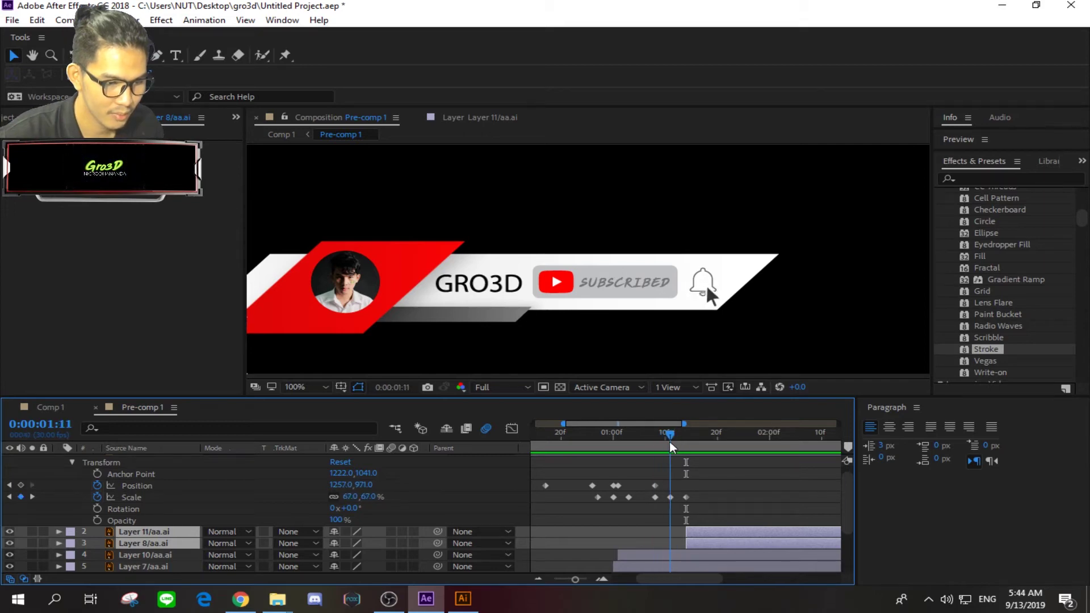
pyautogui.moveTo(669, 442); pyautogui.dragTo(672, 442)
pyautogui.hotkey('alt', '[')
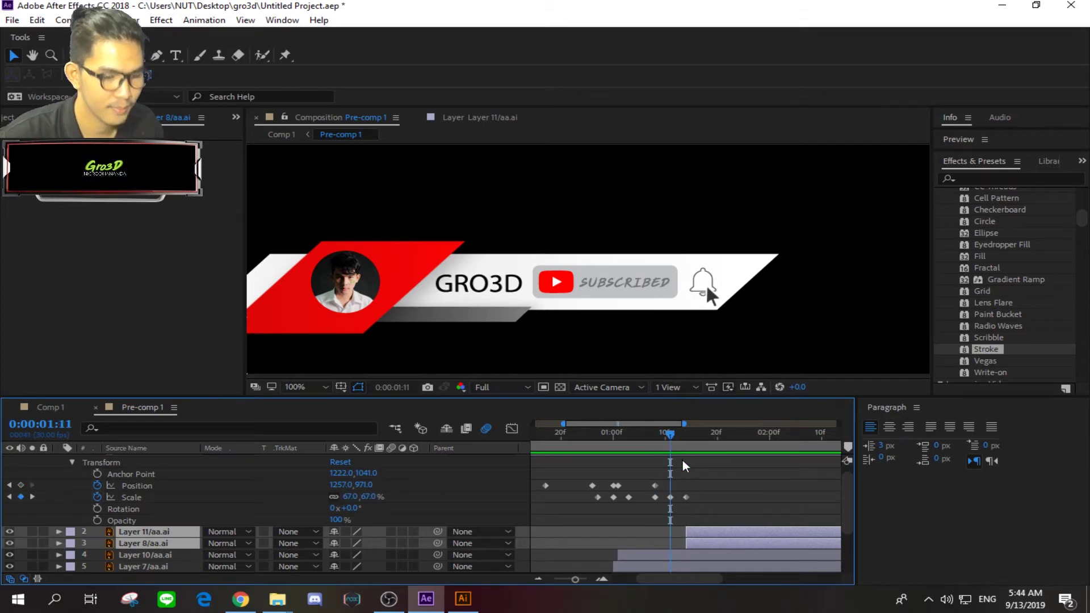
pyautogui.moveTo(700, 542)
pyautogui.mouseDown()
pyautogui.moveTo(689, 543)
pyautogui.moveTo(710, 530)
pyautogui.moveTo(684, 543)
pyautogui.mouseUp()
pyautogui.click(699, 523)
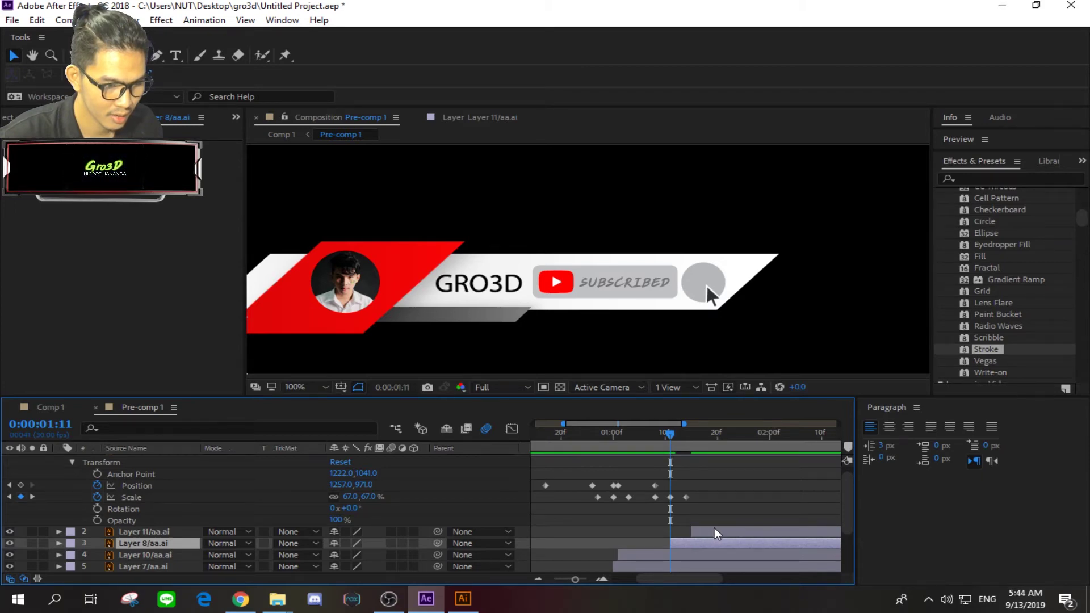
pyautogui.moveTo(714, 531); pyautogui.dragTo(694, 535)
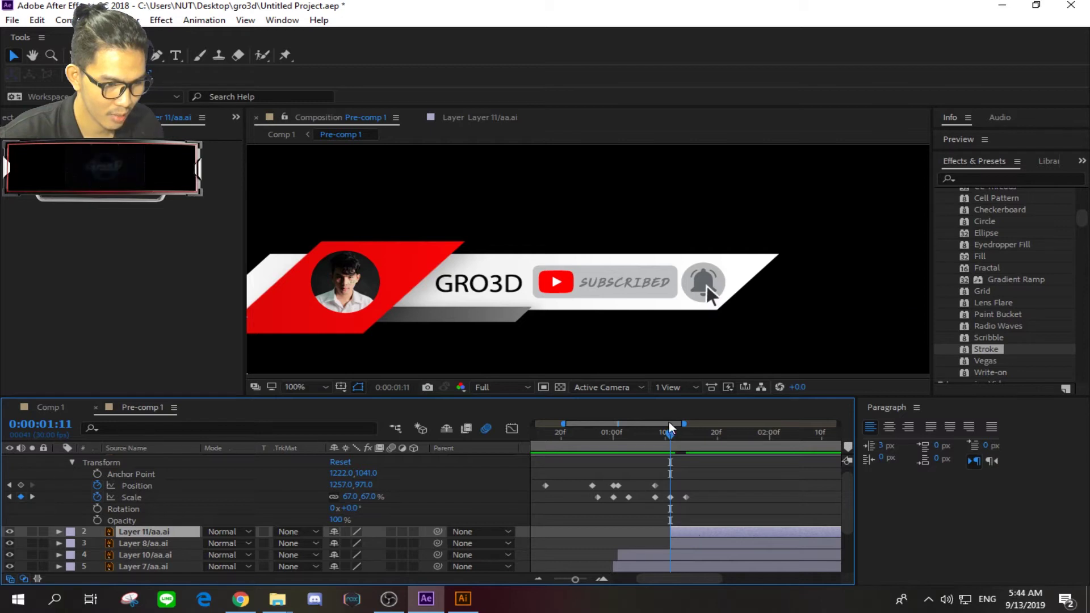
# Check the bell at 0:00:01:11 and select the Layer 11 and Layer 8 bars.
pyautogui.moveTo(670, 427); pyautogui.dragTo(671, 437)
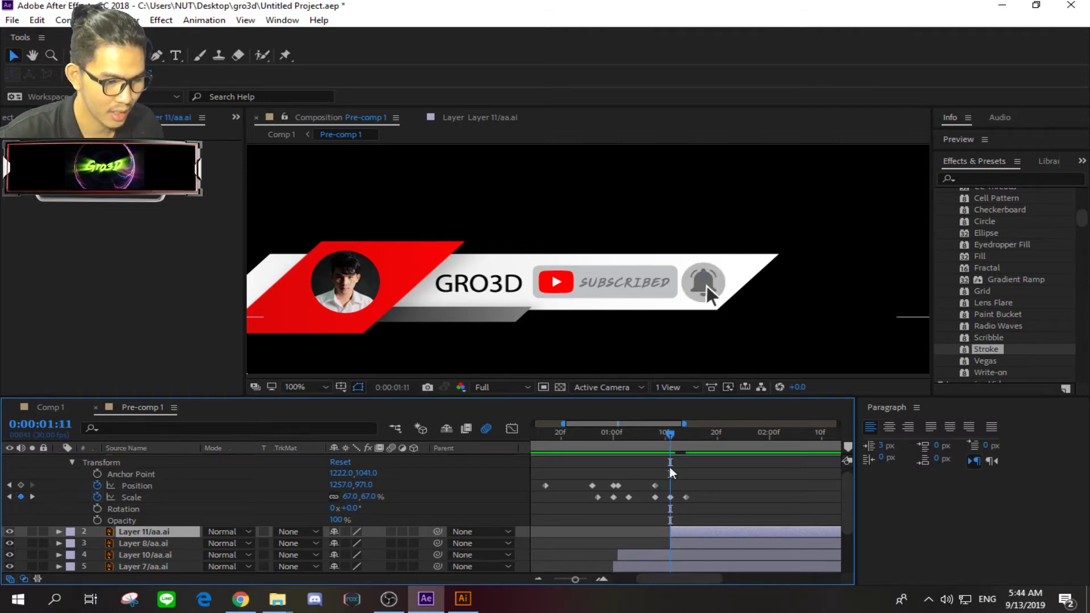
pyautogui.click(683, 543)
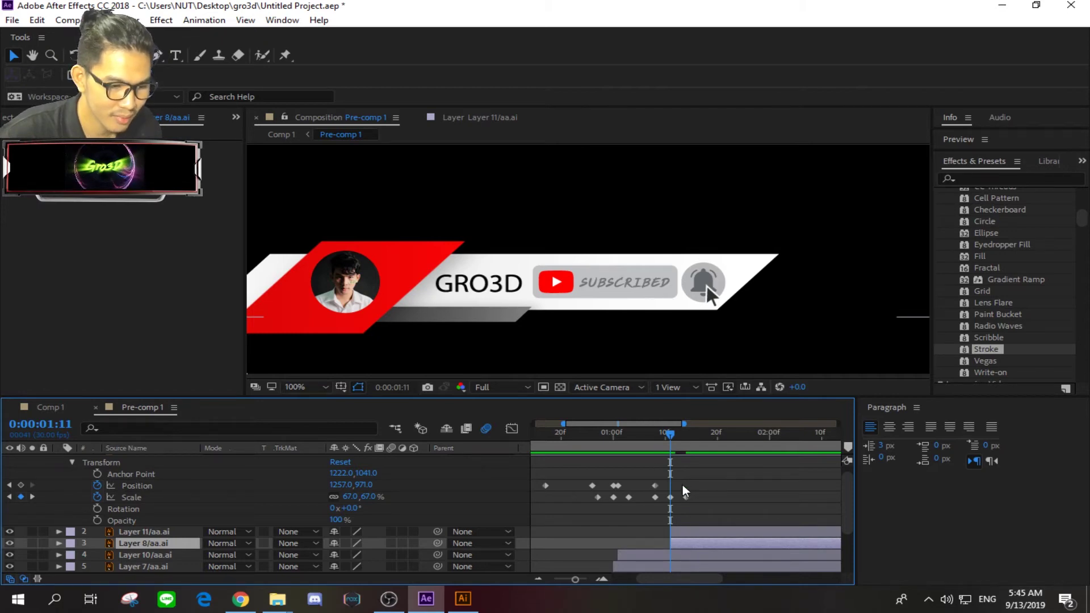
pyautogui.click(685, 530)
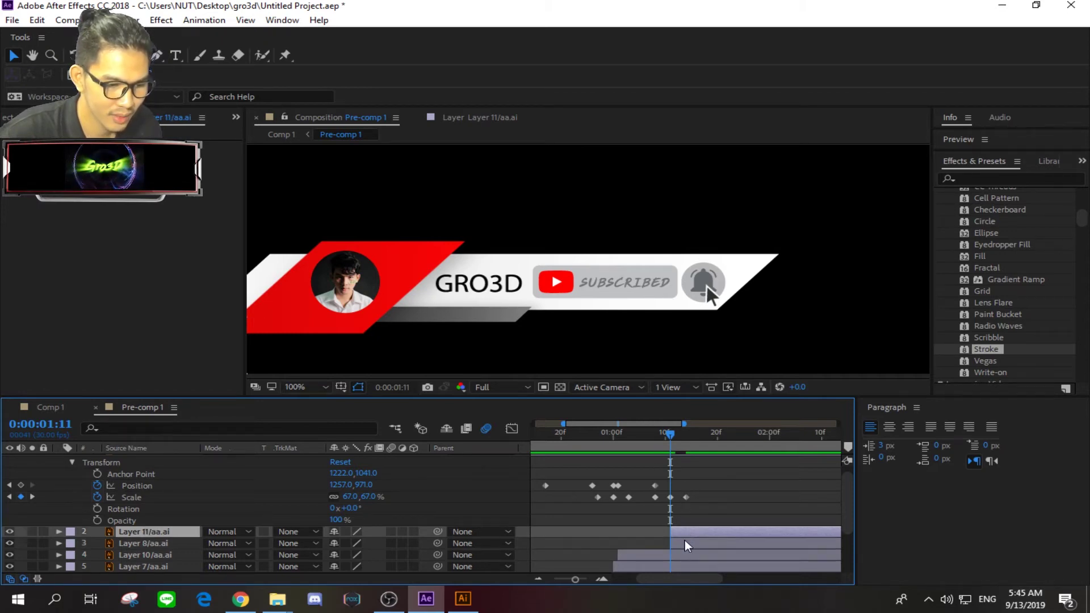
pyautogui.click(685, 543)
pyautogui.click(696, 522)
pyautogui.click(690, 533)
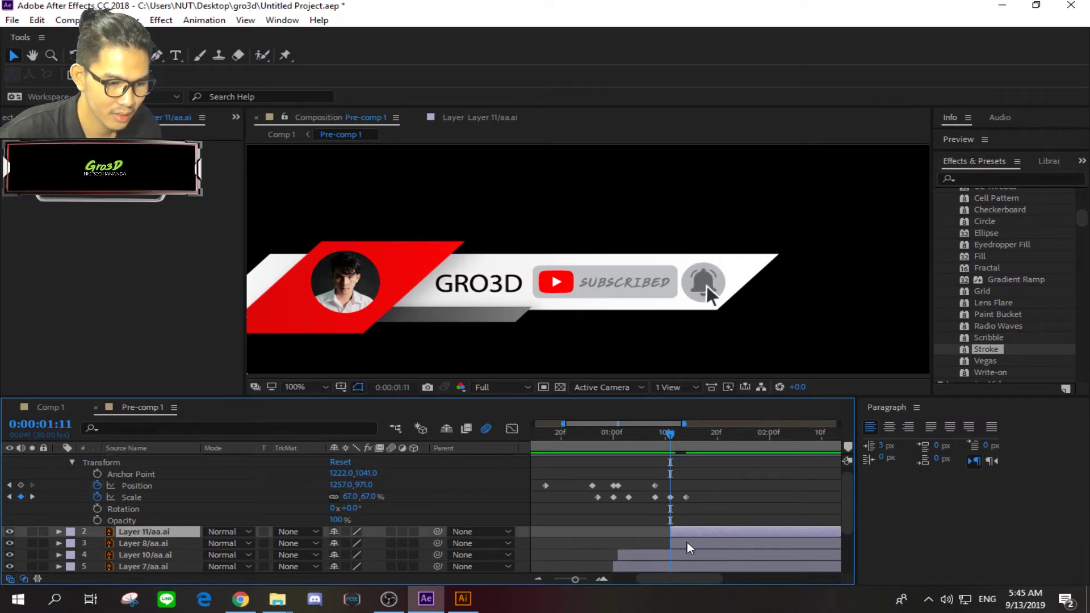
pyautogui.click(687, 542)
pyautogui.keyDown('shift'); pyautogui.click(686, 537); pyautogui.keyUp('shift')
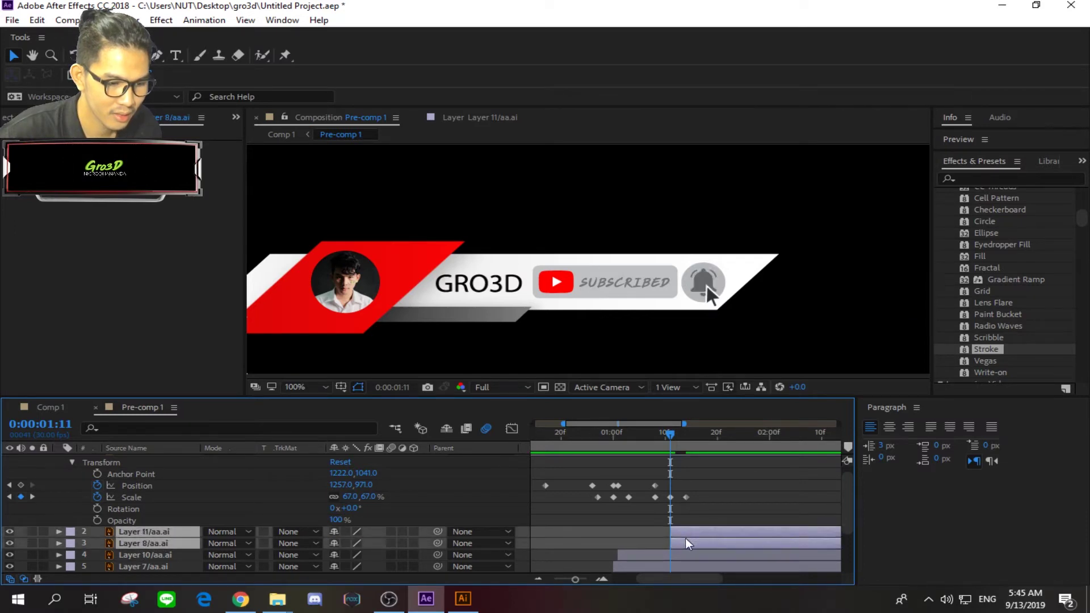
pyautogui.click(686, 510)
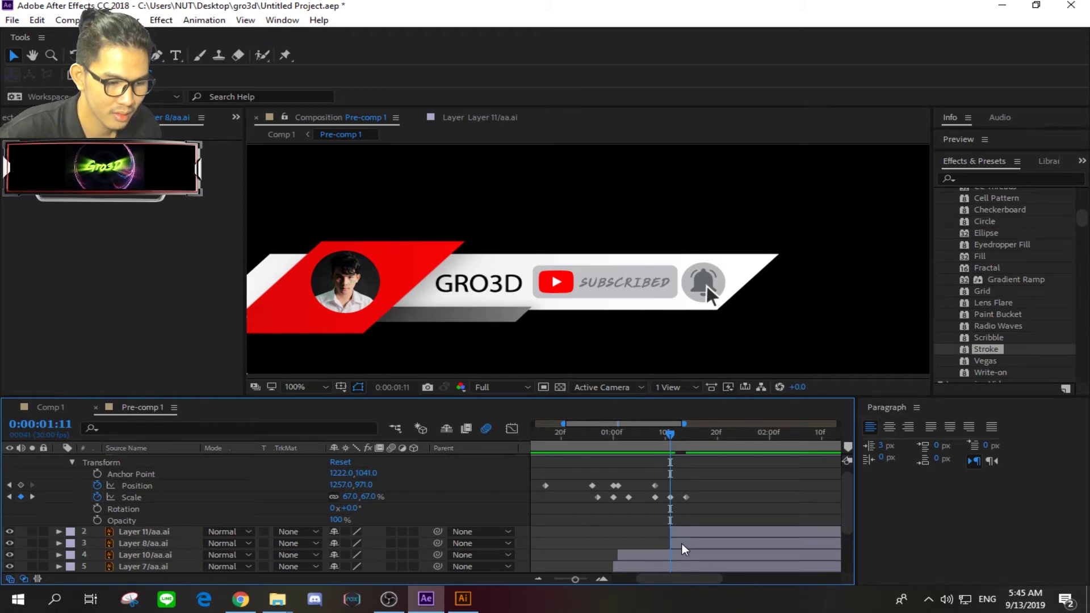
# Align Layers 11 and 8 to start at 0:00:01:11, leaving only Layer 8 selected.
pyautogui.click(684, 532)
pyautogui.keyDown('shift'); pyautogui.click(686, 540); pyautogui.keyUp('shift')
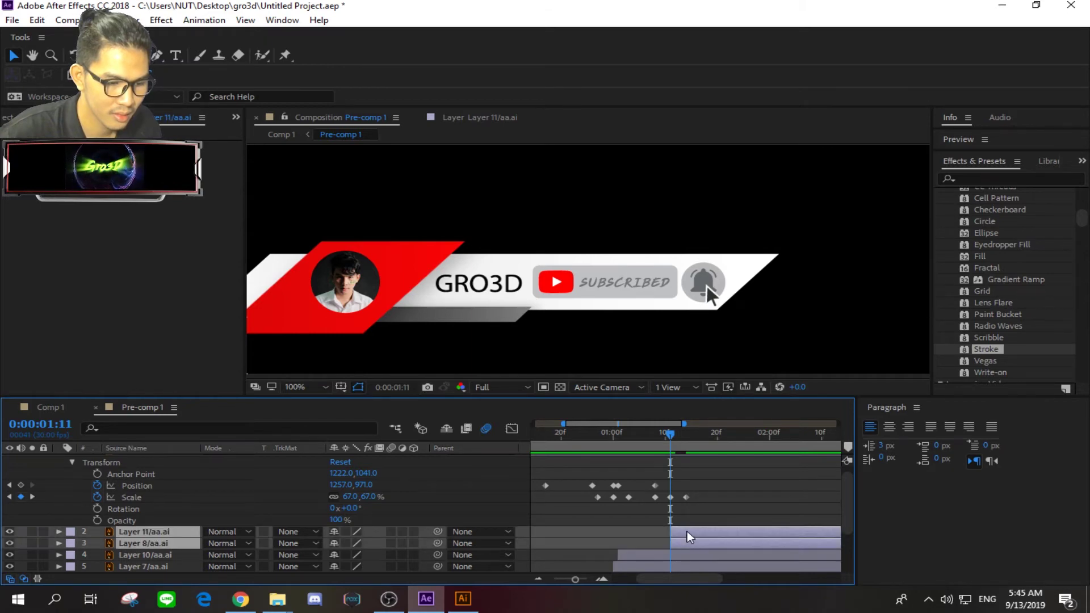
pyautogui.moveTo(687, 531); pyautogui.dragTo(693, 532)
pyautogui.moveTo(669, 431); pyautogui.dragTo(668, 435)
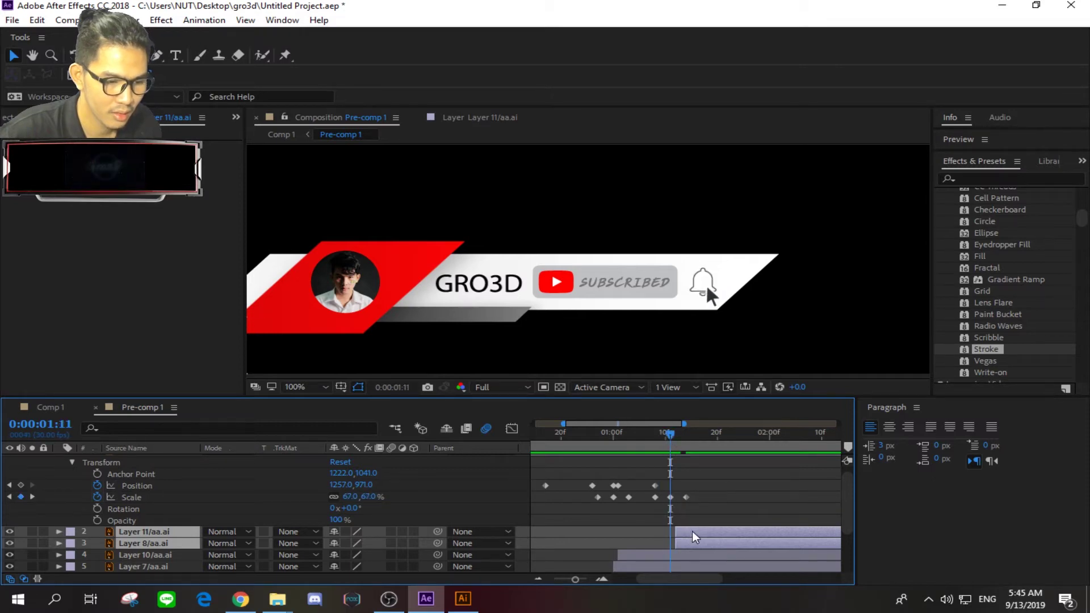
pyautogui.moveTo(693, 530); pyautogui.dragTo(688, 532)
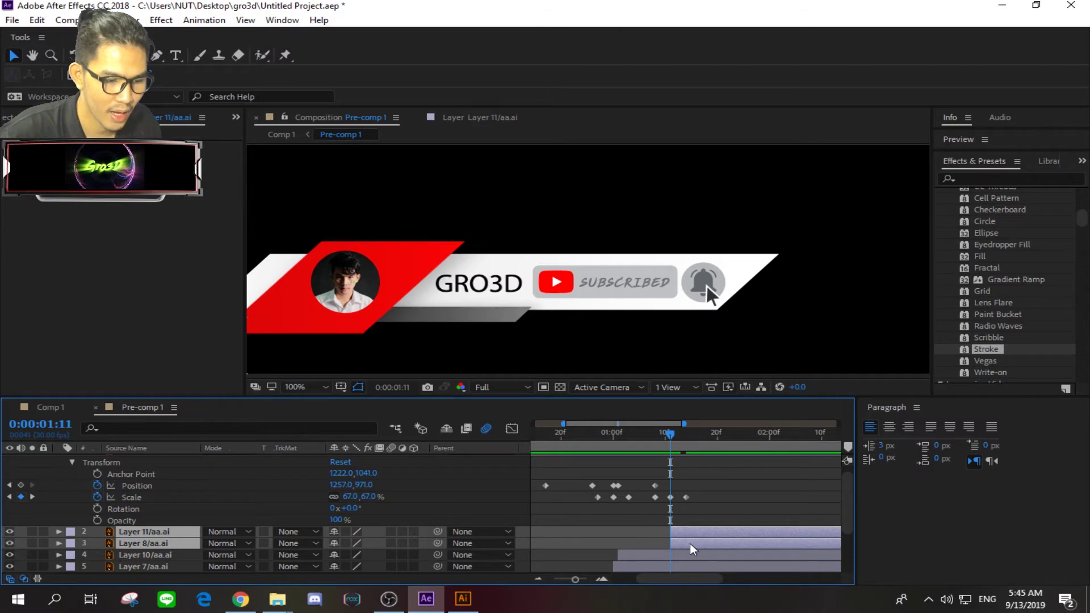
pyautogui.click(694, 509)
pyautogui.click(686, 539)
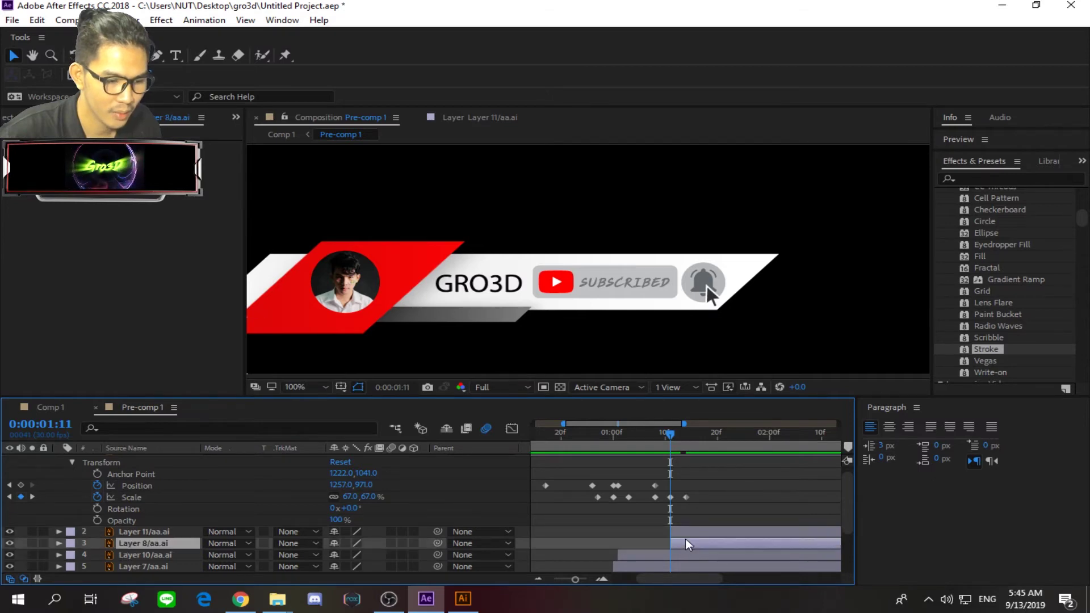
# Expand Layer 8's Transform properties and drop its Opacity to 0%.
pyautogui.click(59, 543)
pyautogui.scroll(-3, 135, 526)
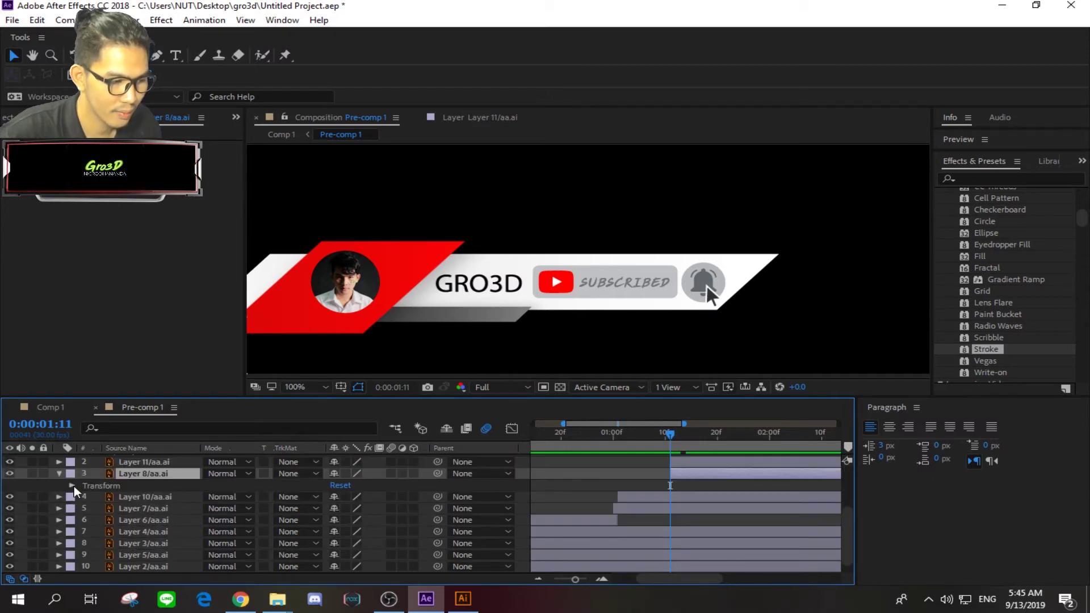
pyautogui.click(72, 486)
pyautogui.scroll(-2, 345, 532)
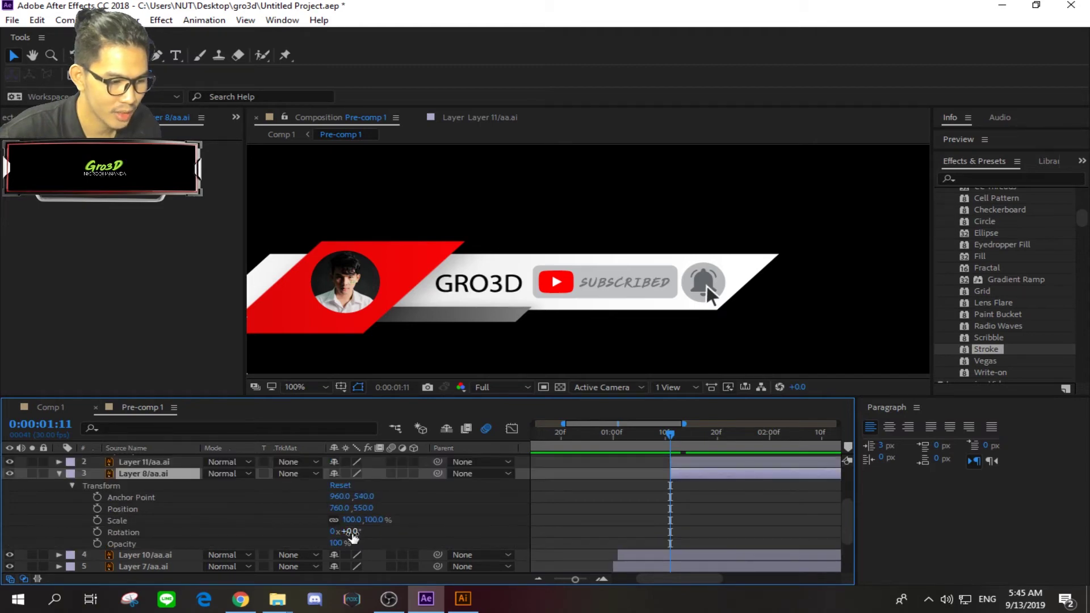
pyautogui.scroll(3, 343, 542)
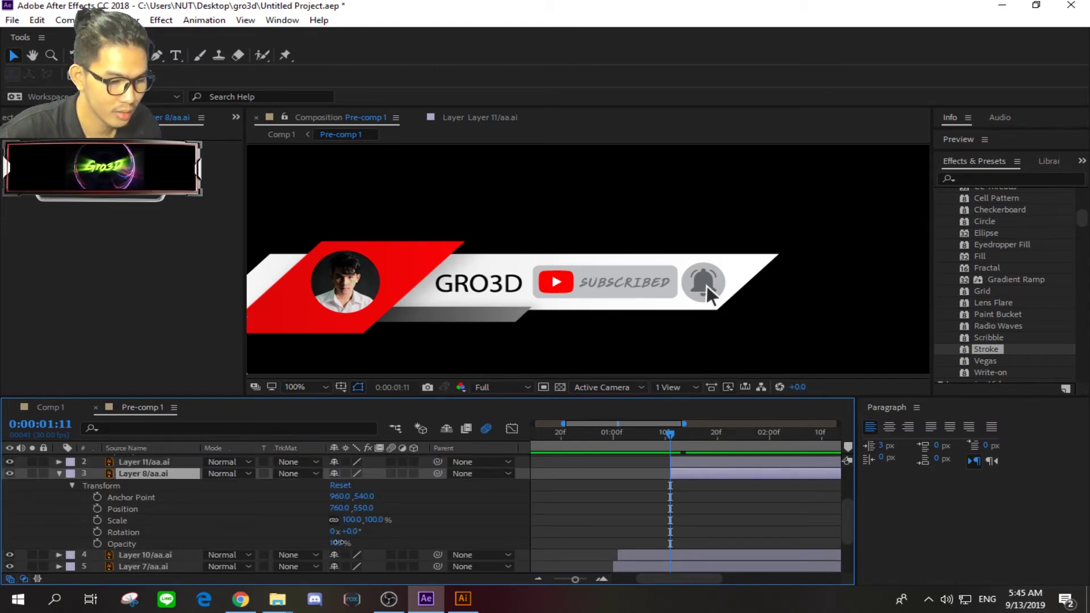
pyautogui.moveTo(339, 544); pyautogui.dragTo(252, 542)
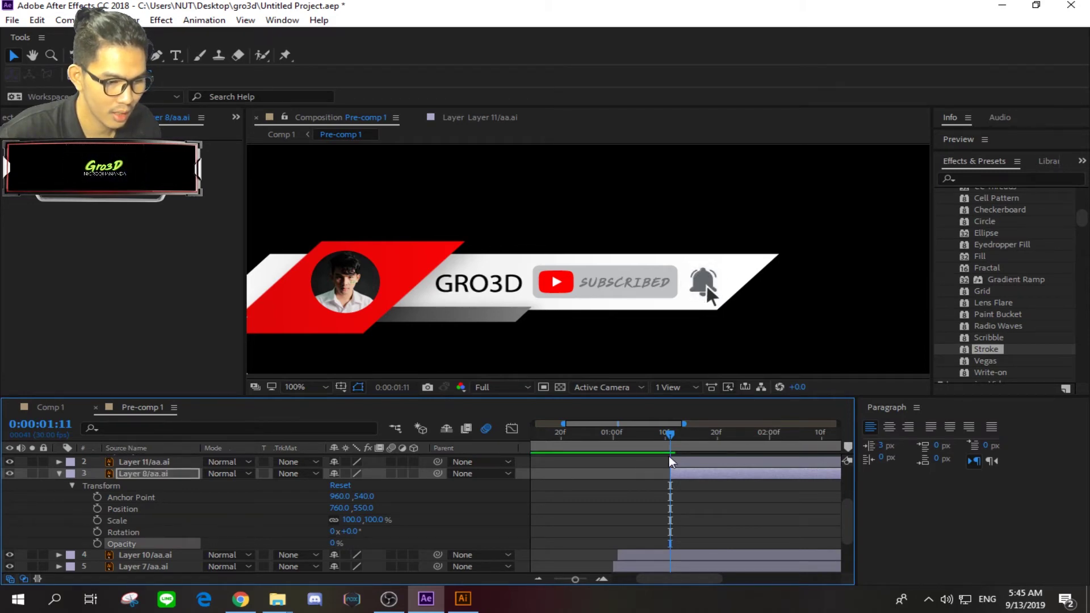
pyautogui.click(680, 475)
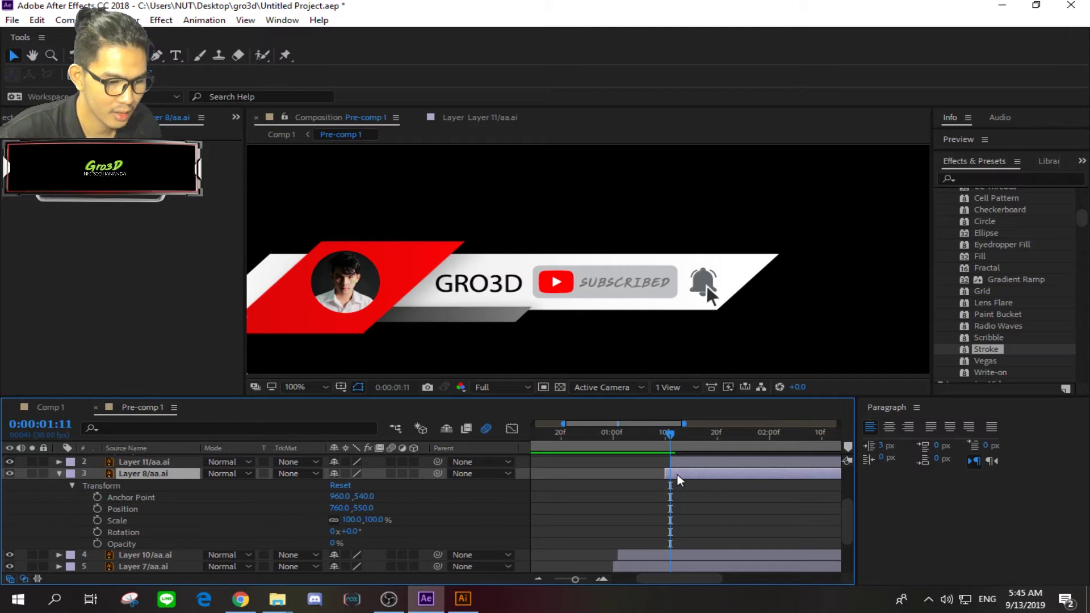
# Keyframe Layer 8's Opacity at 0% on 0:00:01:10 and 100% on 0:00:01:11.
pyautogui.moveTo(671, 434); pyautogui.dragTo(666, 434)
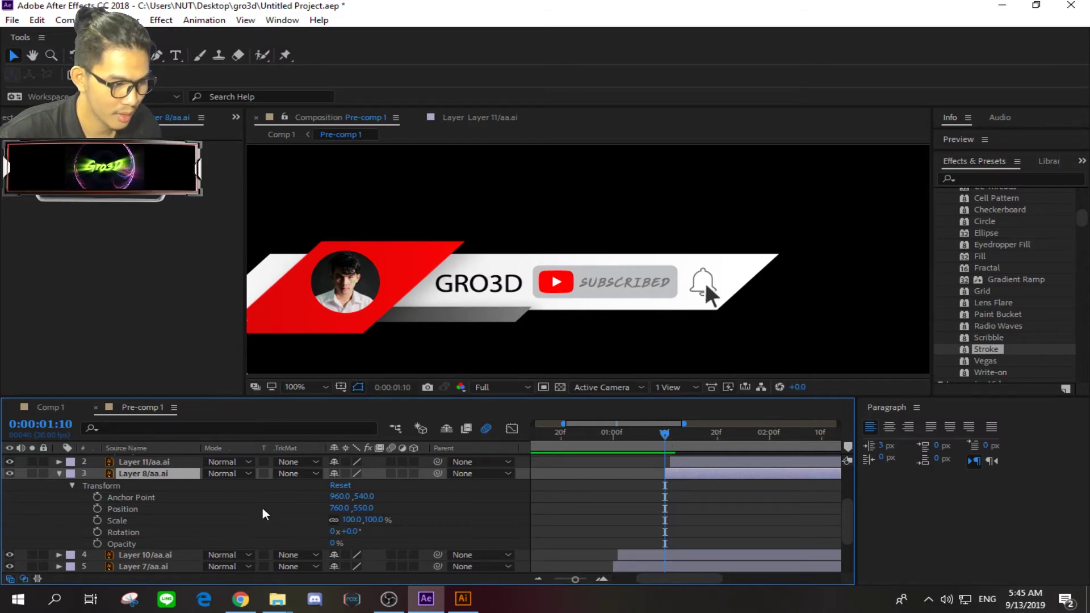
pyautogui.click(97, 543)
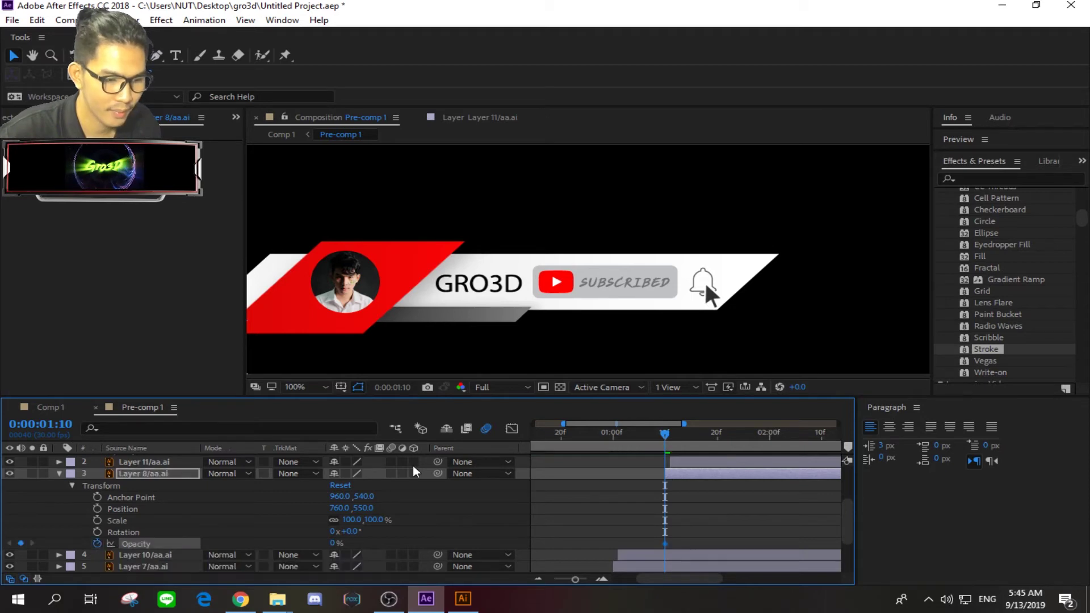
pyautogui.moveTo(664, 433); pyautogui.dragTo(669, 433)
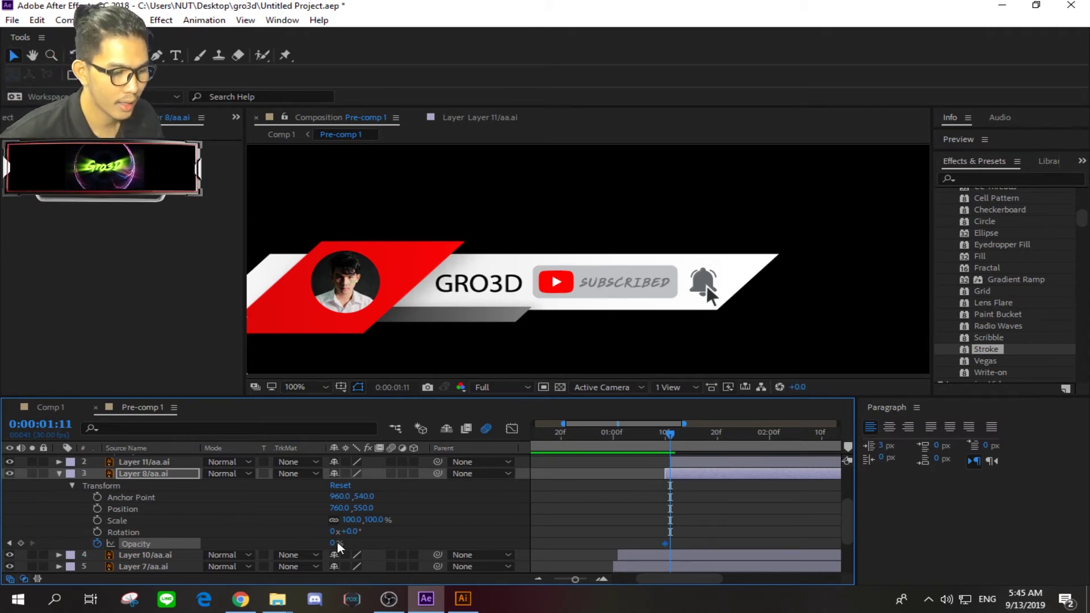
pyautogui.moveTo(336, 543); pyautogui.dragTo(480, 539)
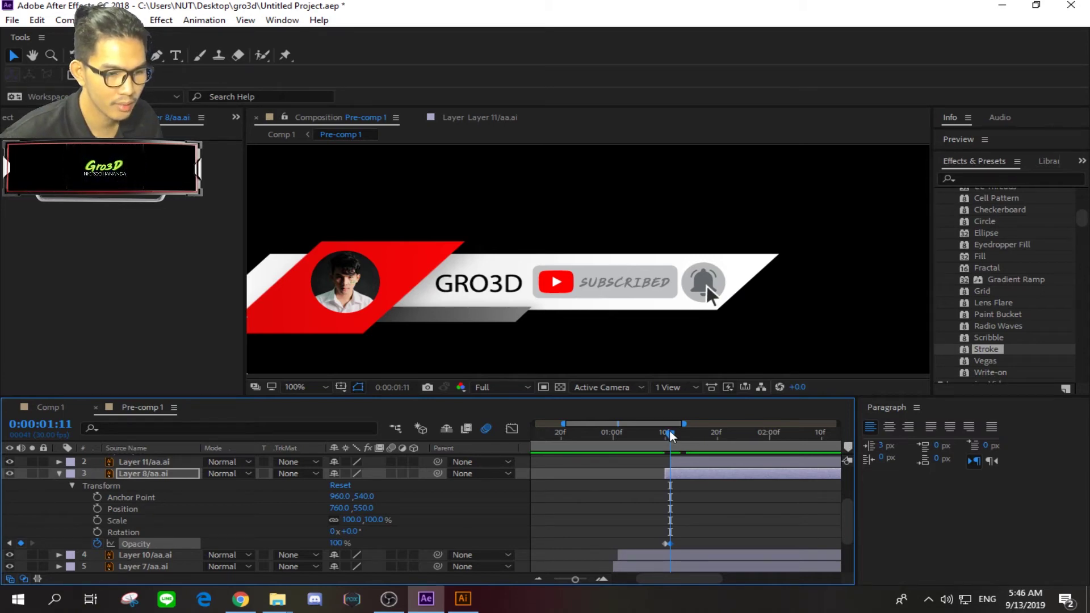
pyautogui.moveTo(669, 435); pyautogui.dragTo(492, 433)
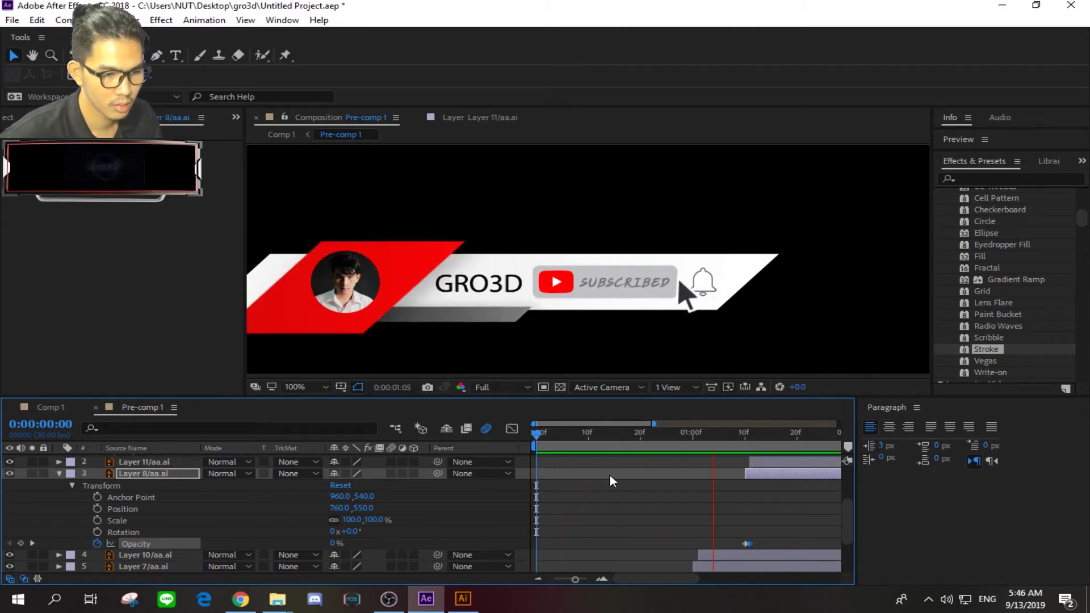
# Add a 0% Opacity keyframe on Layer 8 at 0:00:01:12 and preview the one-frame flash.
pyautogui.press('space')
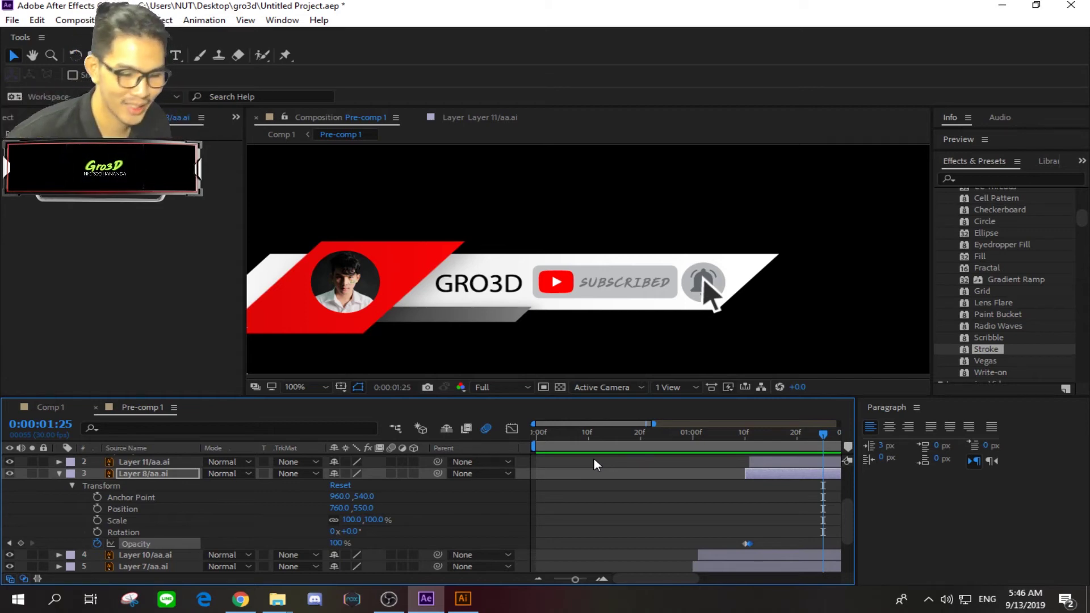
pyautogui.moveTo(566, 432); pyautogui.dragTo(536, 432)
pyautogui.press('space')
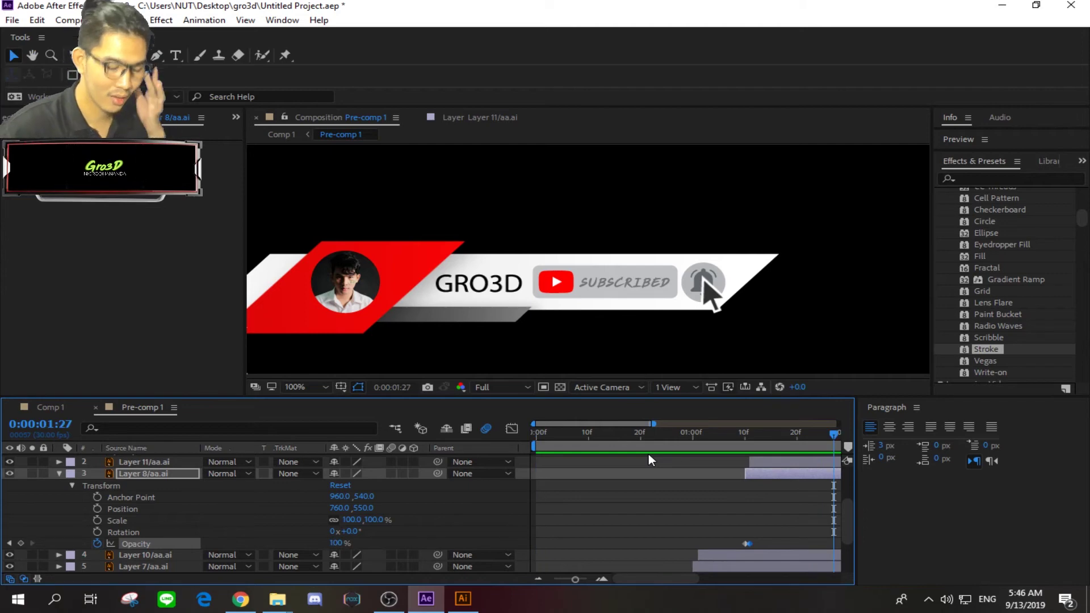
pyautogui.click(755, 436)
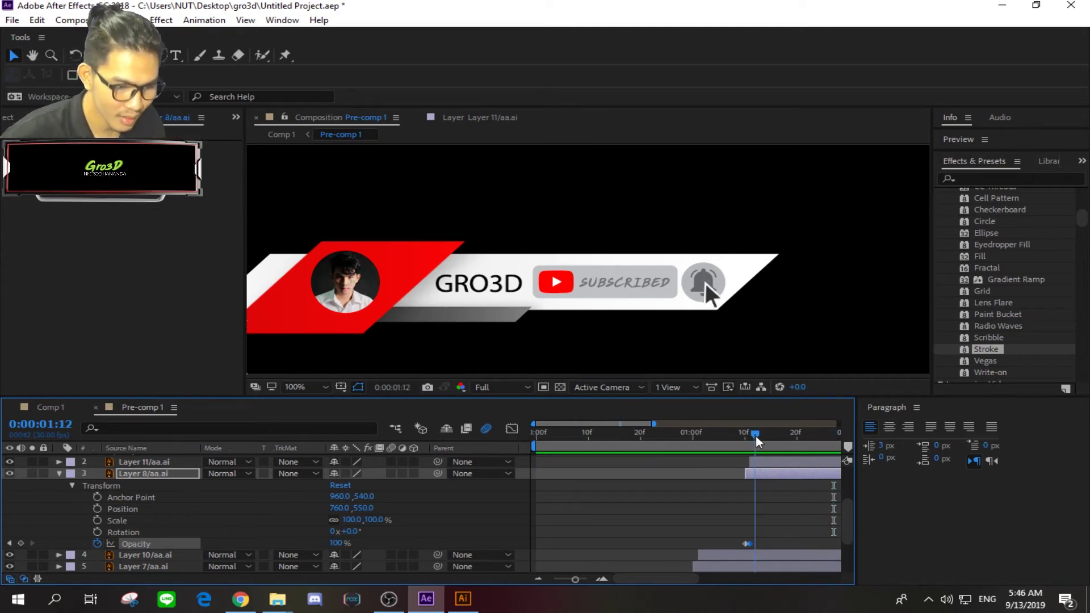
pyautogui.moveTo(575, 579); pyautogui.dragTo(591, 580)
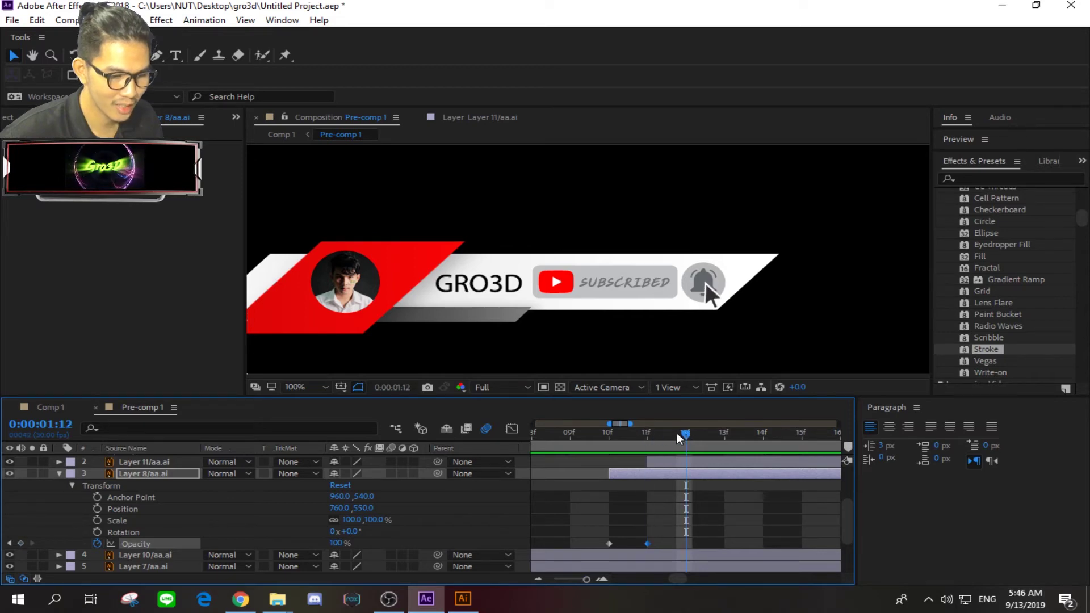
pyautogui.moveTo(343, 540); pyautogui.dragTo(252, 475)
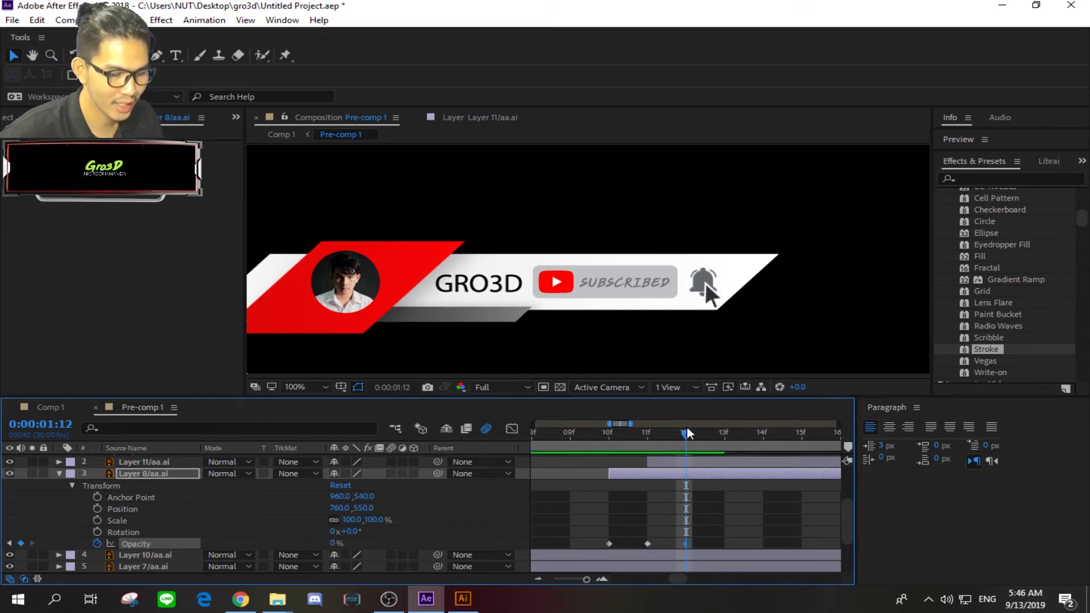
pyautogui.moveTo(686, 433); pyautogui.dragTo(510, 436)
pyautogui.press('space')
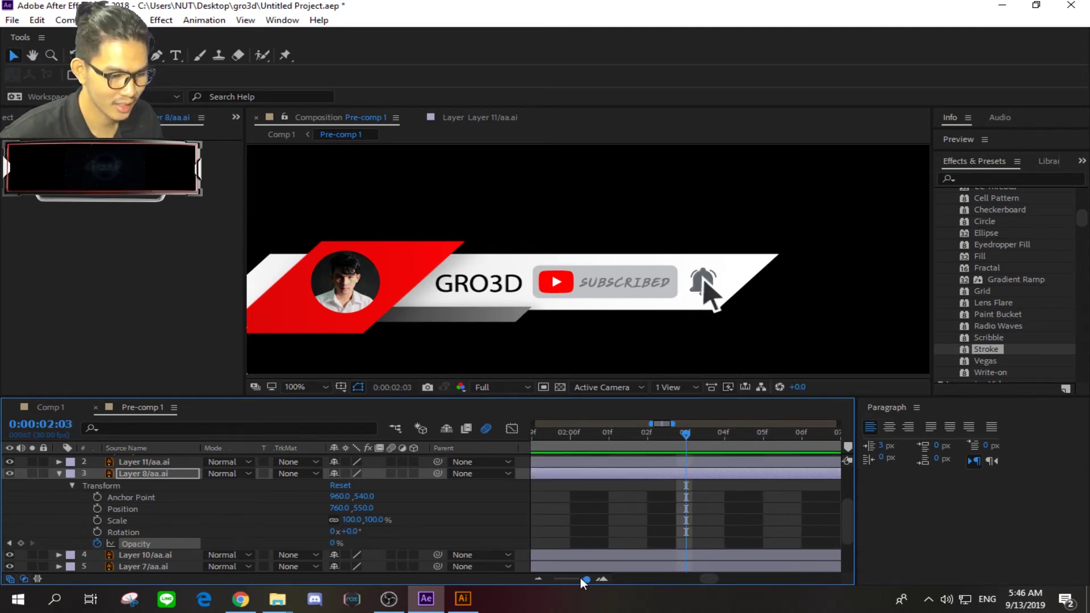
pyautogui.scroll(-4, 571, 345)
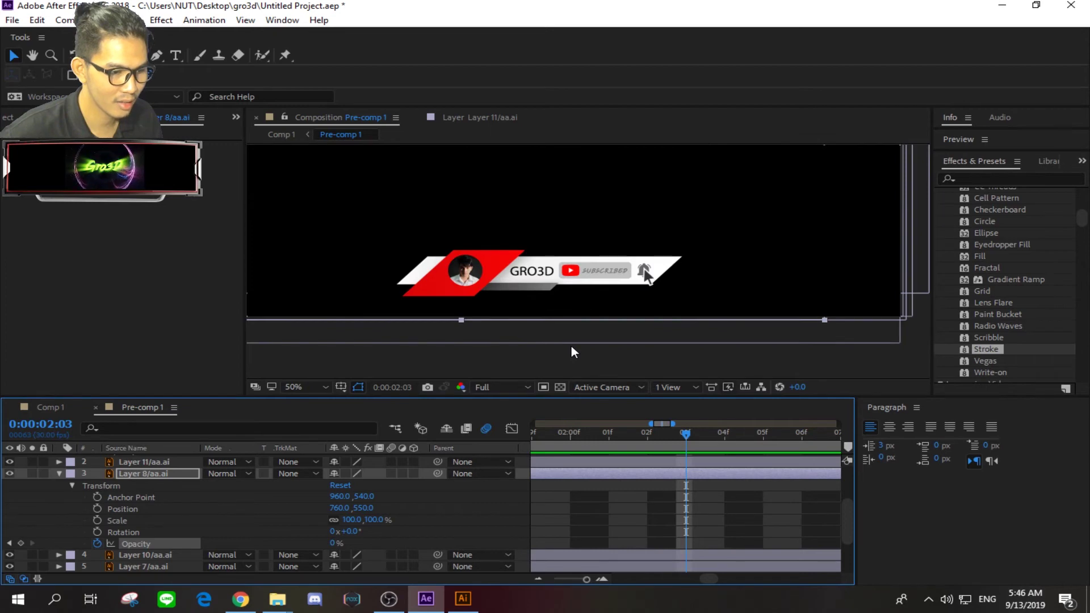
pyautogui.moveTo(601, 433); pyautogui.dragTo(429, 434)
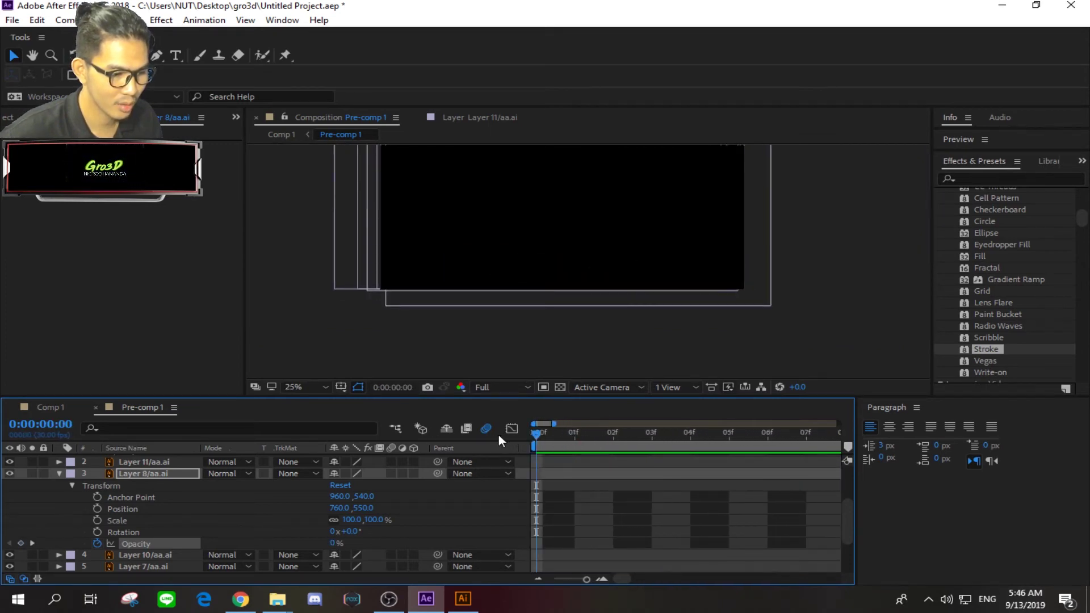
pyautogui.click(523, 333)
pyautogui.press('space')
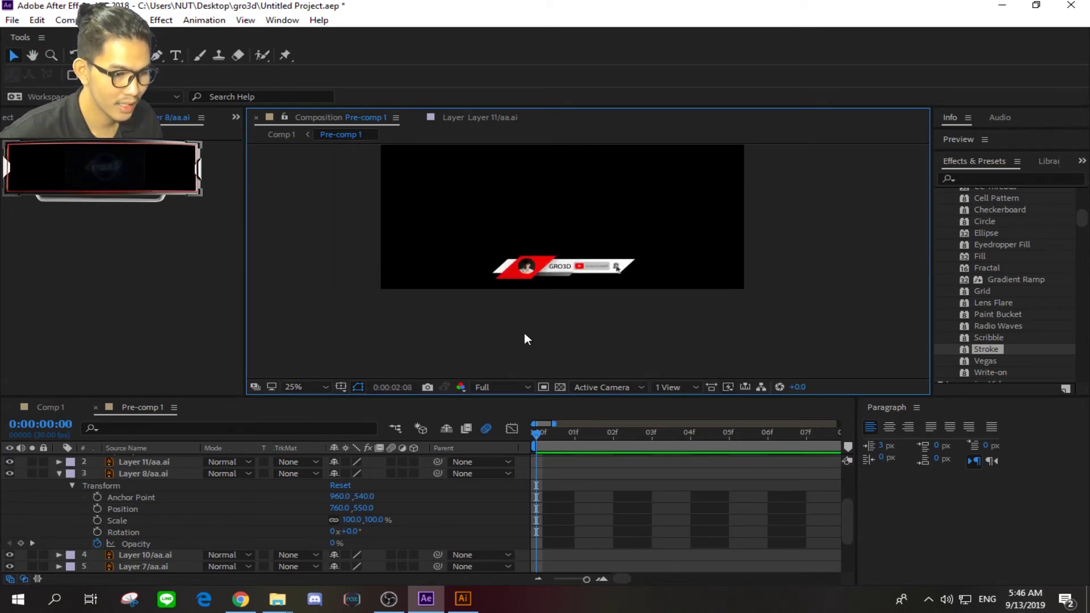
pyautogui.press('space')
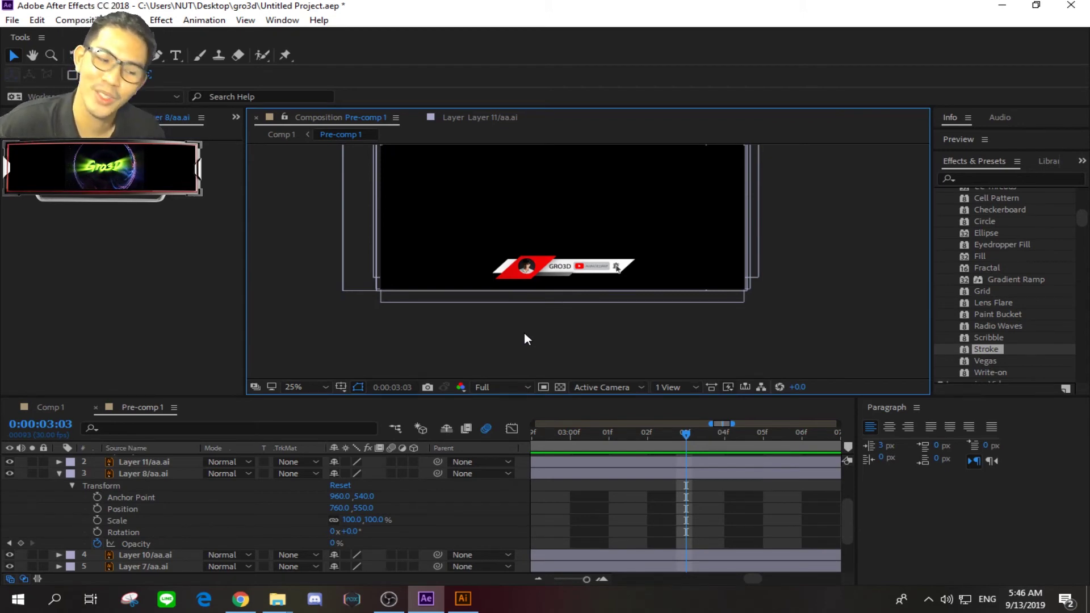
pyautogui.moveTo(611, 430); pyautogui.dragTo(465, 432)
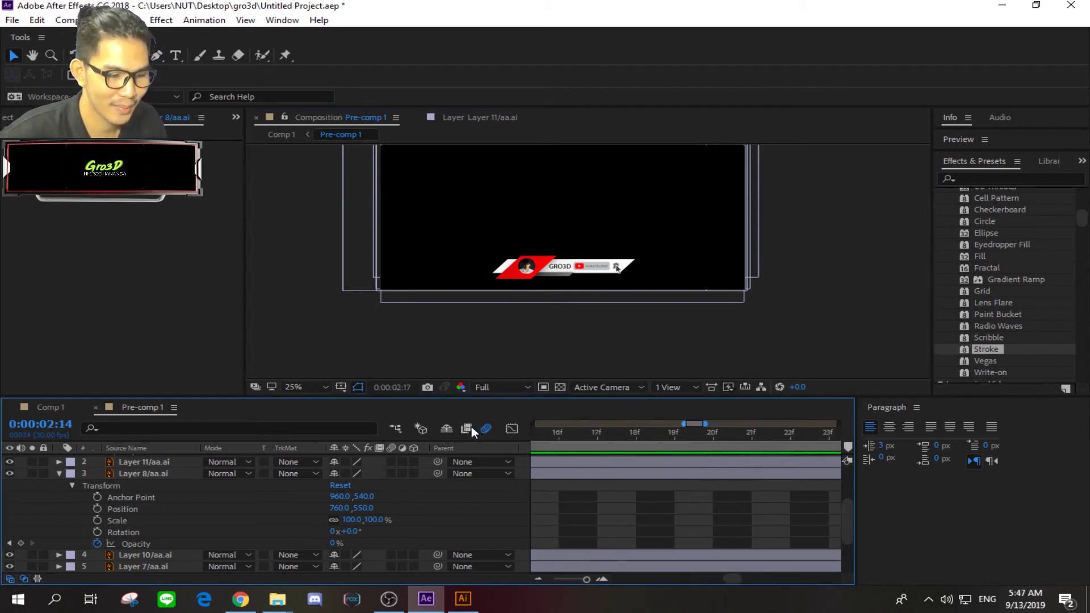
pyautogui.press('Home')
pyautogui.press('pagedown')
pyautogui.press('pagedown')
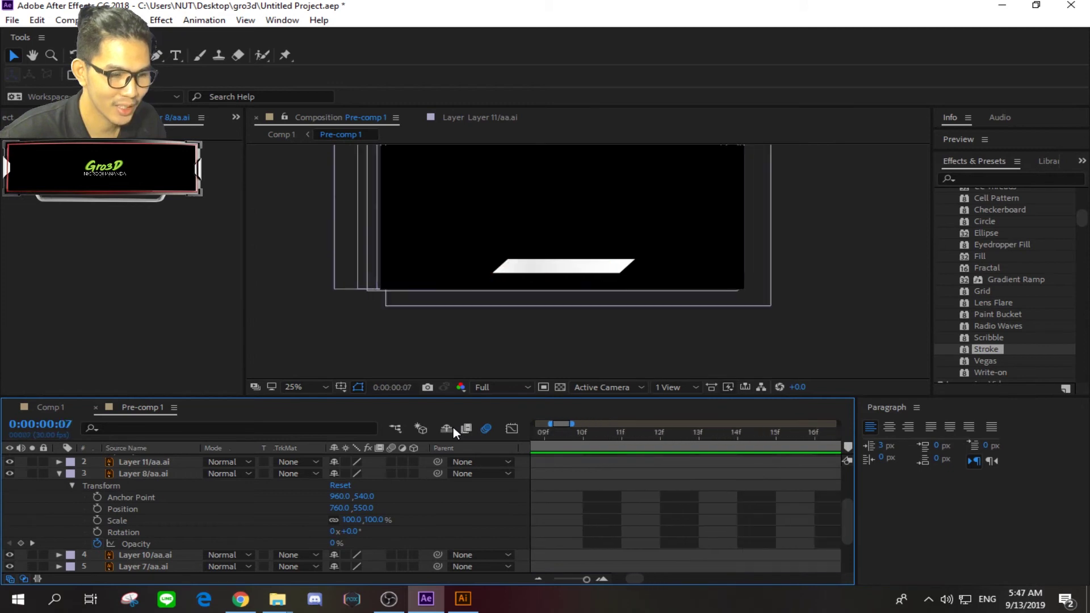
pyautogui.press('pagedown')
pyautogui.moveTo(635, 441); pyautogui.dragTo(835, 448)
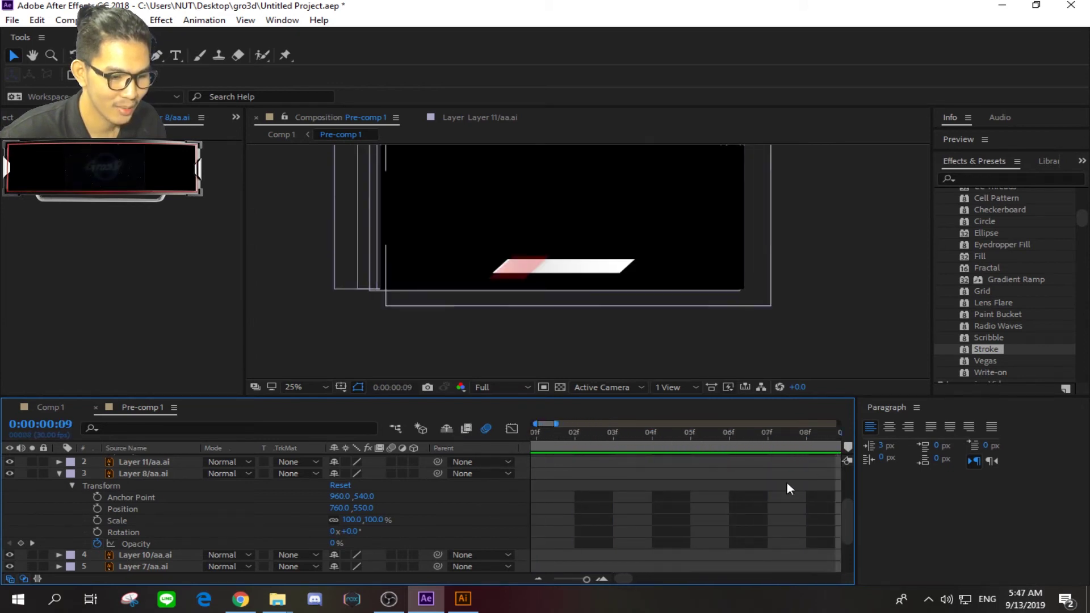
pyautogui.click(586, 579)
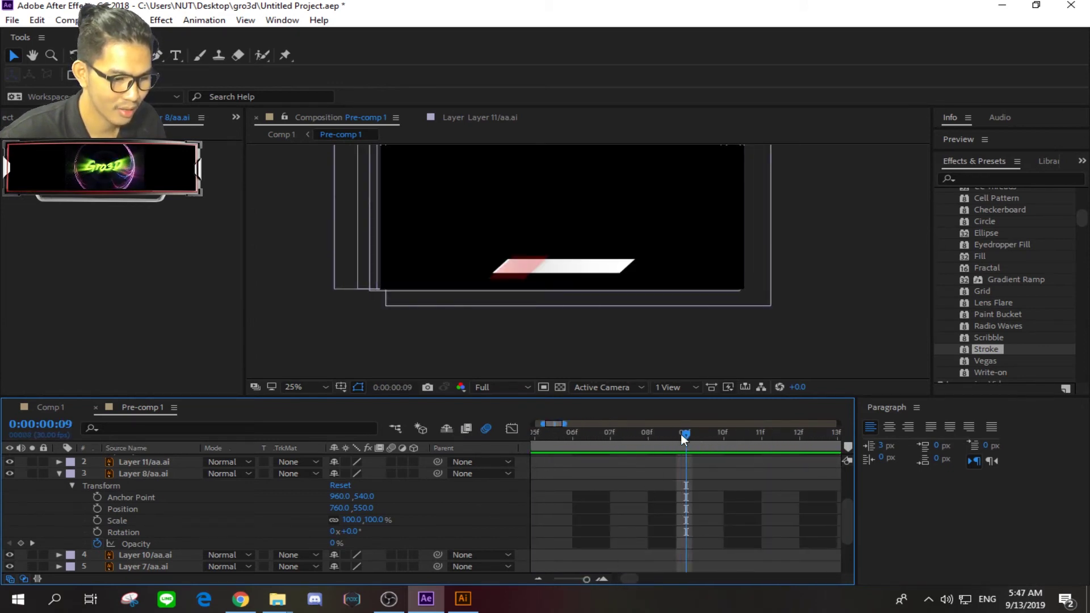
pyautogui.moveTo(684, 437); pyautogui.dragTo(798, 439)
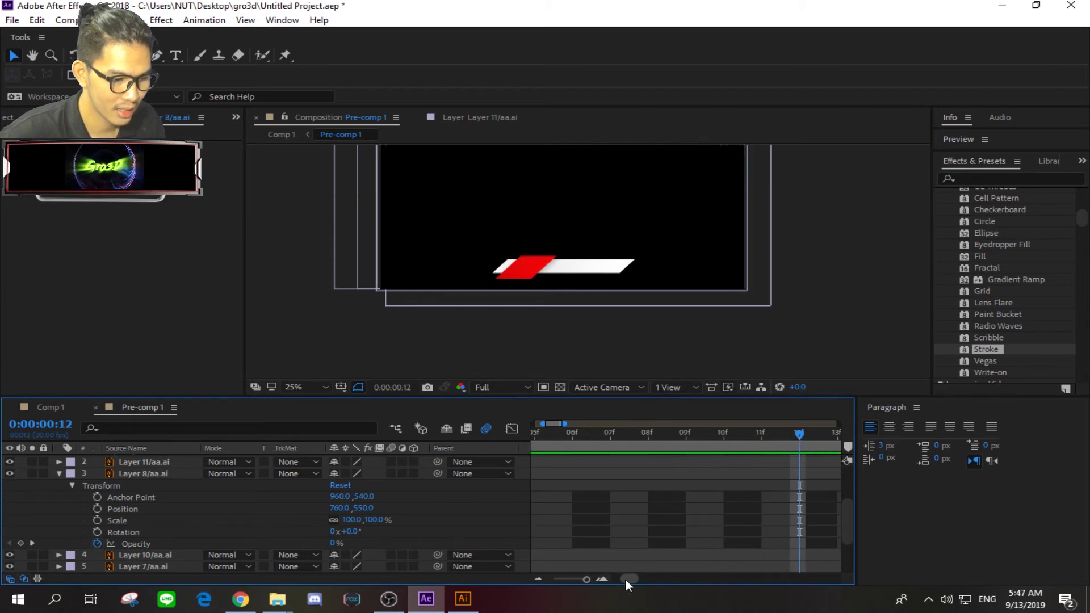
pyautogui.moveTo(586, 579); pyautogui.dragTo(553, 579)
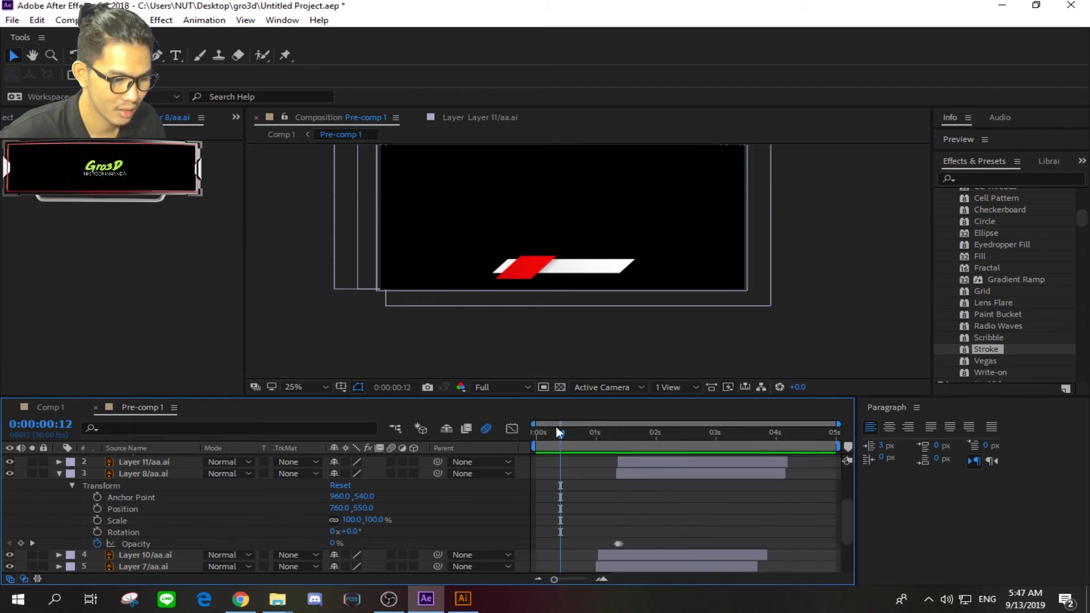
# Add a Layer 9 Position keyframe at 0:00:01:13.
pyautogui.moveTo(564, 432); pyautogui.dragTo(628, 437)
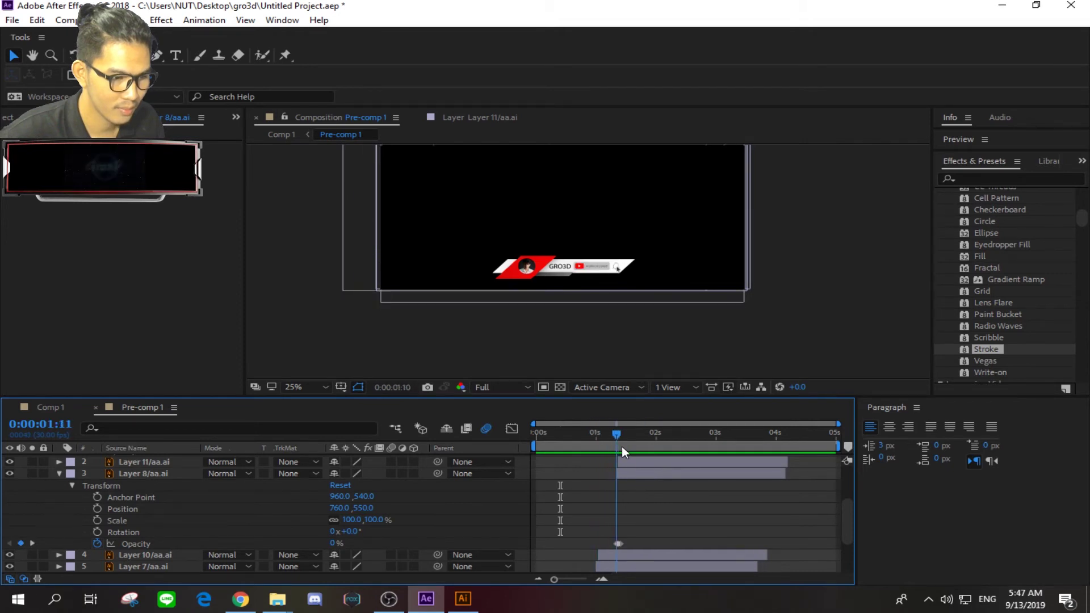
pyautogui.moveTo(628, 437); pyautogui.dragTo(625, 447)
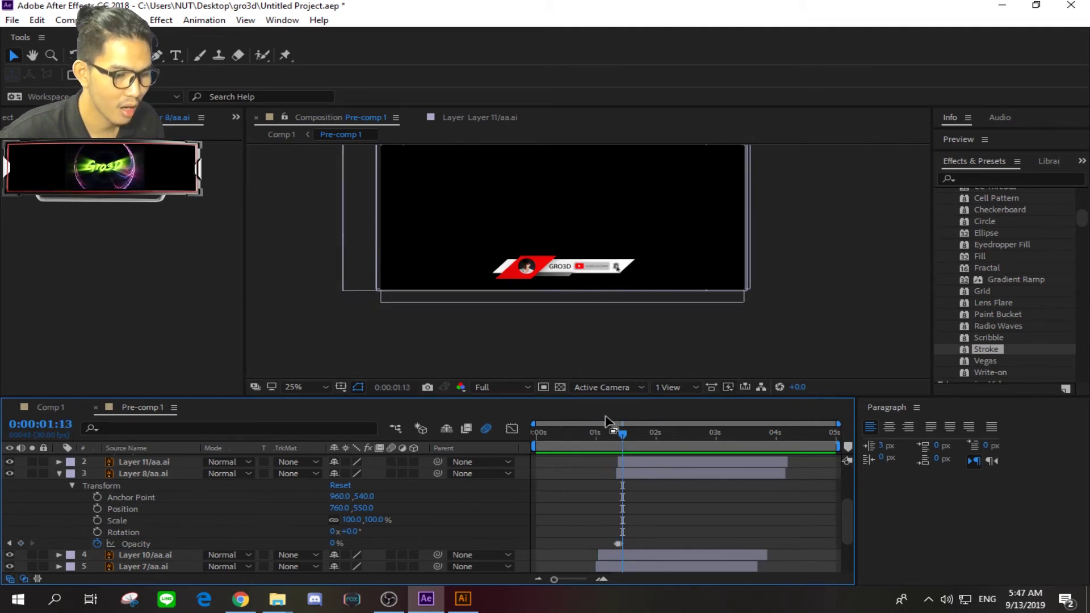
pyautogui.click(64, 462)
pyautogui.scroll(2, 73, 471)
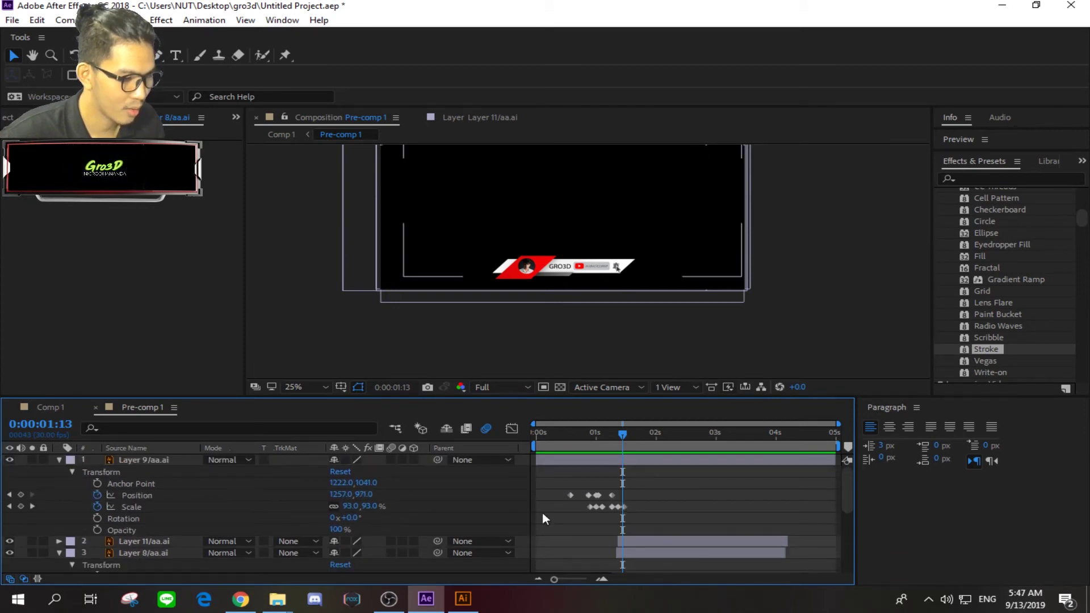
pyautogui.moveTo(554, 579); pyautogui.dragTo(580, 585)
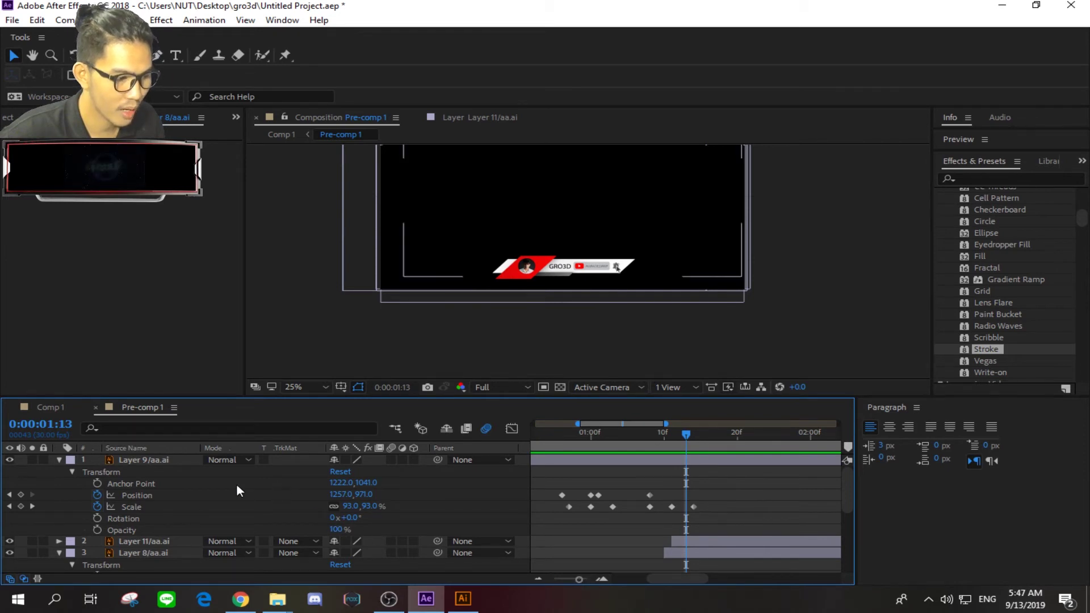
pyautogui.click(23, 495)
# At 0:00:01:17, drag the banner down-right to 1301.0, 1039.0, then return to frame 0.
pyautogui.press('/')
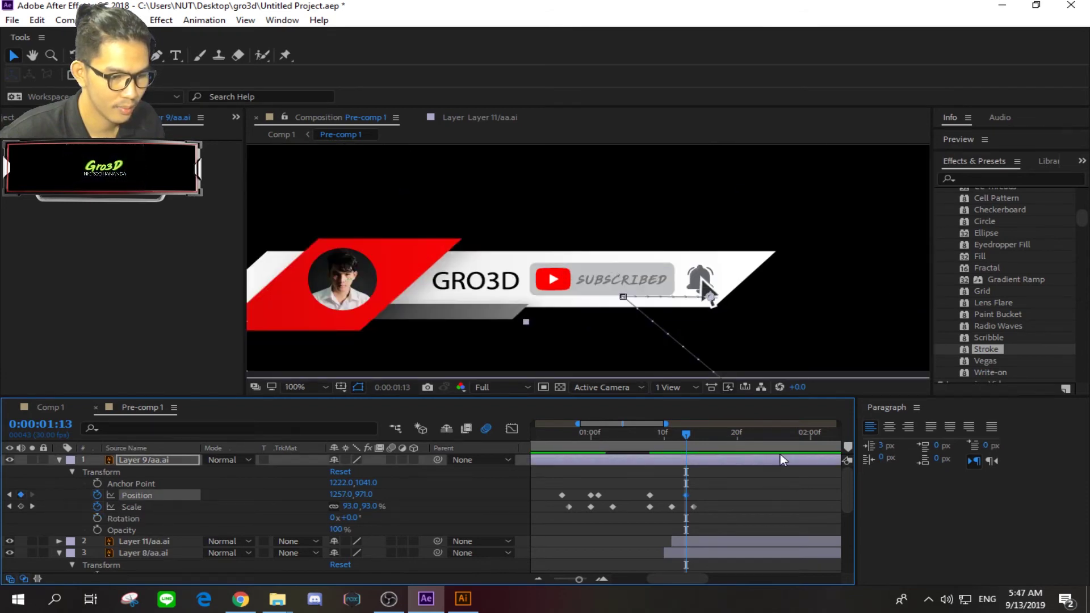
pyautogui.moveTo(688, 435); pyautogui.dragTo(715, 435)
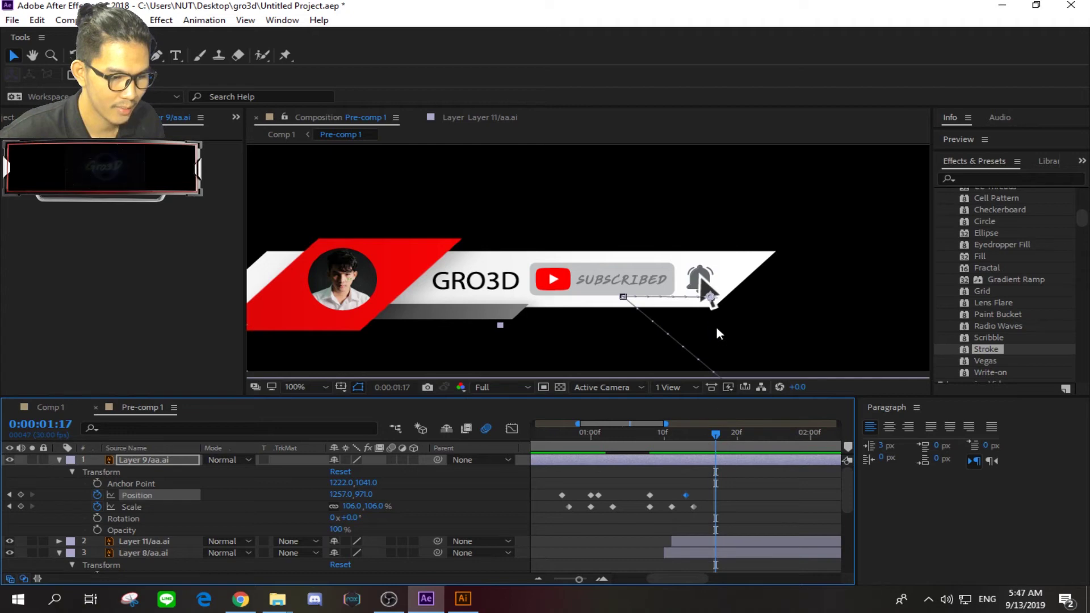
pyautogui.scroll(-1, 715, 319)
pyautogui.scroll(-1, 715, 319)
pyautogui.scroll(2, 628, 296)
pyautogui.scroll(-1, 709, 285)
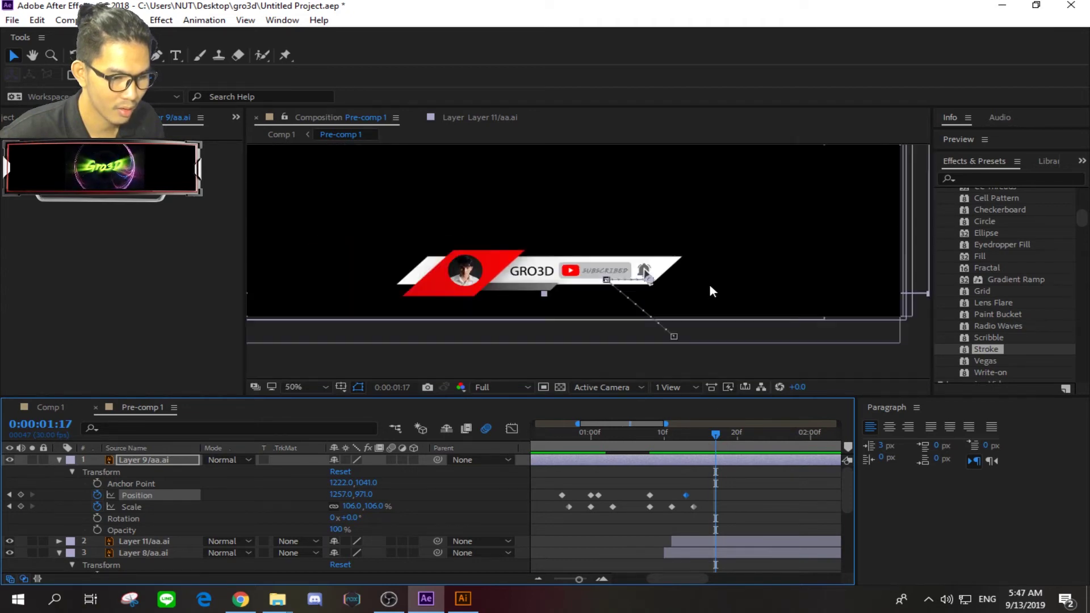
pyautogui.moveTo(658, 280); pyautogui.dragTo(678, 298)
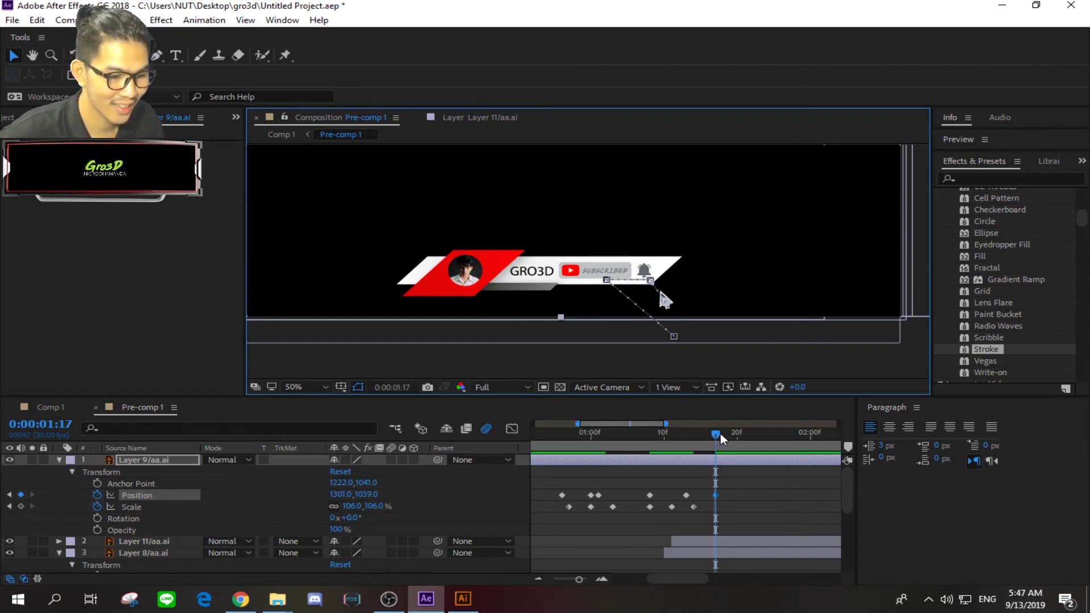
pyautogui.moveTo(720, 432); pyautogui.dragTo(591, 432)
pyautogui.press('Home')
pyautogui.moveTo(578, 580); pyautogui.dragTo(533, 581)
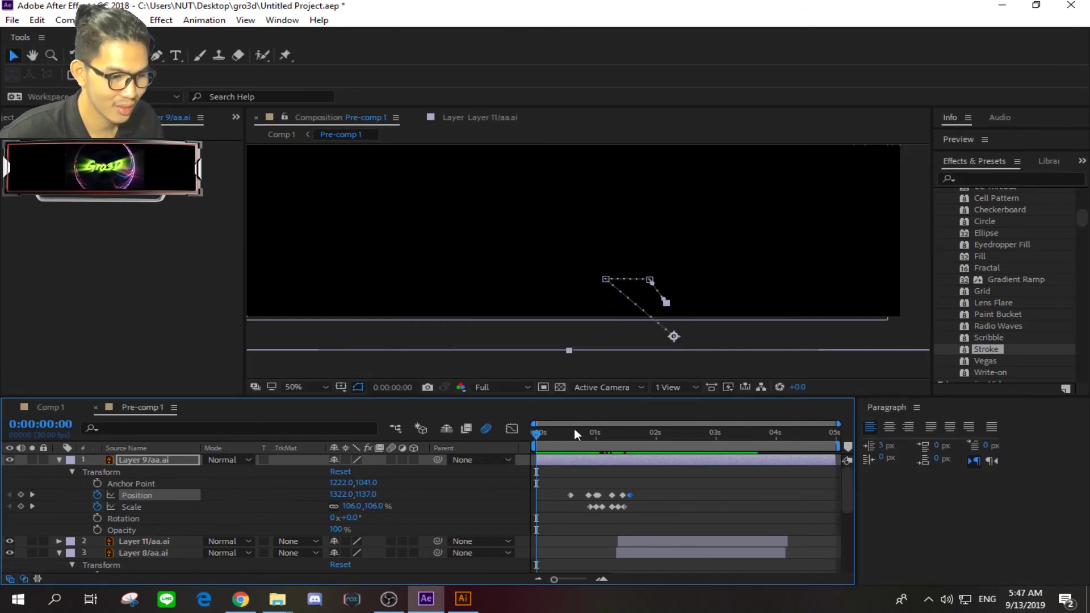
# Preview the banner animation, collapse Layer 9's Transform properties, and preview again from the first frame.
pyautogui.press('space')
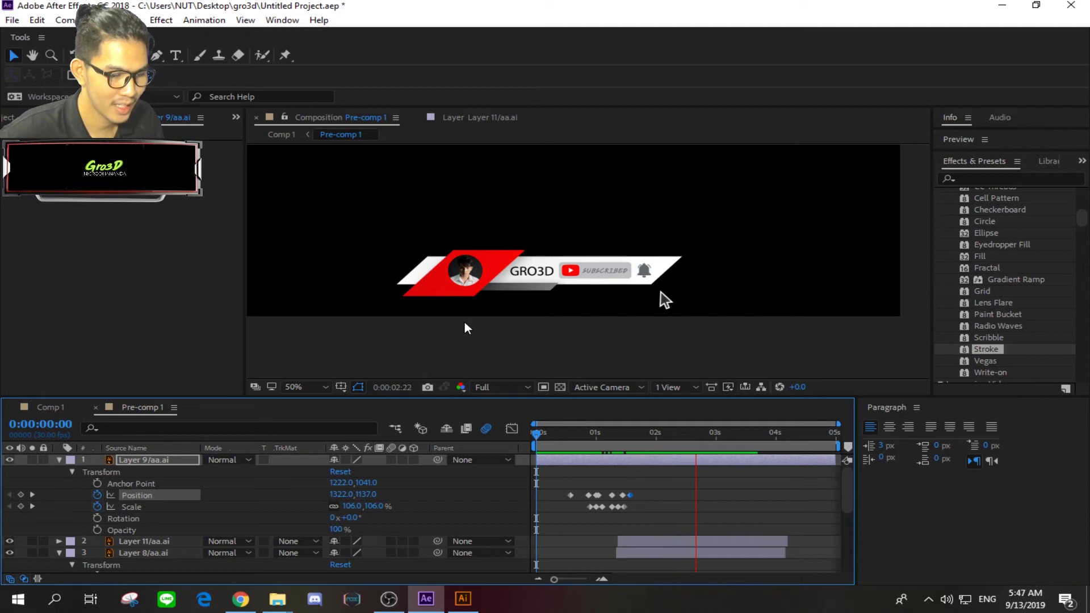
pyautogui.press('space')
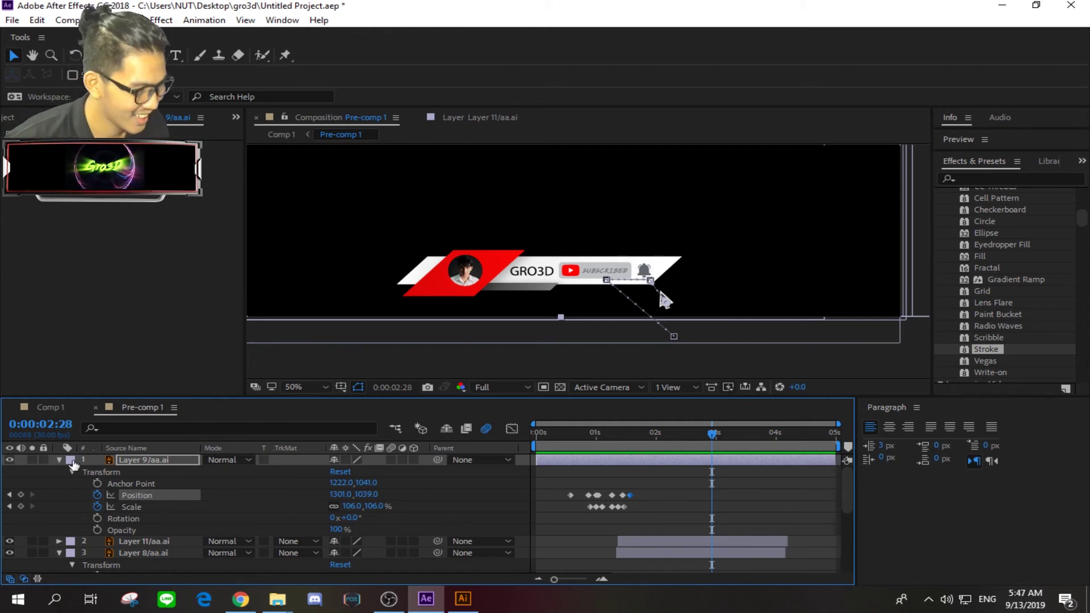
pyautogui.click(59, 460)
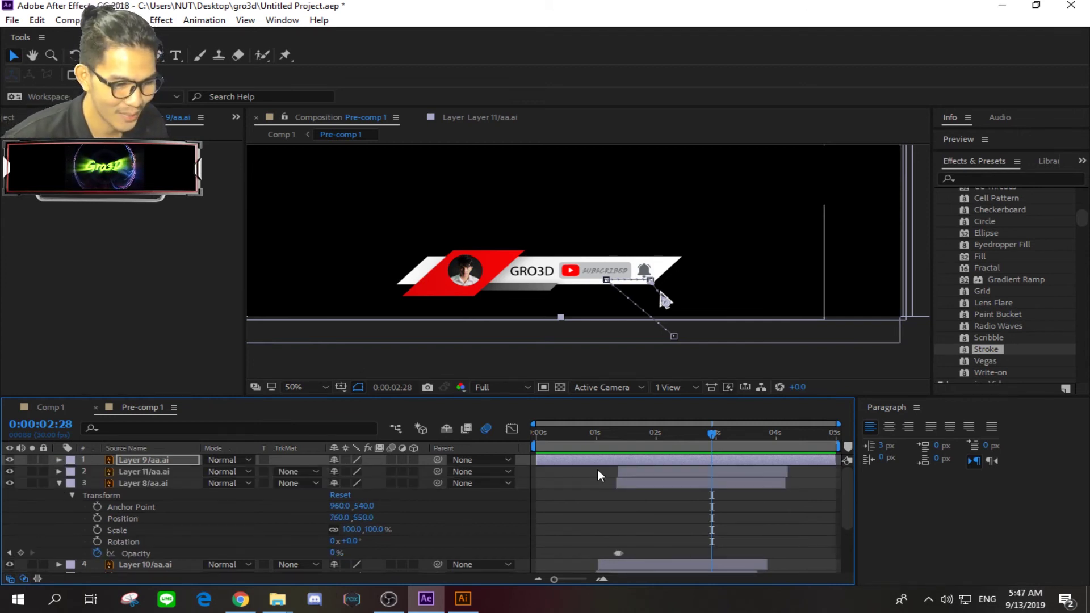
pyautogui.moveTo(712, 434); pyautogui.dragTo(513, 444)
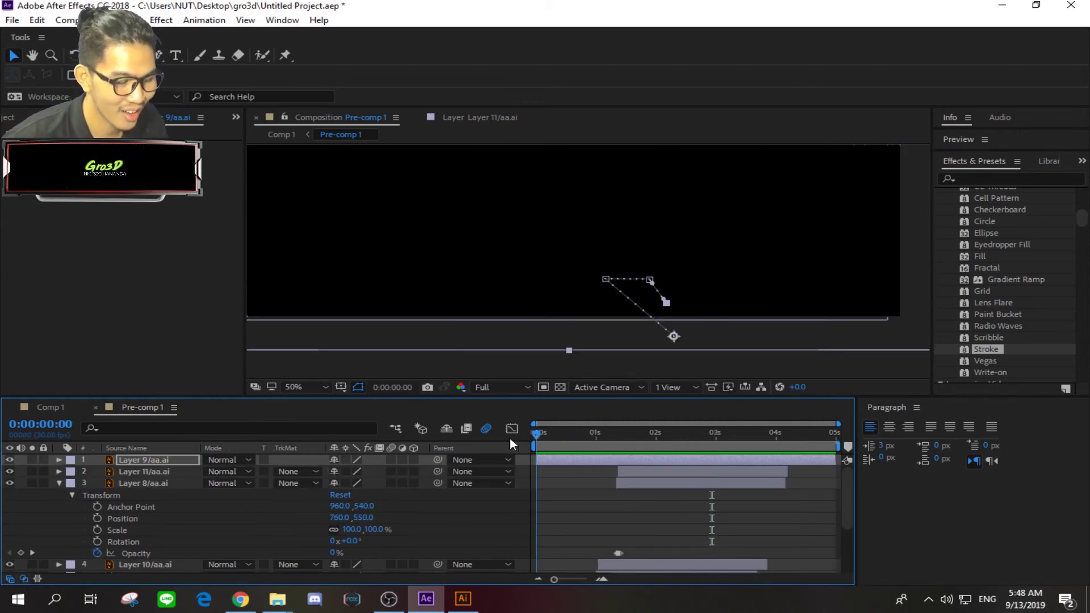
pyautogui.press('space')
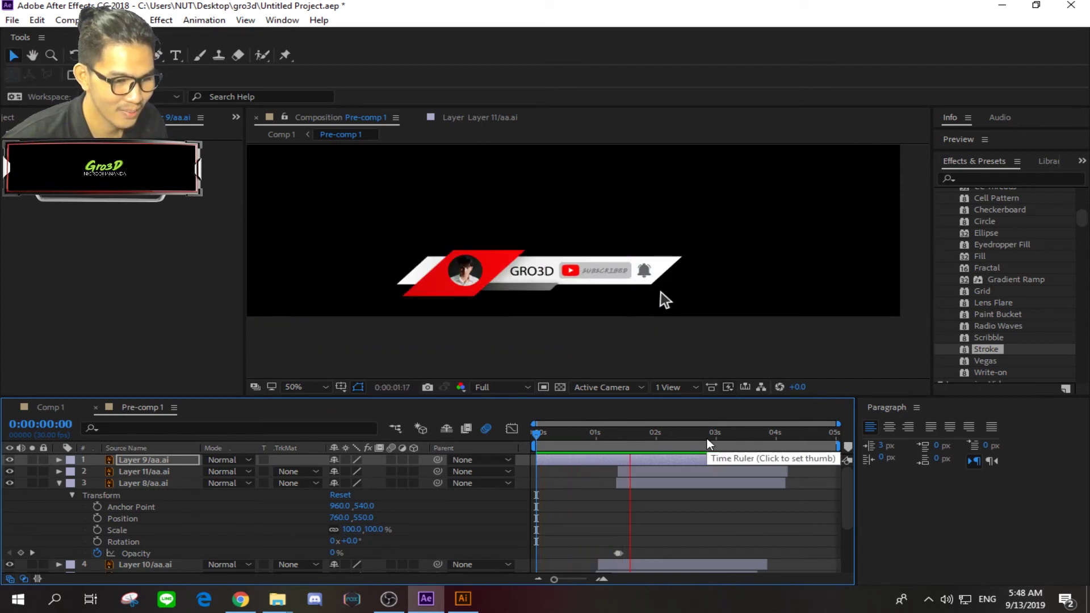
pyautogui.press('space')
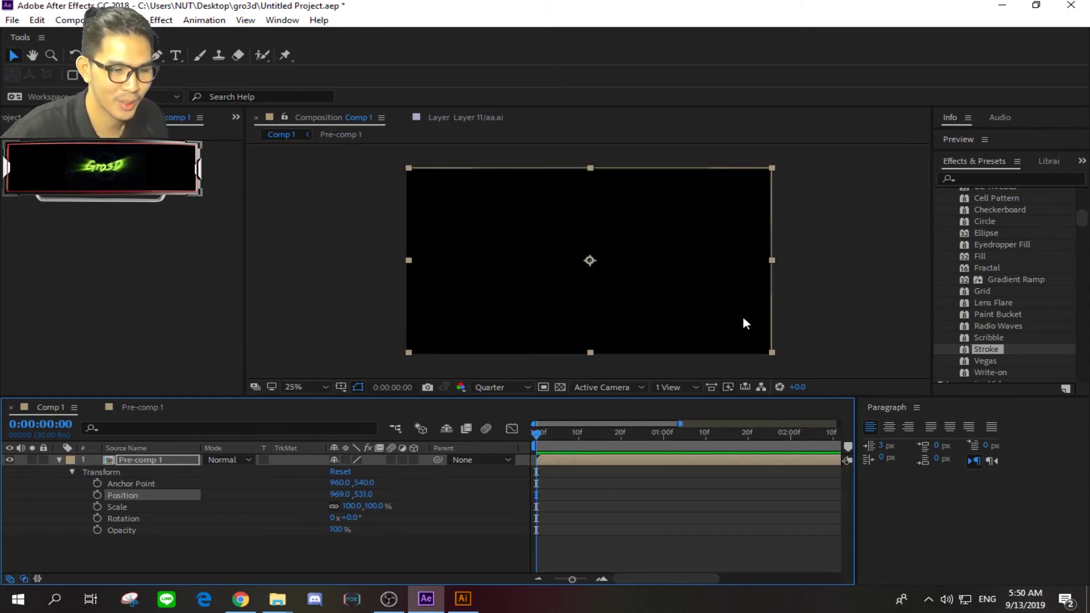
# Preview the lower-third in Comp 1, stopping back at the first frame.
pyautogui.click(835, 287)
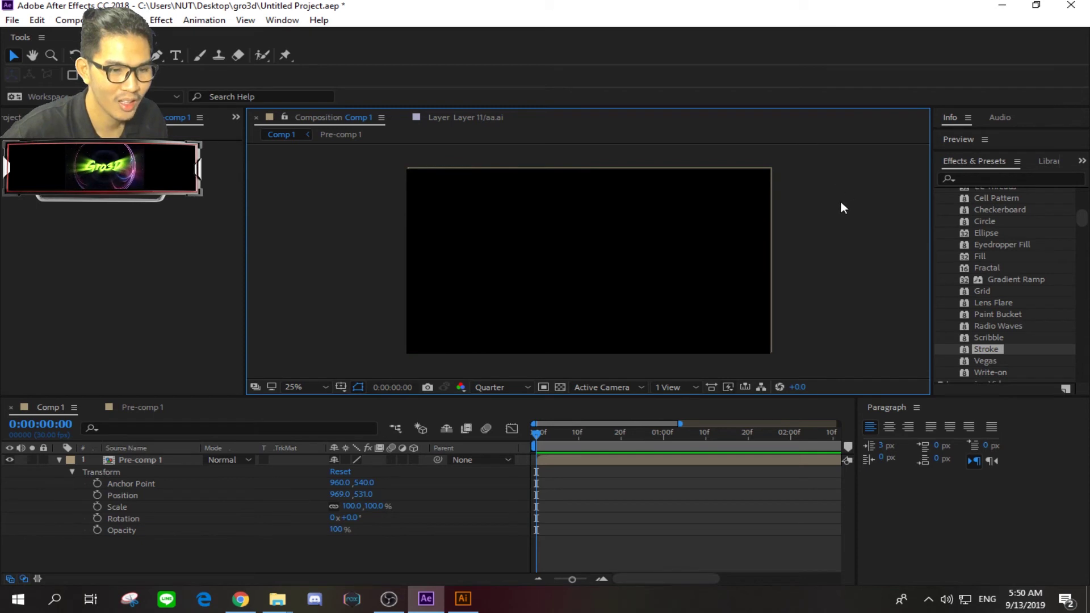
pyautogui.click(764, 249)
pyautogui.click(796, 262)
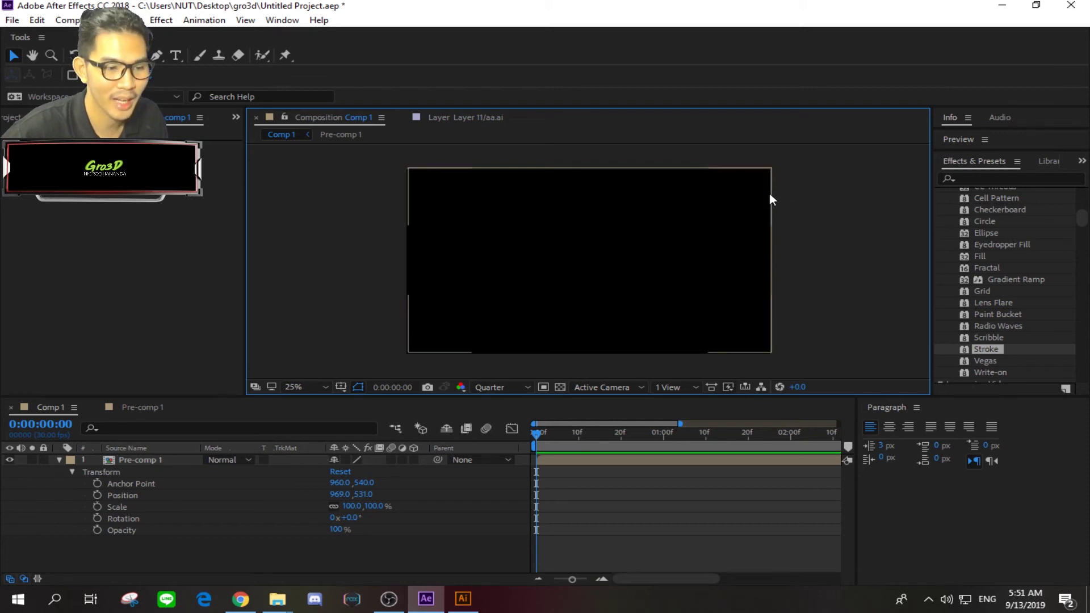
pyautogui.press('space')
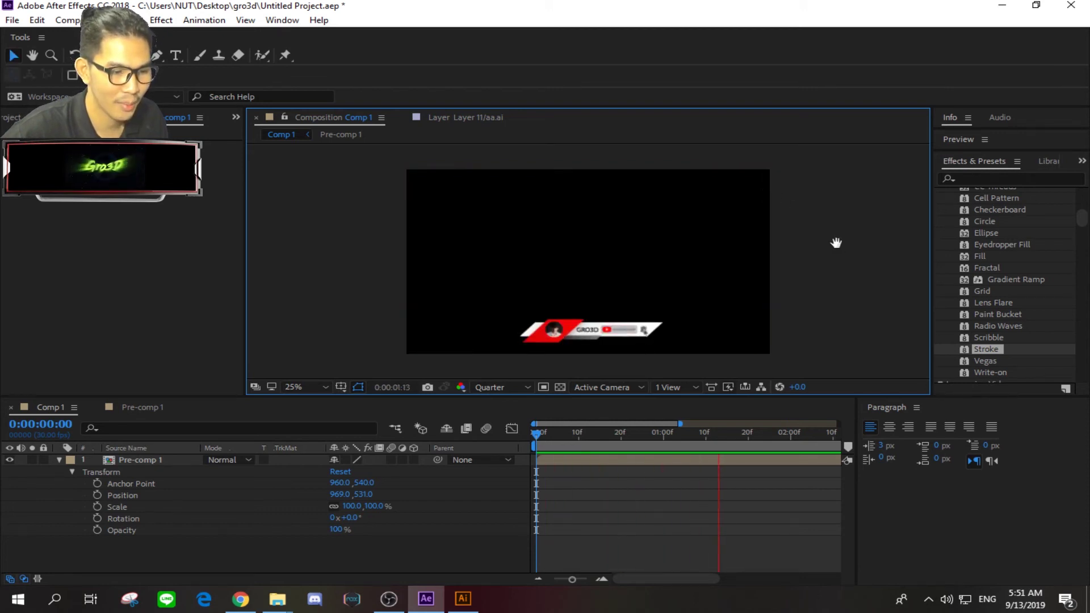
pyautogui.click(550, 438)
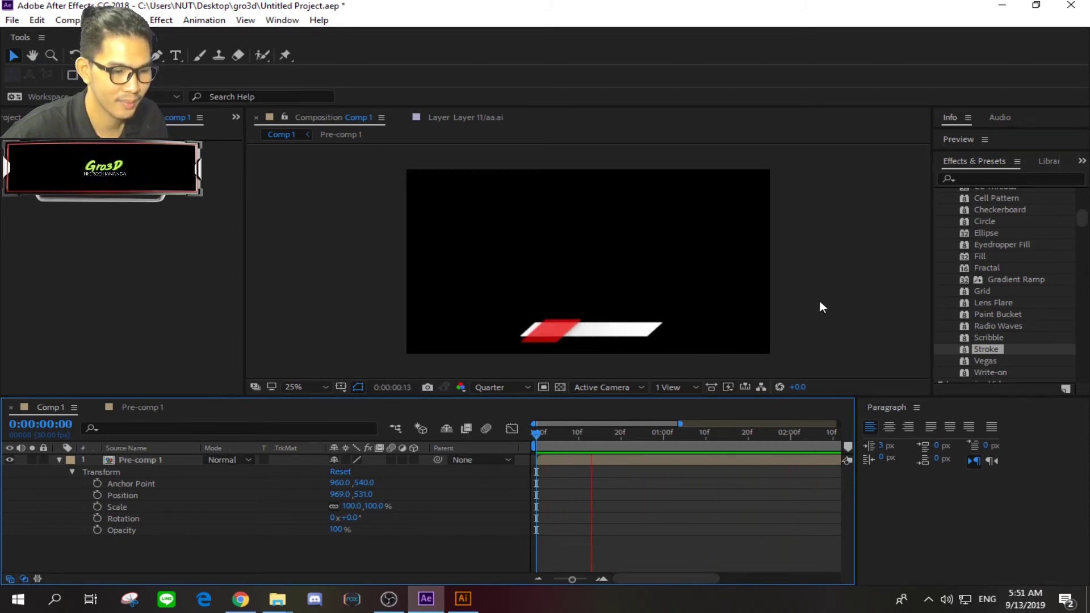
pyautogui.press('space')
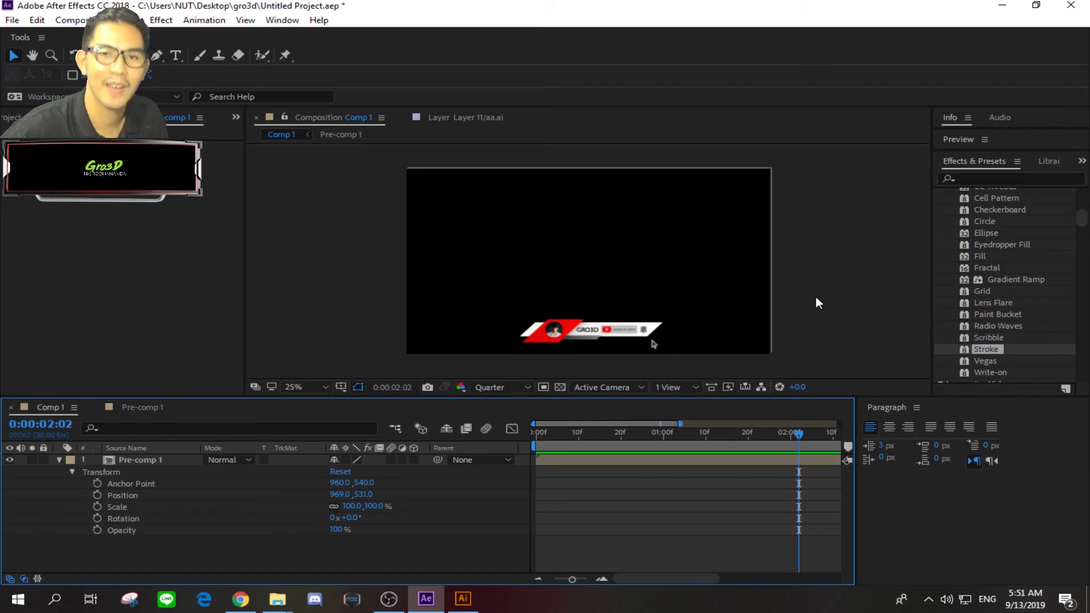
pyautogui.press('space')
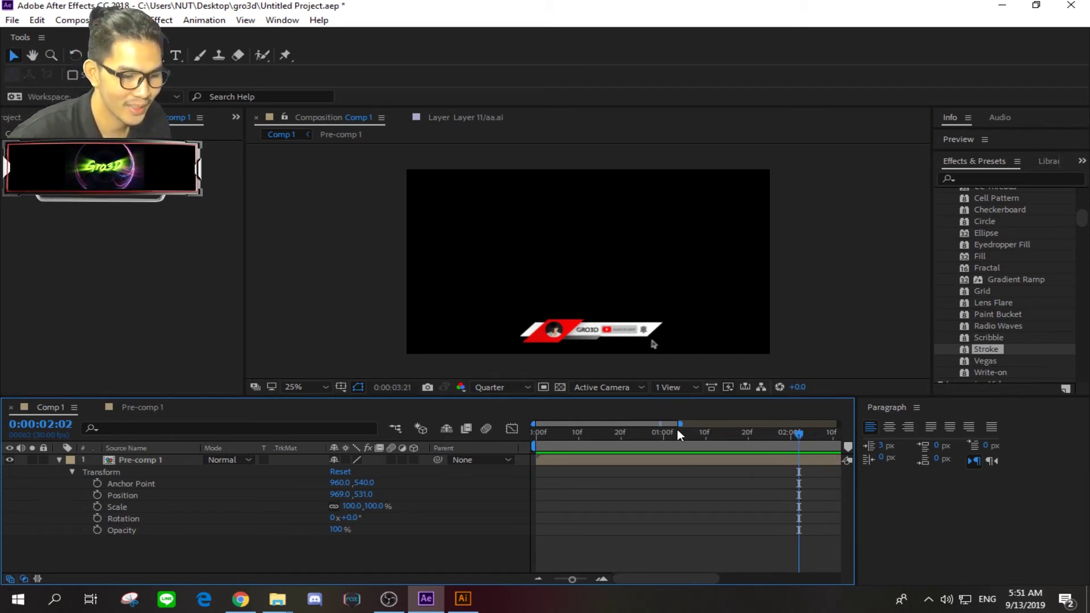
pyautogui.click(537, 432)
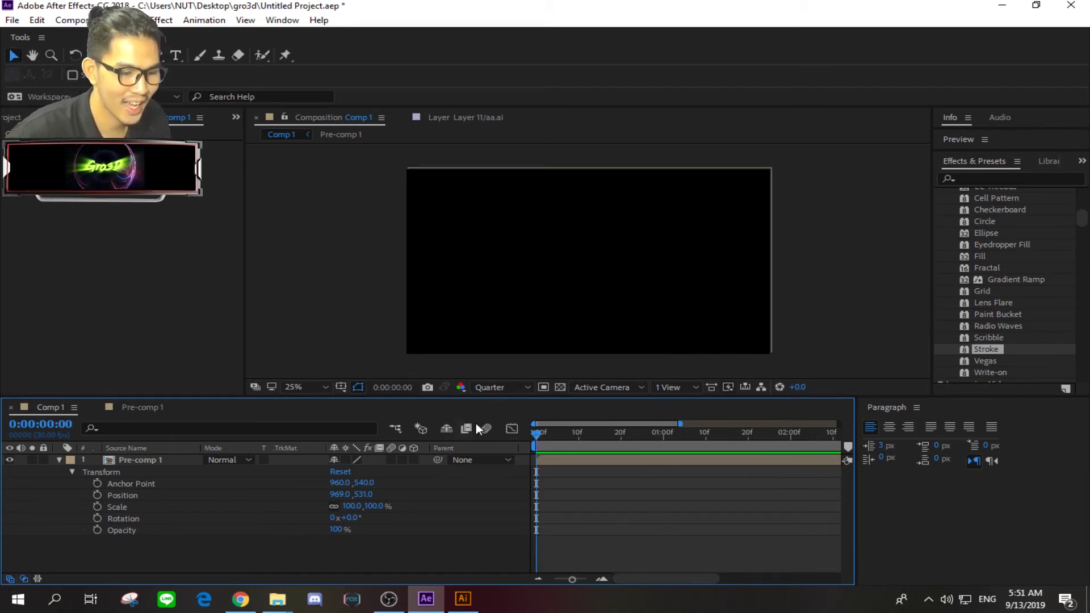
# Close the Pre-comp 1 timeline, leaving only Comp 1's timeline.
pyautogui.click(832, 279)
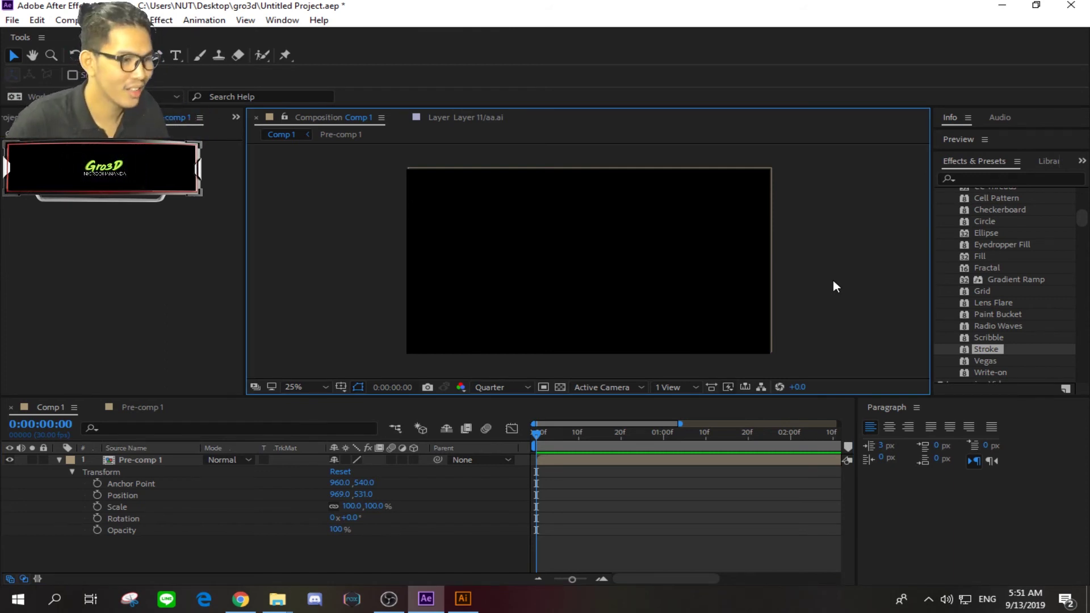
pyautogui.click(135, 402)
pyautogui.click(95, 407)
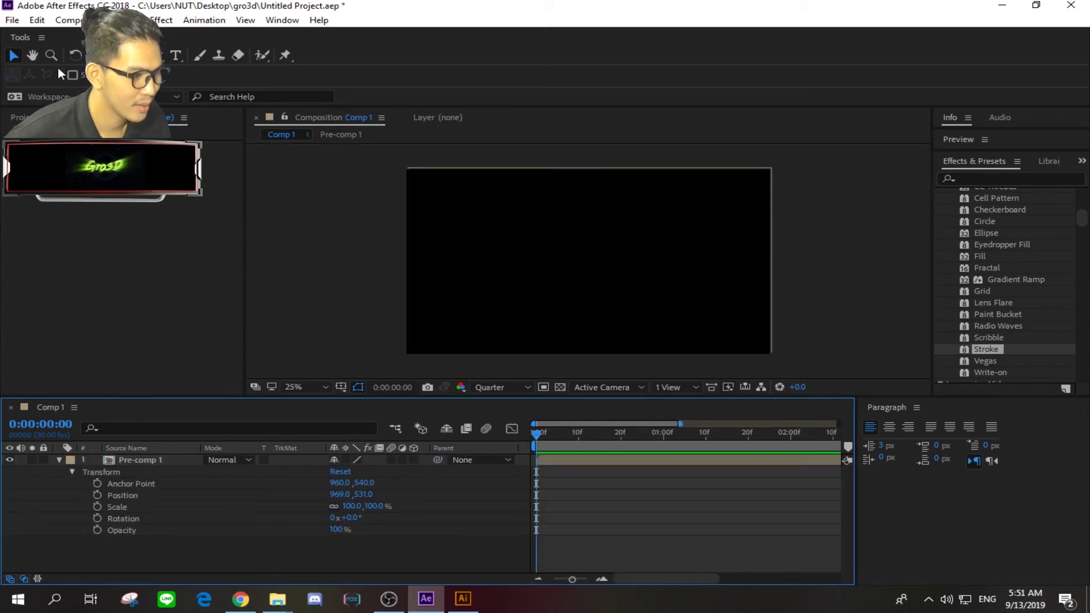
# Add Comp 1 to the Render Queue from the File menu.
pyautogui.click(12, 20)
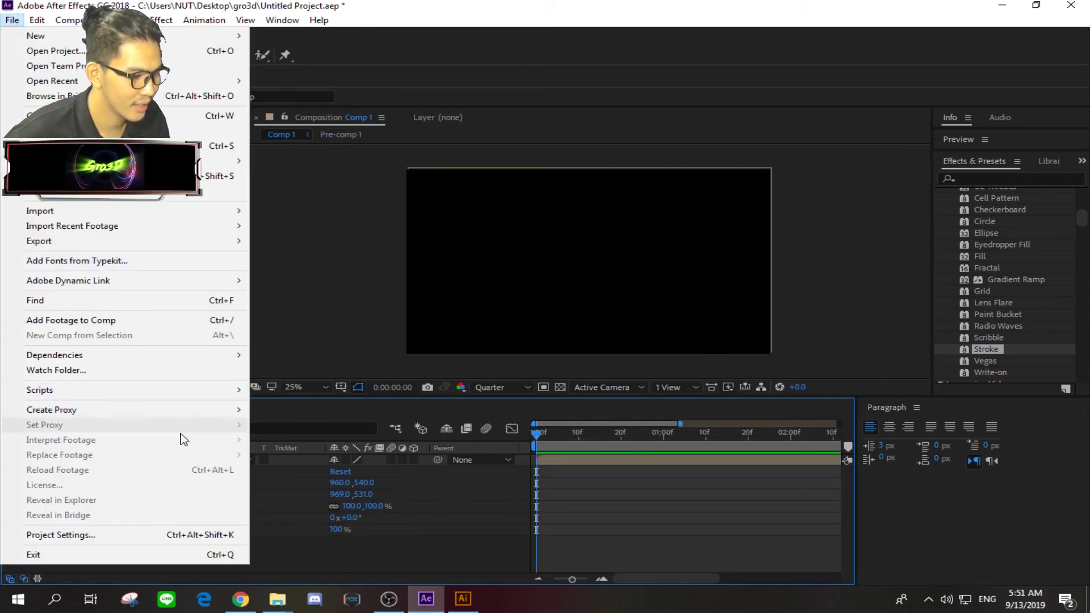
pyautogui.moveTo(223, 392)
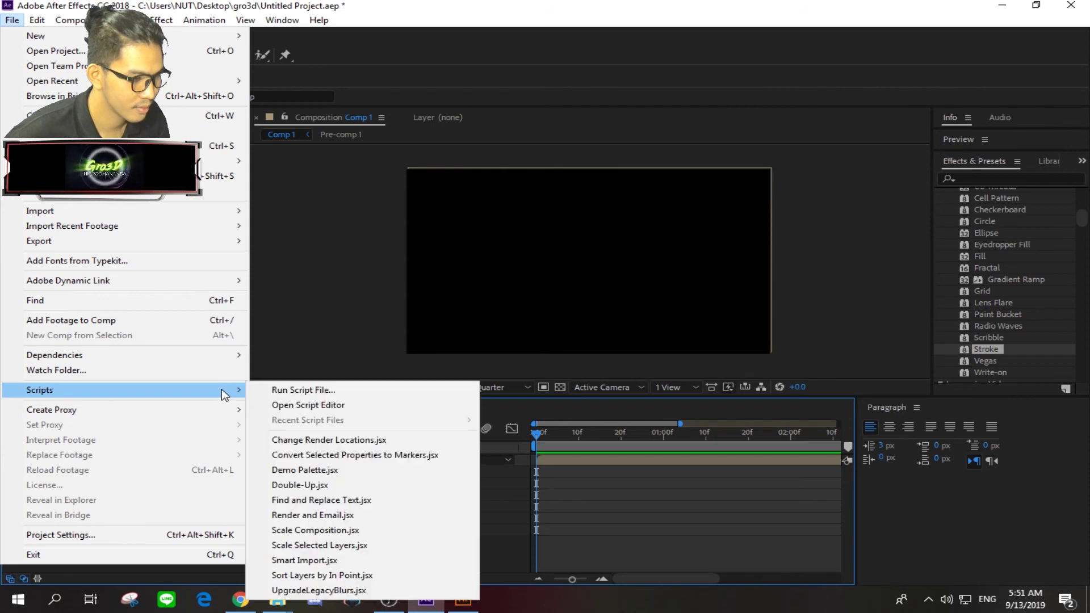
pyautogui.moveTo(217, 413)
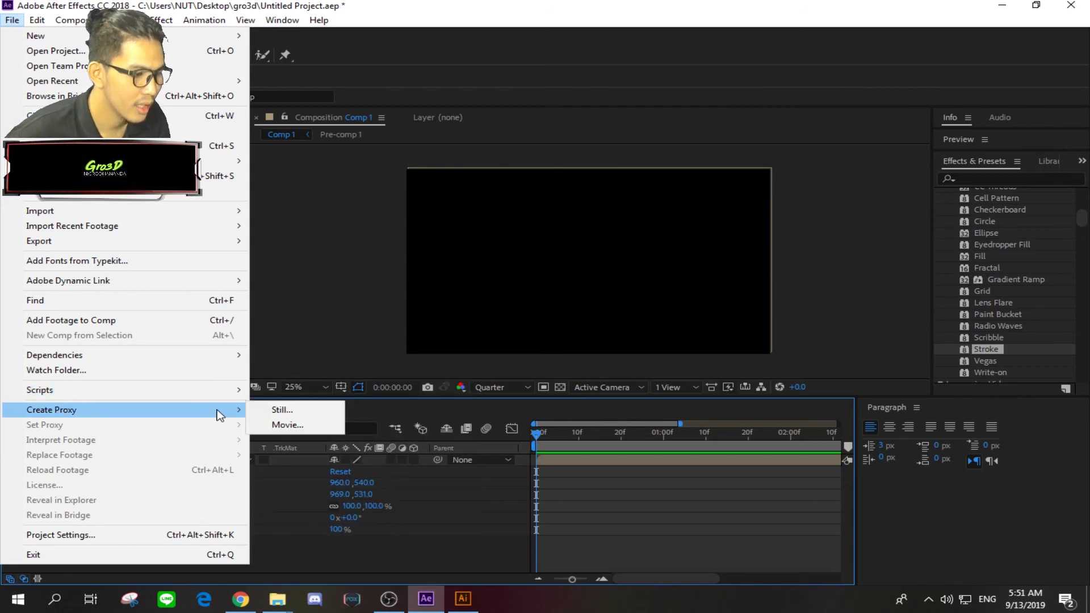
pyautogui.doubleClick(10, 21)
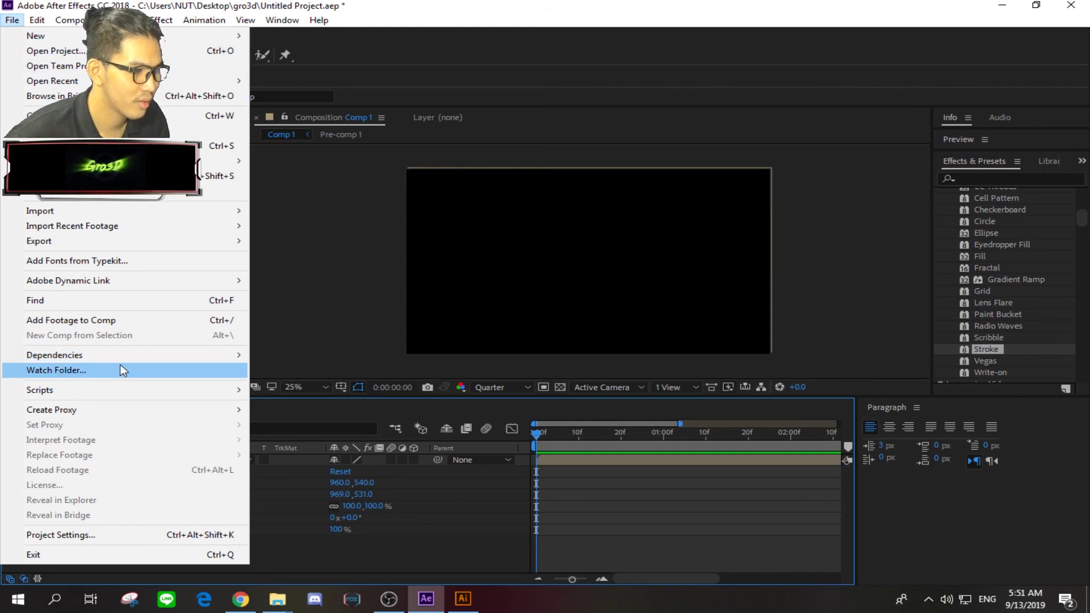
pyautogui.moveTo(206, 413)
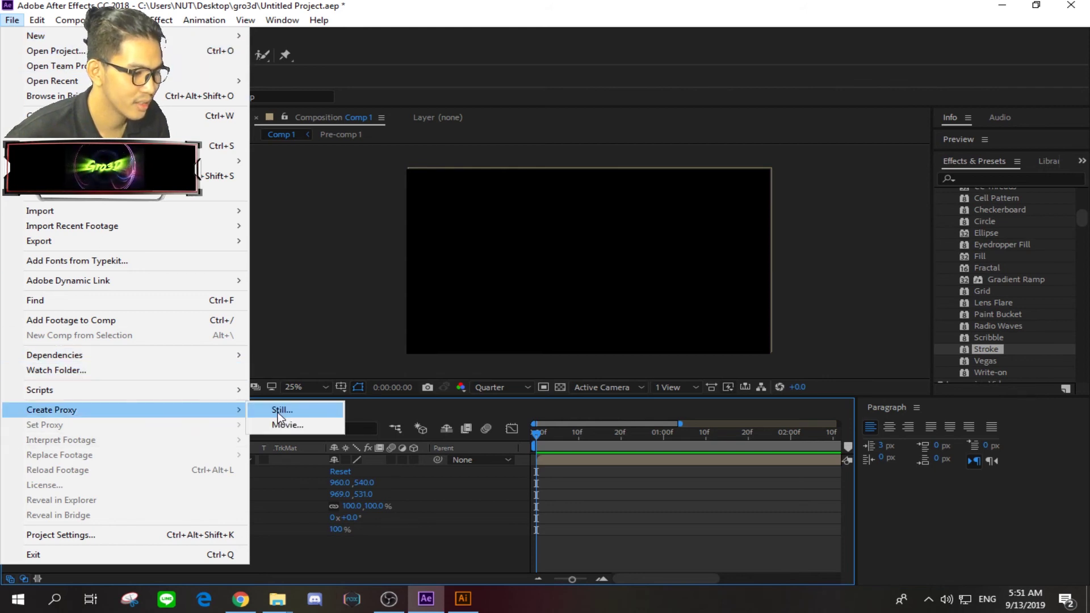
pyautogui.click(287, 426)
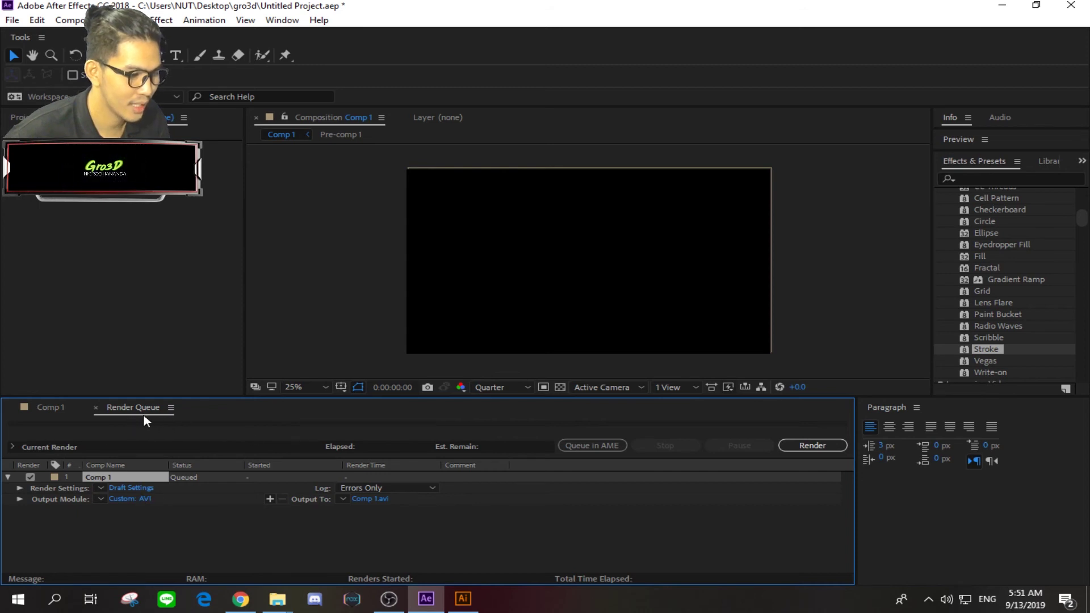
# Cancel Comp 1's render settings unchanged and return to the Comp 1 timeline at frame 15.
pyautogui.click(141, 489)
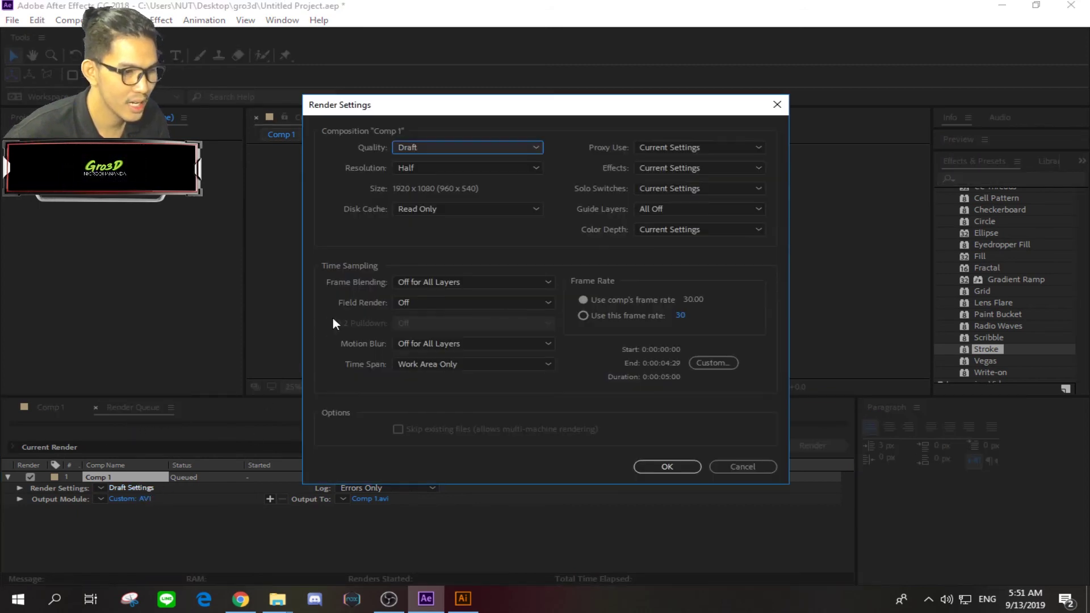
pyautogui.click(457, 167)
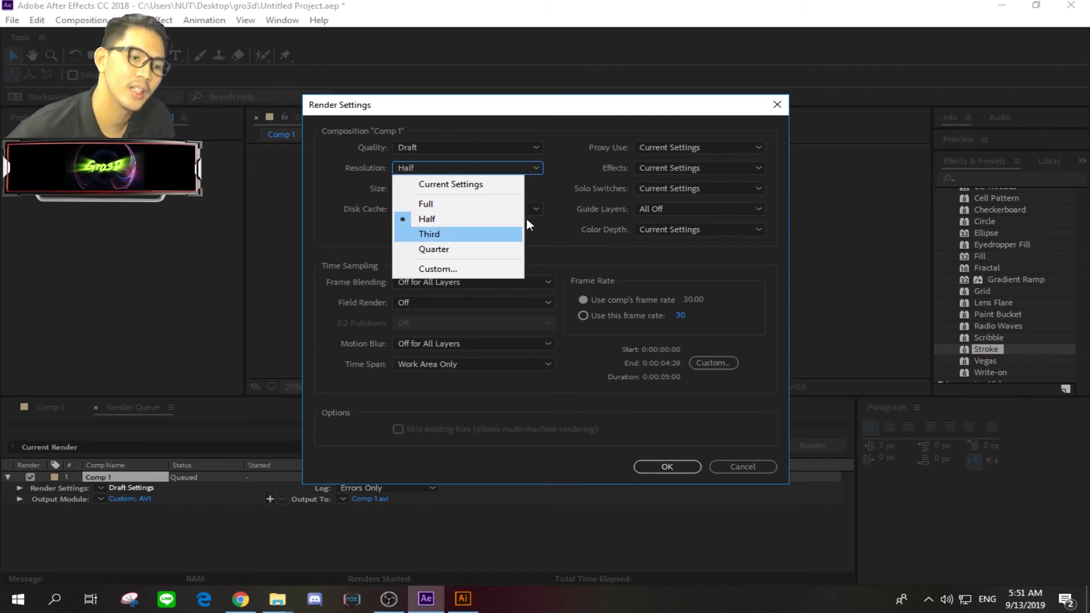
pyautogui.click(745, 465)
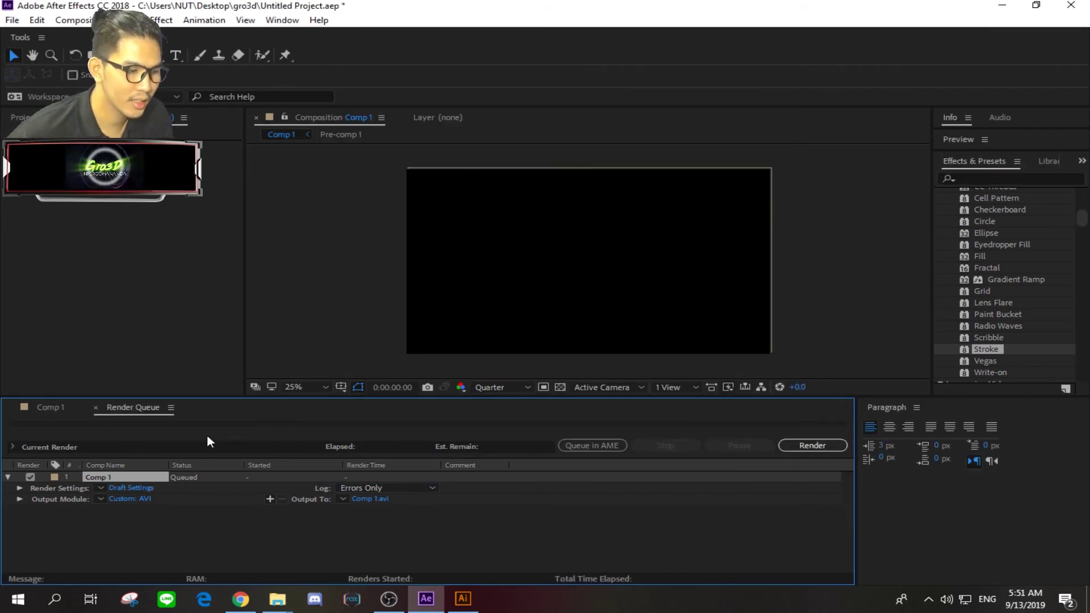
pyautogui.click(31, 406)
pyautogui.click(599, 433)
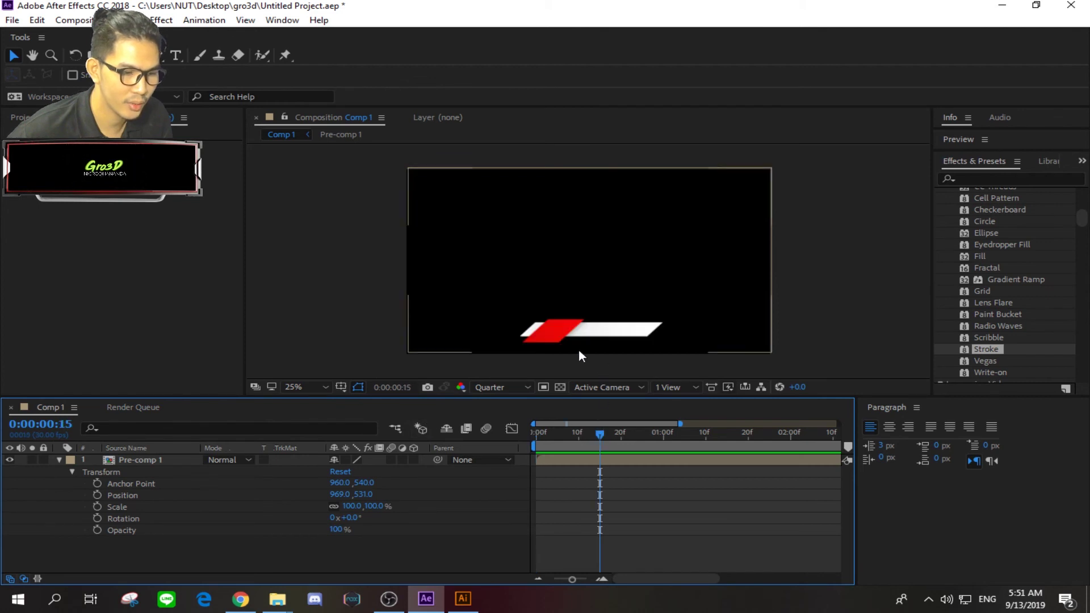
# At 0:00:01:08, zoom and pan the composition view to inspect the lower-third.
pyautogui.click(696, 432)
pyautogui.scroll(6, 614, 329)
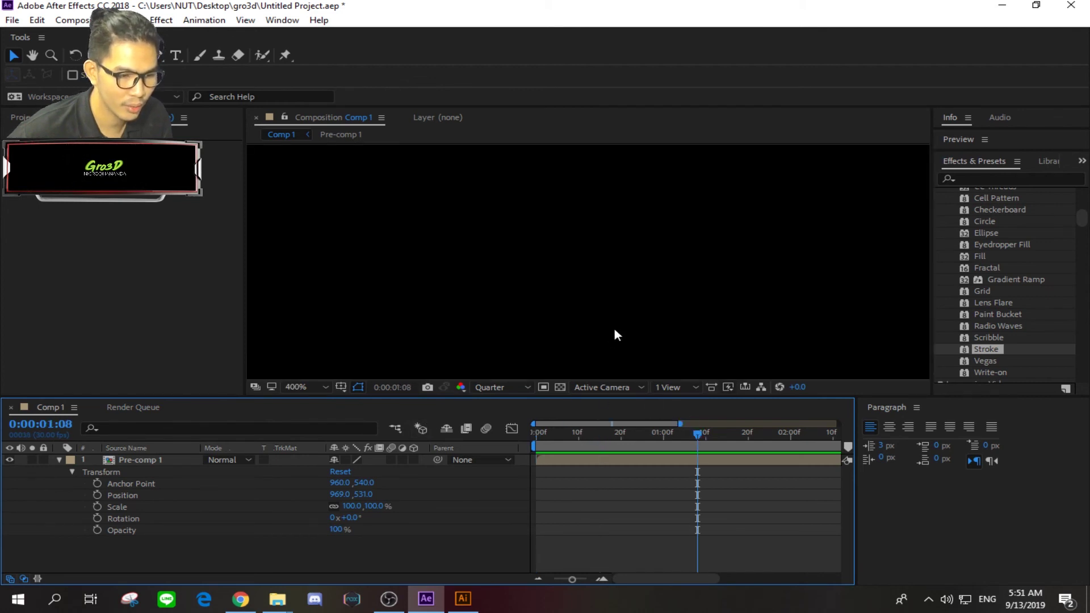
pyautogui.press('h')
pyautogui.moveTo(619, 314); pyautogui.dragTo(637, 164)
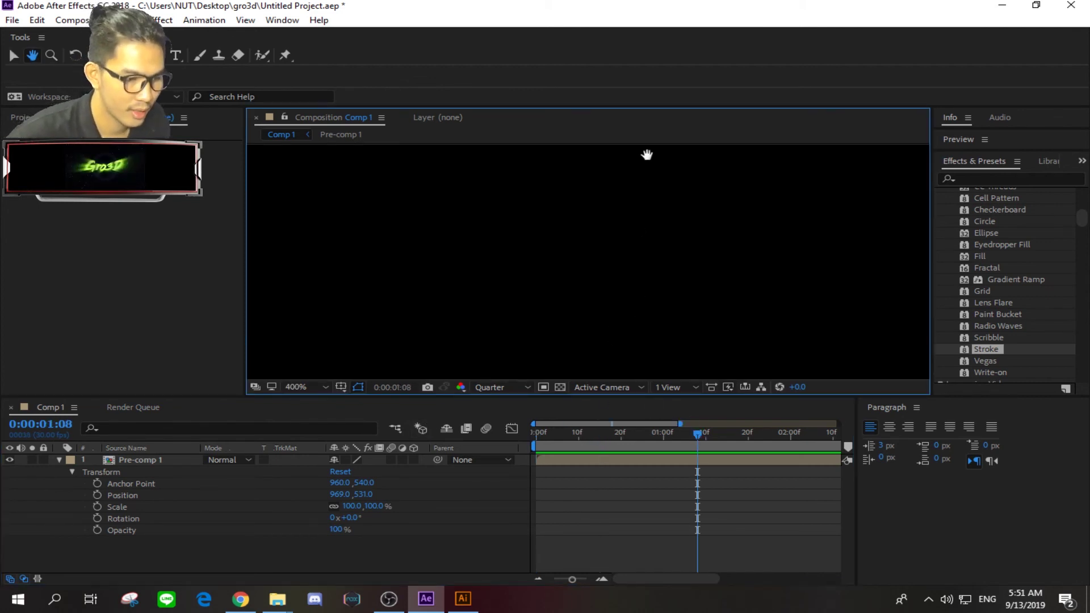
pyautogui.scroll(-5, 619, 319)
pyautogui.press('v')
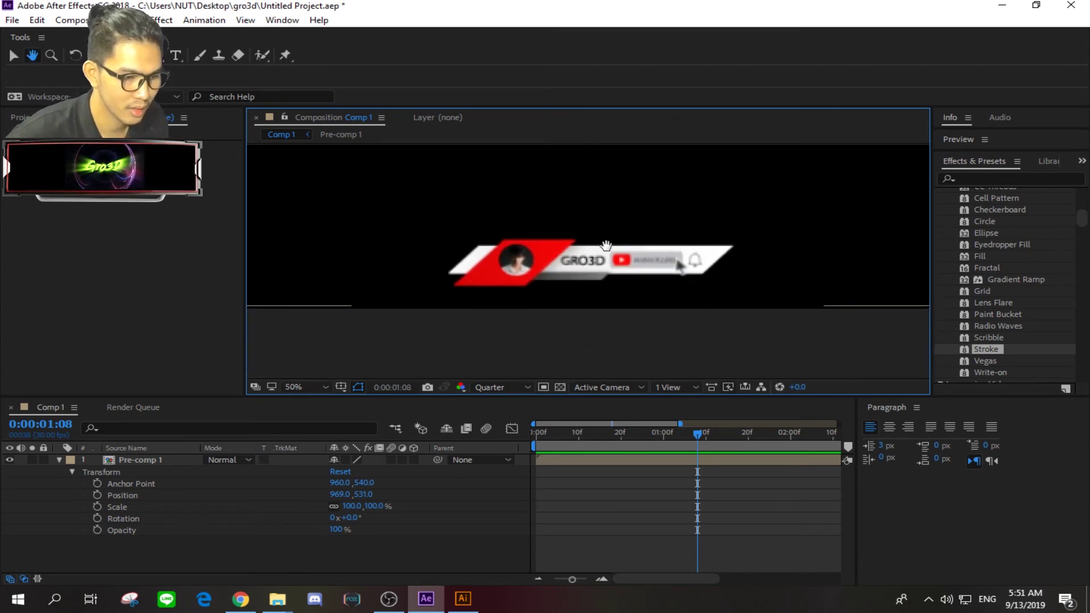
pyautogui.scroll(3, 601, 289)
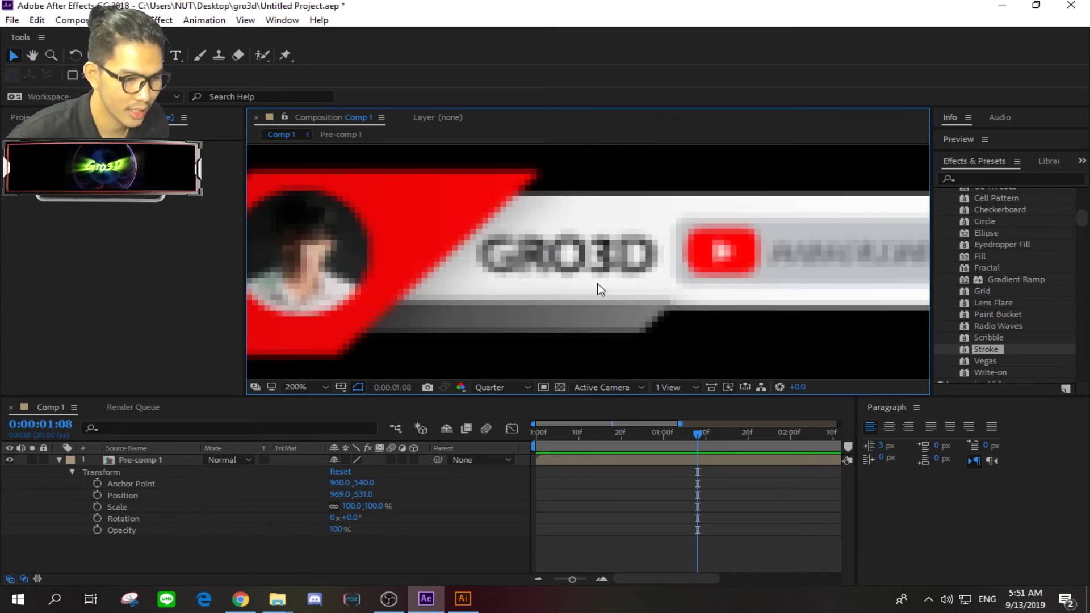
# Switch the viewer resolution to Full, back to Quarter, and show the Render Queue.
pyautogui.click(519, 386)
pyautogui.click(508, 422)
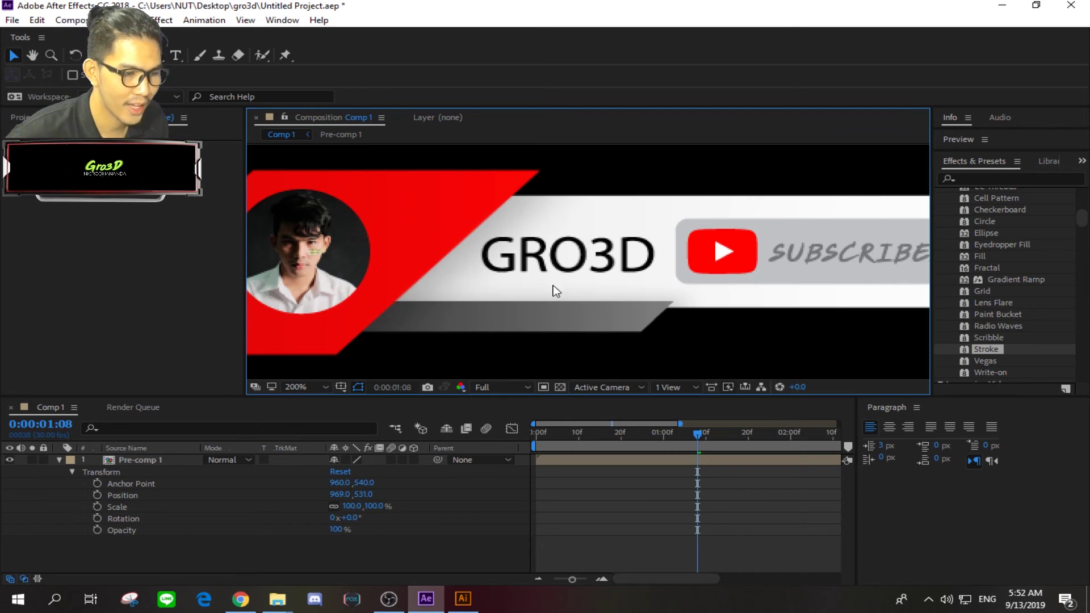
pyautogui.scroll(-1, 555, 292)
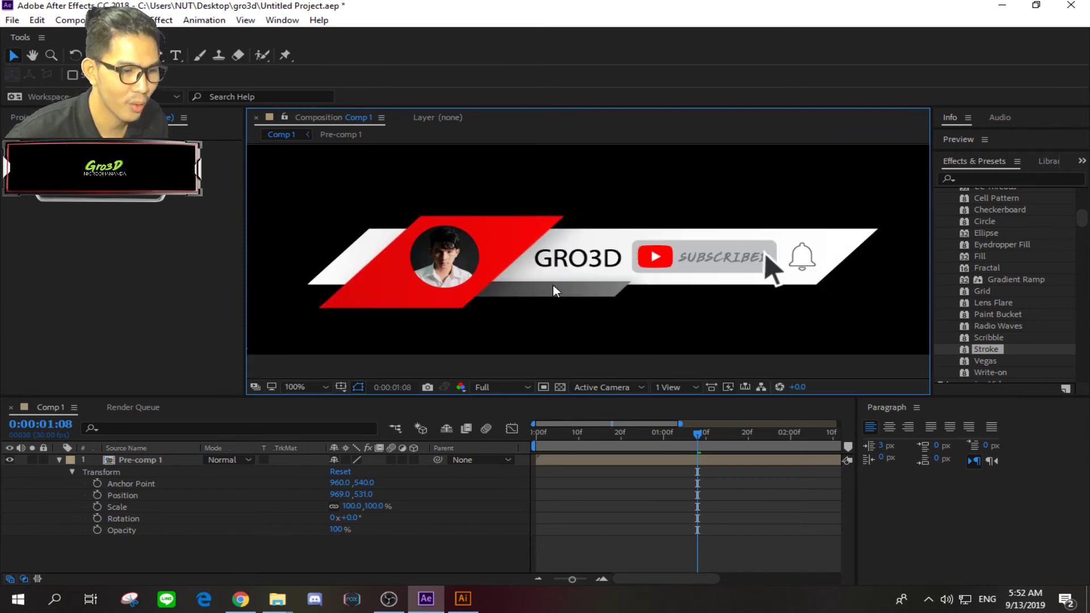
pyautogui.click(514, 388)
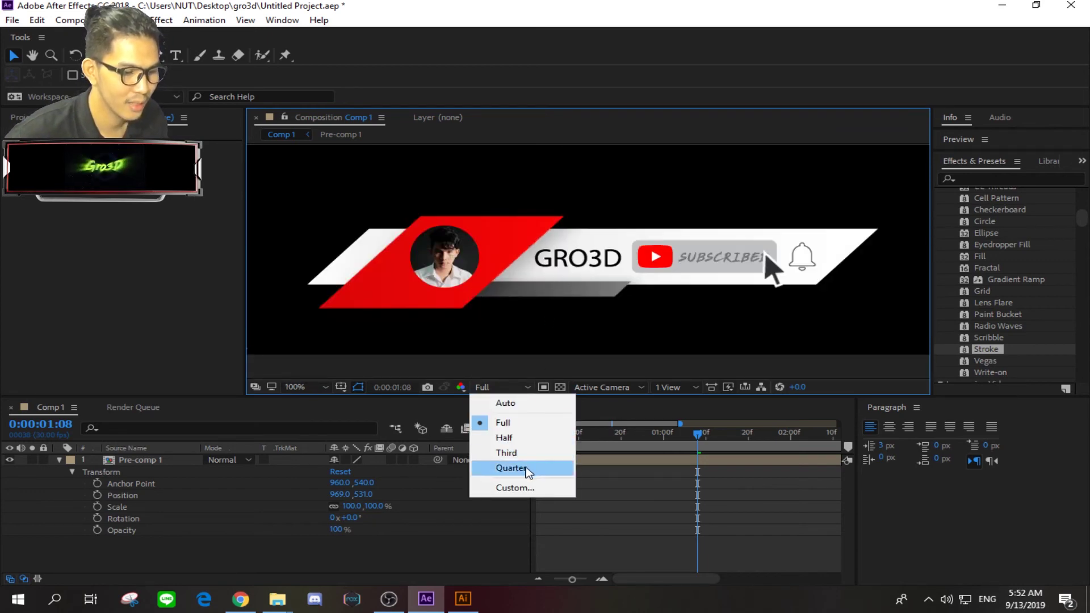
pyautogui.click(511, 468)
pyautogui.hotkey('ctrl', 'm')
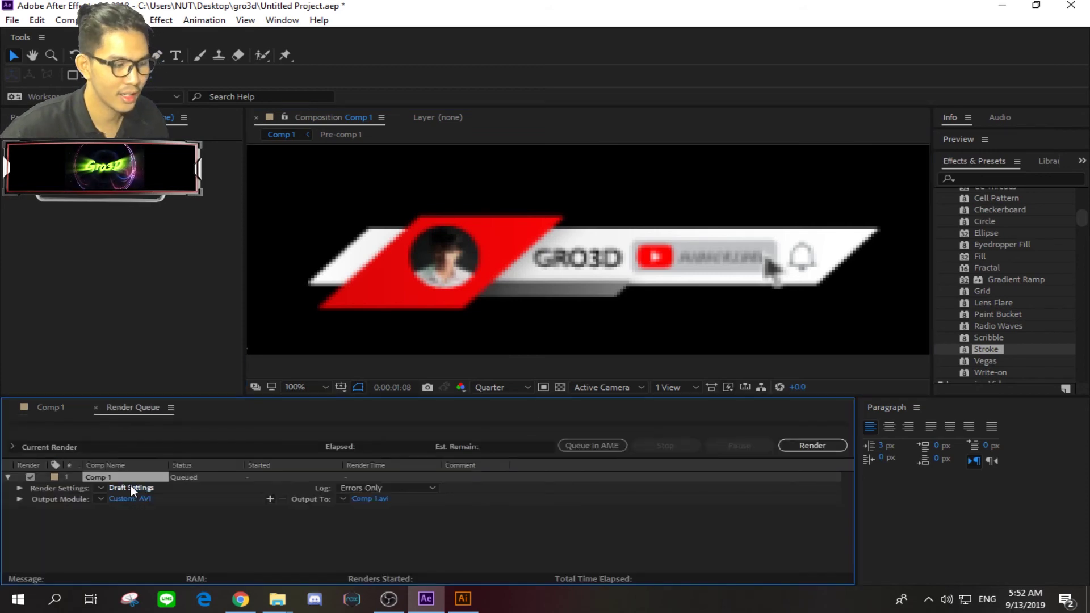
# Set Comp 1's render settings to Full 1920 x 1080, Read Only disk cache, and Best quality.
pyautogui.click(130, 486)
pyautogui.click(427, 168)
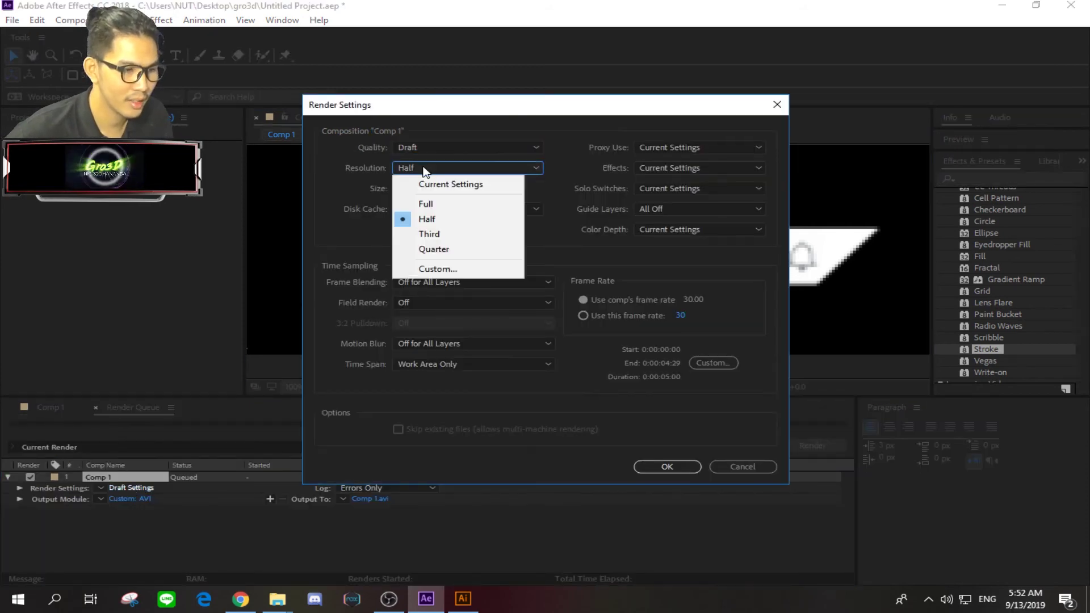
pyautogui.click(427, 206)
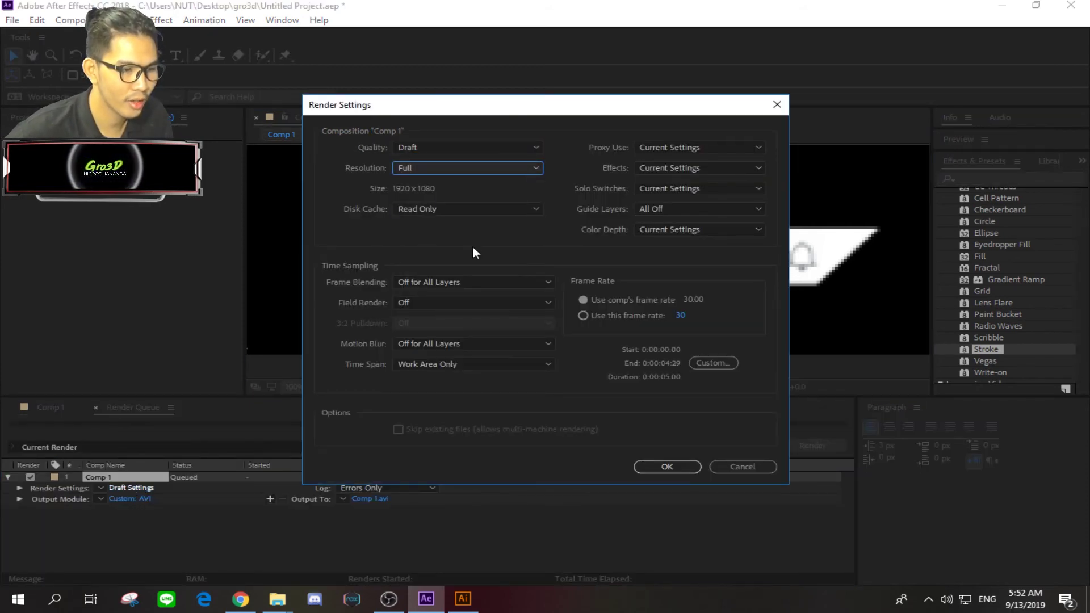
pyautogui.click(466, 210)
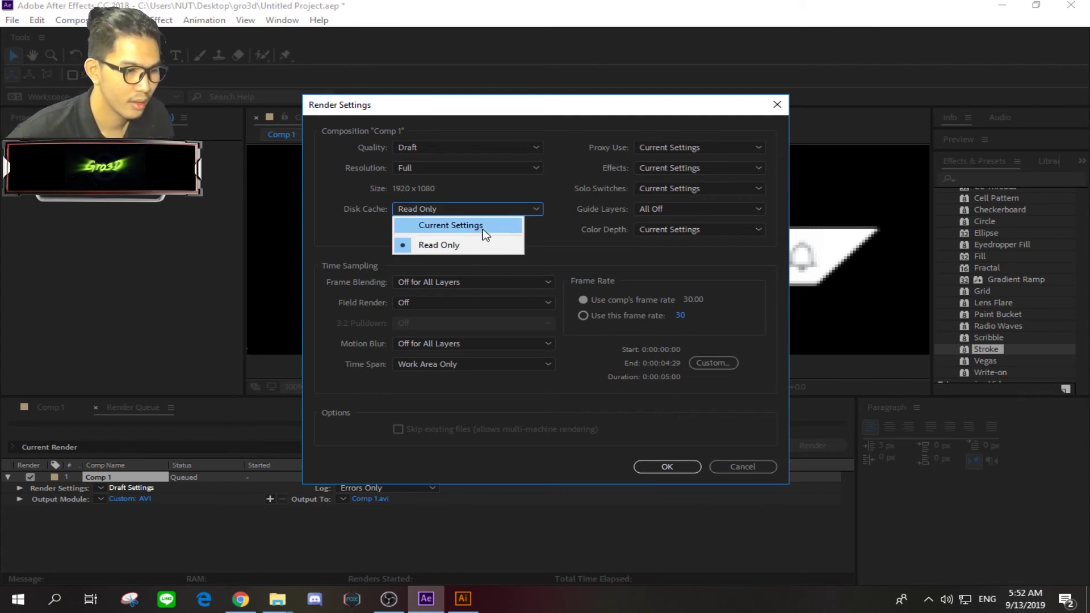
pyautogui.click(480, 223)
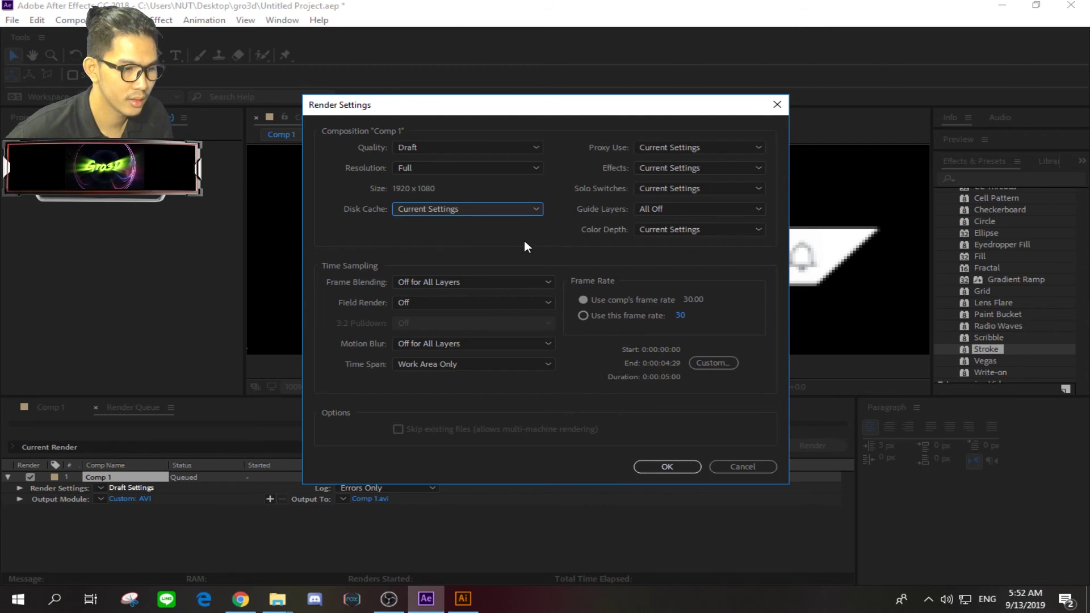
pyautogui.click(493, 212)
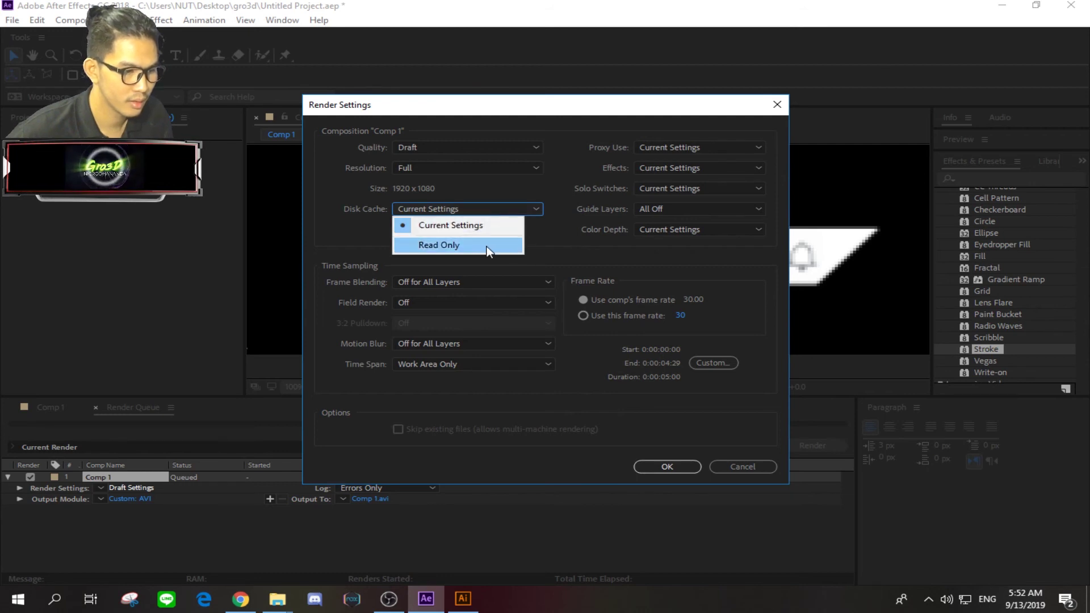
pyautogui.click(489, 246)
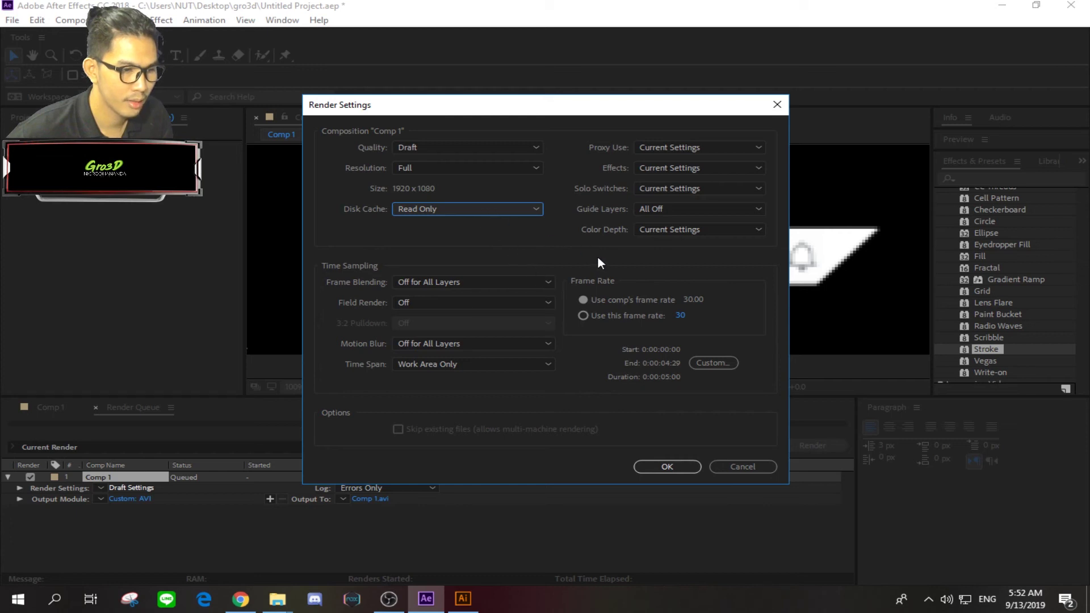
pyautogui.click(471, 147)
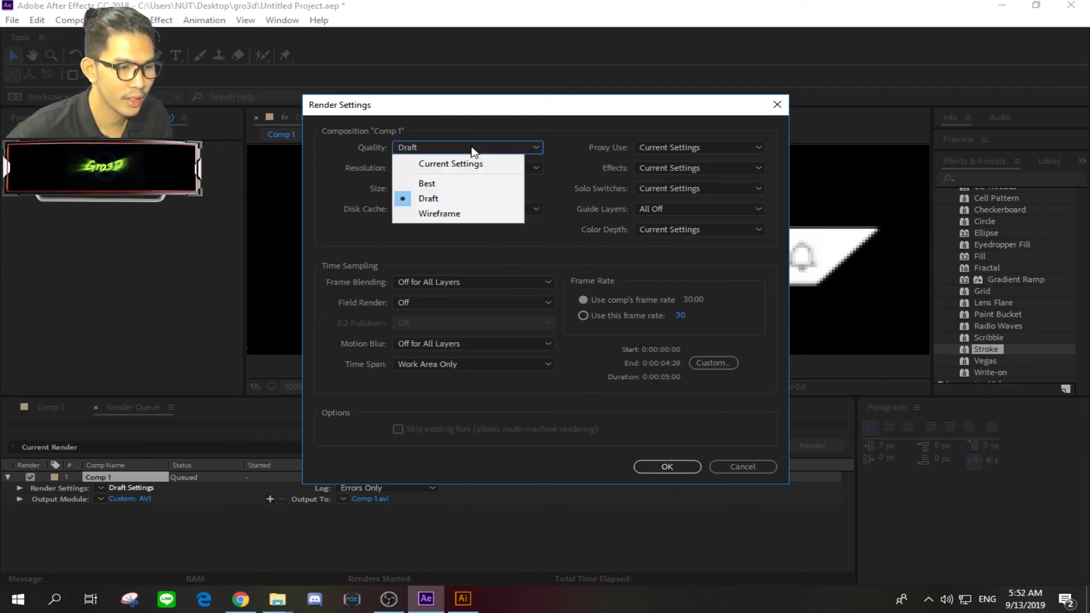
pyautogui.click(460, 185)
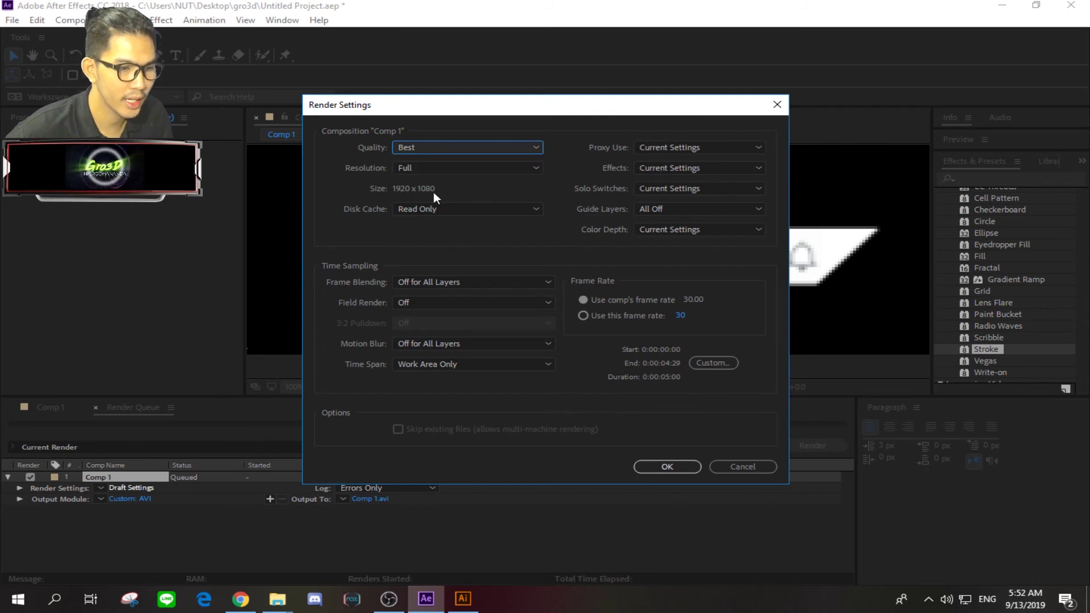
# Leave proxy, effects and solo switches unchanged, keep guide layers All Off and frame blending off, and confirm.
pyautogui.click(698, 147)
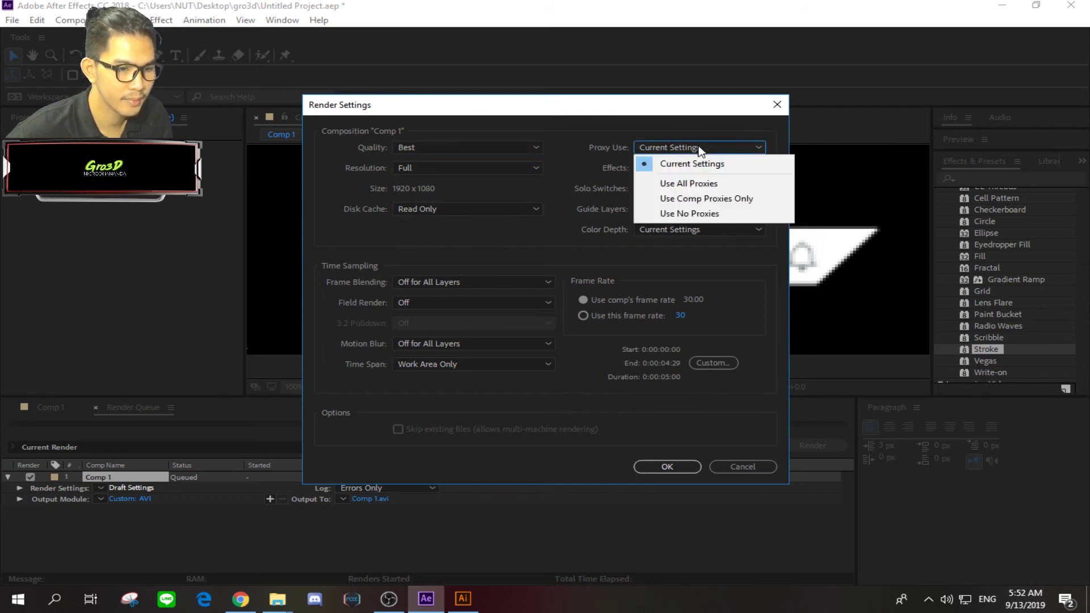
pyautogui.click(699, 149)
pyautogui.click(682, 148)
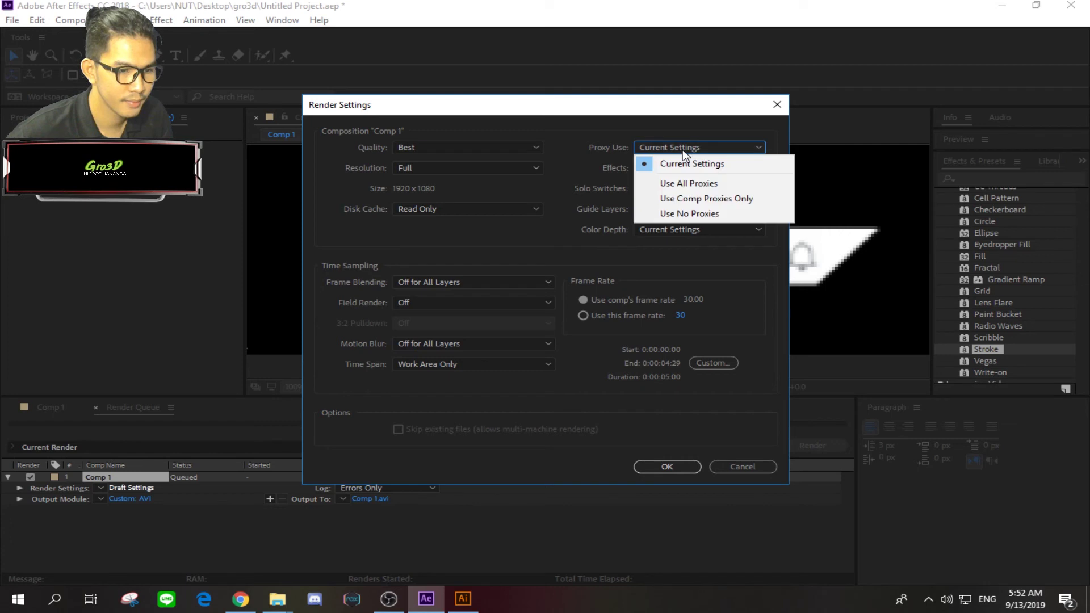
pyautogui.click(673, 164)
pyautogui.click(672, 169)
pyautogui.click(670, 184)
pyautogui.click(669, 192)
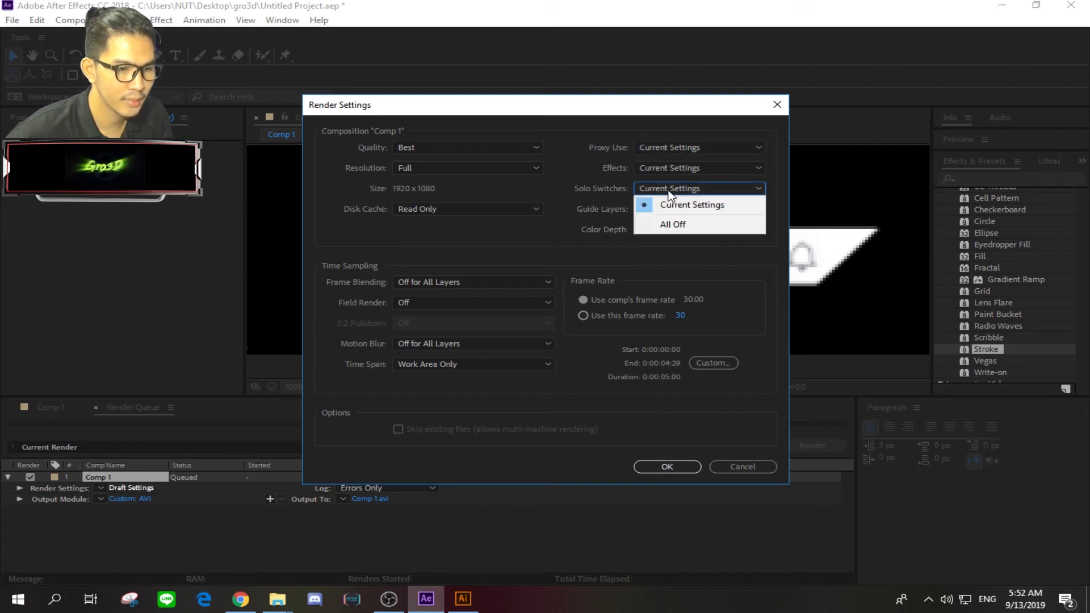
pyautogui.click(663, 199)
pyautogui.click(663, 203)
pyautogui.click(664, 209)
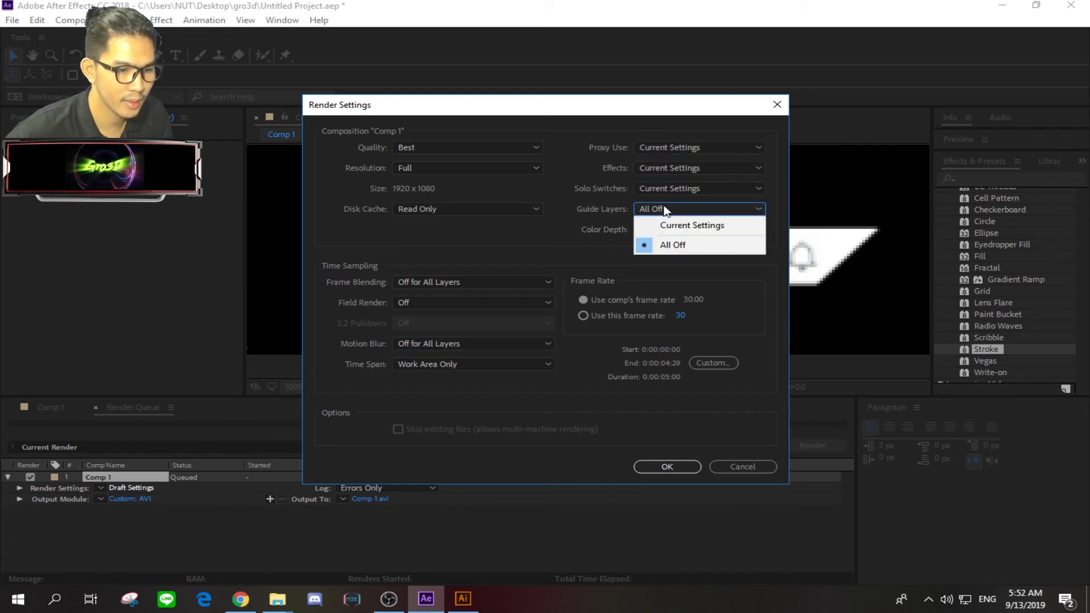
pyautogui.click(676, 371)
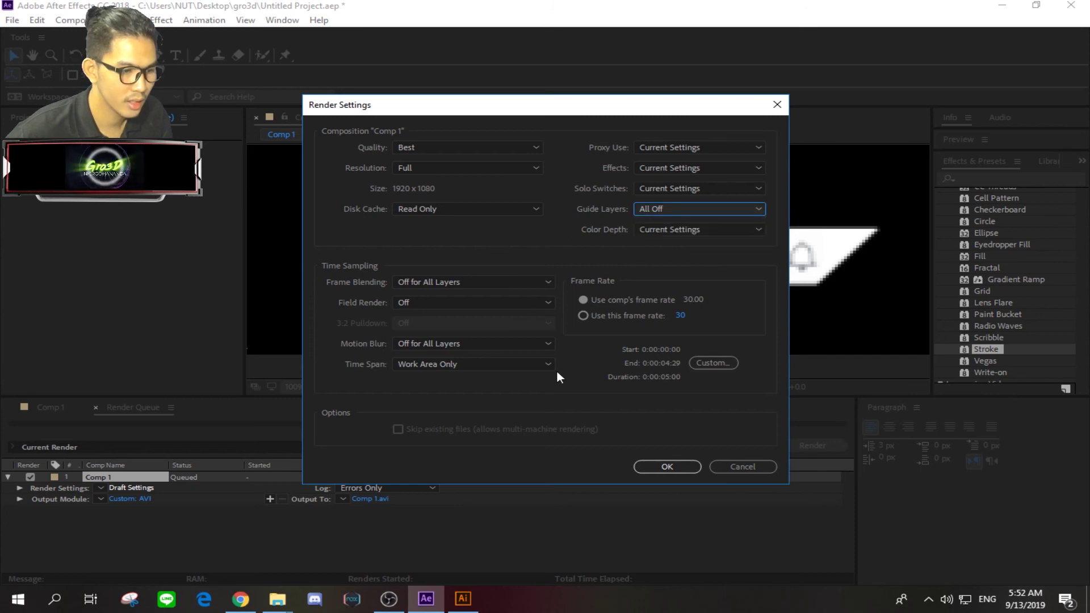
pyautogui.click(483, 282)
pyautogui.click(483, 282)
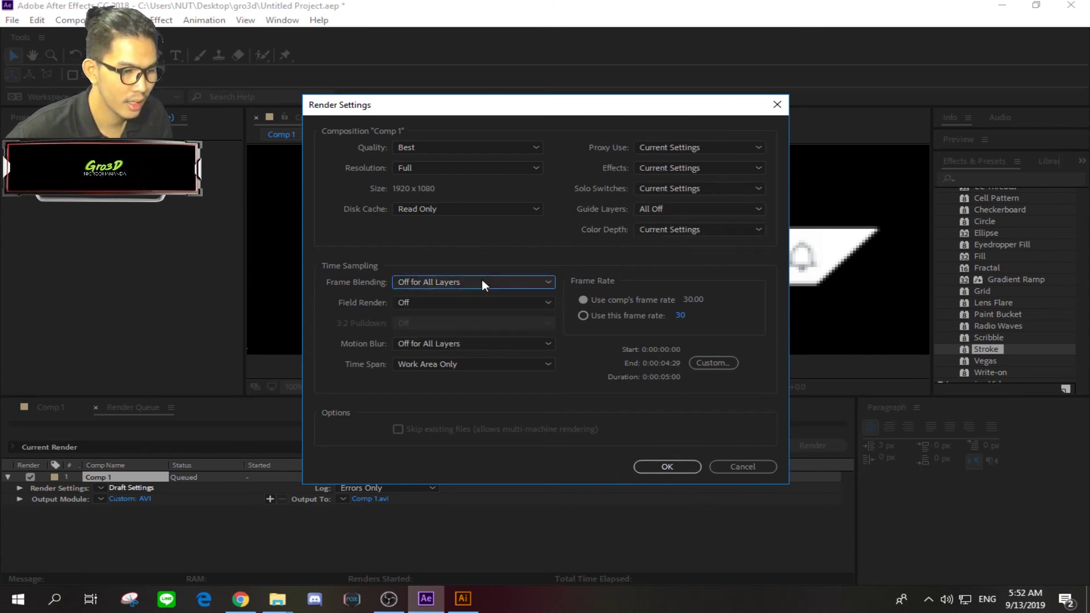
pyautogui.click(669, 468)
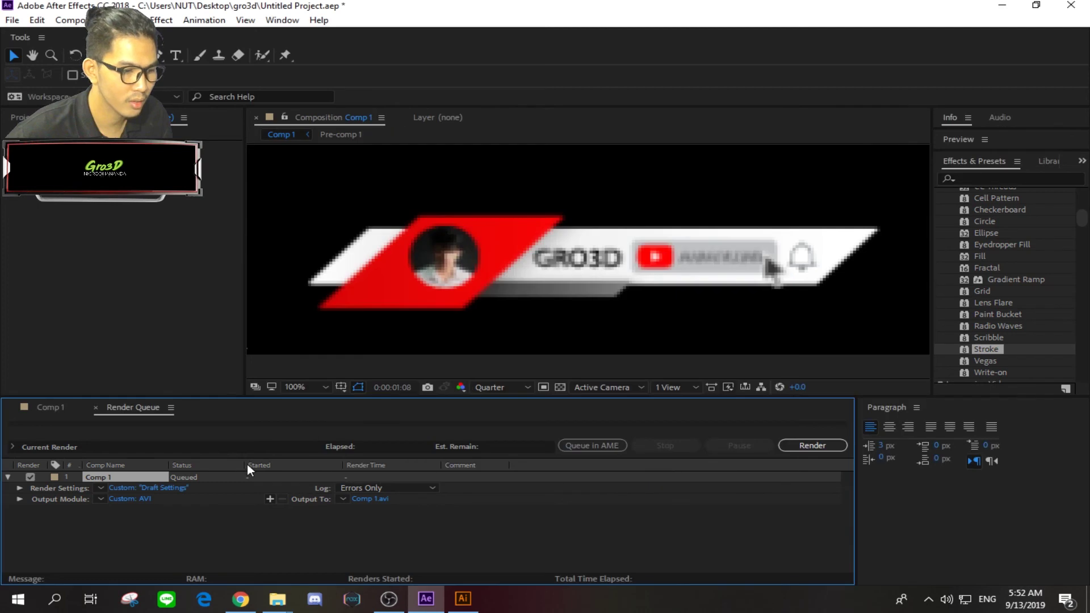
# Set Comp 1's output module to QuickTime with RGB + Alpha and no post-render action.
pyautogui.click(133, 499)
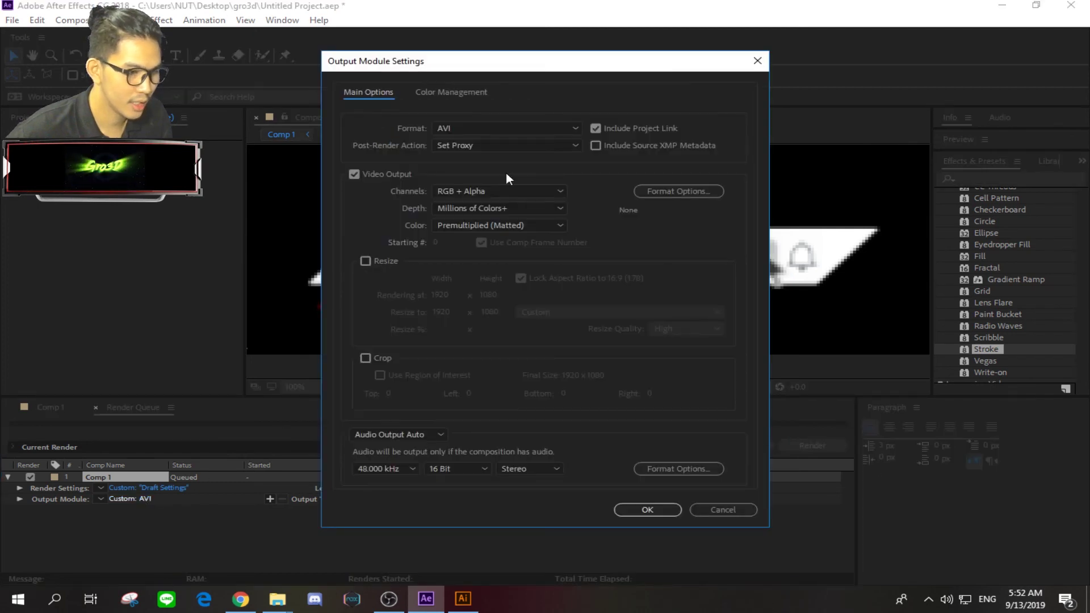
pyautogui.click(477, 129)
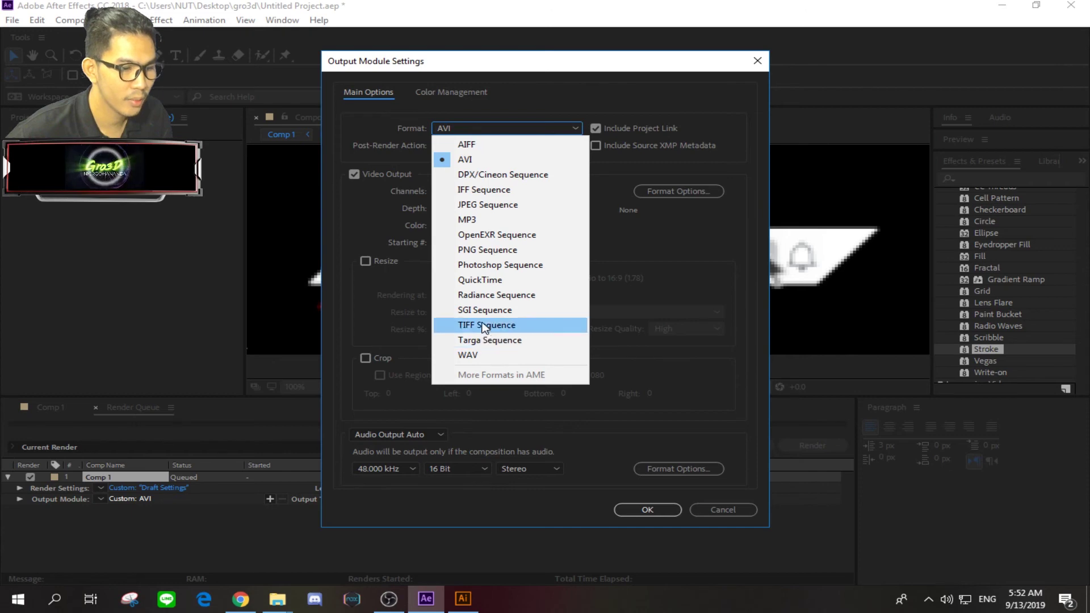
pyautogui.click(481, 280)
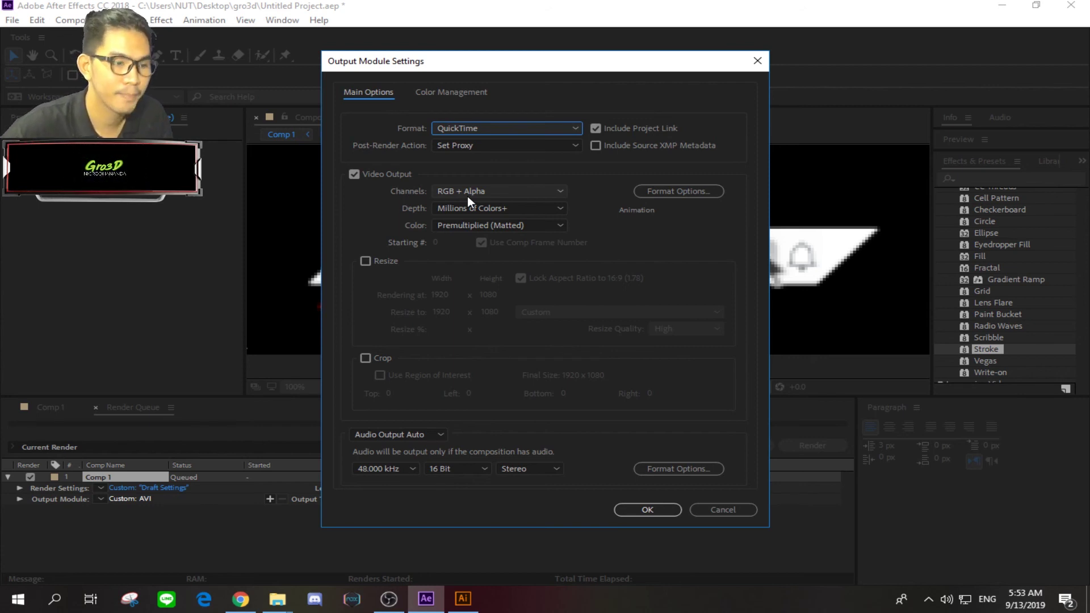
pyautogui.click(461, 145)
pyautogui.click(470, 162)
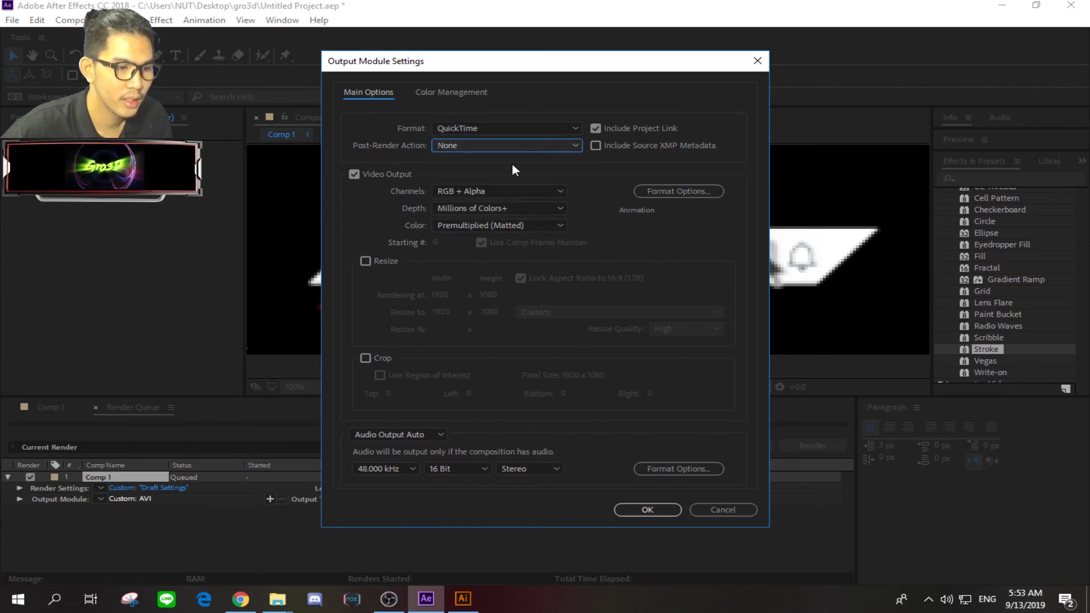
pyautogui.click(514, 146)
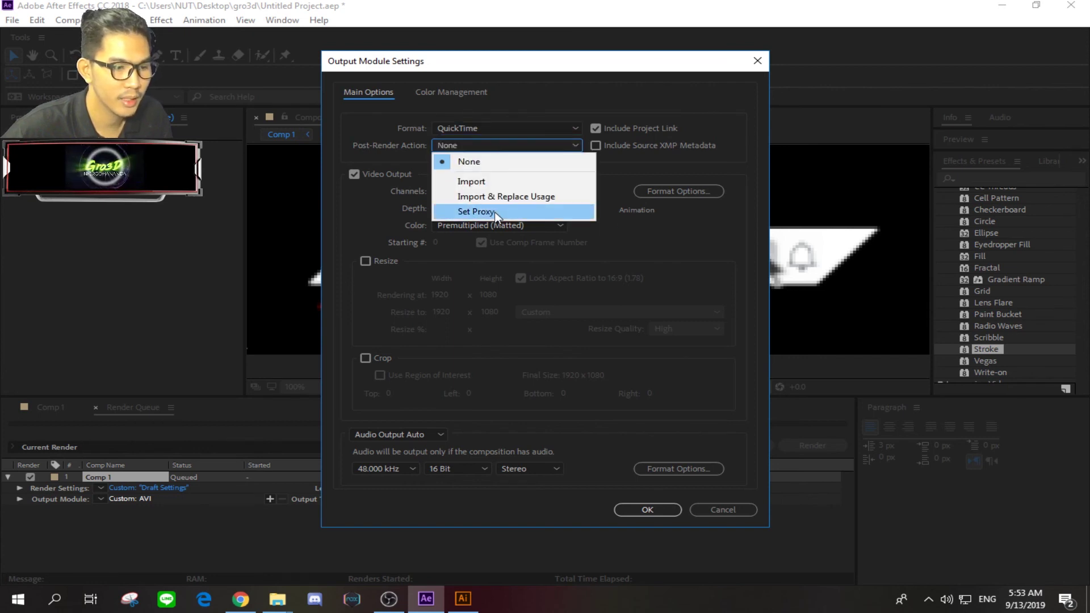
pyautogui.click(492, 161)
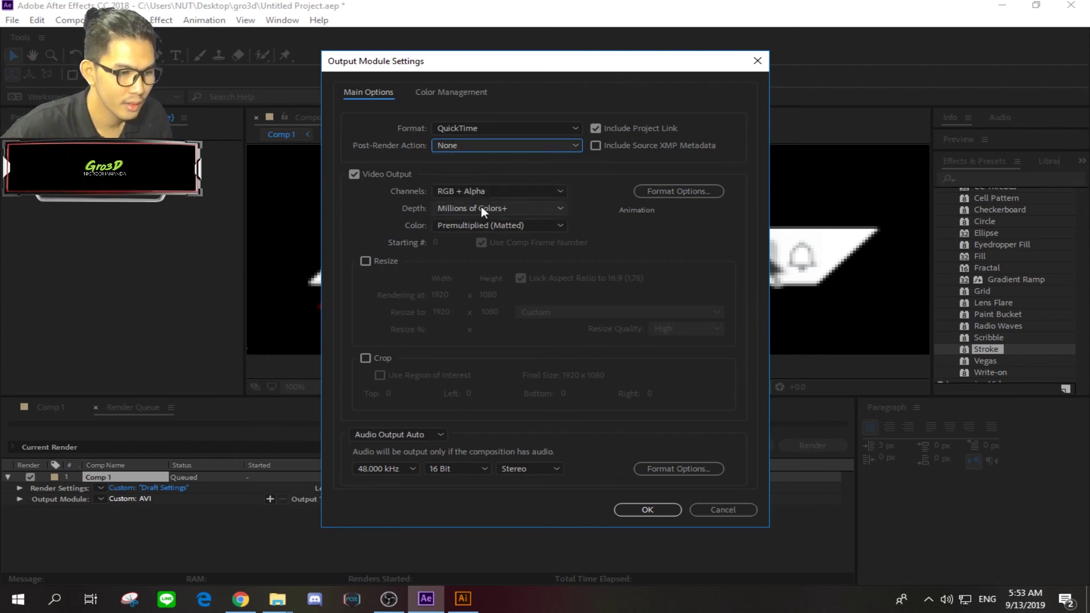
pyautogui.click(650, 510)
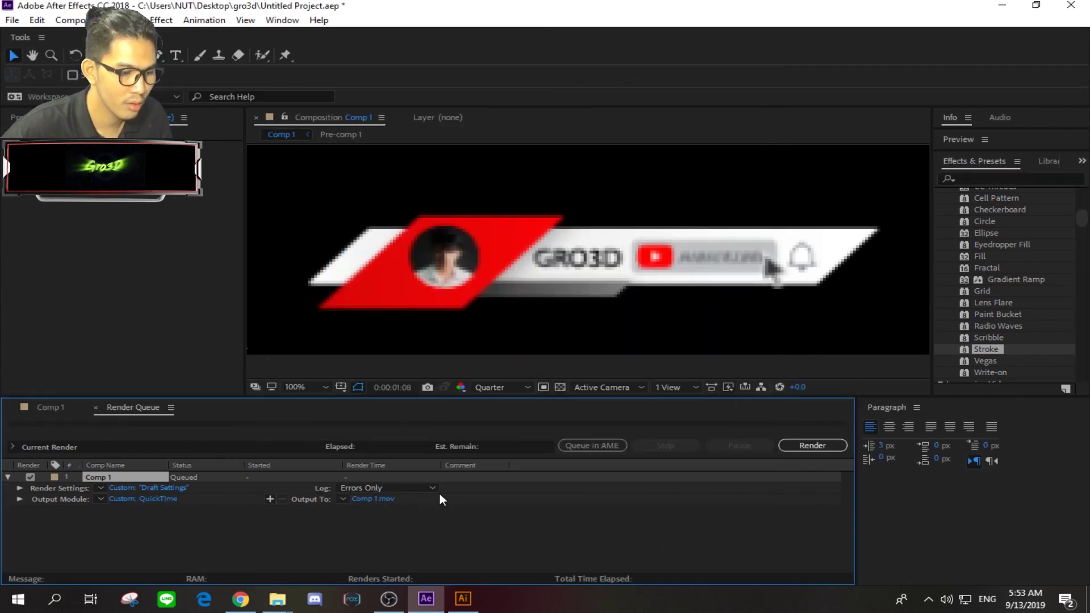
# Save the render output as logo in the Desktop > gro3d folder.
pyautogui.click(376, 498)
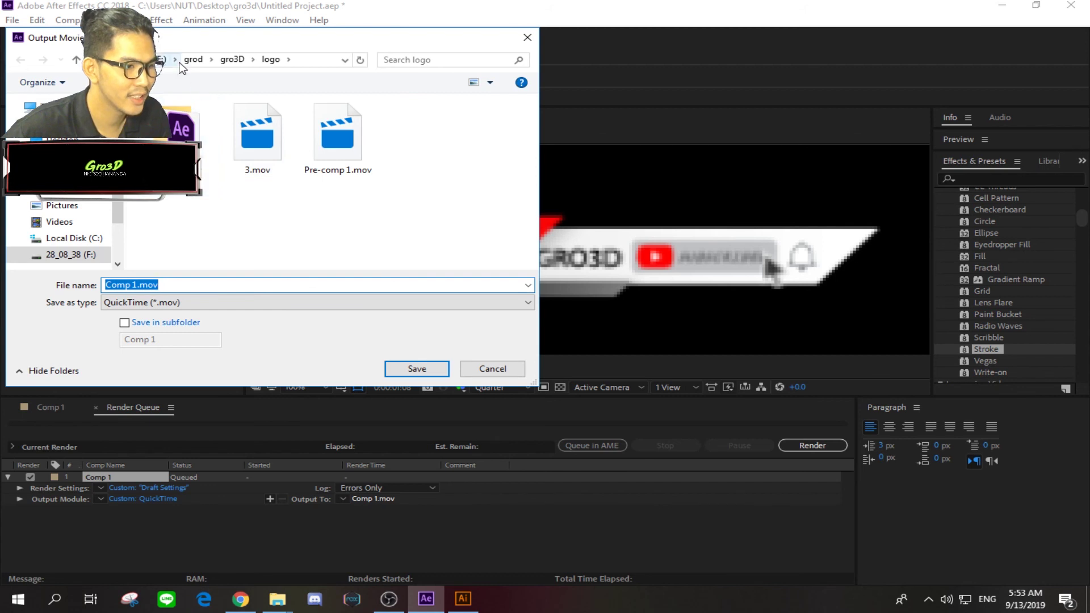
pyautogui.click(161, 59)
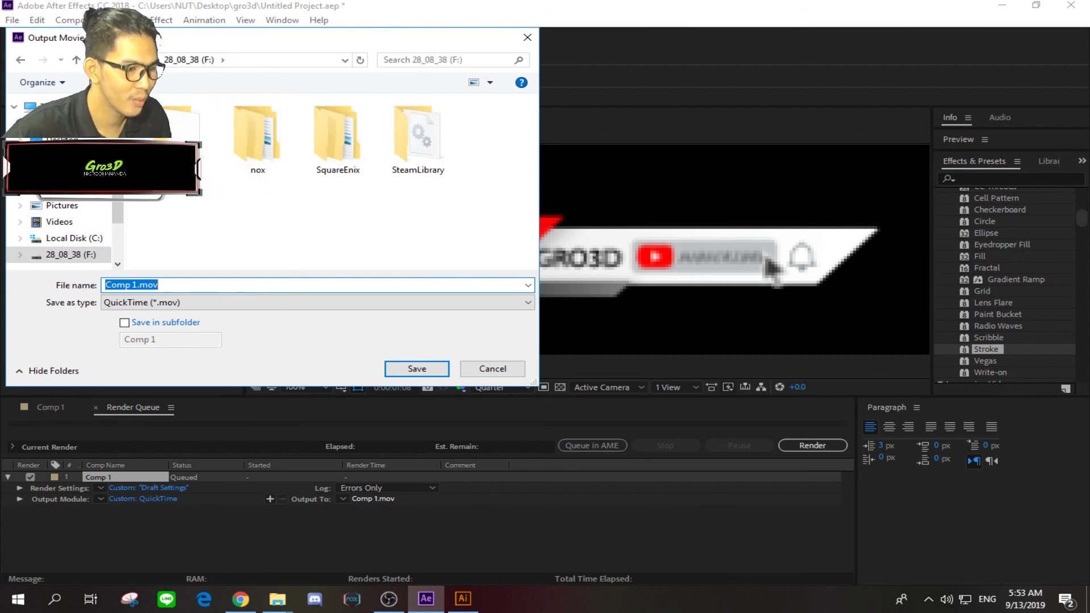
pyautogui.click(60, 139)
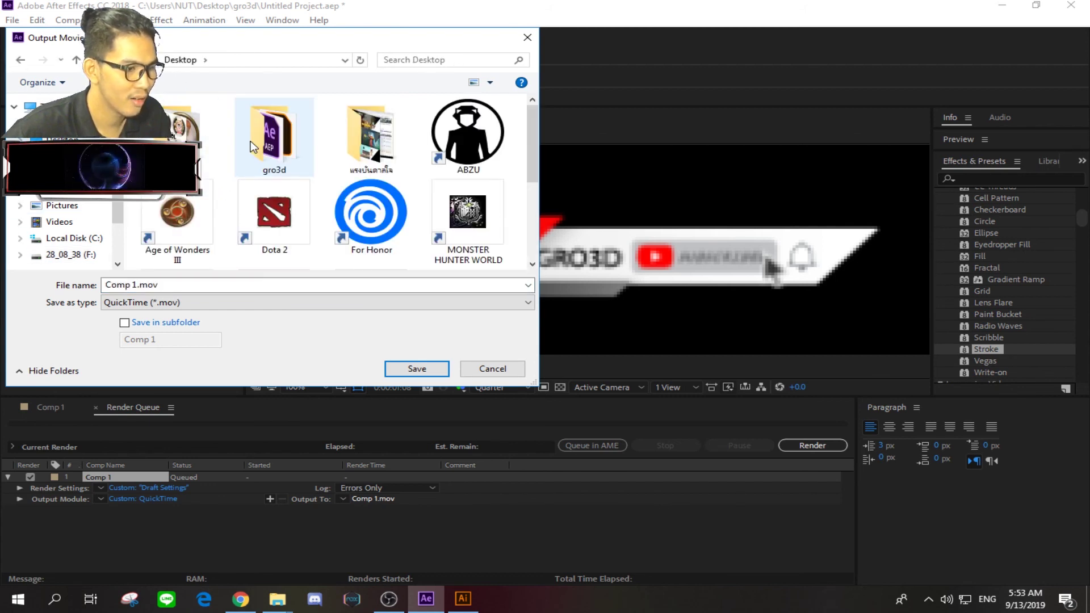
pyautogui.doubleClick(285, 166)
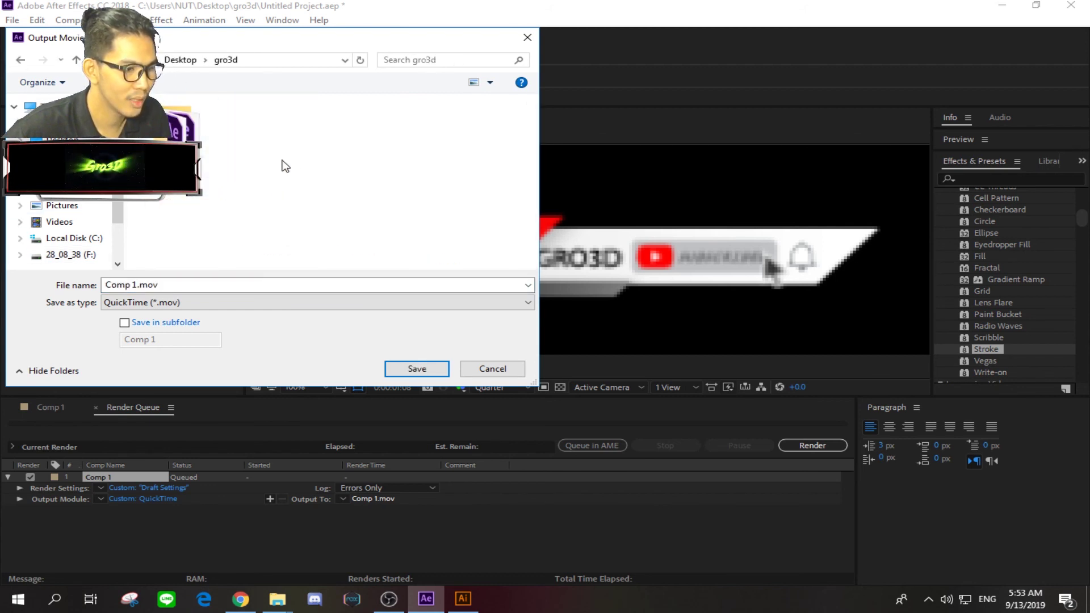
pyautogui.click(216, 285)
pyautogui.write('logo')
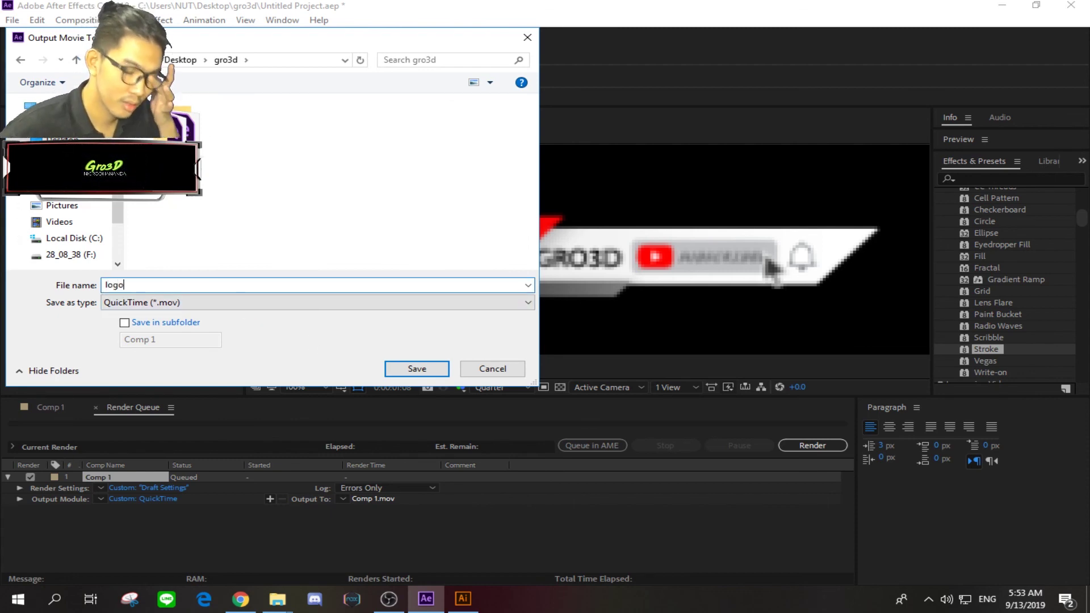
pyautogui.click(391, 369)
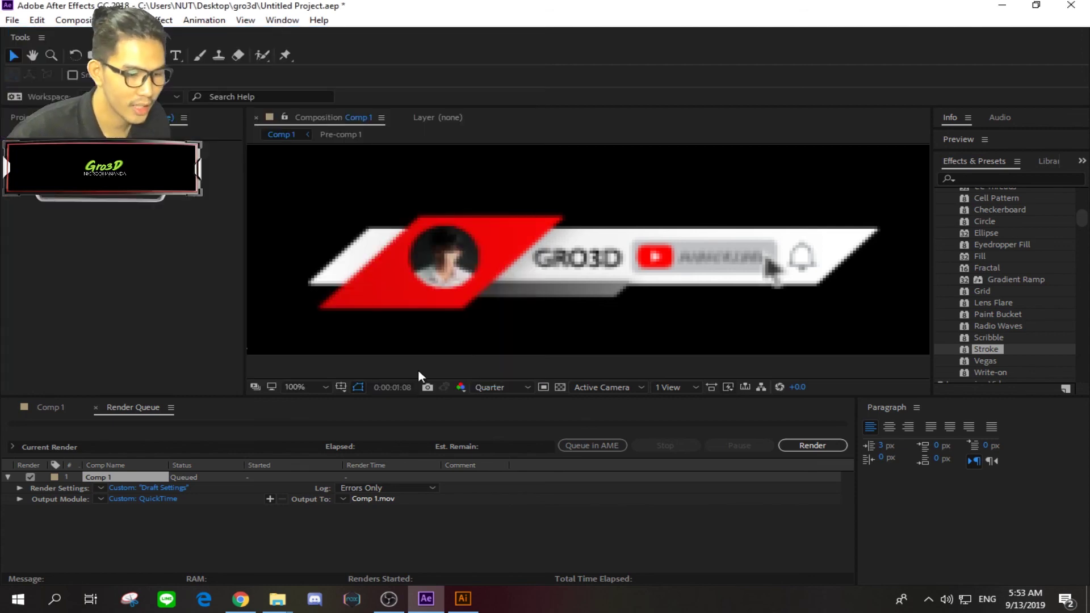
# Render Comp 1 to logo.mov, then minimize After Effects.
pyautogui.click(800, 444)
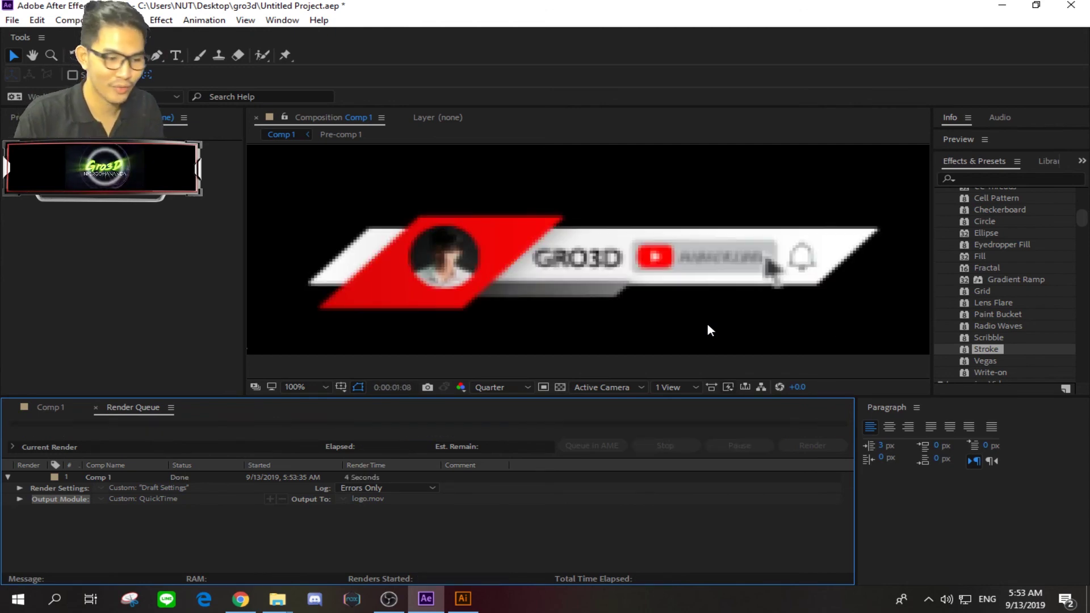
pyautogui.click(1015, 5)
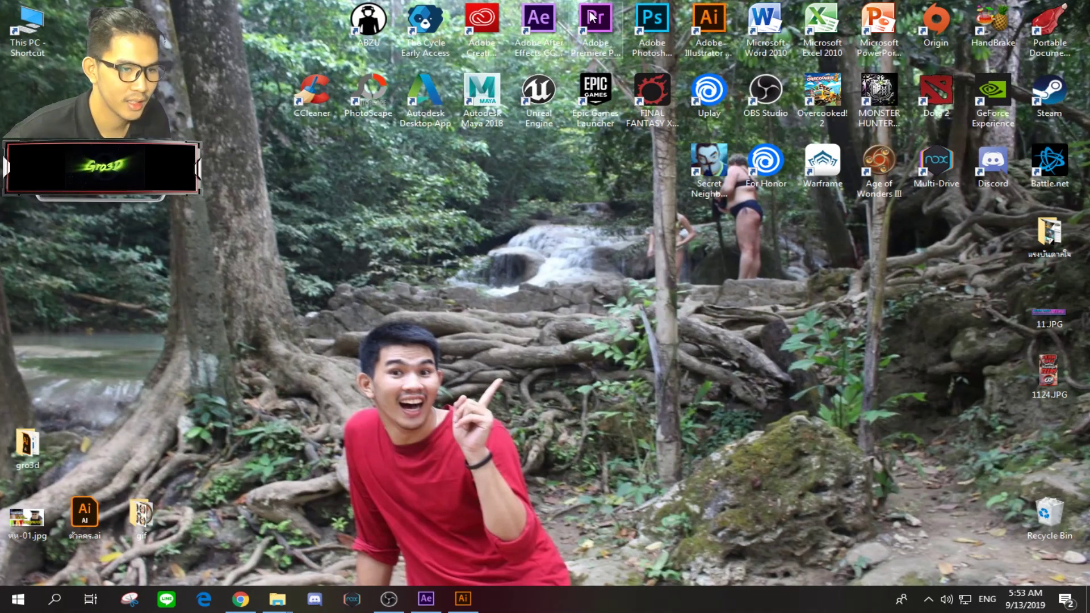
# Launch Premiere Pro and zoom the timeline to the 00:11:00–00:11:24 area.
pyautogui.doubleClick(589, 57)
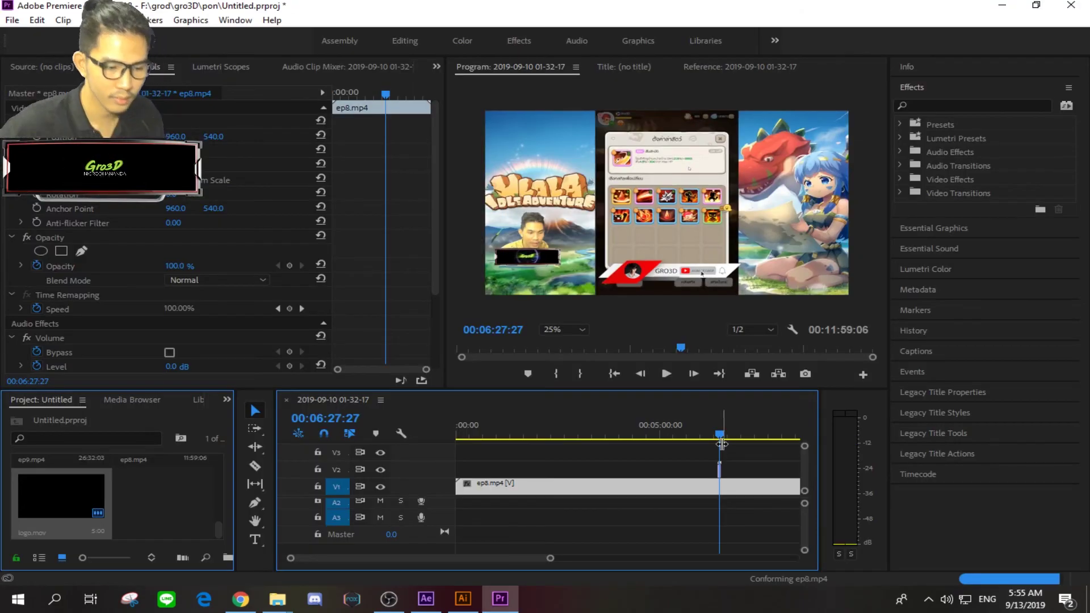
pyautogui.moveTo(550, 558); pyautogui.dragTo(632, 559)
pyautogui.click(672, 435)
pyautogui.moveTo(672, 435); pyautogui.dragTo(663, 434)
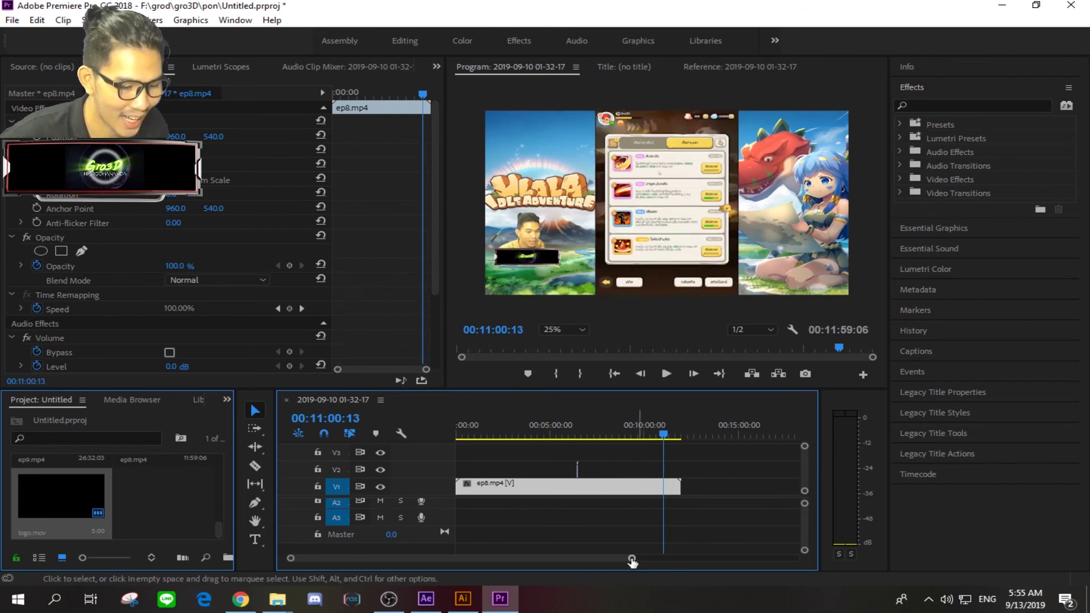
pyautogui.moveTo(632, 559)
pyautogui.mouseDown()
pyautogui.moveTo(595, 562)
pyautogui.moveTo(610, 562)
pyautogui.mouseUp()
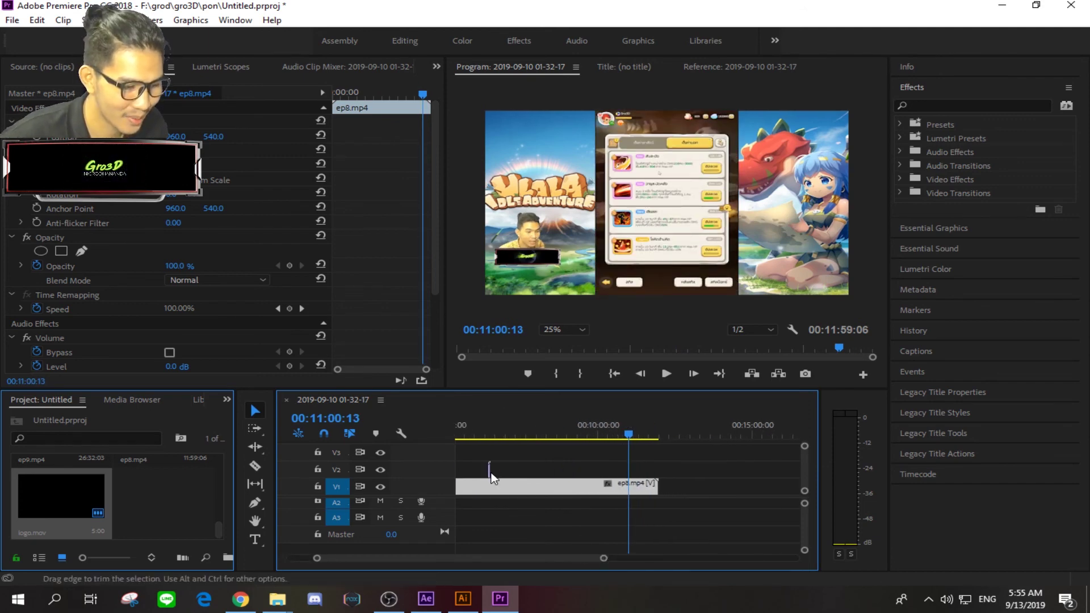
pyautogui.moveTo(495, 483); pyautogui.dragTo(645, 479)
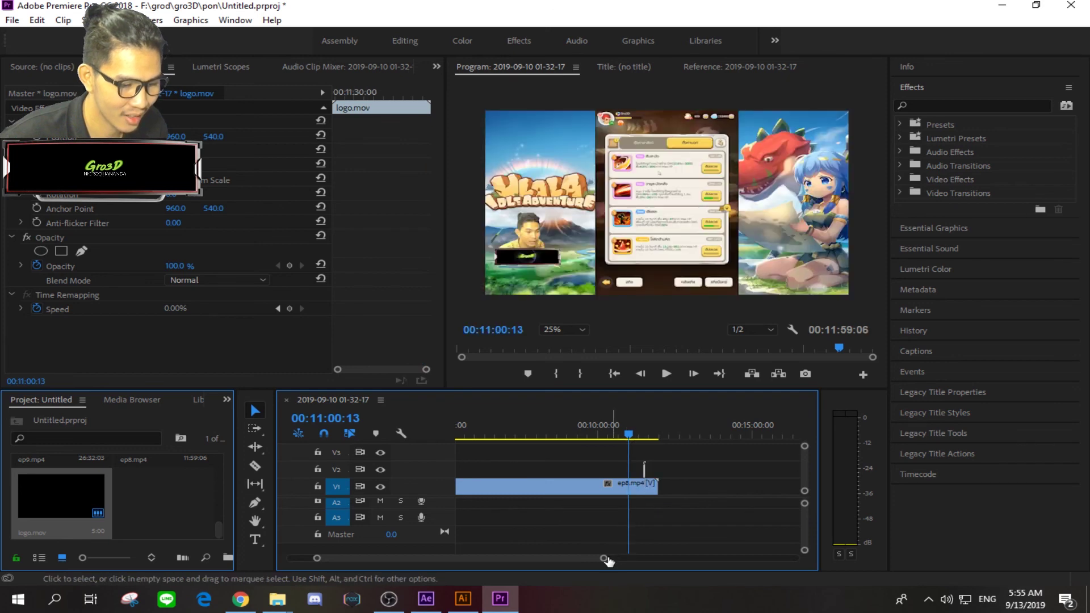
pyautogui.moveTo(604, 559); pyautogui.dragTo(496, 561)
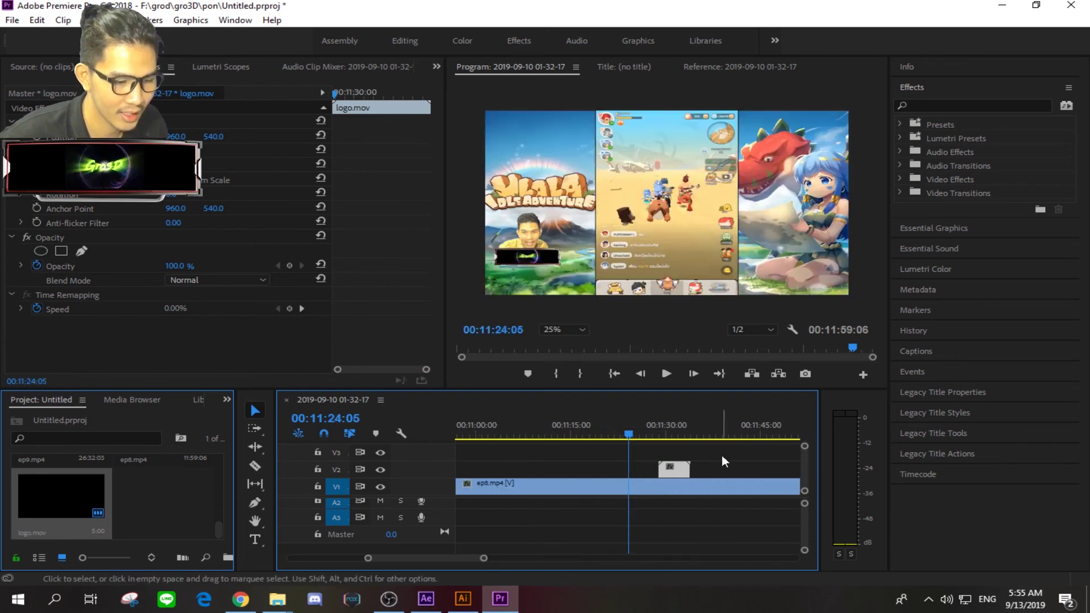
# Drag logo.mov onto V2 near 00:11:30 and play it over the gameplay.
pyautogui.moveTo(674, 469)
pyautogui.mouseDown()
pyautogui.moveTo(716, 472)
pyautogui.moveTo(657, 469)
pyautogui.mouseUp()
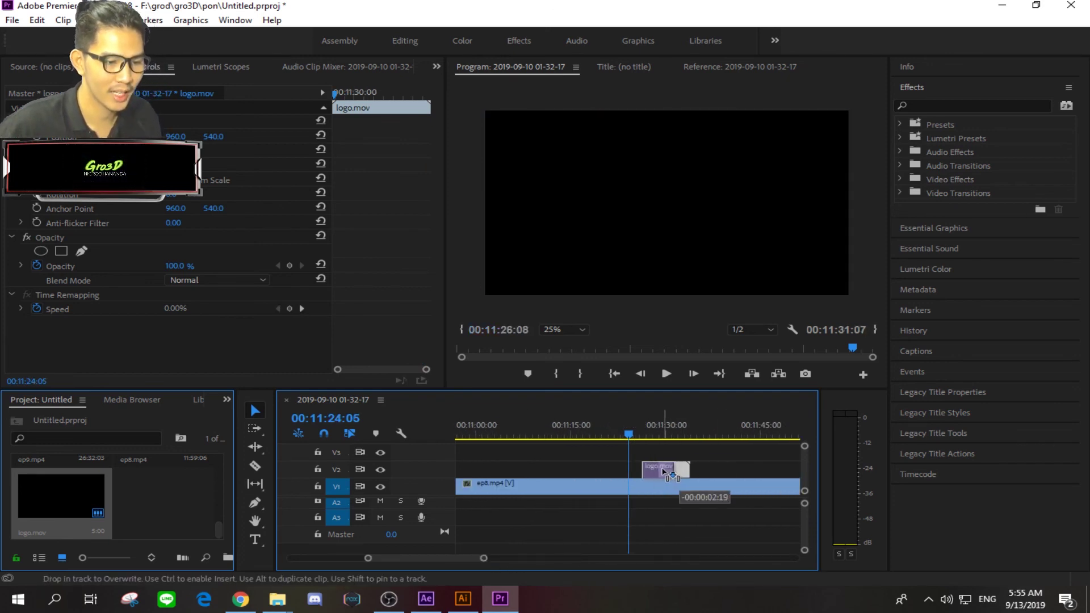
pyautogui.moveTo(696, 435)
pyautogui.mouseDown()
pyautogui.moveTo(740, 438)
pyautogui.moveTo(710, 439)
pyautogui.mouseUp()
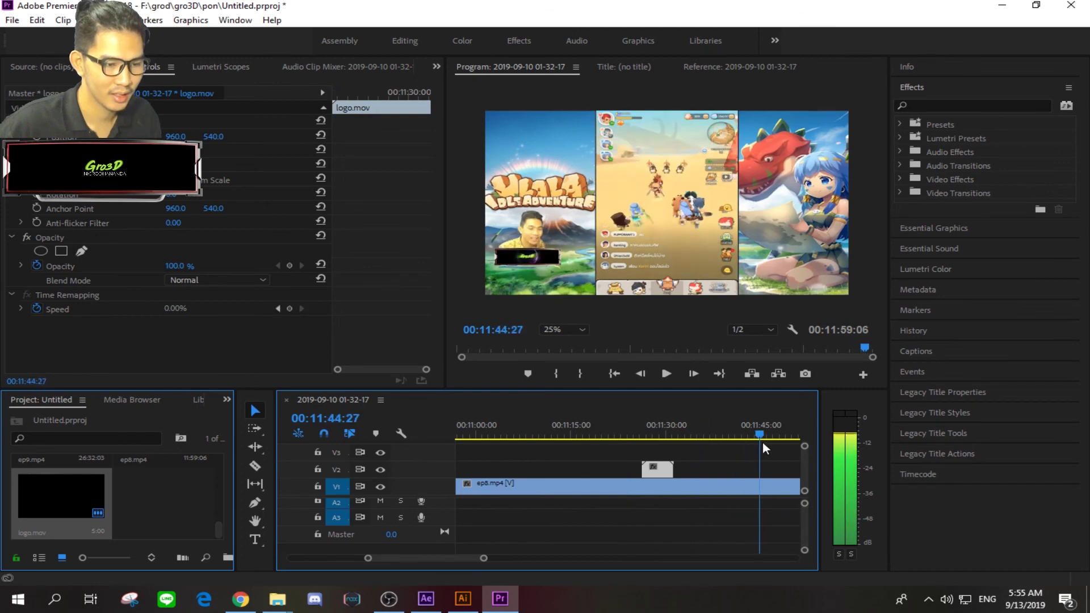
pyautogui.click(666, 373)
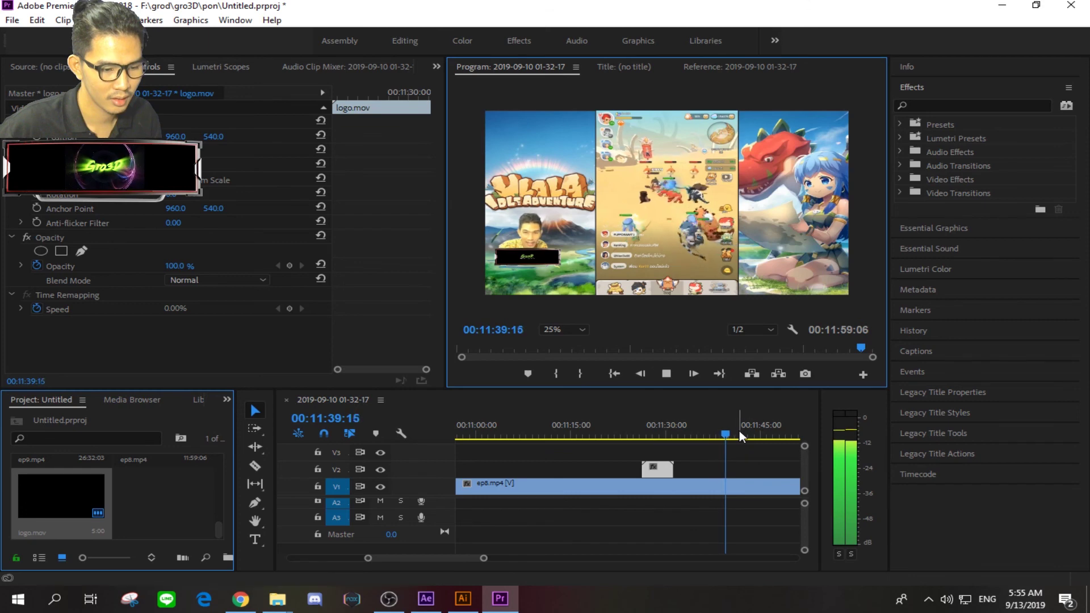
# Stop the preview and slide the logo.mov clip on V2 to begin near 00:11:41.
pyautogui.click(666, 374)
pyautogui.moveTo(481, 558); pyautogui.dragTo(491, 558)
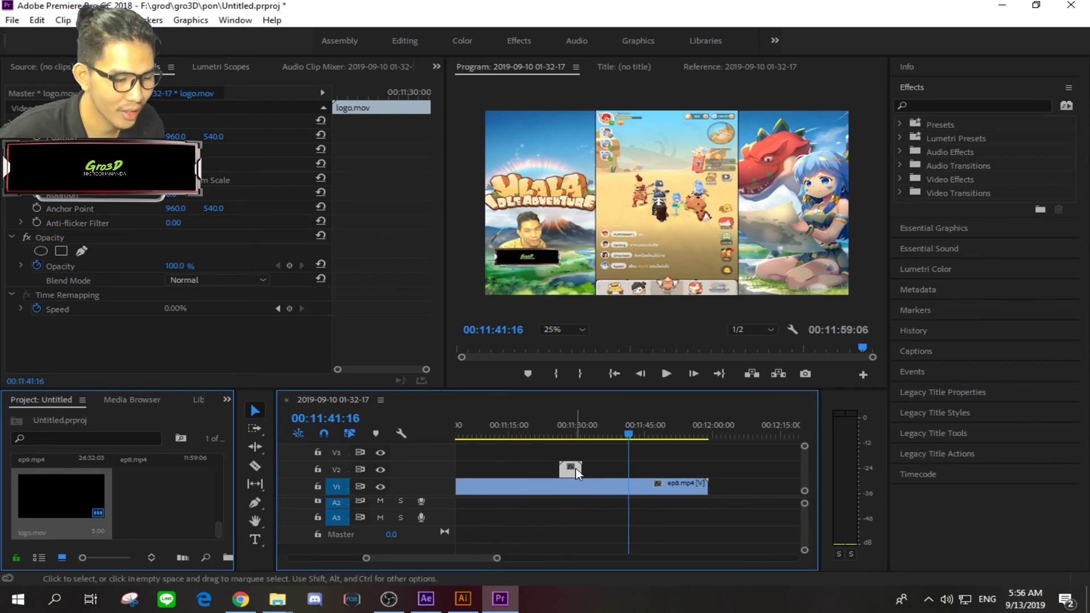
pyautogui.moveTo(576, 468); pyautogui.dragTo(644, 473)
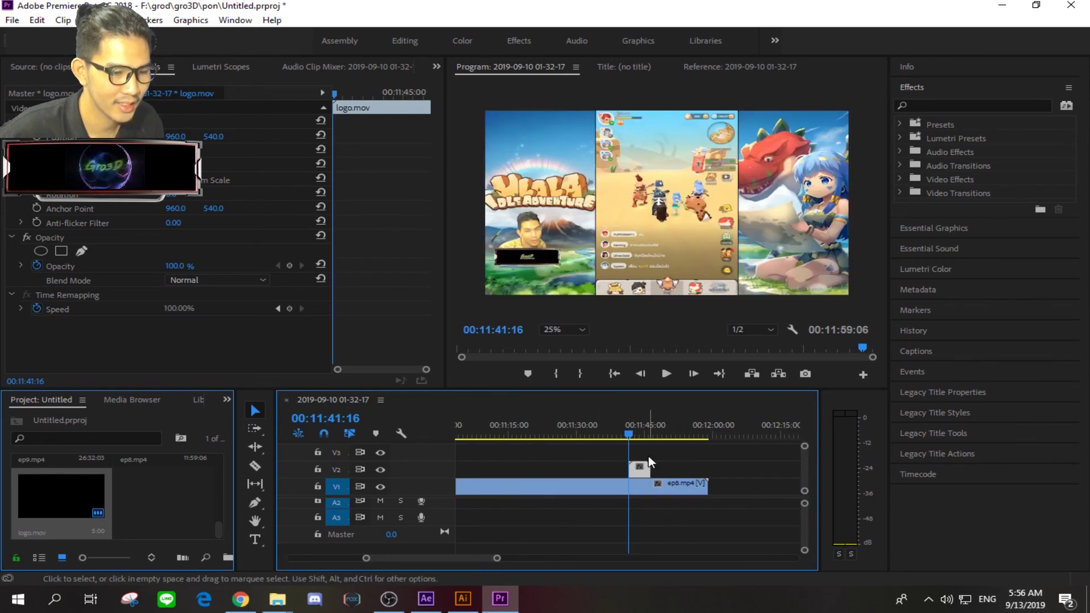
# Play back from just before the logo to check the lower-third over the gameplay, then stop.
pyautogui.click(664, 374)
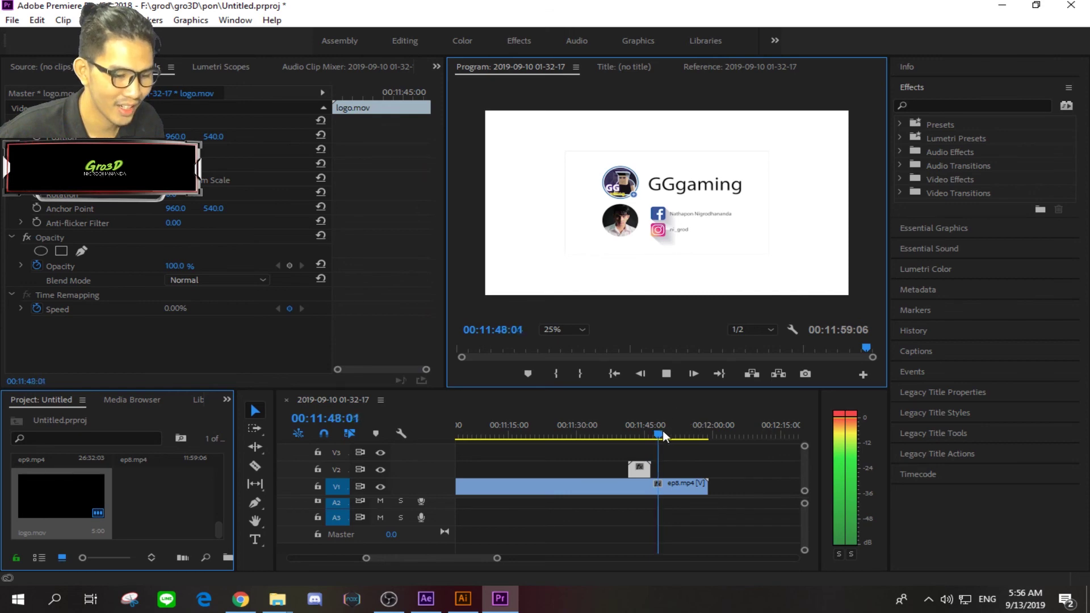
pyautogui.moveTo(660, 434); pyautogui.dragTo(613, 440)
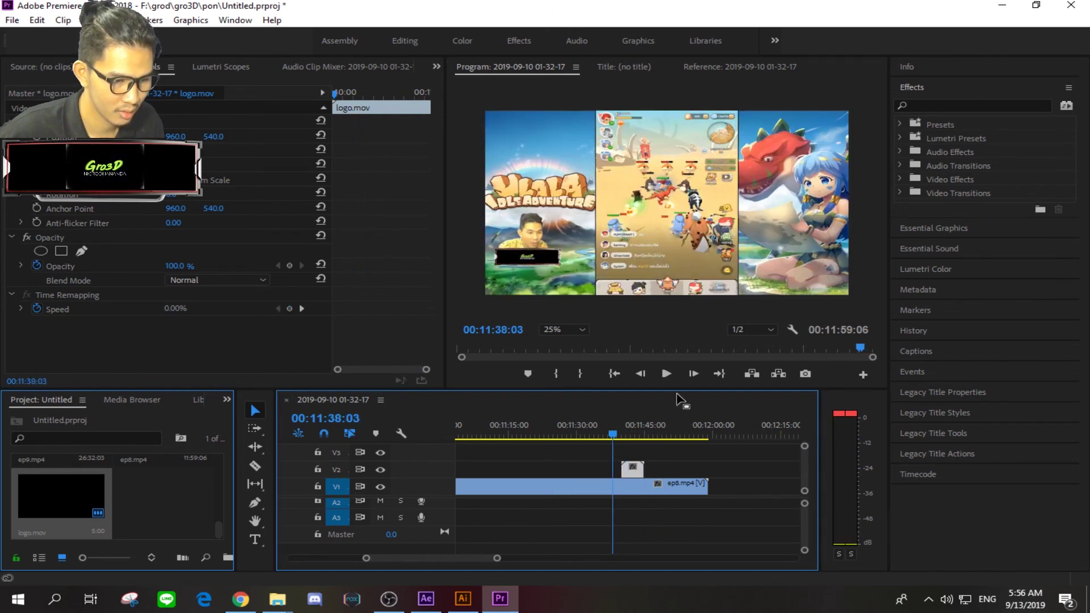
pyautogui.click(666, 374)
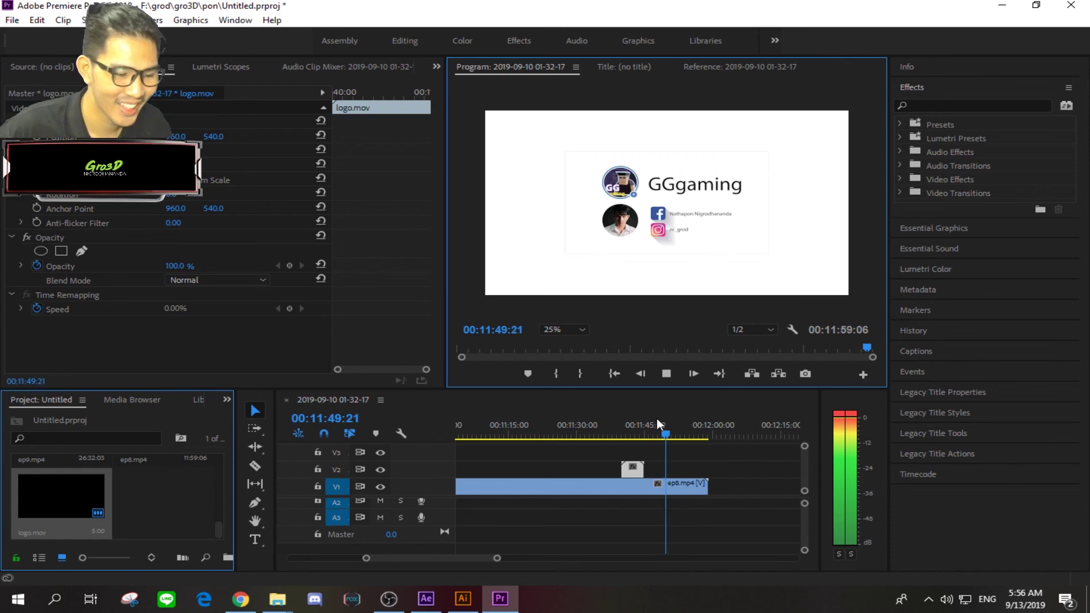
pyautogui.press('space')
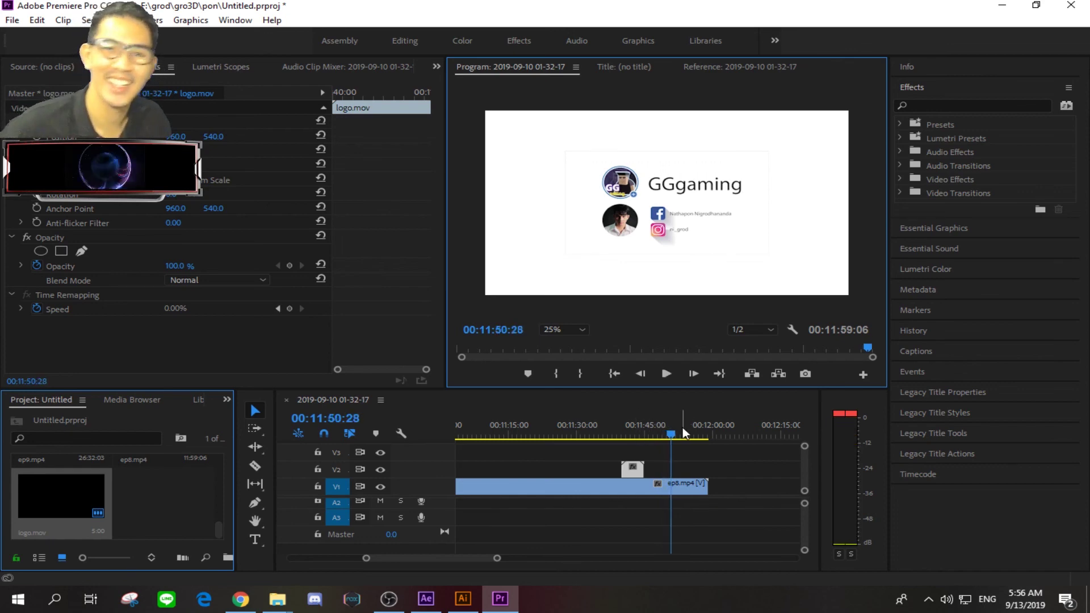